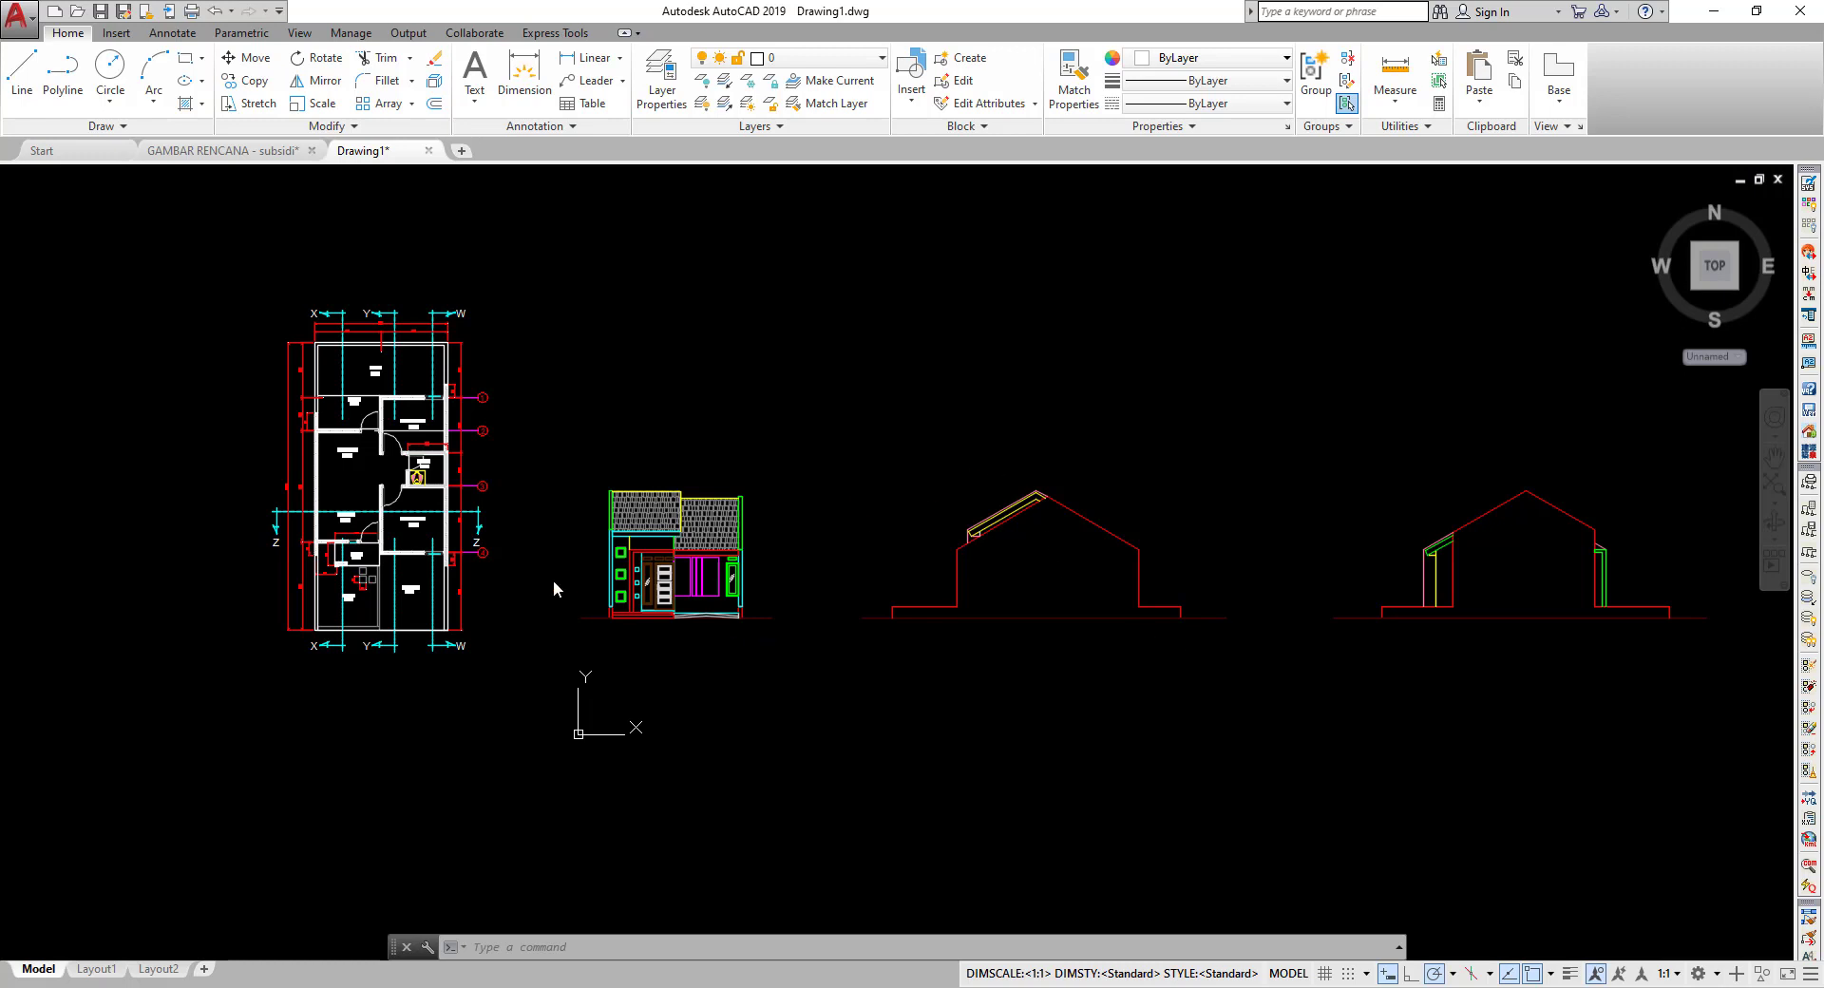
- Pan and zoom along the row of plan, elevations and sections to frame the floor plan
scroll(591, 589, "up", 2)
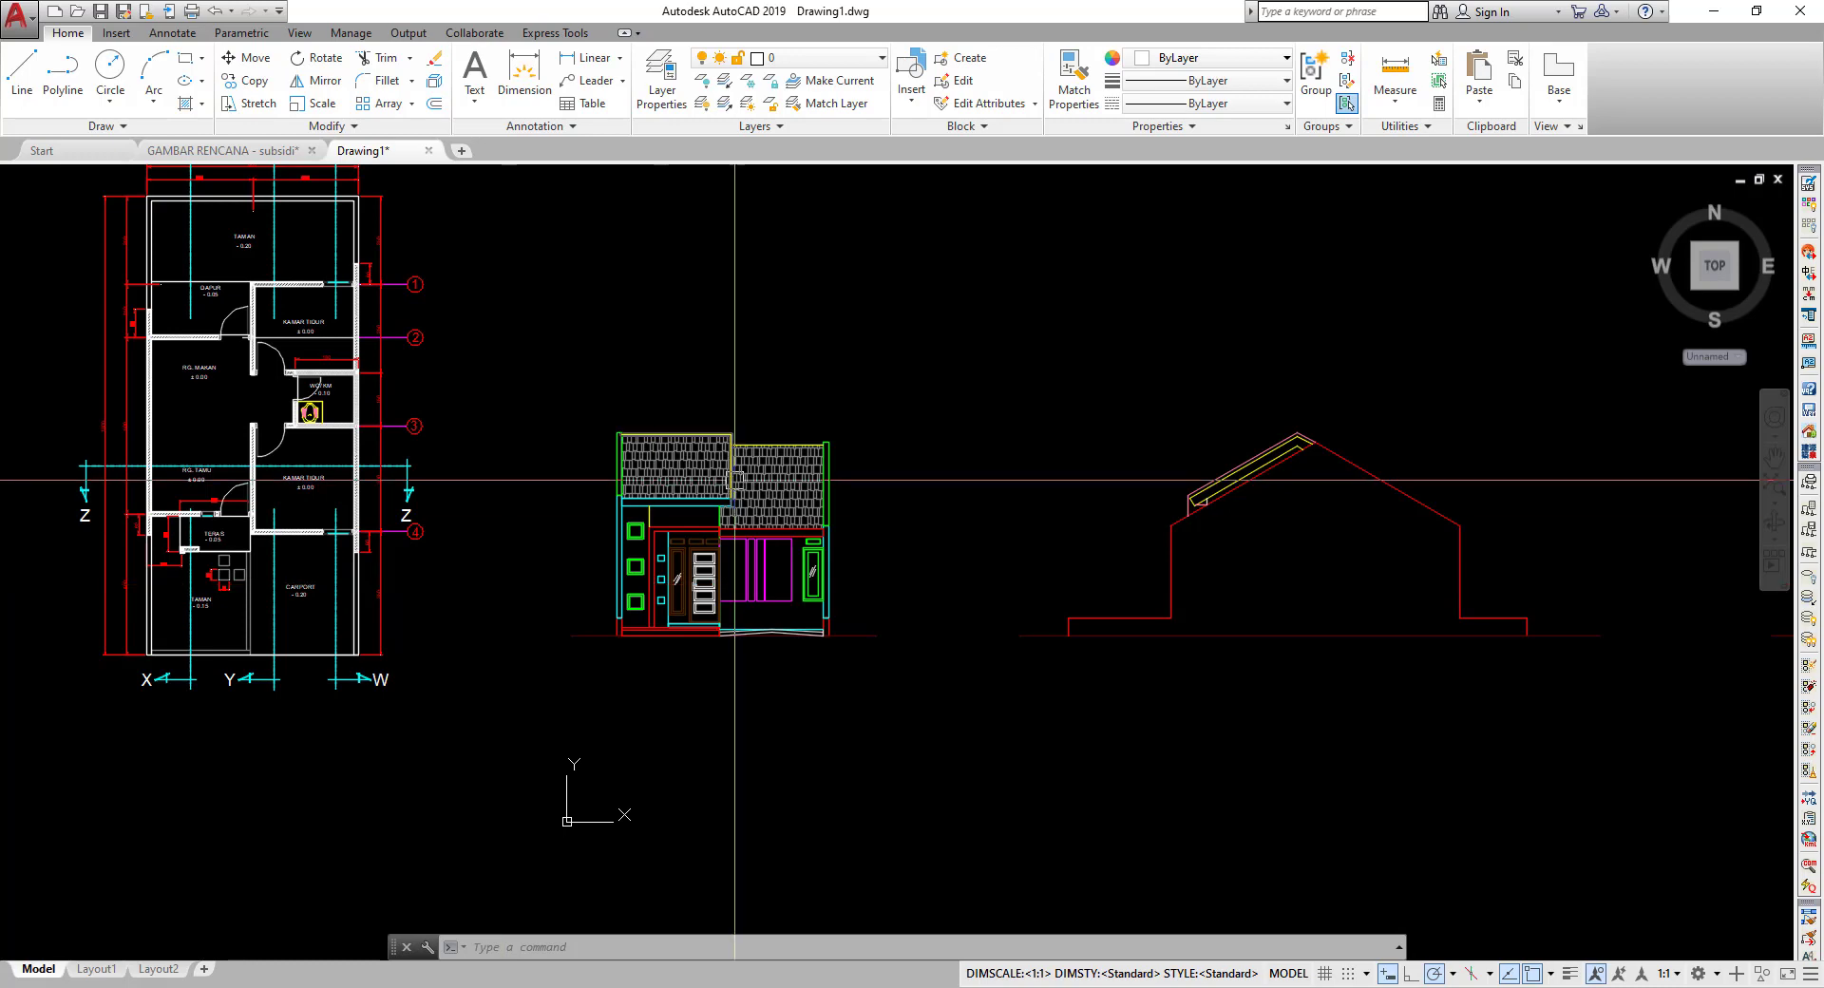
scroll(380, 375, "down", 4)
middle_click_drag(380, 376, 397, 521)
scroll(397, 524, "up", 4)
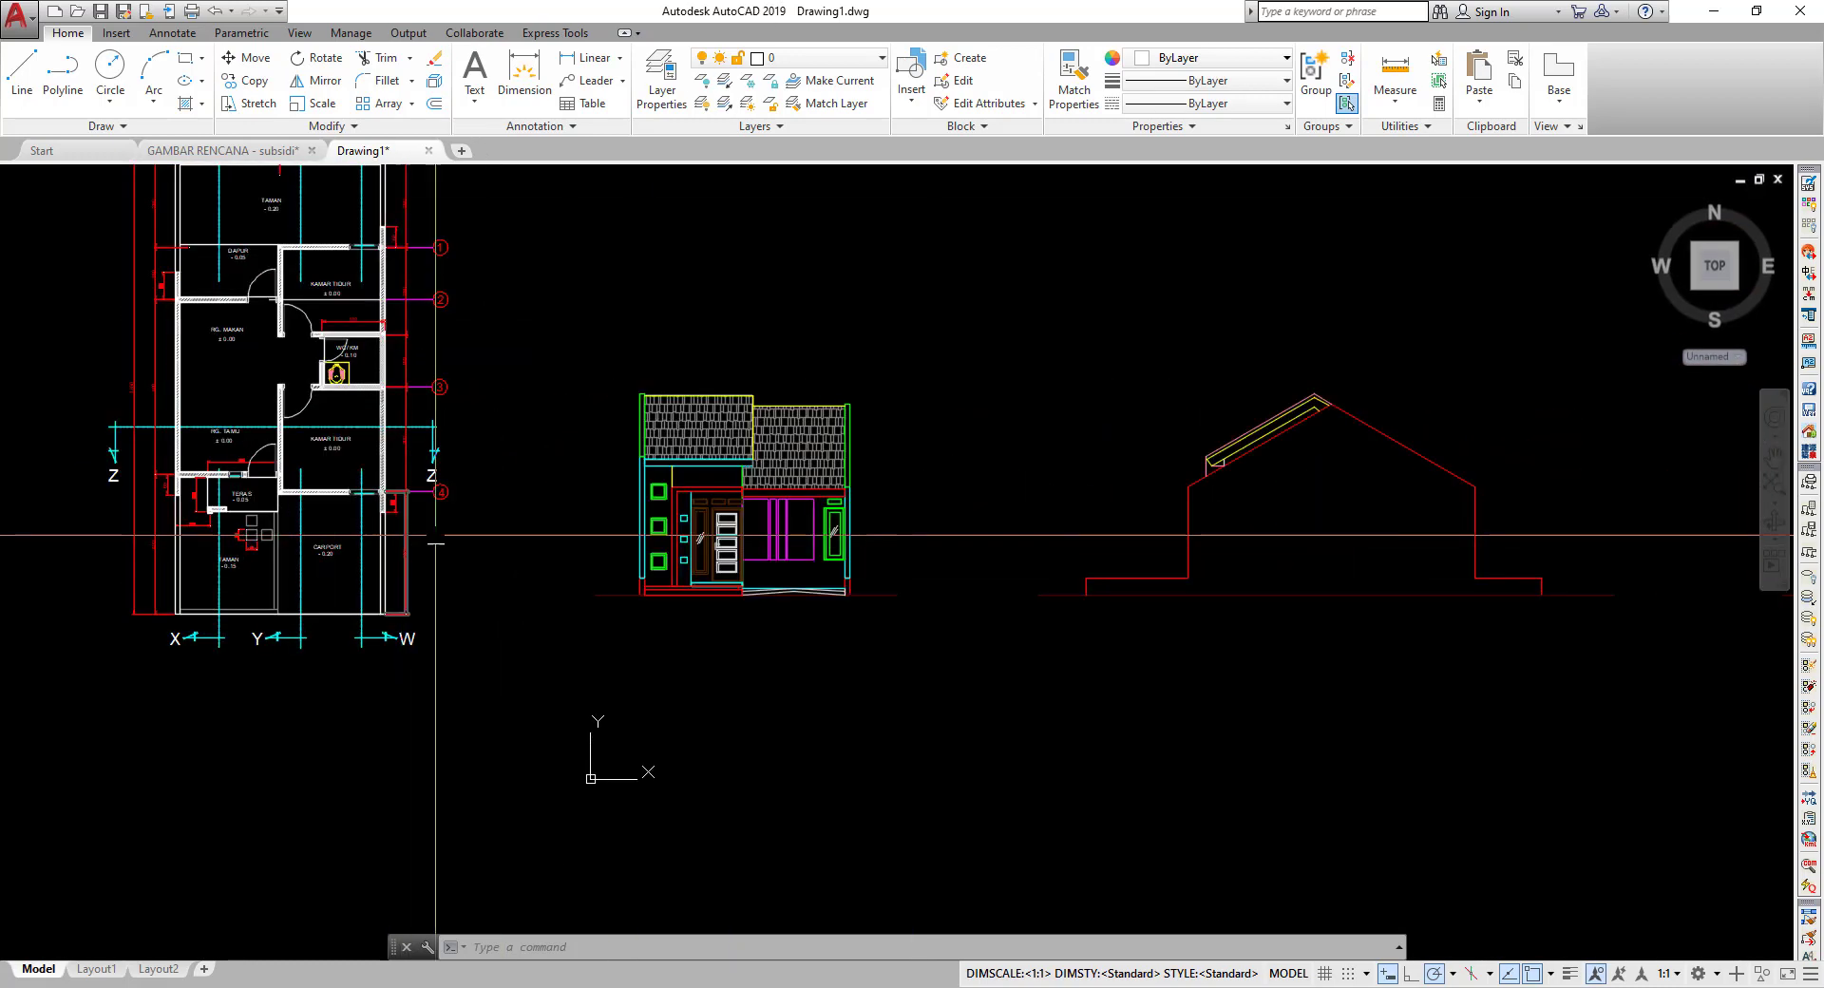
middle_click_drag(665, 529, 437, 529)
scroll(732, 529, "down", 5)
scroll(657, 531, "up", 1)
scroll(997, 531, "up", 3)
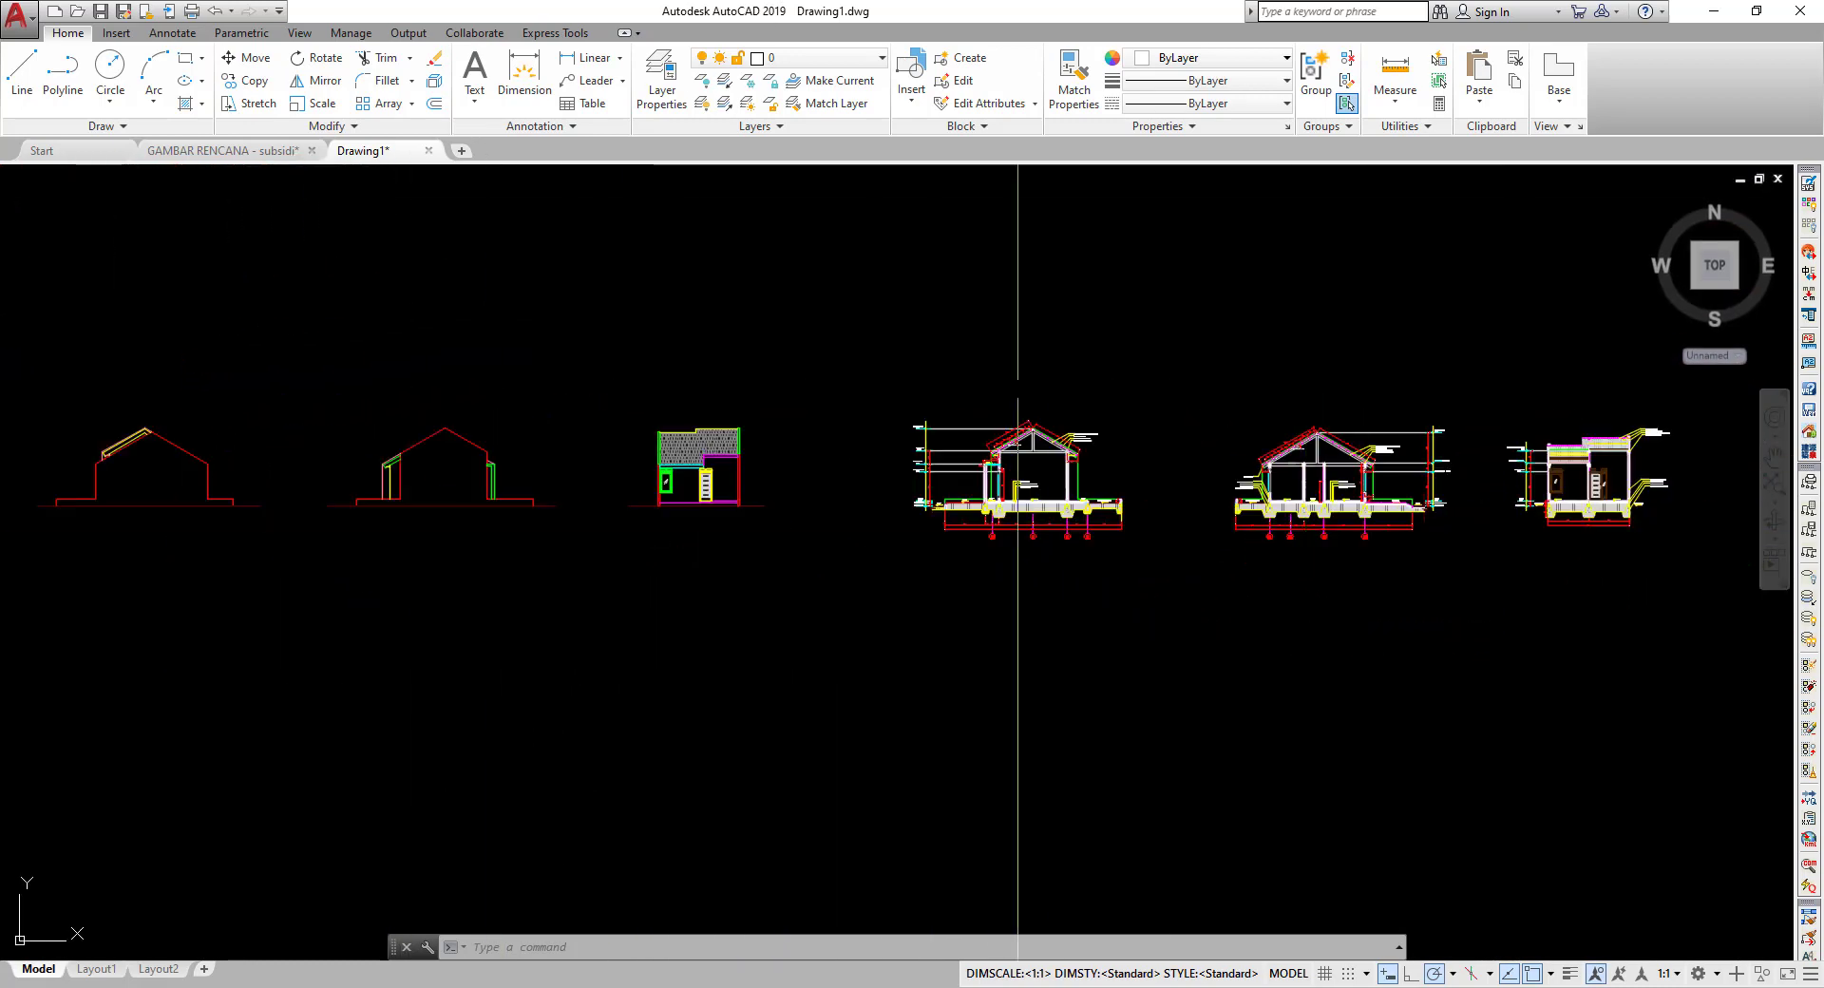
scroll(1099, 531, "up", 3)
middle_click_drag(1099, 531, 726, 545)
scroll(975, 542, "up", 5)
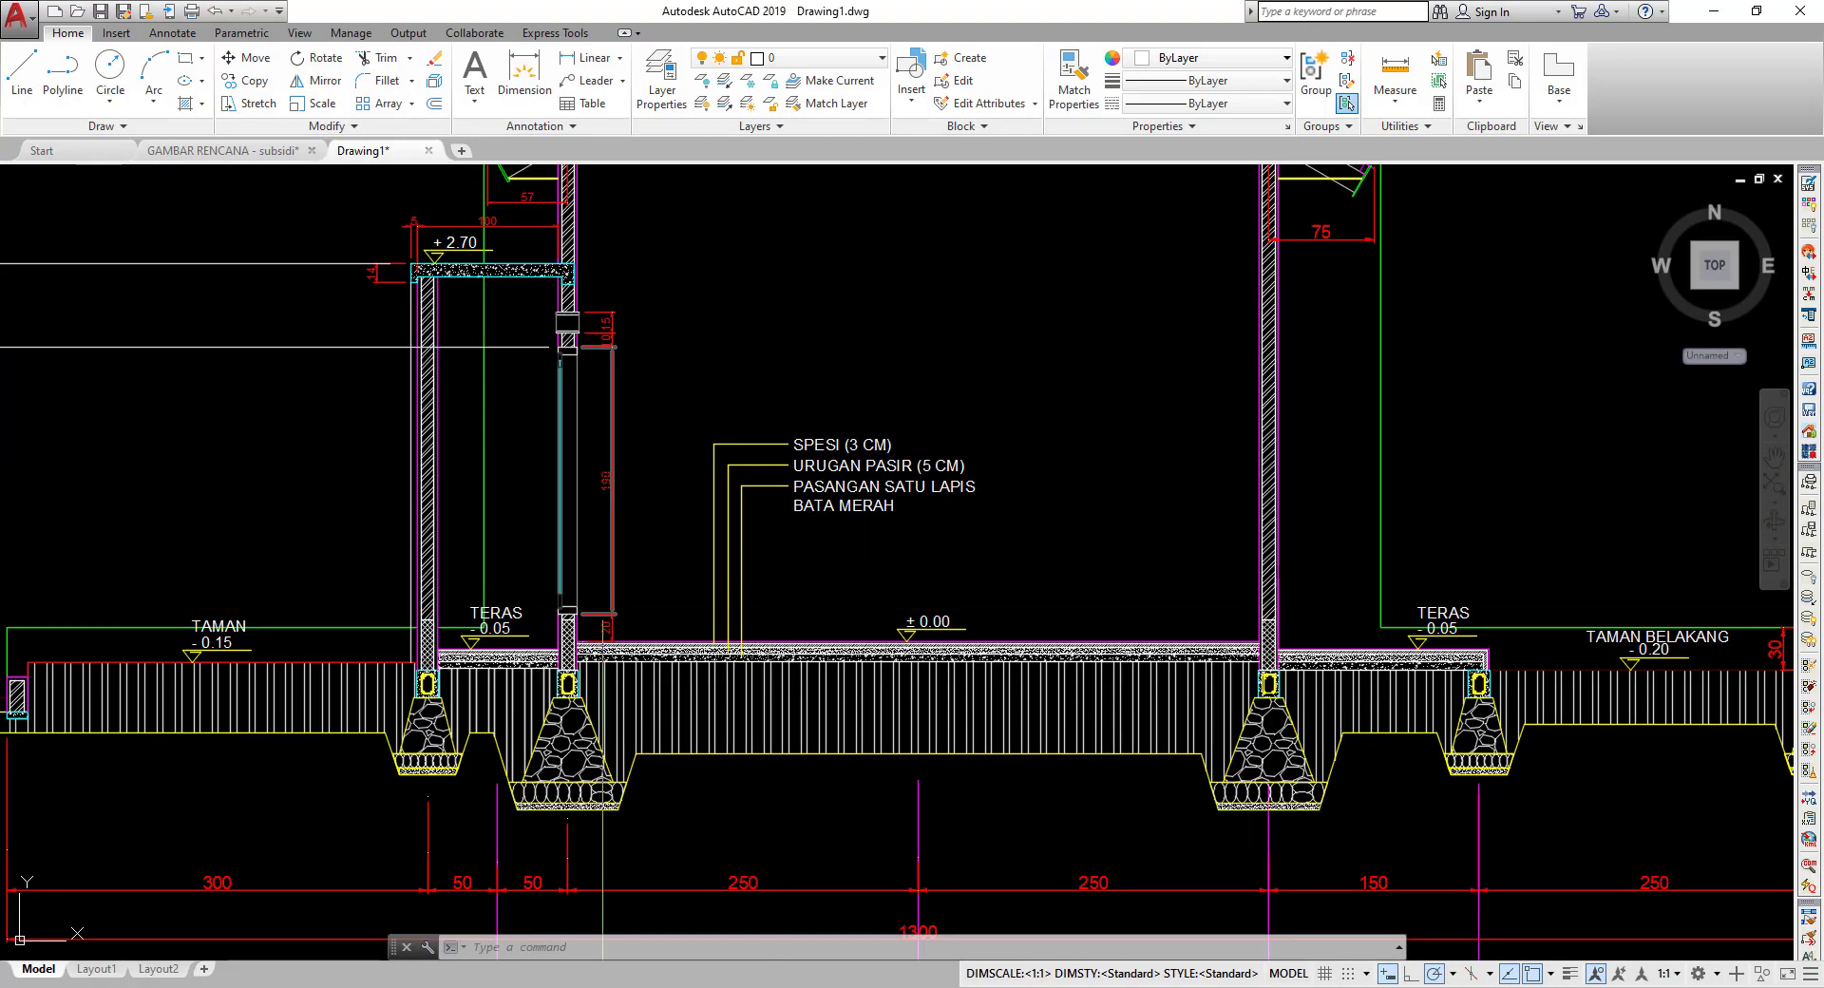
scroll(974, 541, "down", 1)
scroll(975, 541, "down", 3)
scroll(974, 541, "down", 1)
mouse_move(975, 542)
middle_mouse_down()
mouse_move(488, 529)
mouse_move(258, 485)
middle_mouse_up()
scroll(543, 578, "up", 4)
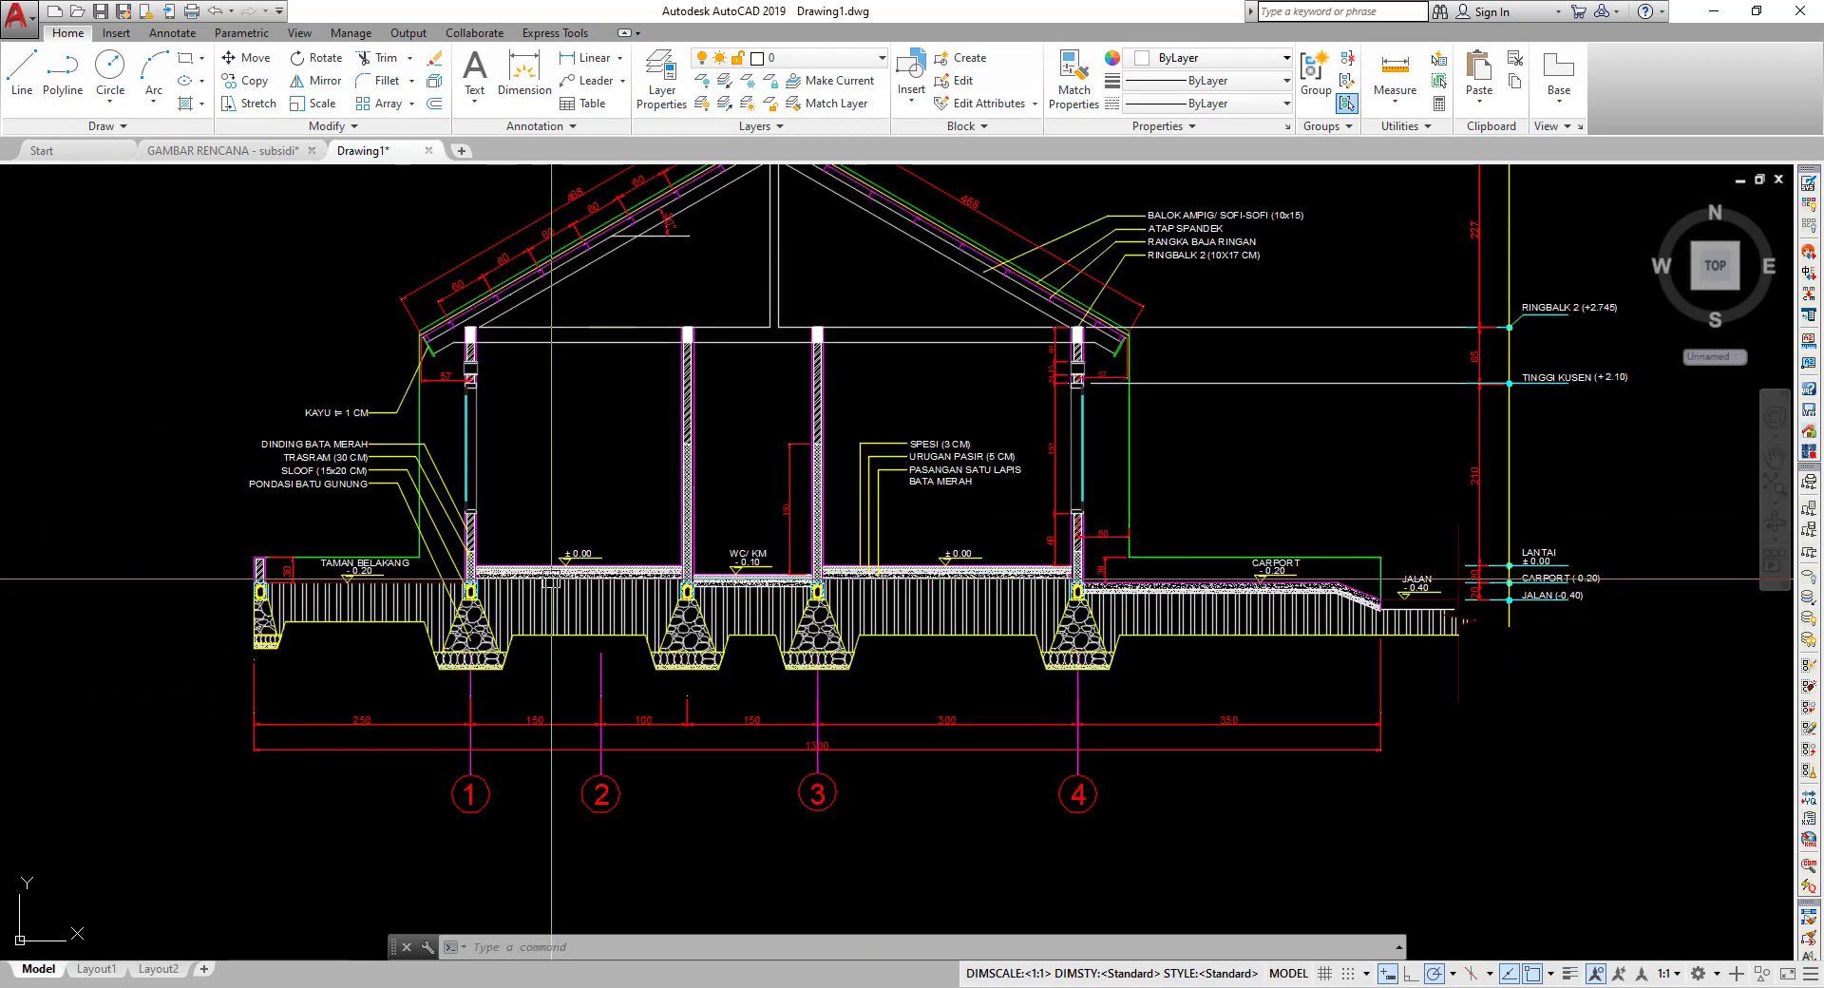
scroll(408, 399, "down", 4)
scroll(419, 528, "down", 4)
middle_click_drag(419, 528, 890, 605)
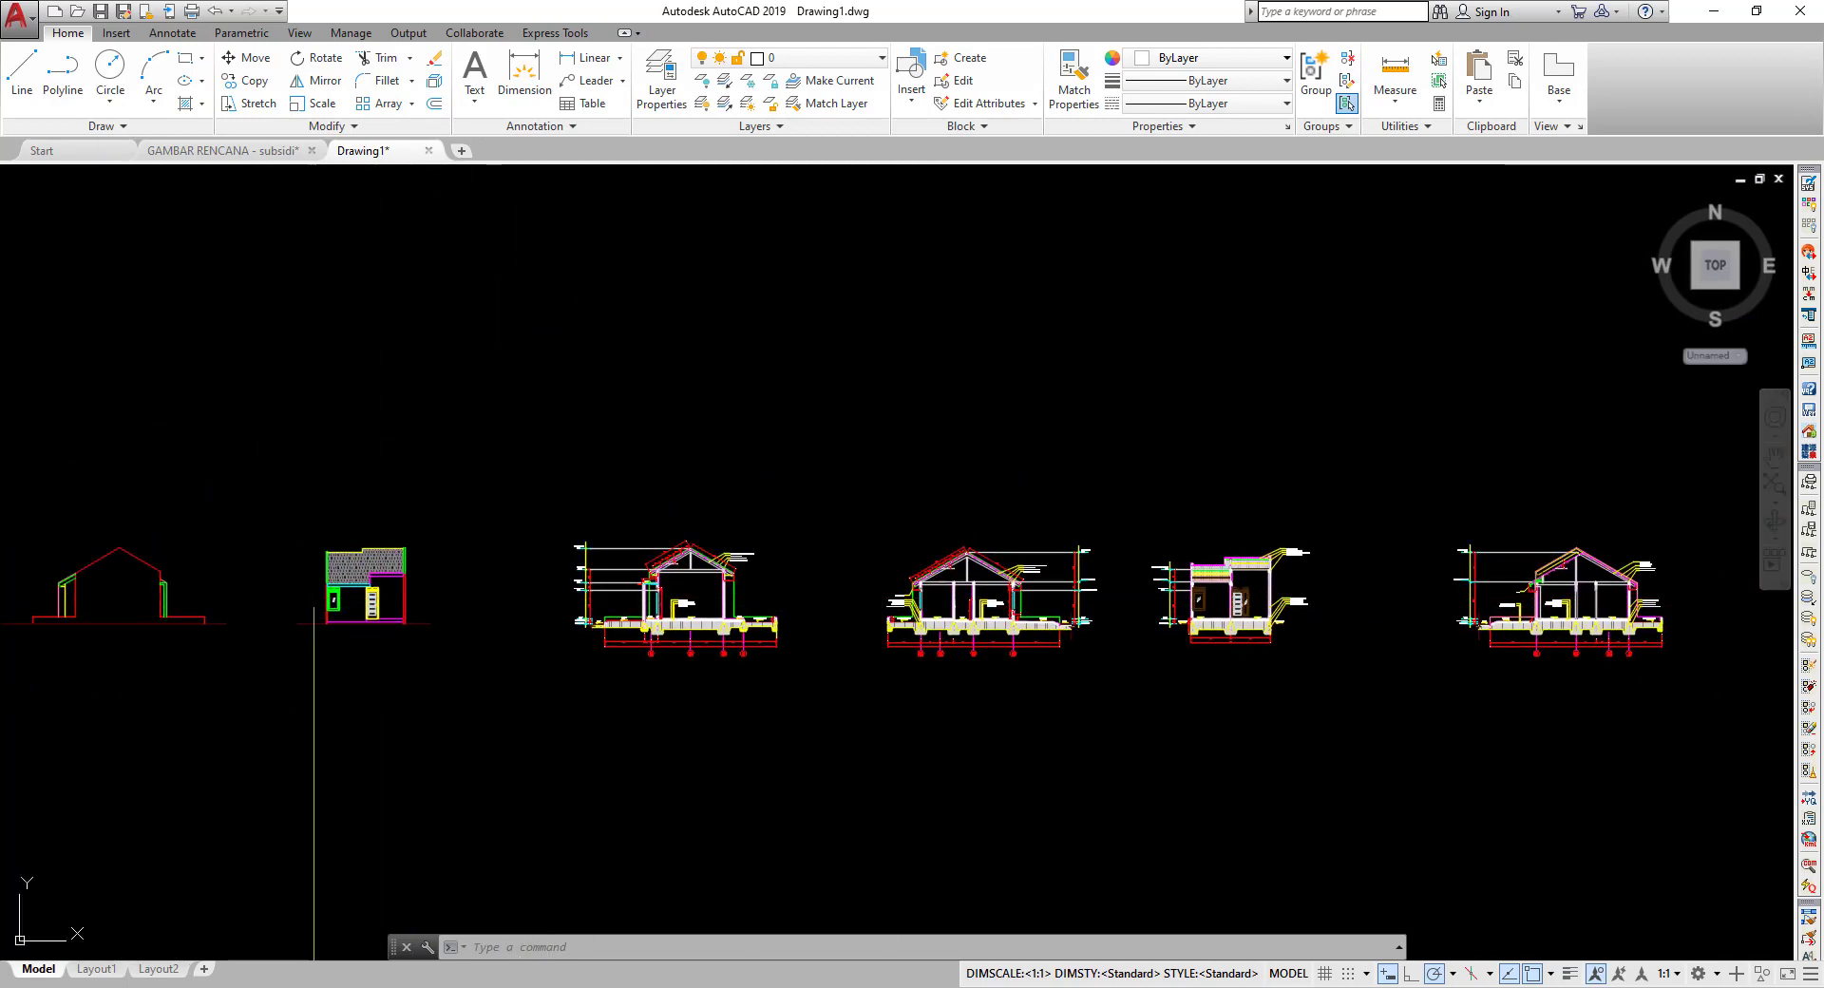
middle_click_drag(314, 608, 1007, 617)
scroll(289, 628, "up", 2)
scroll(290, 628, "up", 2)
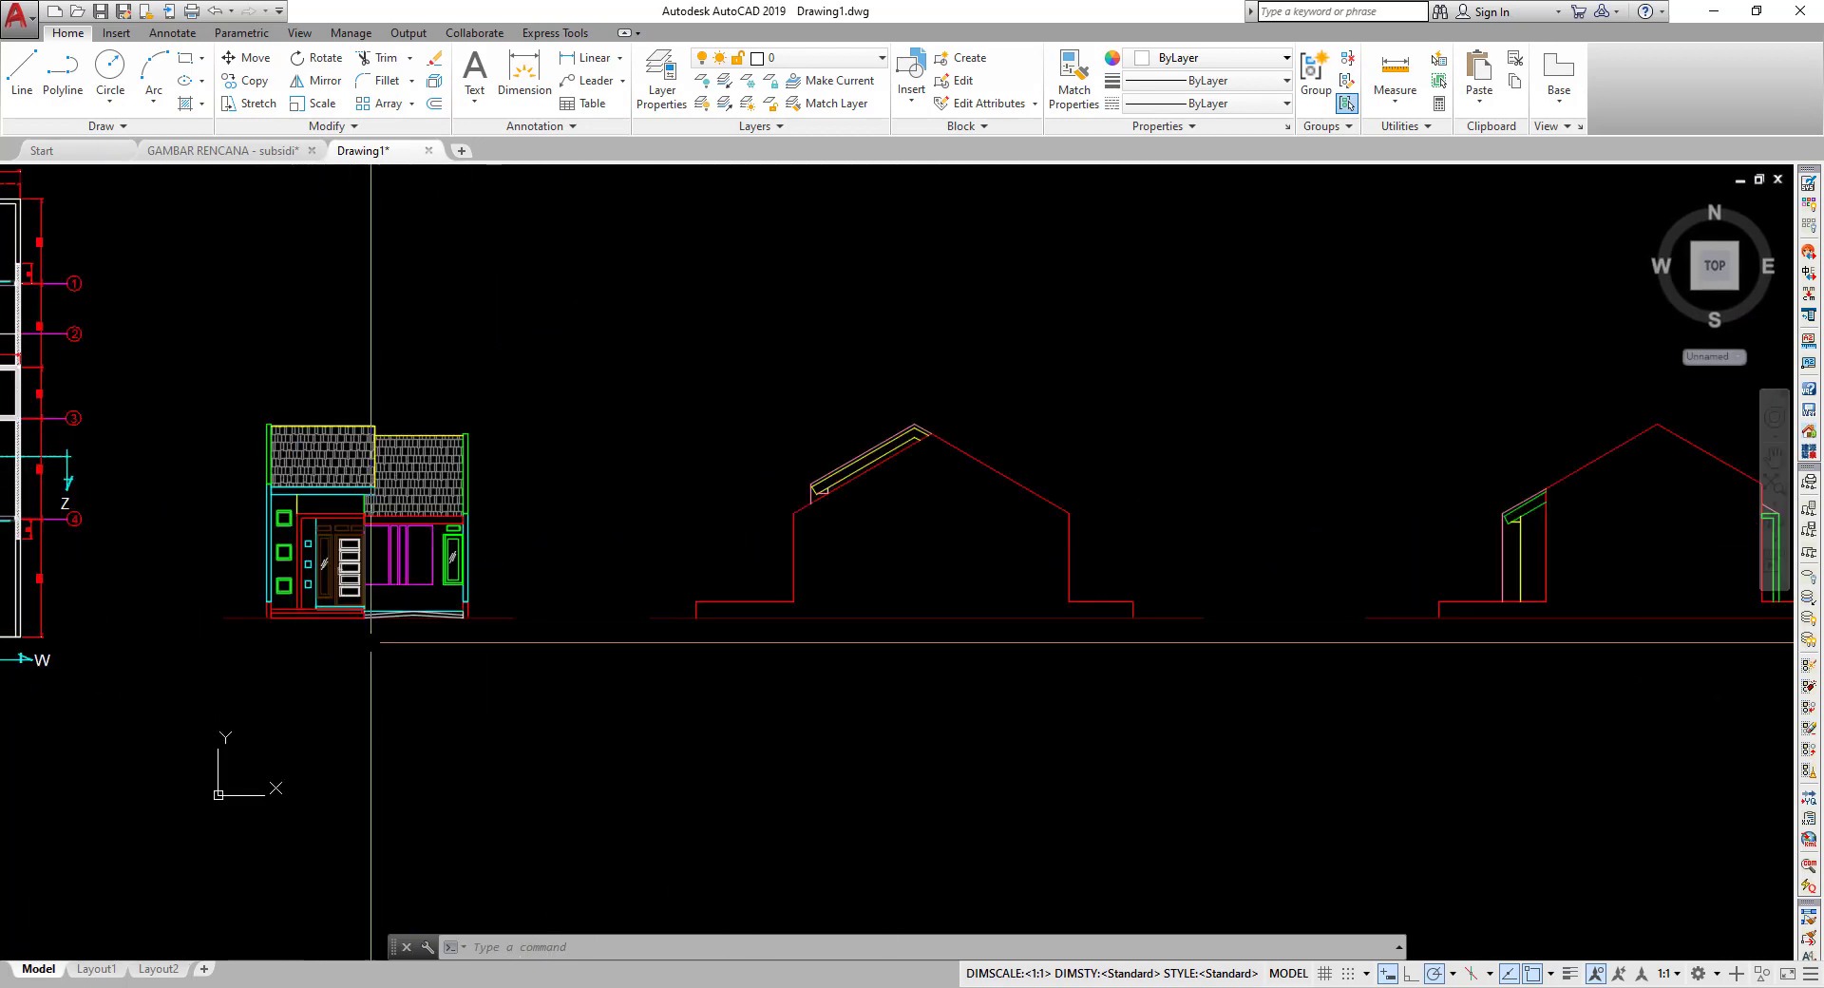
mouse_move(372, 641)
middle_mouse_down()
mouse_move(191, 635)
mouse_move(1076, 758)
mouse_move(991, 751)
middle_mouse_up()
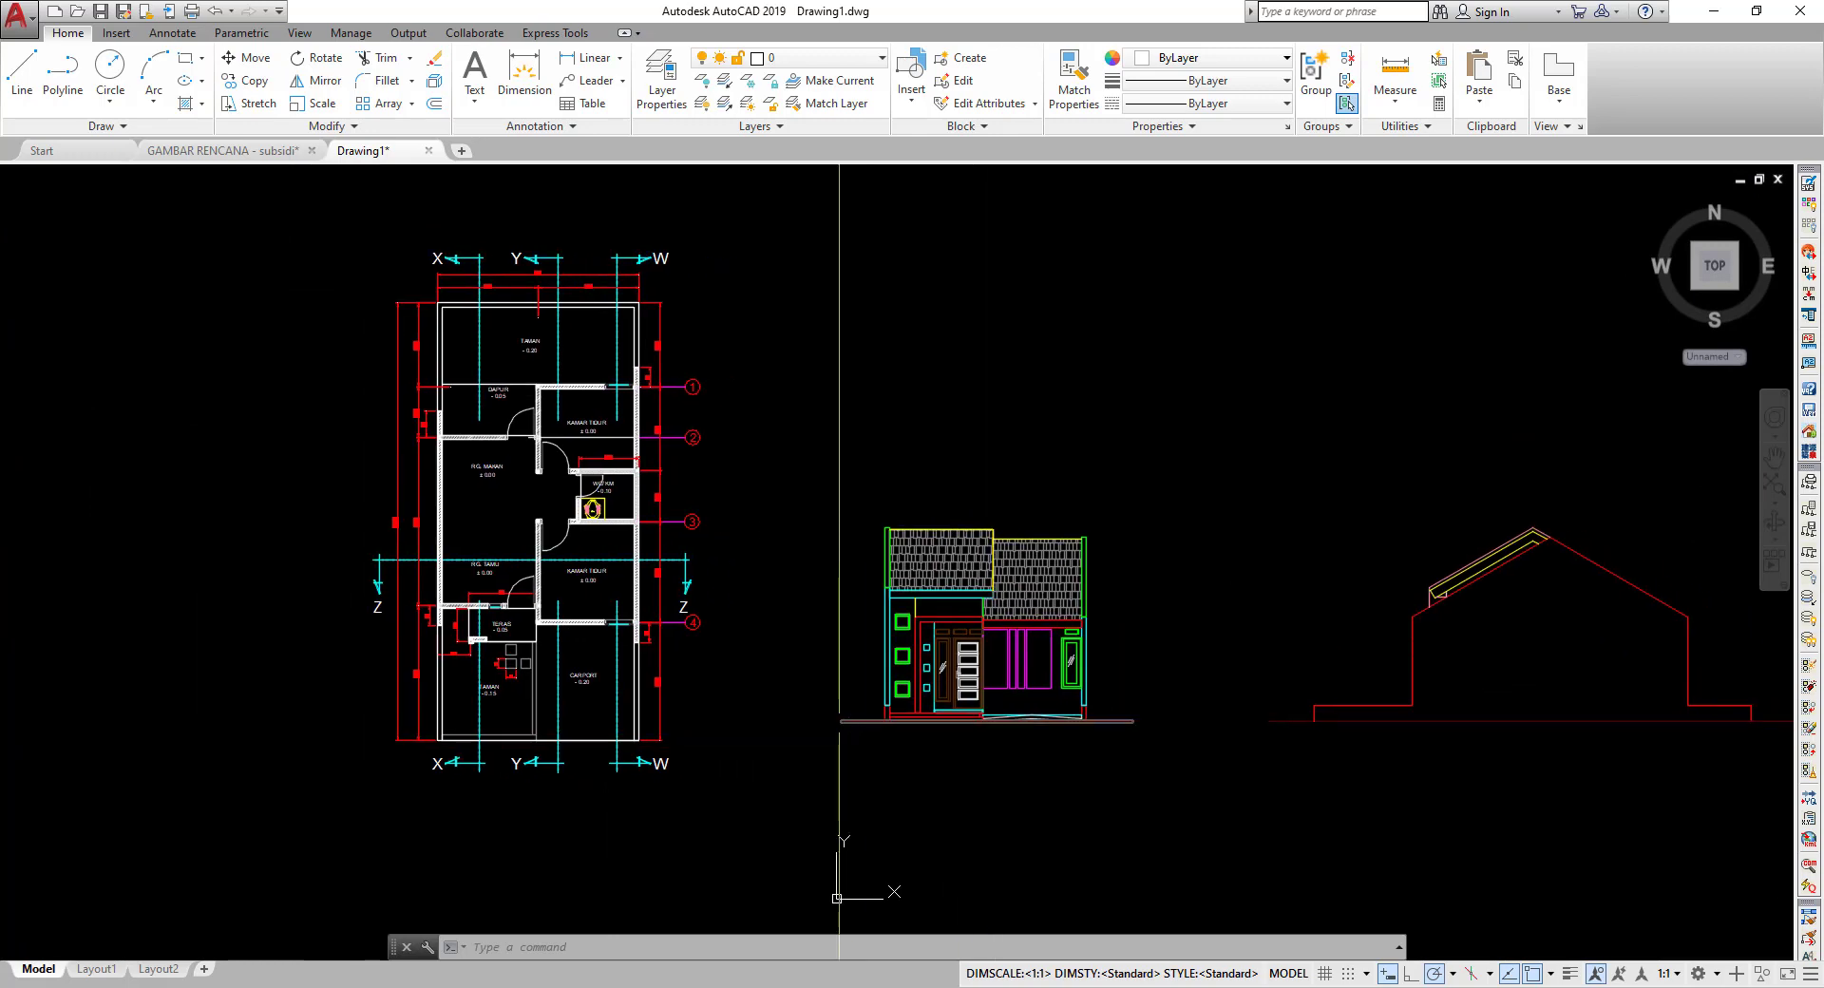
scroll(569, 497, "up", 4)
scroll(566, 498, "down", 1)
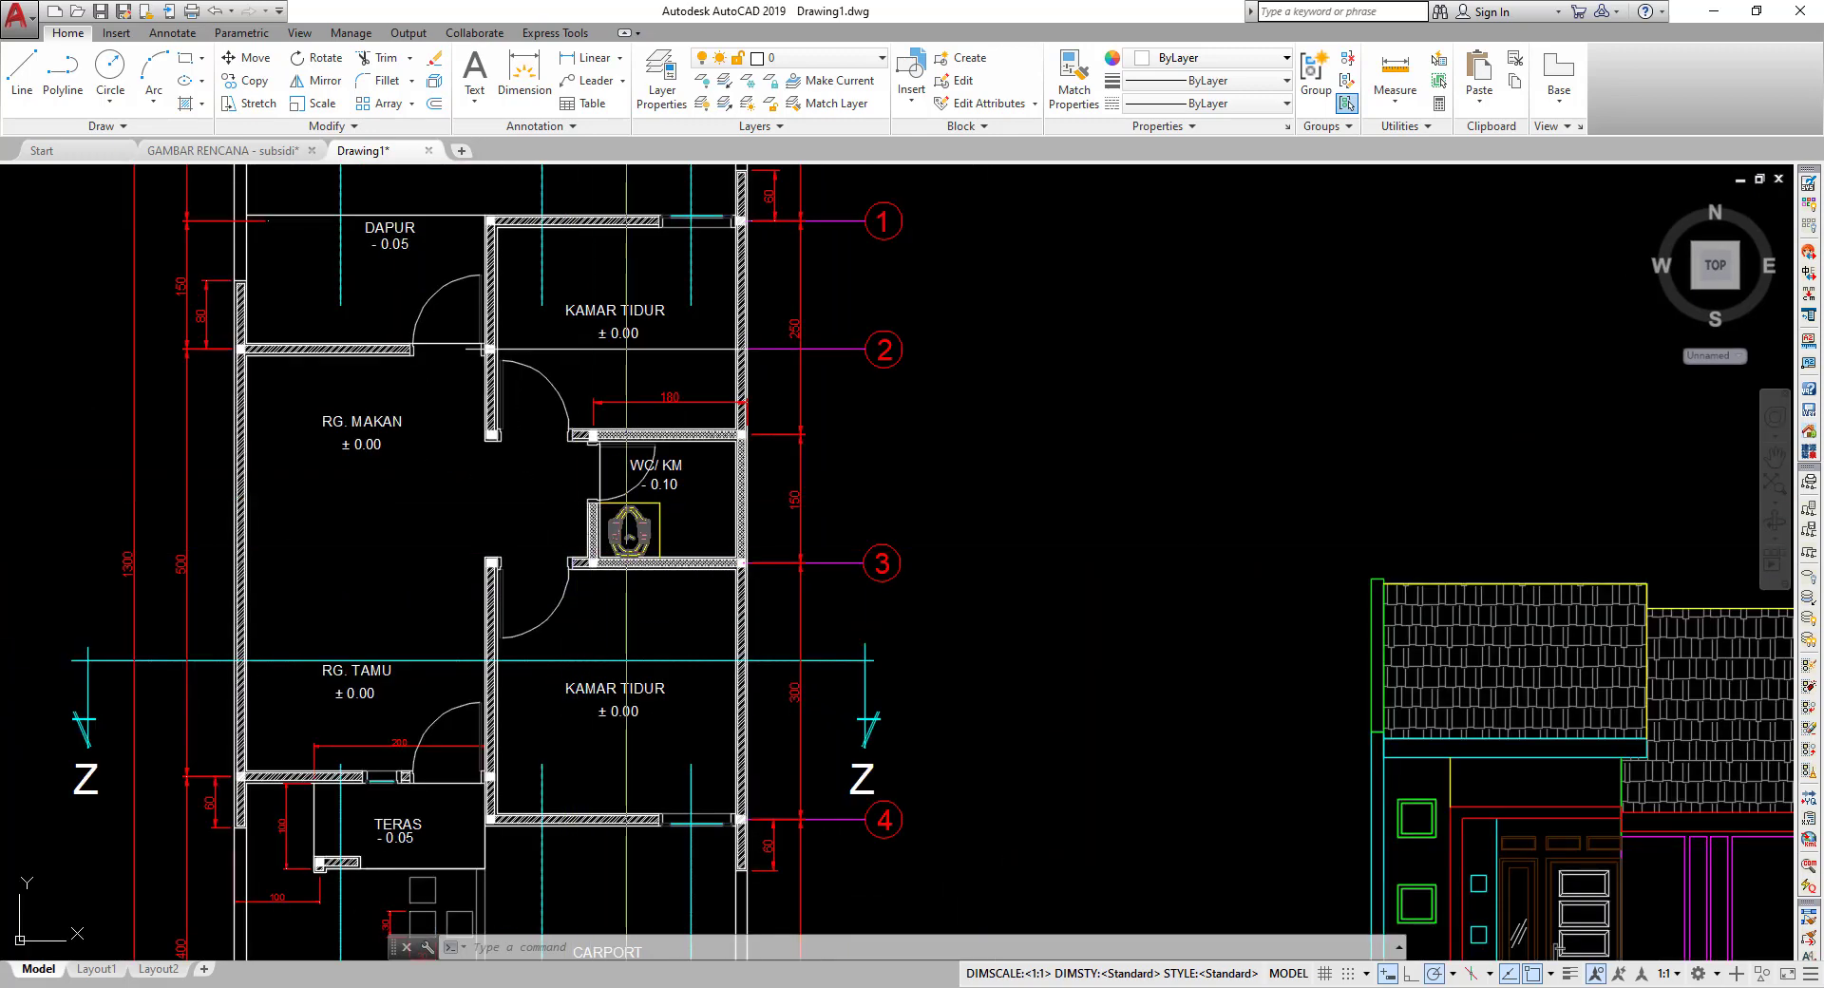
scroll(639, 602, "down", 3)
scroll(639, 602, "down", 2)
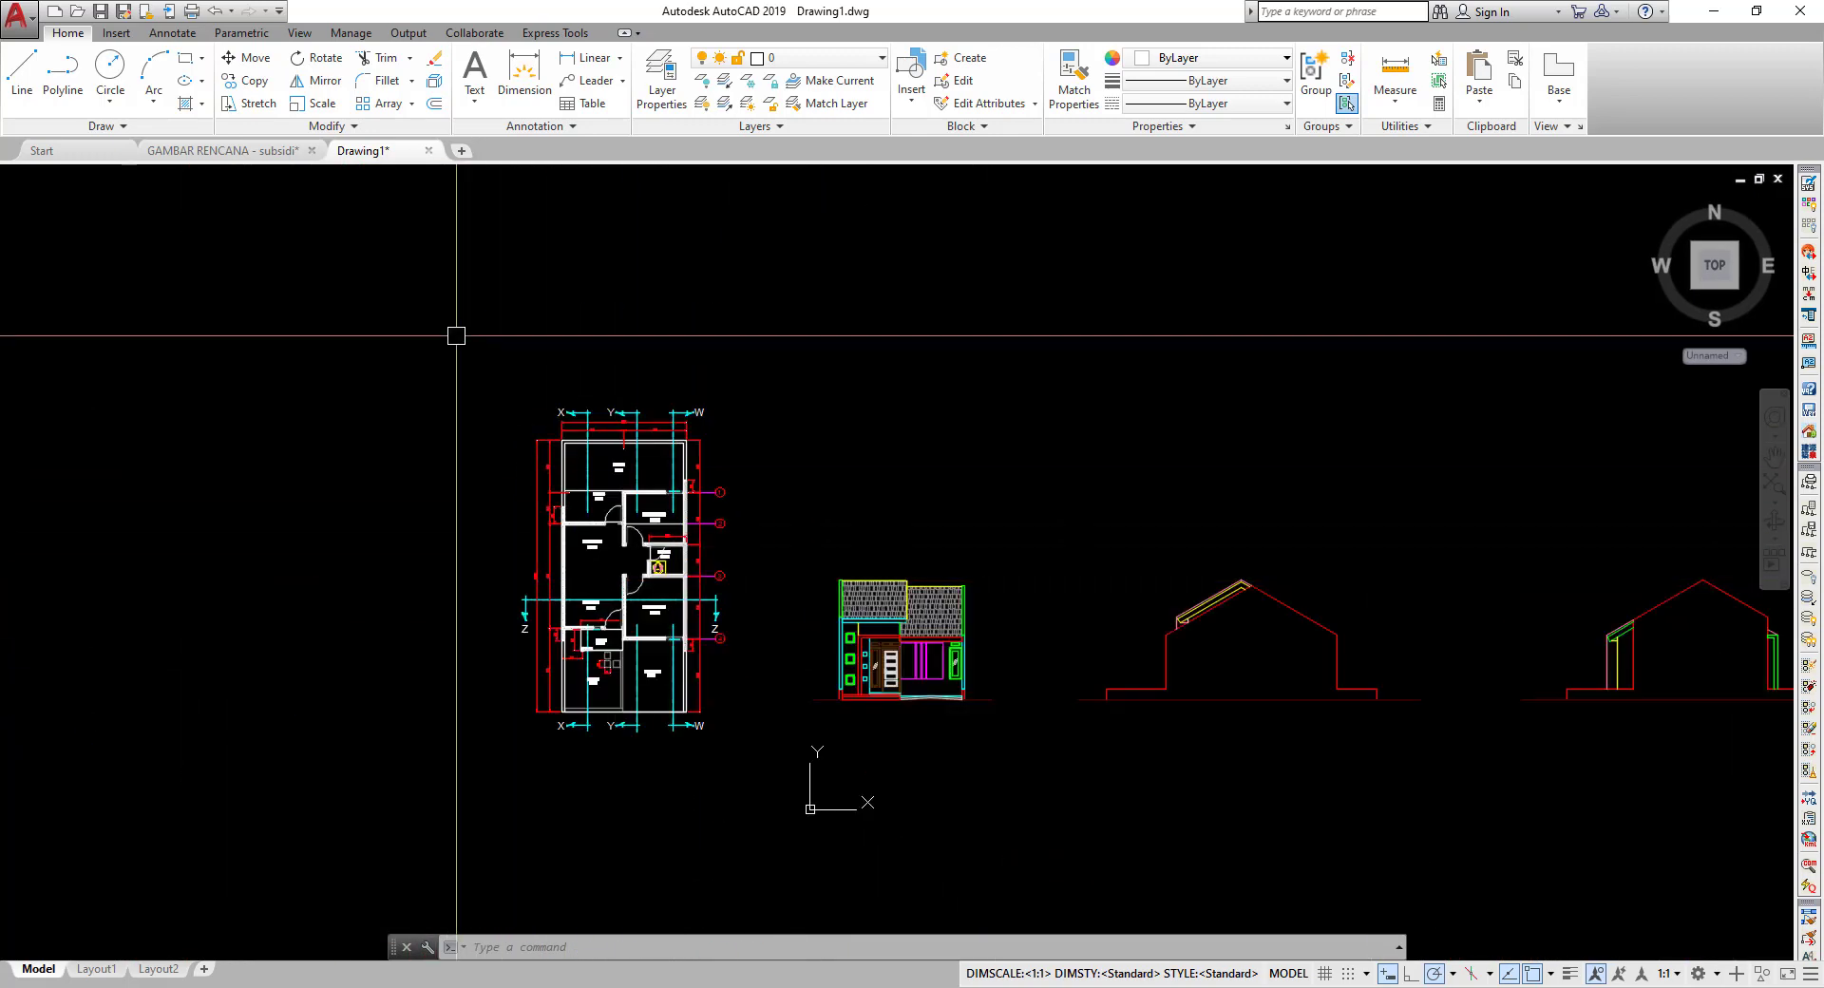
- Window-select the whole house floor plan
left_click(447, 307)
left_click(750, 809)
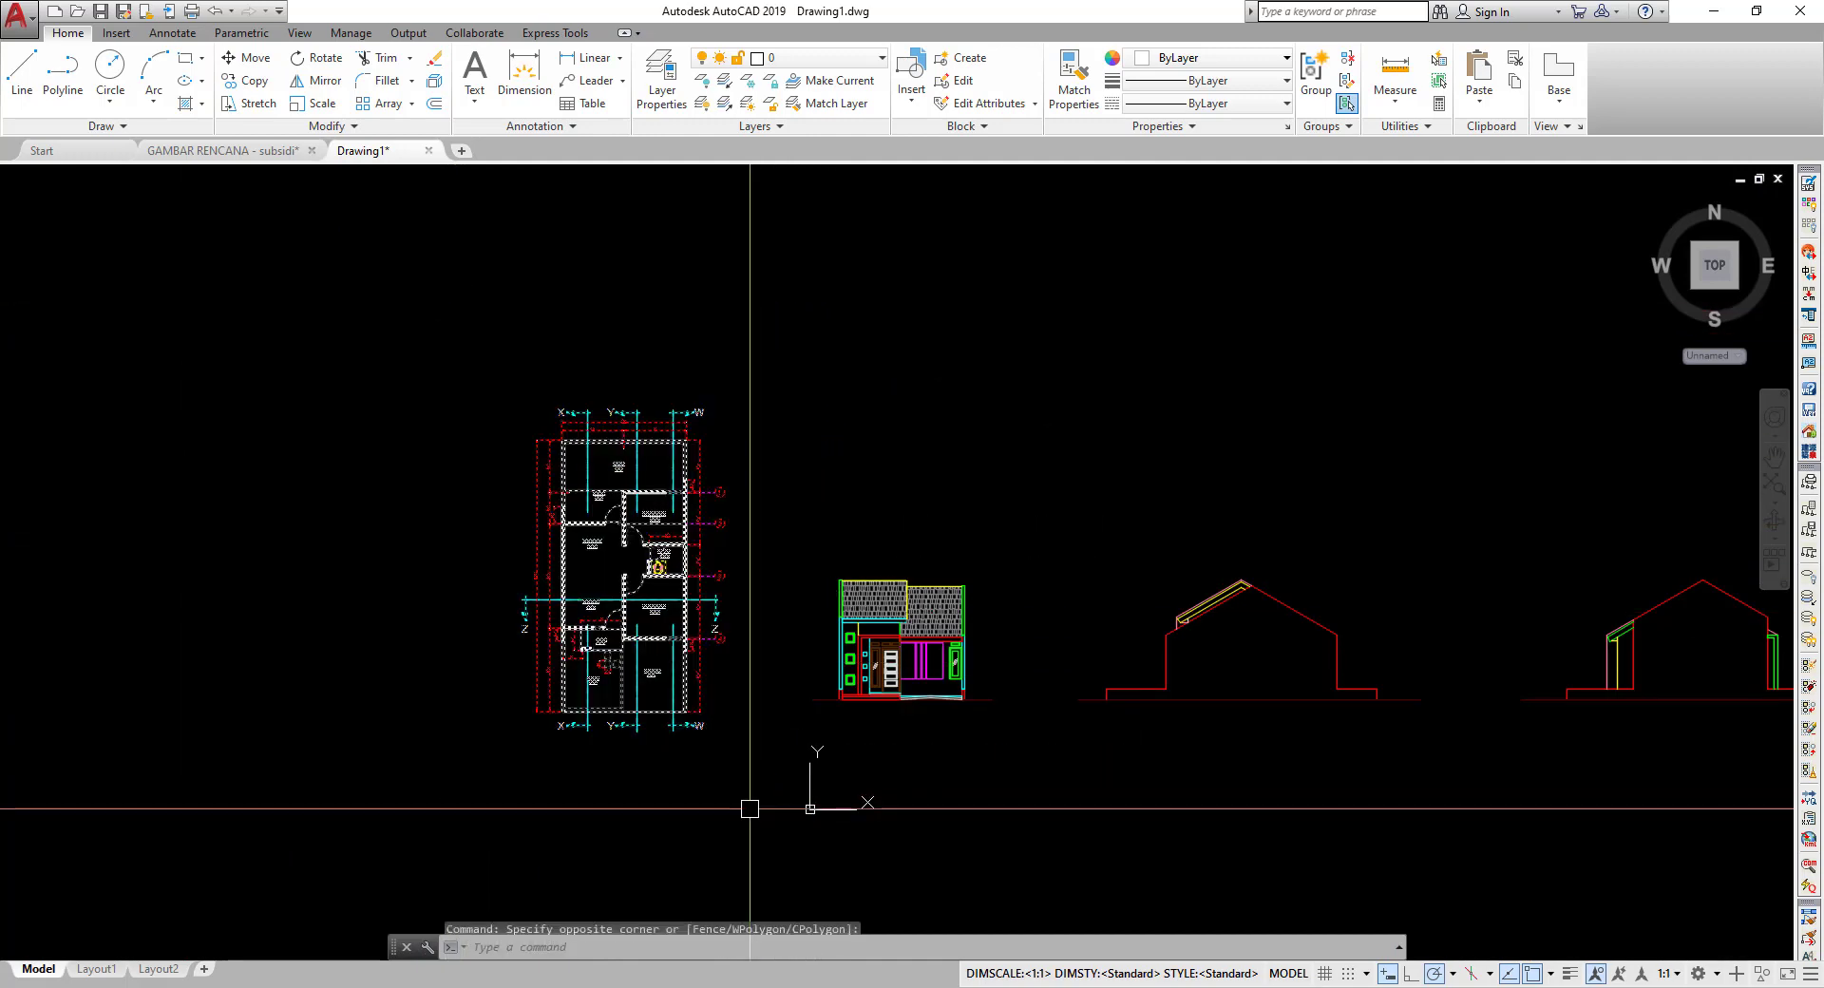
left_click(752, 772)
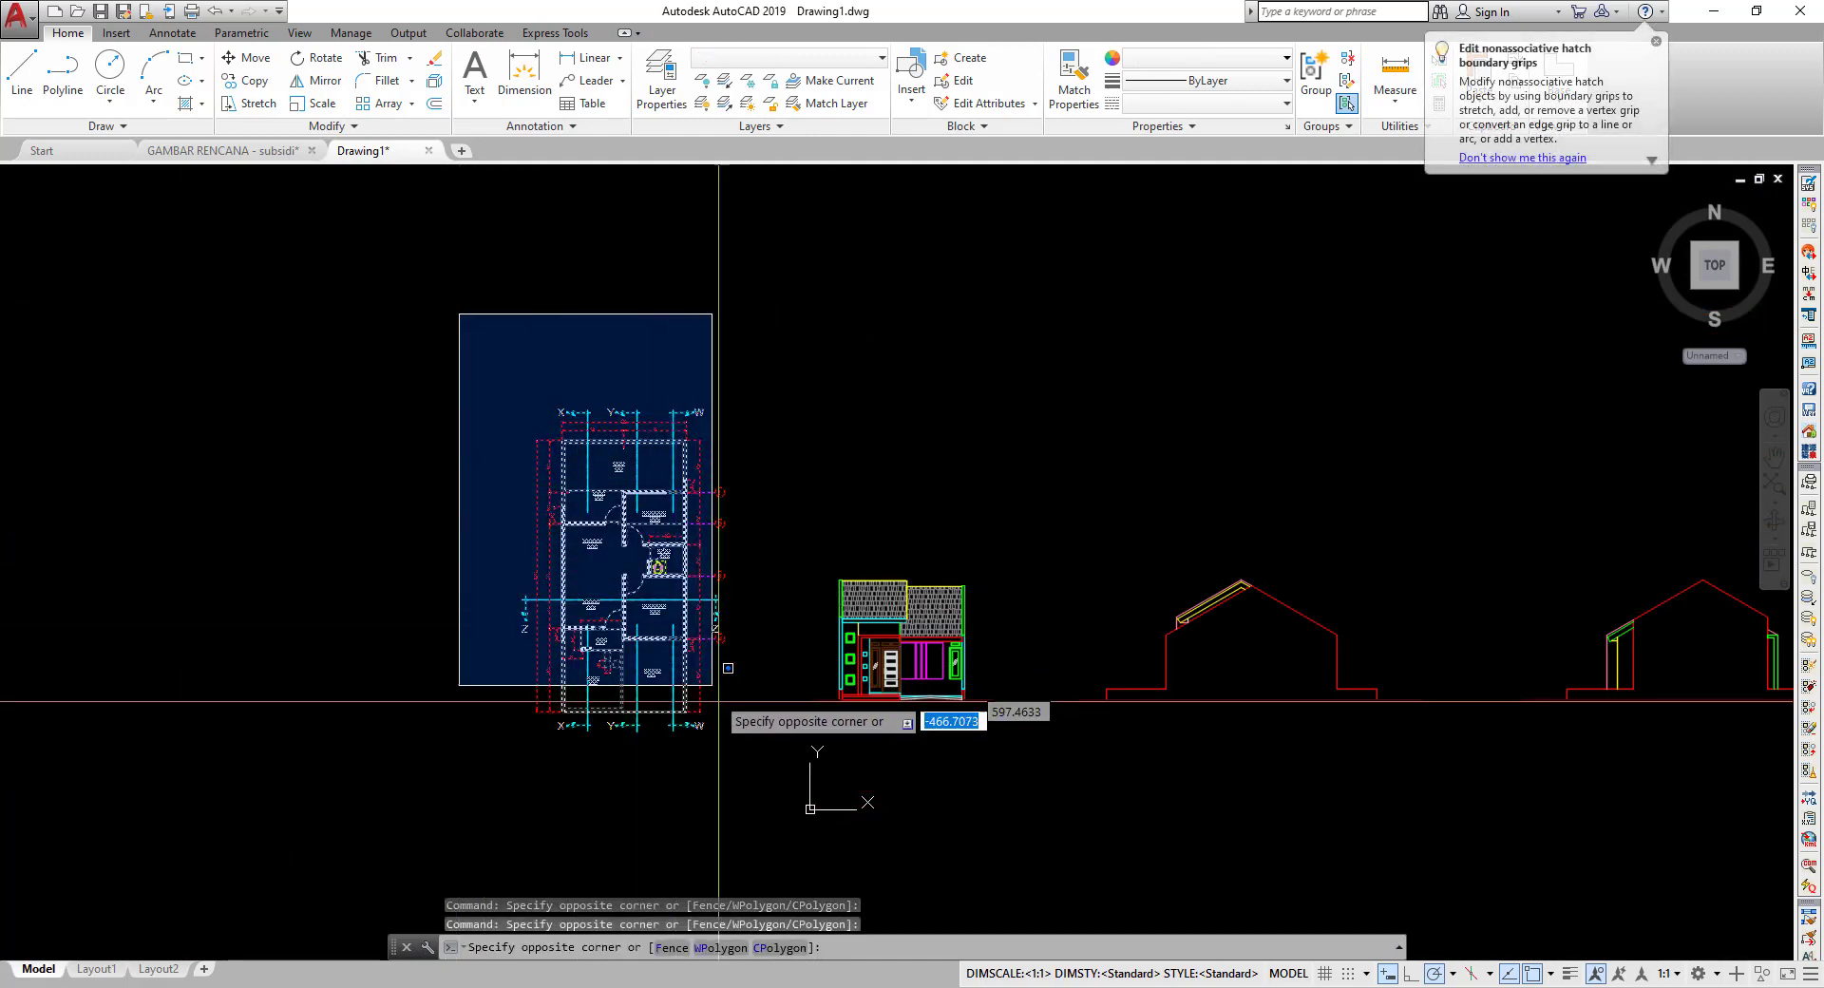
left_click(755, 779)
- Copy the floor plan to a spot above and right of the drawings
left_click(255, 83)
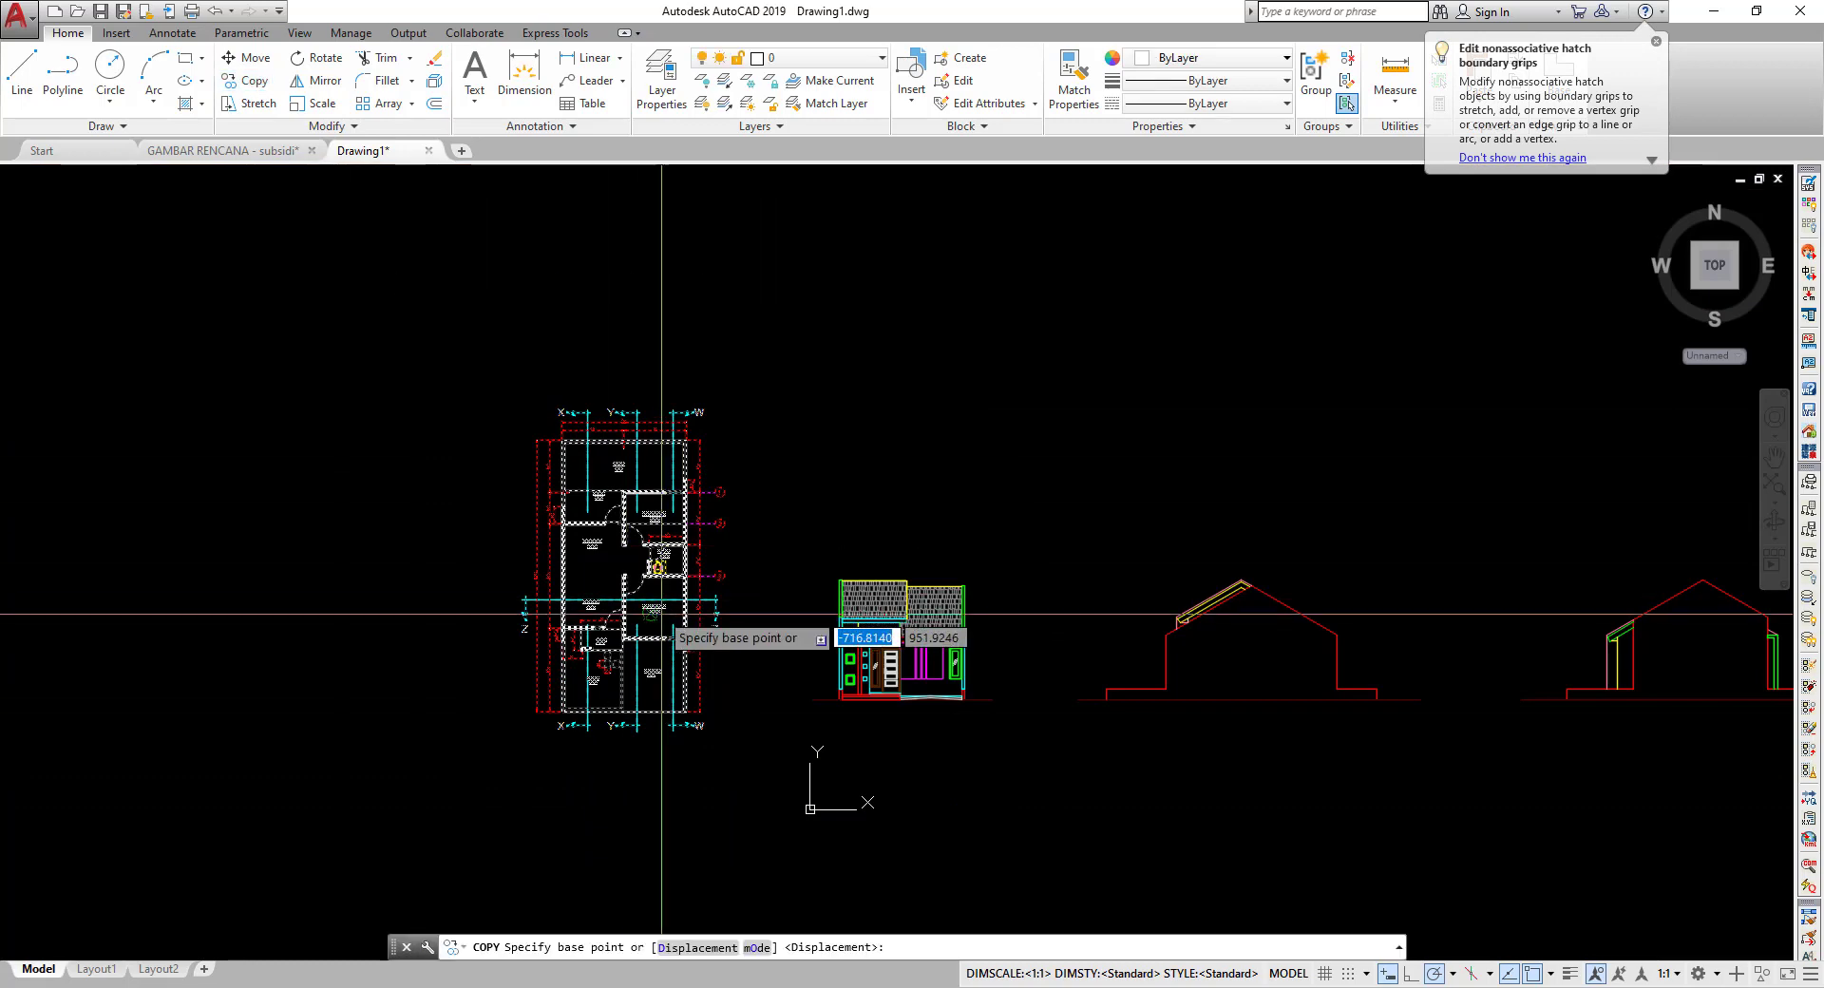
scroll(618, 599, "down", 5)
left_click(568, 545)
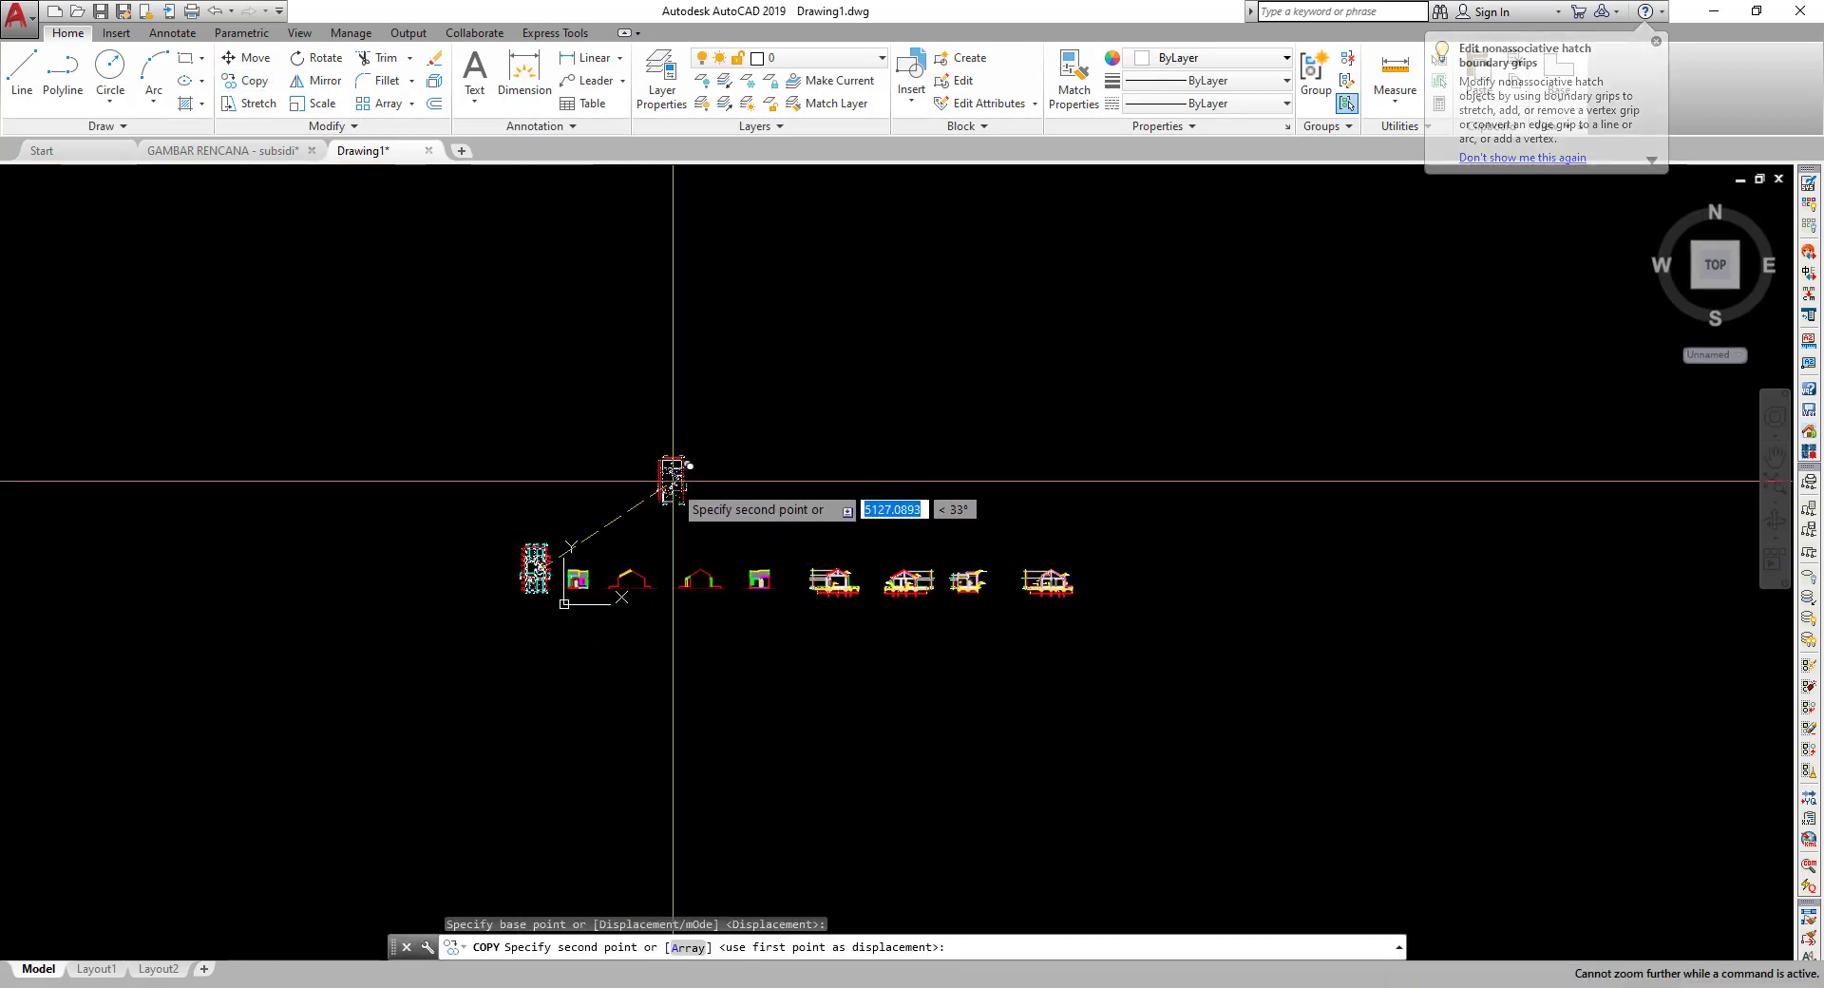
scroll(660, 466, "up", 4)
left_click(607, 453)
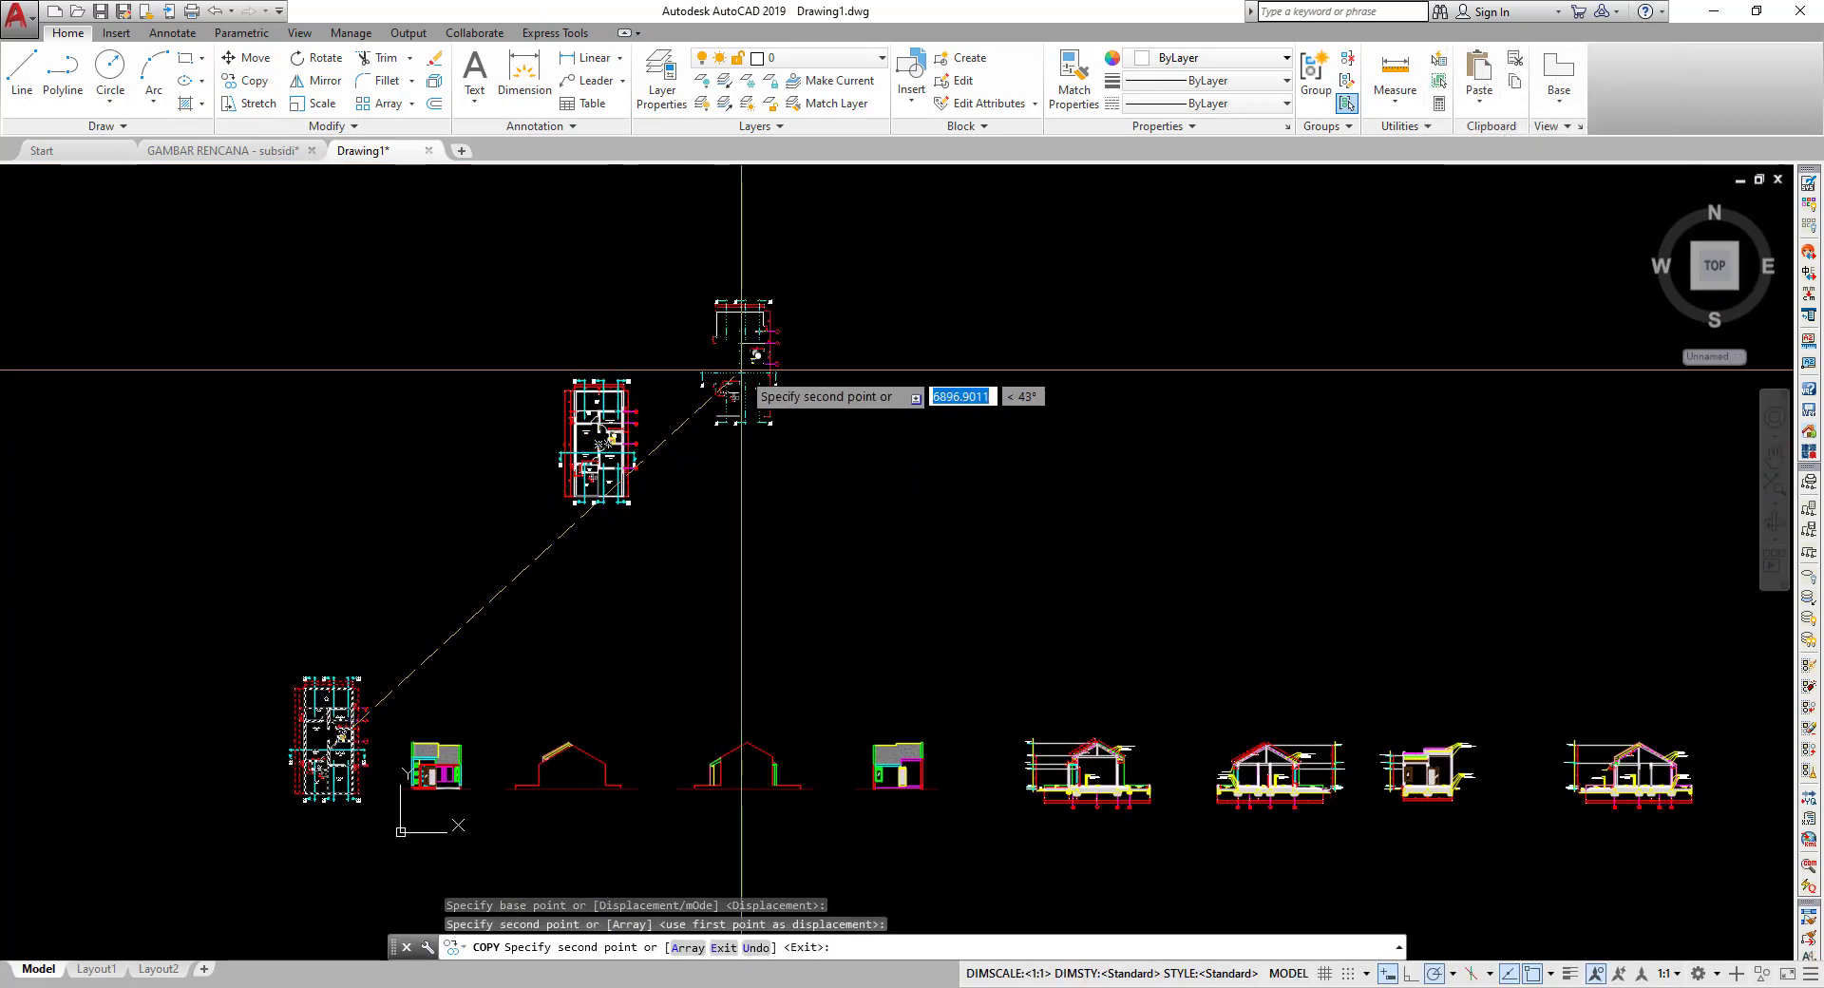
right_click(753, 387)
left_click(779, 390)
scroll(593, 450, "up", 3)
scroll(595, 450, "up", 1)
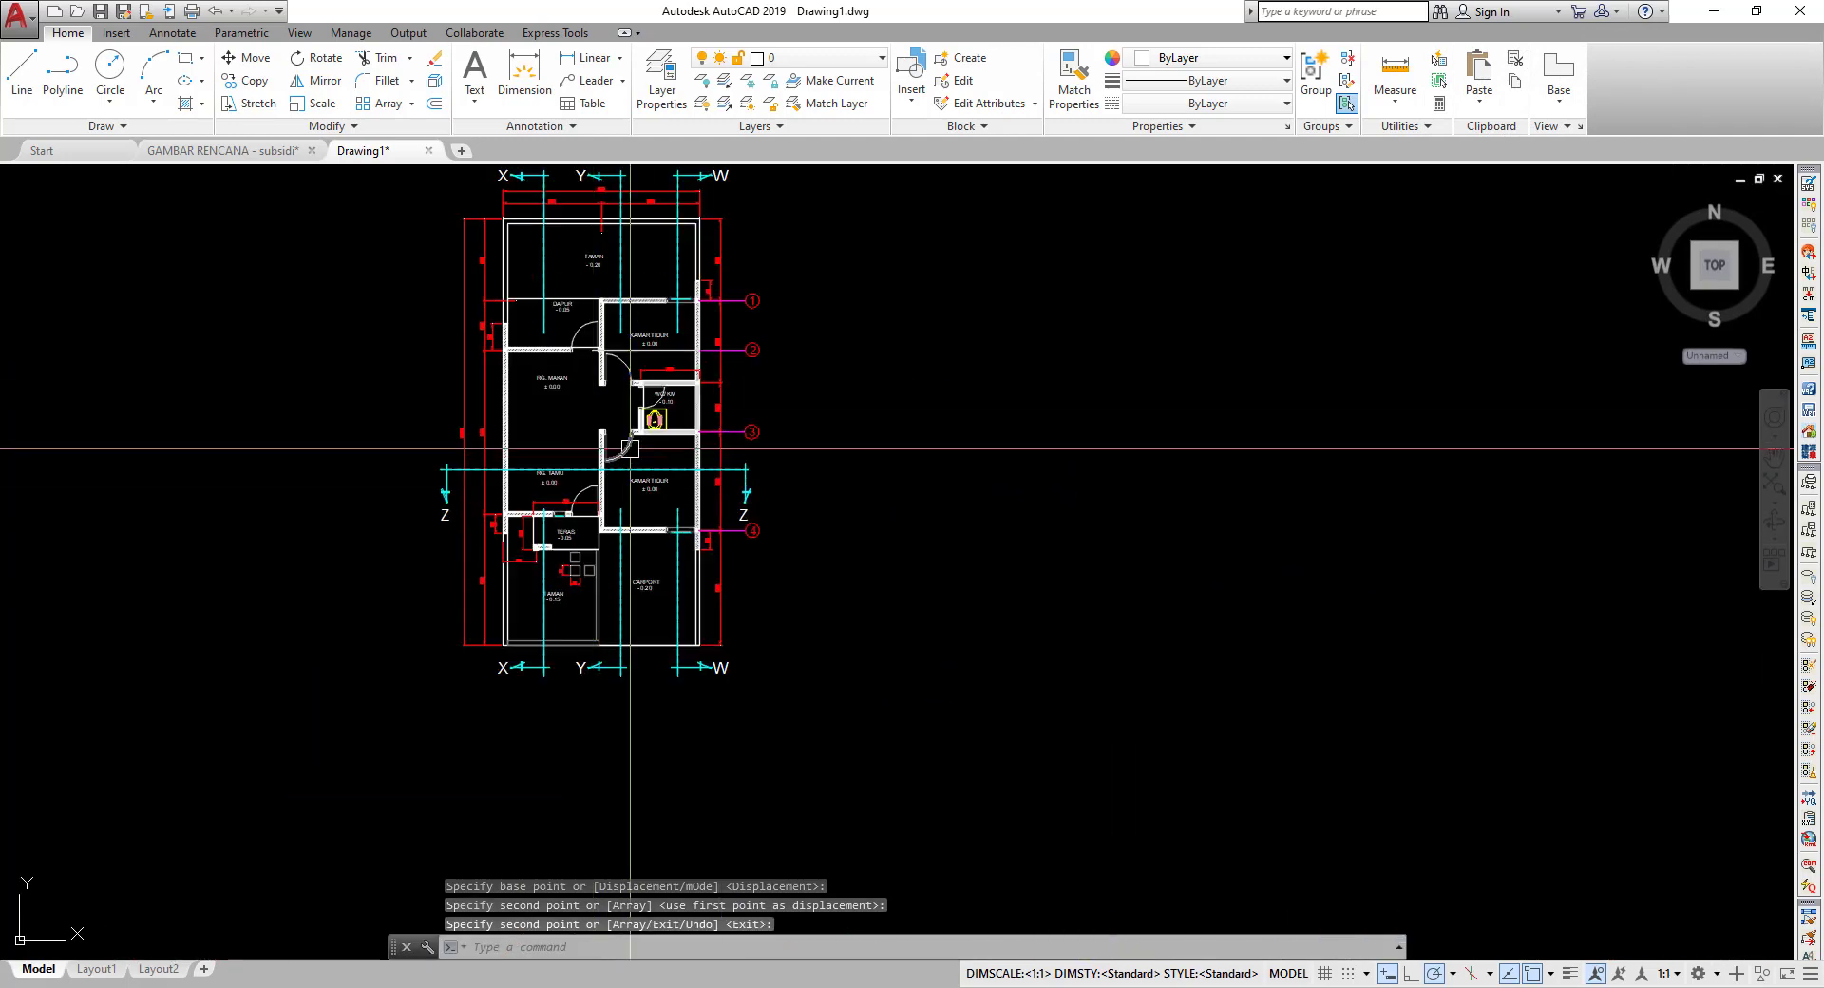
scroll(608, 475, "up", 2)
scroll(665, 489, "down", 4)
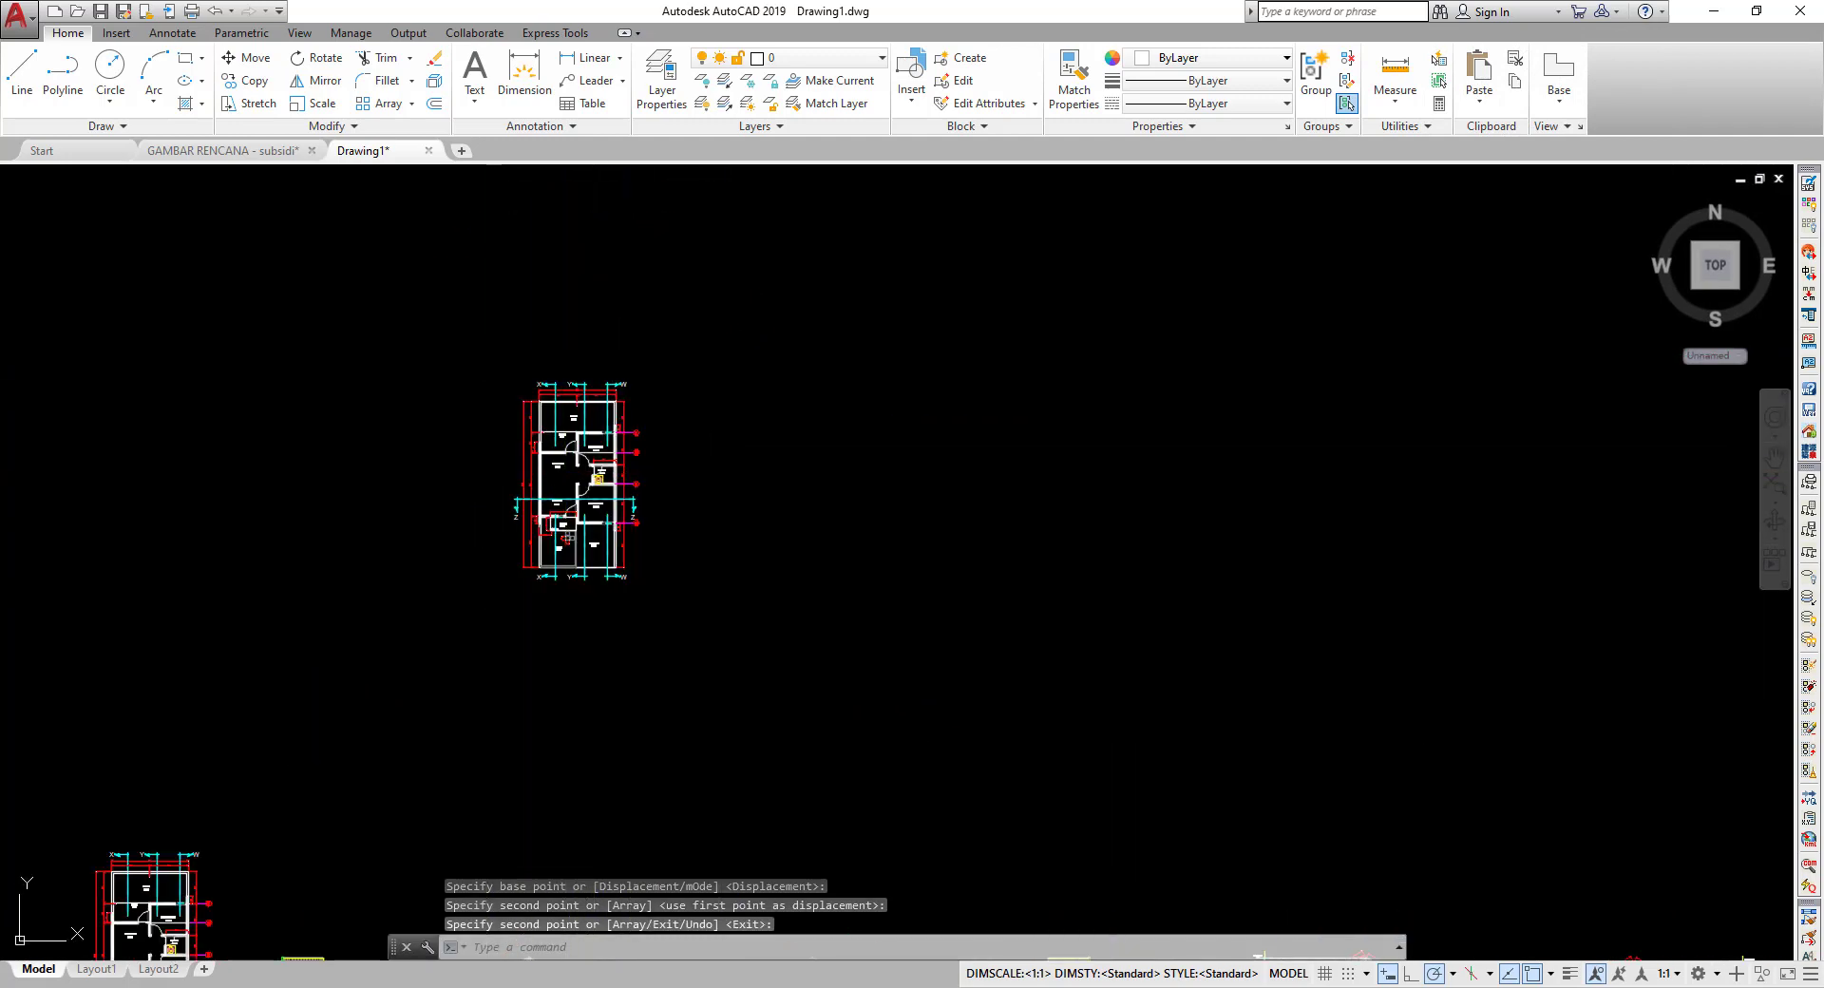
scroll(570, 527, "up", 2)
scroll(560, 546, "up", 2)
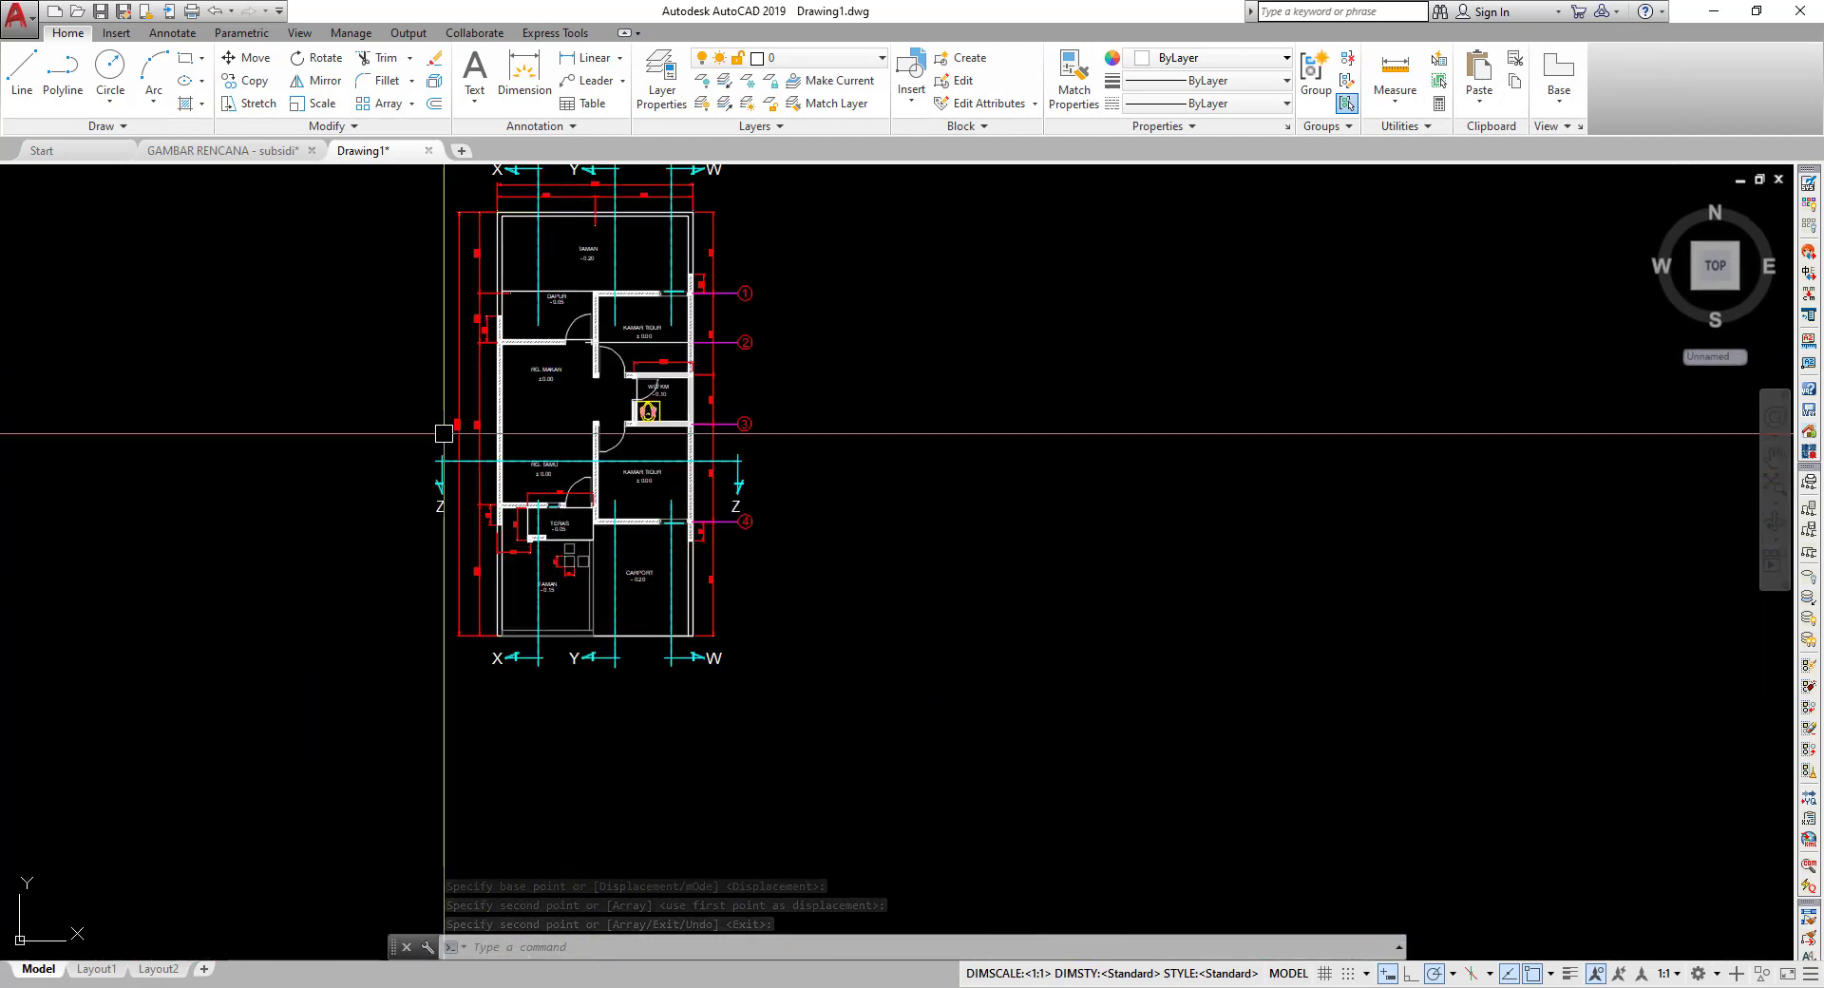
middle_click_drag(436, 464, 343, 538)
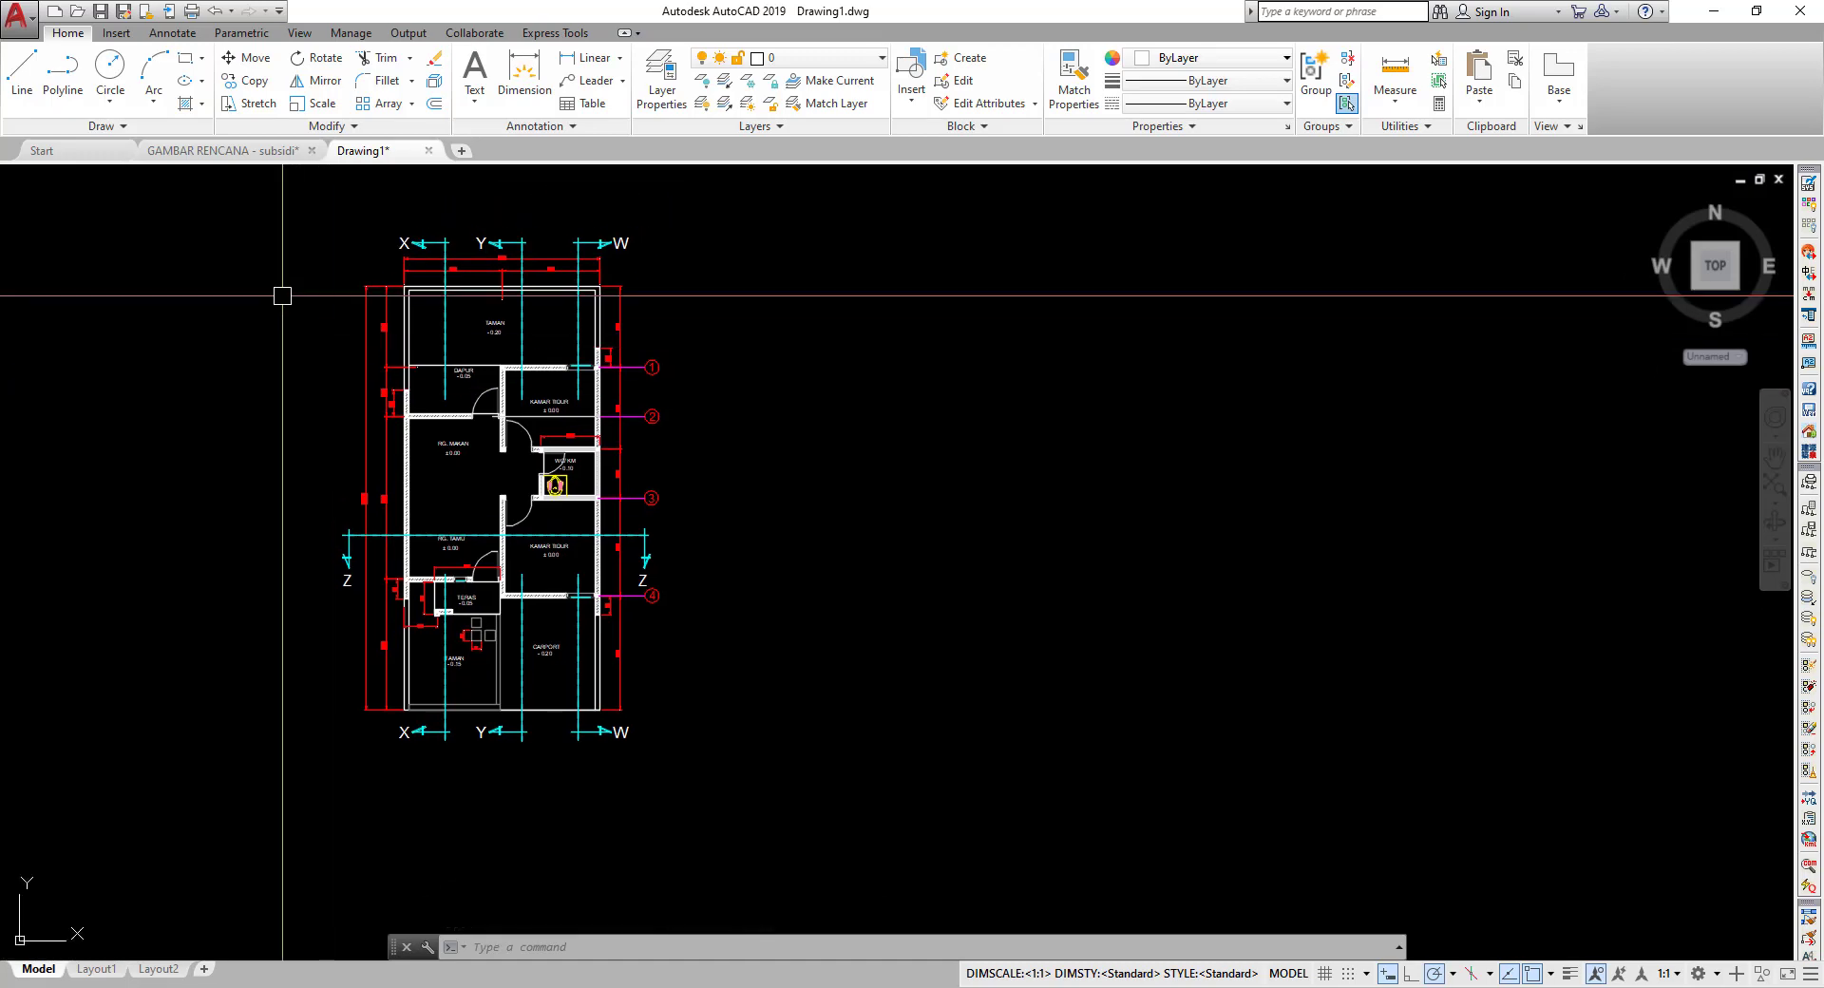
- Window-select all 261 objects of the copied floor plan
left_click(339, 191)
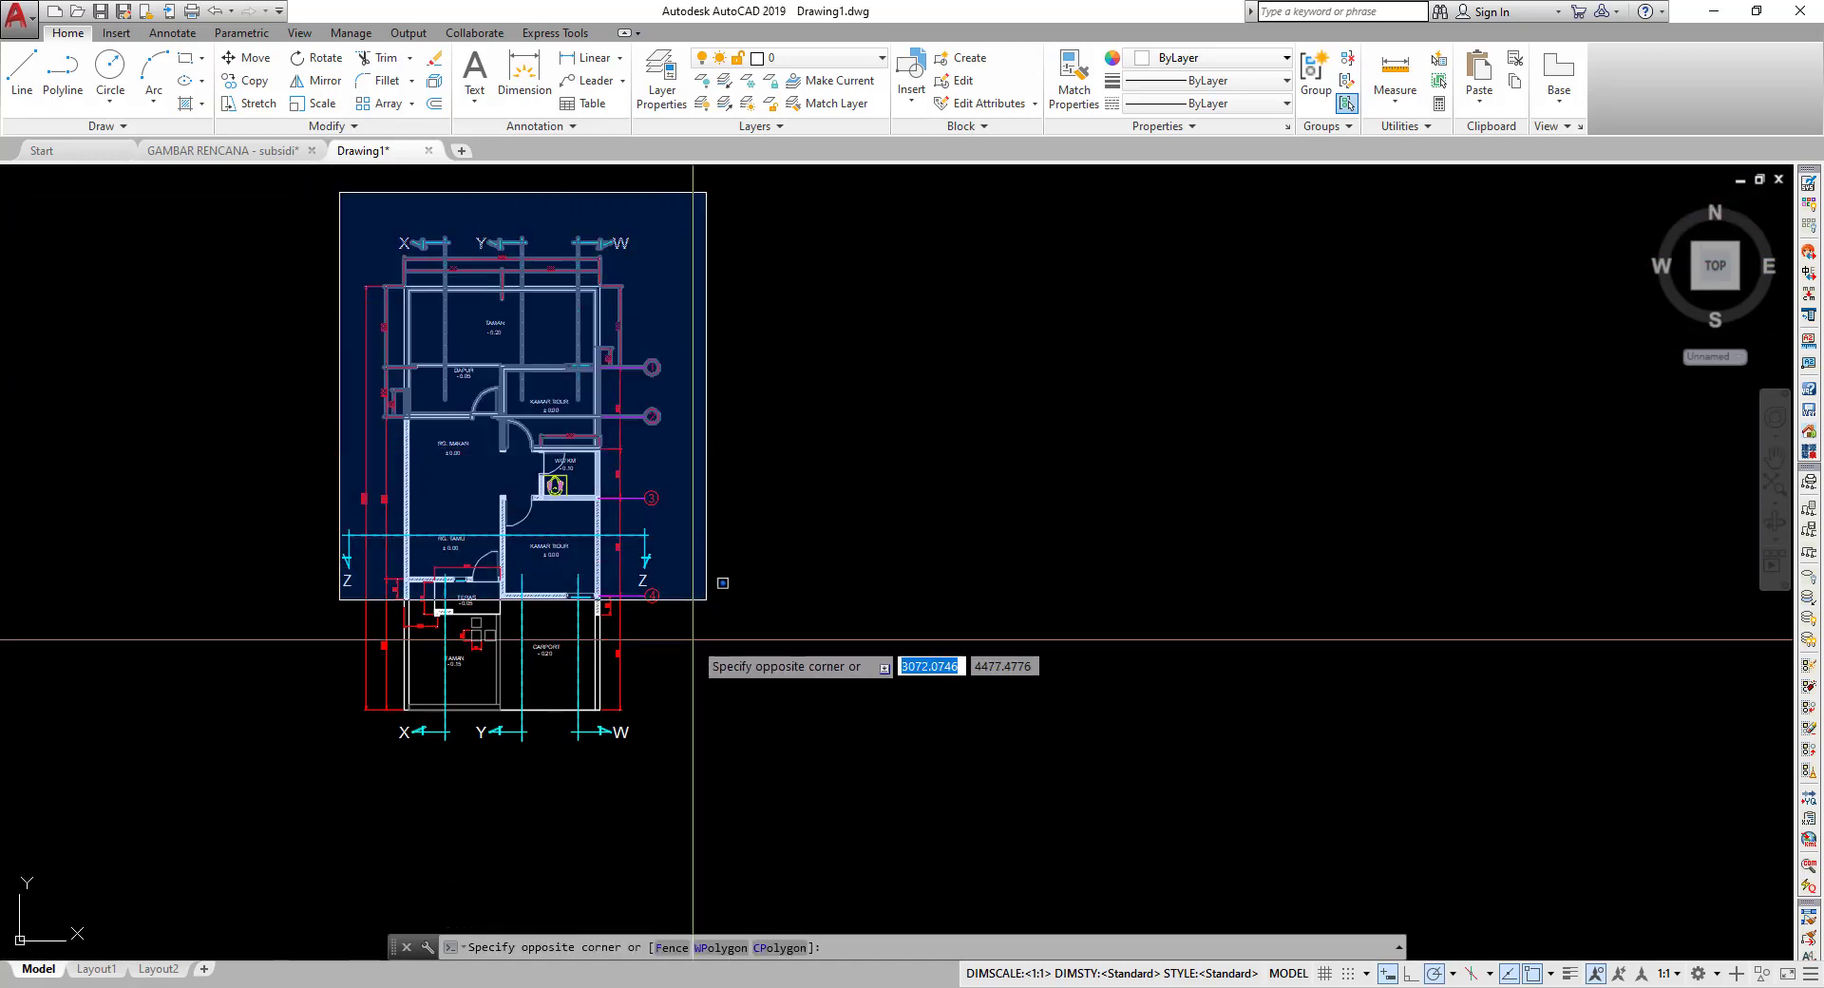
left_click(672, 814)
left_click(687, 787)
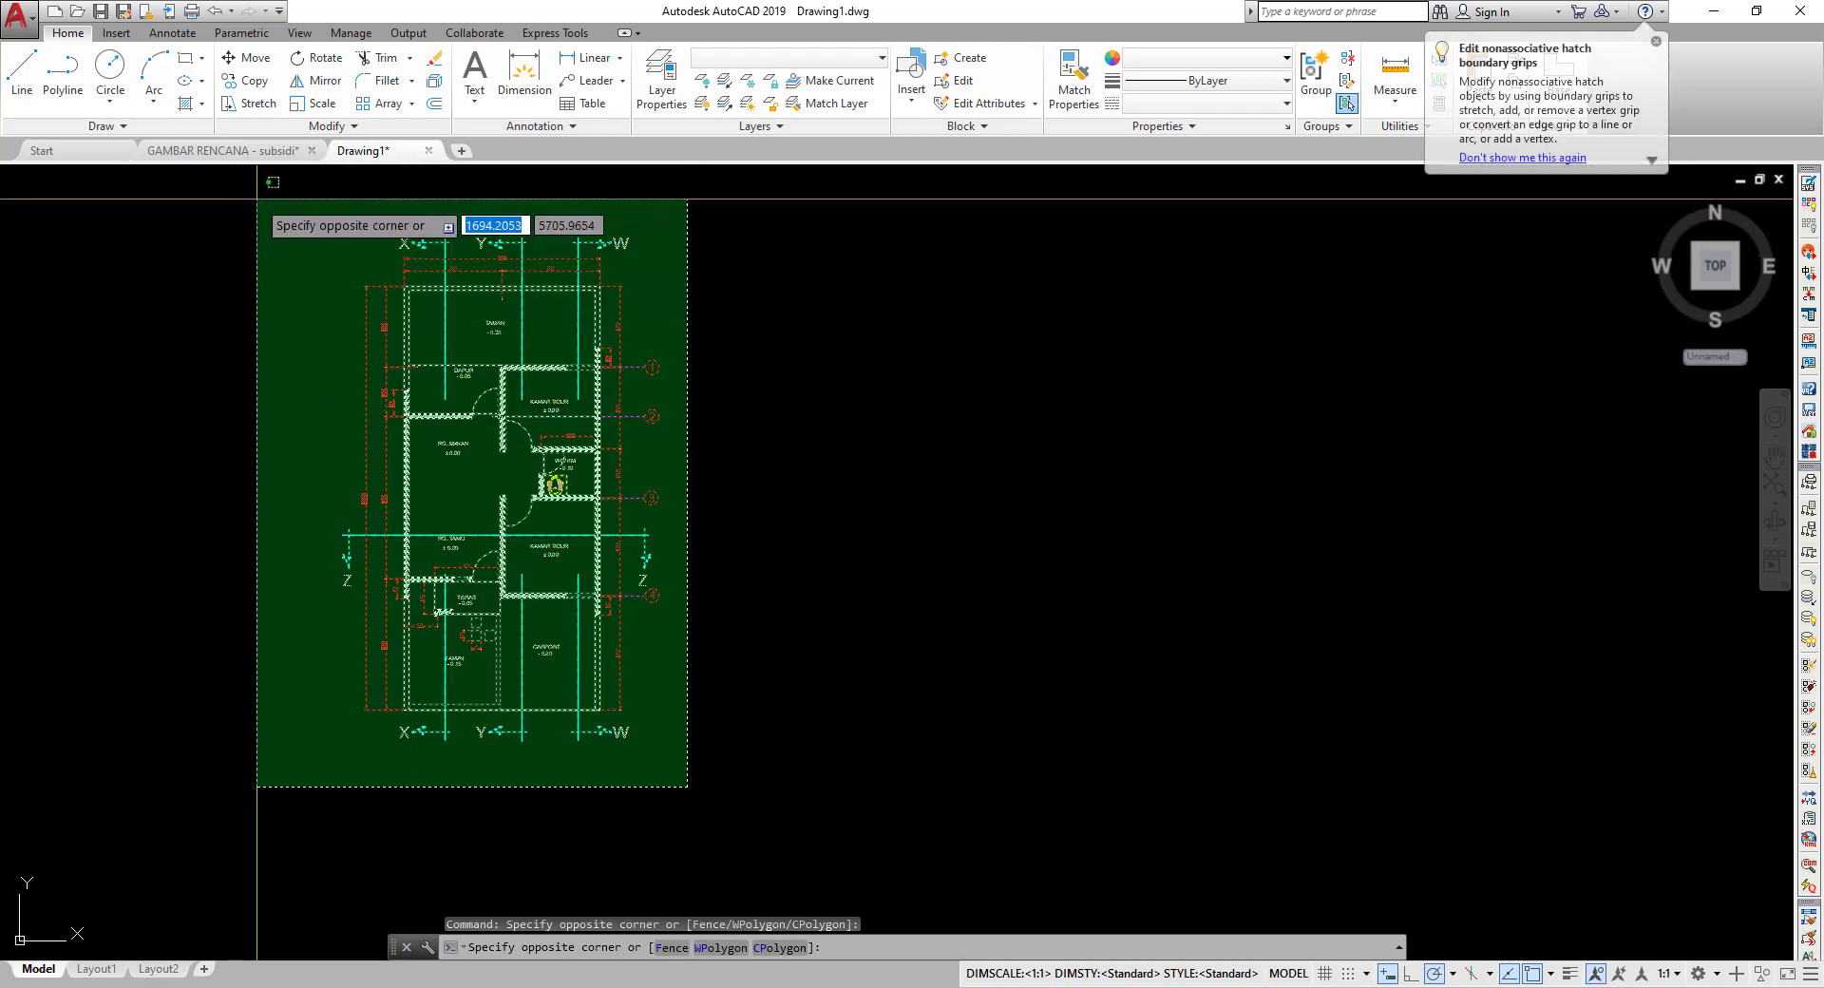
left_click(253, 190)
- Start a block definition from the selection named DENAH RENCANA
type("B")
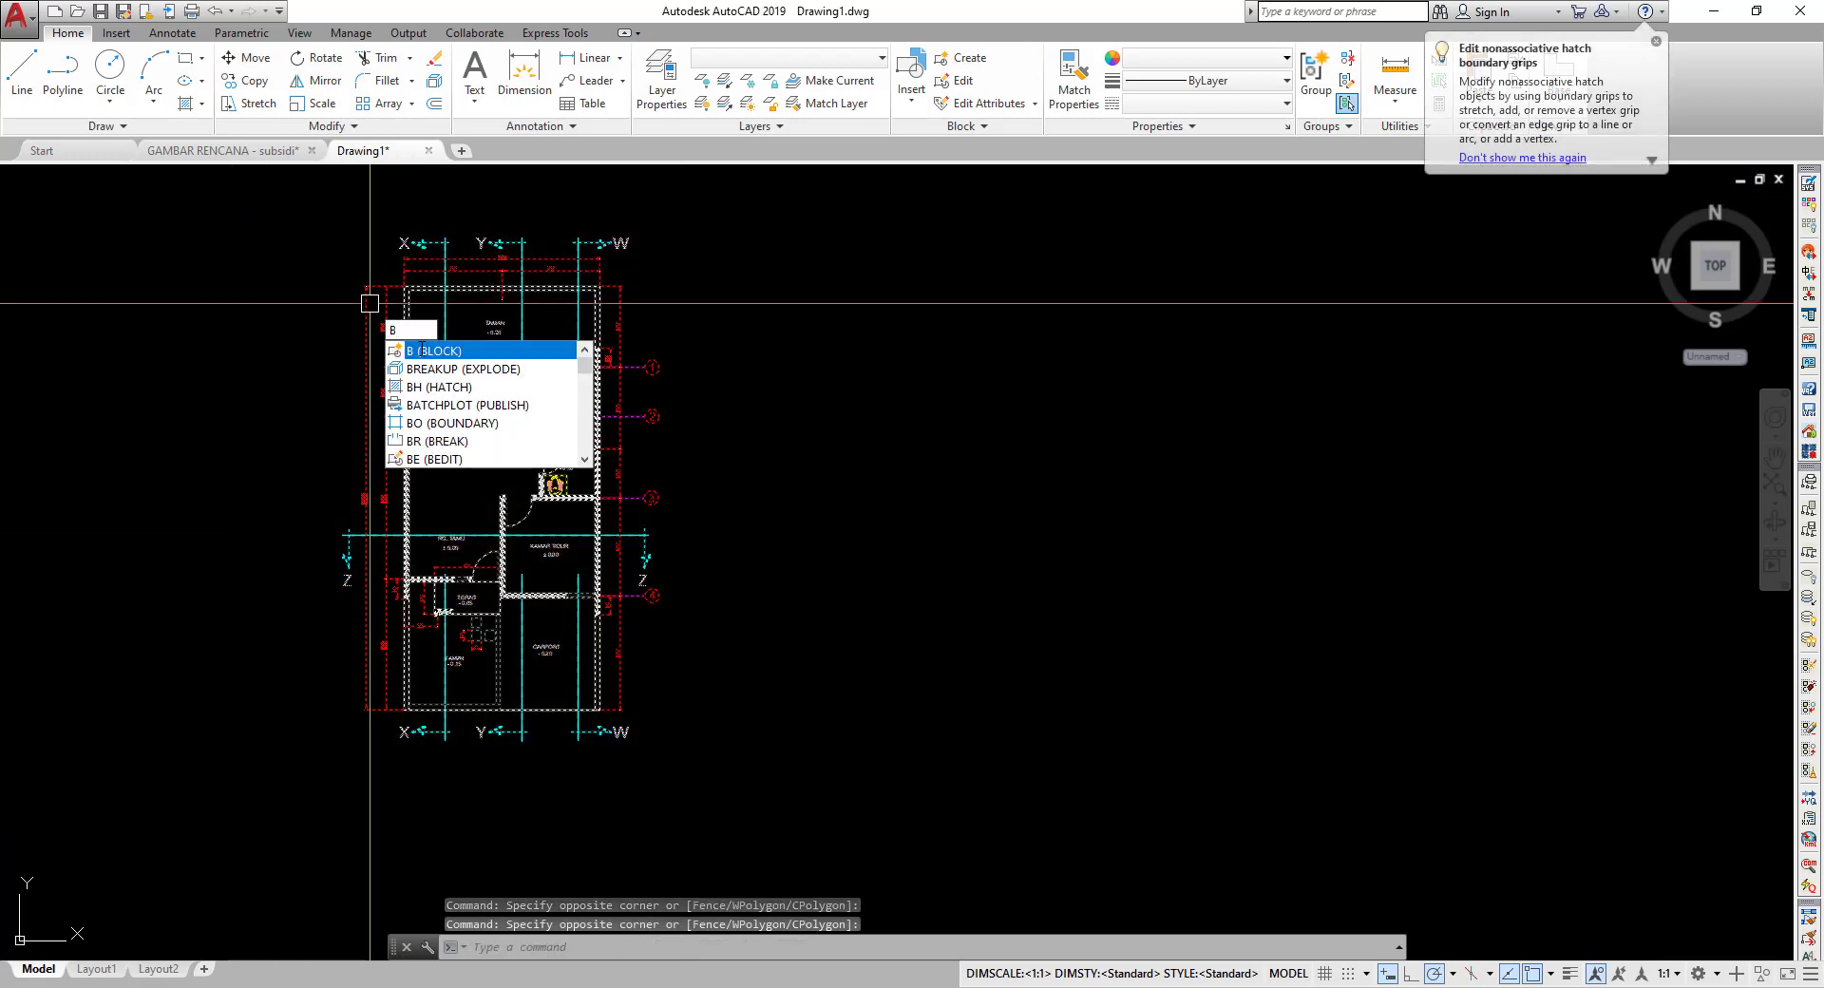
key("Return")
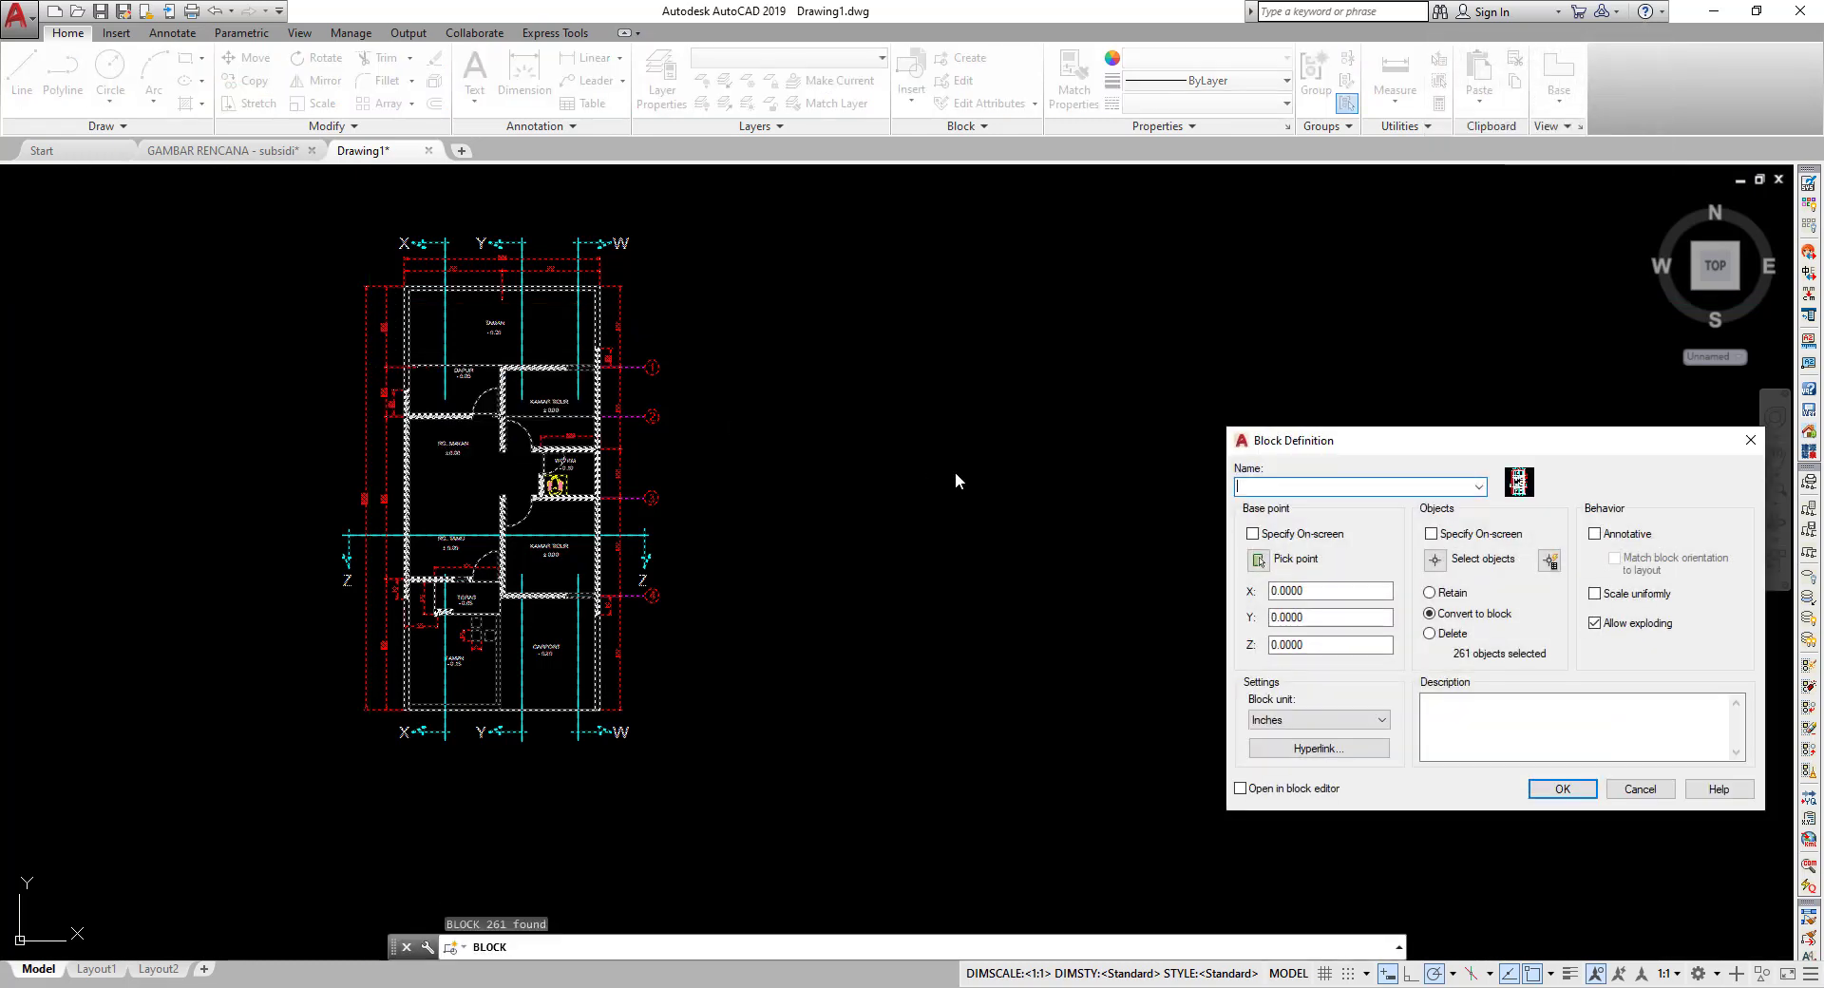
left_click_drag(1402, 460, 1126, 372)
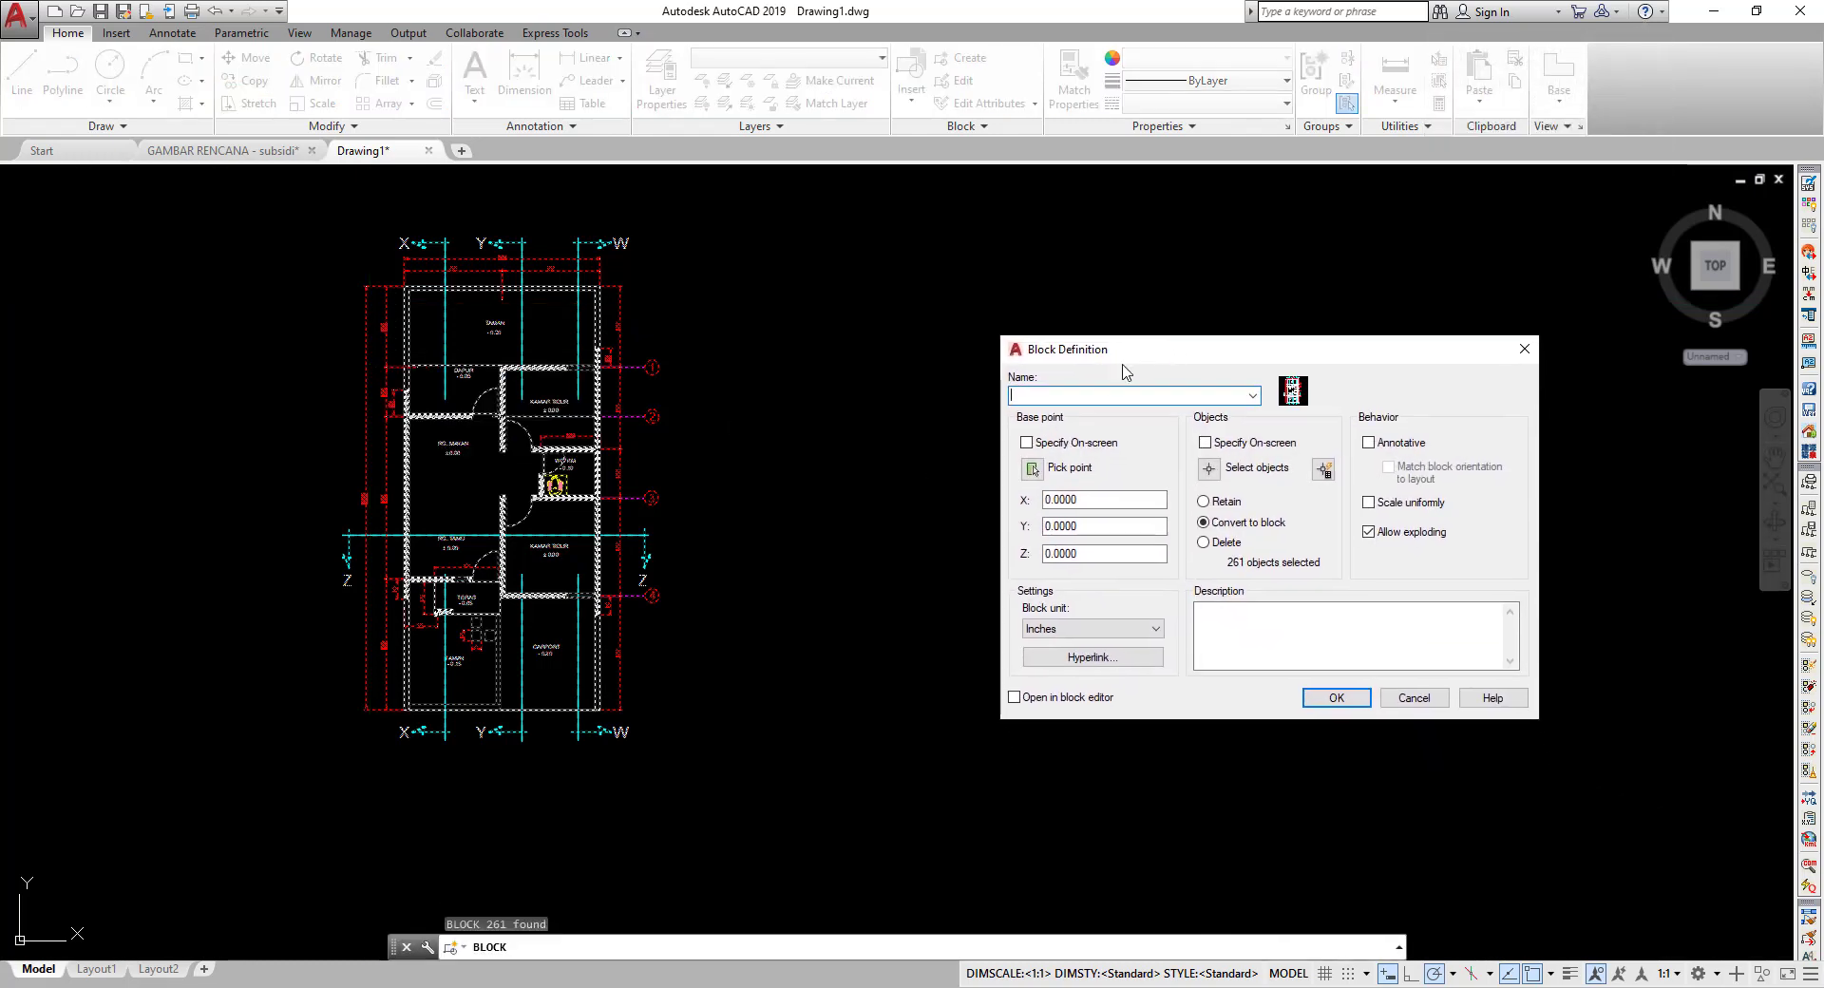
type("dEN")
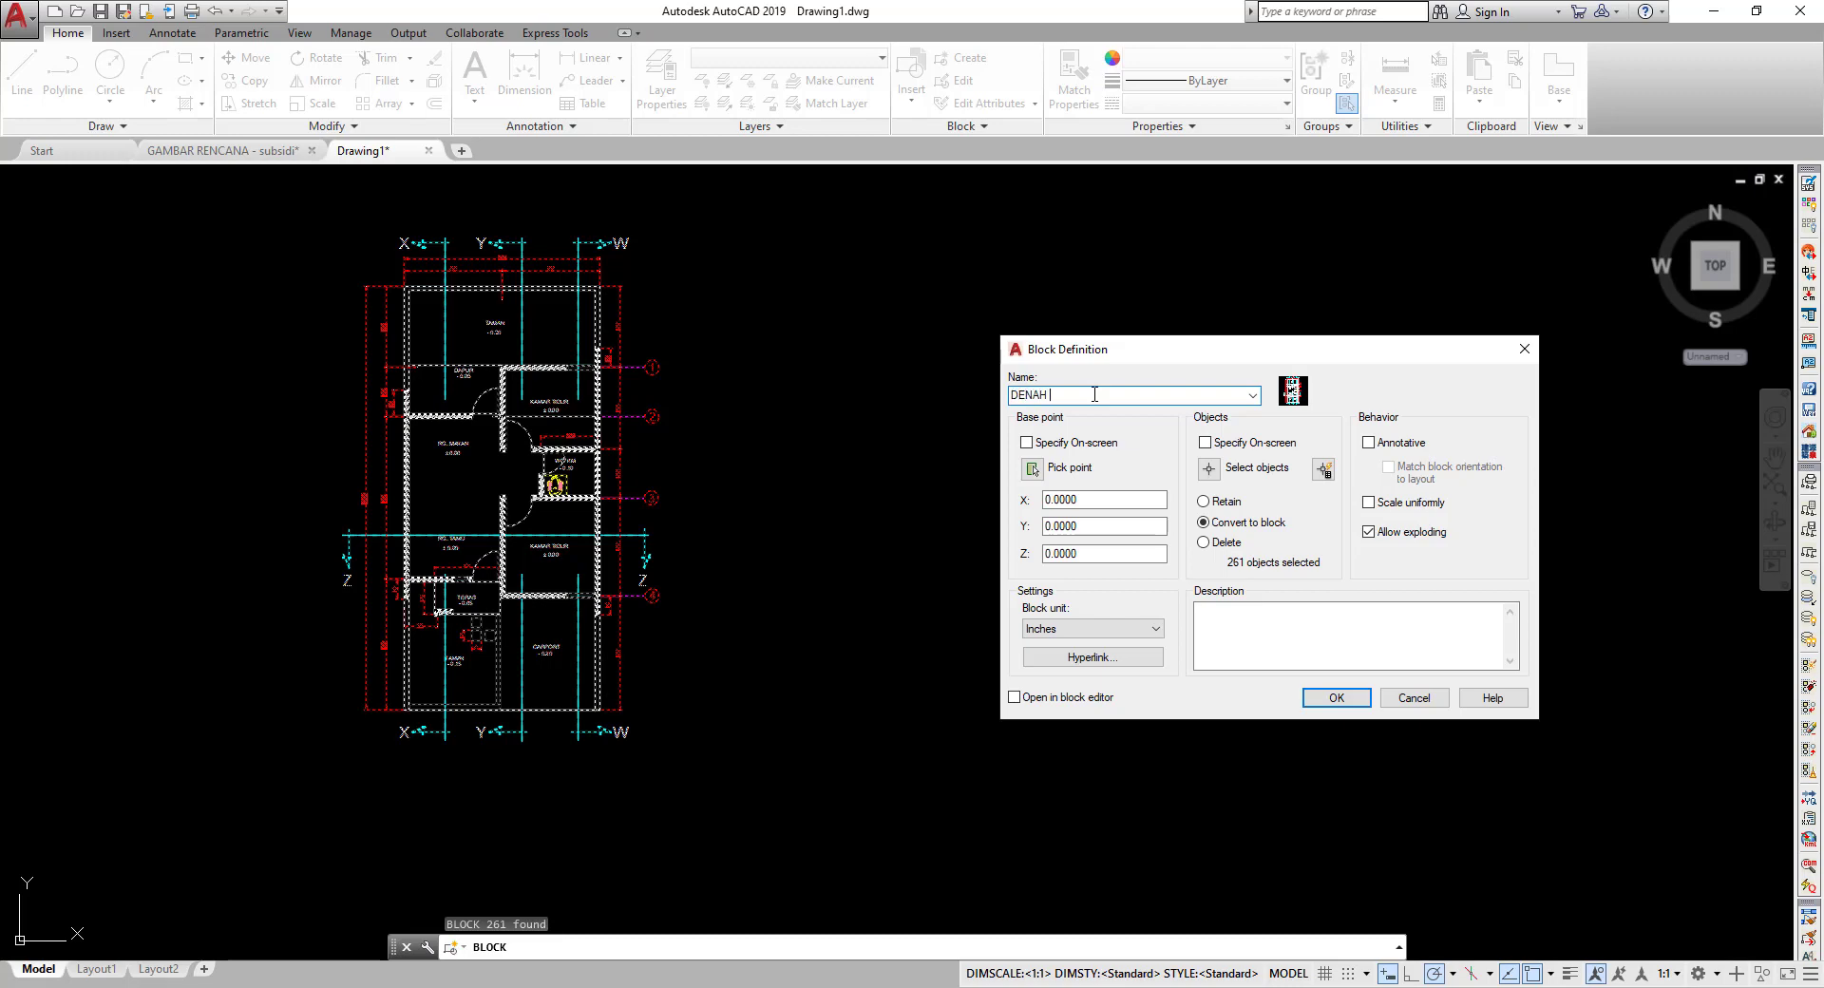
type("CANA")
- Confirm the DENAH RENCANA block and zoom to show the full plan with its grid bubbles
left_click(1345, 704)
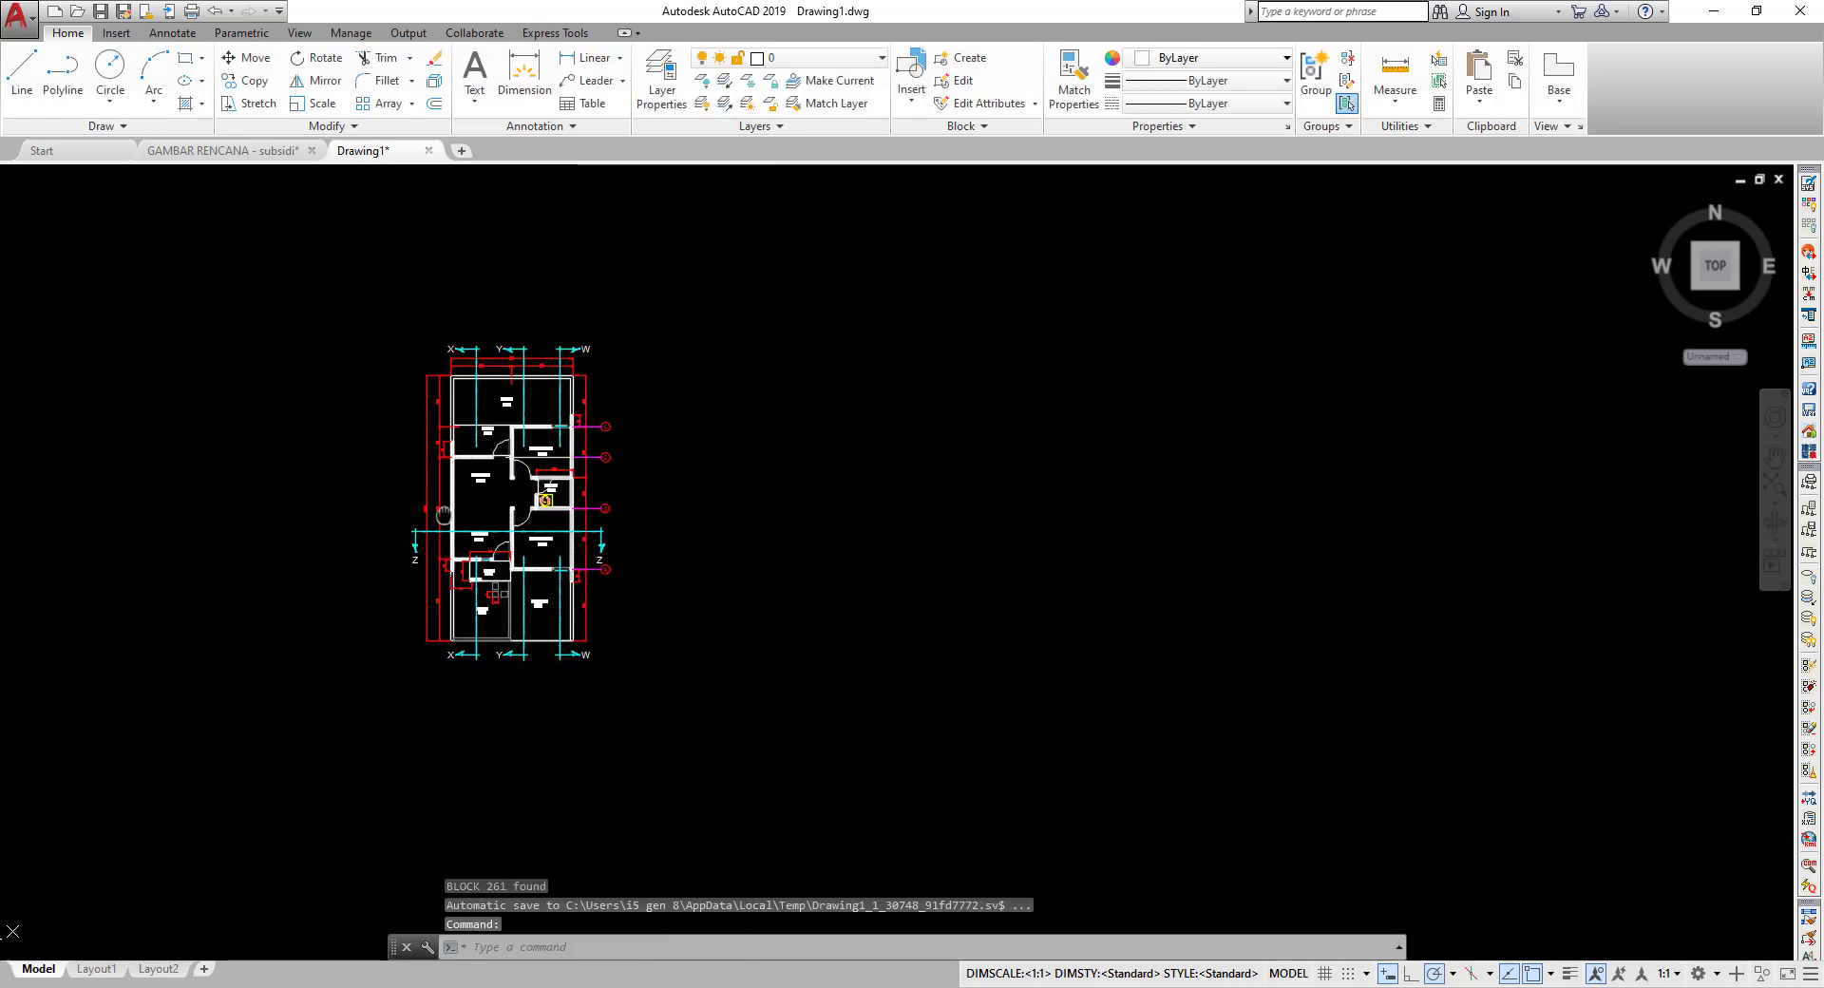
scroll(559, 500, "up", 2)
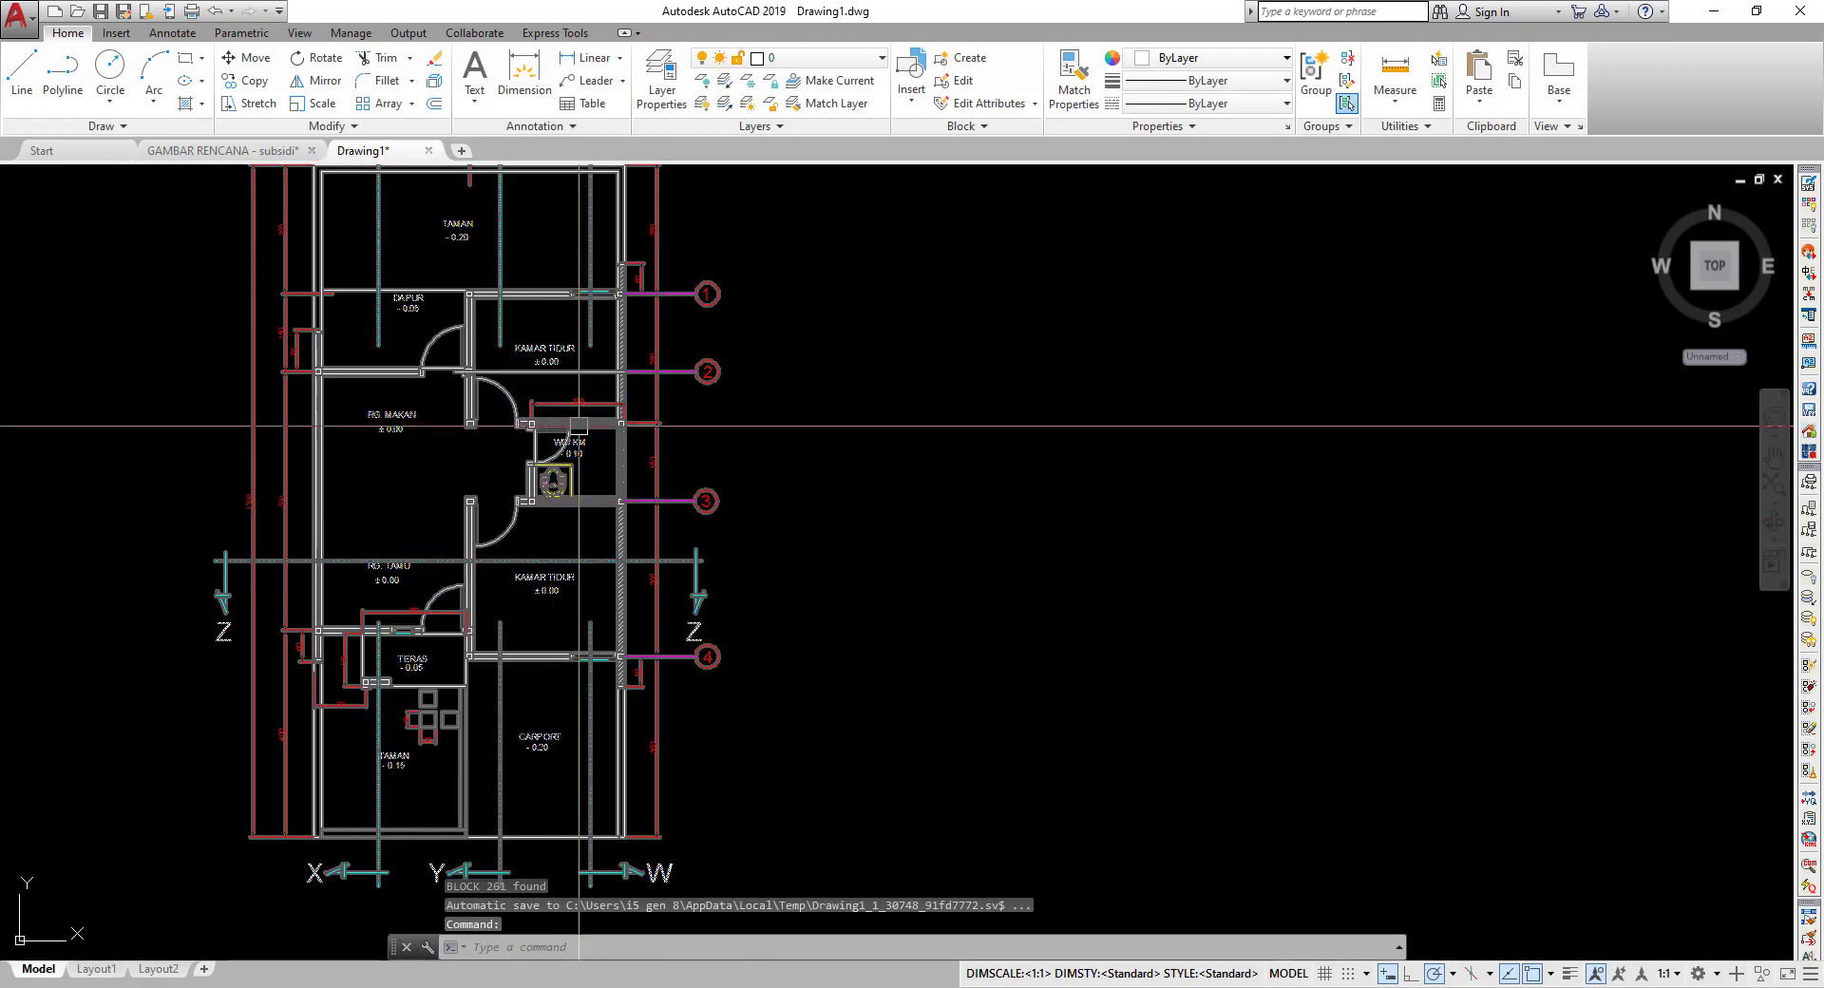
mouse_move(590, 428)
middle_mouse_down()
mouse_move(751, 539)
mouse_move(606, 439)
middle_mouse_up()
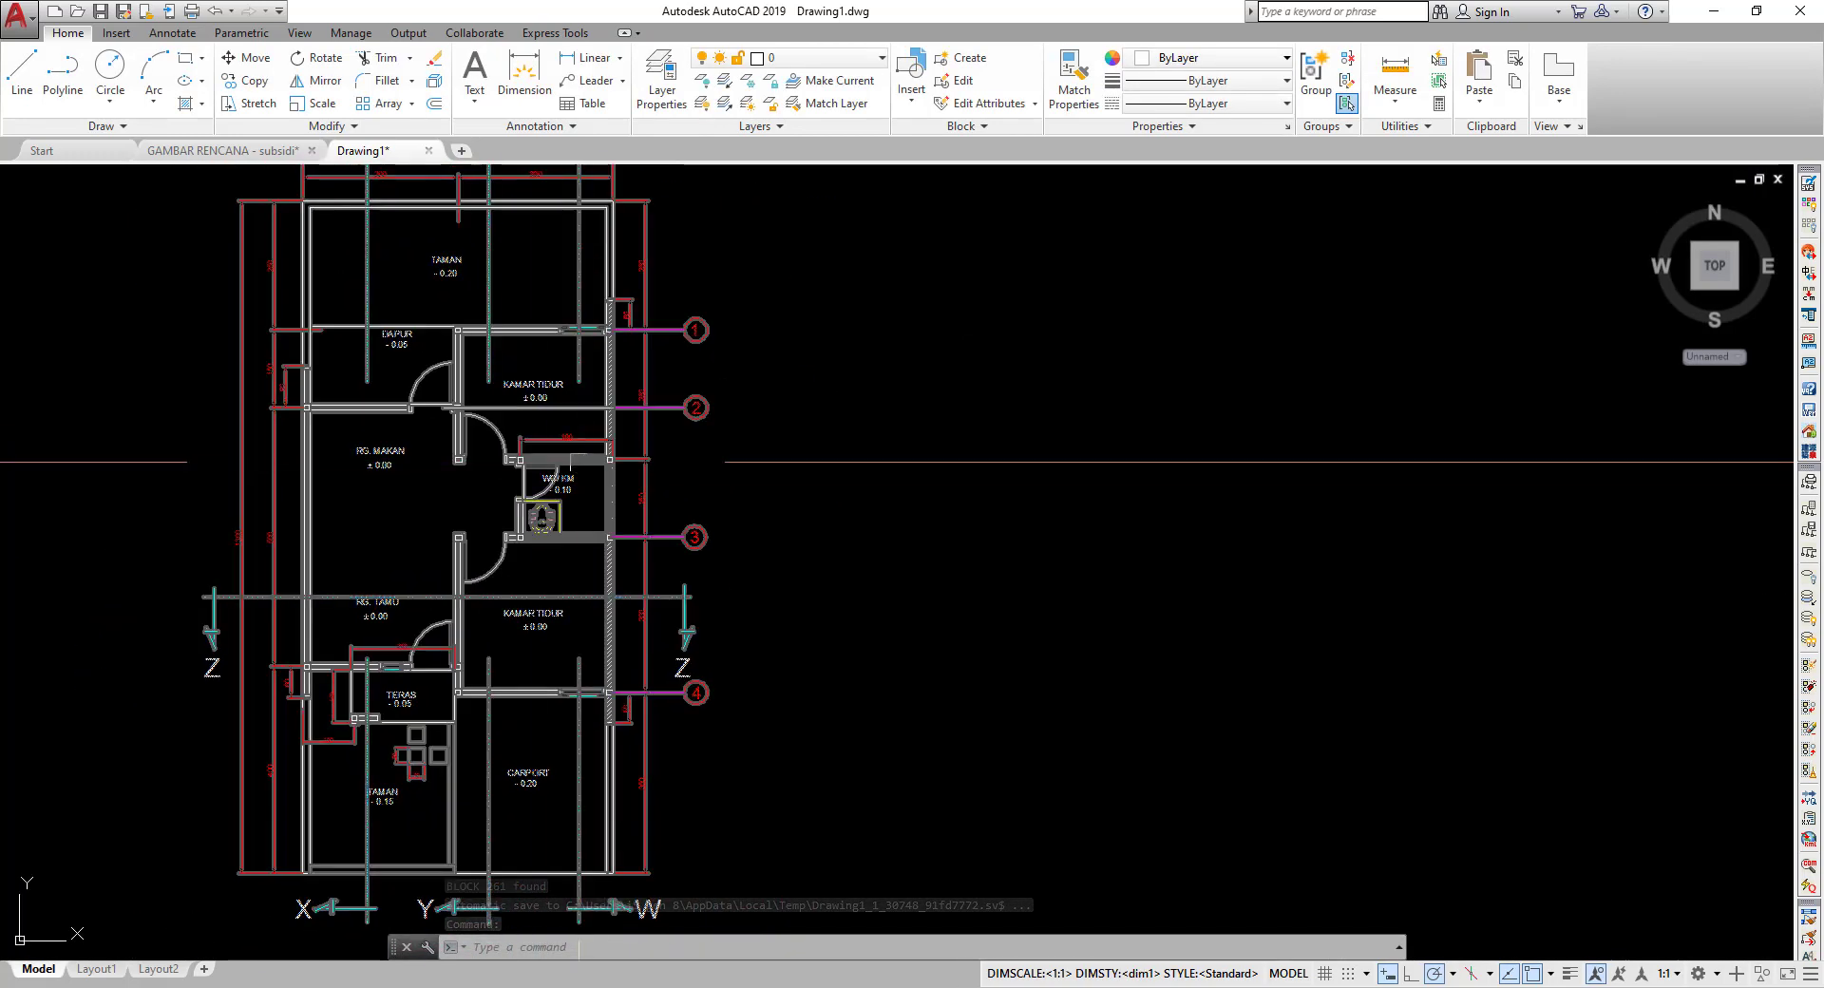
scroll(606, 439, "up", 4)
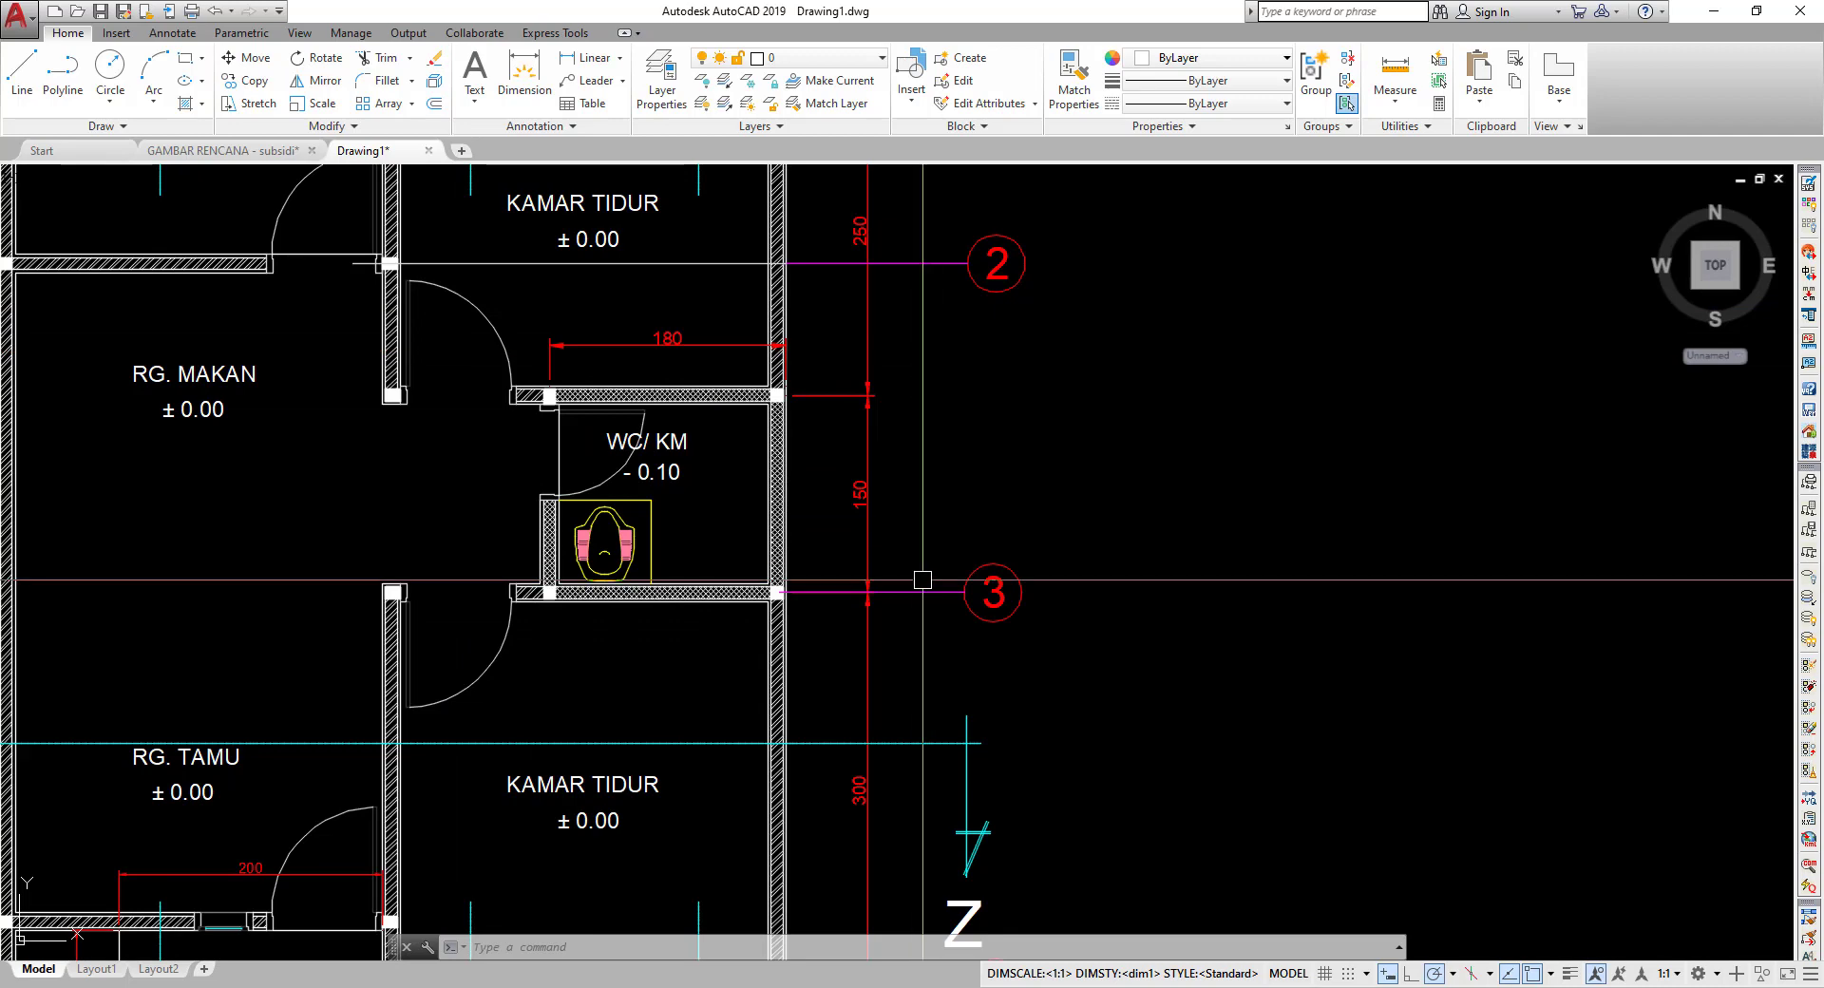
scroll(579, 613, "down", 6)
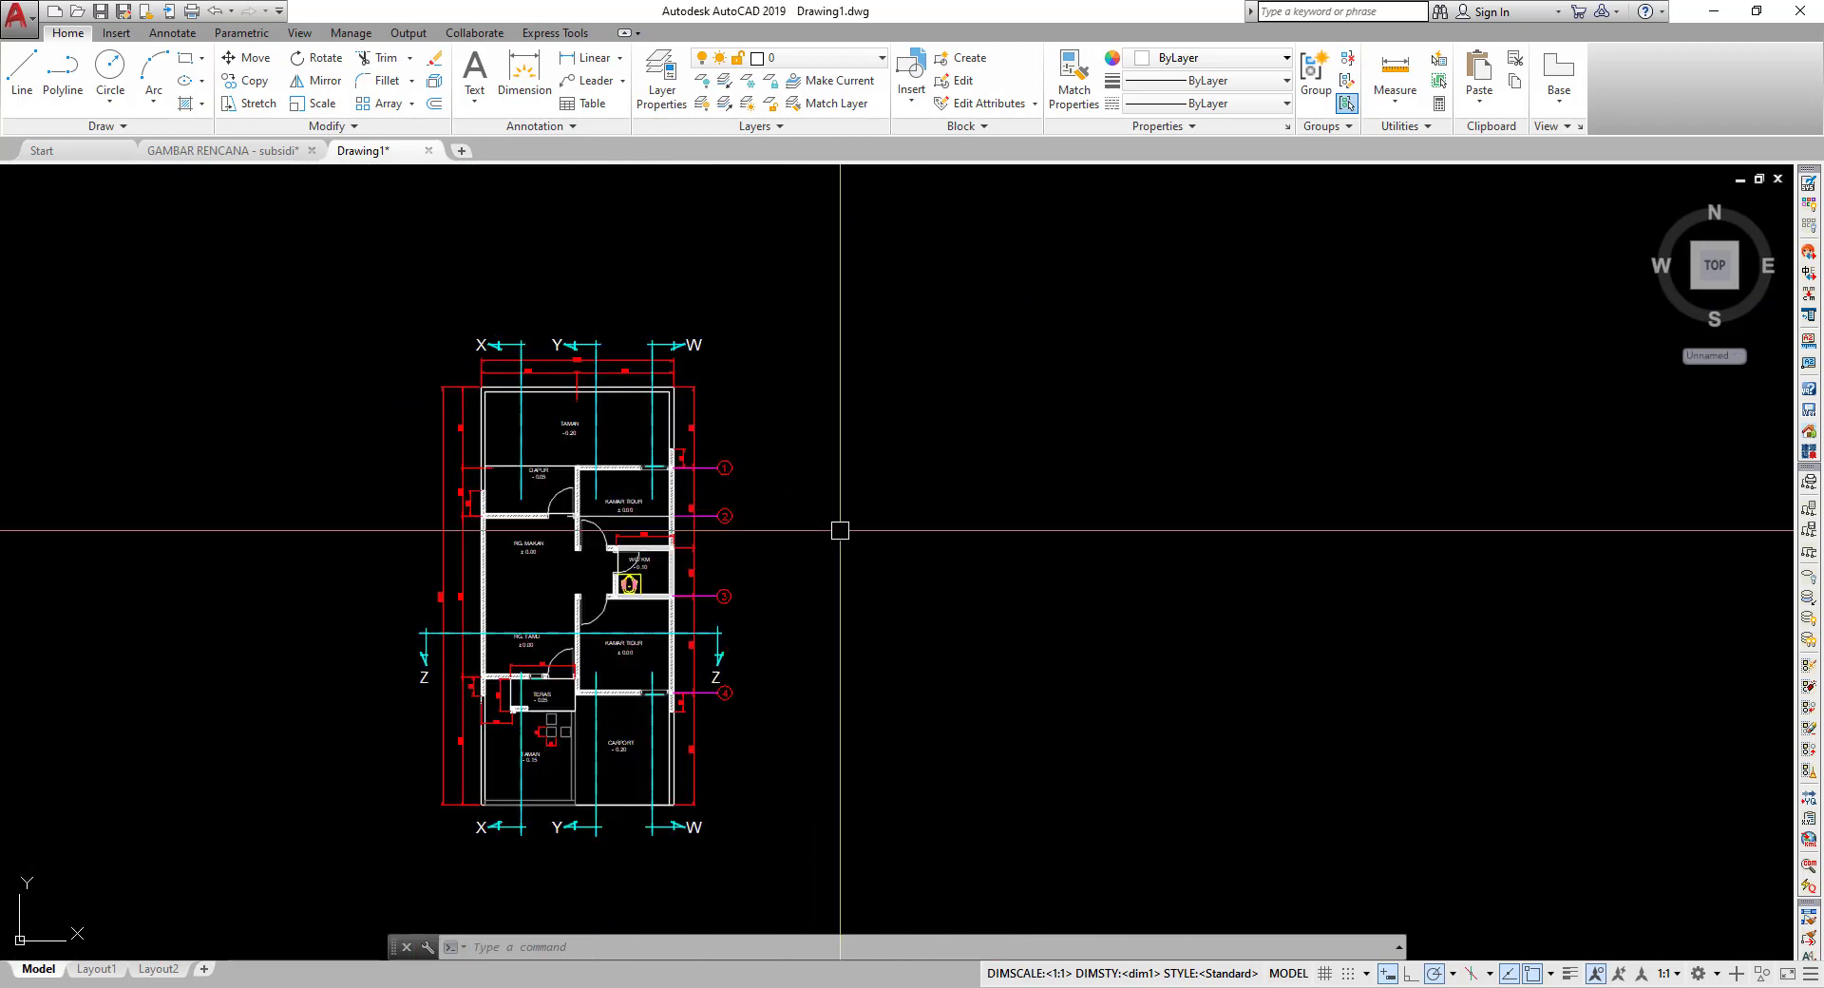
- Run XCLIP on the DENAH RENCANA block to reach its clipping options
type("XC")
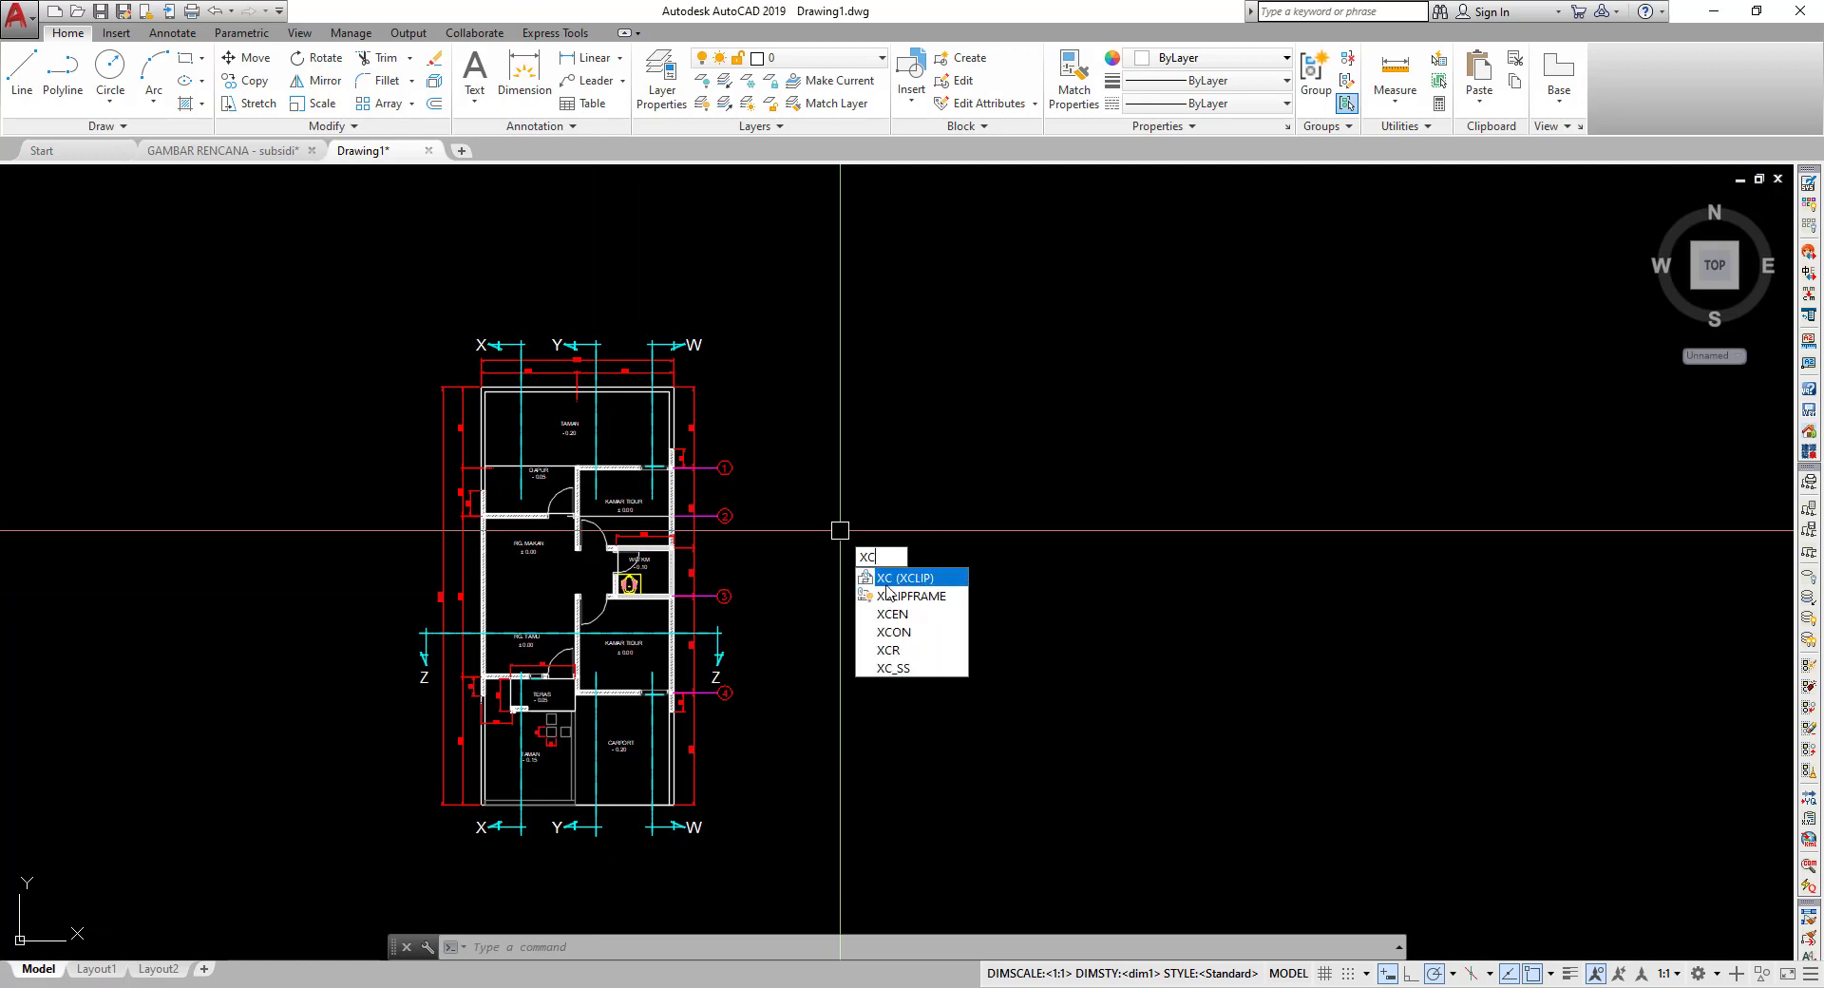
mouse_move(919, 577)
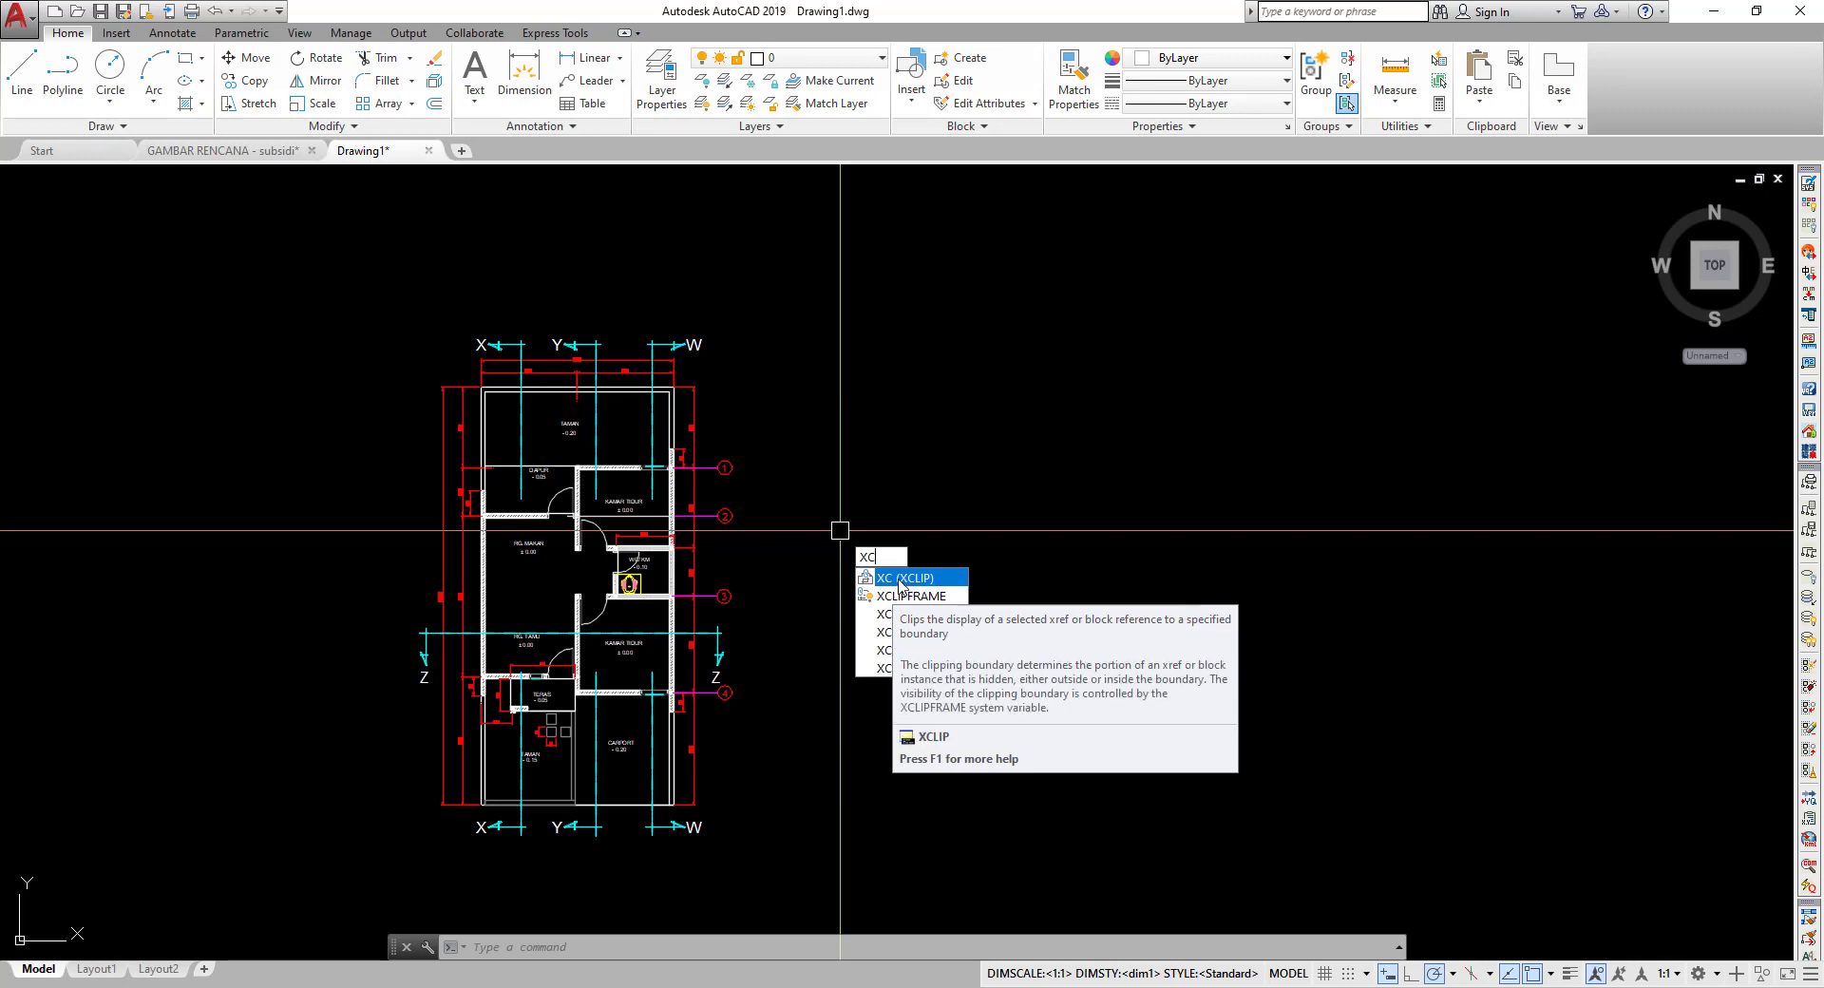
left_click(900, 580)
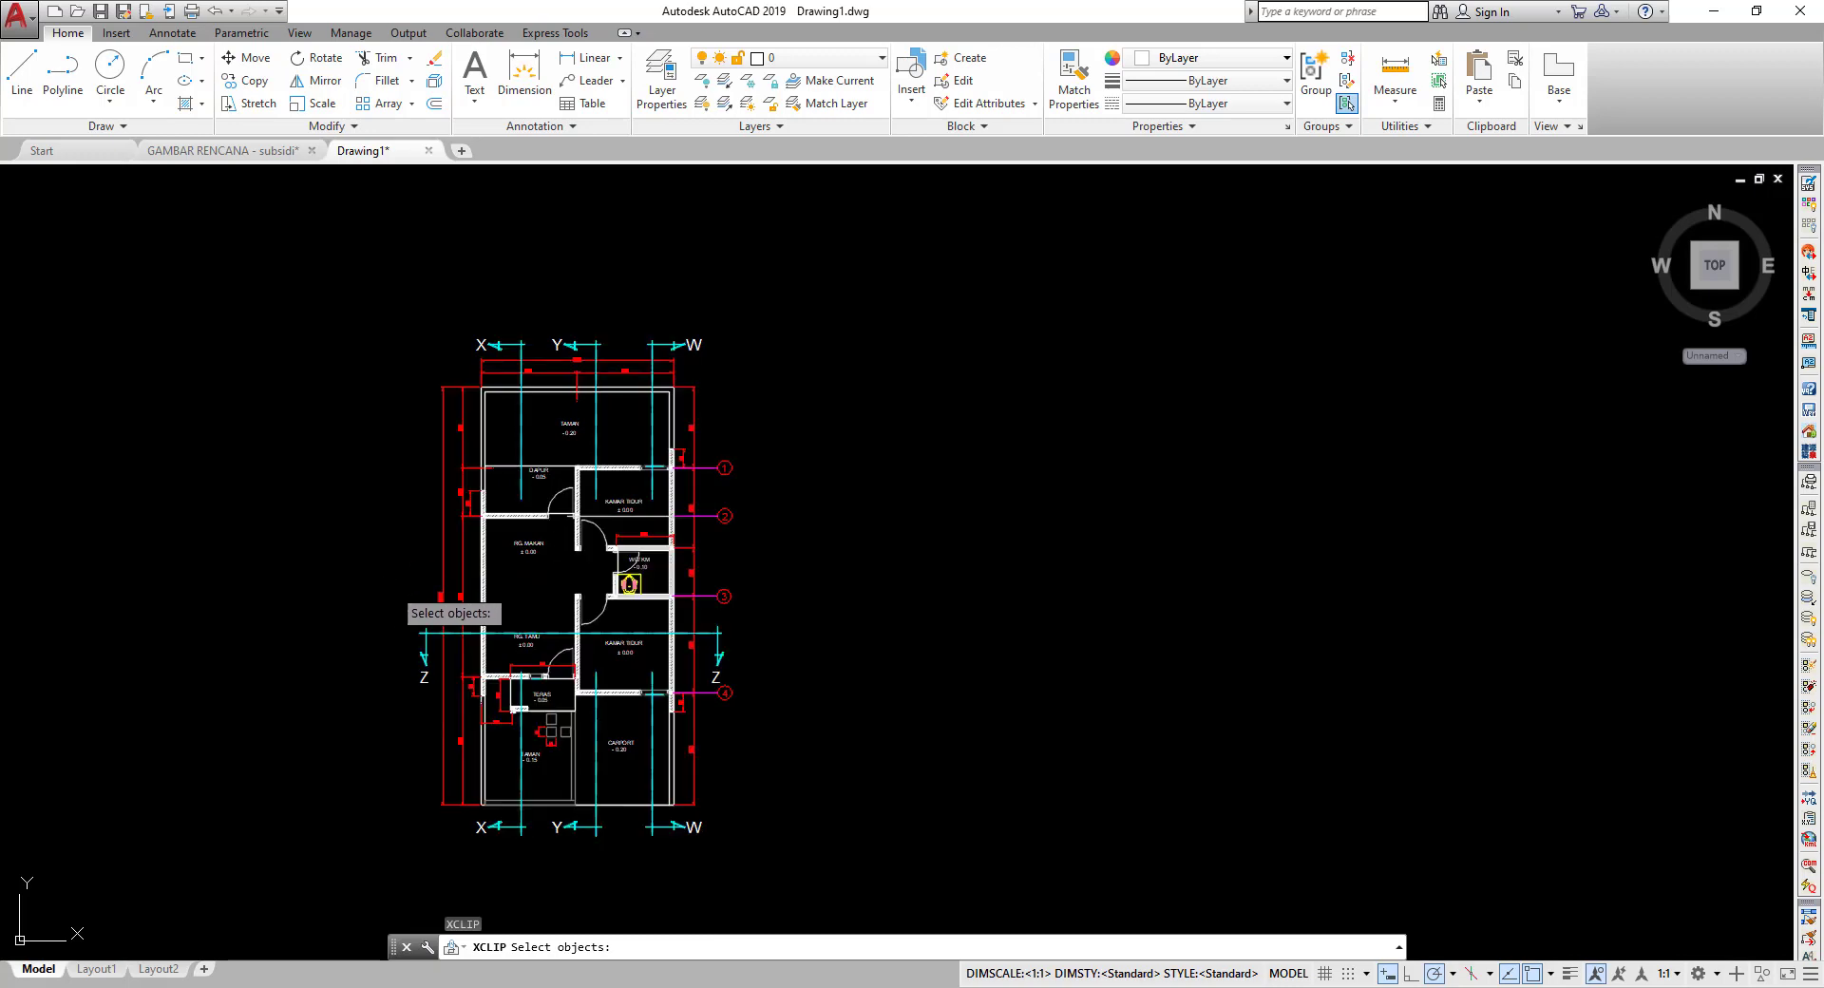
left_click(483, 599)
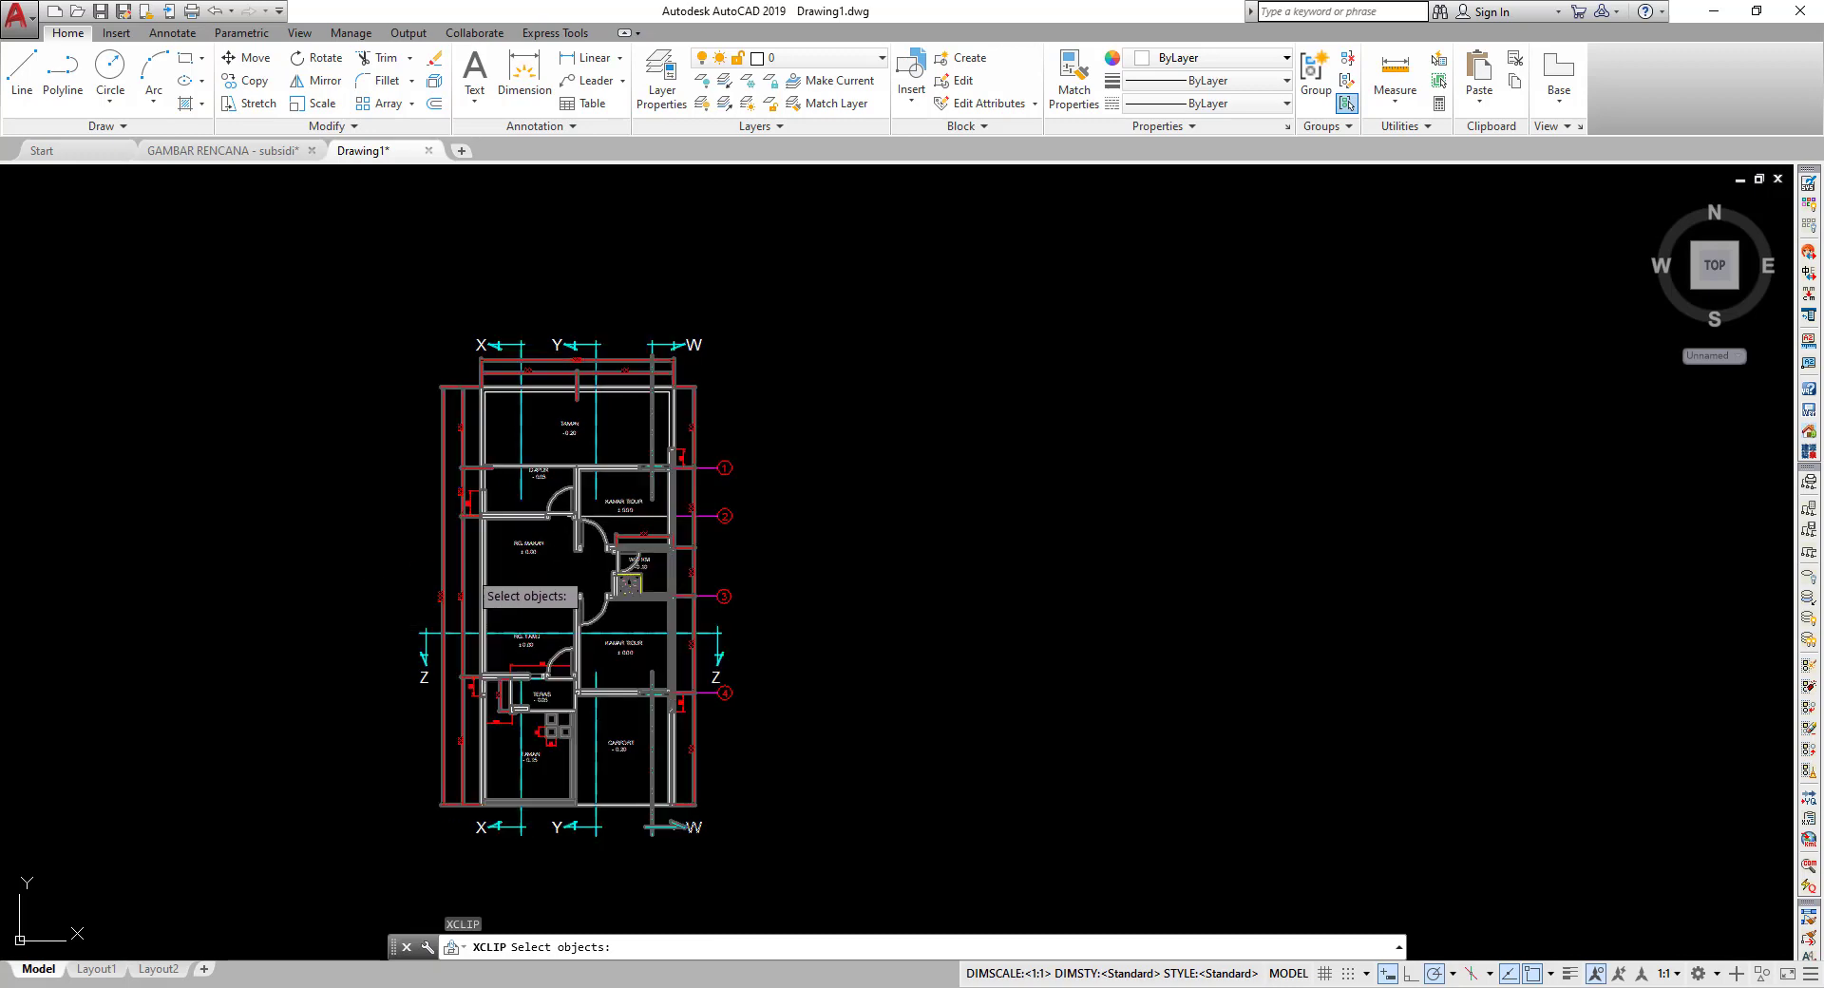
left_click(530, 515)
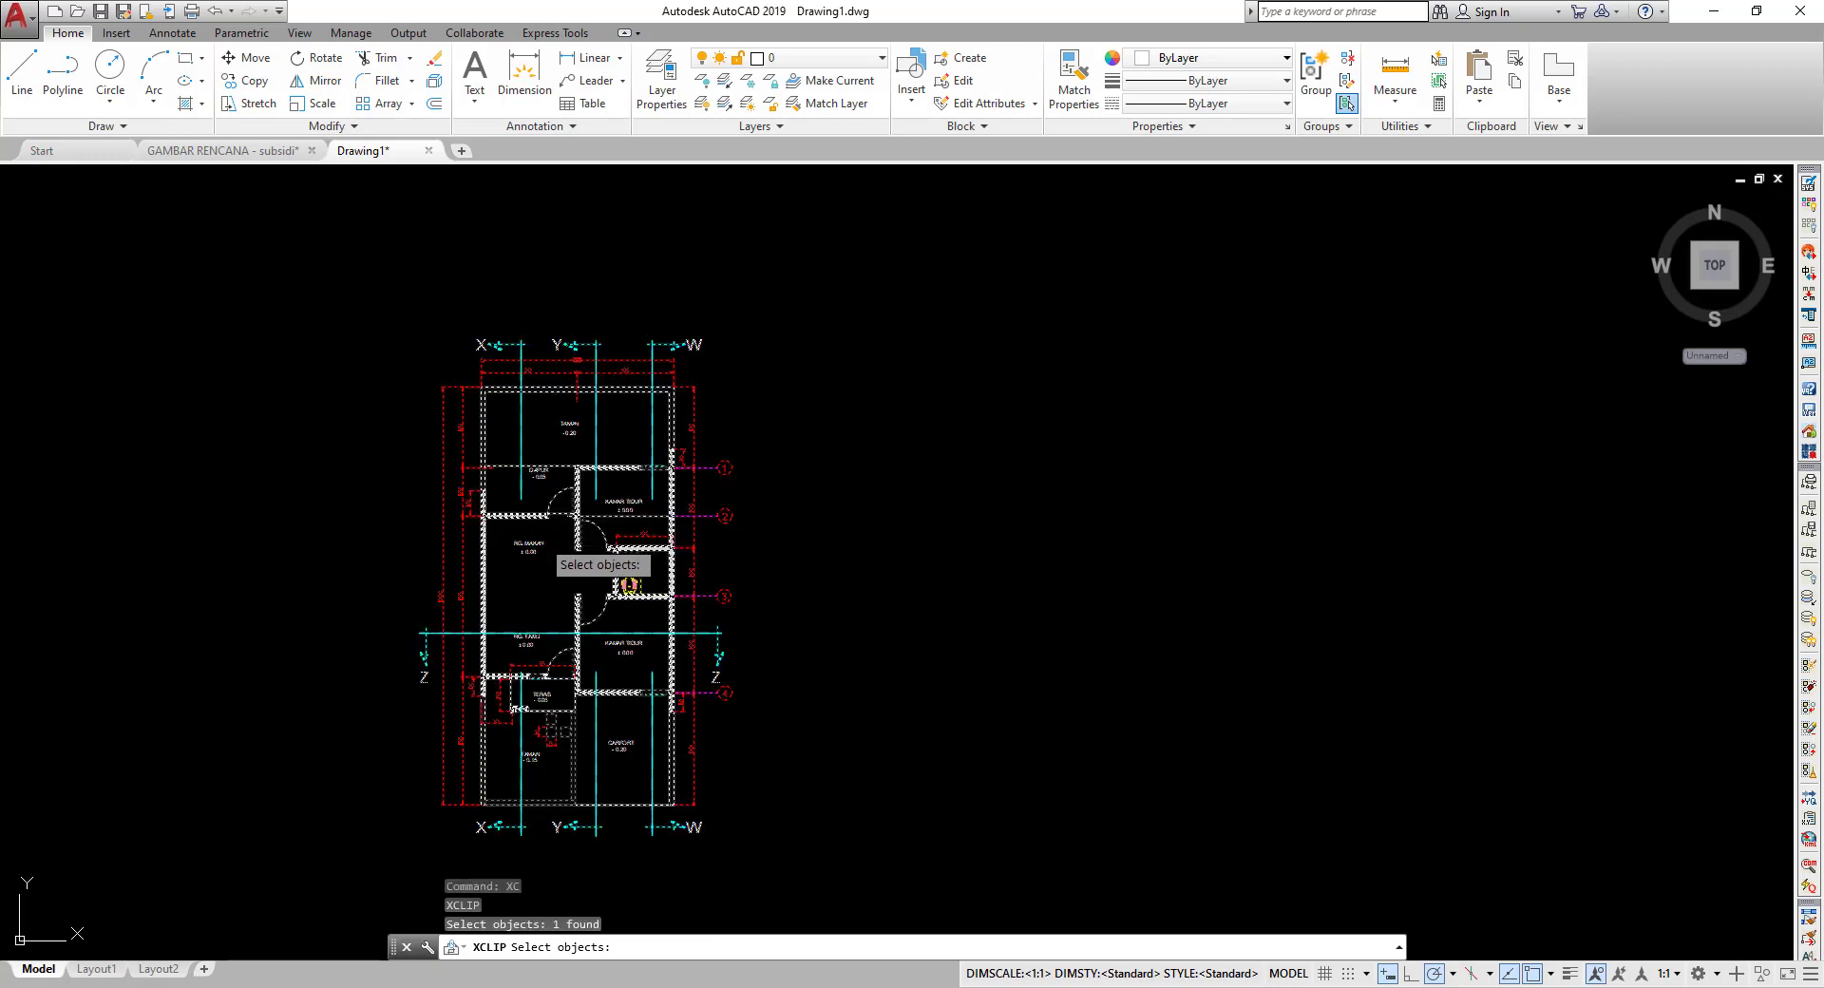
key("Return")
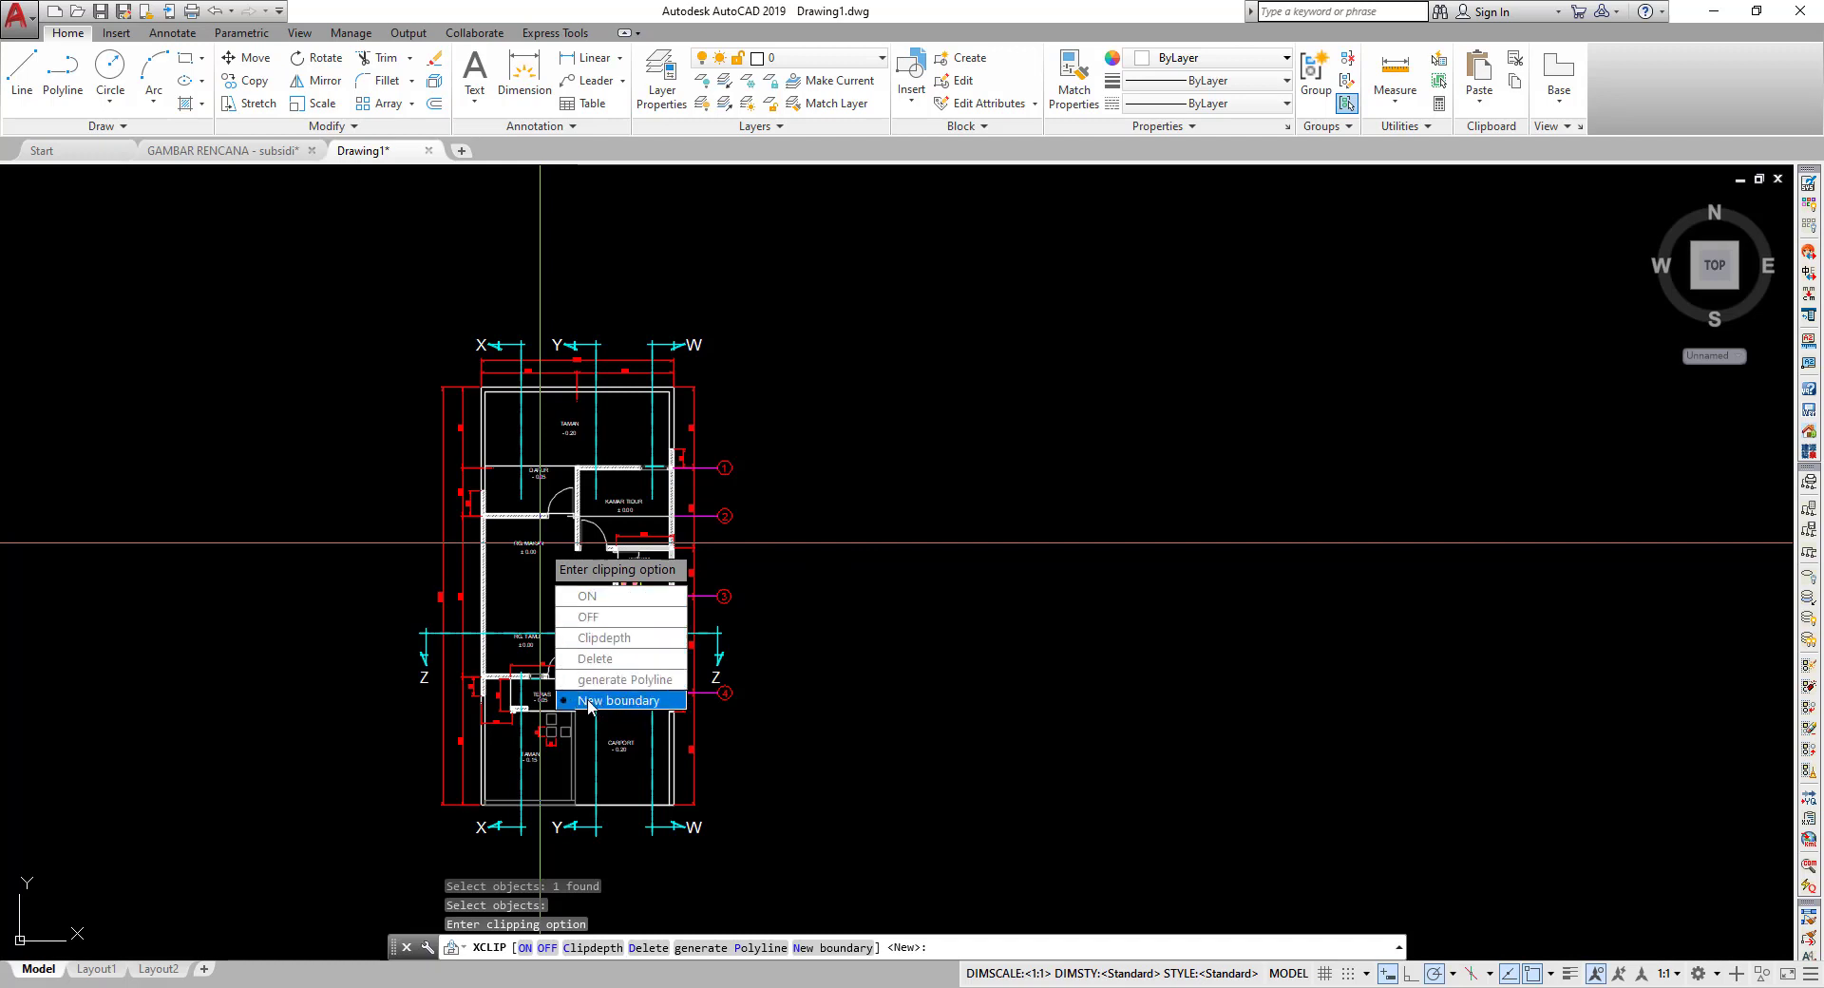
- Clip the block with a new rectangular boundary around the WC/KM room and grid bubble 3
left_click(625, 703)
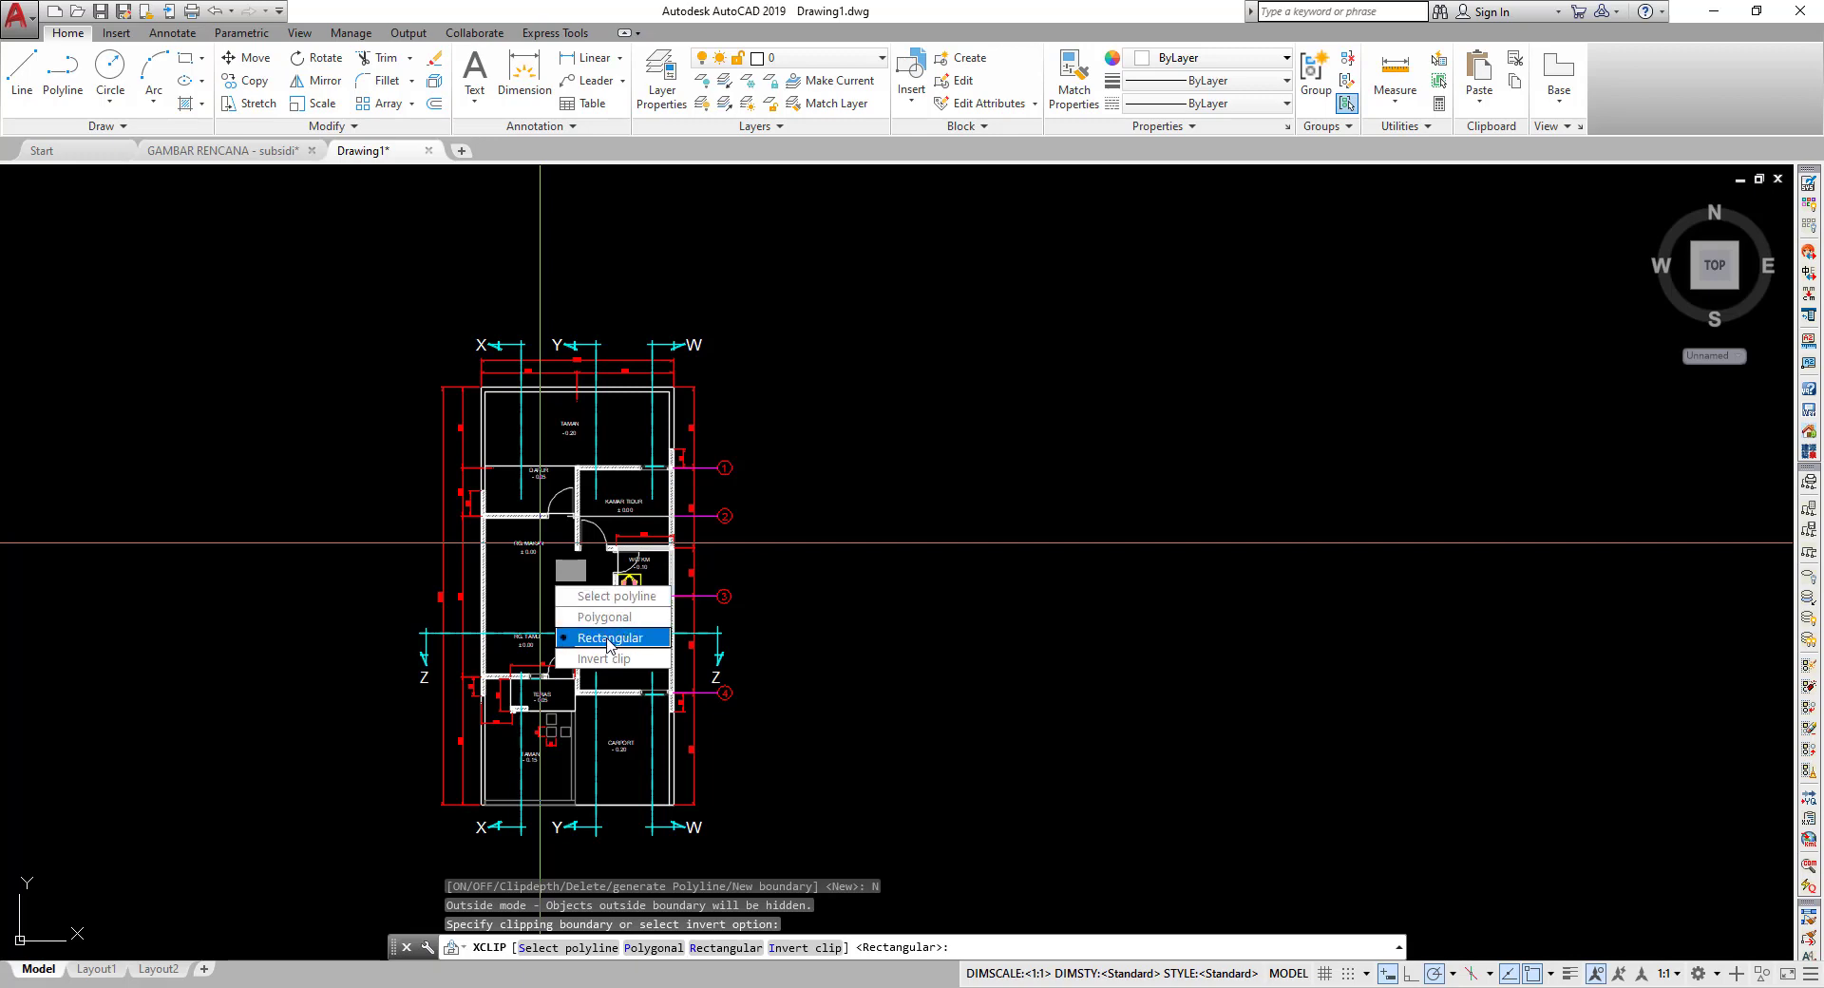
left_click(608, 638)
scroll(622, 546, "up", 5)
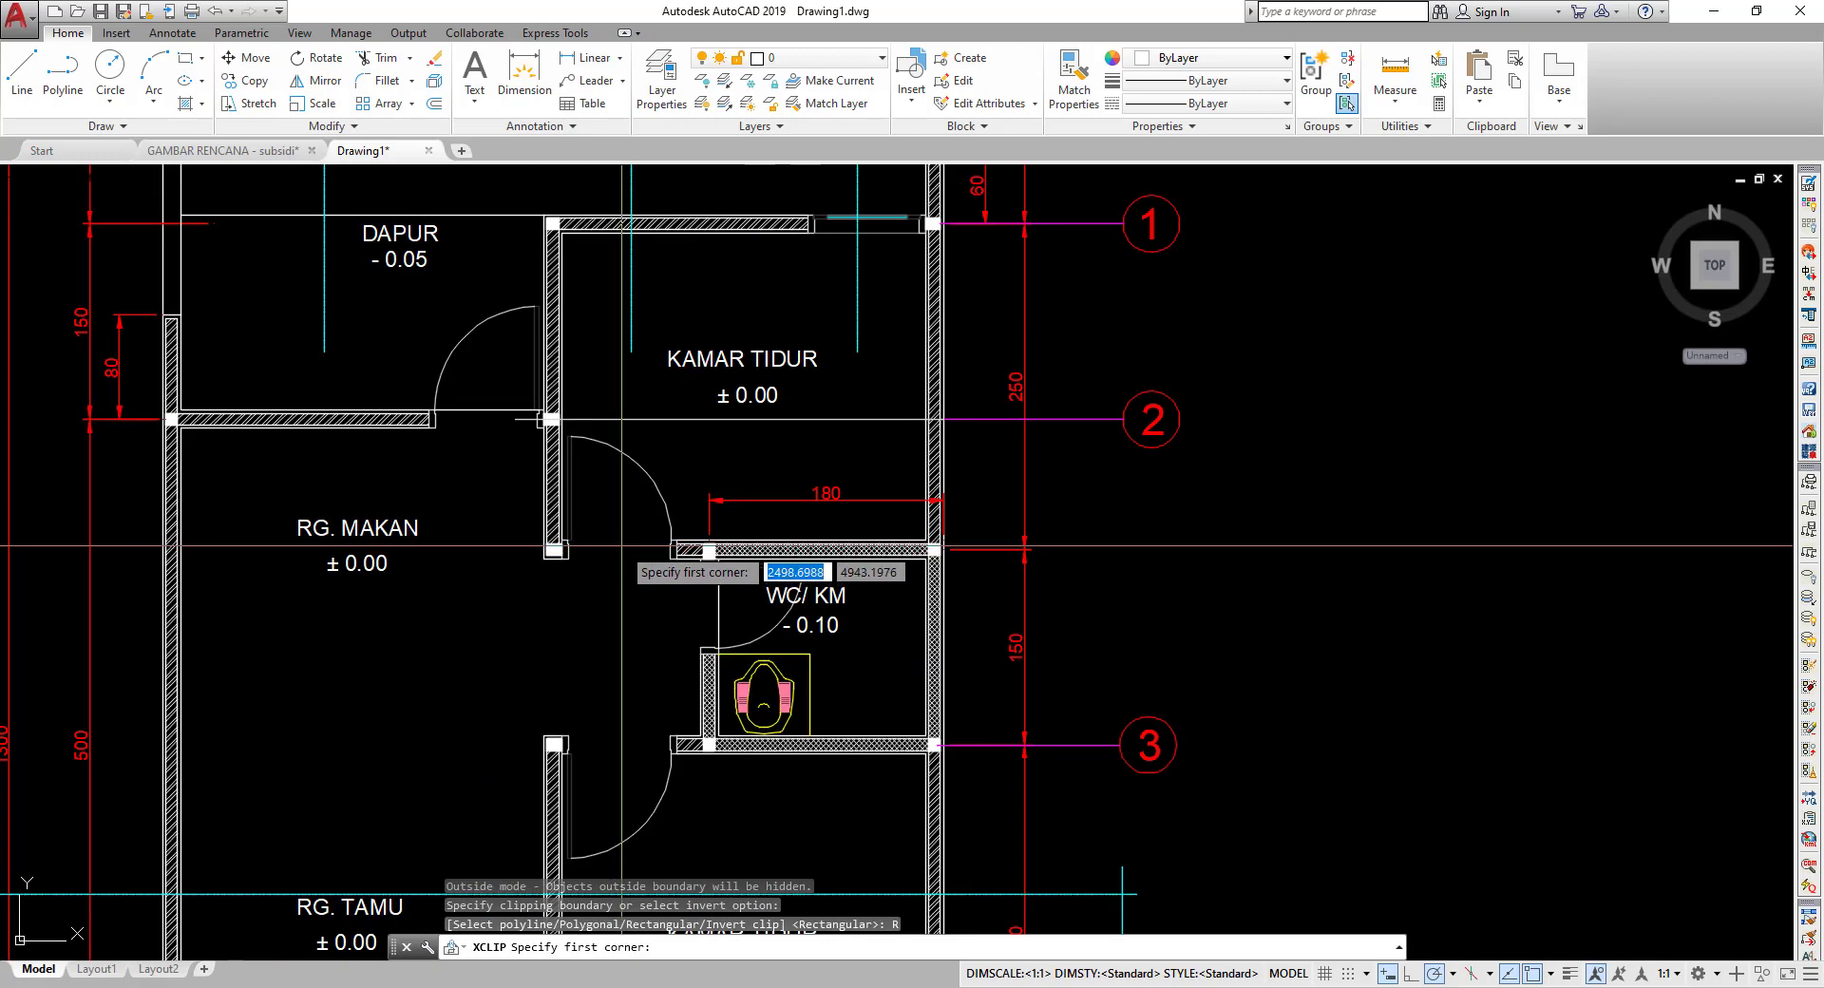
scroll(618, 521, "down", 4)
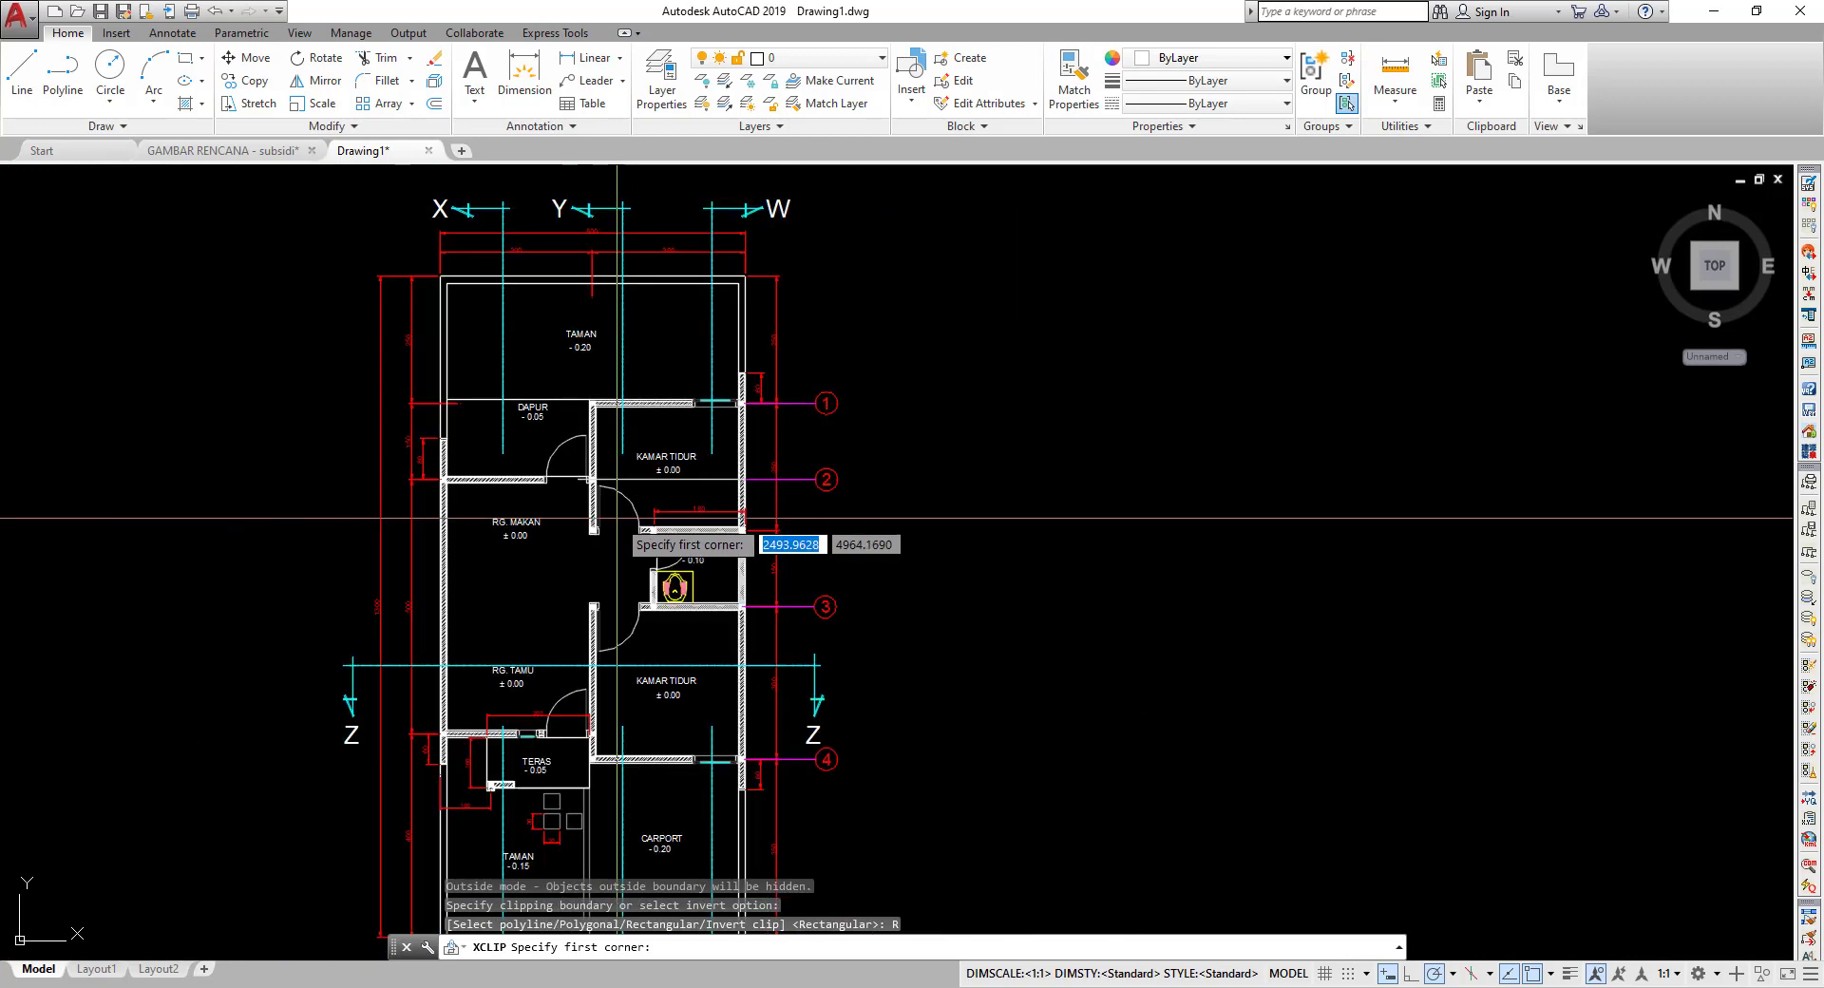
scroll(560, 504, "up", 2)
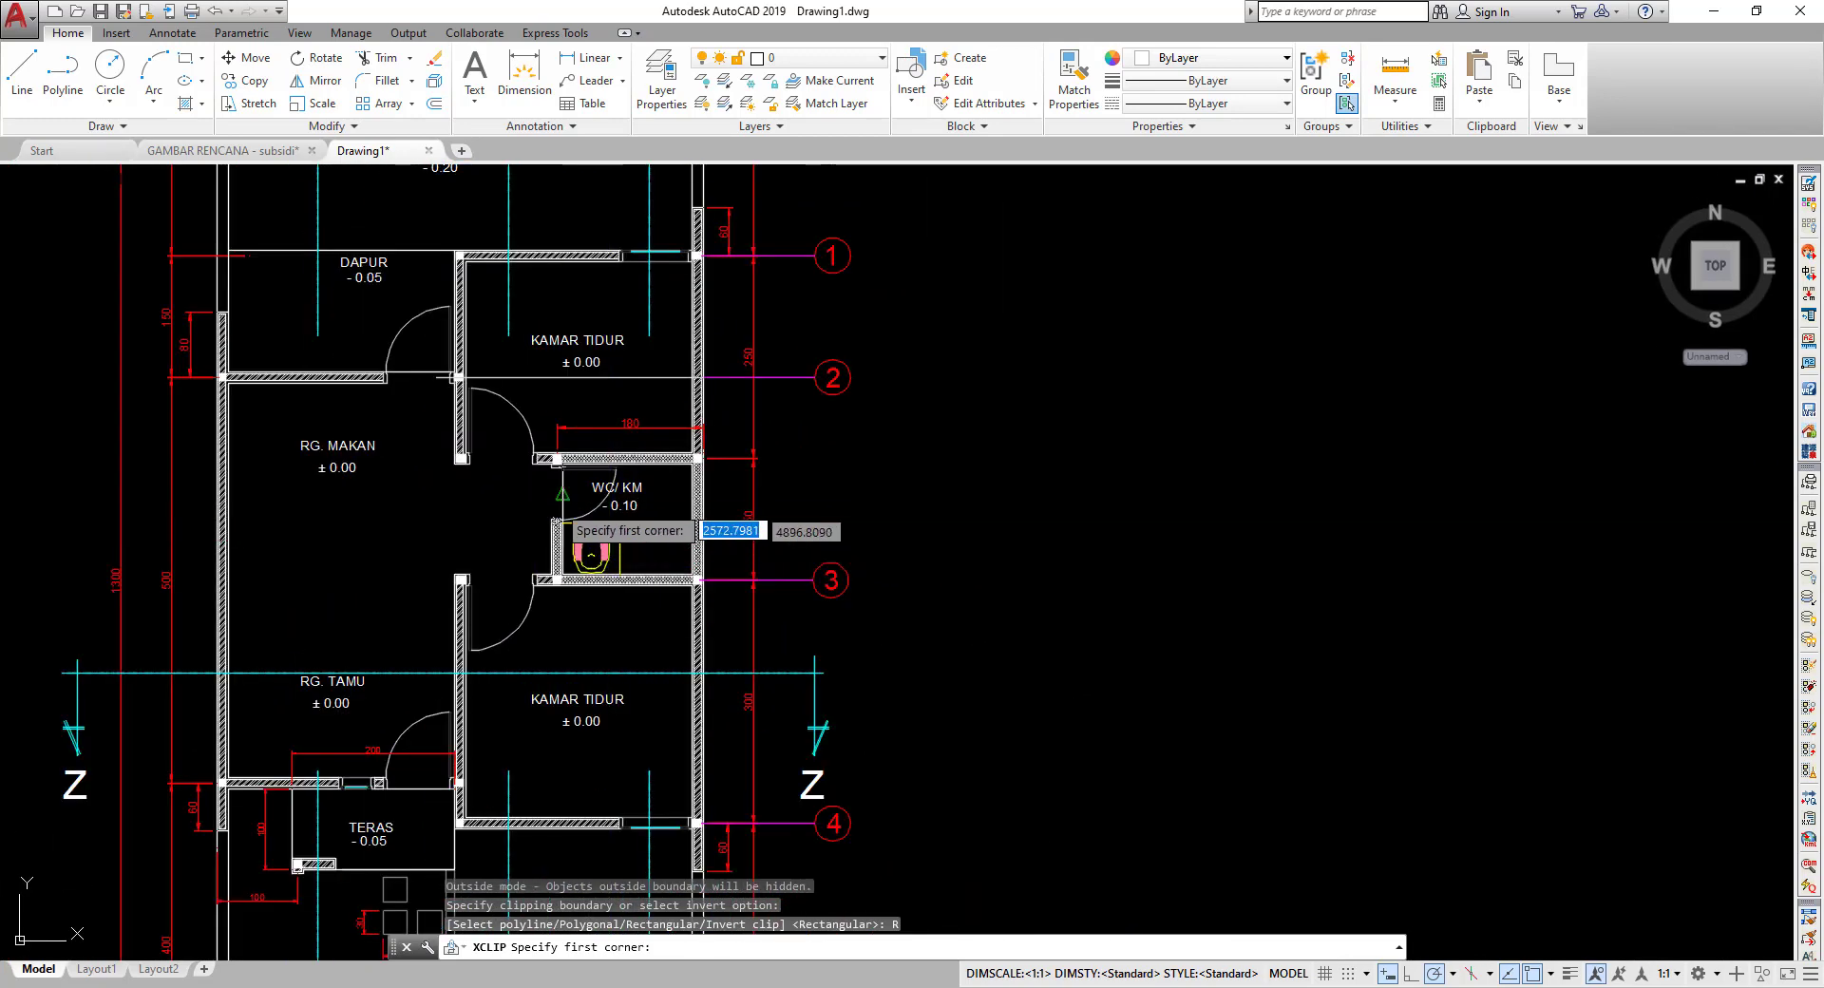
left_click(507, 432)
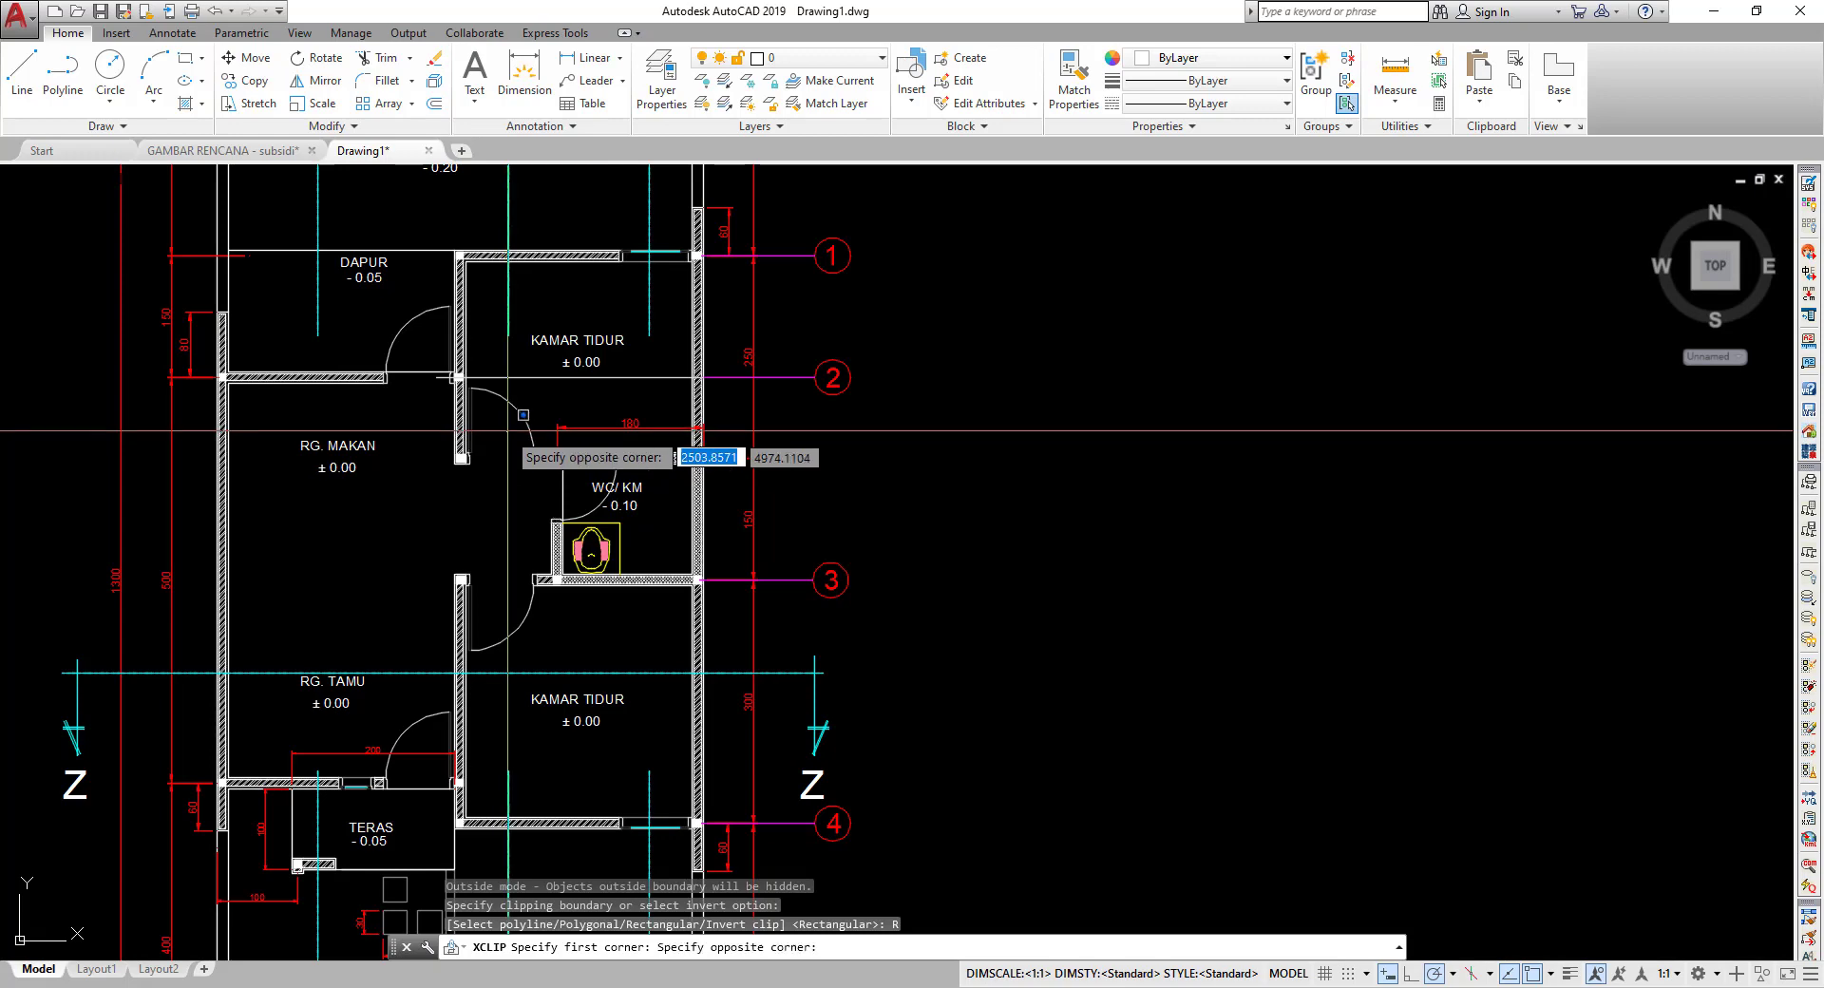
left_click(856, 628)
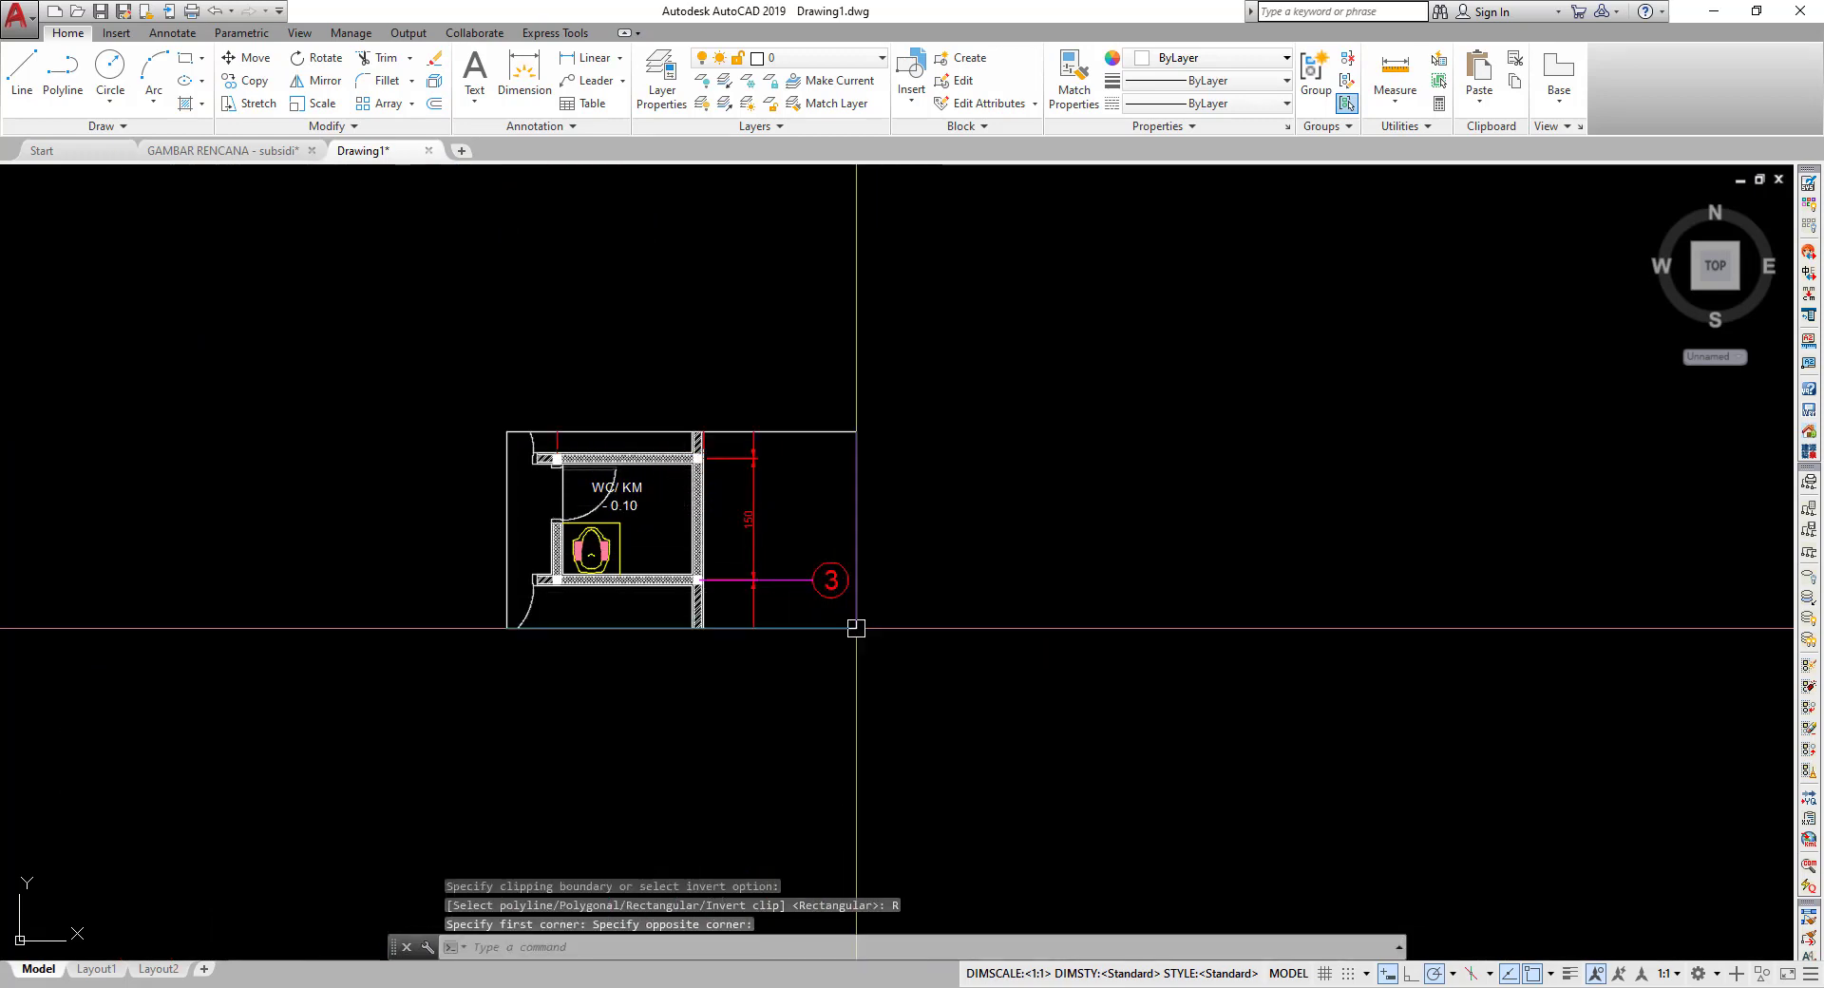
- Copy the clipped WC/KM block to a new location near the original
scroll(745, 560, "up", 3)
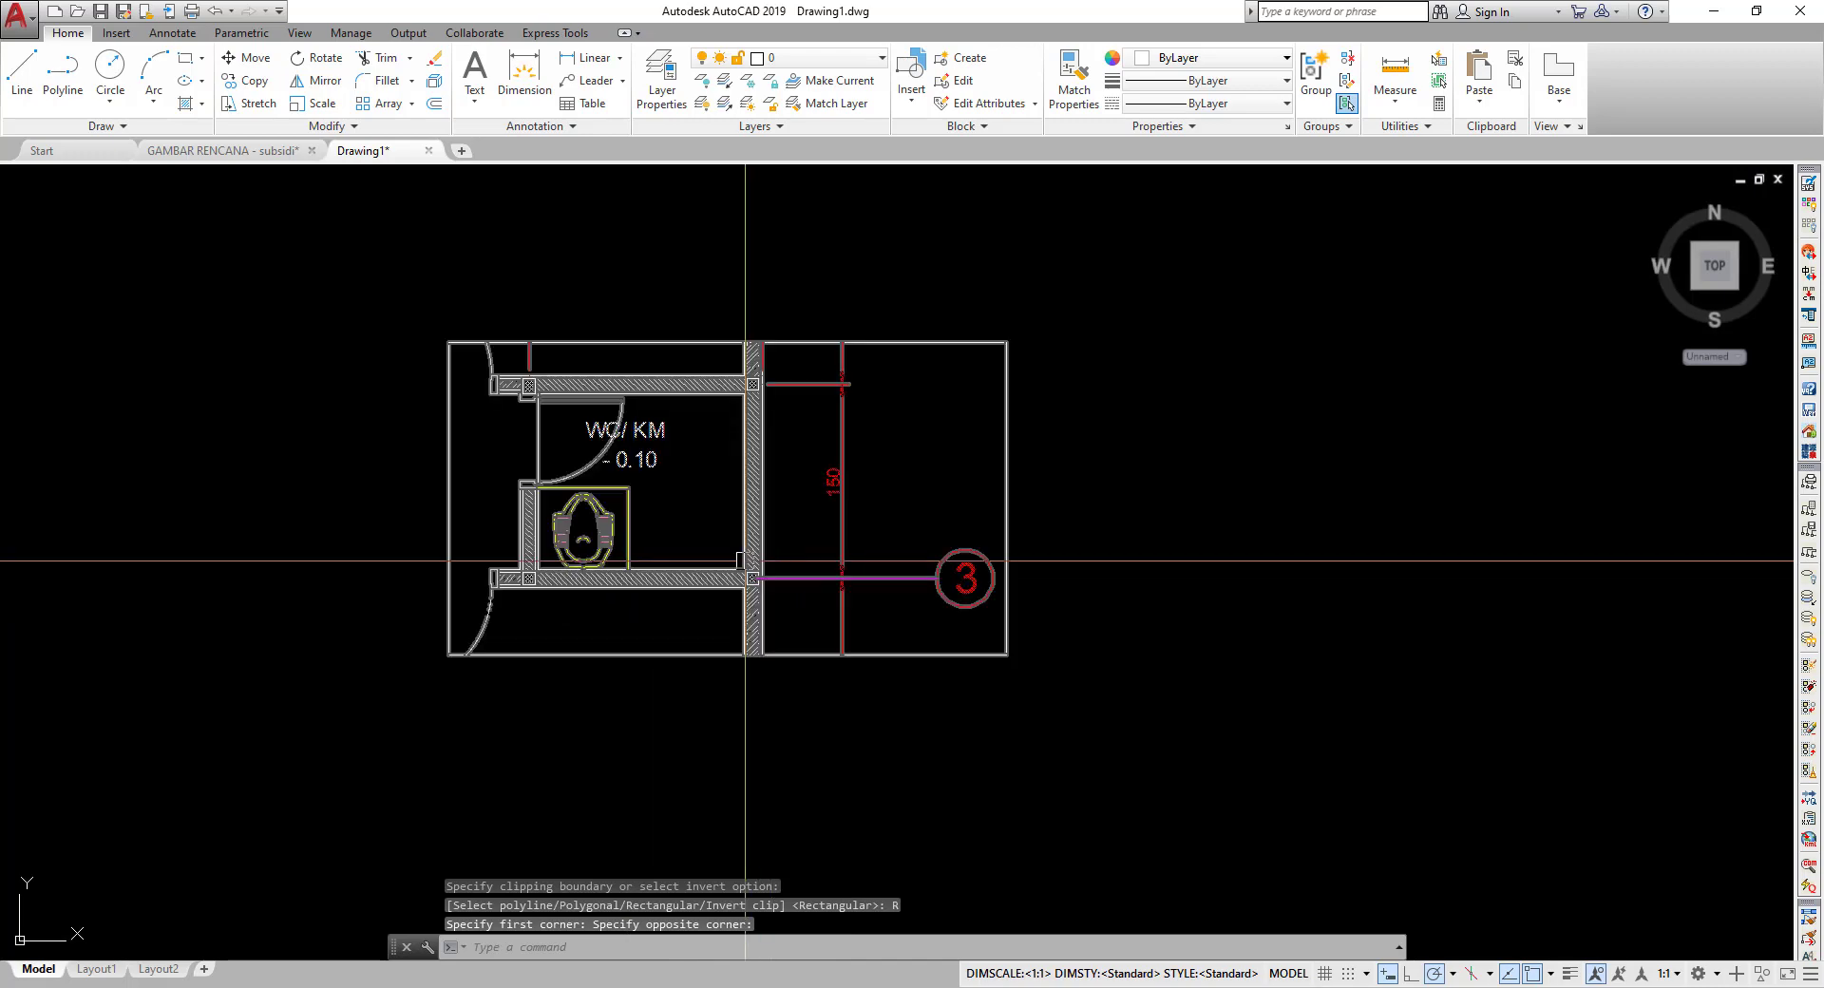
left_click(529, 578)
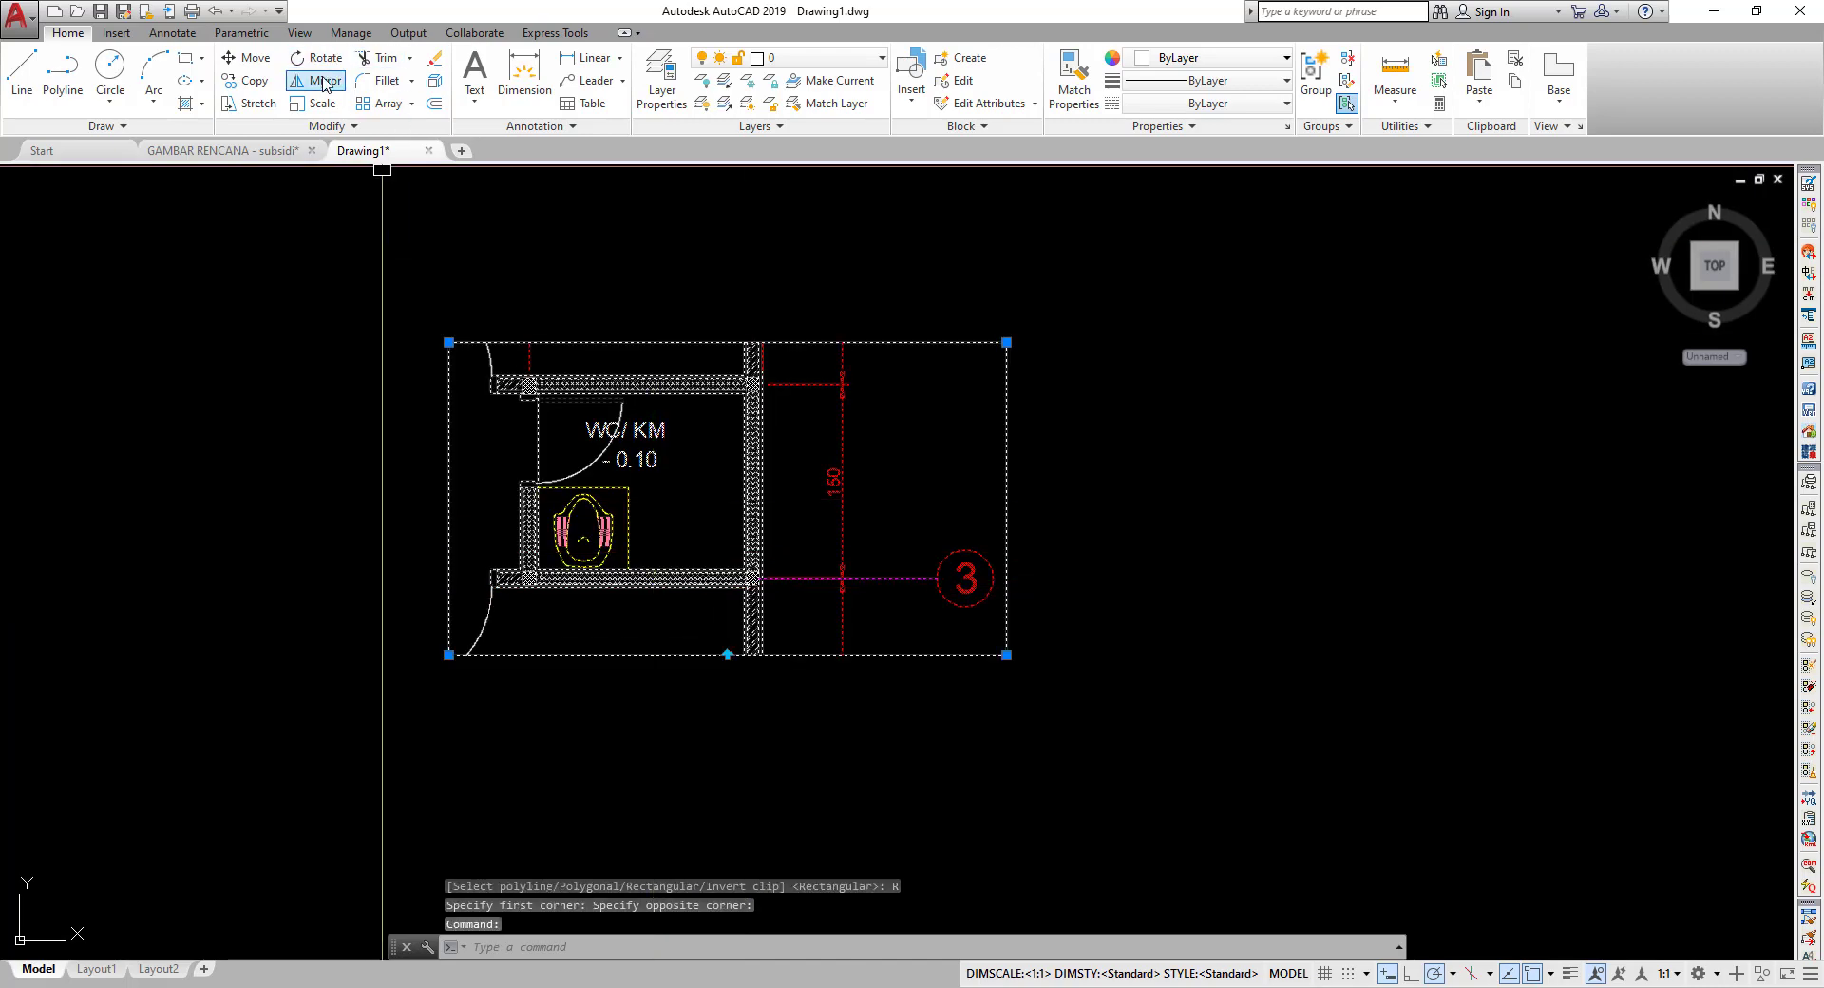
left_click(245, 79)
left_click(750, 578)
scroll(690, 621, "down", 3)
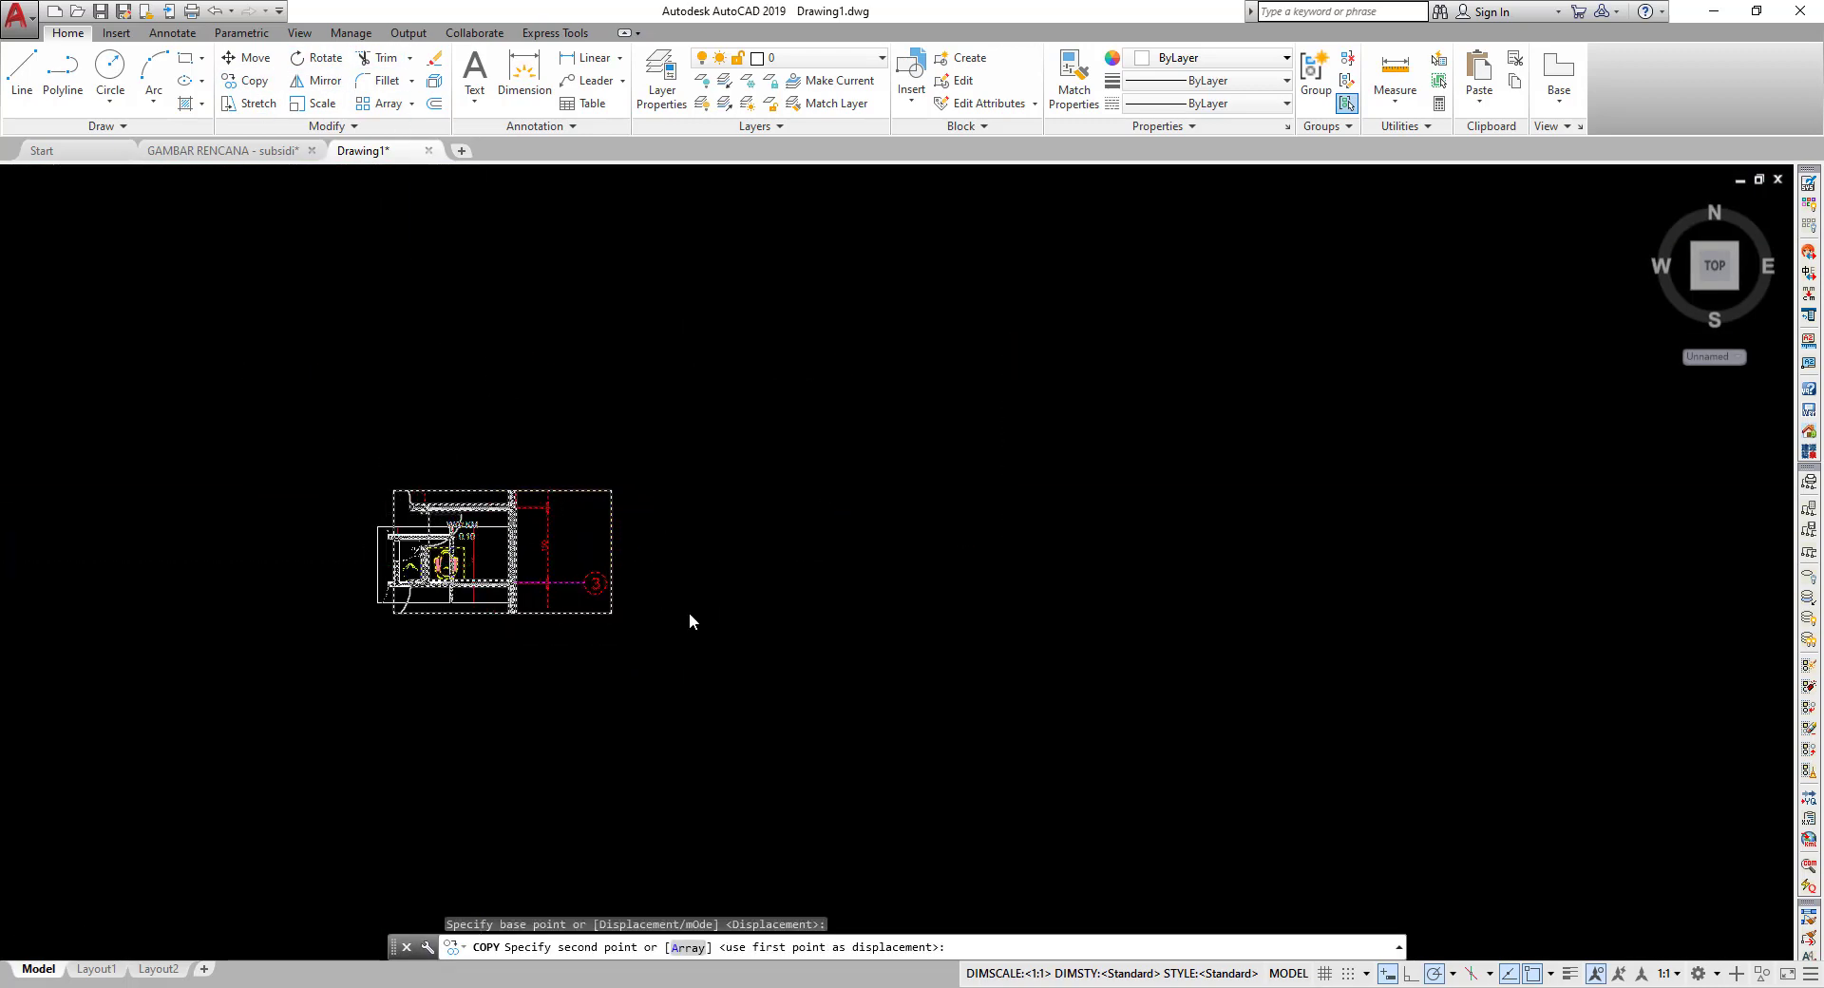
scroll(690, 621, "down", 5)
middle_click_drag(655, 651, 591, 354)
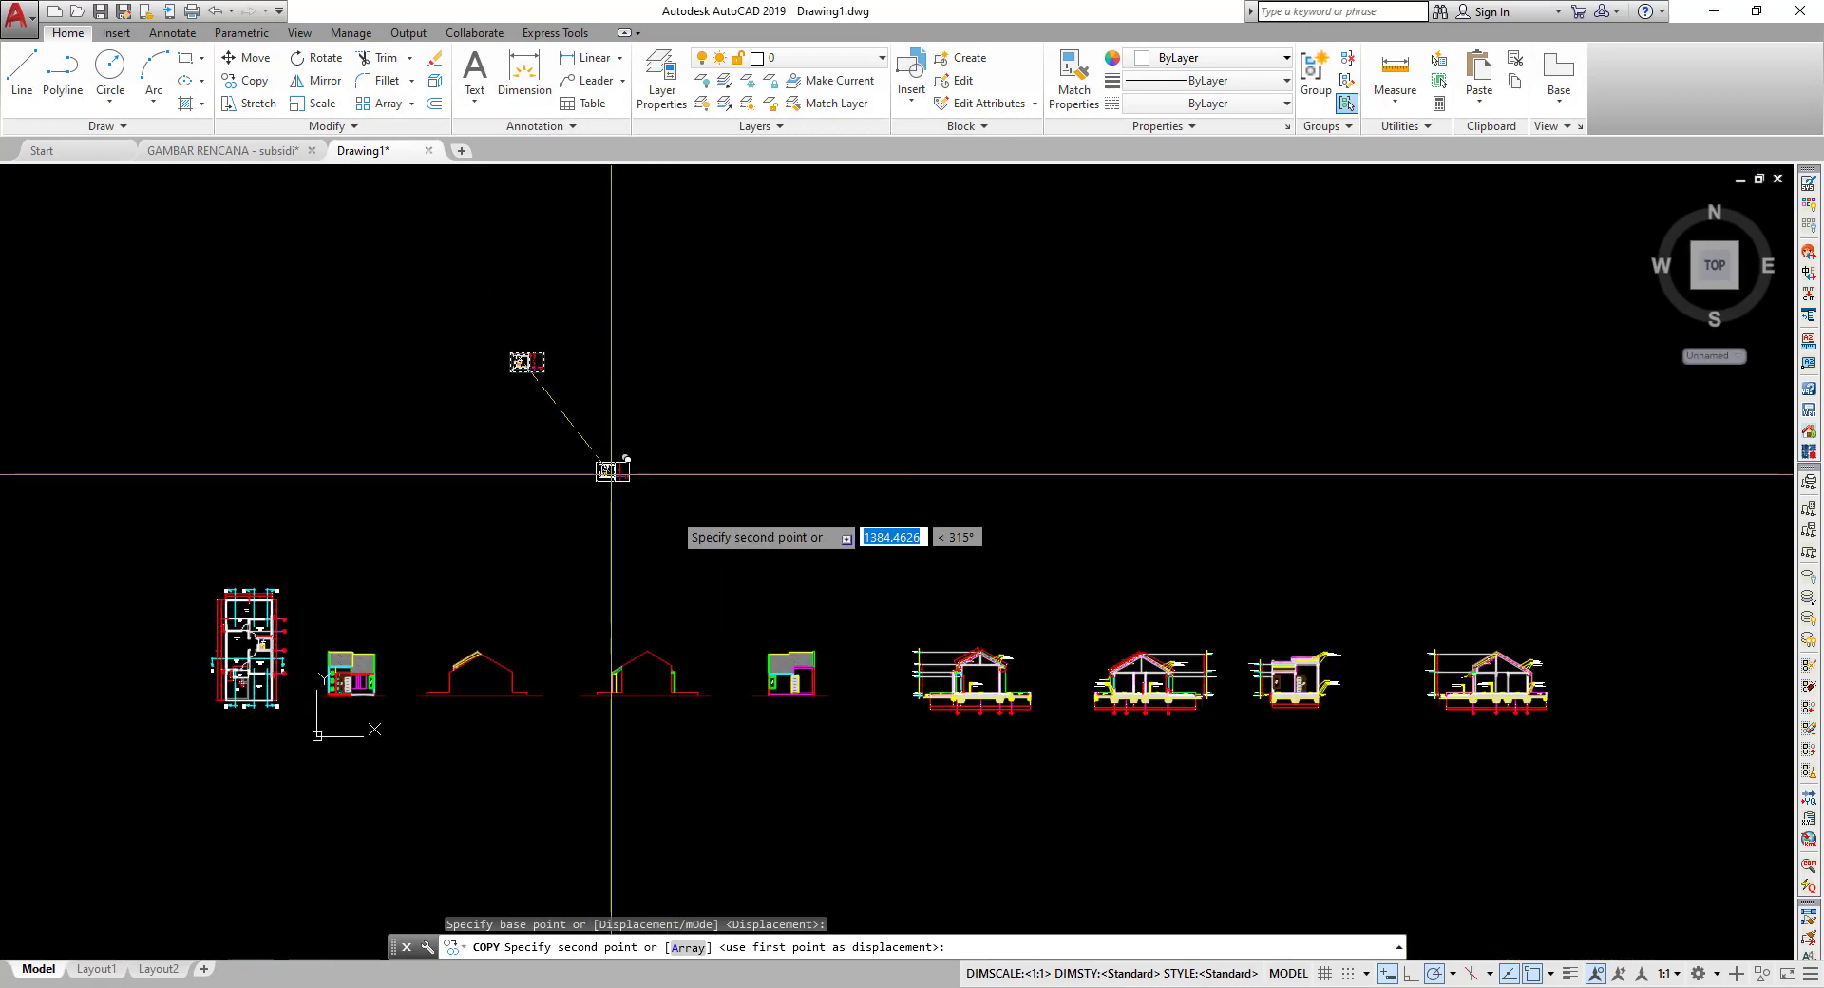
scroll(684, 532, "up", 4)
right_click(610, 385)
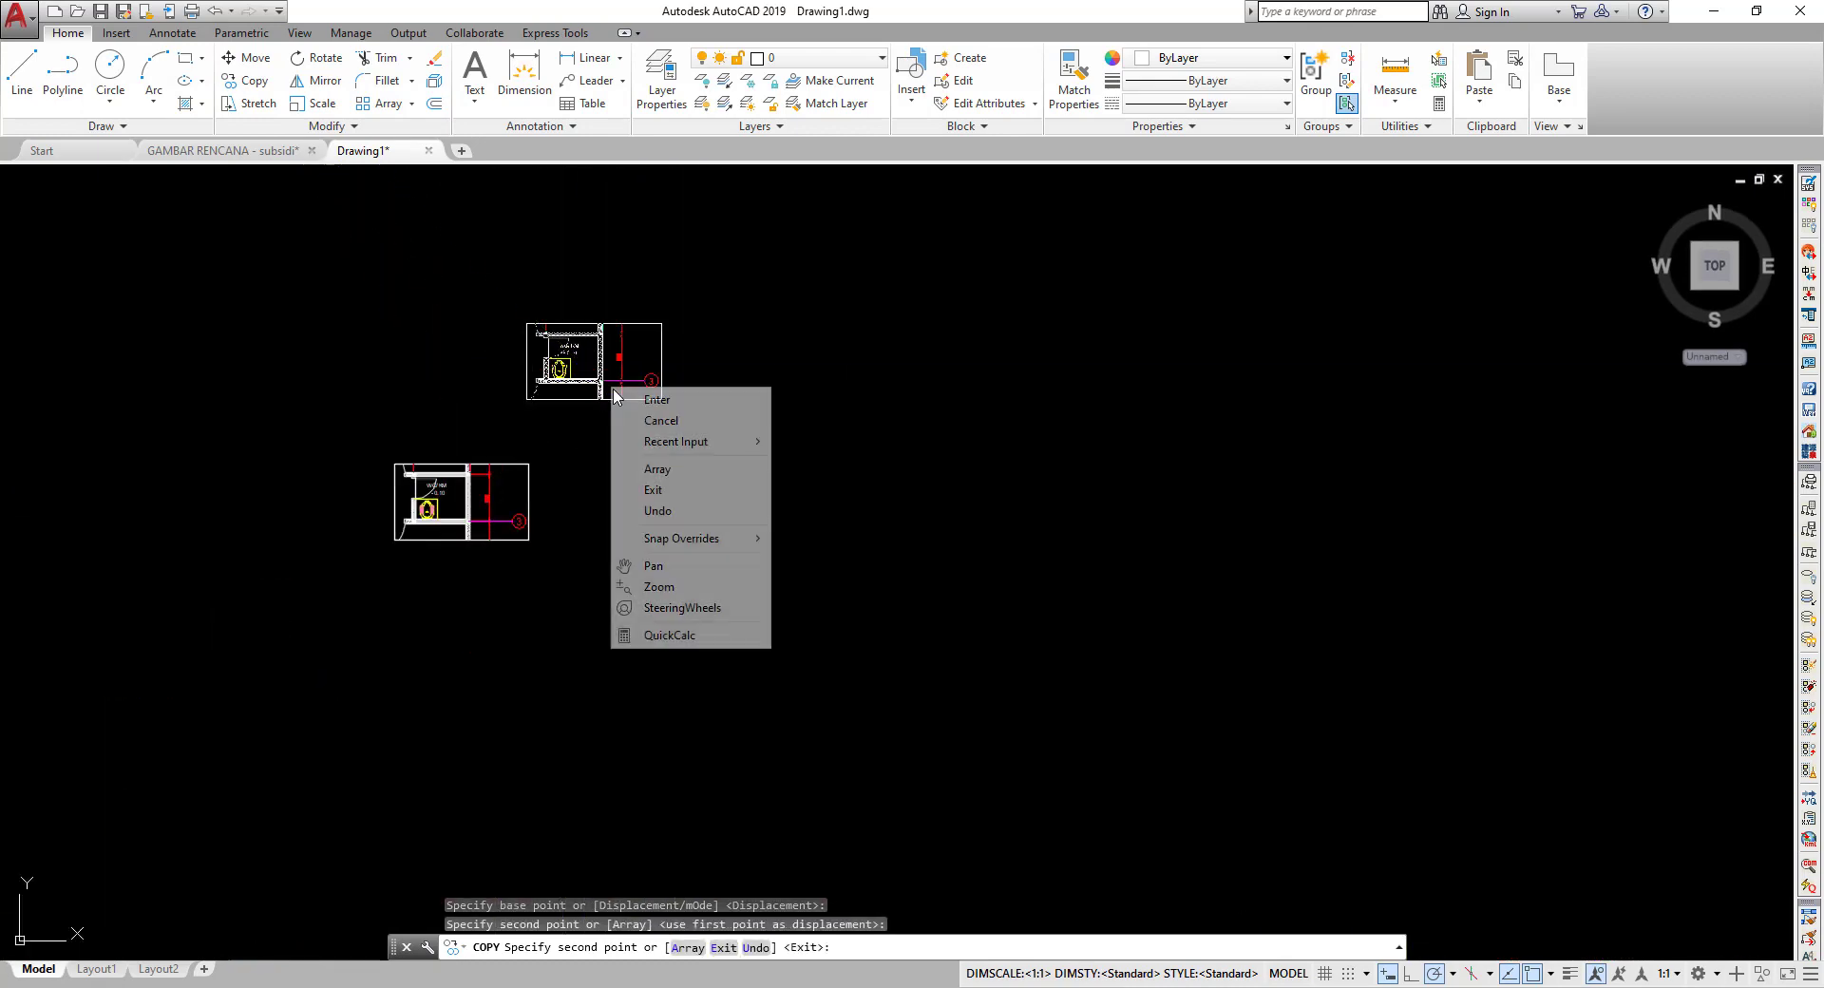
left_click(632, 399)
scroll(496, 501, "up", 4)
middle_click_drag(496, 501, 731, 494)
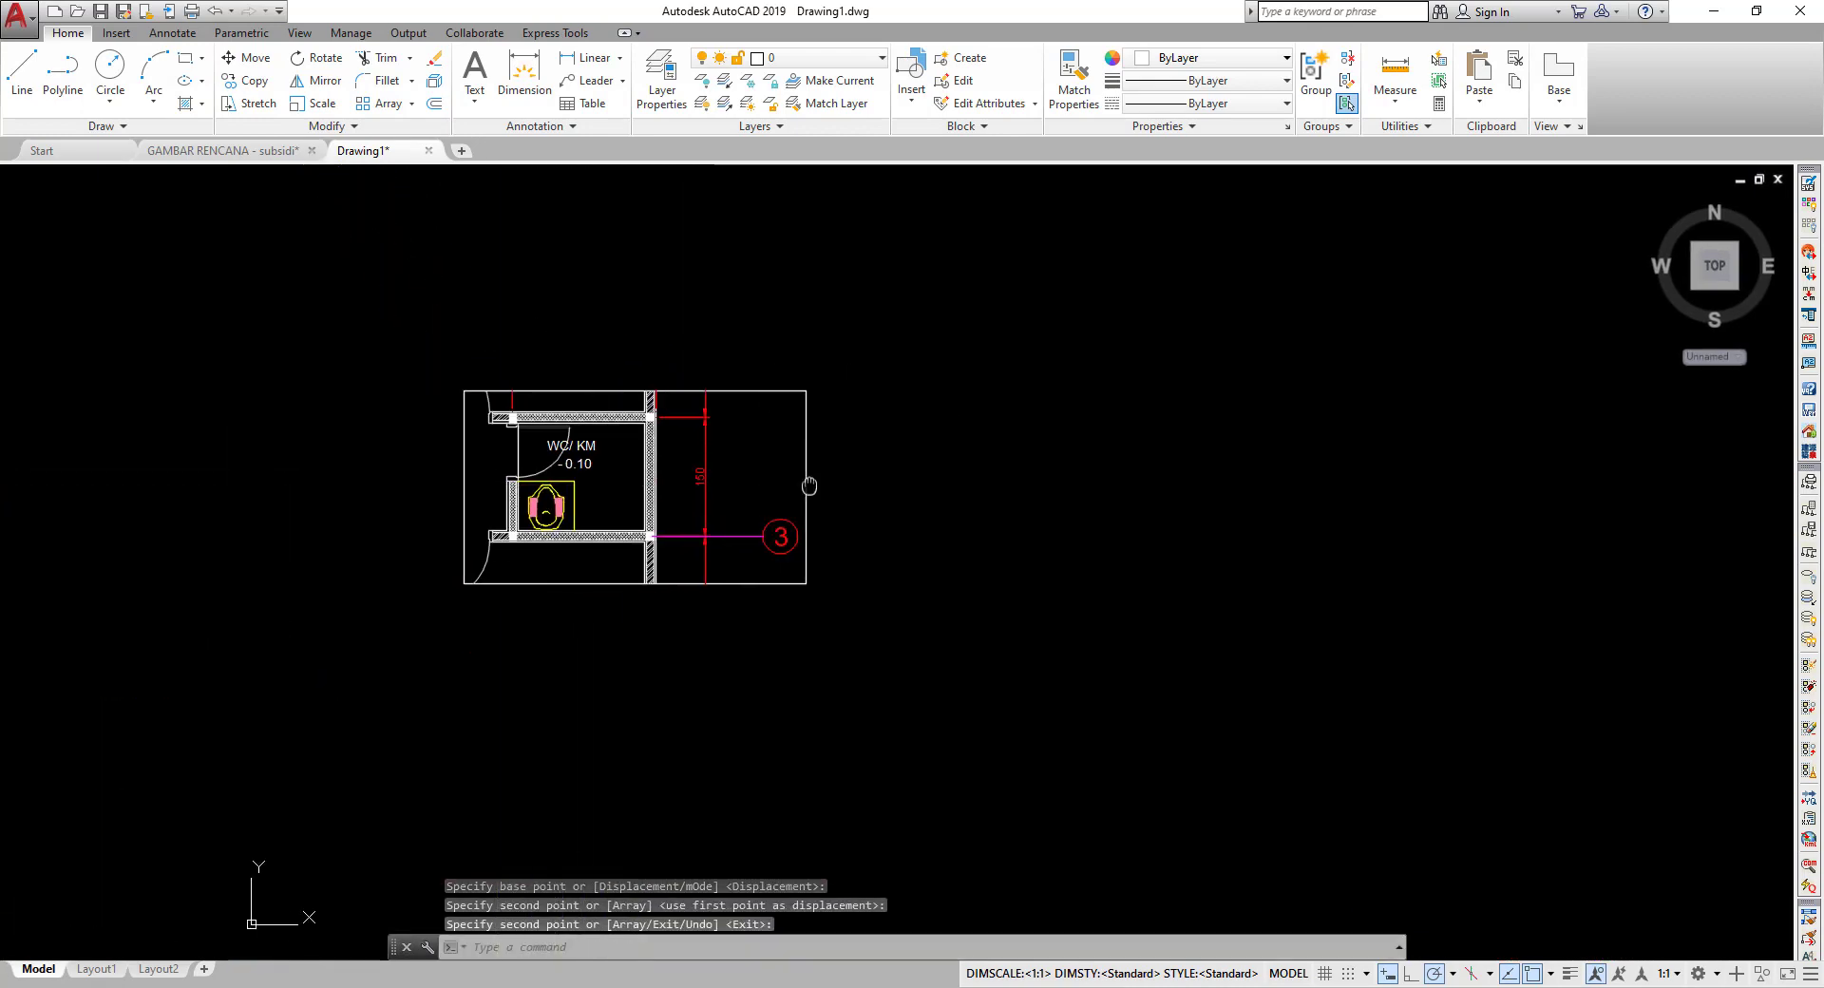
scroll(812, 489, "up", 2)
- Grip-stretch the WC/KM clip frame's top corners to pull its left and right edges inward
key("Return")
left_click(794, 386)
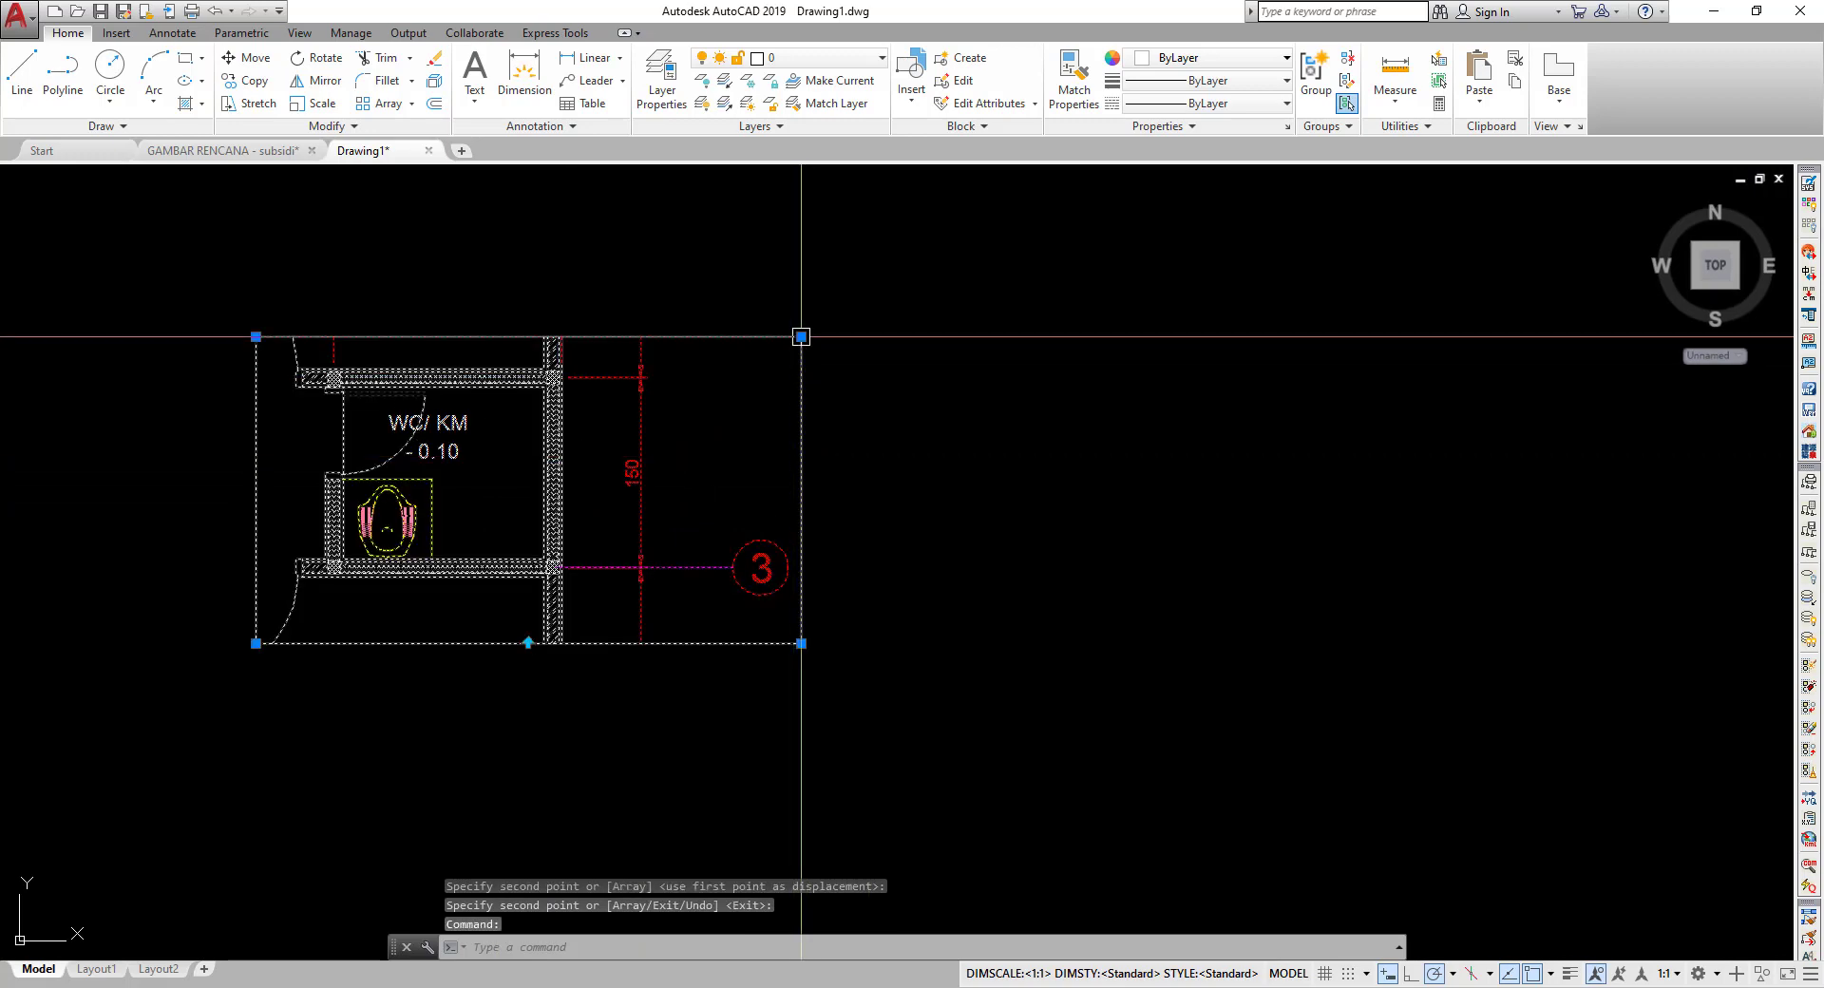
left_click(801, 336)
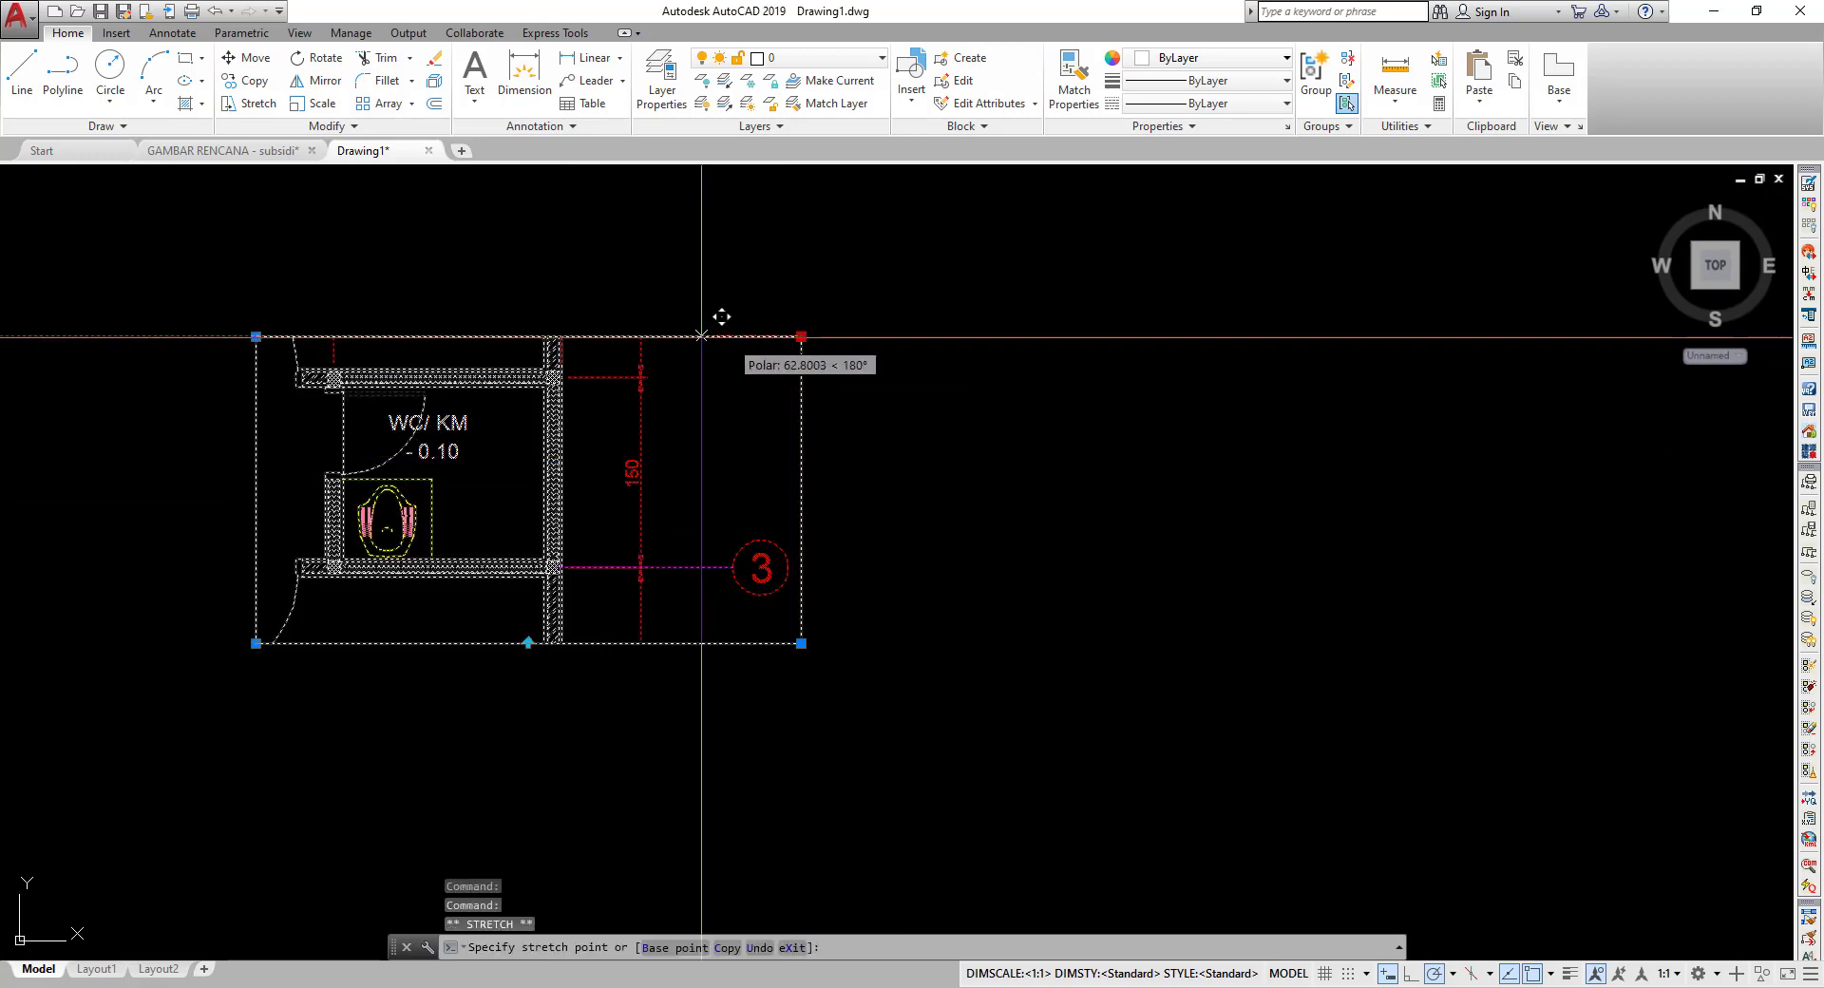
left_click(608, 334)
middle_click_drag(608, 334, 874, 345)
scroll(440, 339, "up", 2)
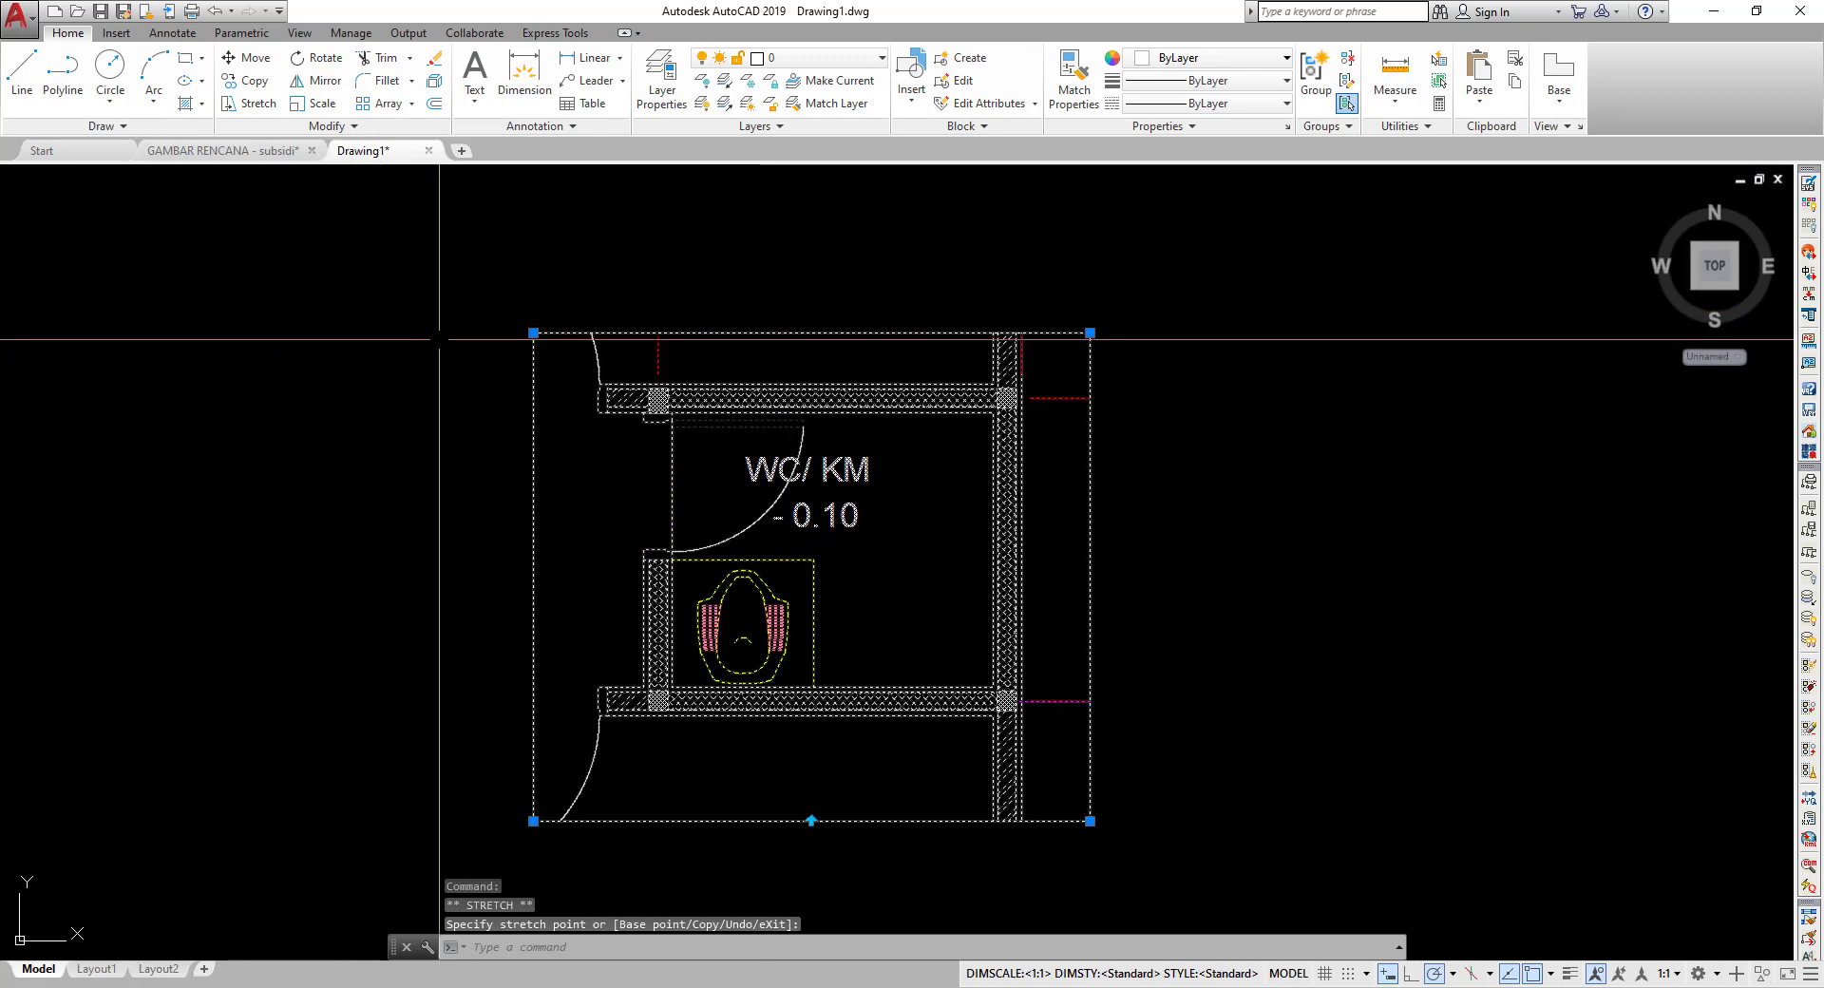
middle_click_drag(488, 378, 386, 359)
left_click(399, 333)
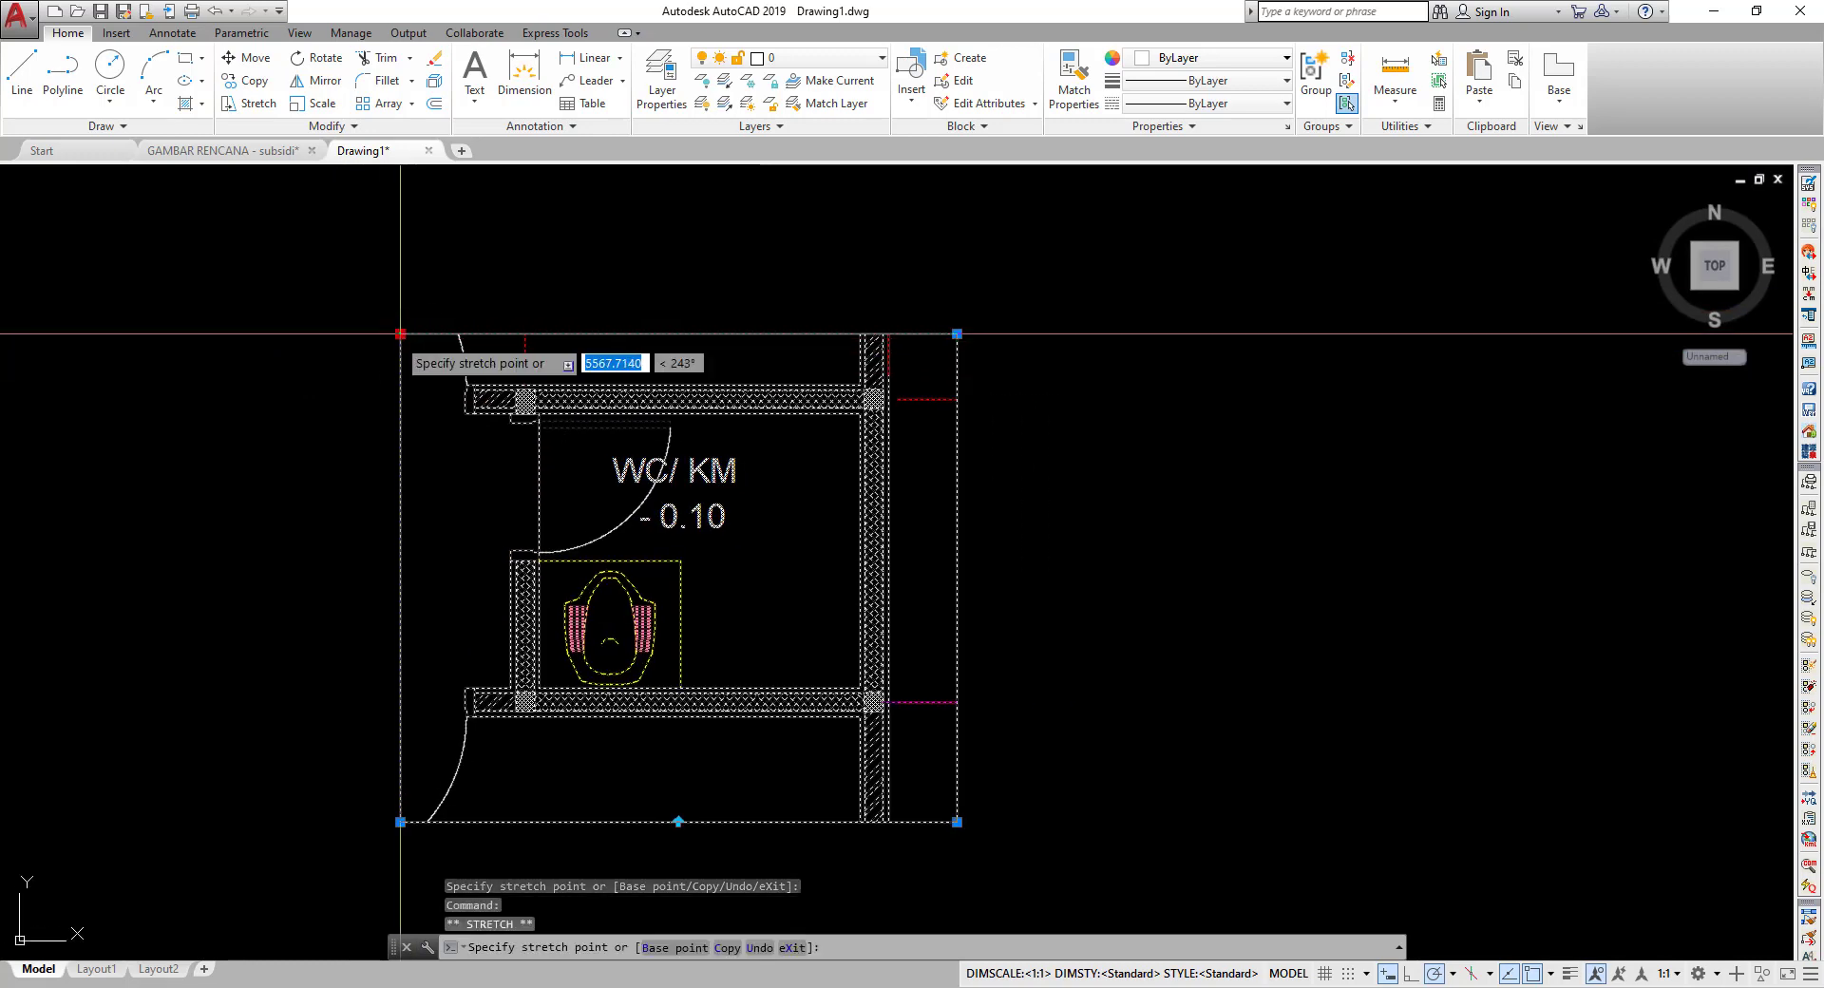
left_click(437, 333)
middle_click_drag(437, 334, 451, 311)
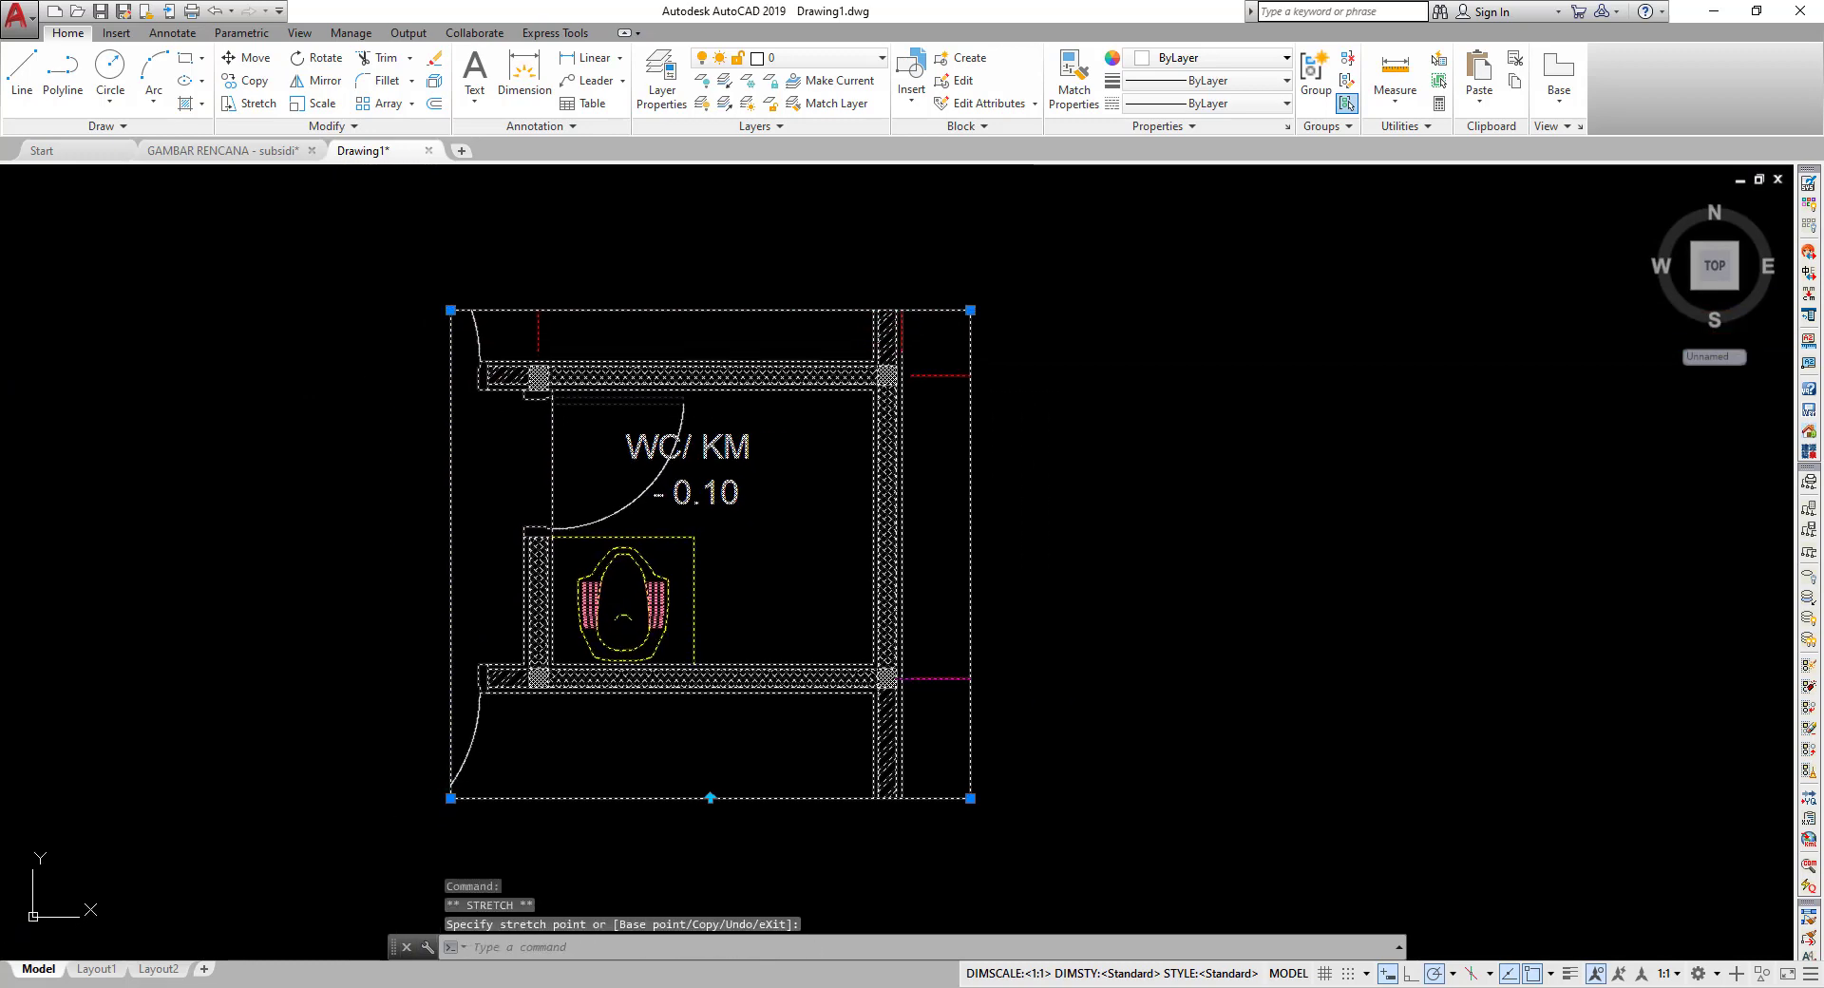
middle_click_drag(921, 422, 772, 441)
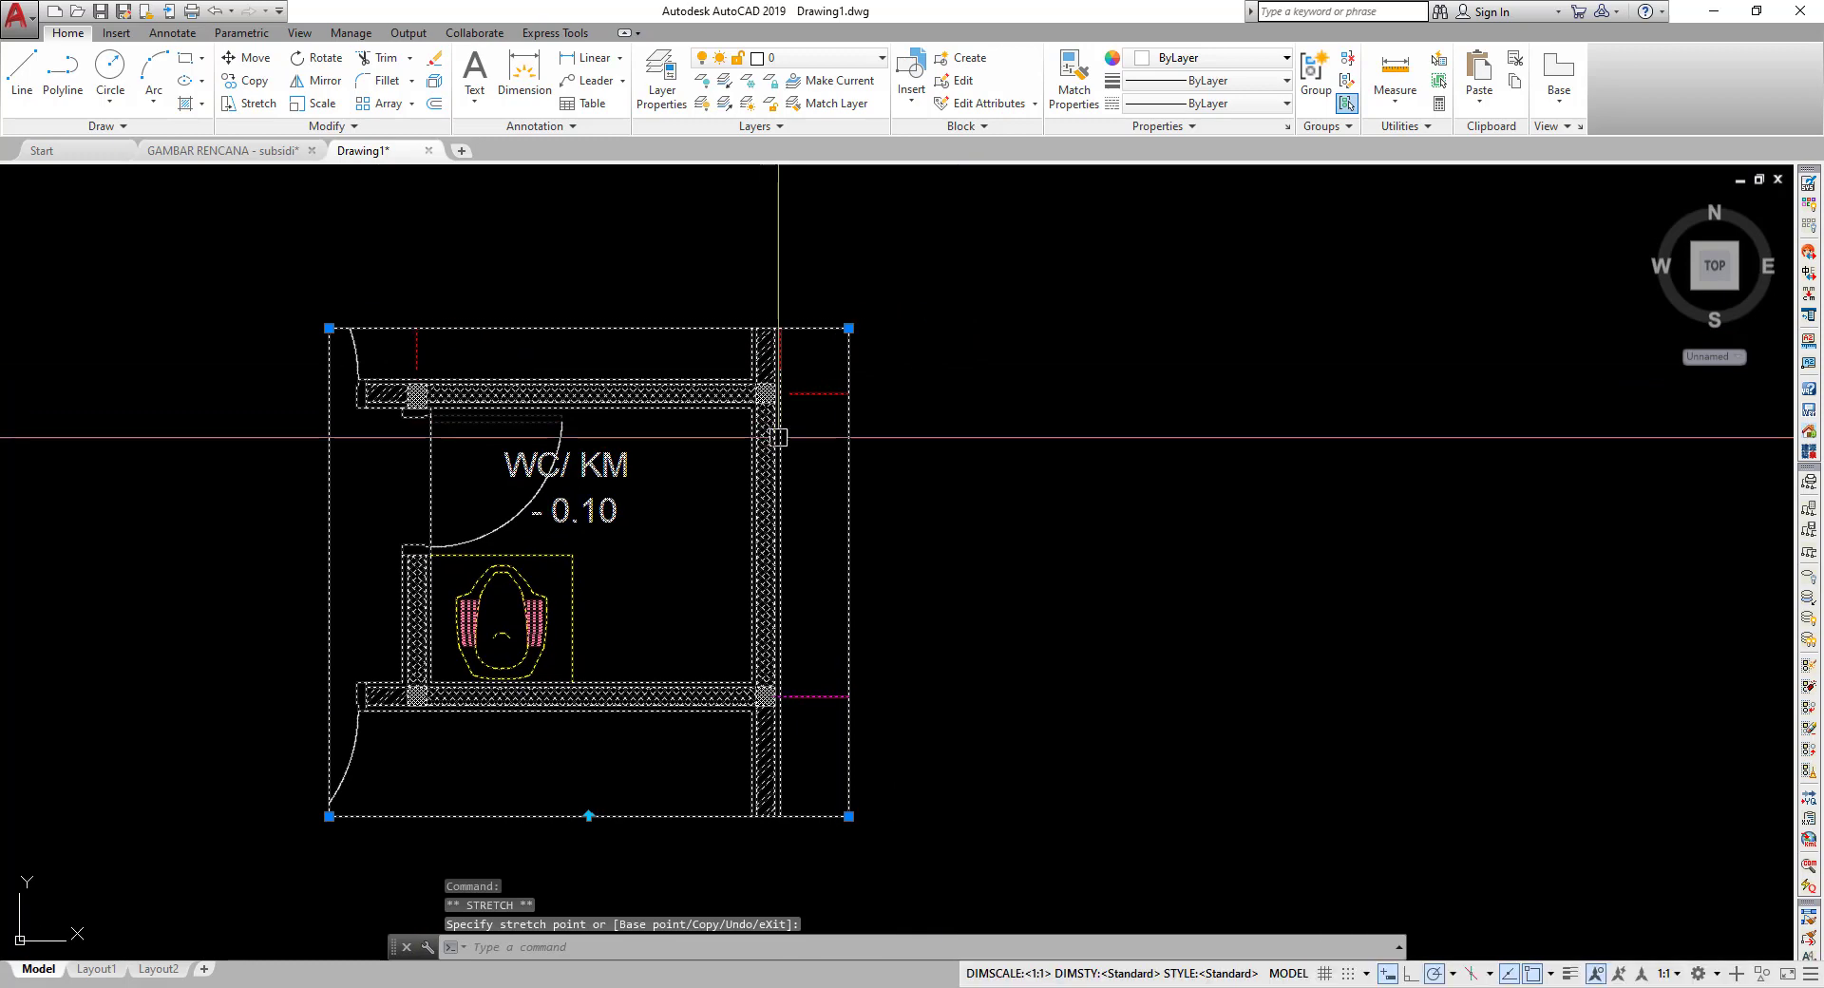
left_click(849, 328)
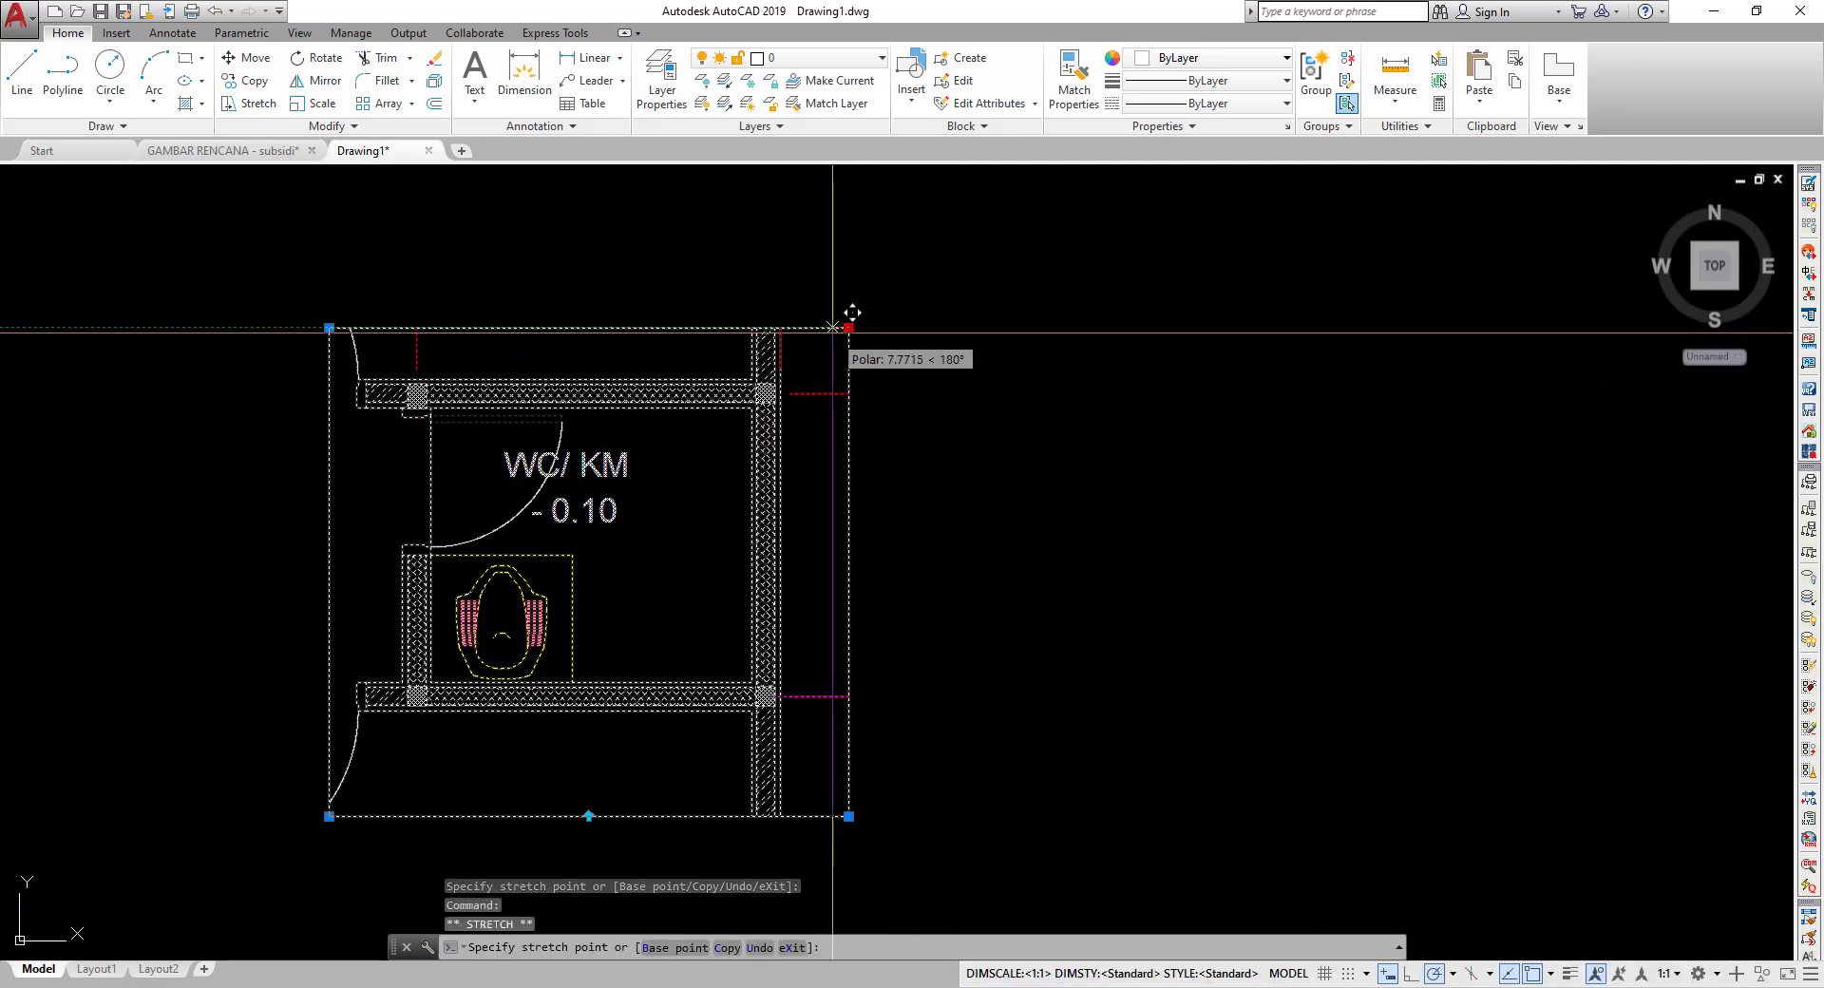
left_click(833, 328)
middle_click_drag(560, 462, 710, 418)
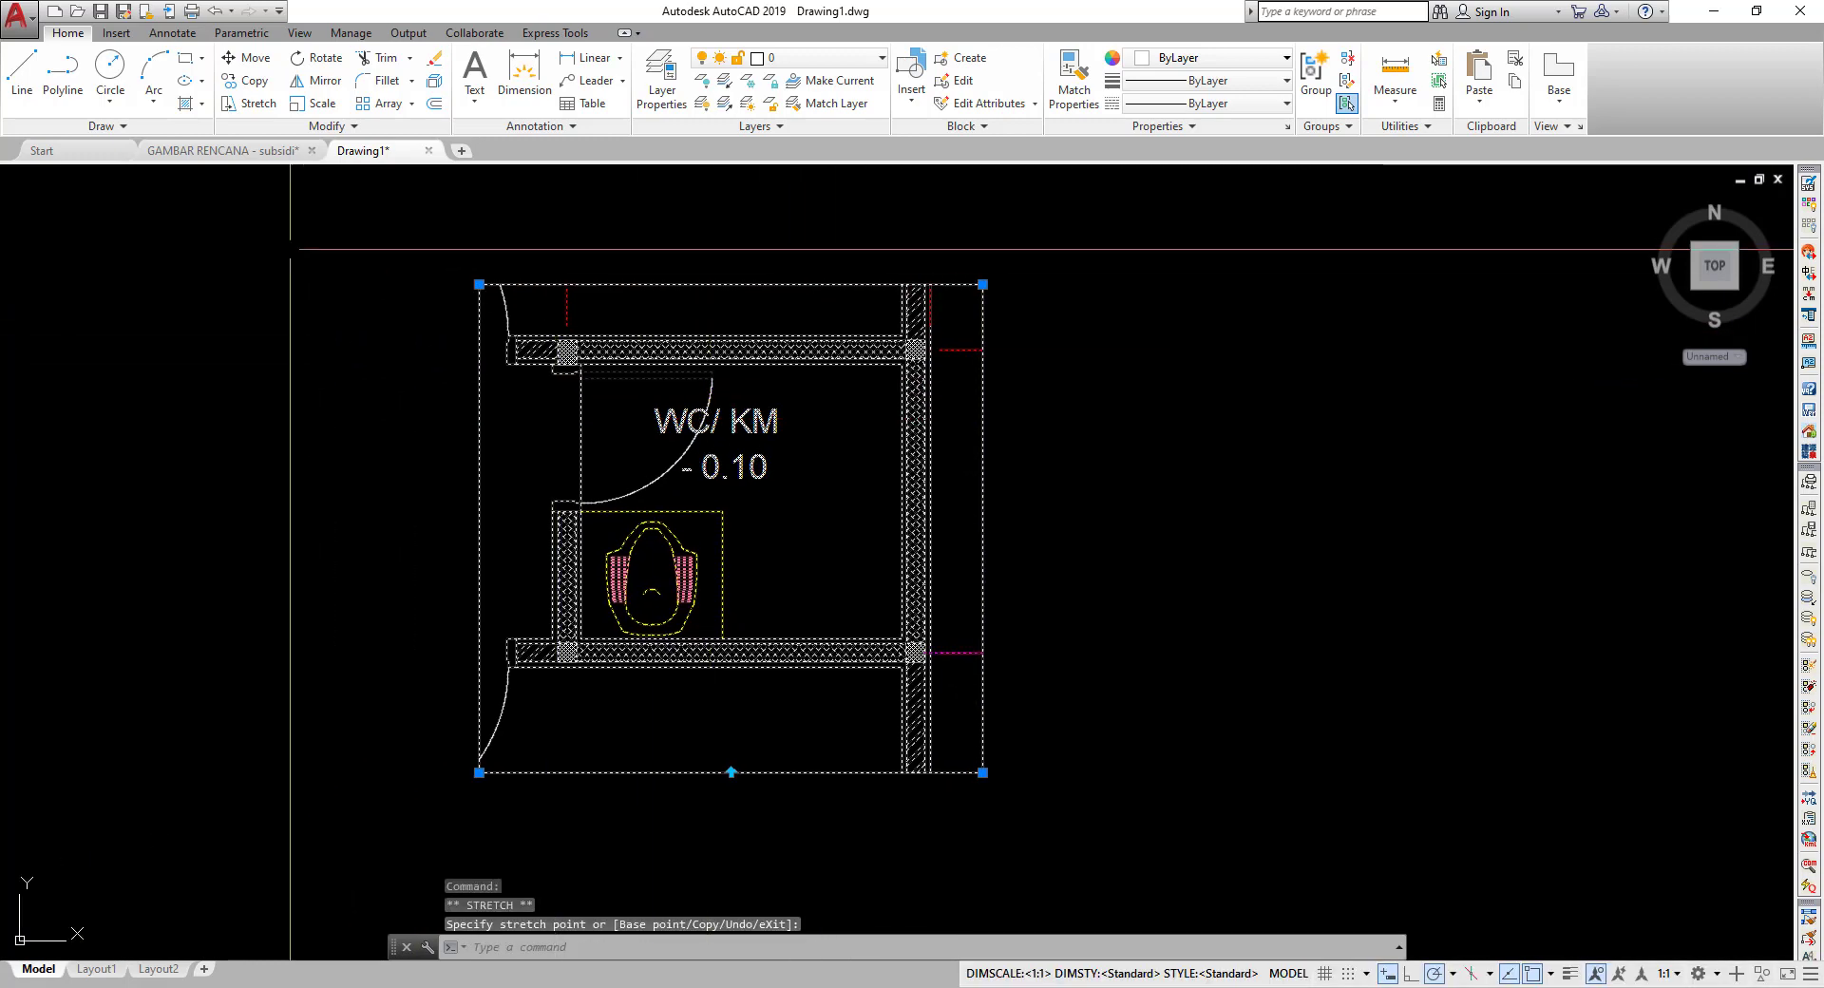
middle_click_drag(421, 378, 272, 395)
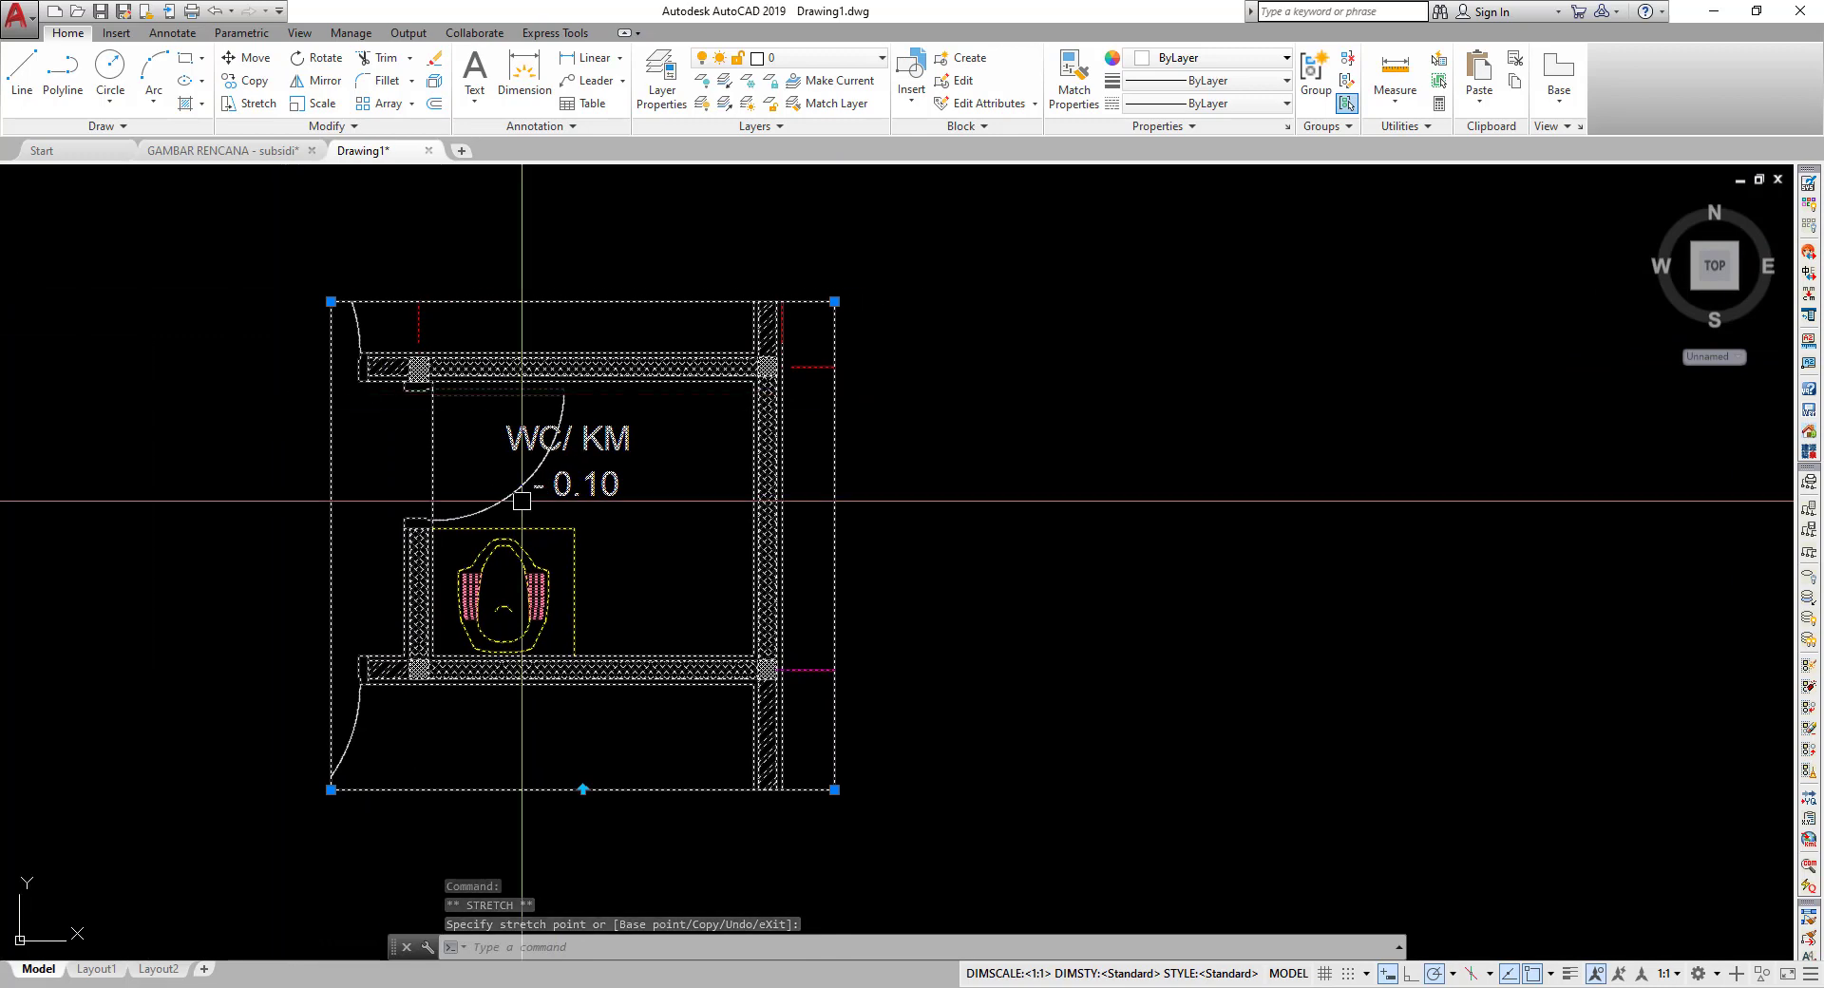
key("Escape")
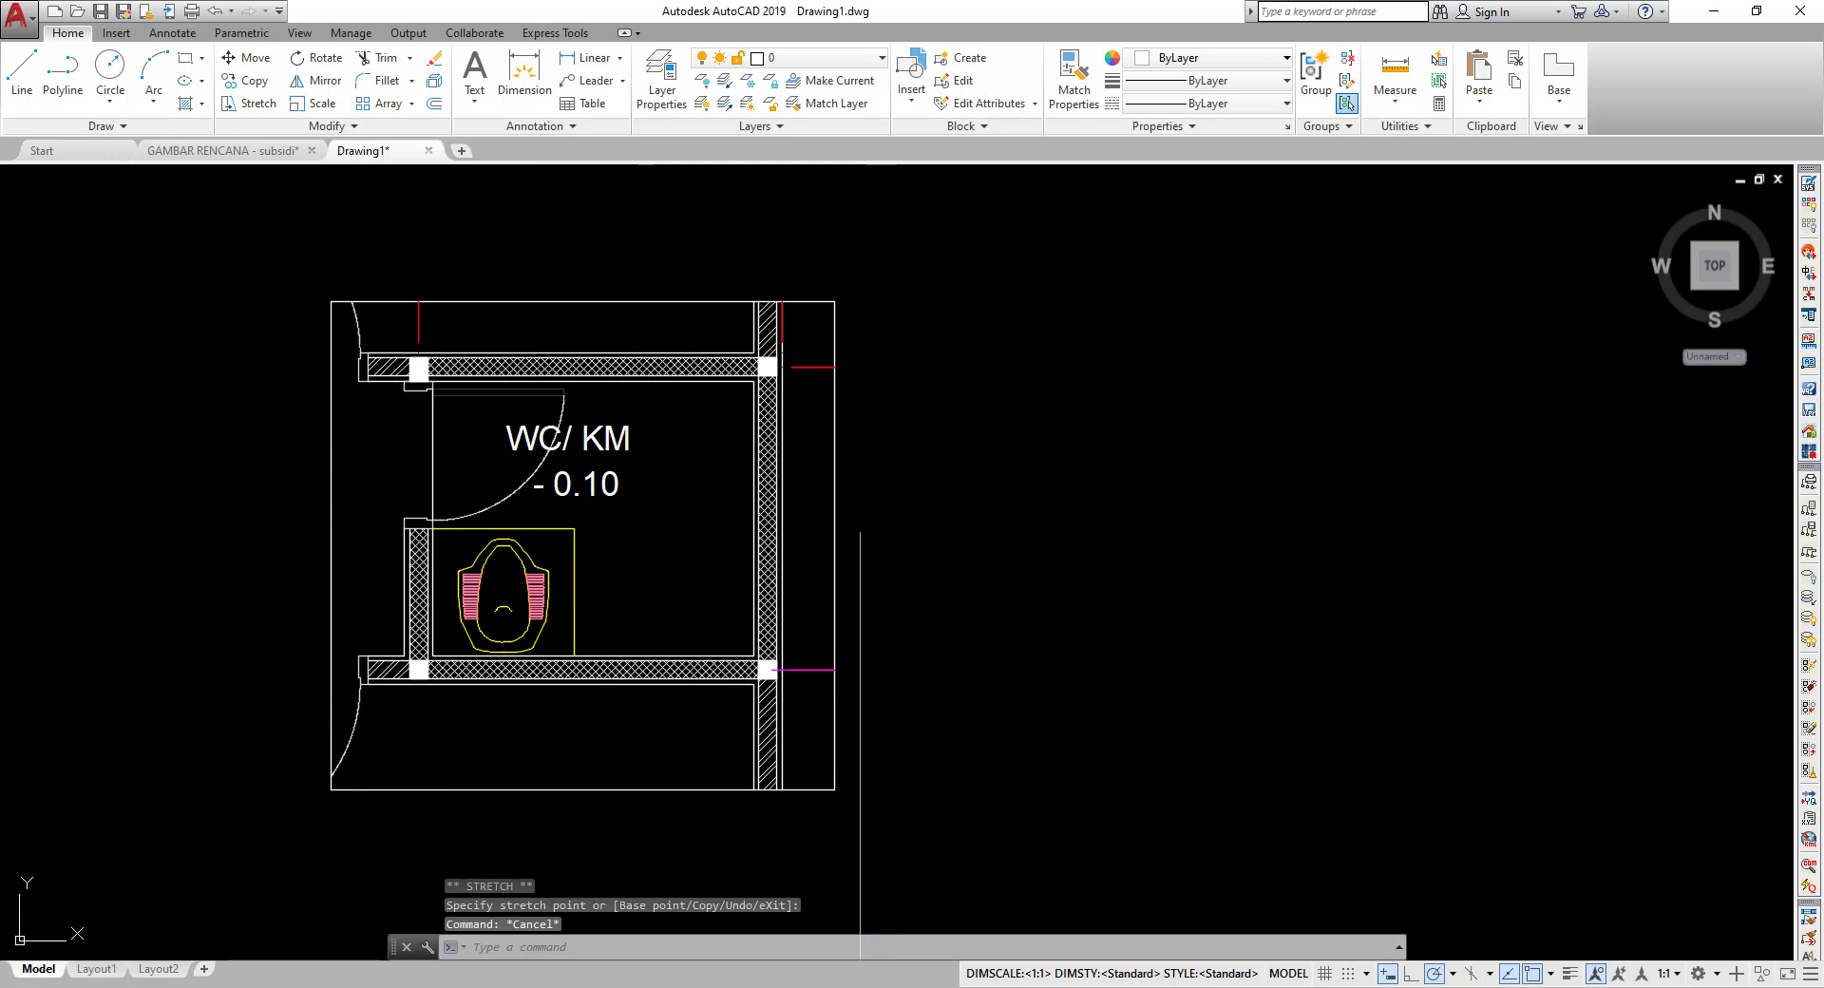
- Stretch the detail's right, top and bottom clip edges to fit the WC/KM room walls
left_click(834, 469)
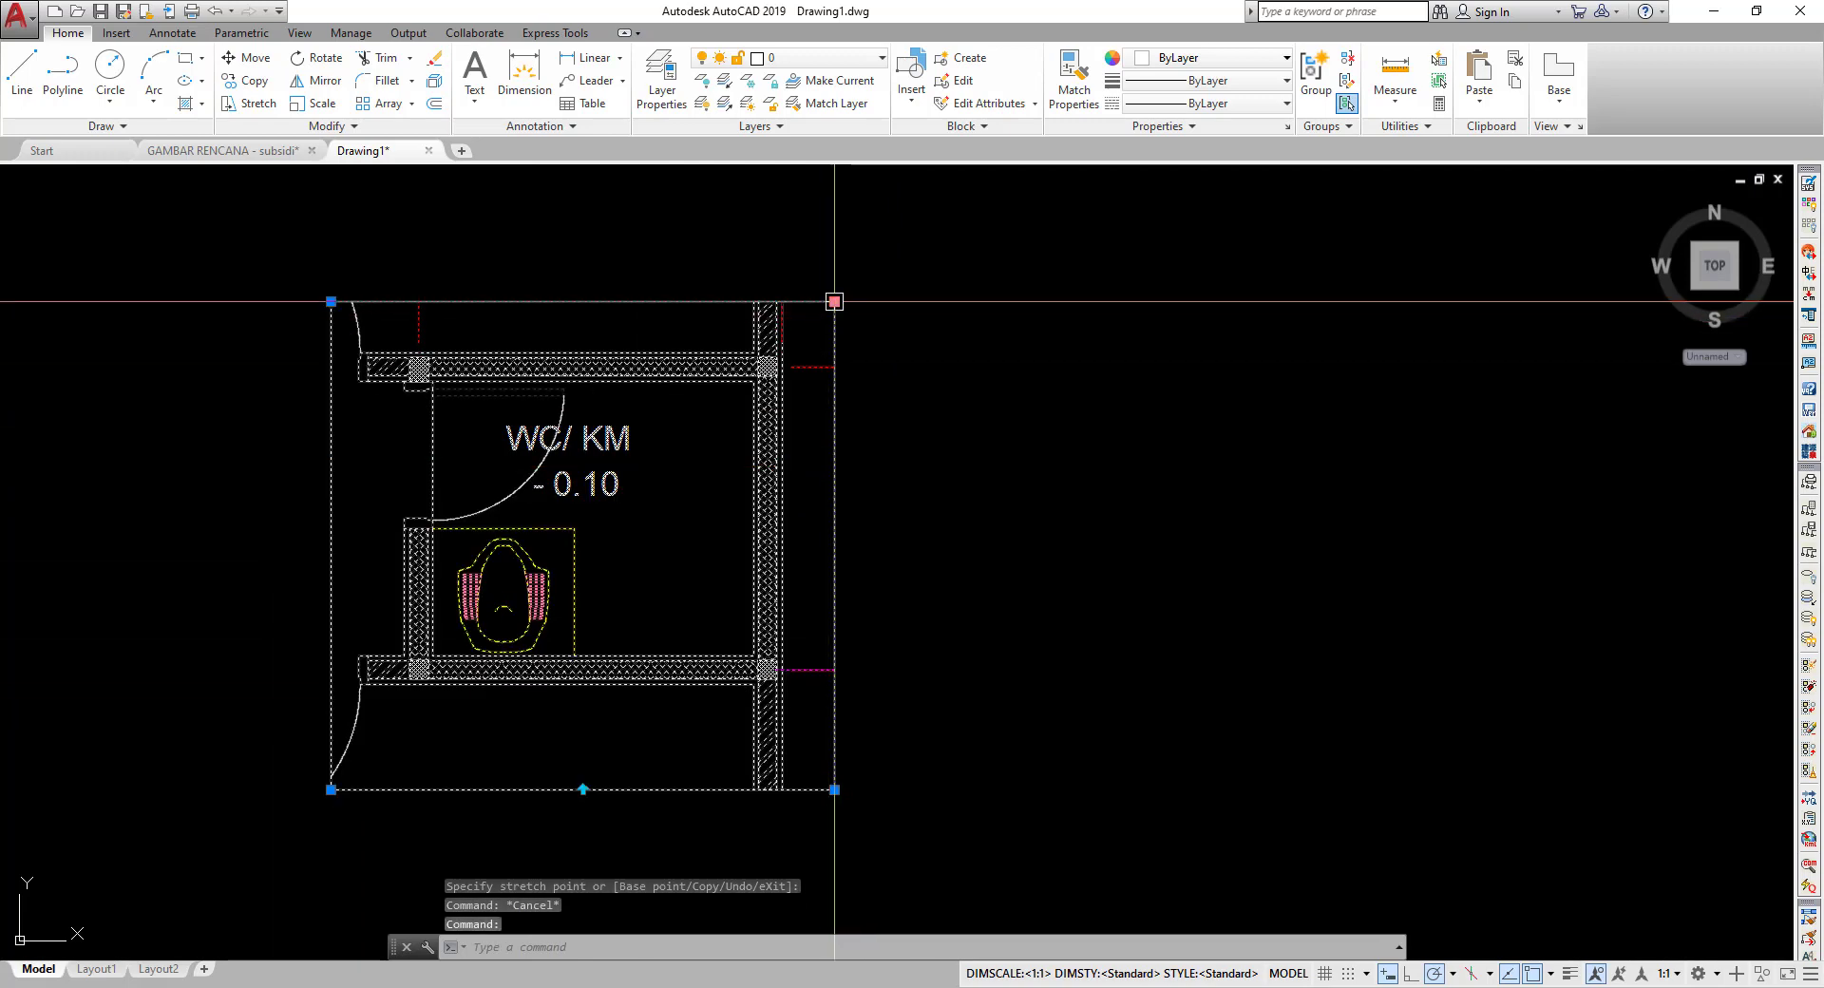
left_click(834, 301)
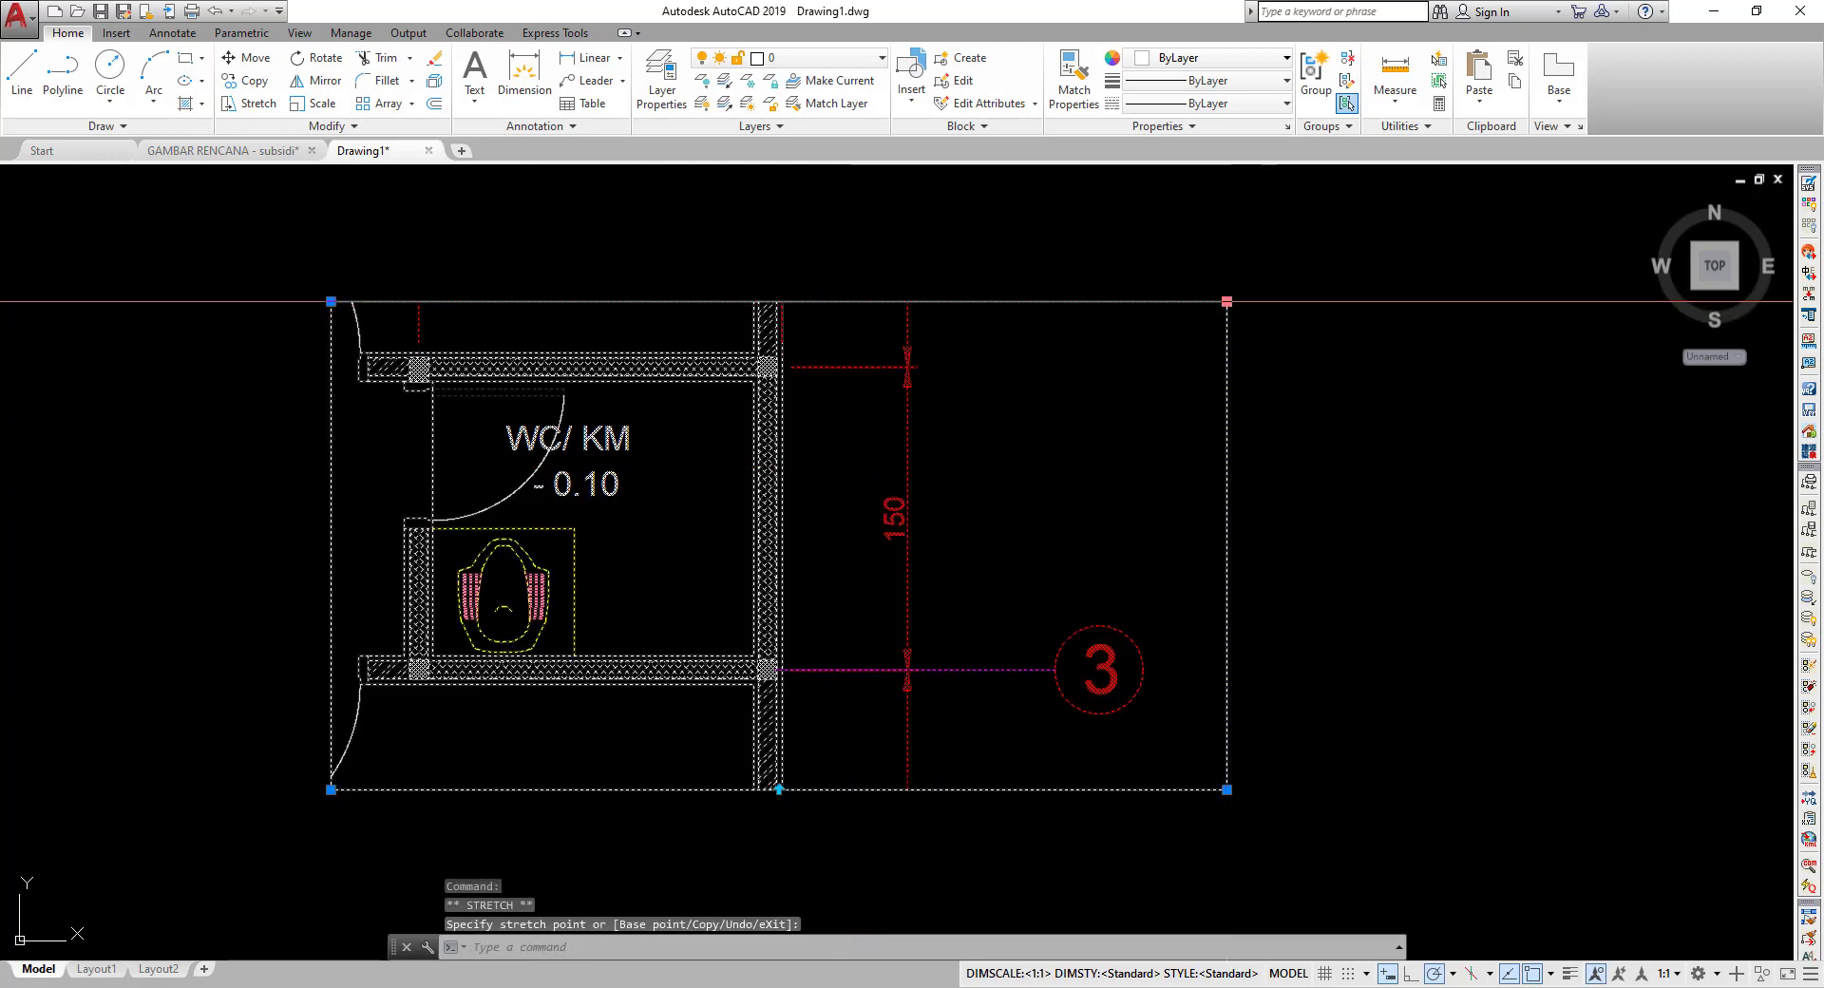
left_click(887, 302)
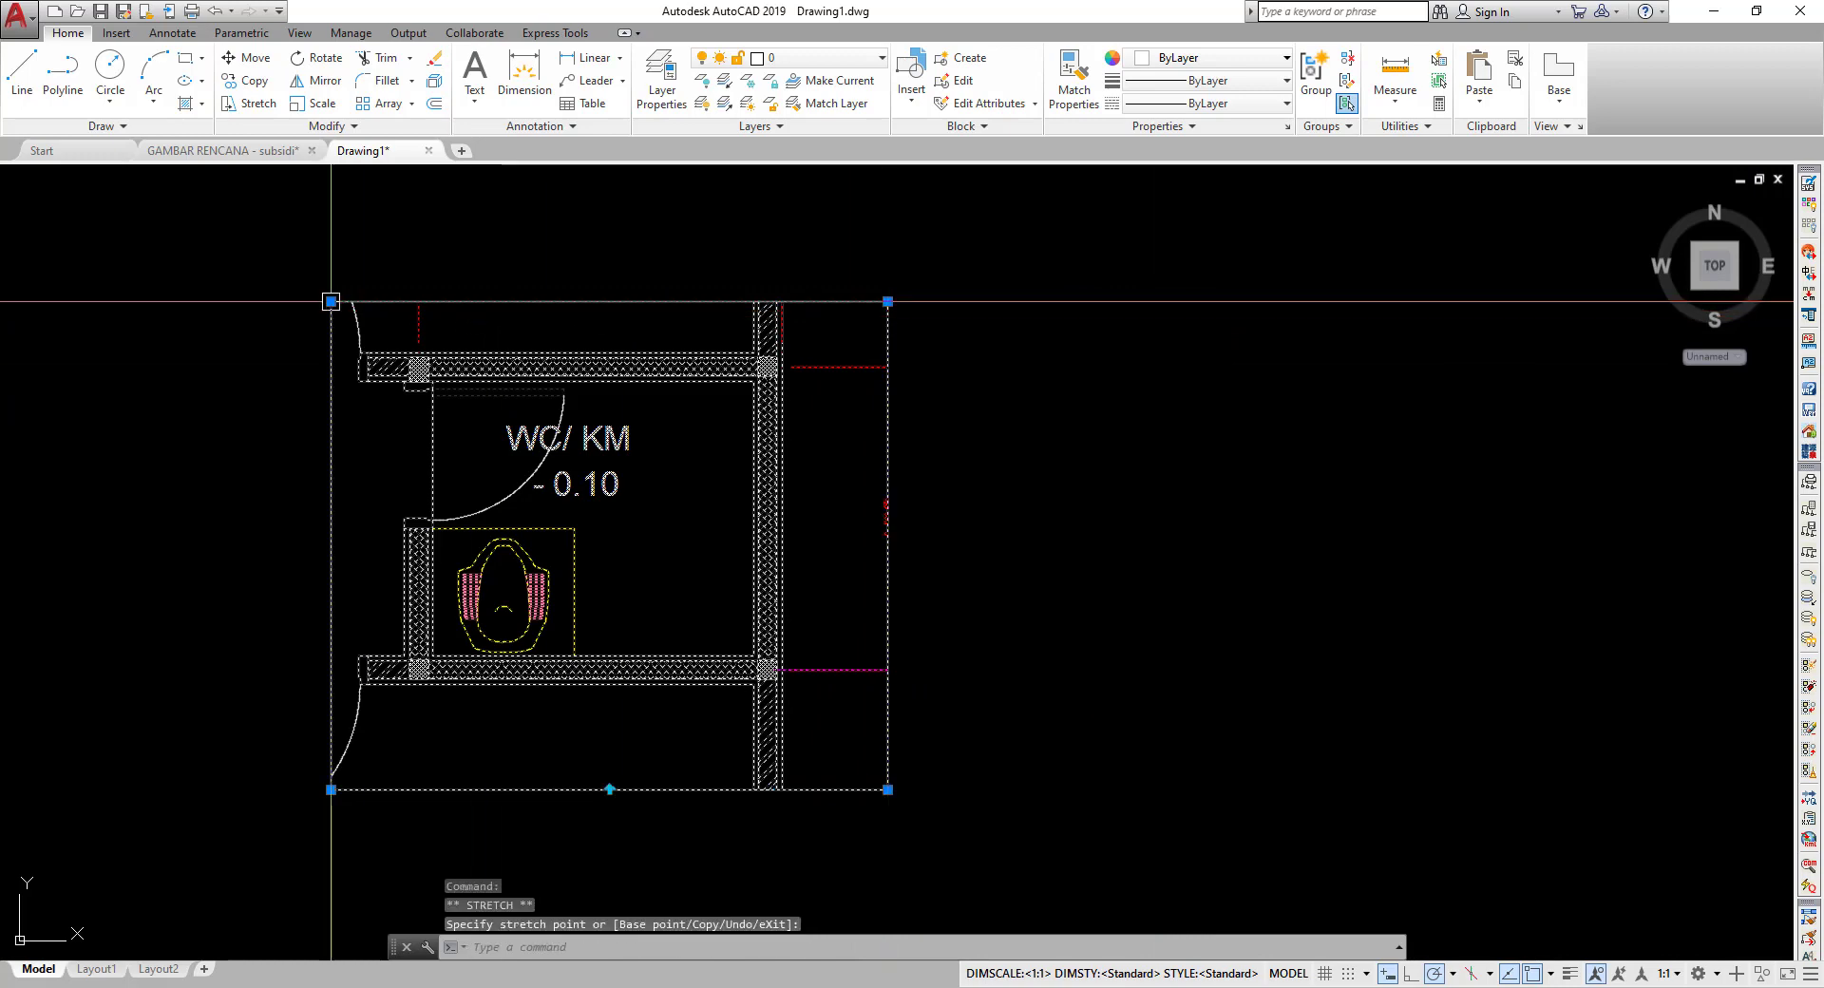
middle_click_drag(330, 301, 324, 438)
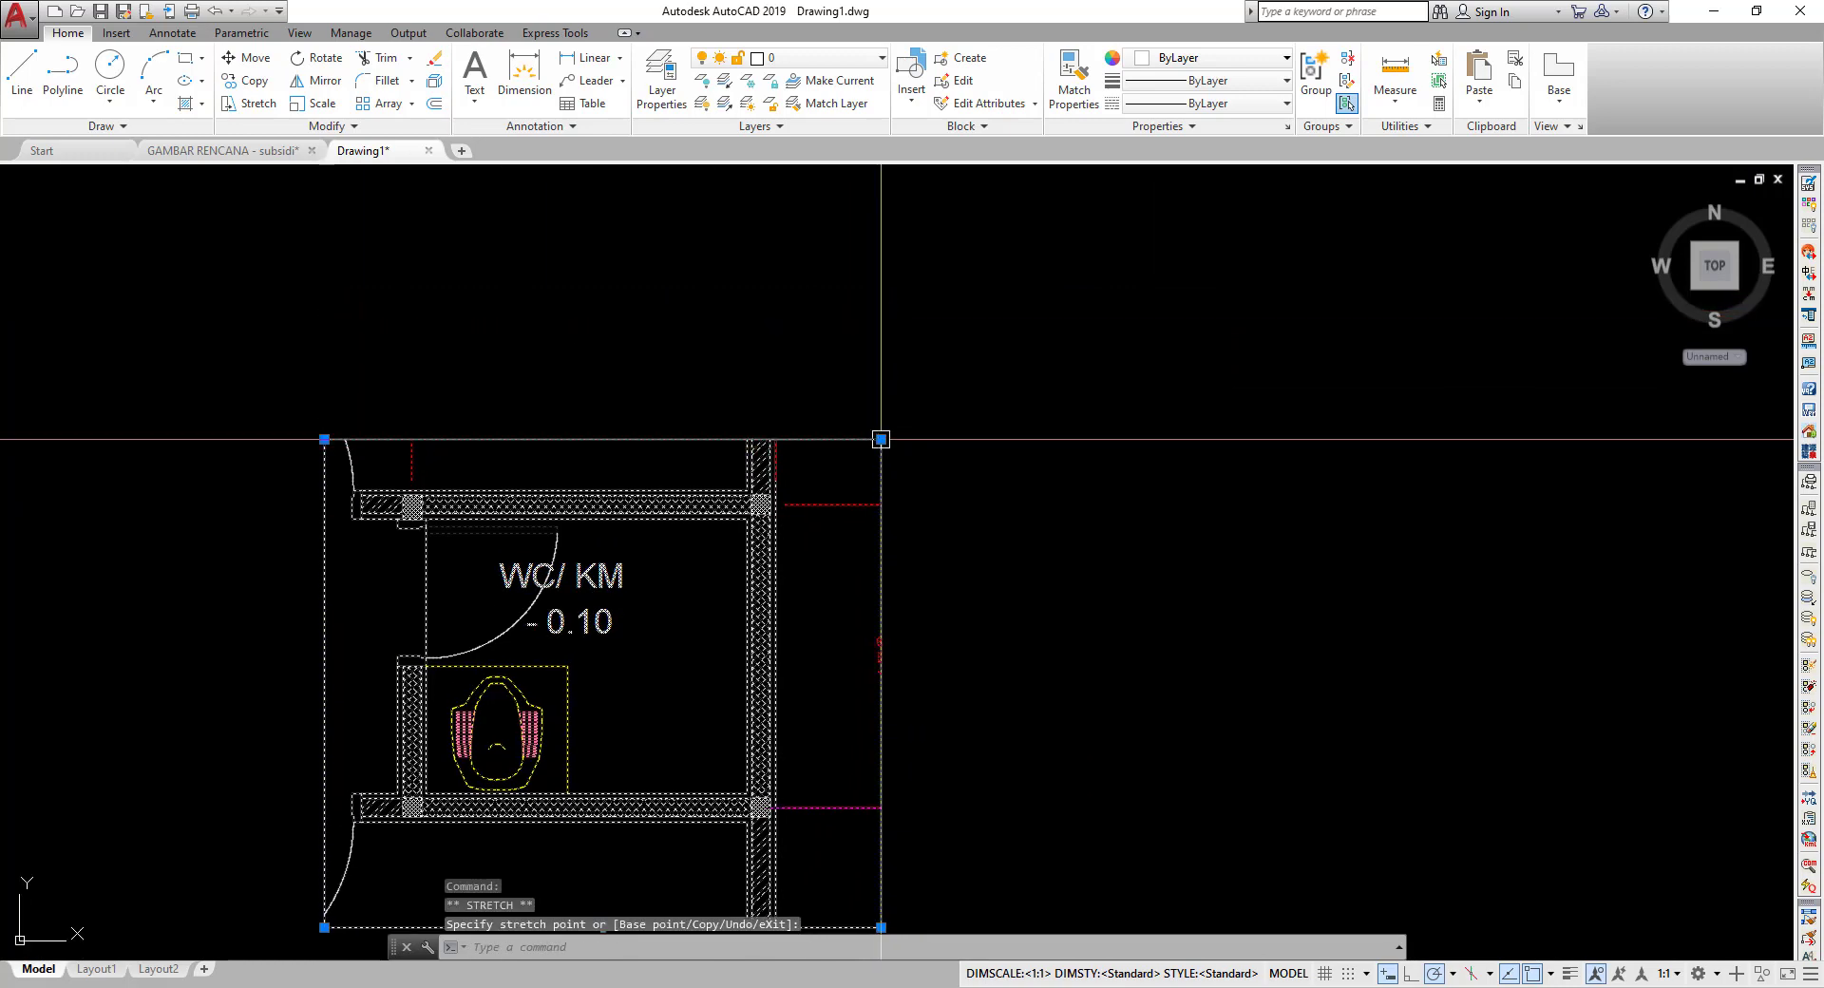
left_click(883, 481)
middle_click_drag(878, 590, 857, 412)
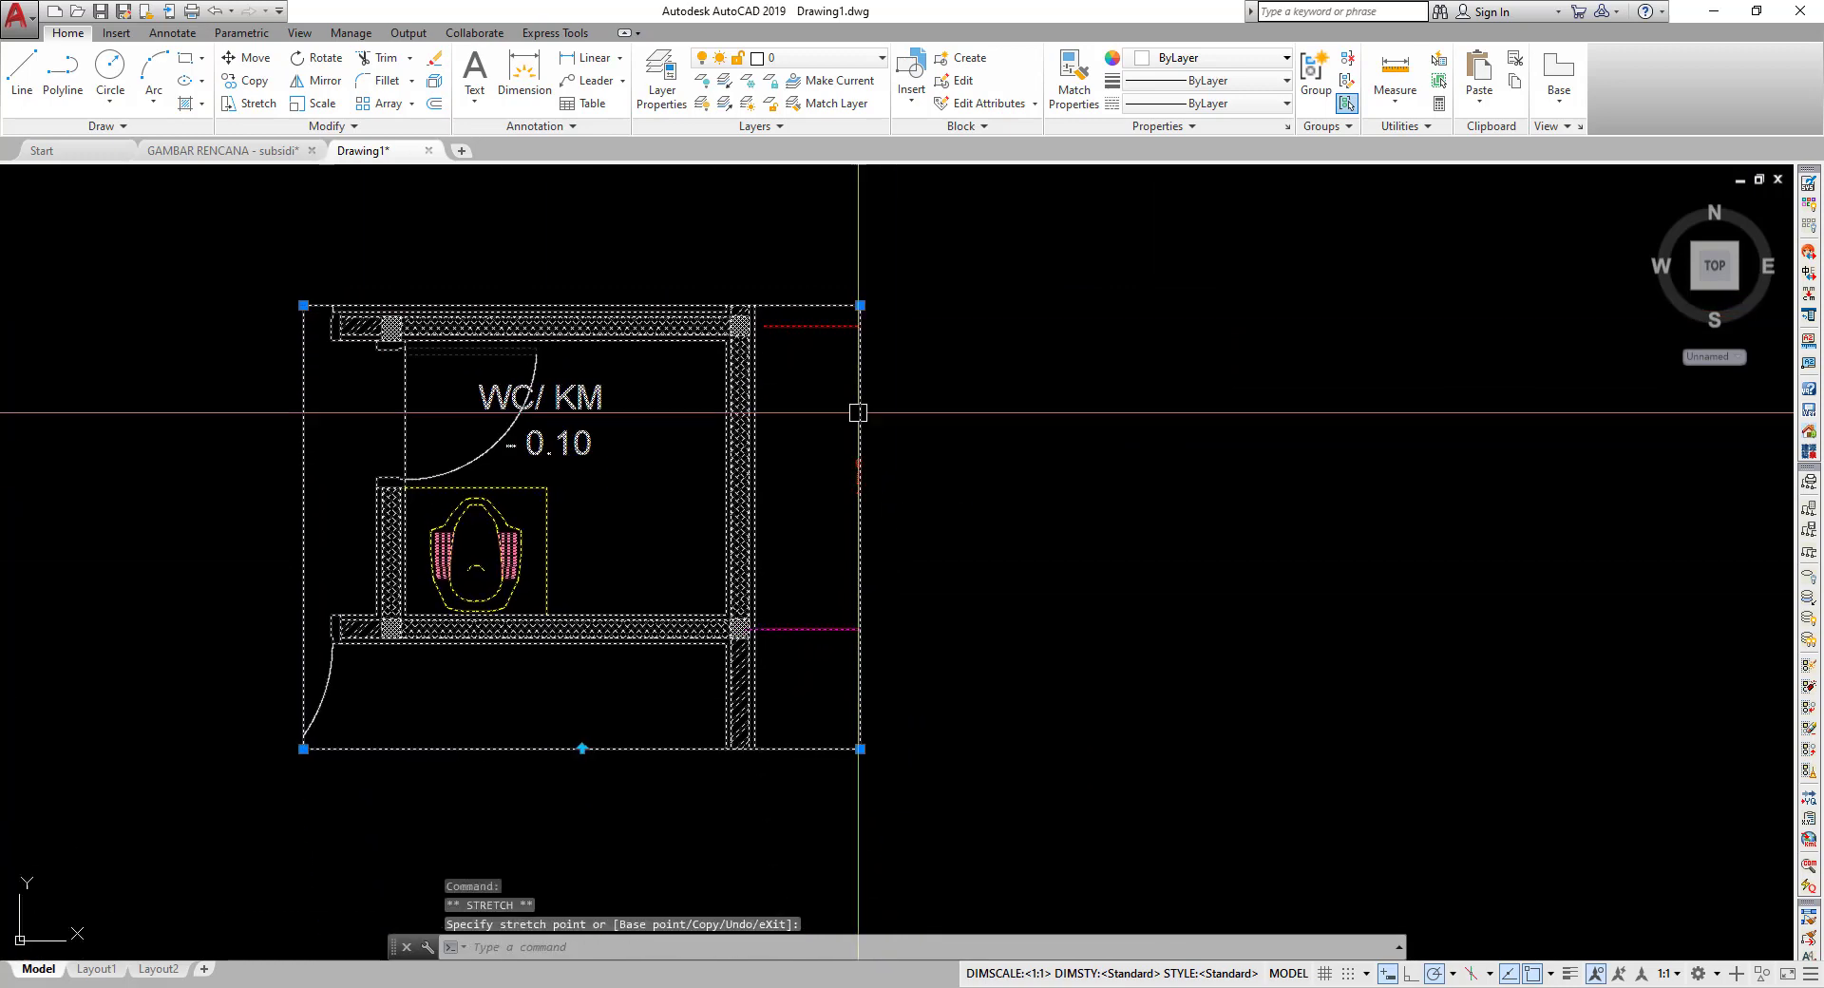
left_click(855, 648)
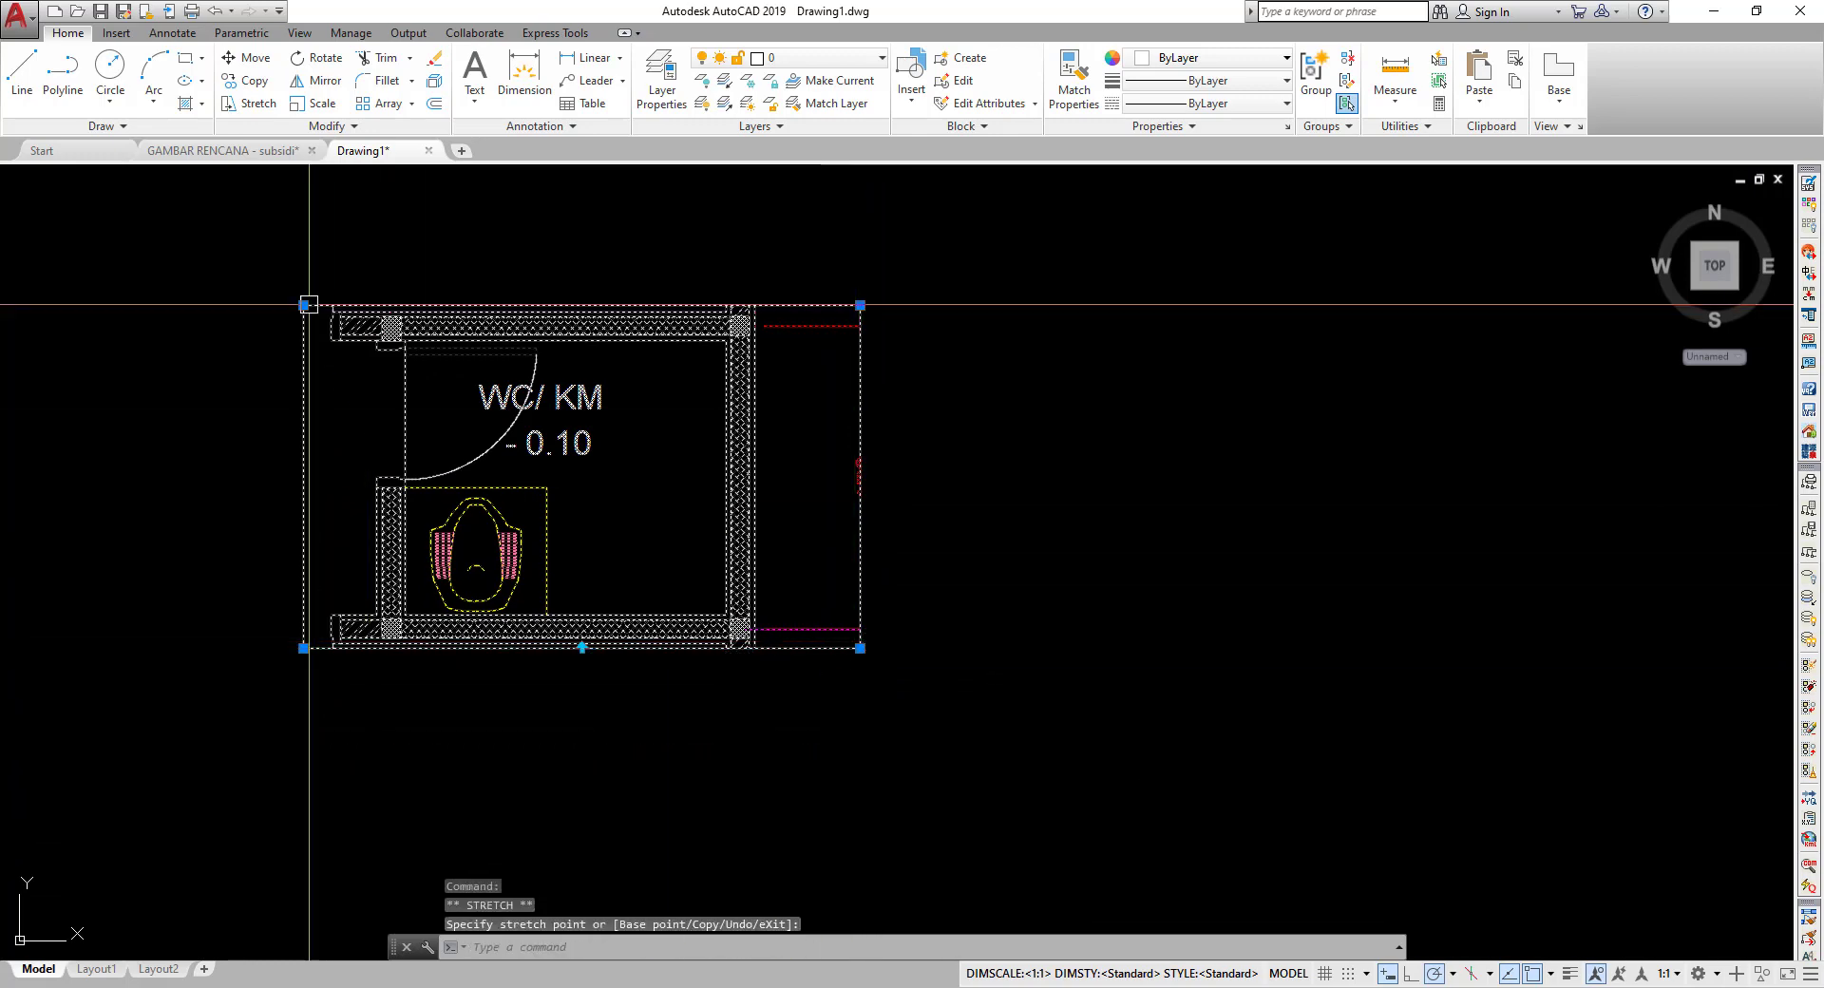
- Undo the last two frame changes and restretch the top-right clip corner to the room's wall
scroll(418, 422, "down", 5)
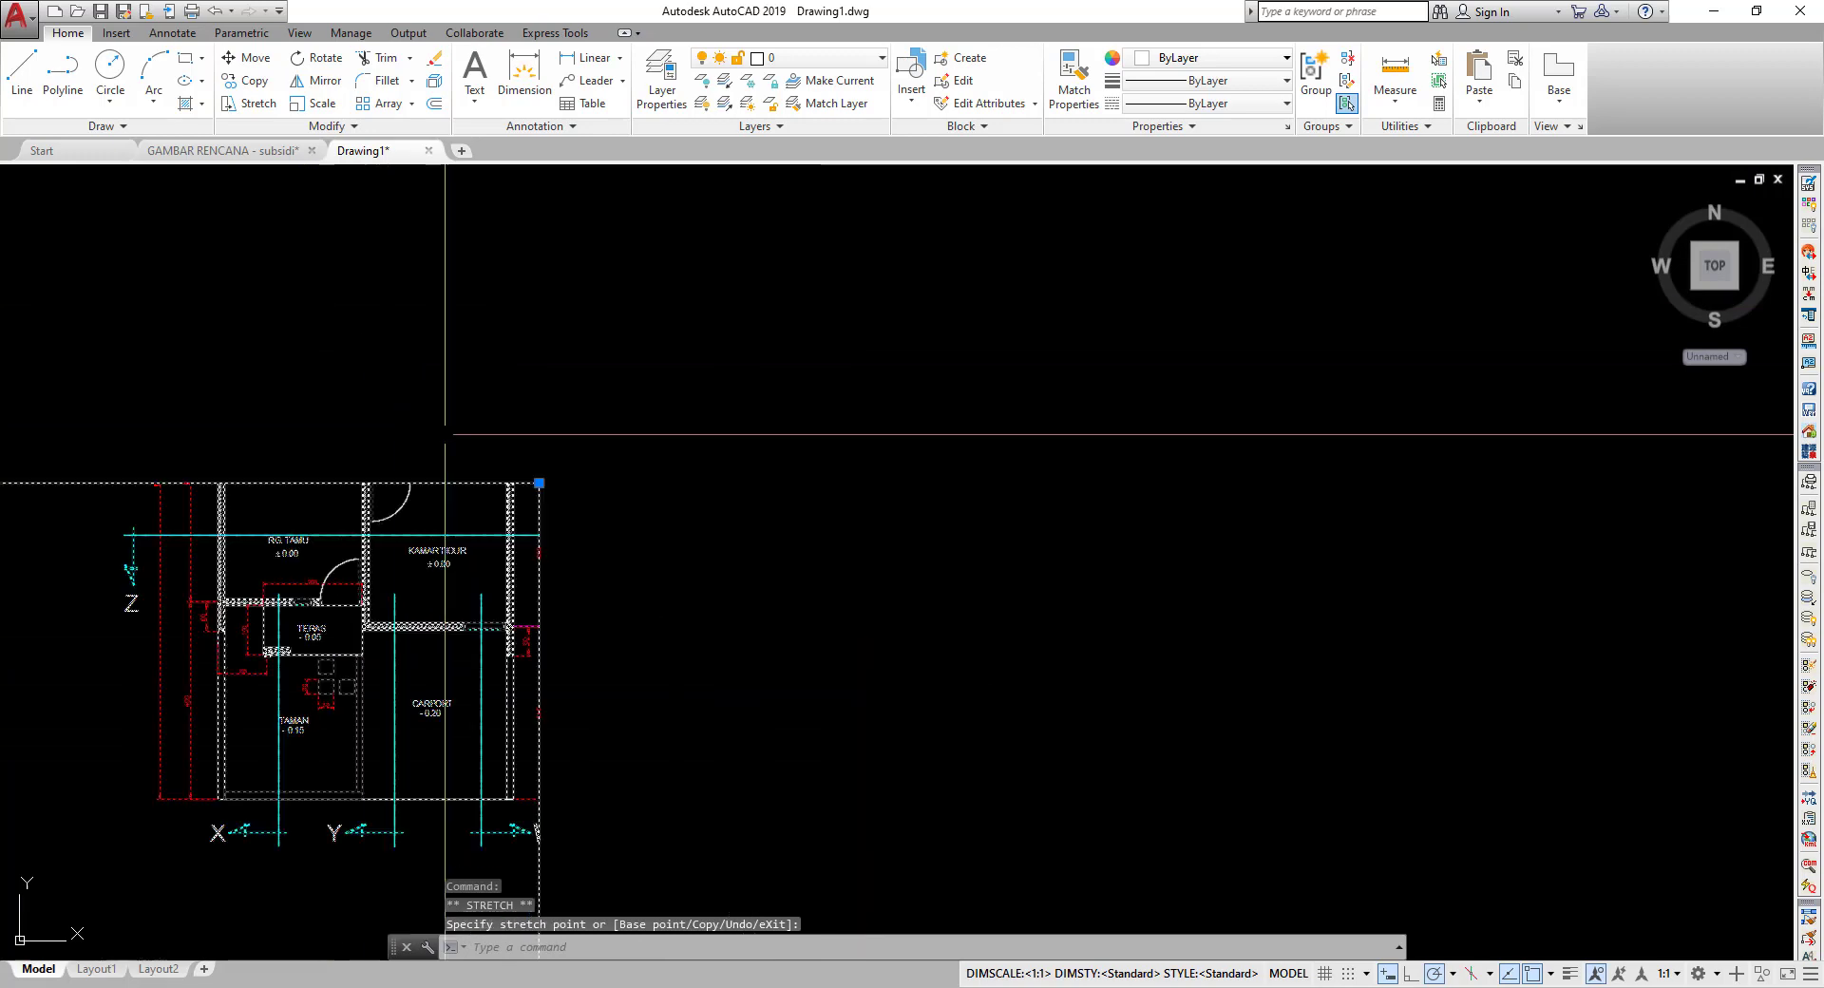
key("ctrl+z")
scroll(550, 504, "down", 3)
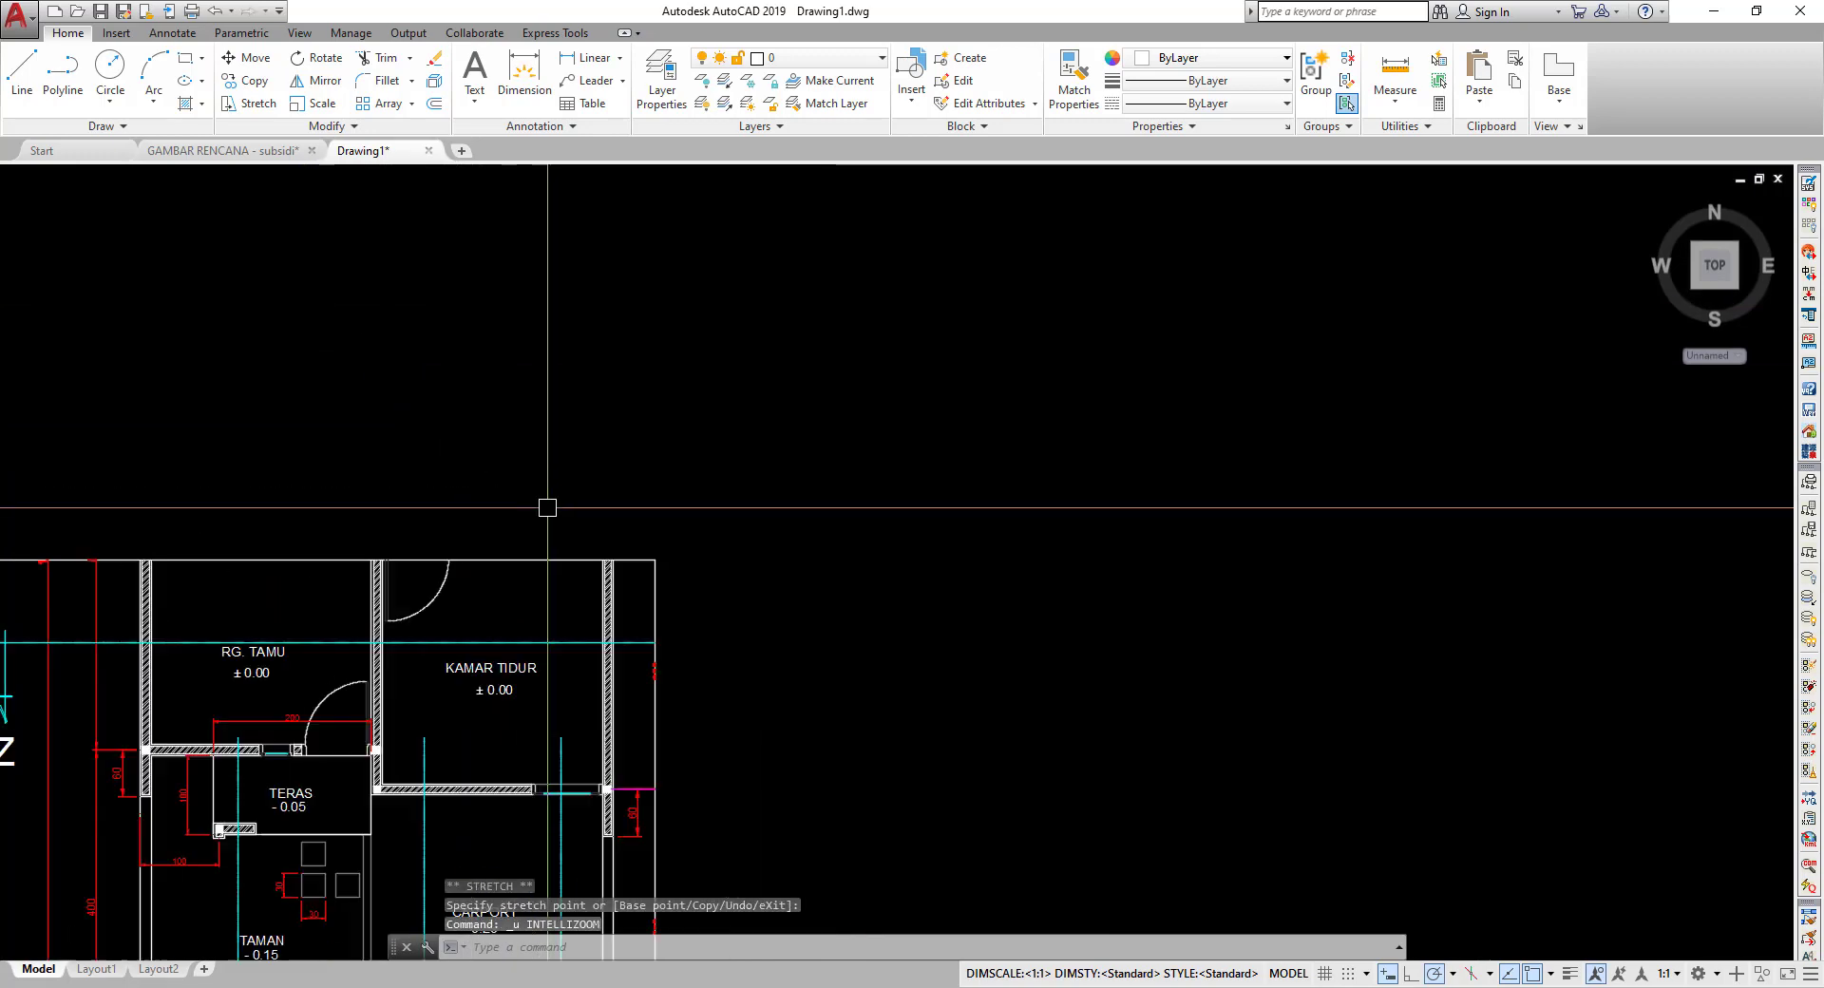
key("ctrl+z")
key("ctrl+z")
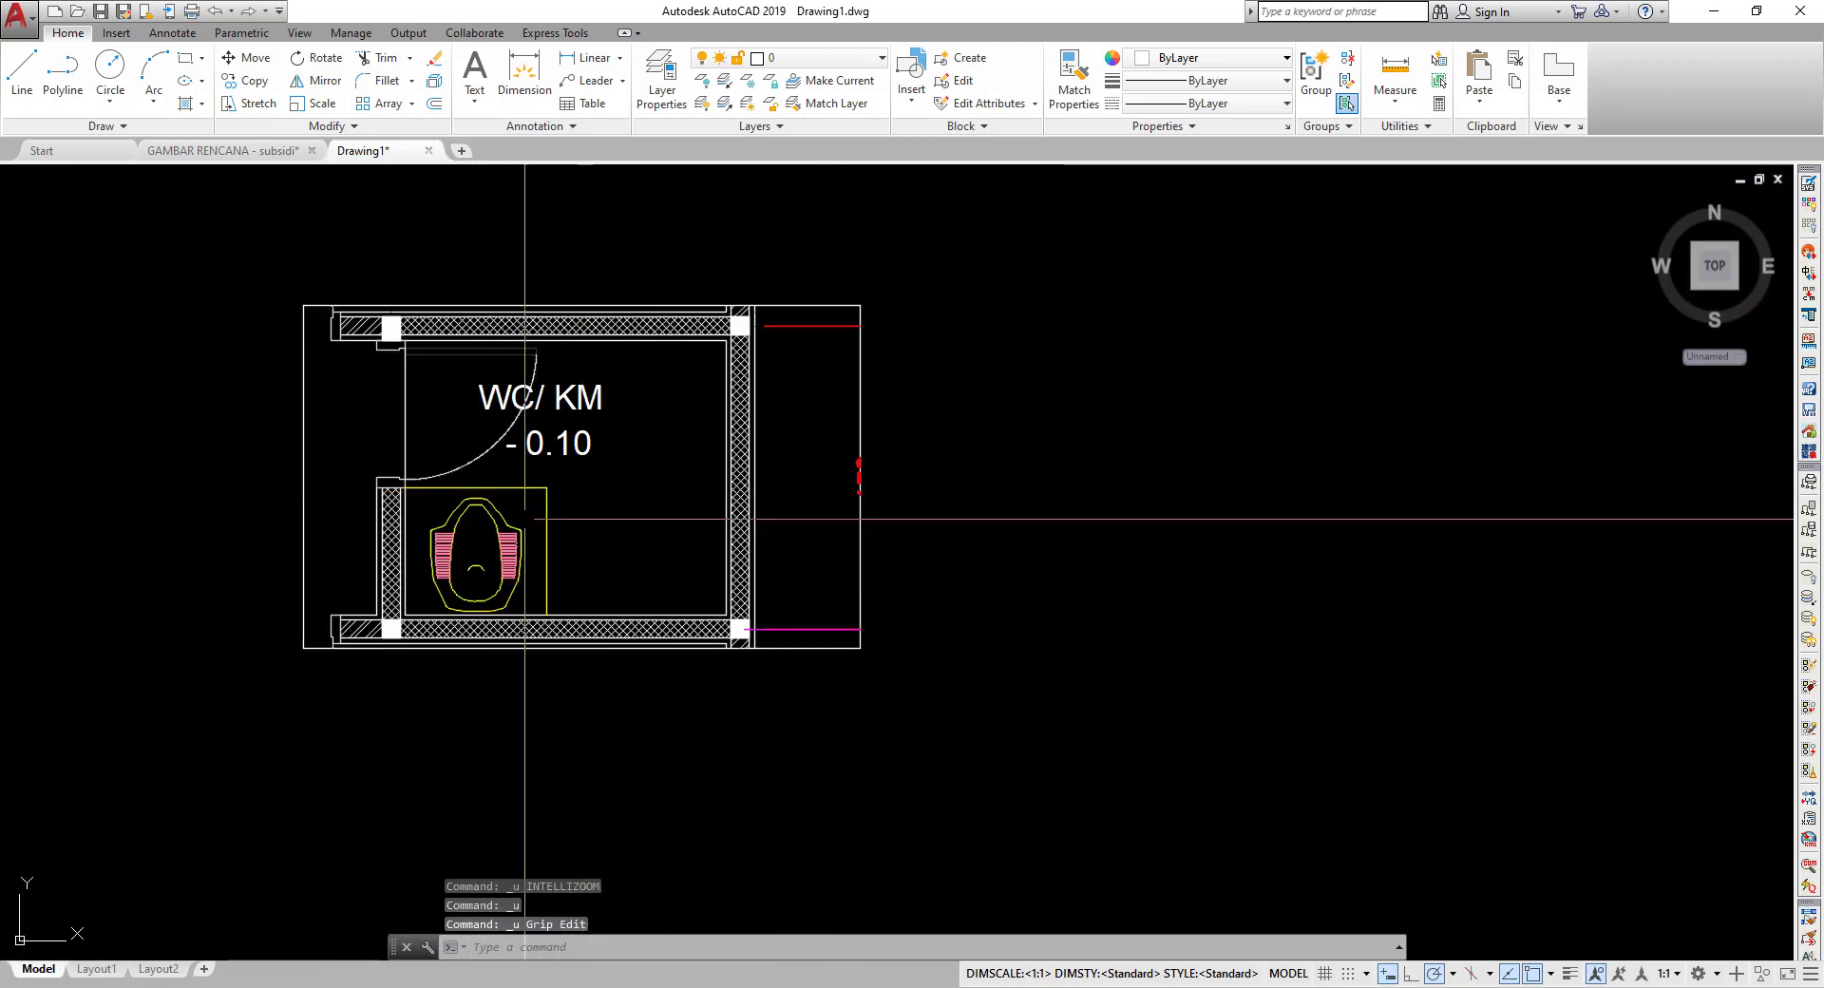
middle_click_drag(831, 399, 810, 549)
left_click(827, 562)
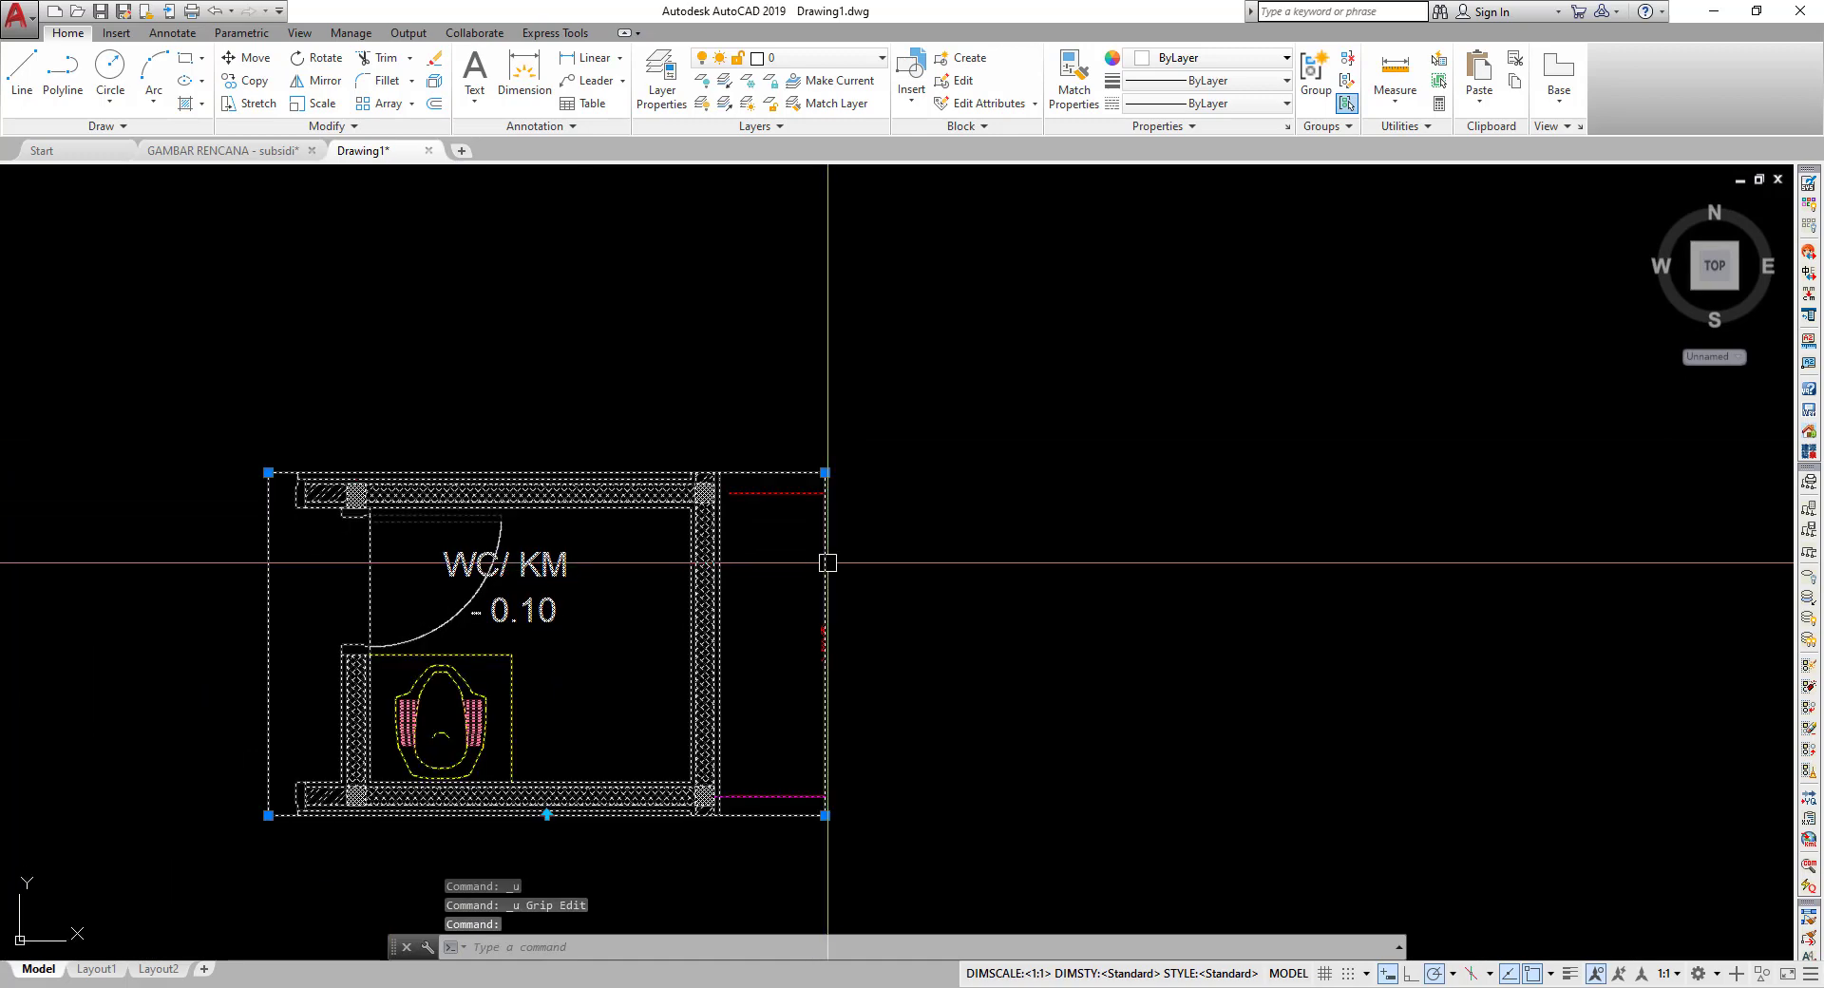
left_click(824, 472)
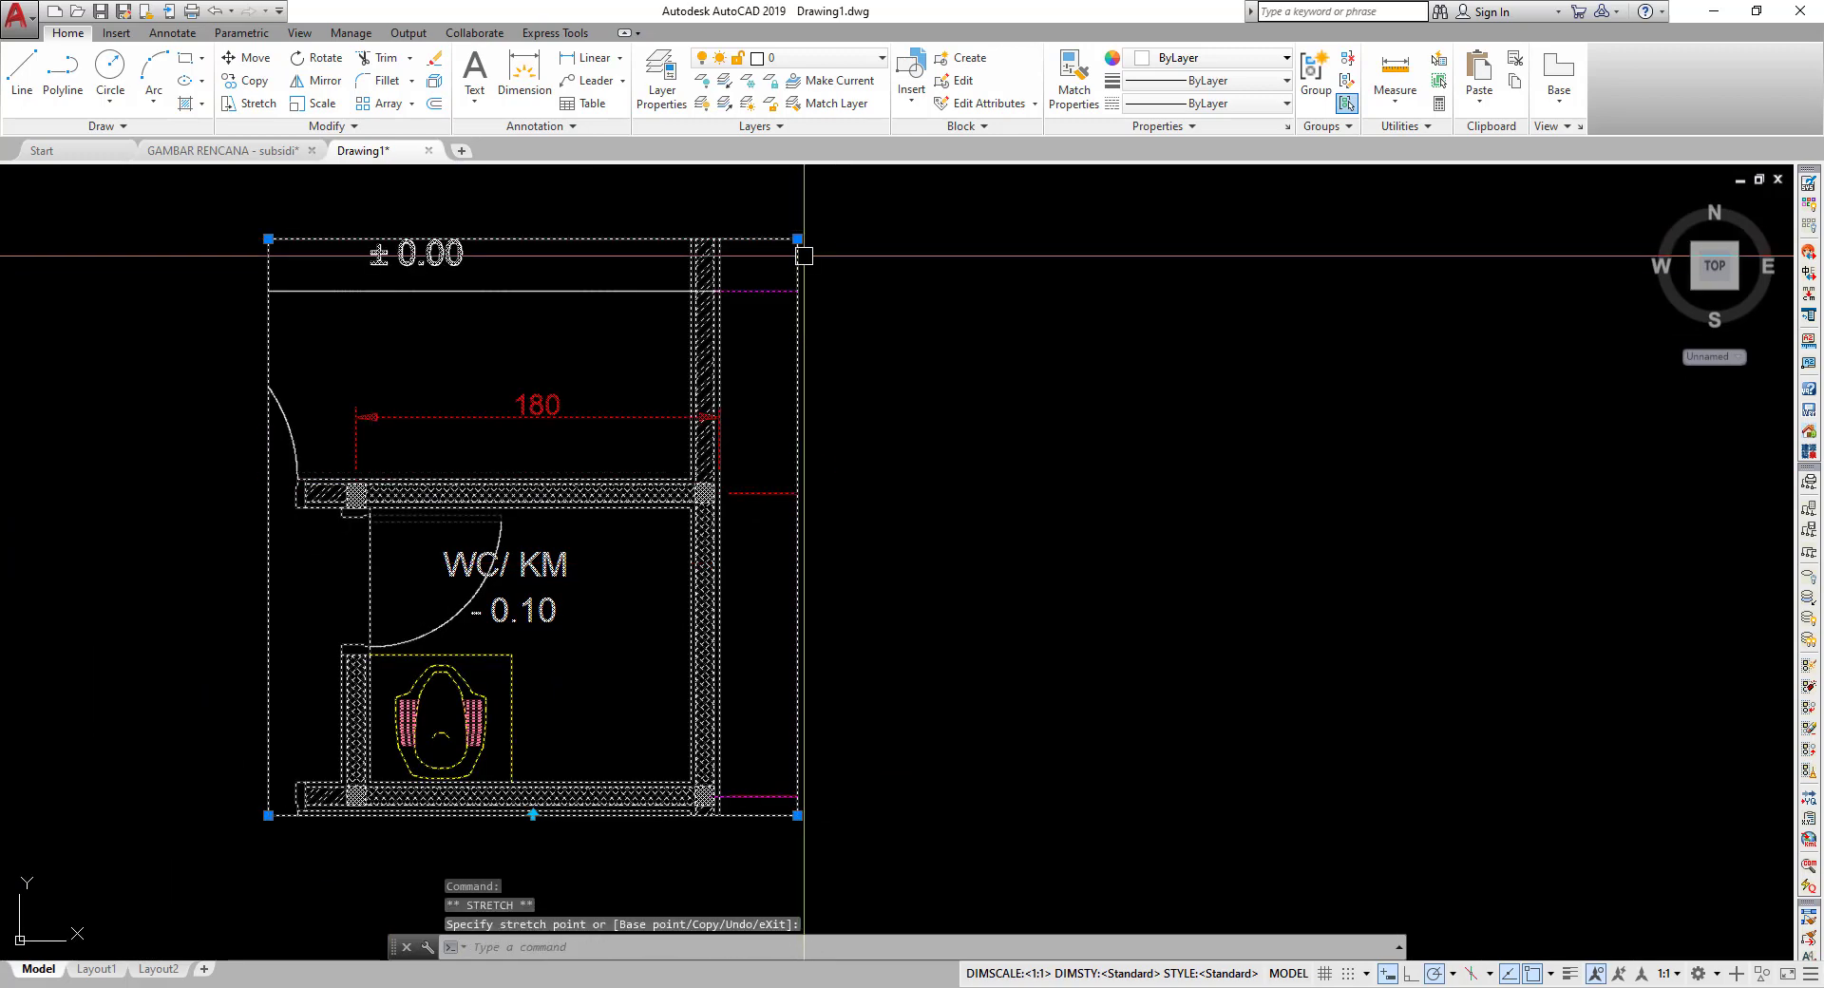
middle_click_drag(803, 255, 804, 347)
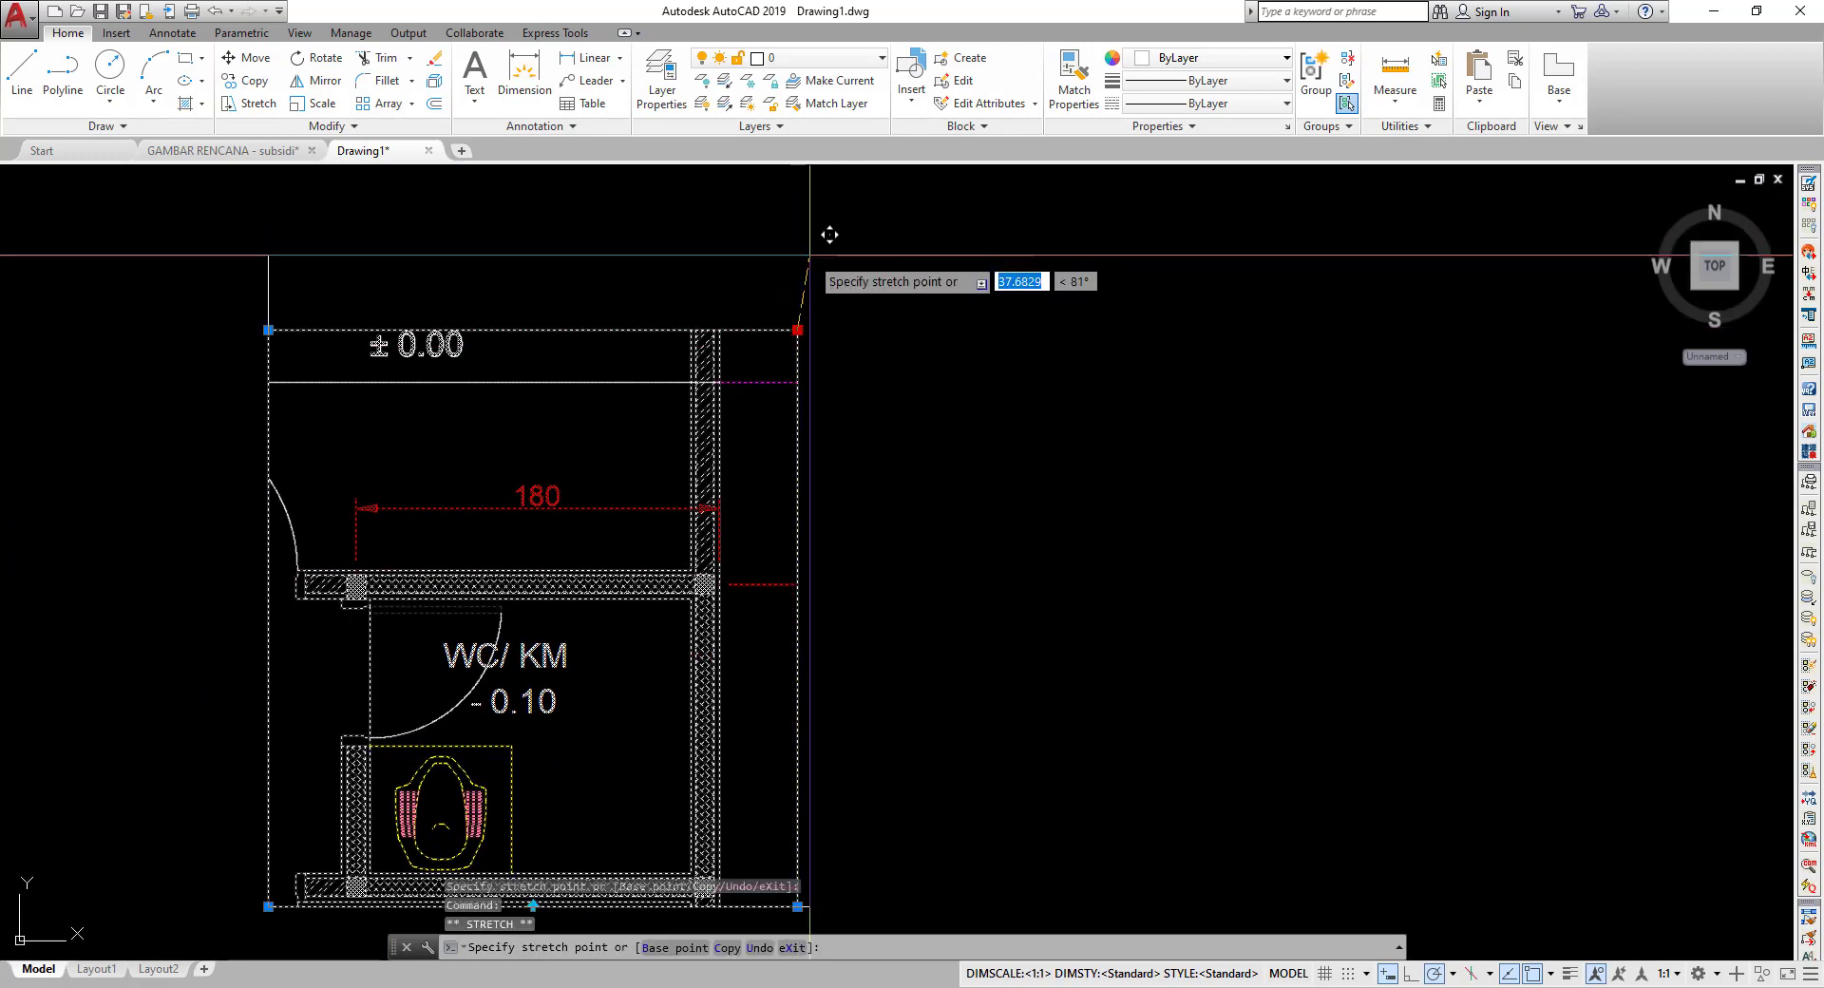
left_click(809, 255)
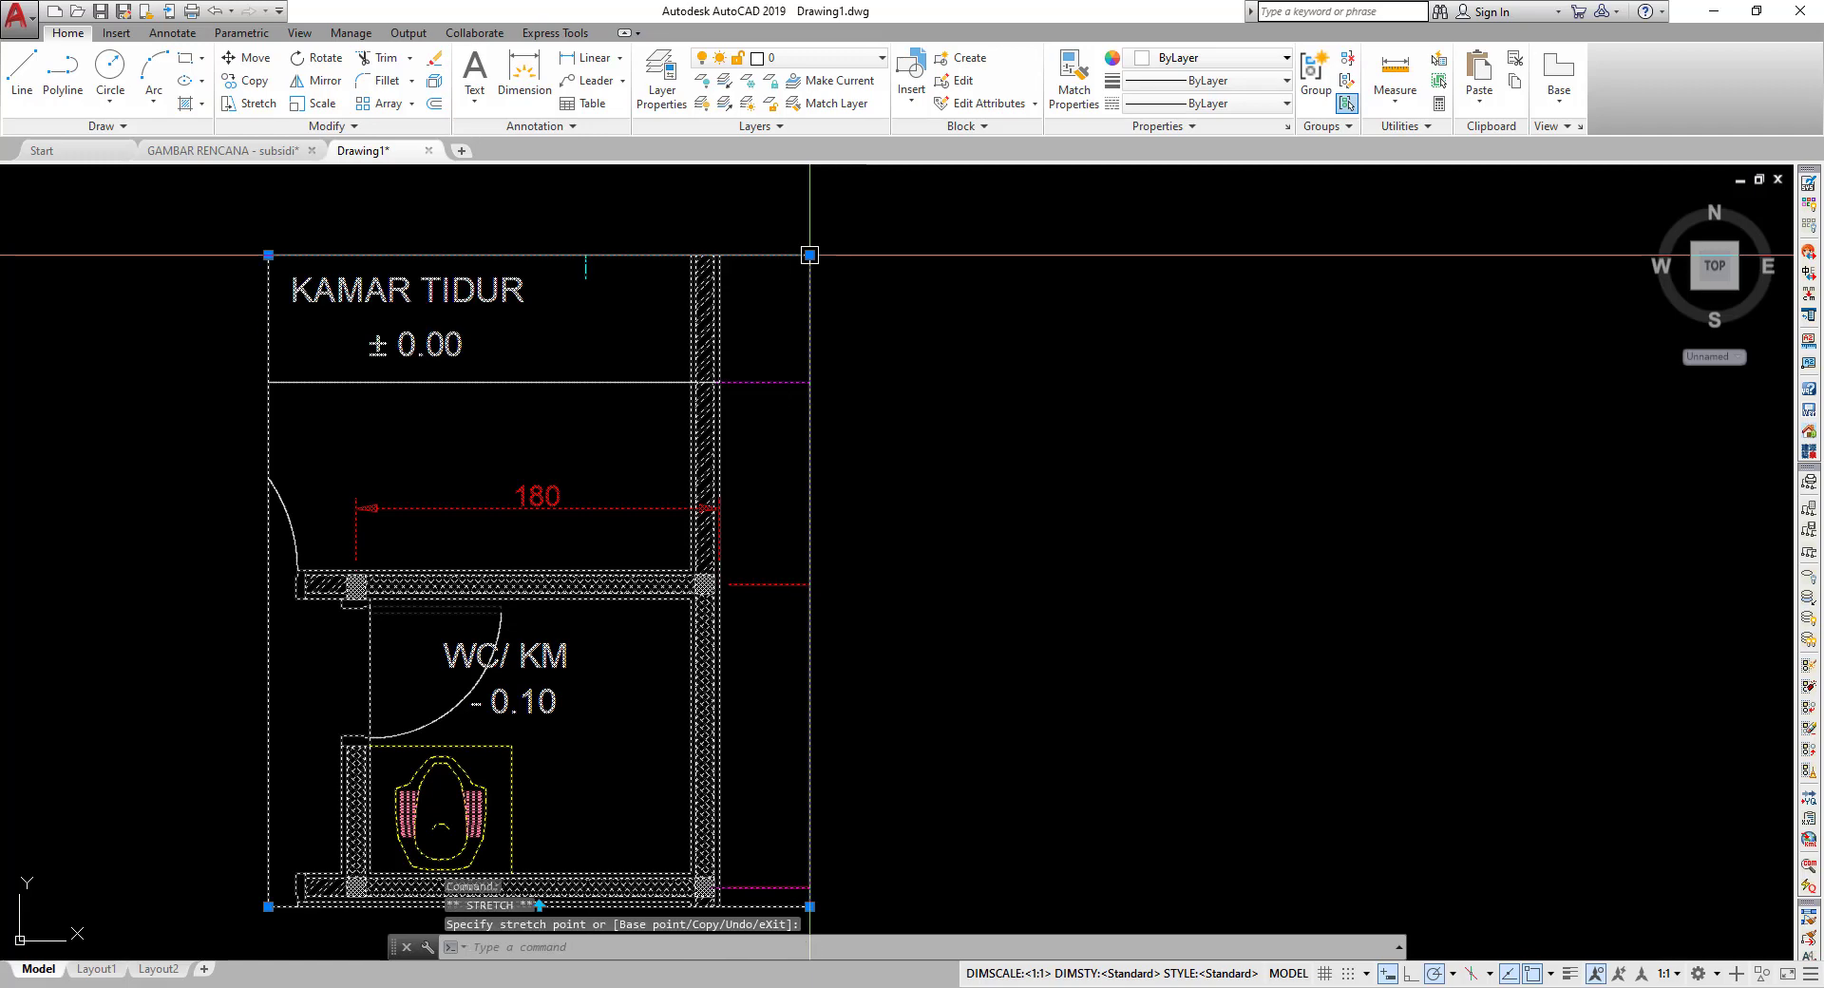
left_click(810, 547)
middle_click_drag(809, 548, 810, 477)
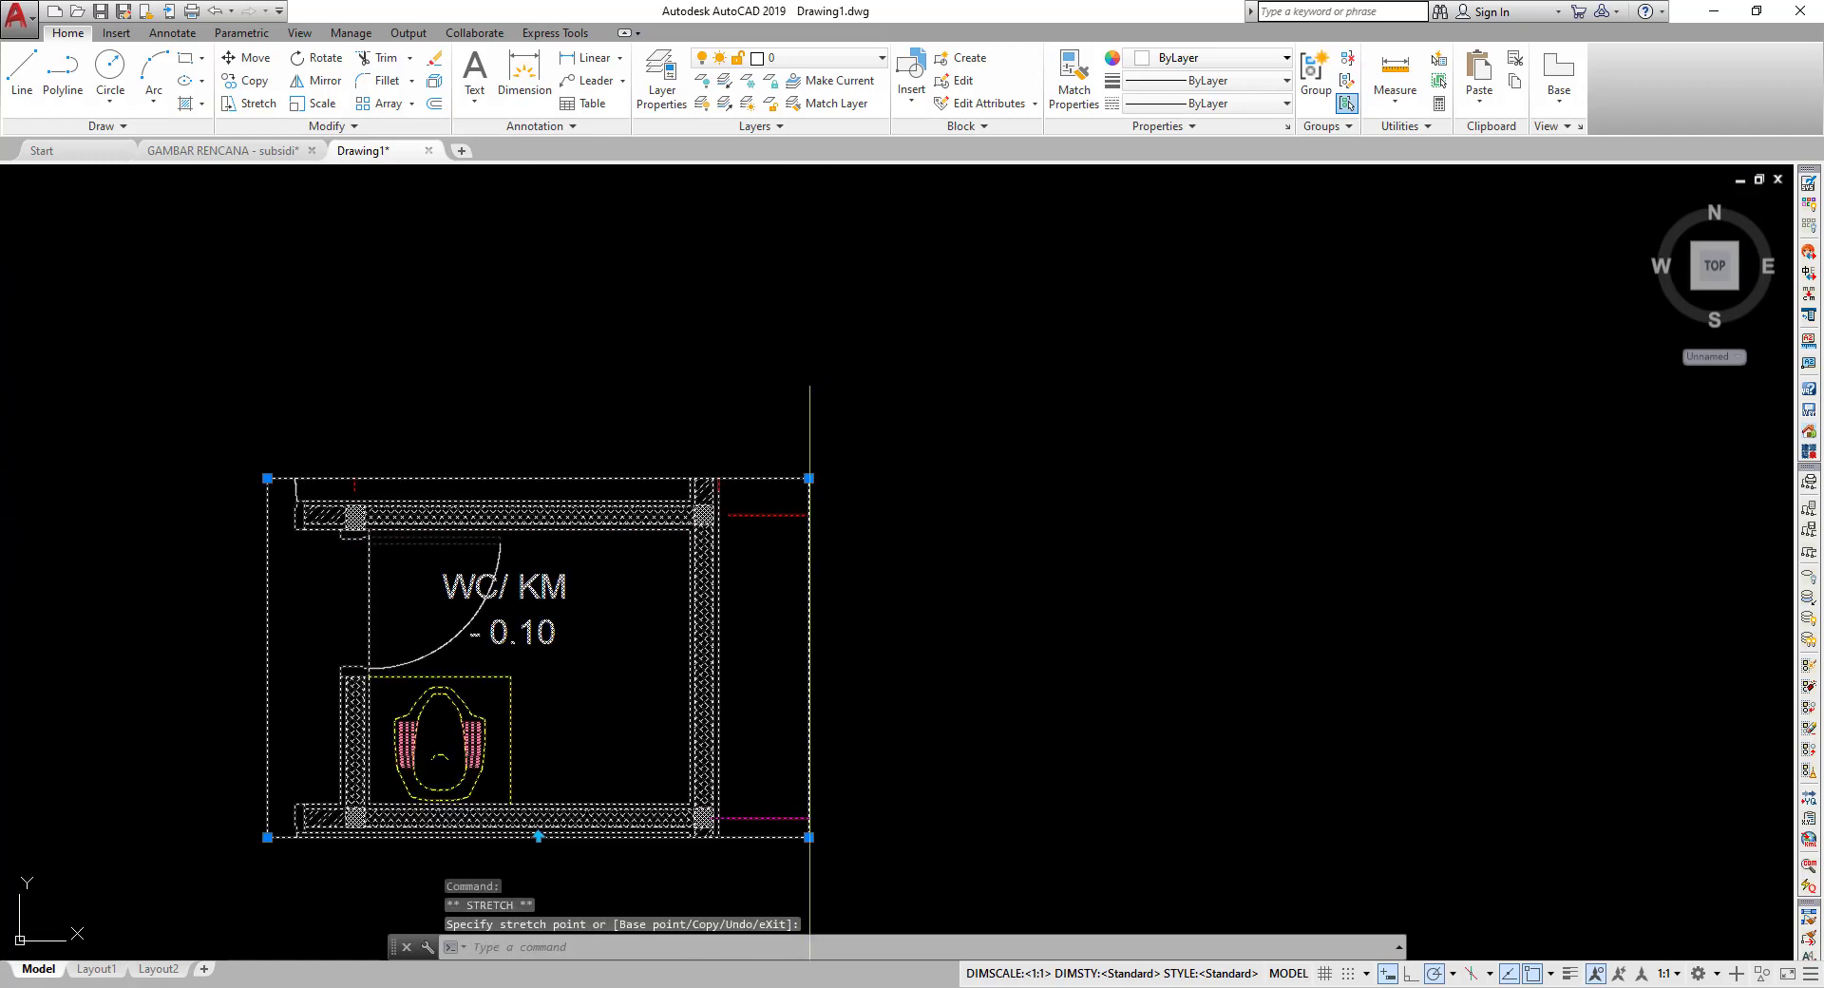
left_click(810, 478)
left_click(745, 480)
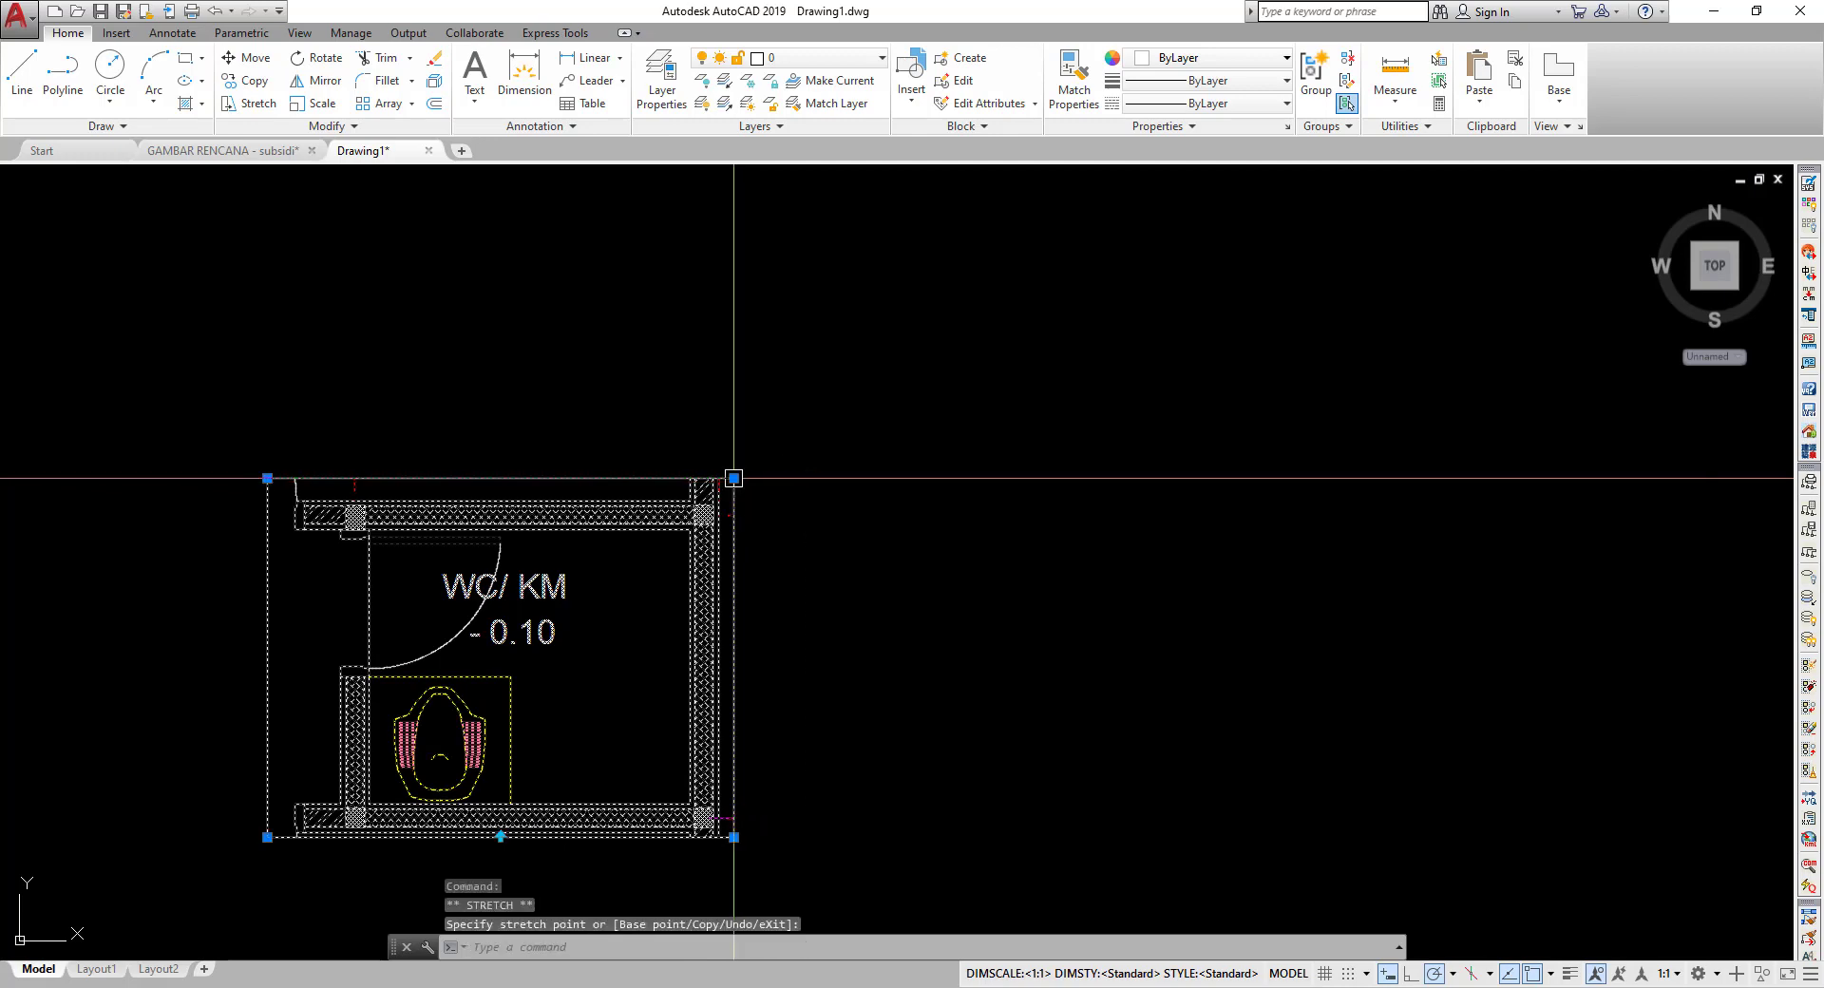
middle_click_drag(744, 480, 802, 376)
scroll(364, 373, "up", 3)
- Tighten the top-left clip corner, clear the selection and centre the WC detail
left_click(396, 304)
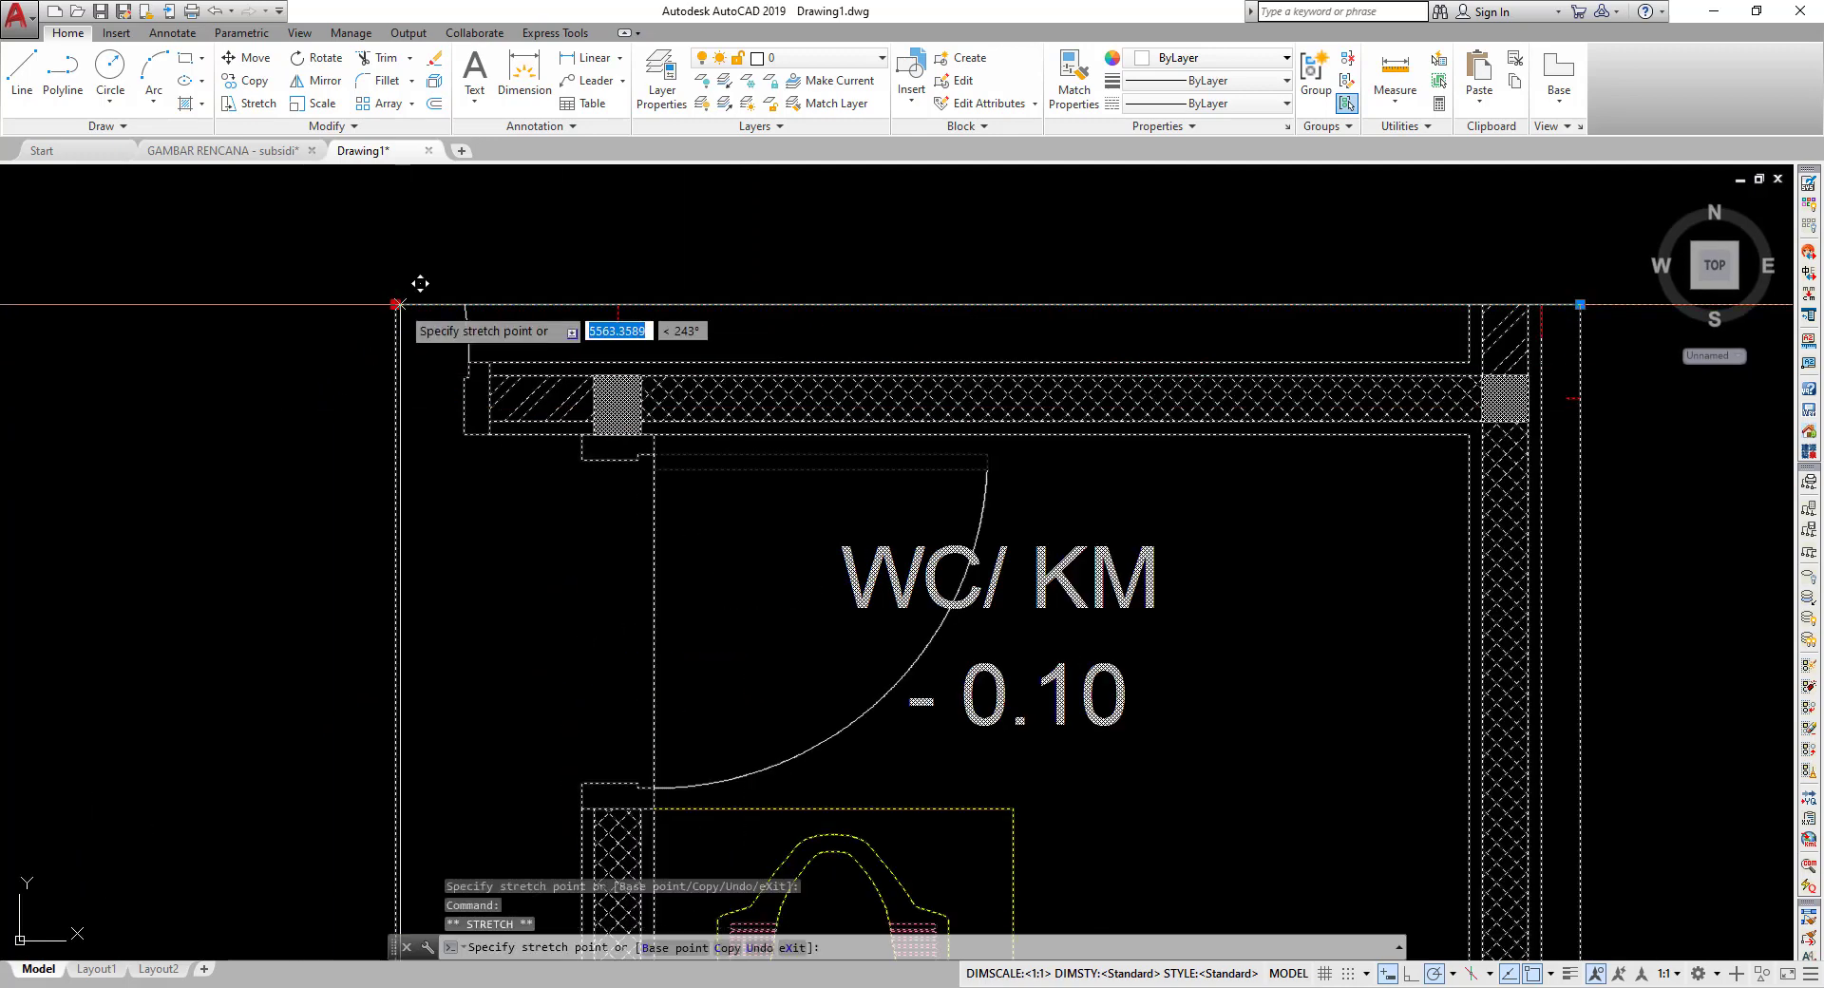
left_click(425, 304)
scroll(651, 488, "down", 5)
scroll(562, 479, "up", 1)
scroll(852, 528, "up", 2)
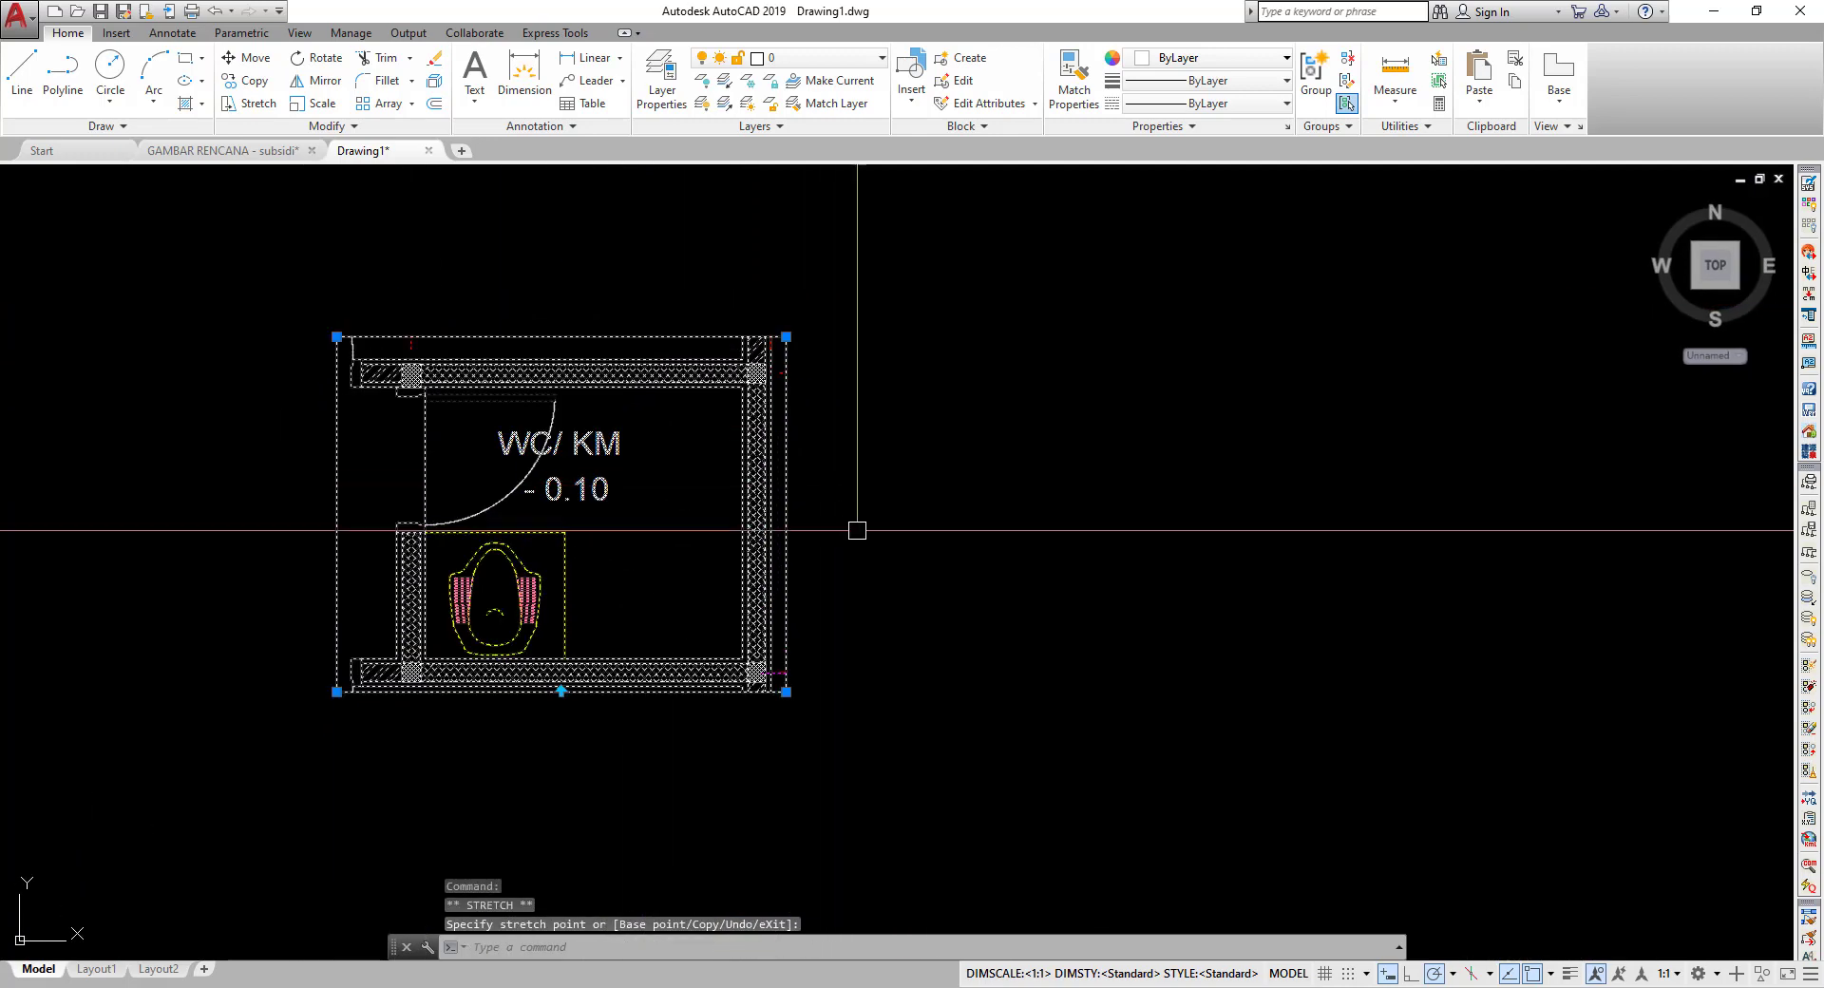
key("Escape")
scroll(722, 391, "up", 2)
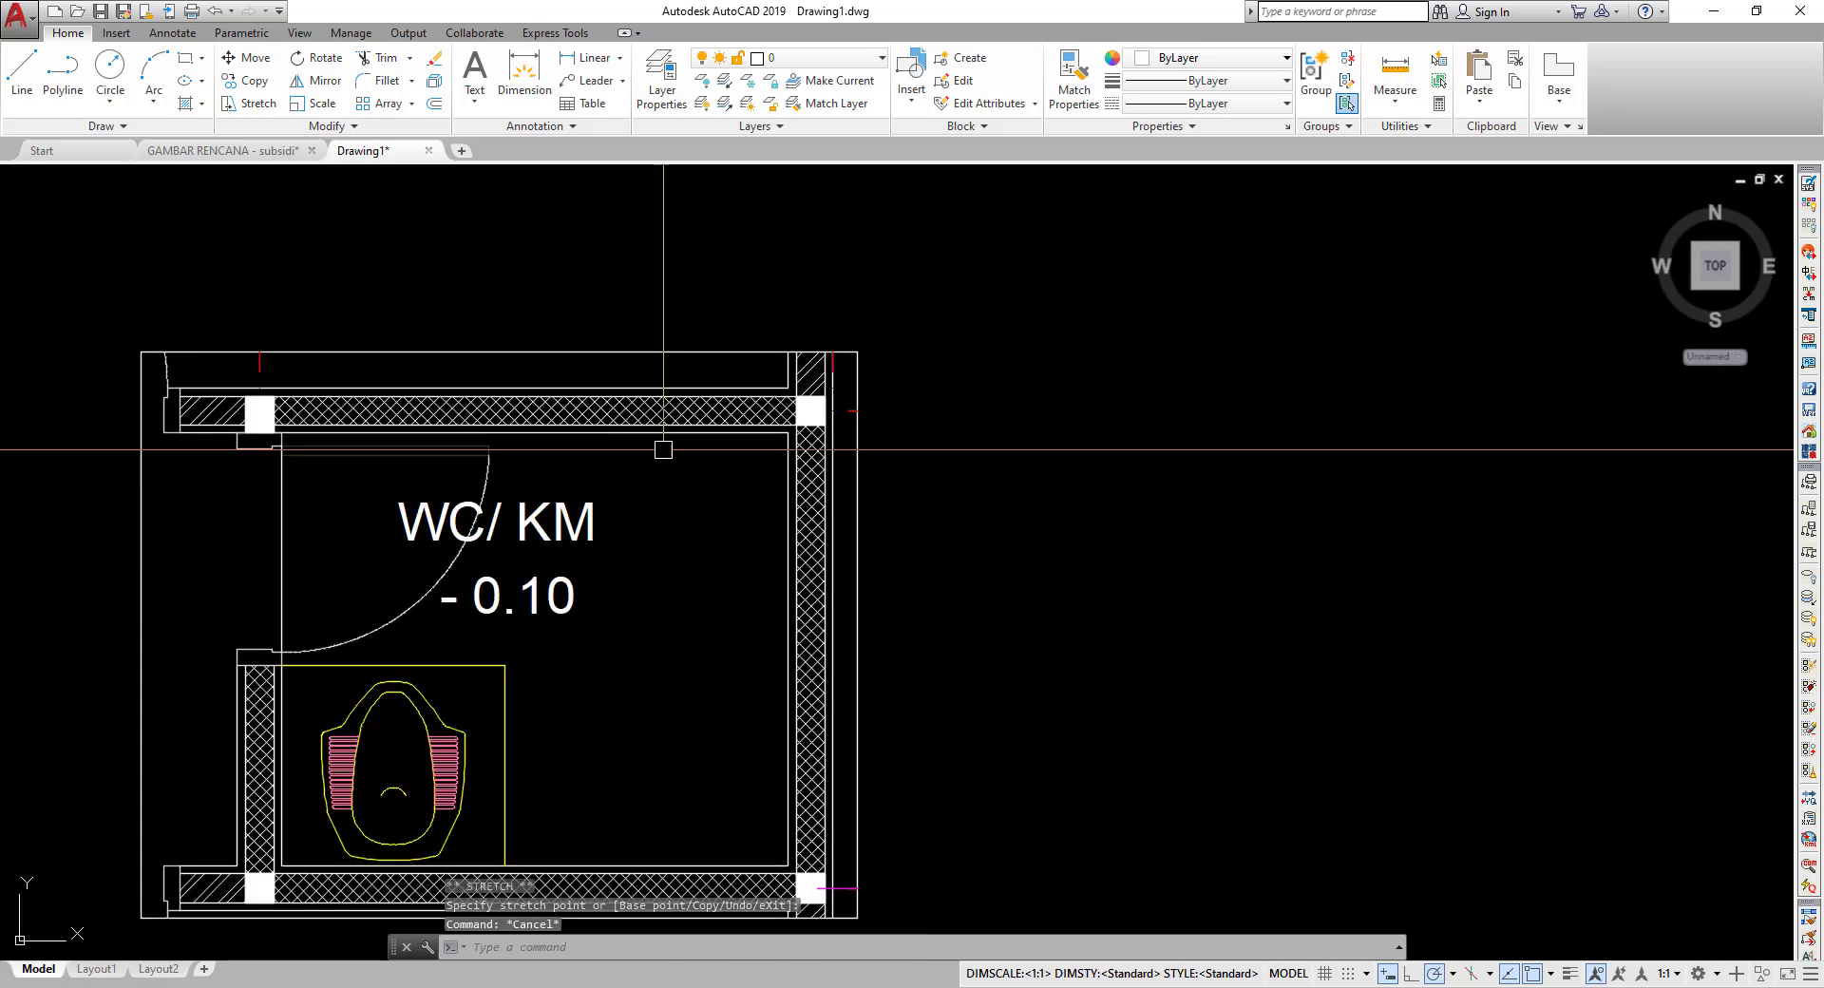
scroll(697, 398, "down", 3)
key("Escape")
scroll(665, 408, "up", 1)
middle_click_drag(671, 544, 422, 567)
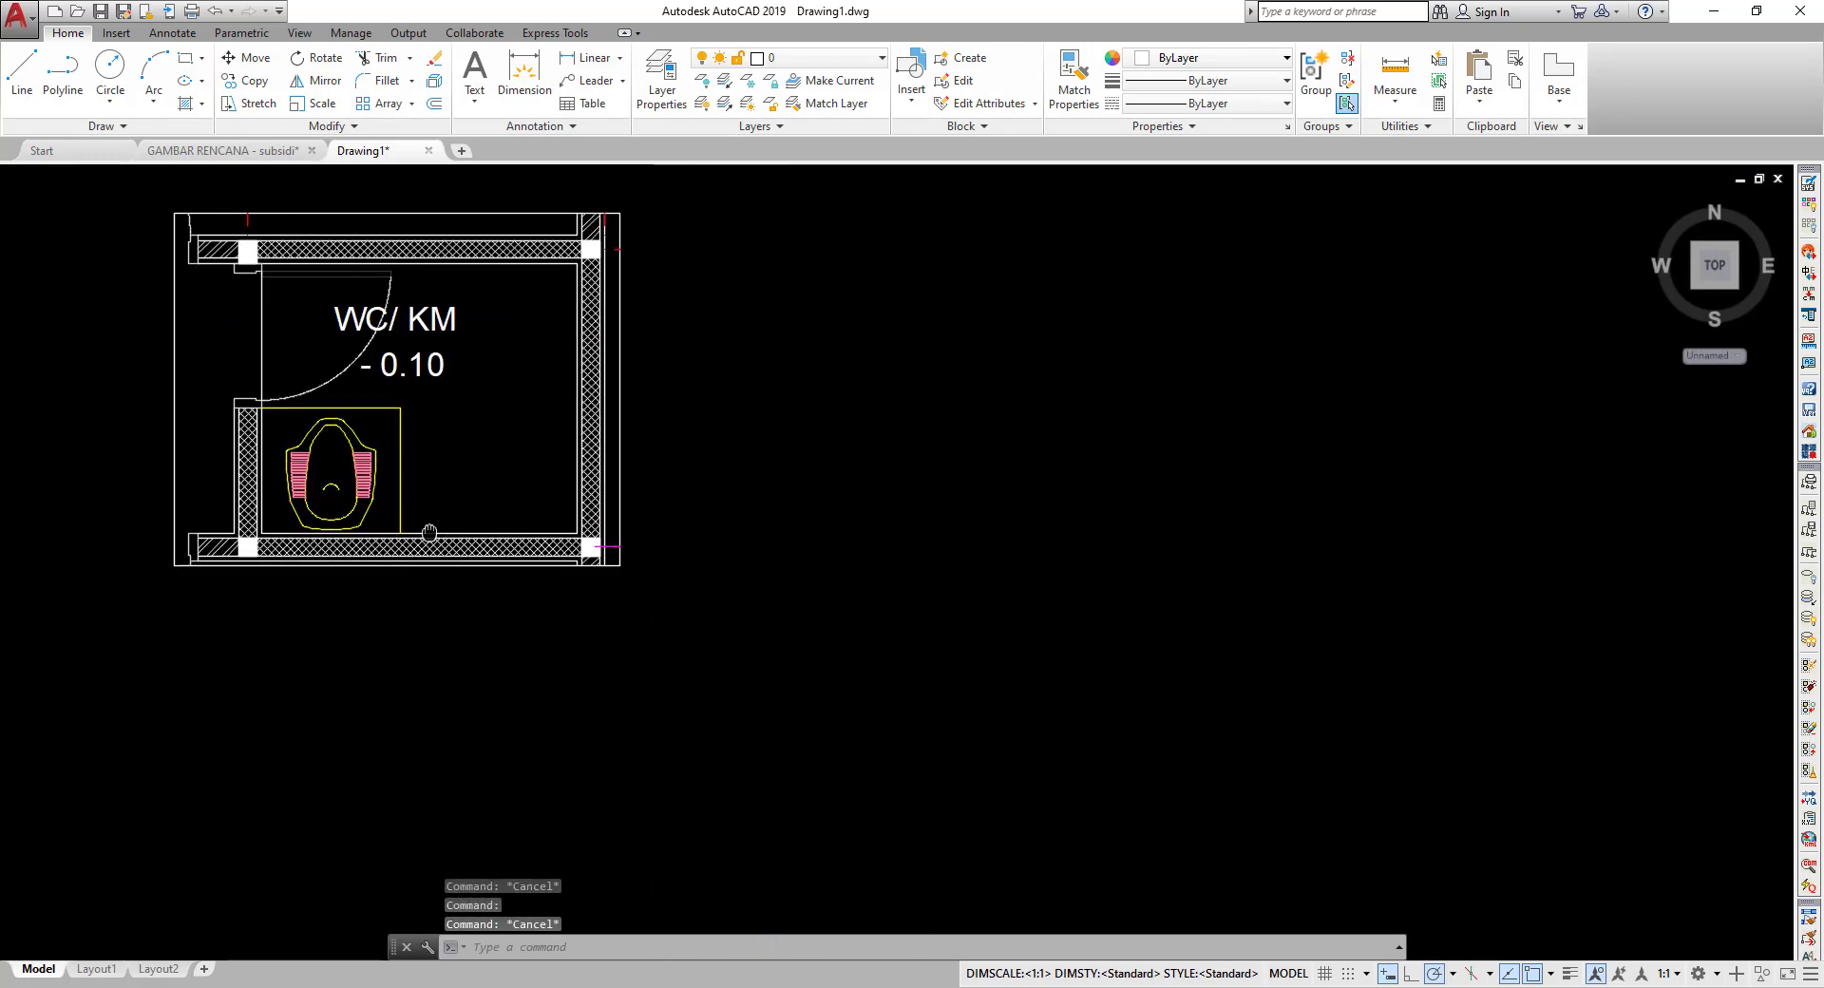
middle_click_drag(145, 358, 448, 427)
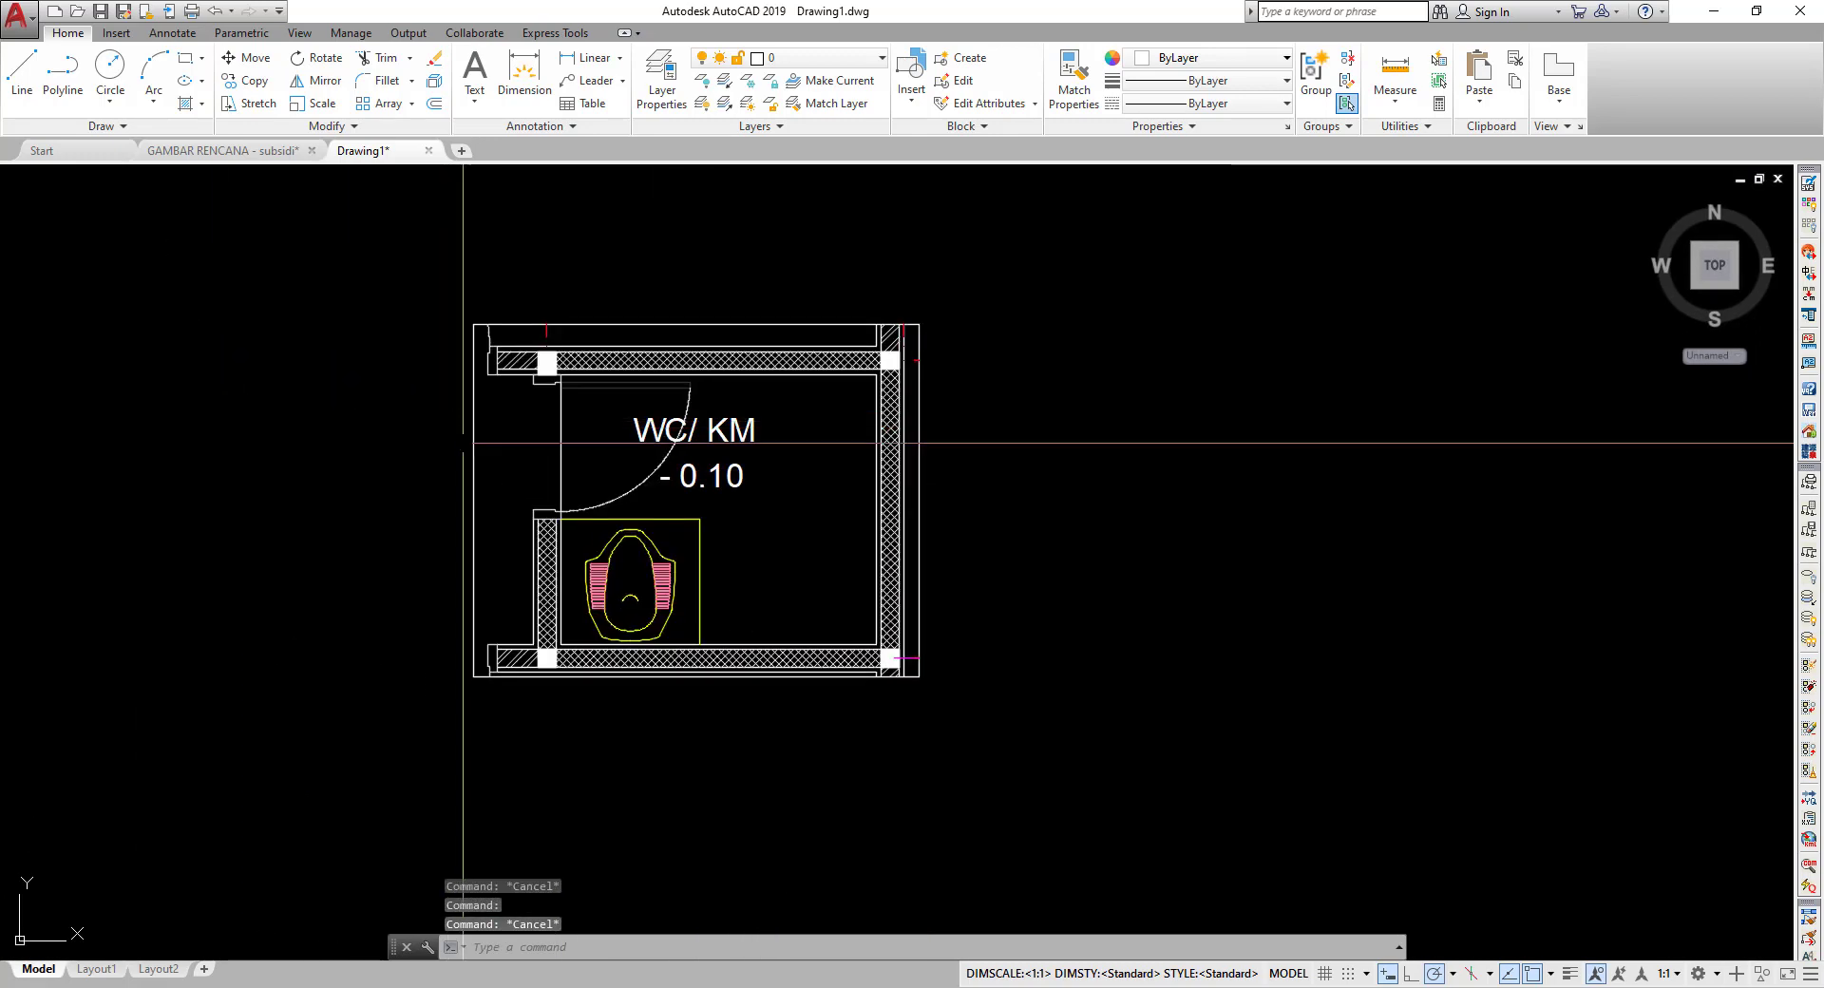
- Make the WC/KM detail red (237,31,36) with the BORDER2 linetype, then check its top-right corner
left_click(474, 420)
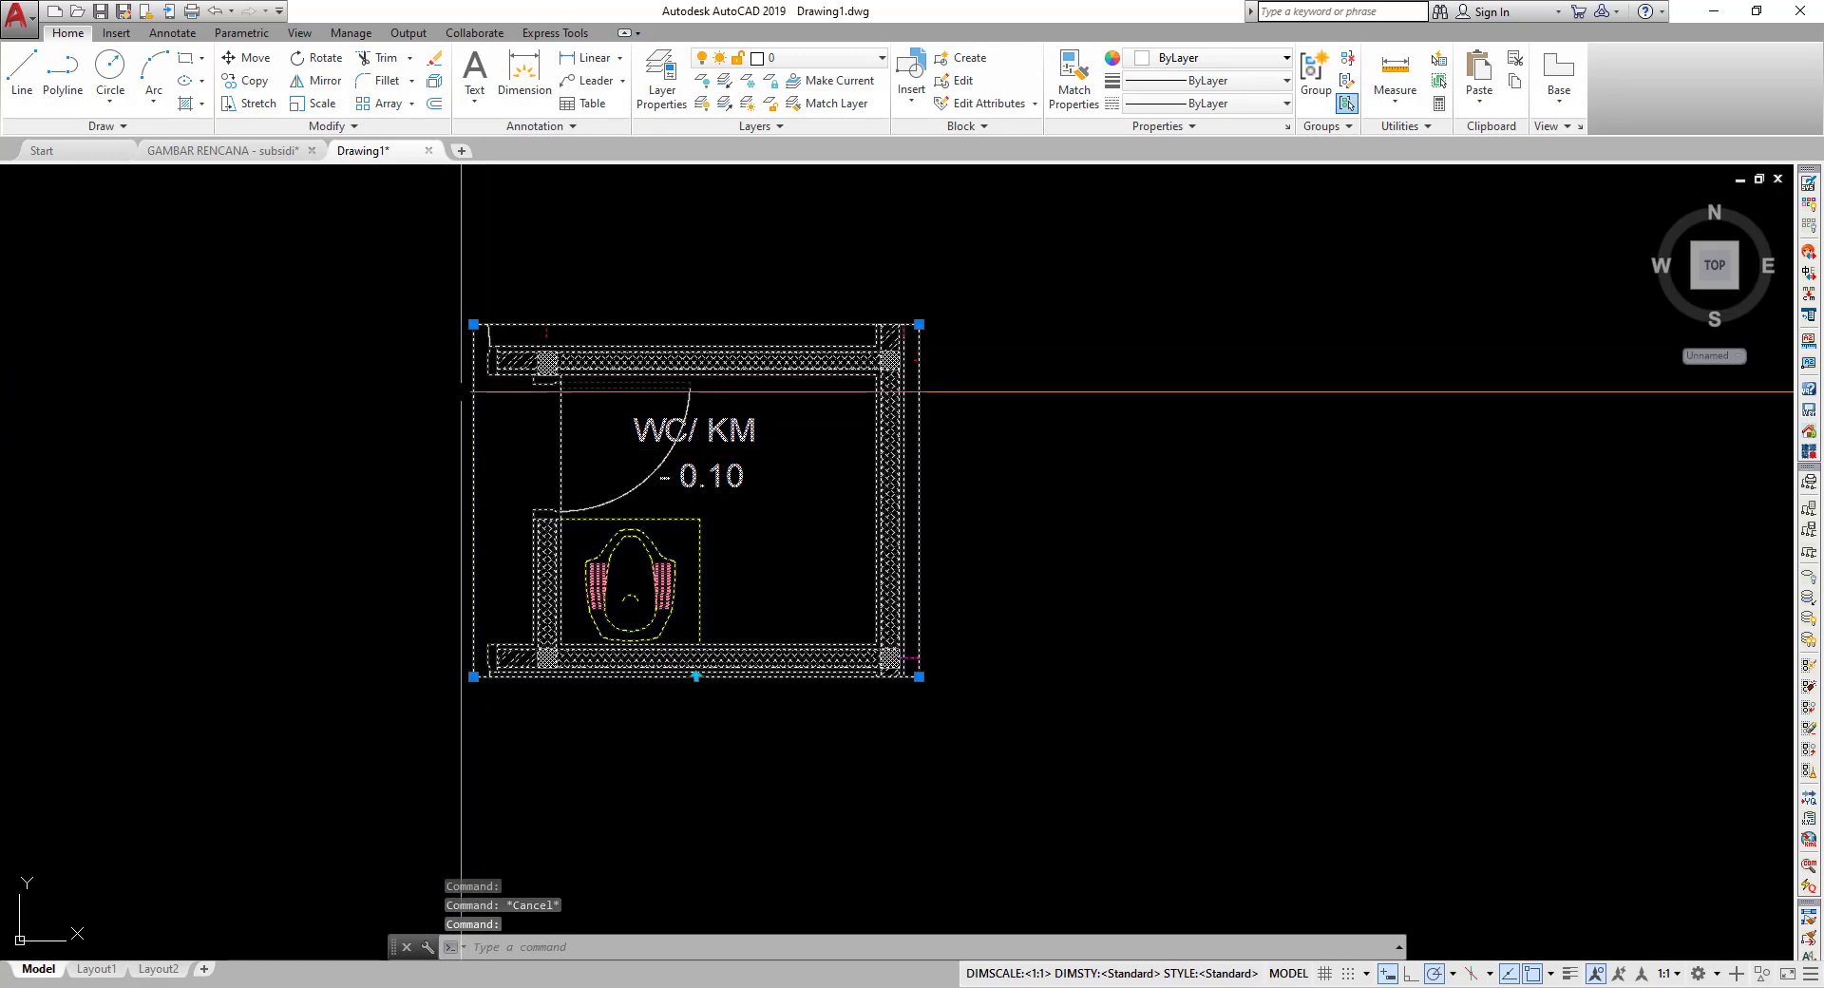
left_click(1240, 63)
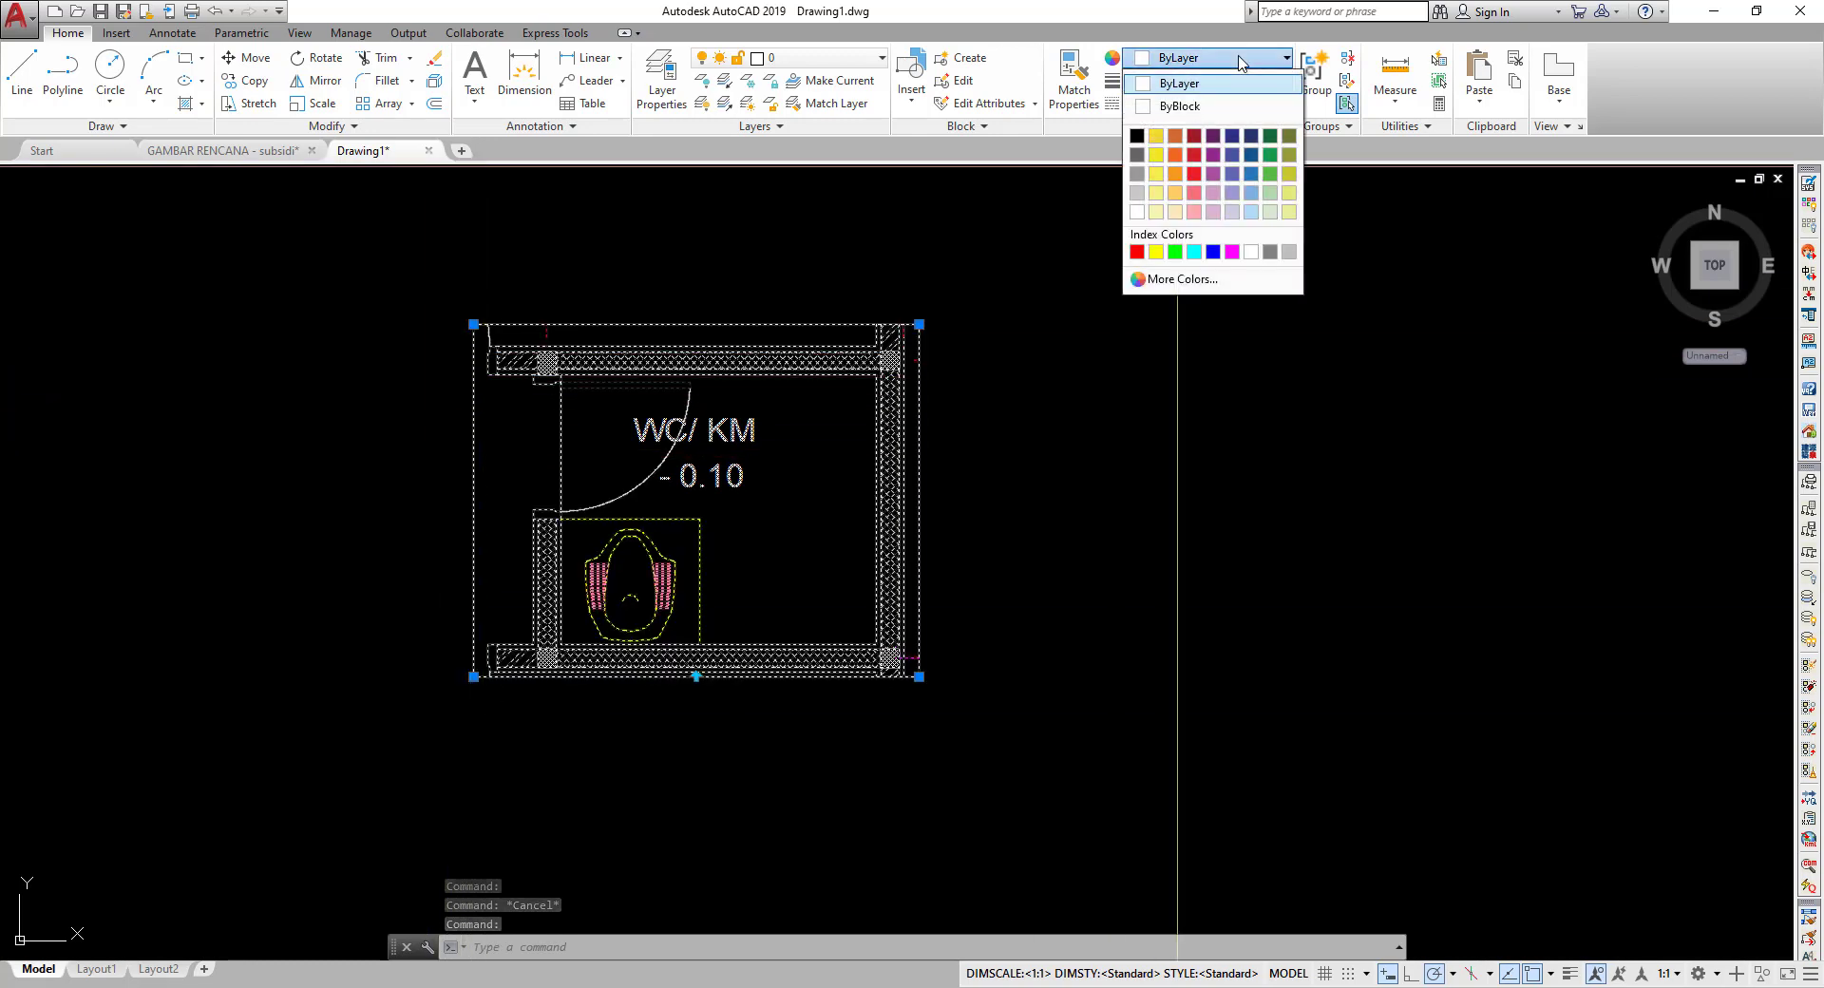
left_click(1194, 175)
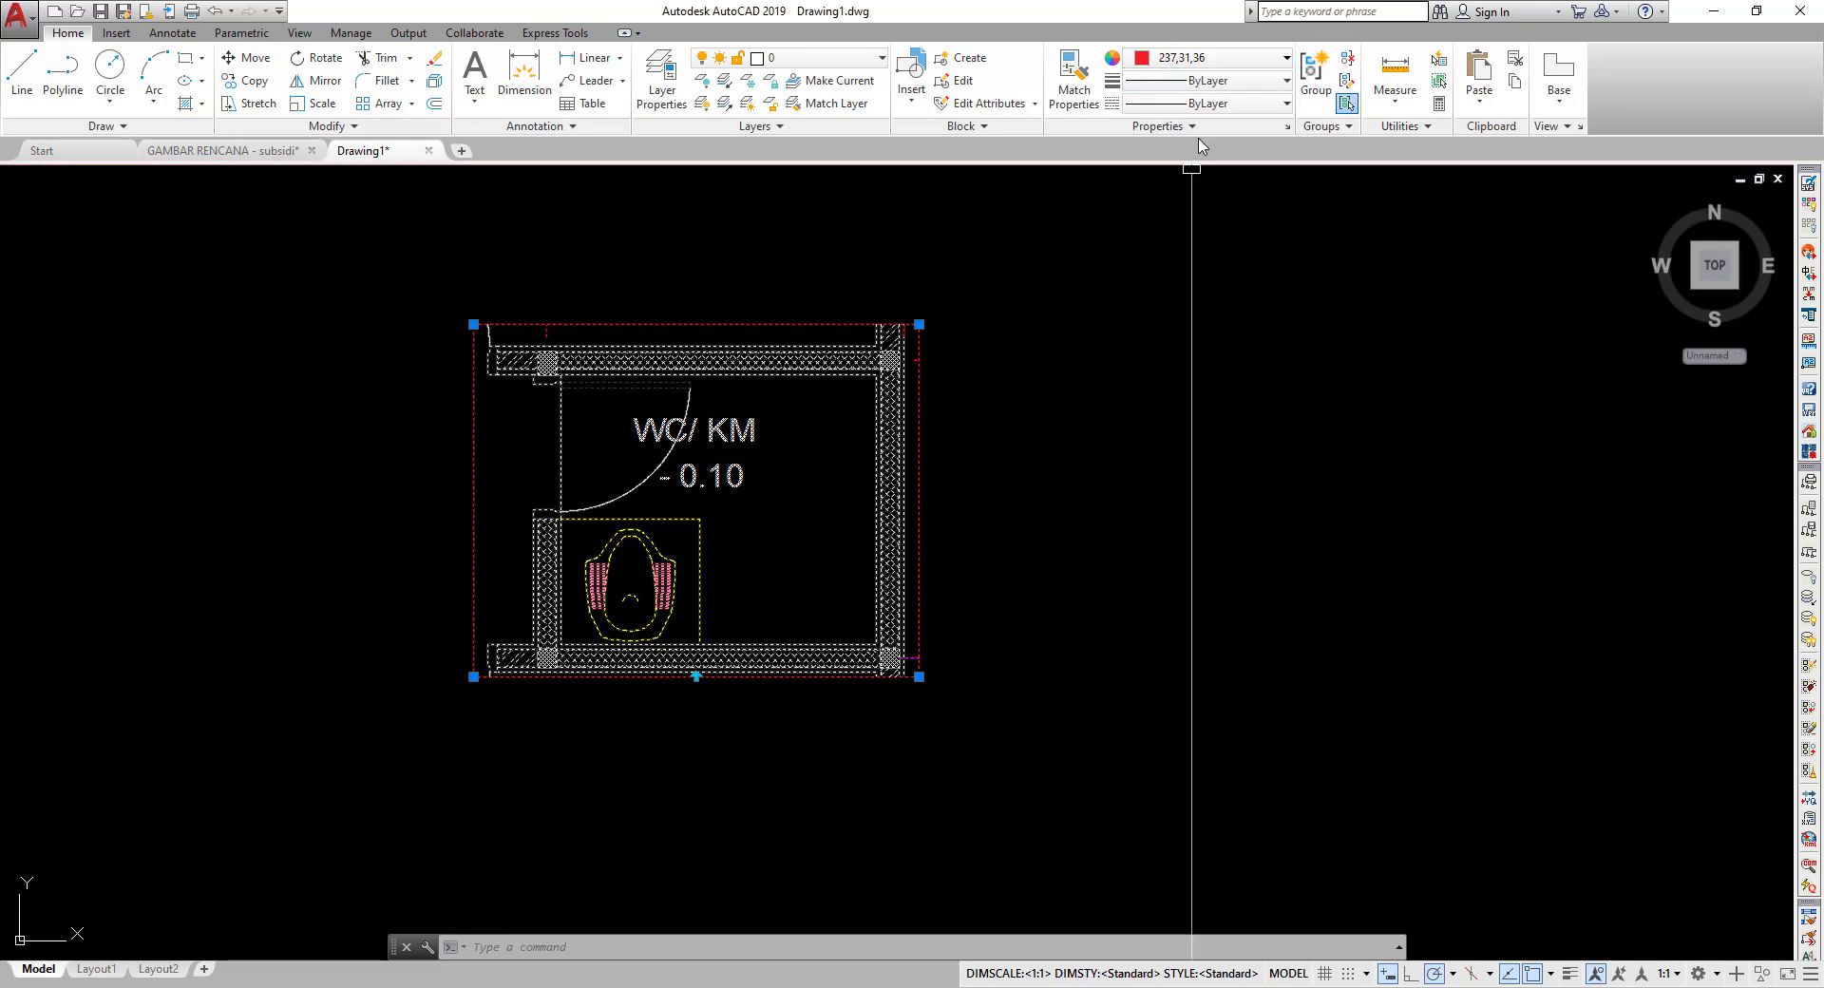
left_click(1222, 108)
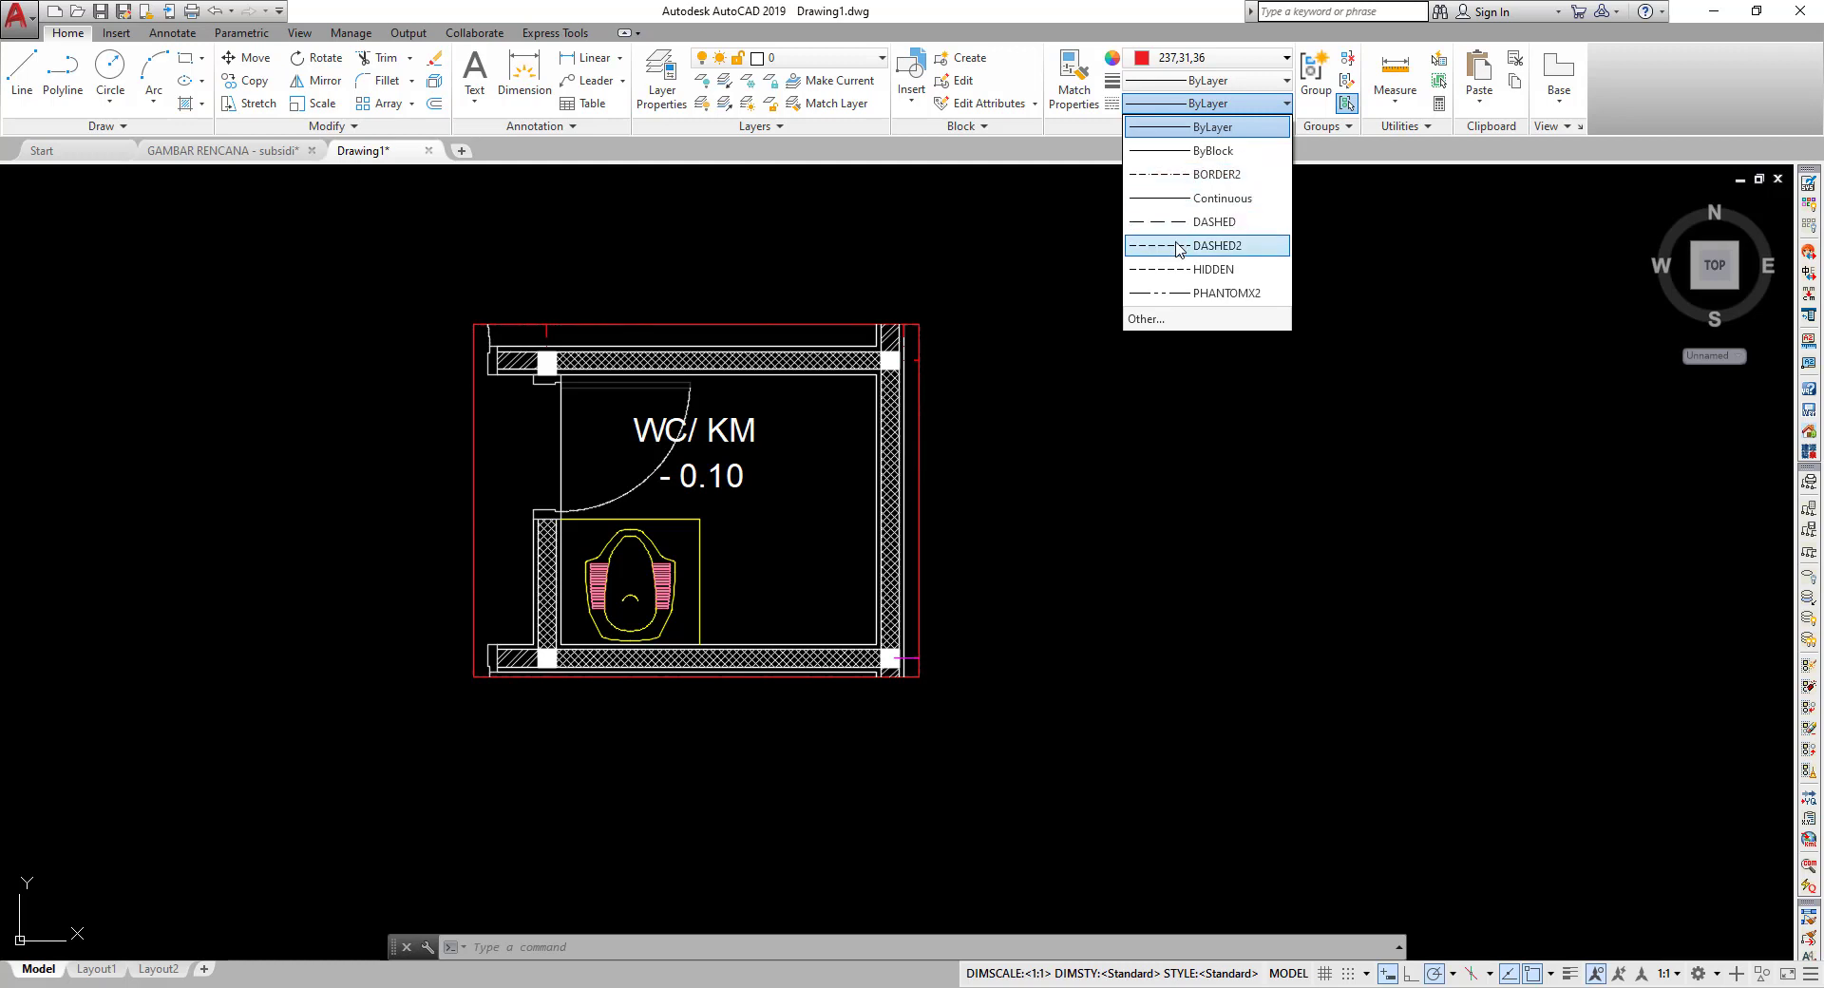
left_click(1178, 175)
scroll(884, 304, "up", 5)
scroll(884, 304, "up", 4)
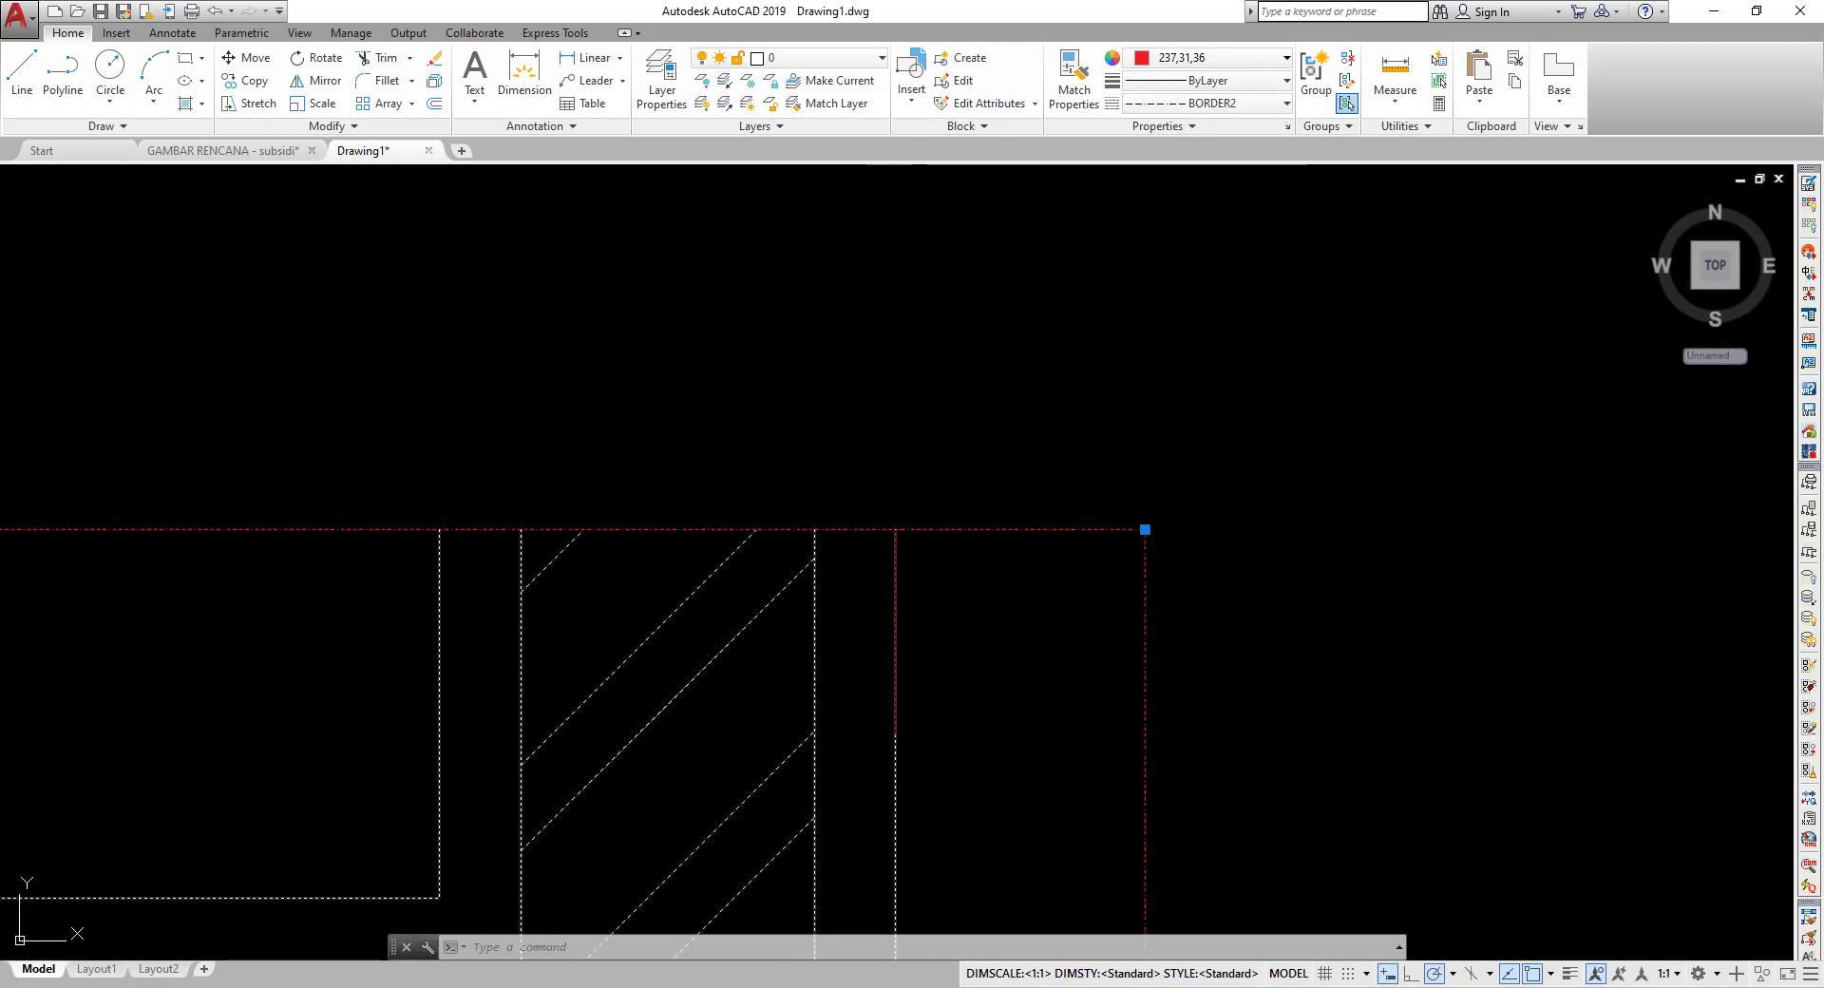
mouse_move(1105, 537)
middle_mouse_down()
mouse_move(948, 488)
mouse_move(814, 407)
middle_mouse_up()
scroll(832, 402, "down", 4)
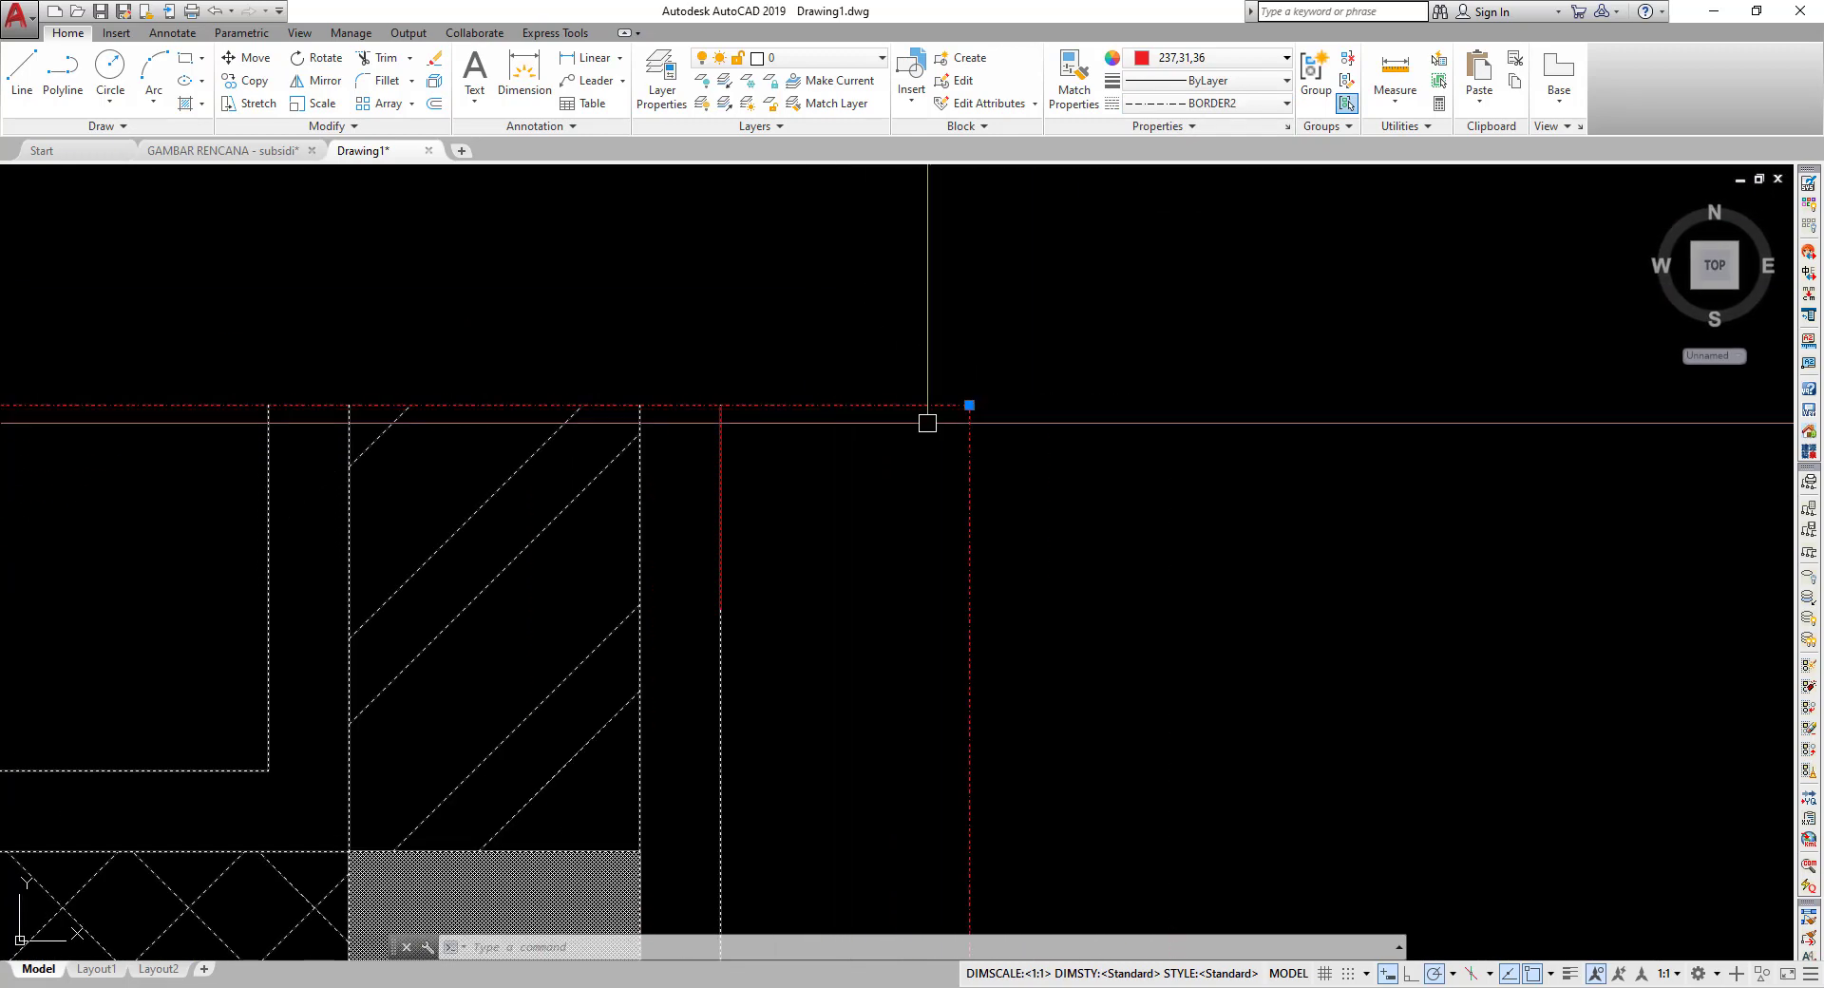
middle_click_drag(928, 419, 907, 299)
scroll(936, 399, "down", 4)
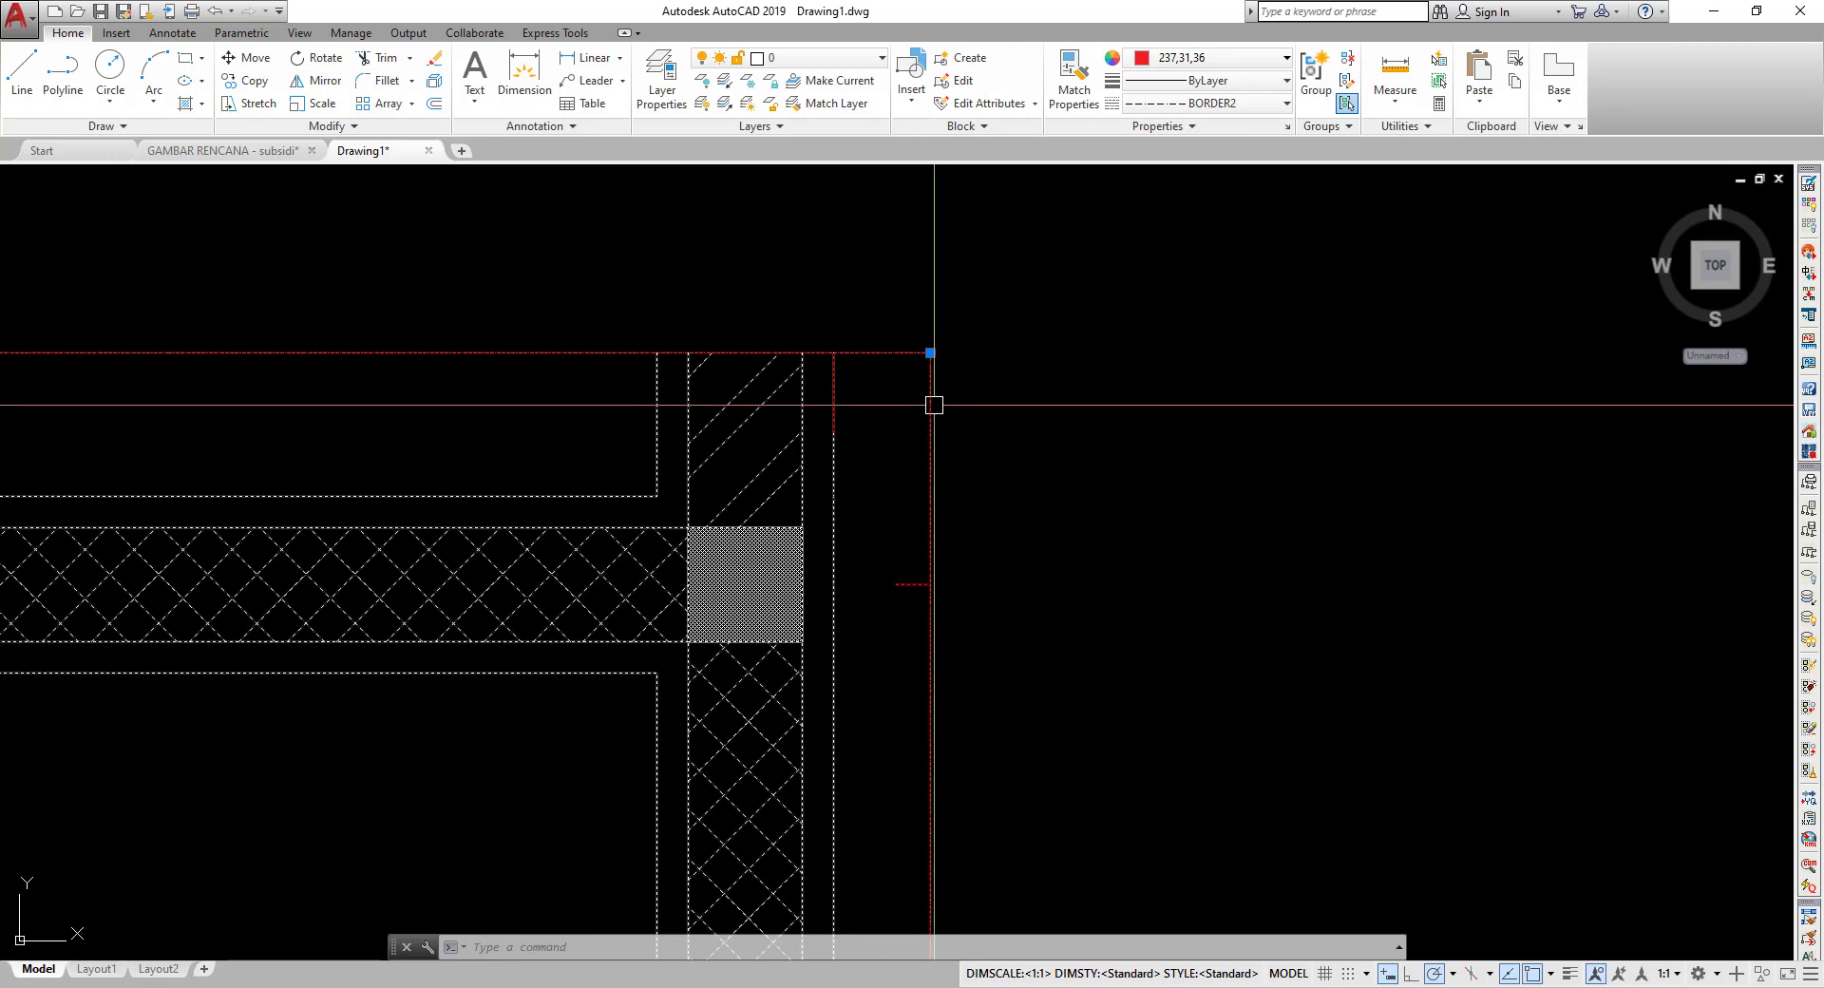
key("Escape")
scroll(934, 405, "up", 2)
scroll(930, 380, "down", 4)
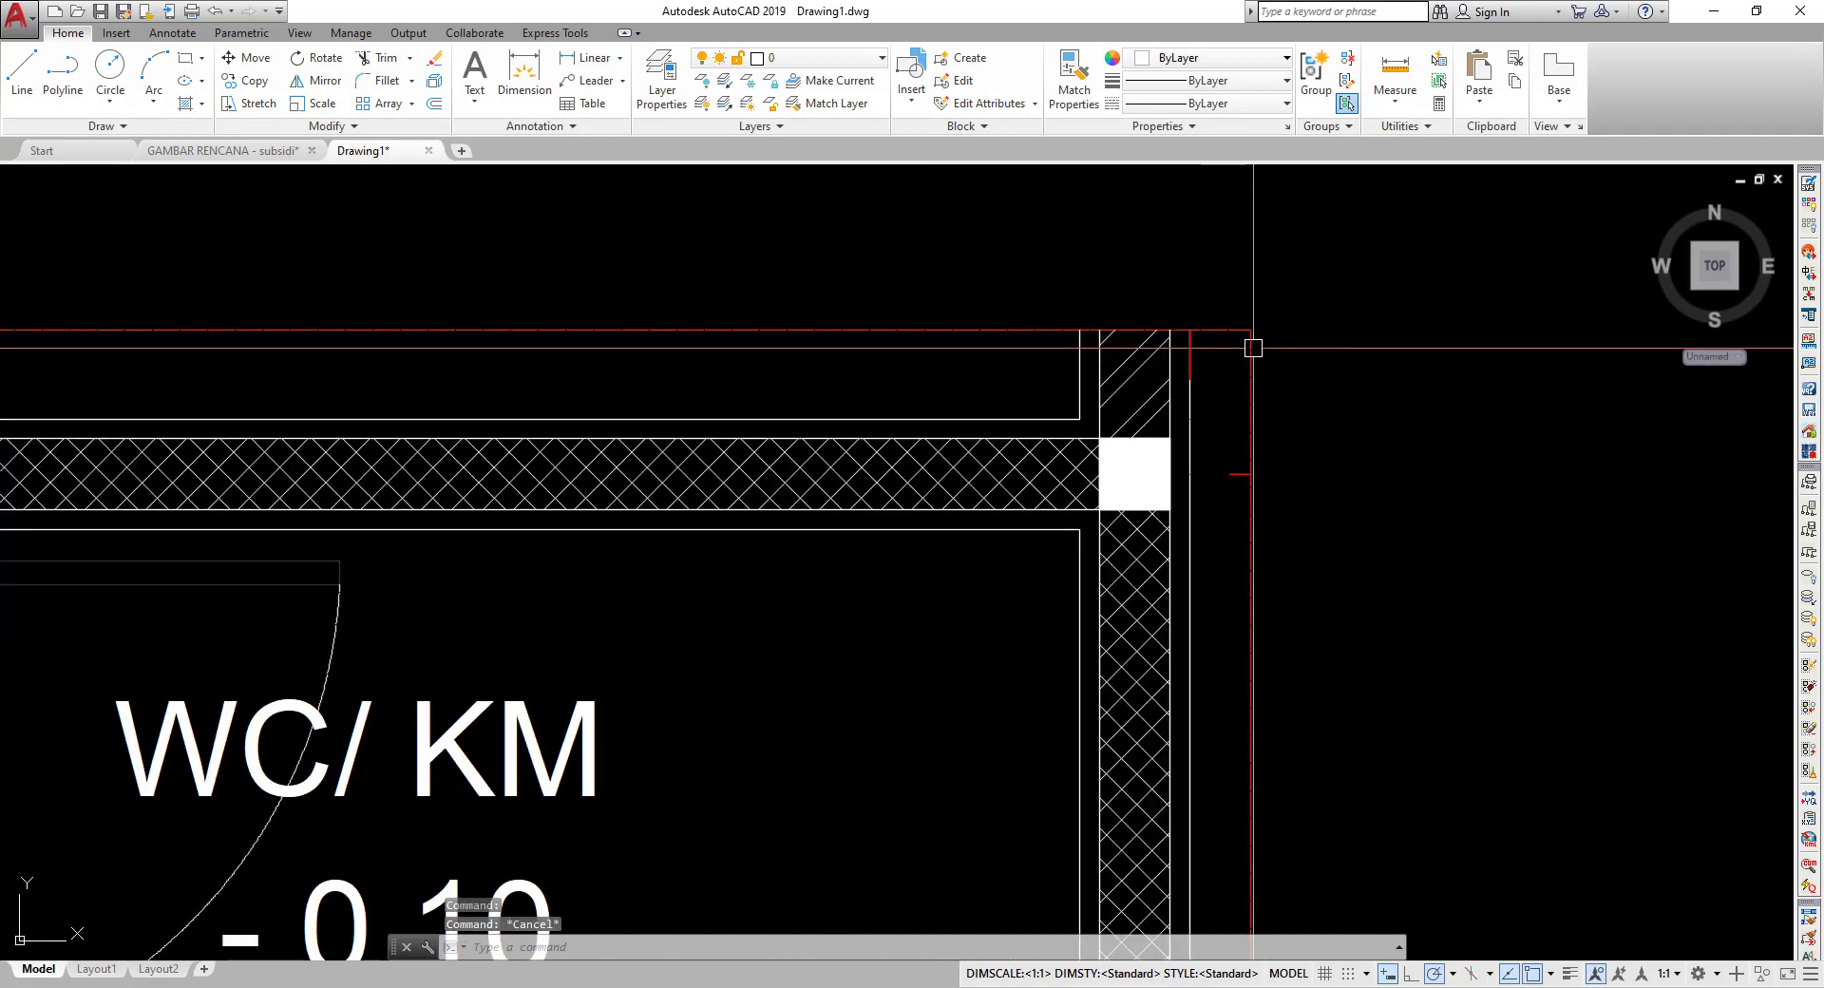
left_click(1250, 332)
type("CH")
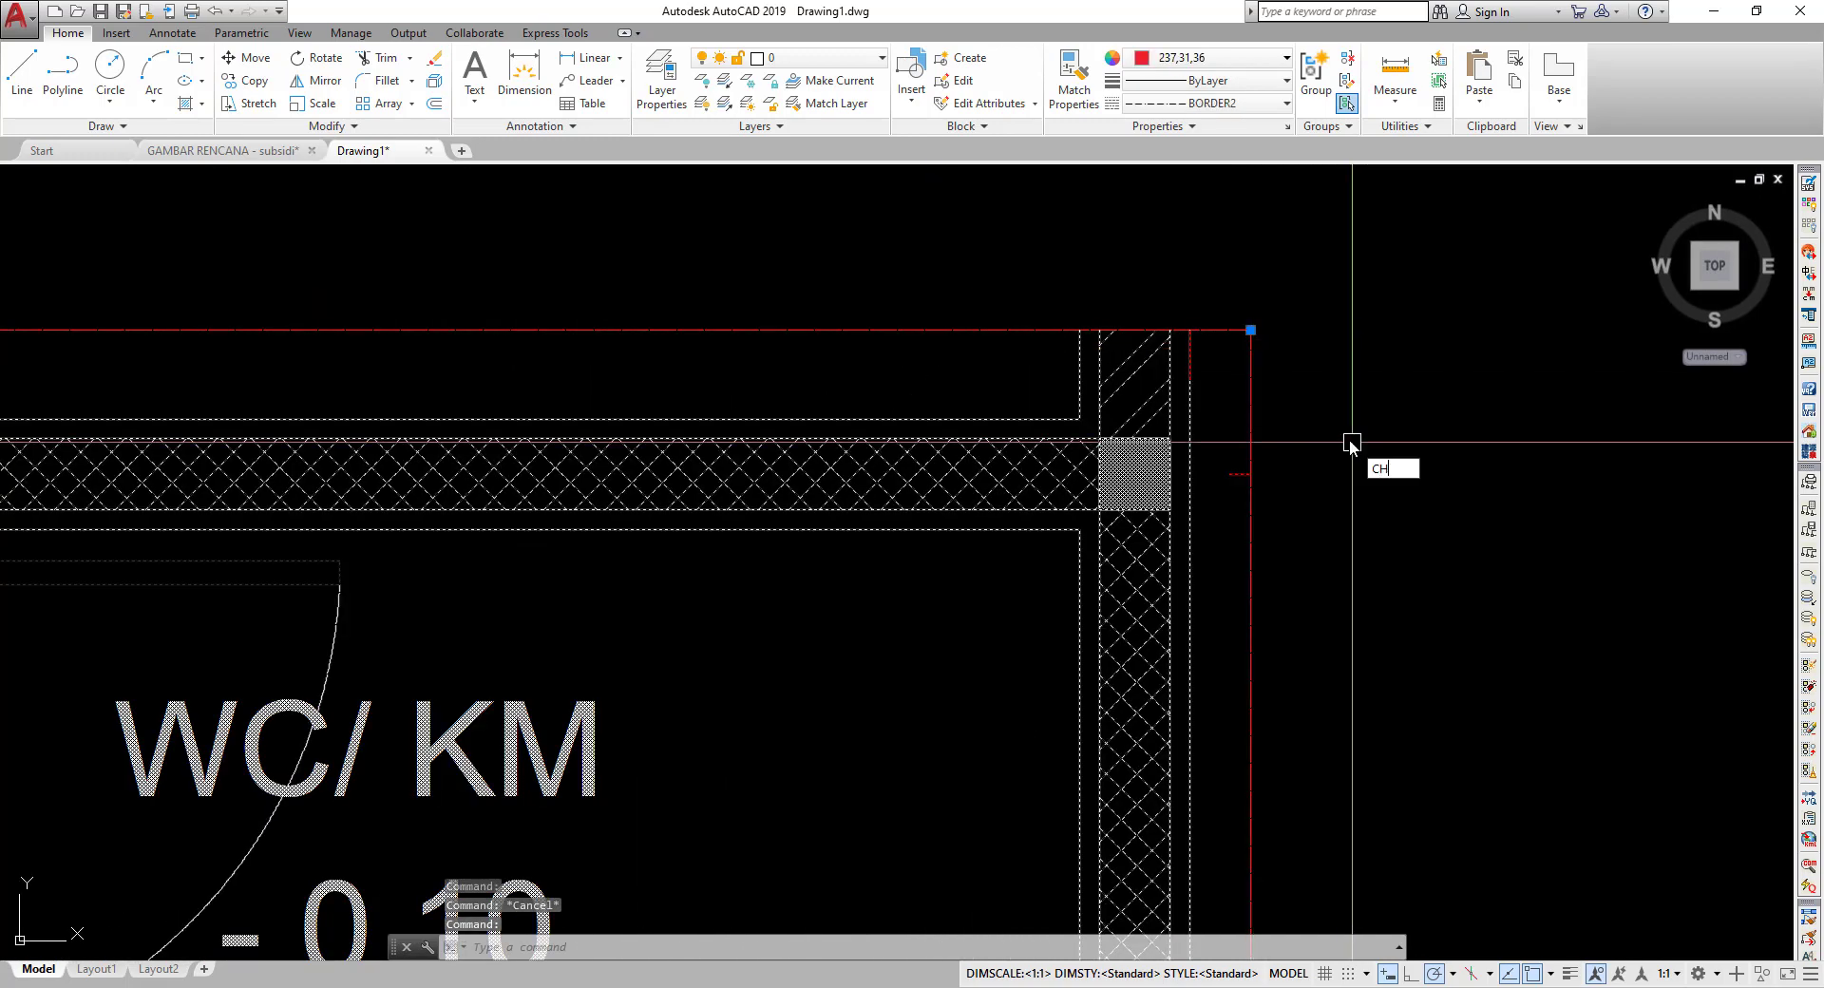
key("Return")
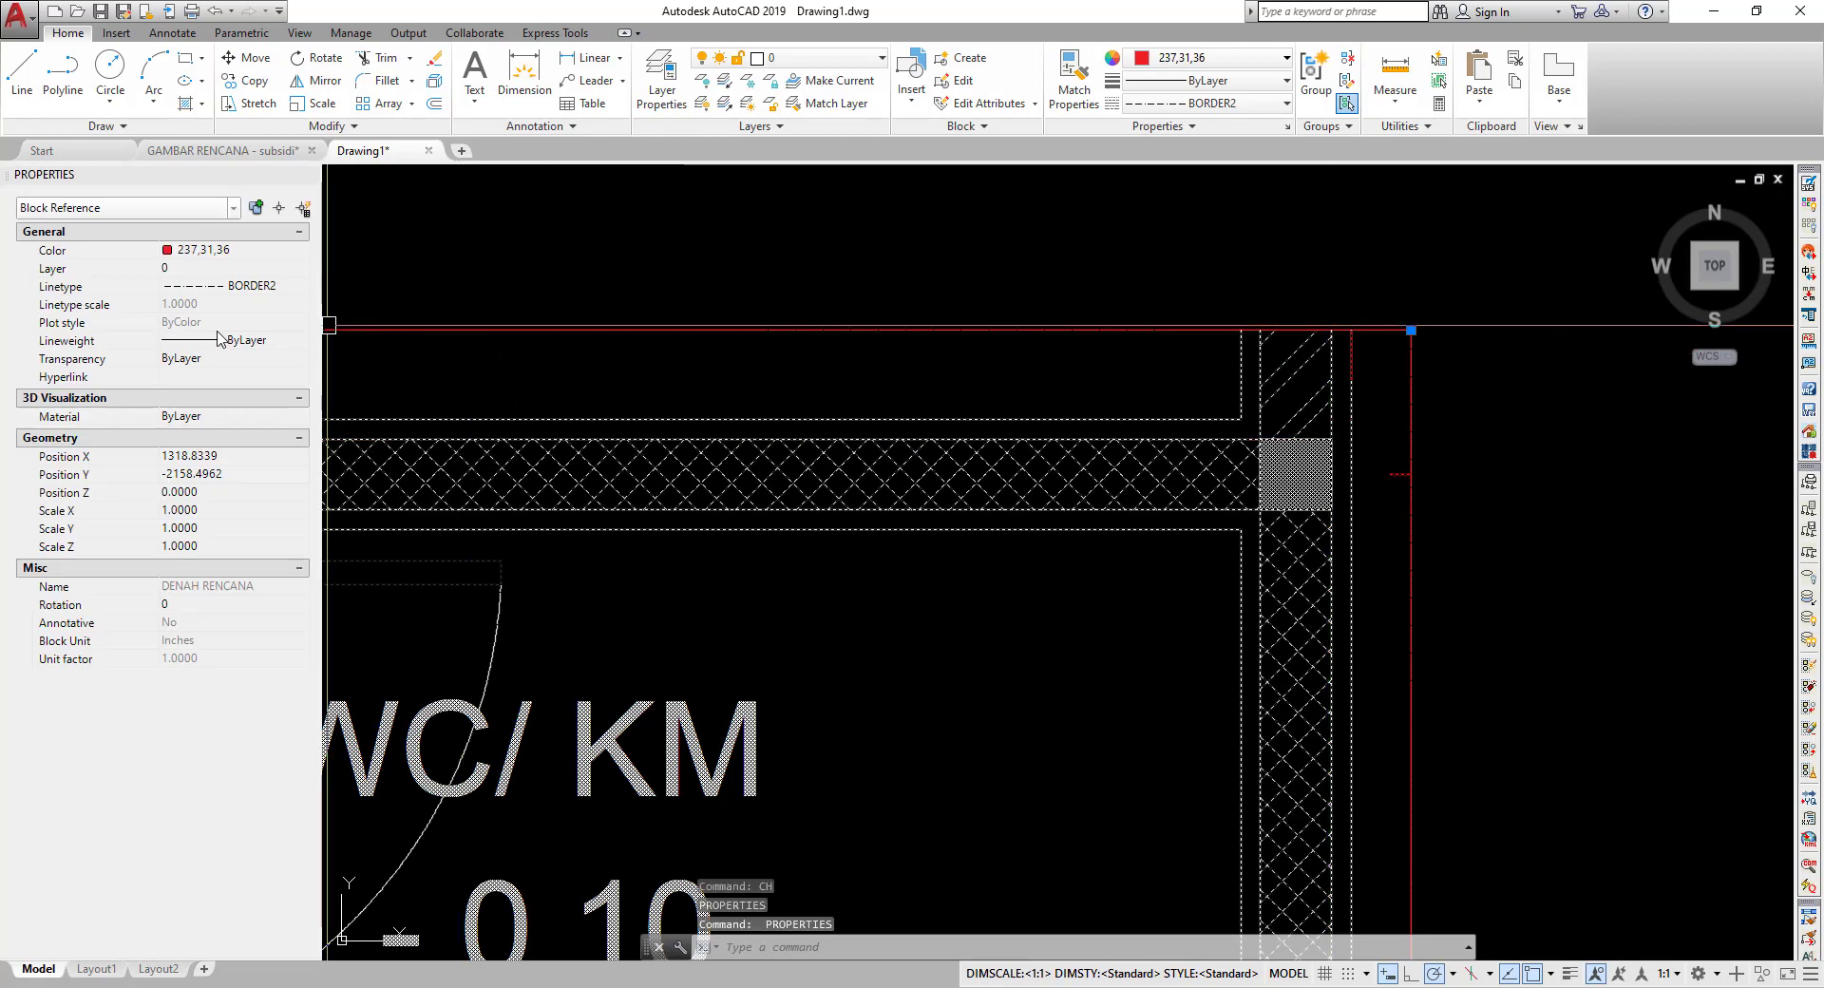
scroll(1006, 361, "down", 4)
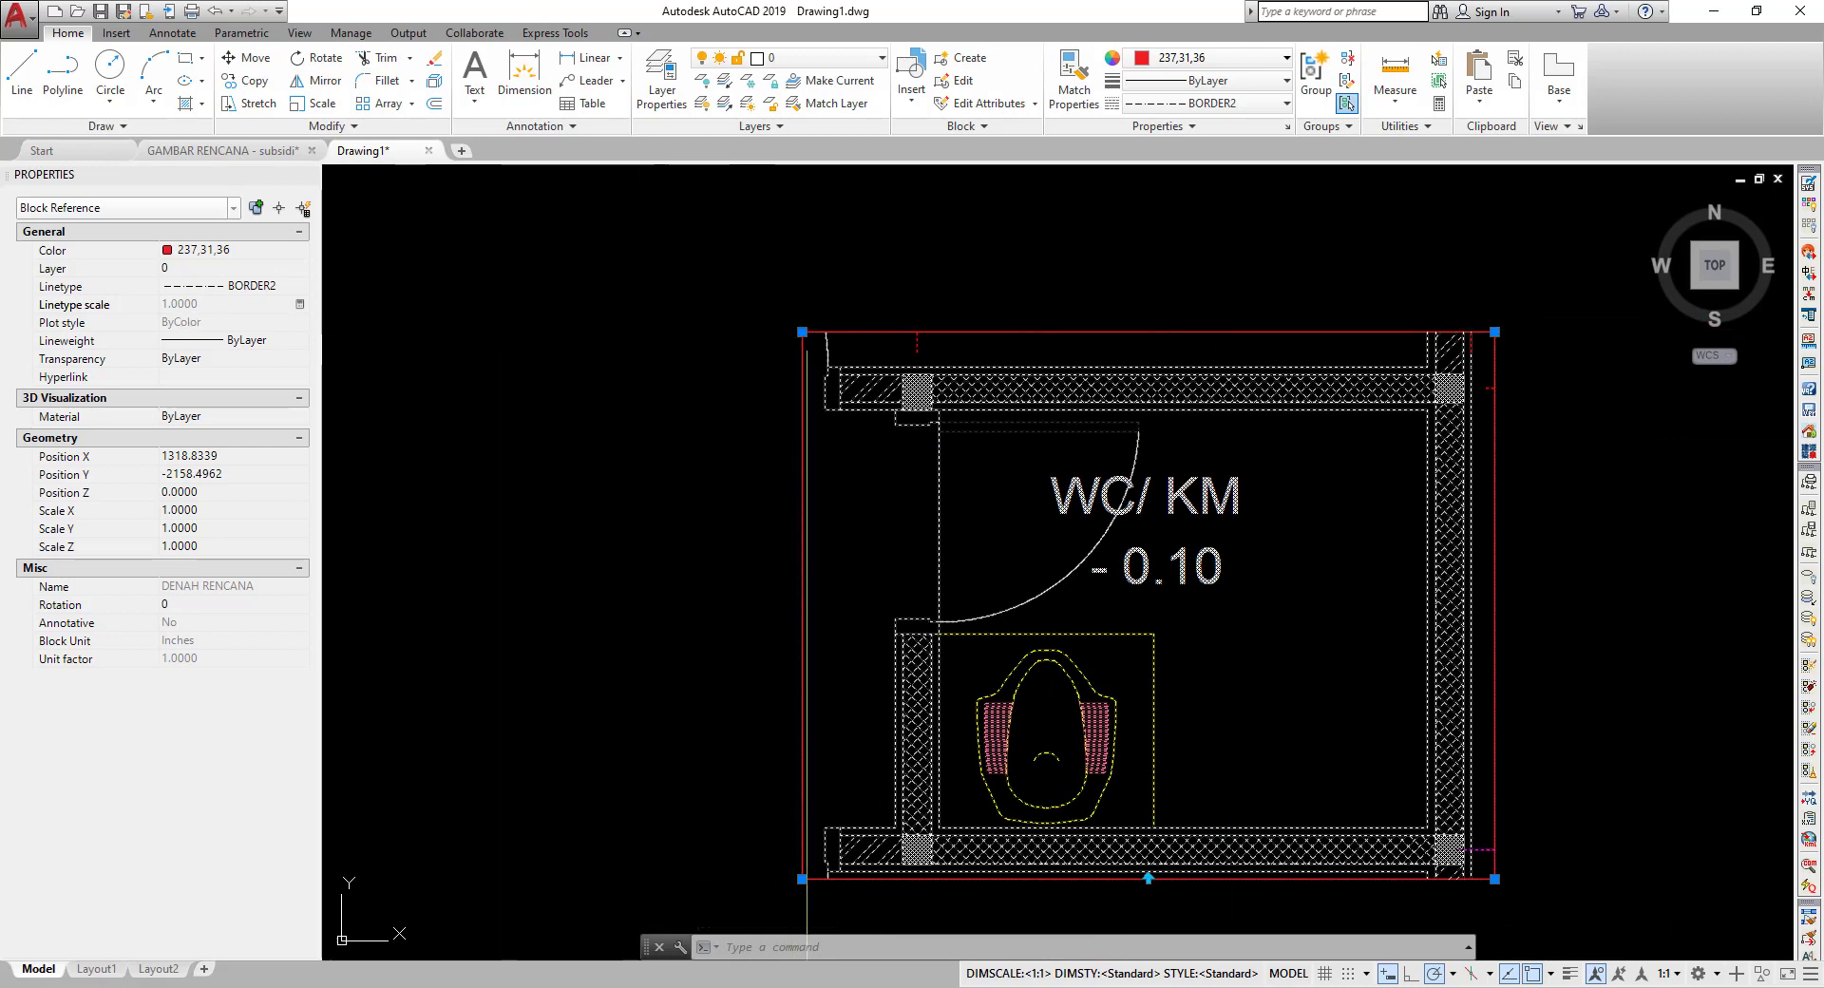
scroll(807, 356, "up", 3)
scroll(789, 285, "down", 1)
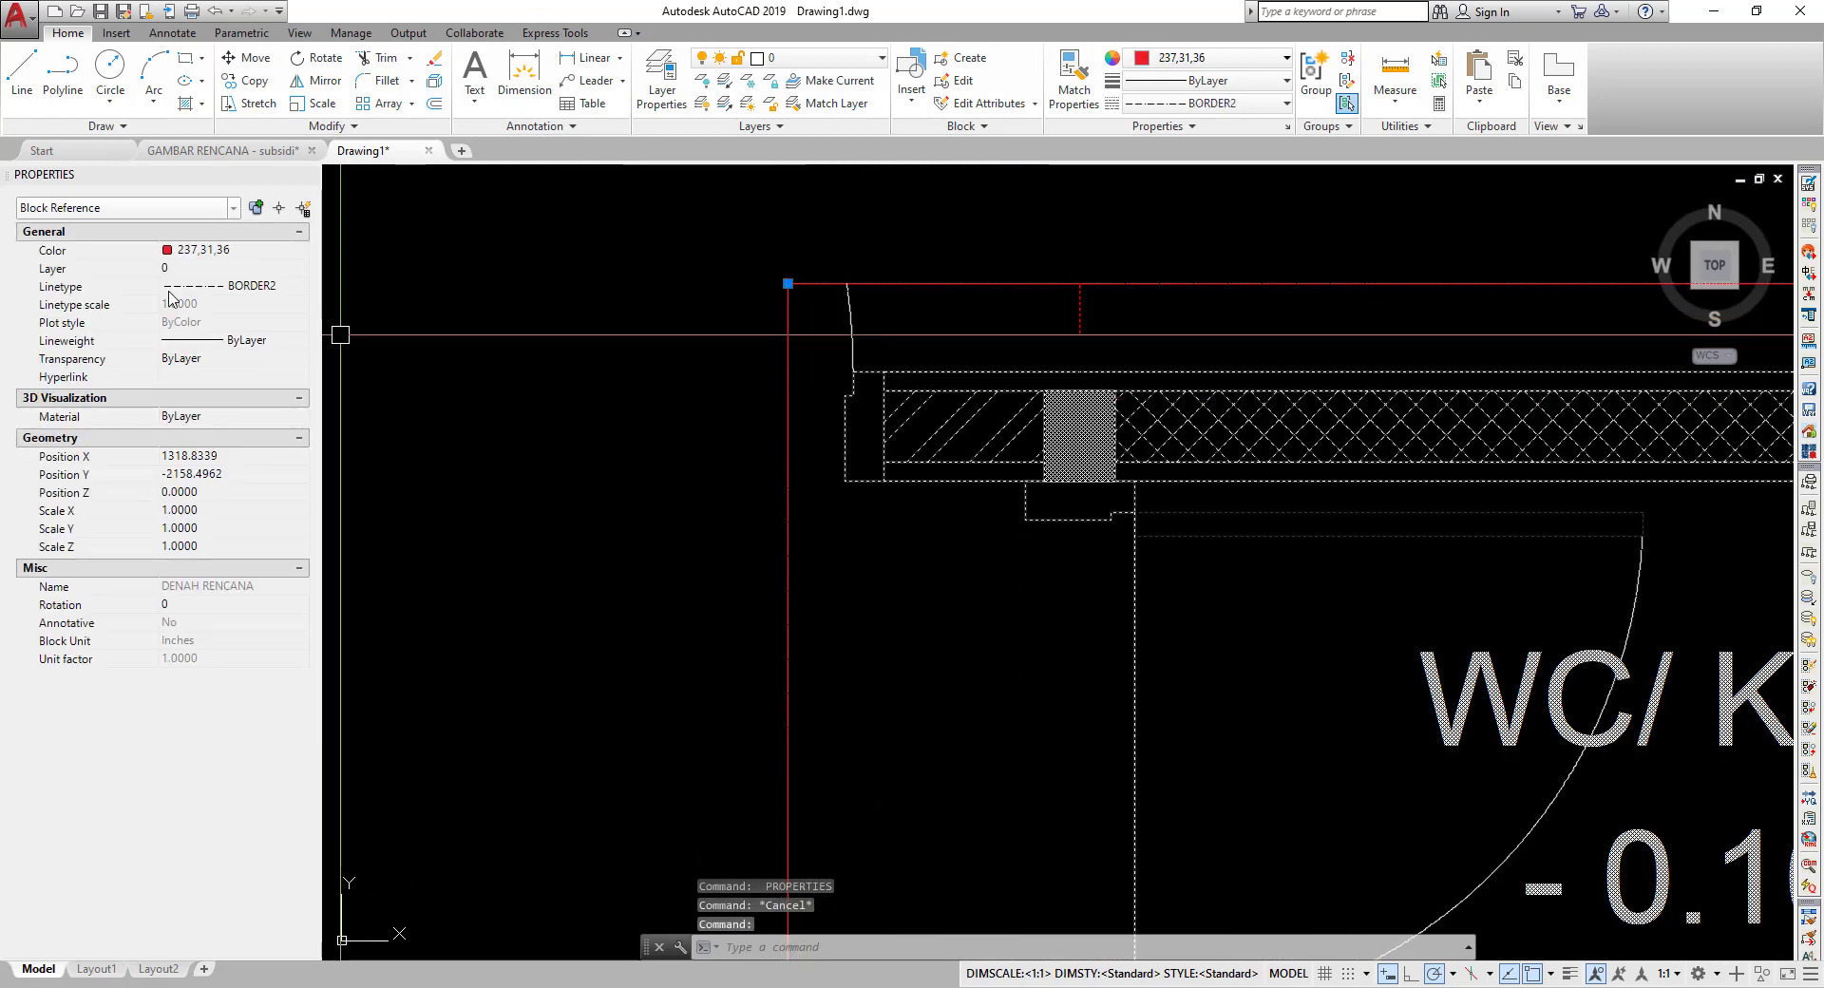
scroll(340, 334, "down", 2)
key("Escape")
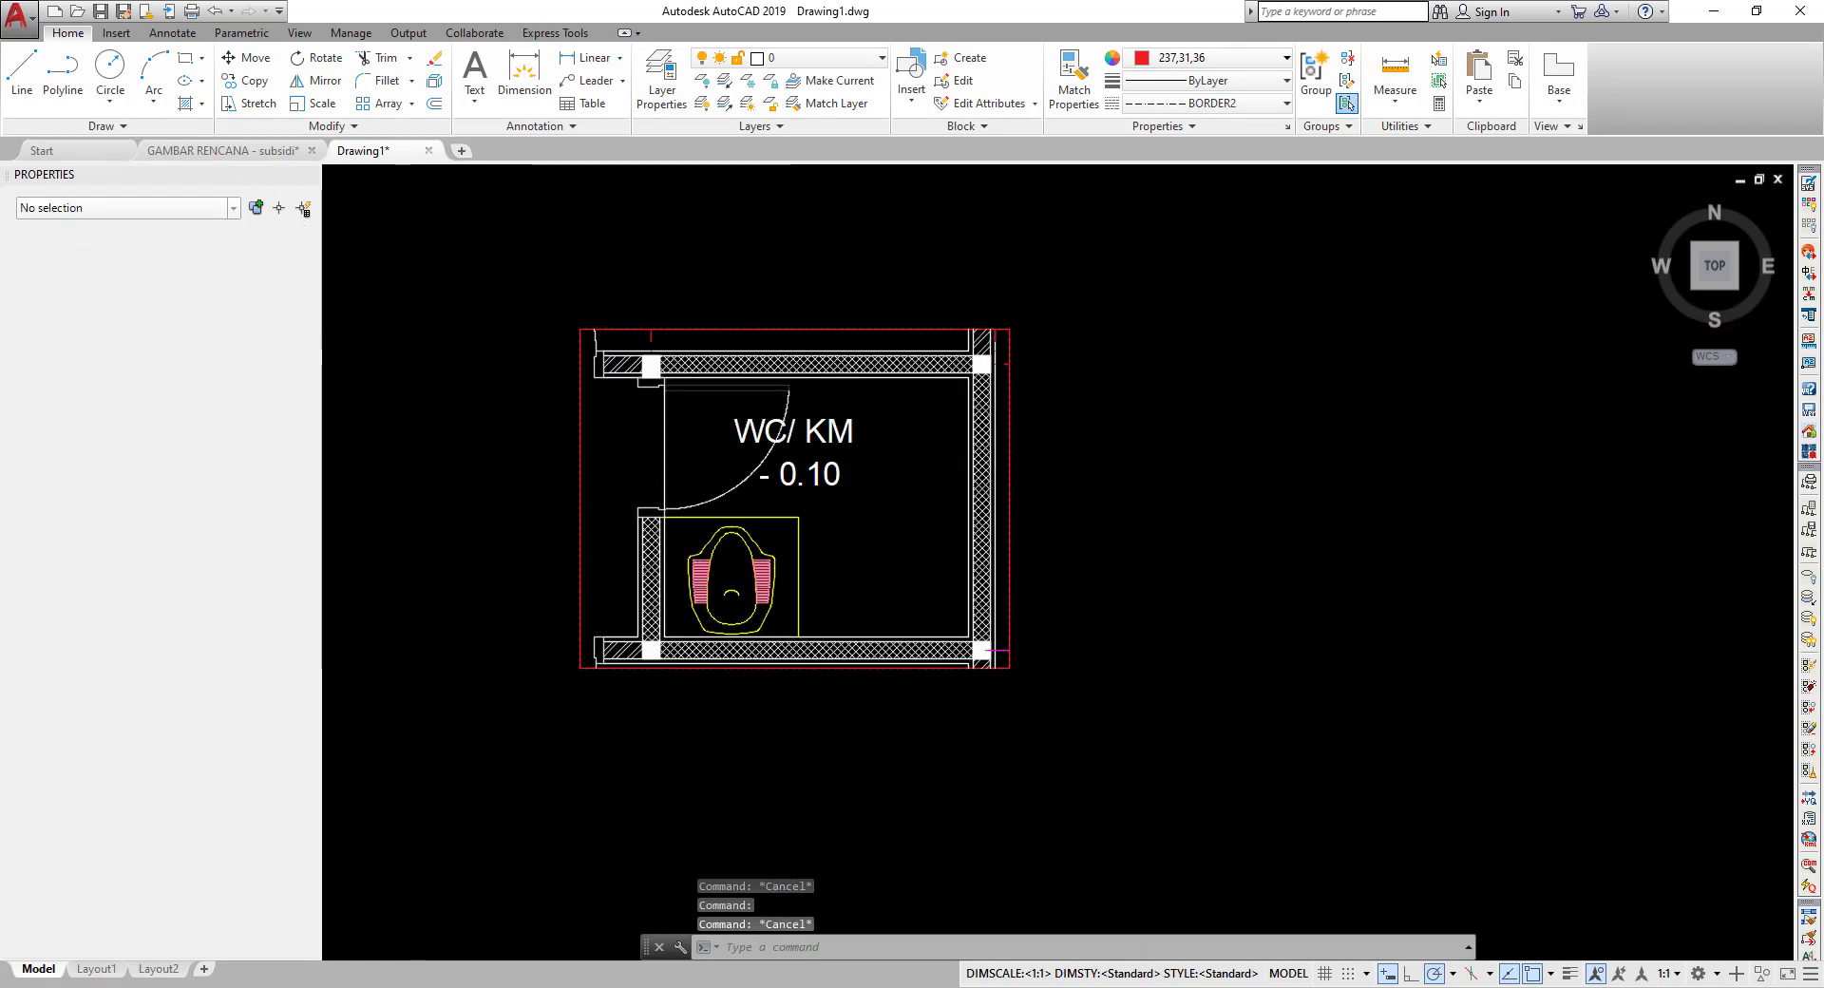
scroll(1295, 379, "up", 3)
- Set the global linetype scale factor to 10 so the WC/KM border shows as dashes
scroll(1381, 374, "up", 2)
type("LINE")
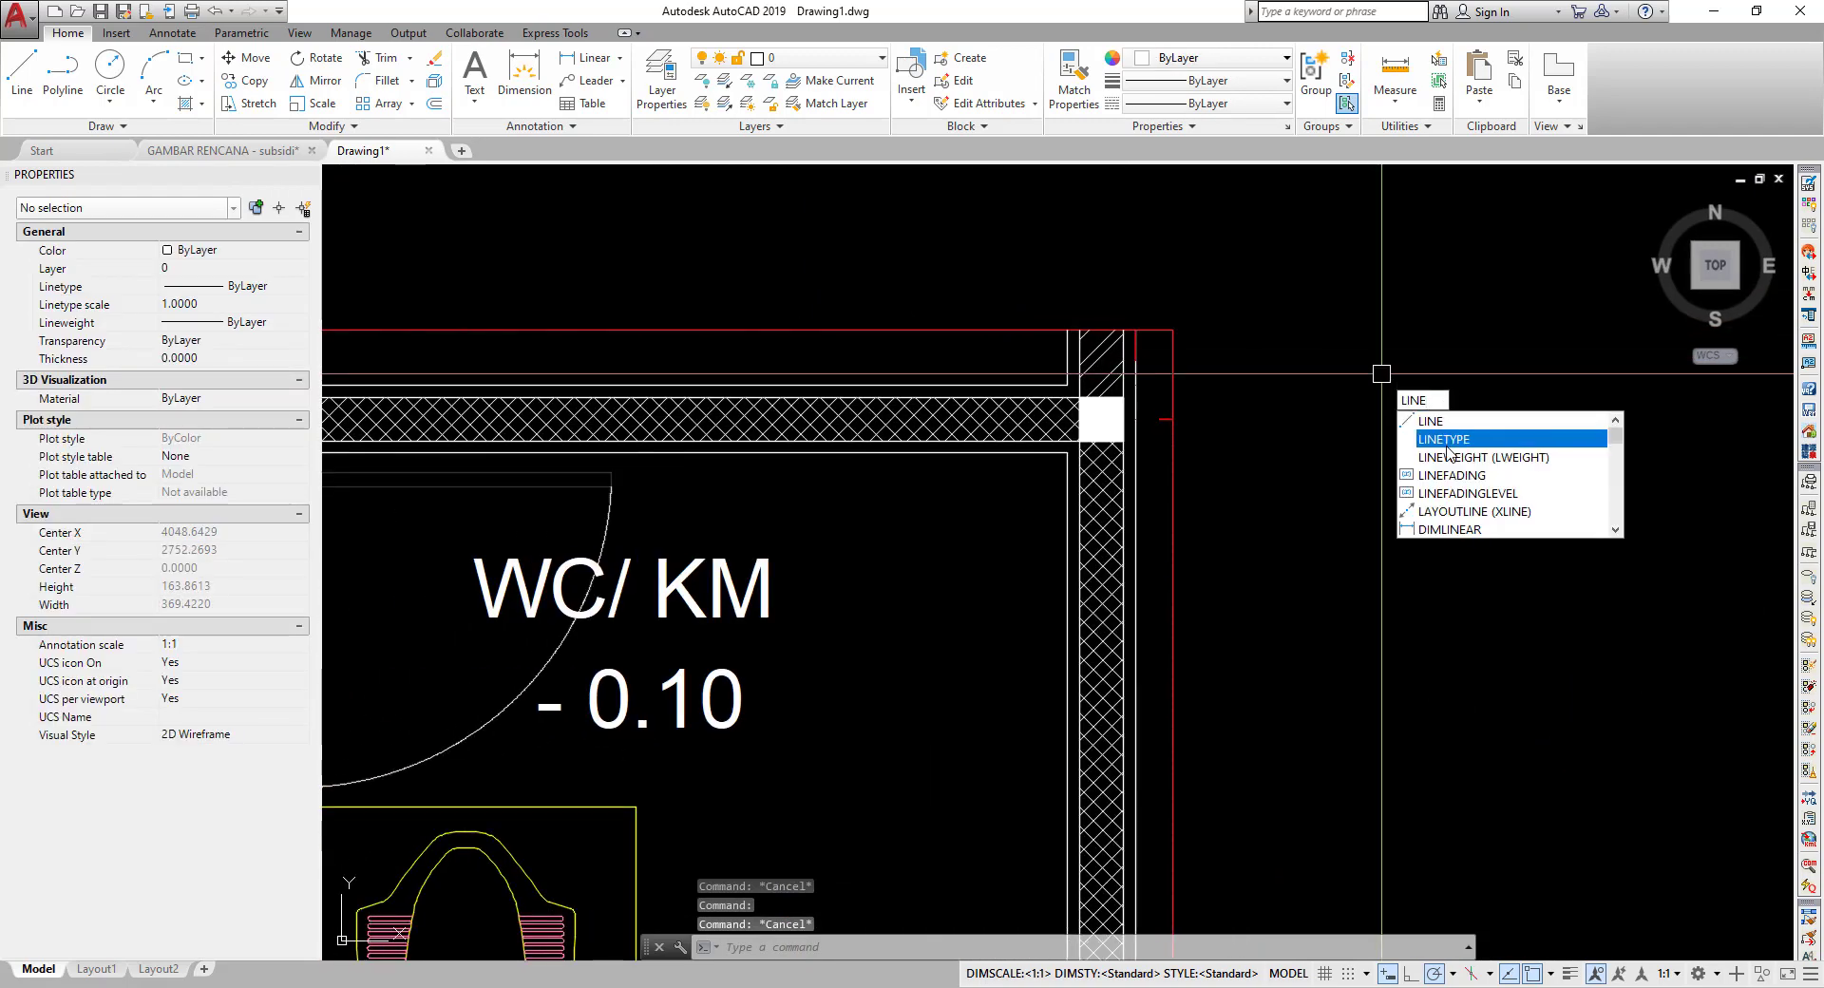
left_click(1448, 441)
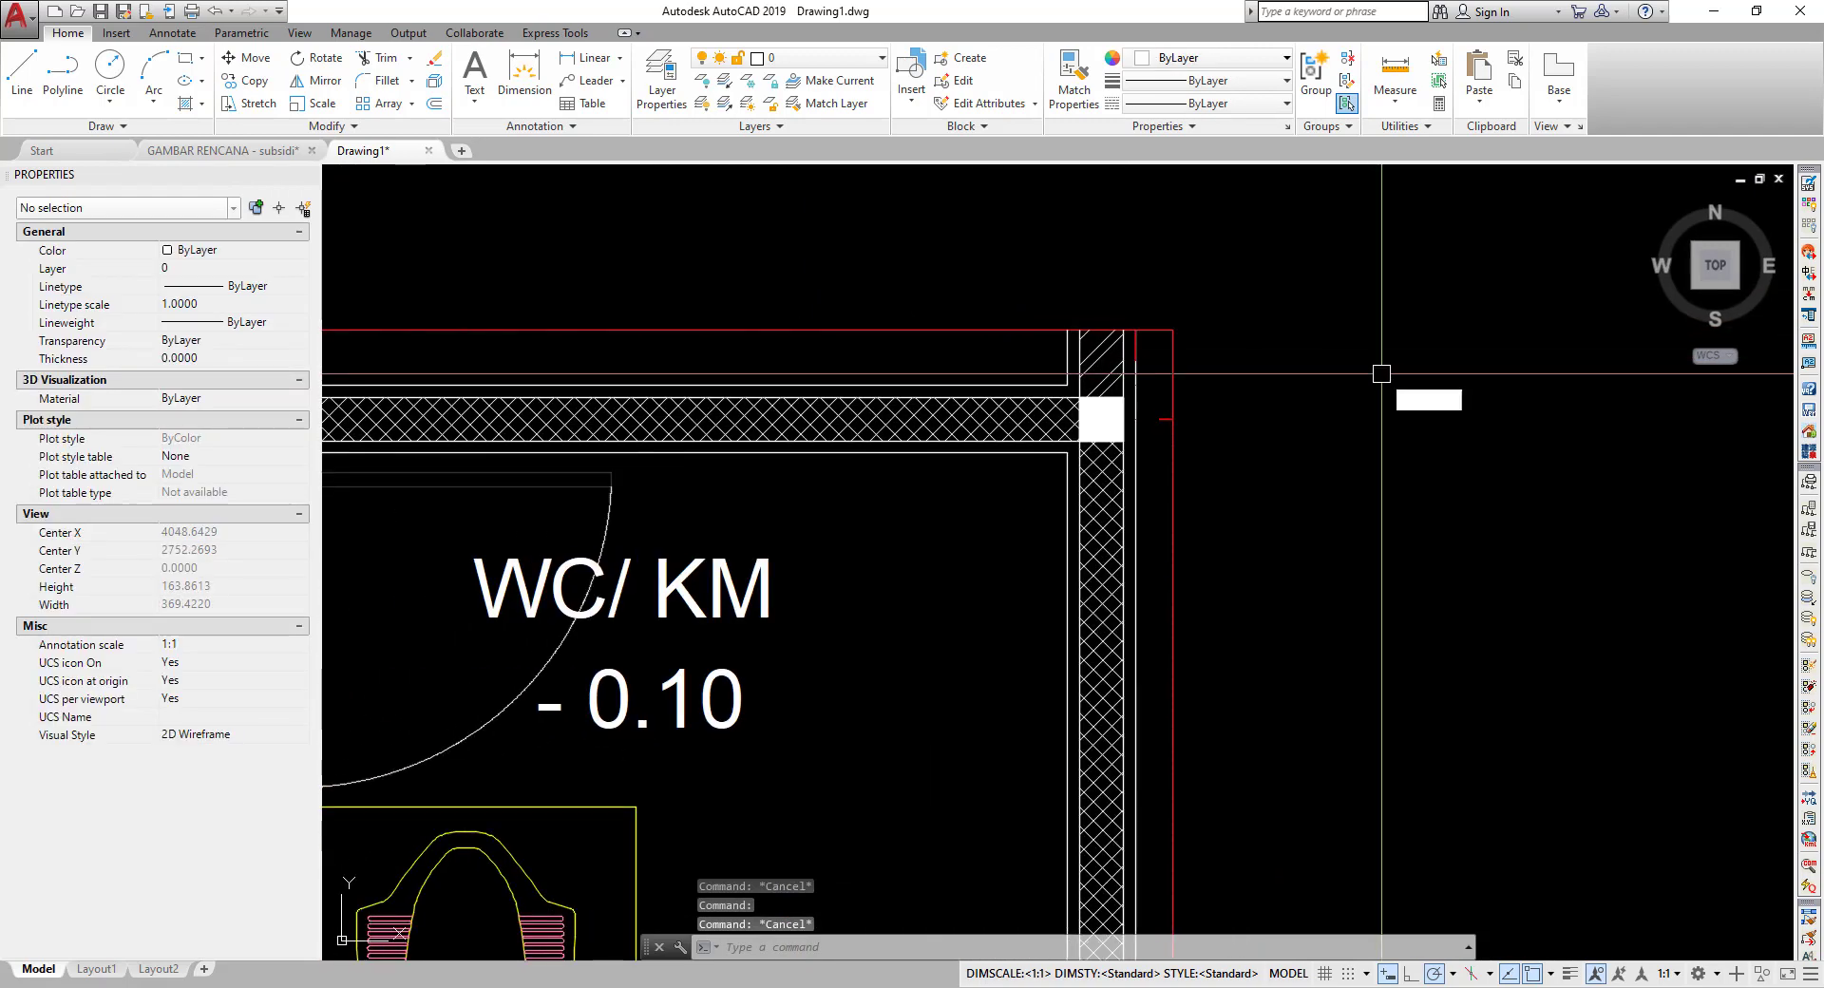
left_click_drag(1071, 252, 1289, 237)
type("10")
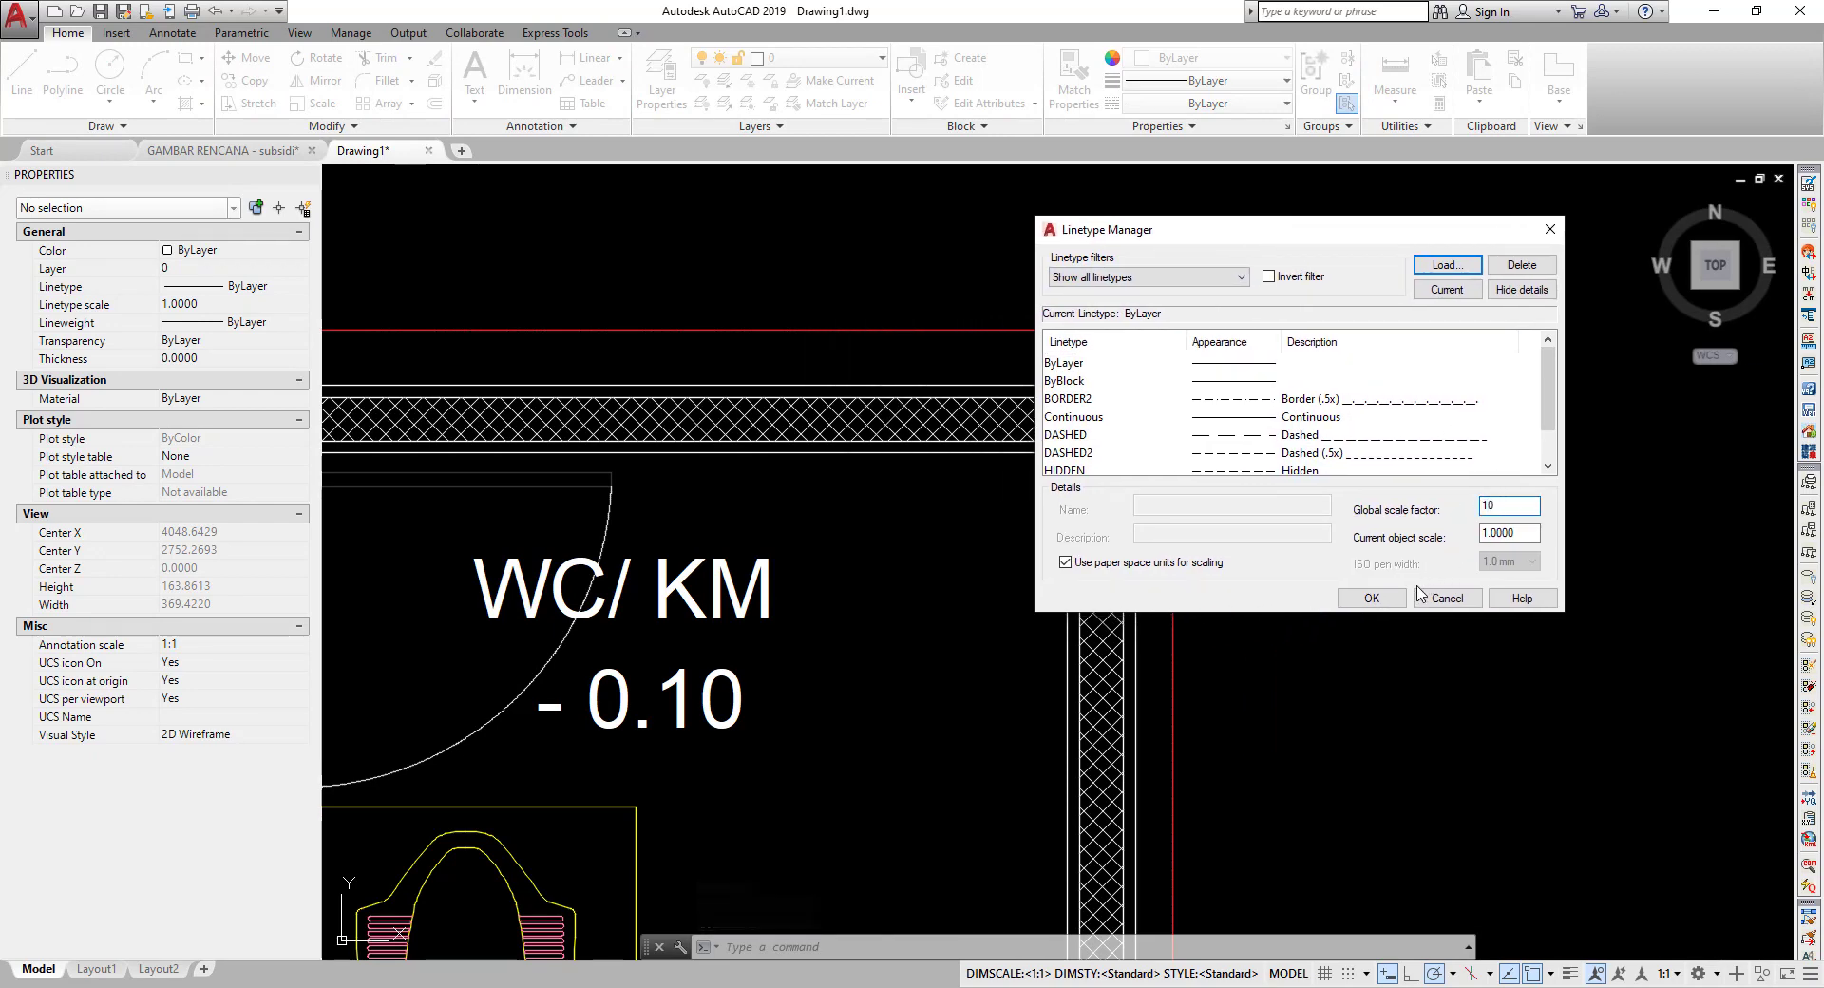
left_click(1371, 597)
scroll(912, 570, "down", 3)
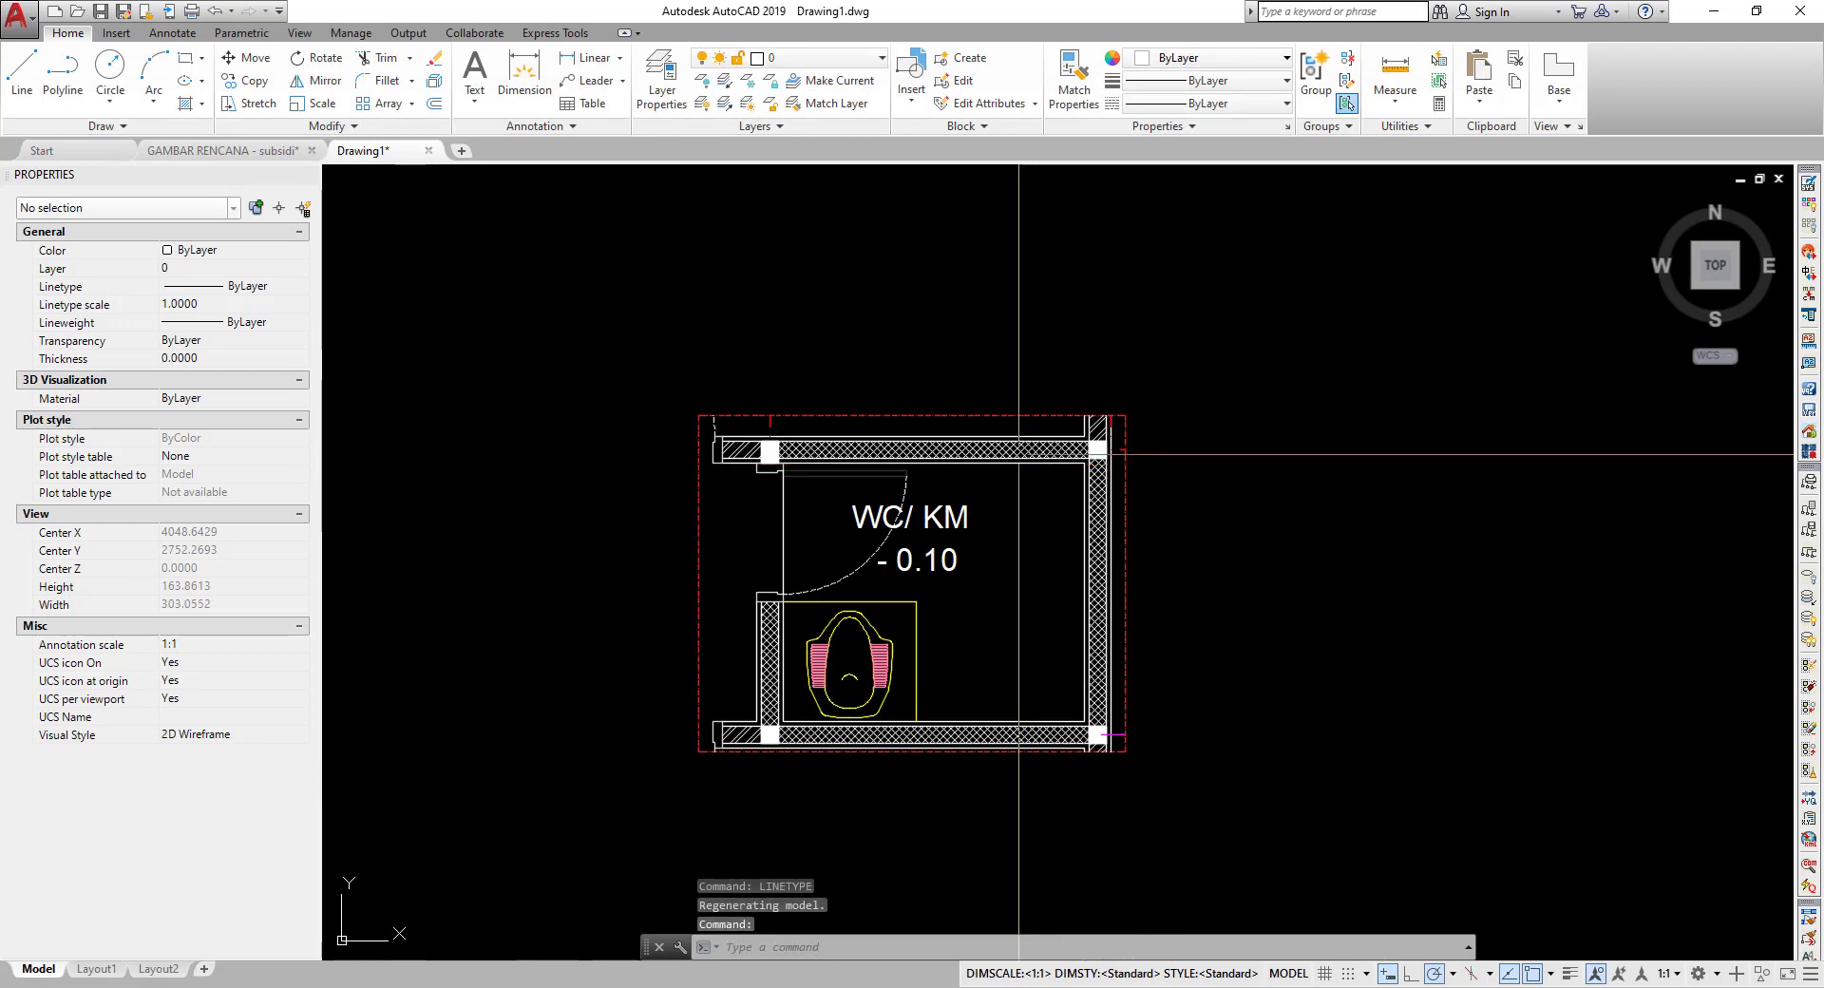
scroll(912, 570, "up", 1)
mouse_move(821, 498)
middle_mouse_down()
mouse_move(813, 374)
mouse_move(766, 315)
middle_mouse_up()
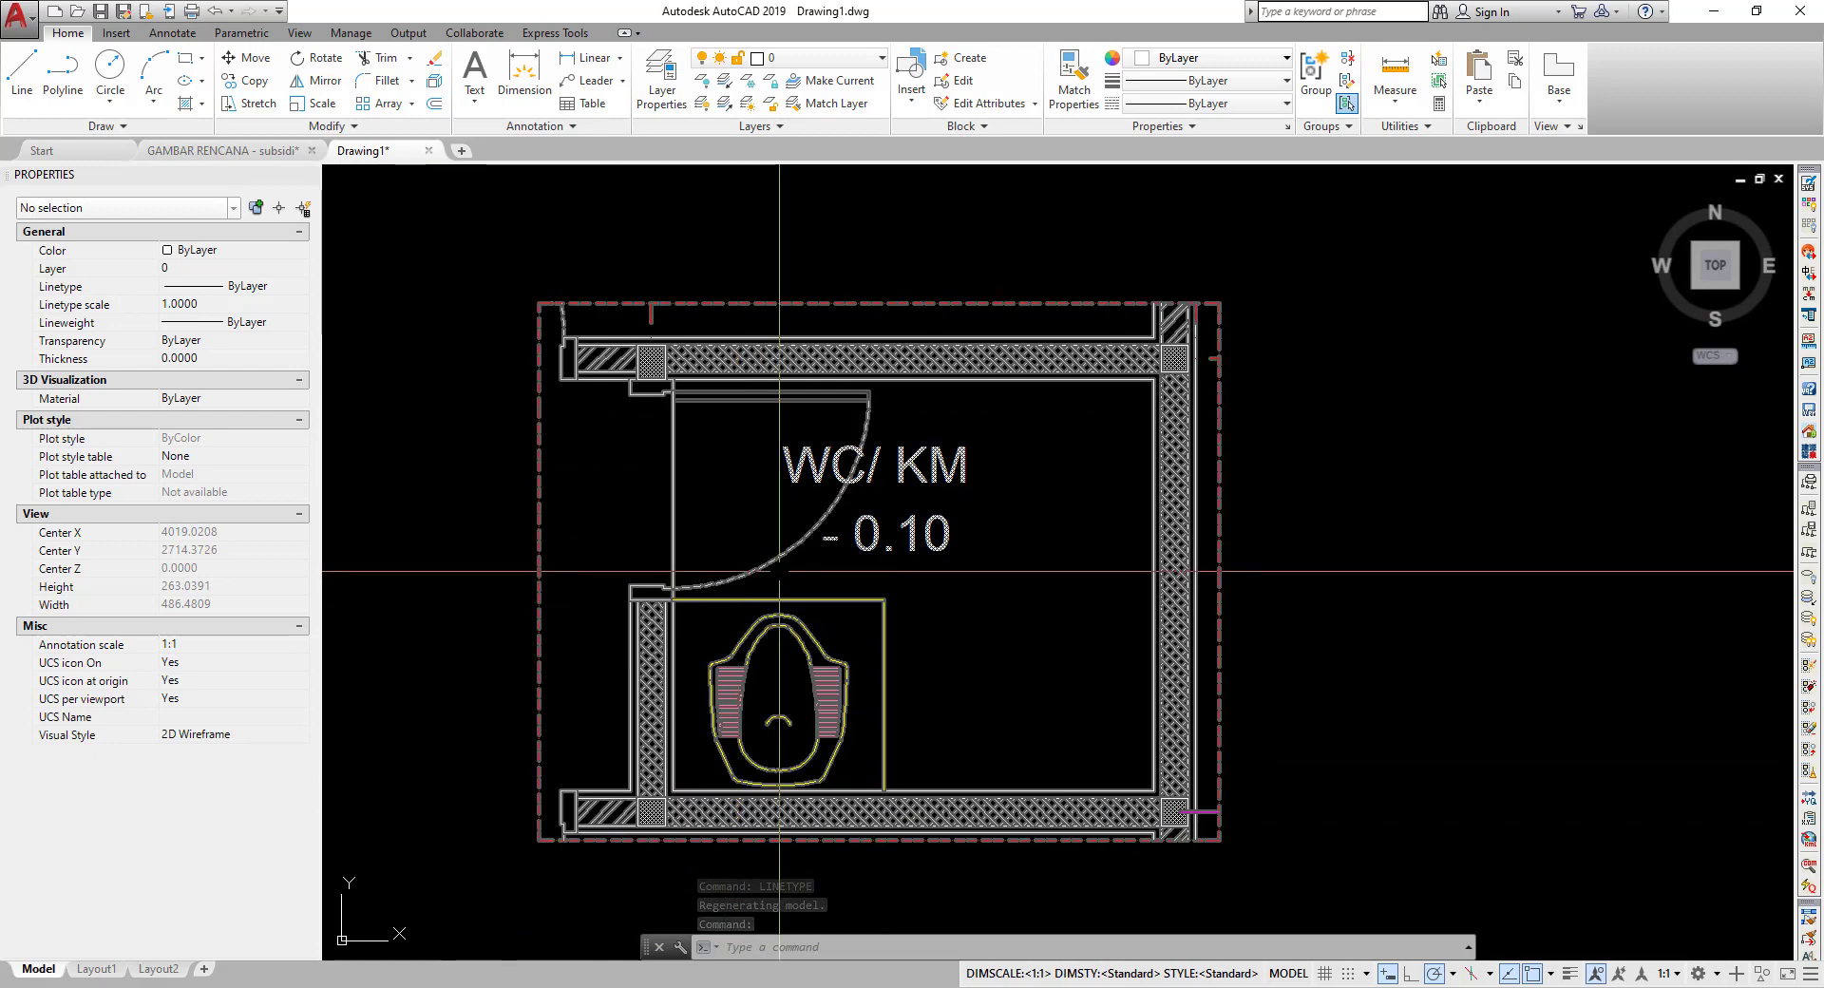
- Zoom out and pan across to the row of elevations and building sections
middle_click_drag(800, 557, 661, 524)
scroll(661, 524, "down", 2)
scroll(745, 435, "down", 5)
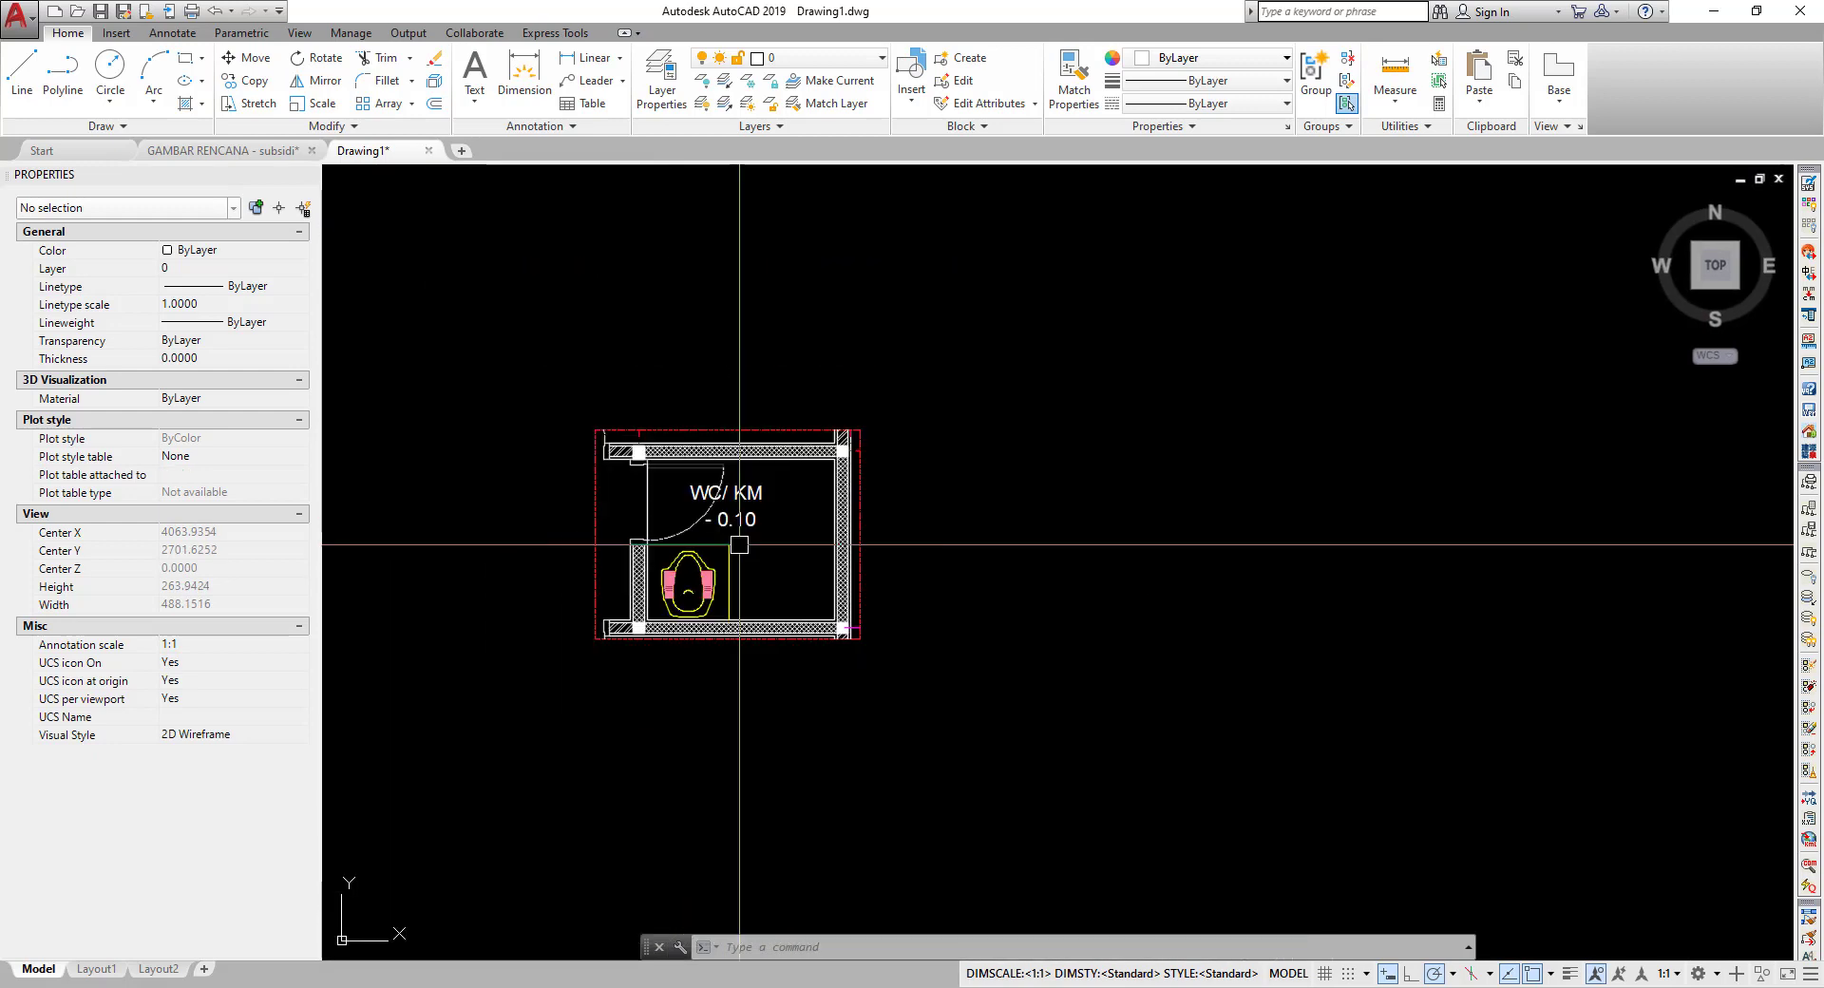
scroll(733, 610, "down", 4)
scroll(757, 636, "down", 4)
middle_click_drag(757, 636, 727, 518)
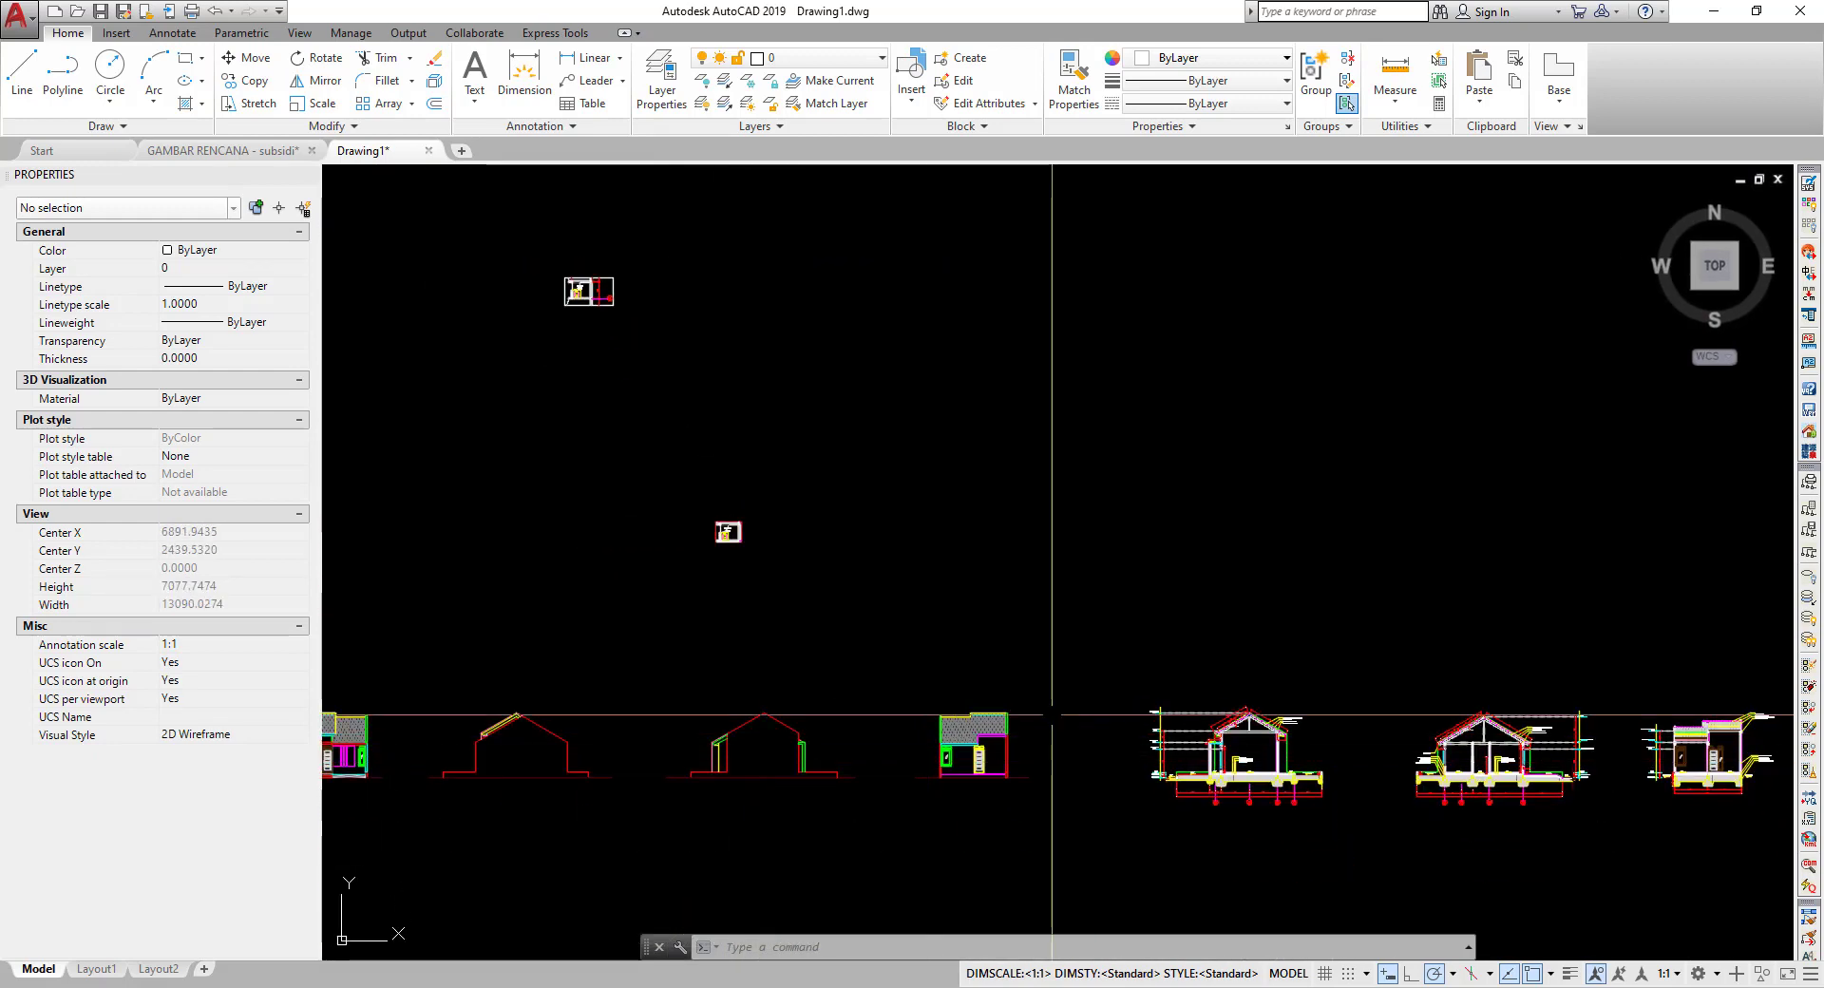
middle_click_drag(1323, 782, 1221, 716)
middle_click_drag(1092, 694, 1009, 668)
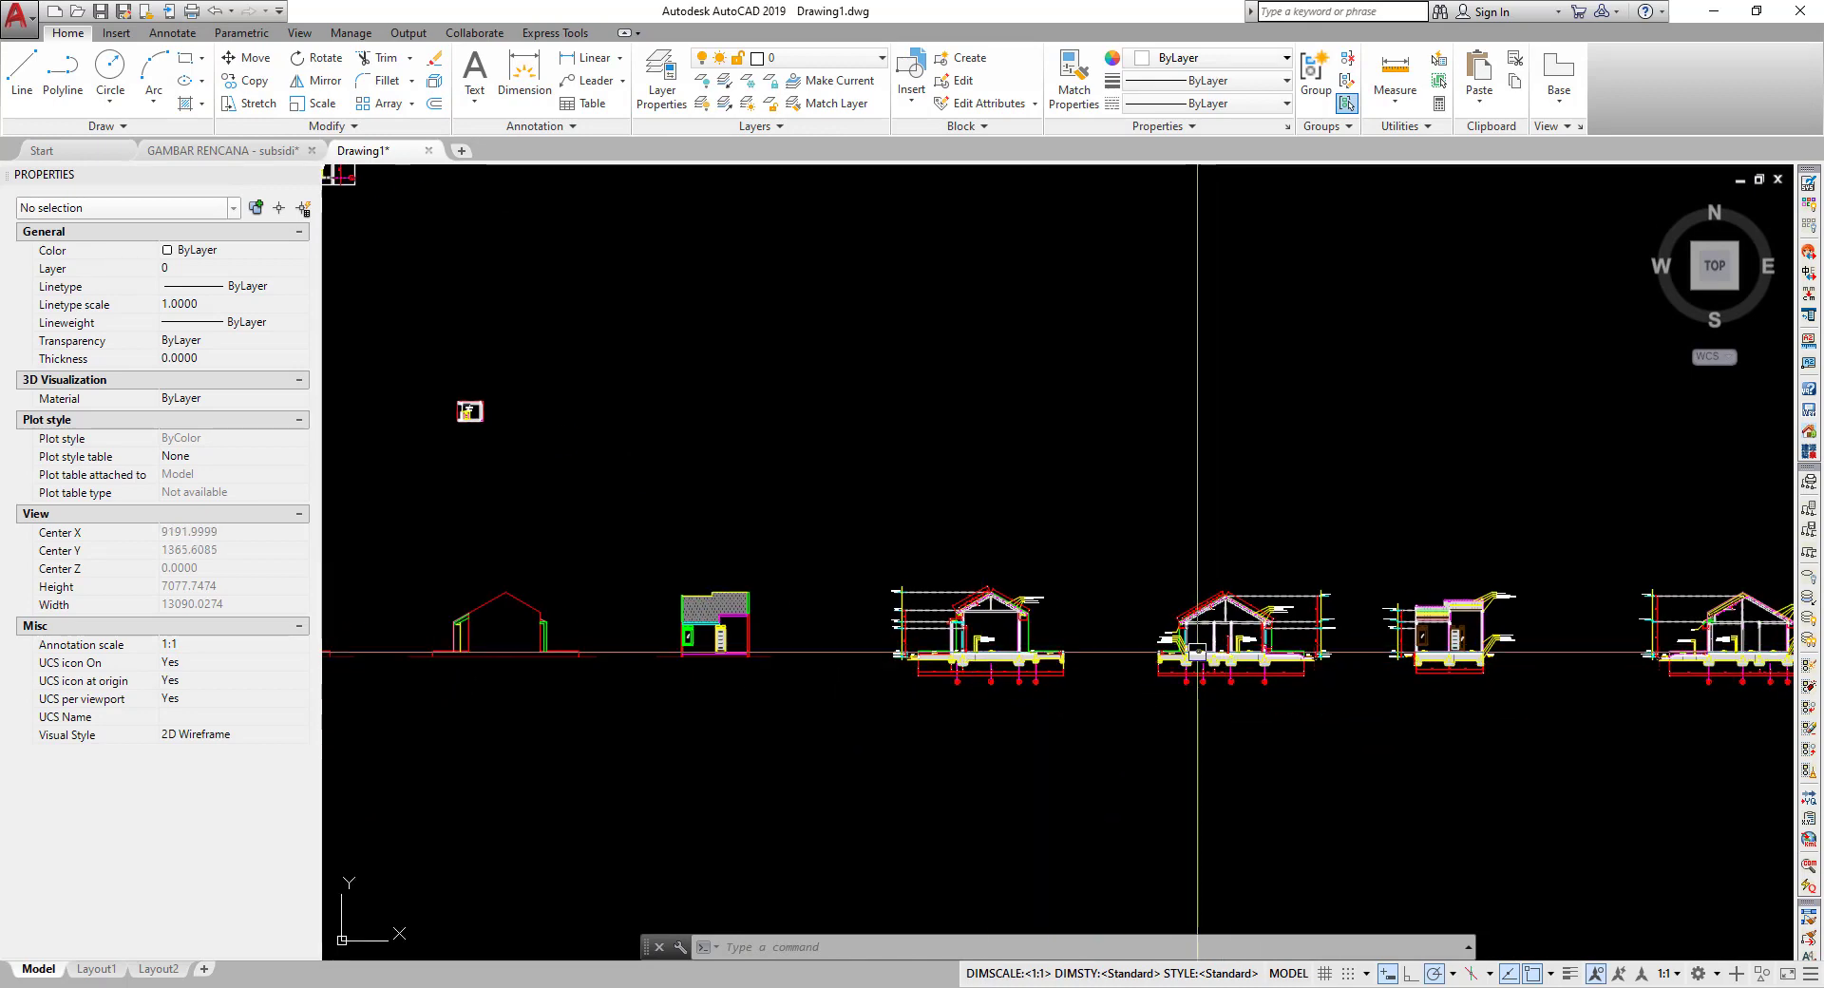
scroll(1213, 630, "up", 2)
scroll(1100, 665, "up", 4)
middle_click_drag(661, 588, 848, 590)
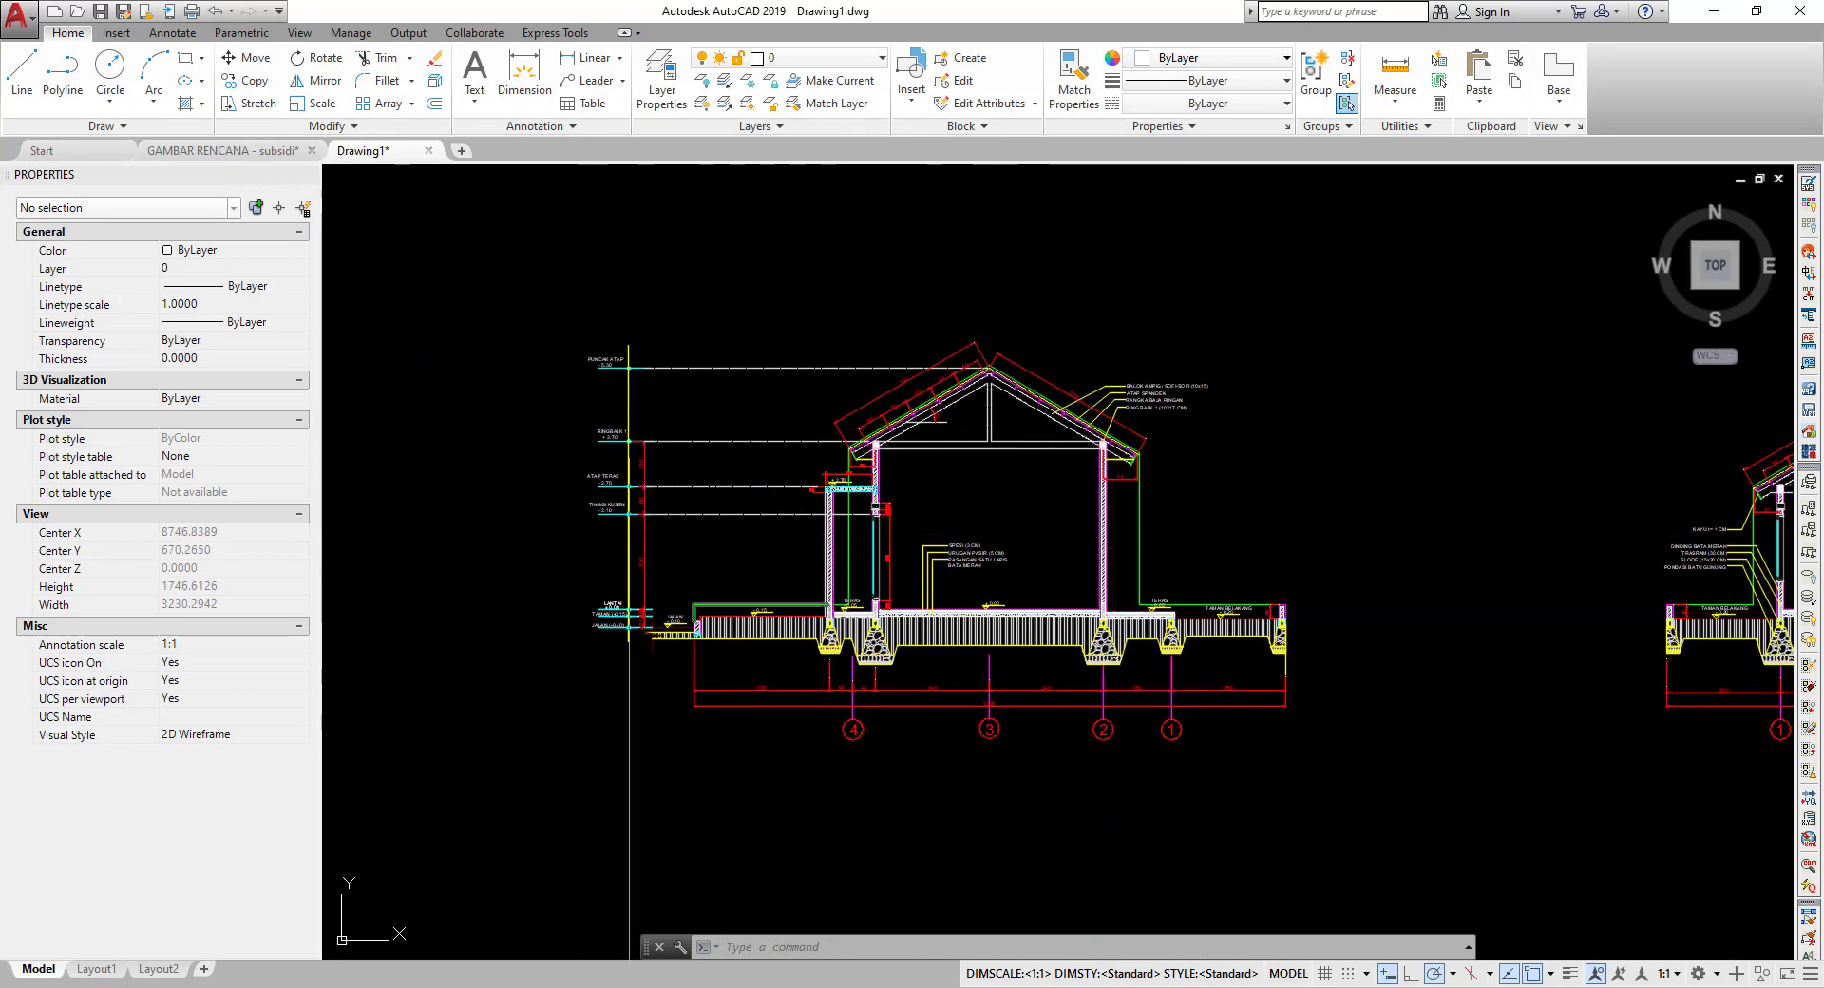
- Begin a selection window around the right-centre building section
scroll(836, 631, "up", 6)
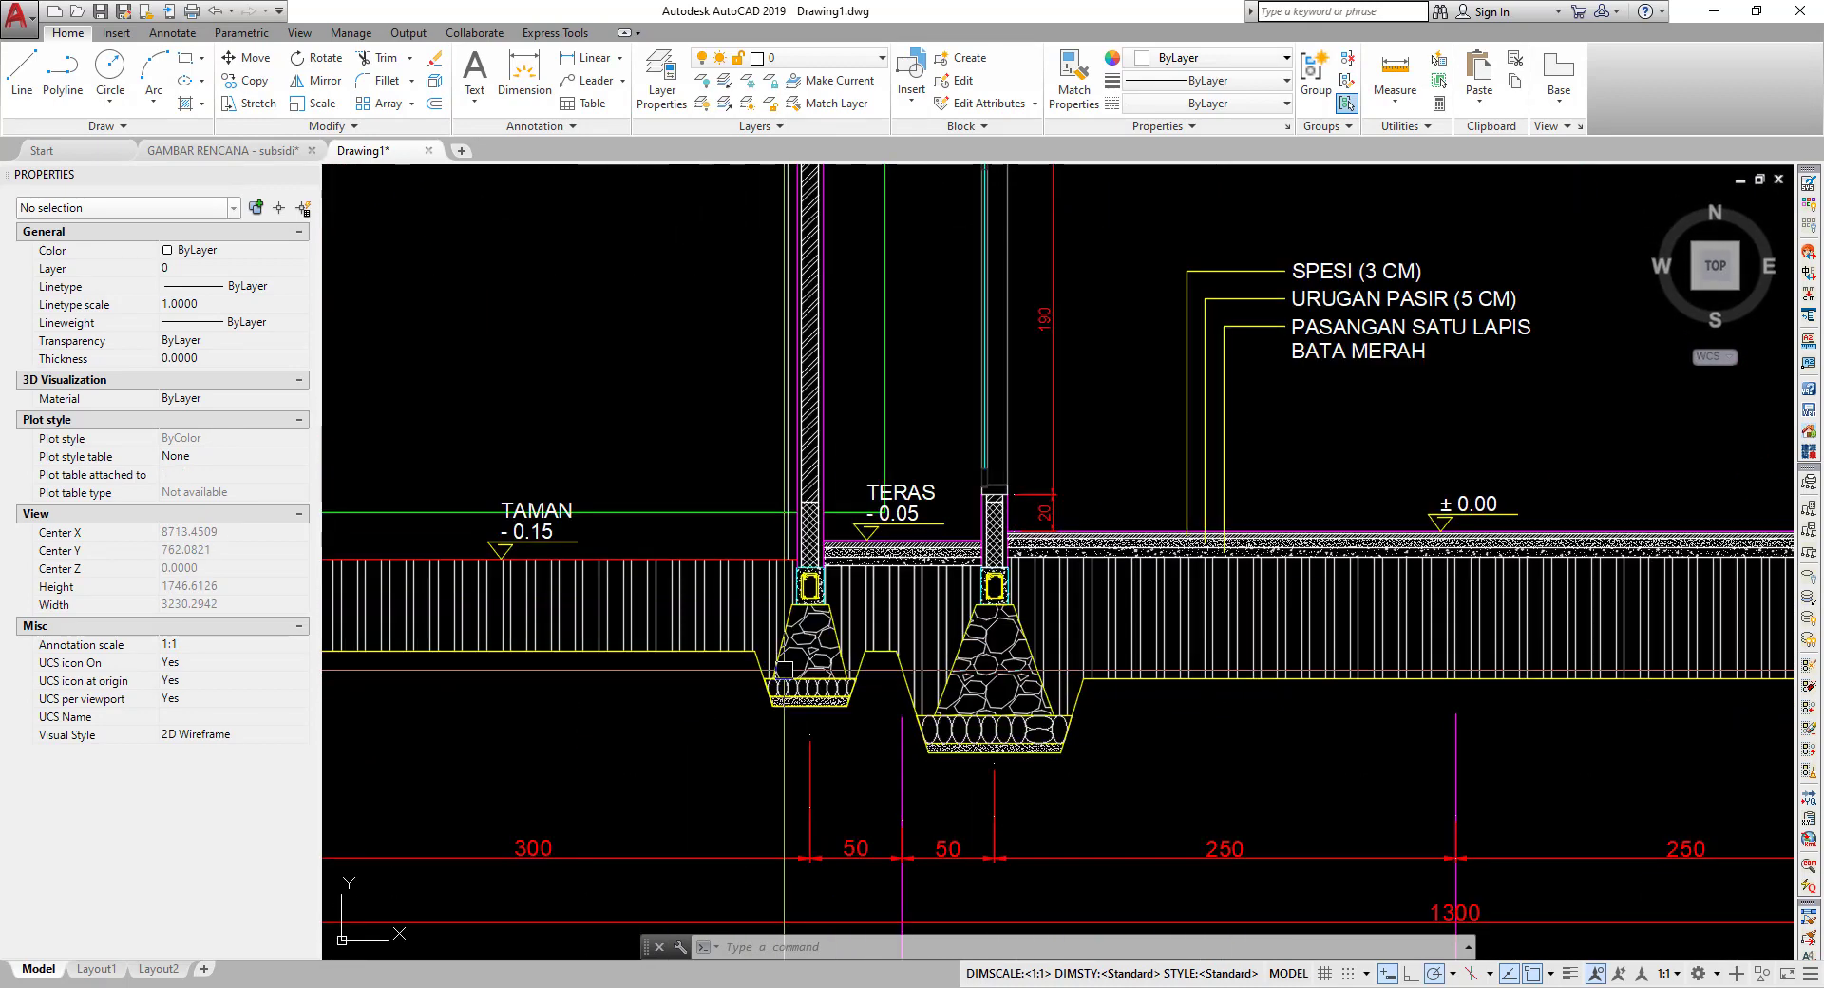
scroll(772, 447, "down", 4)
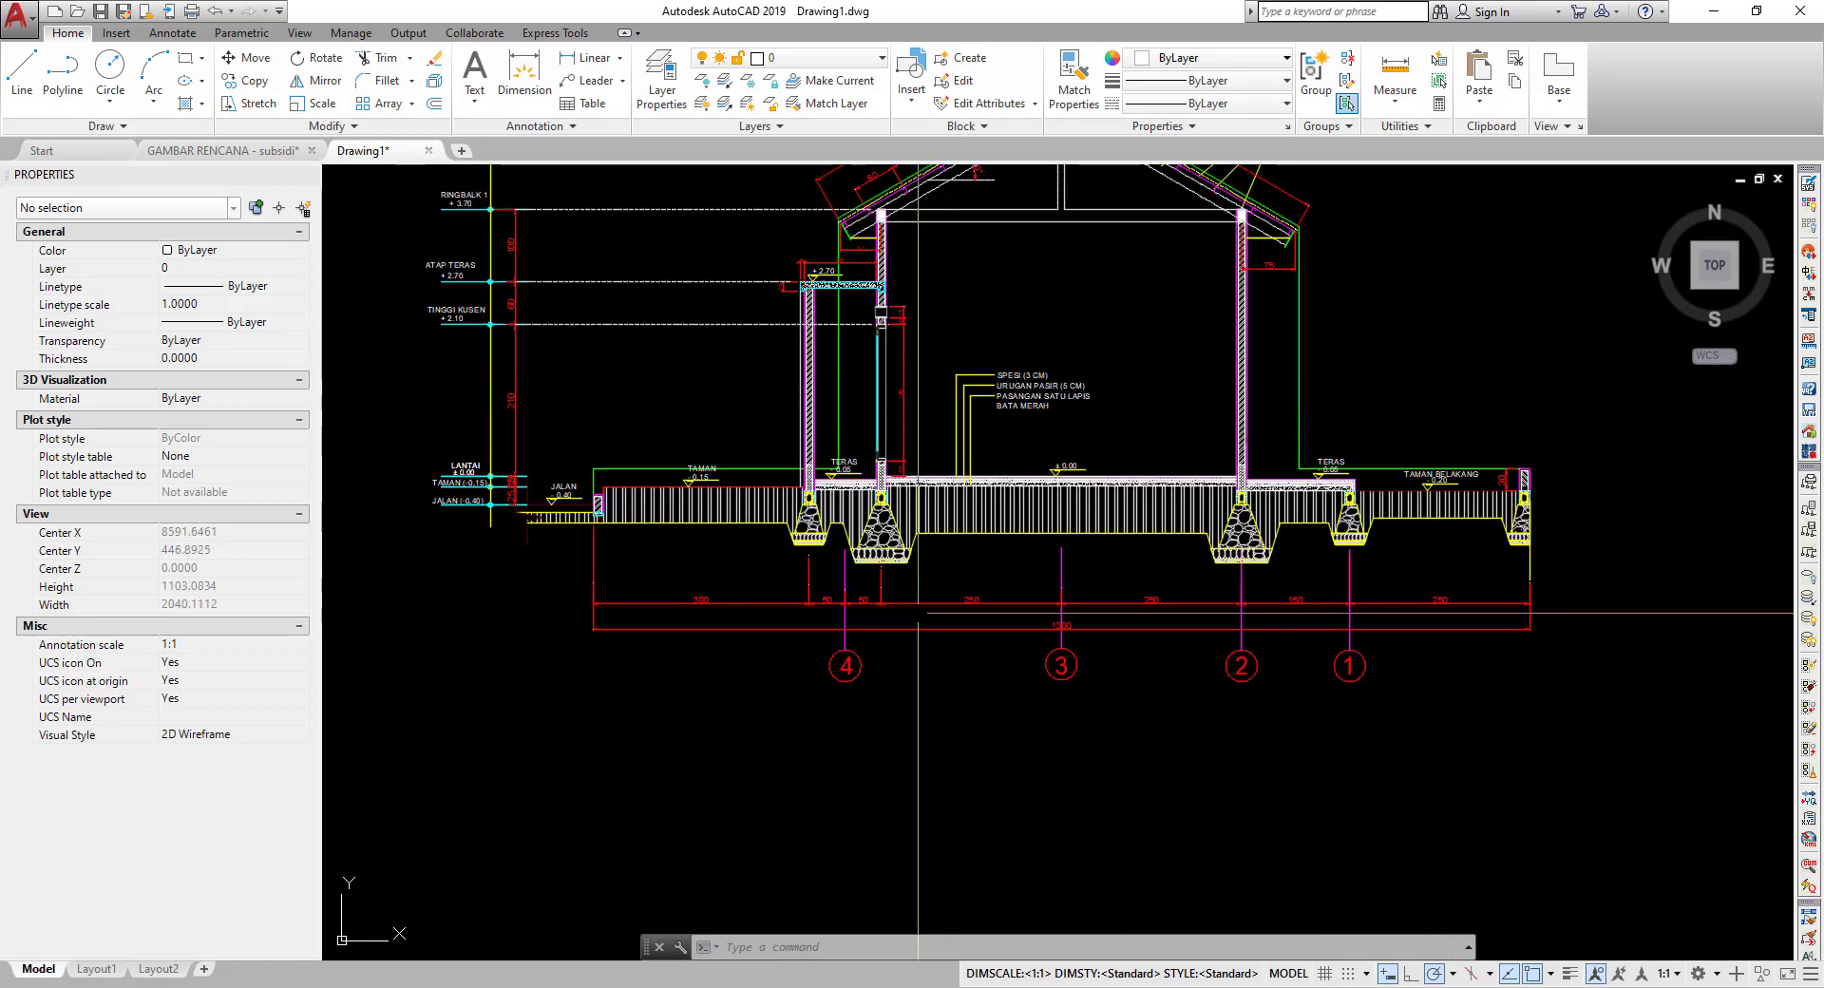
scroll(1279, 532, "down", 2)
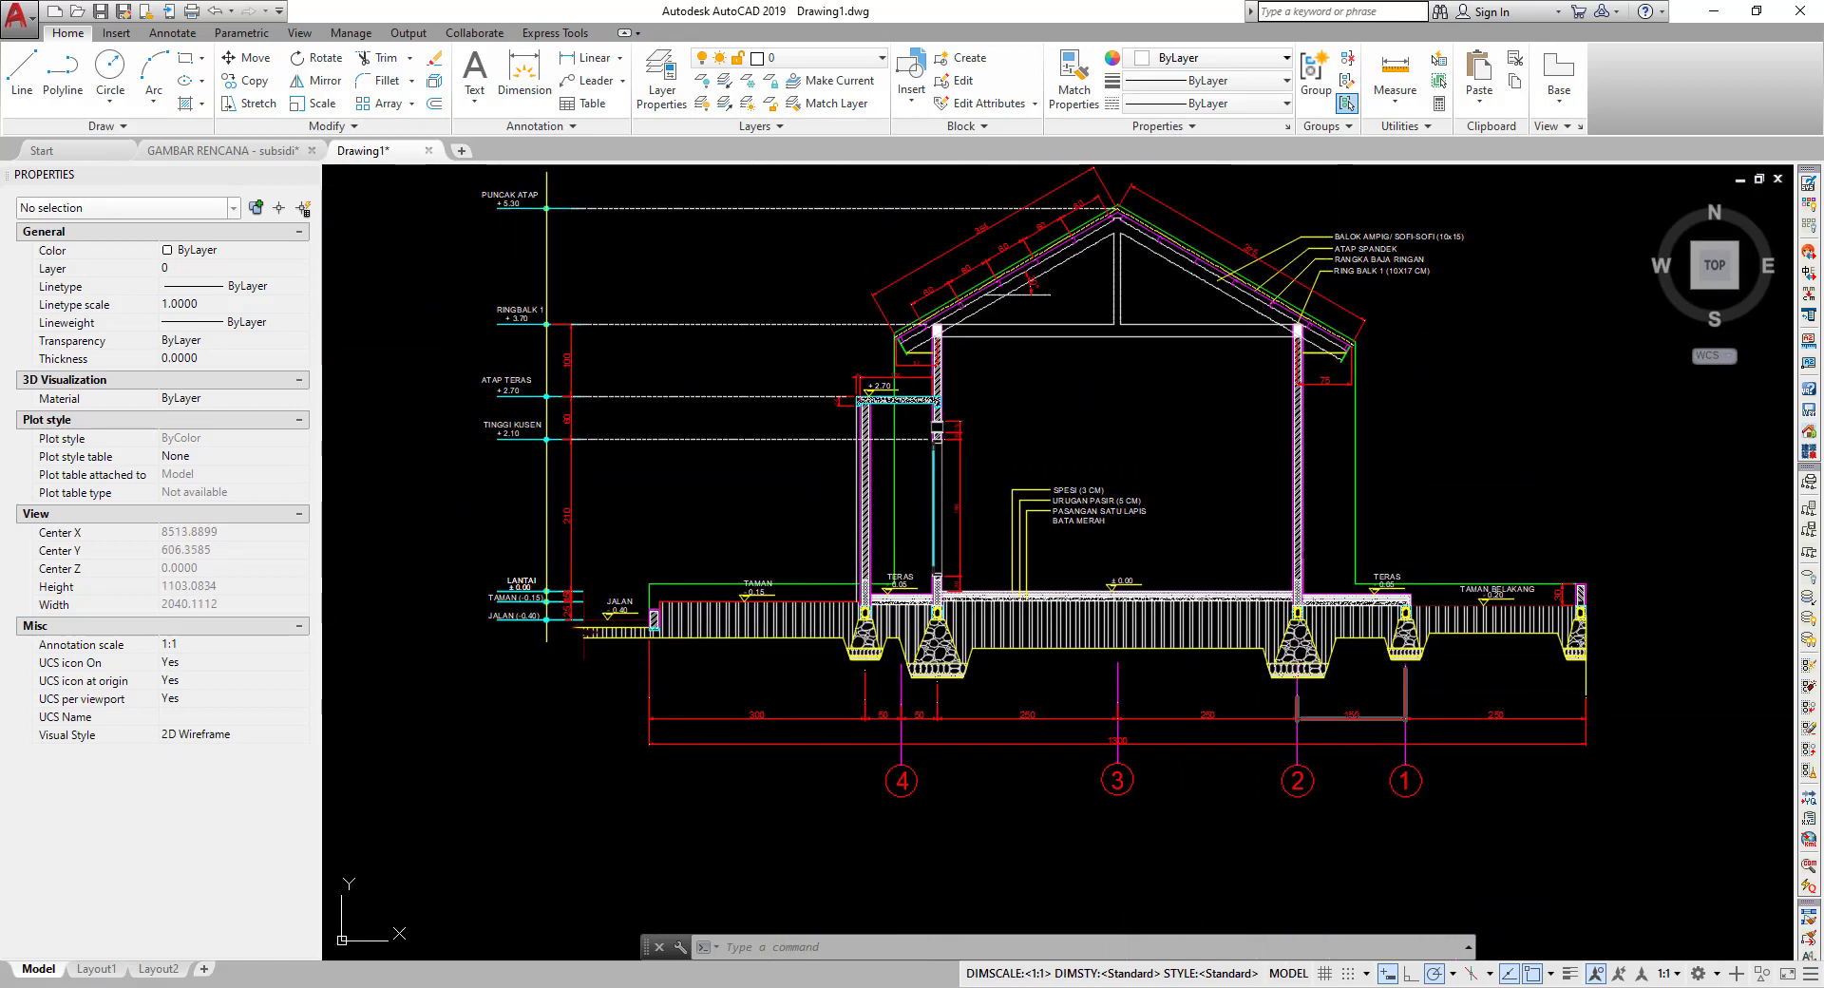
scroll(883, 378, "down", 4)
left_click(959, 422)
- Select the right-centre building section, start copying it, then cancel the copy with Esc
left_click(1316, 739)
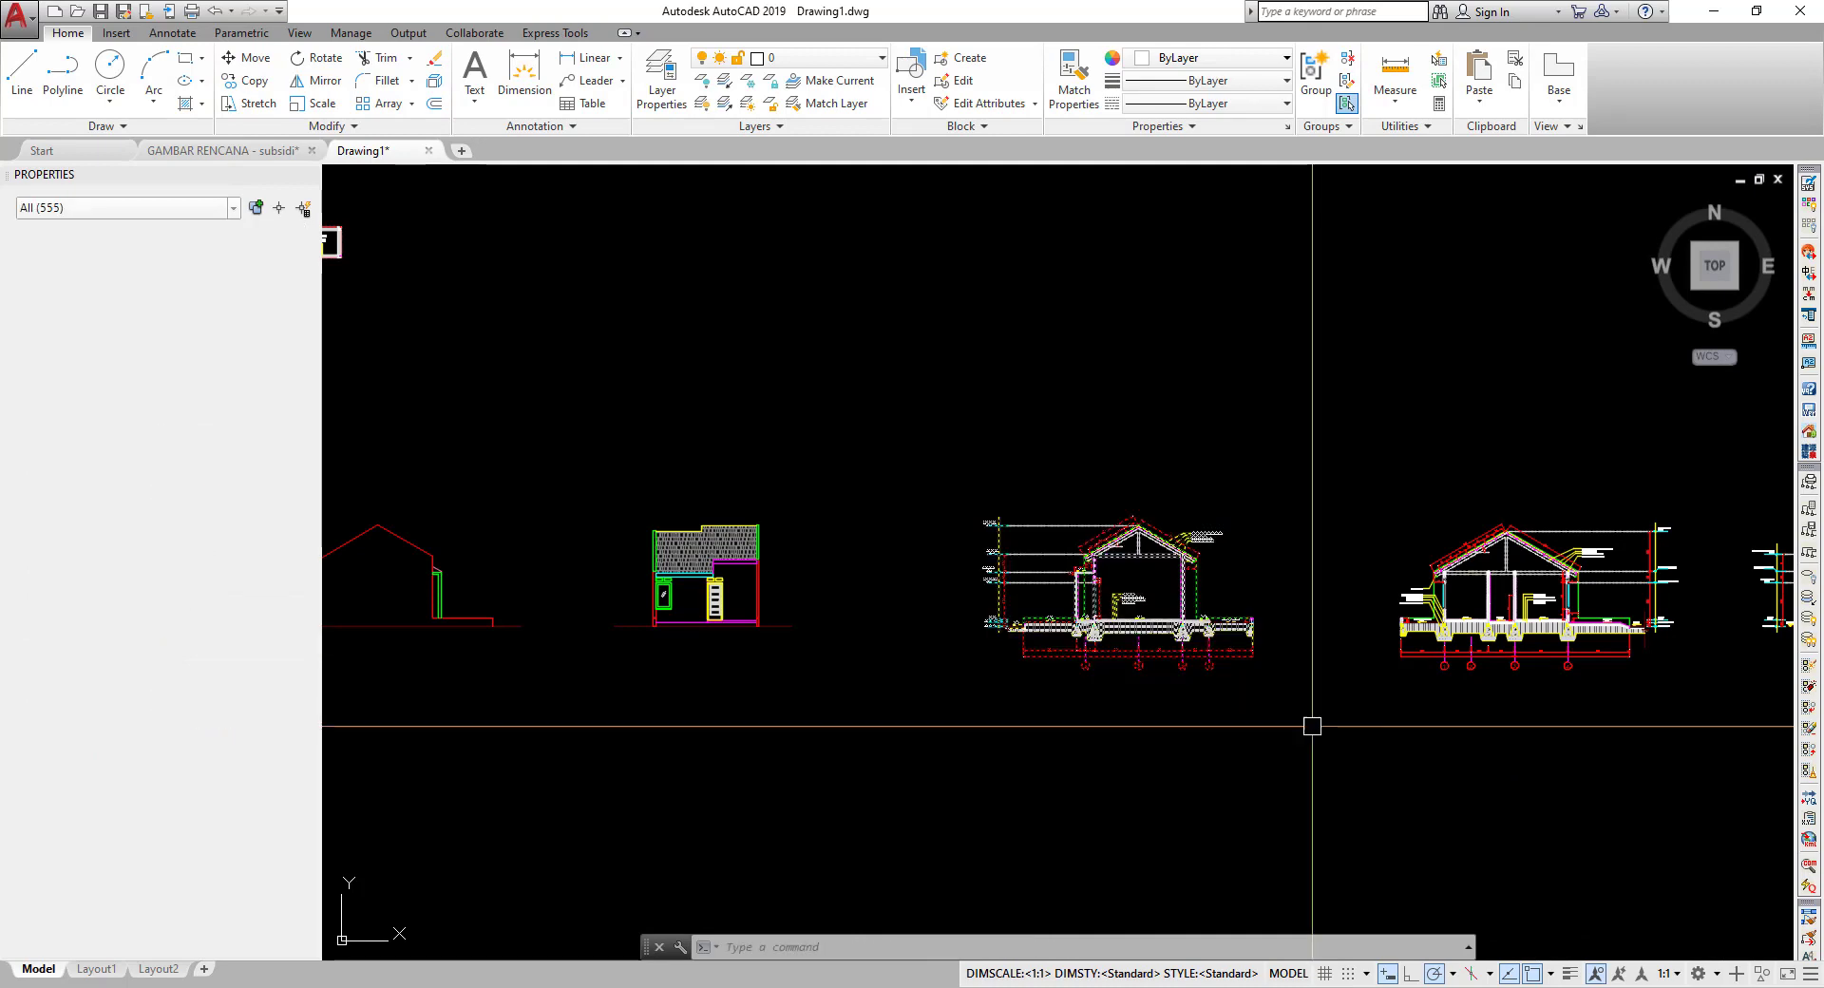
left_click(1303, 865)
left_click(928, 424)
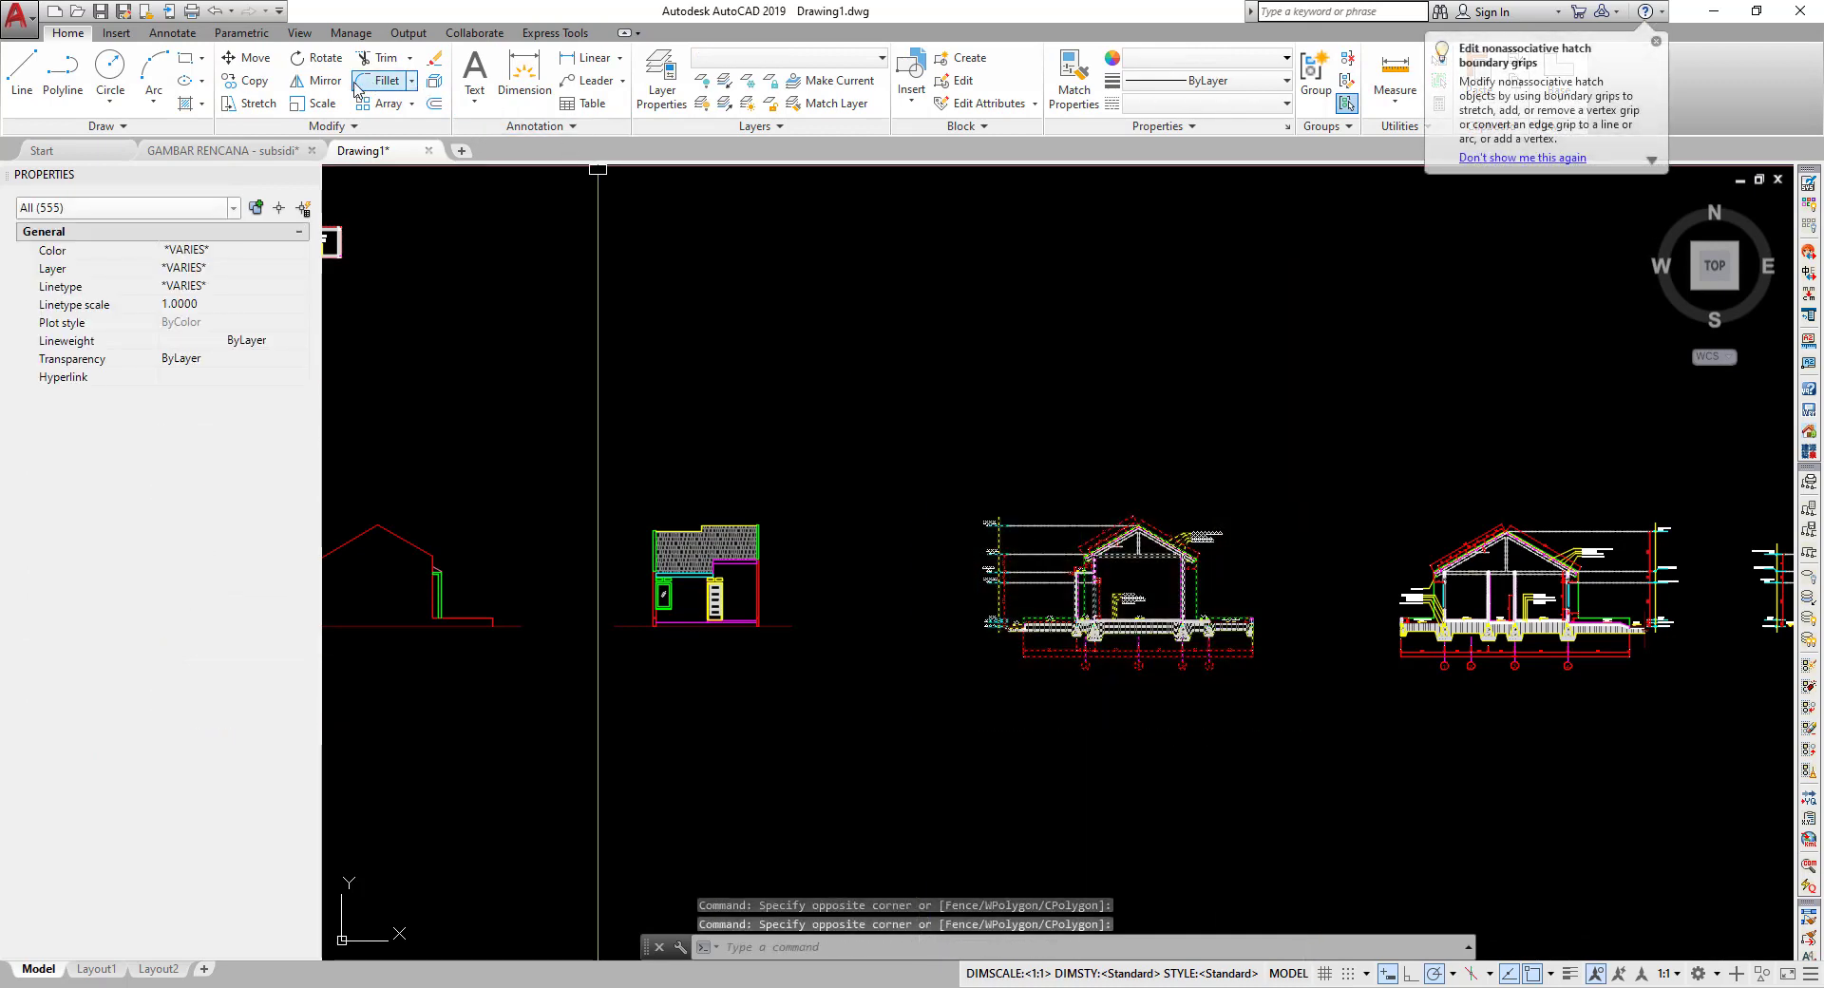
left_click(259, 84)
left_click(993, 530)
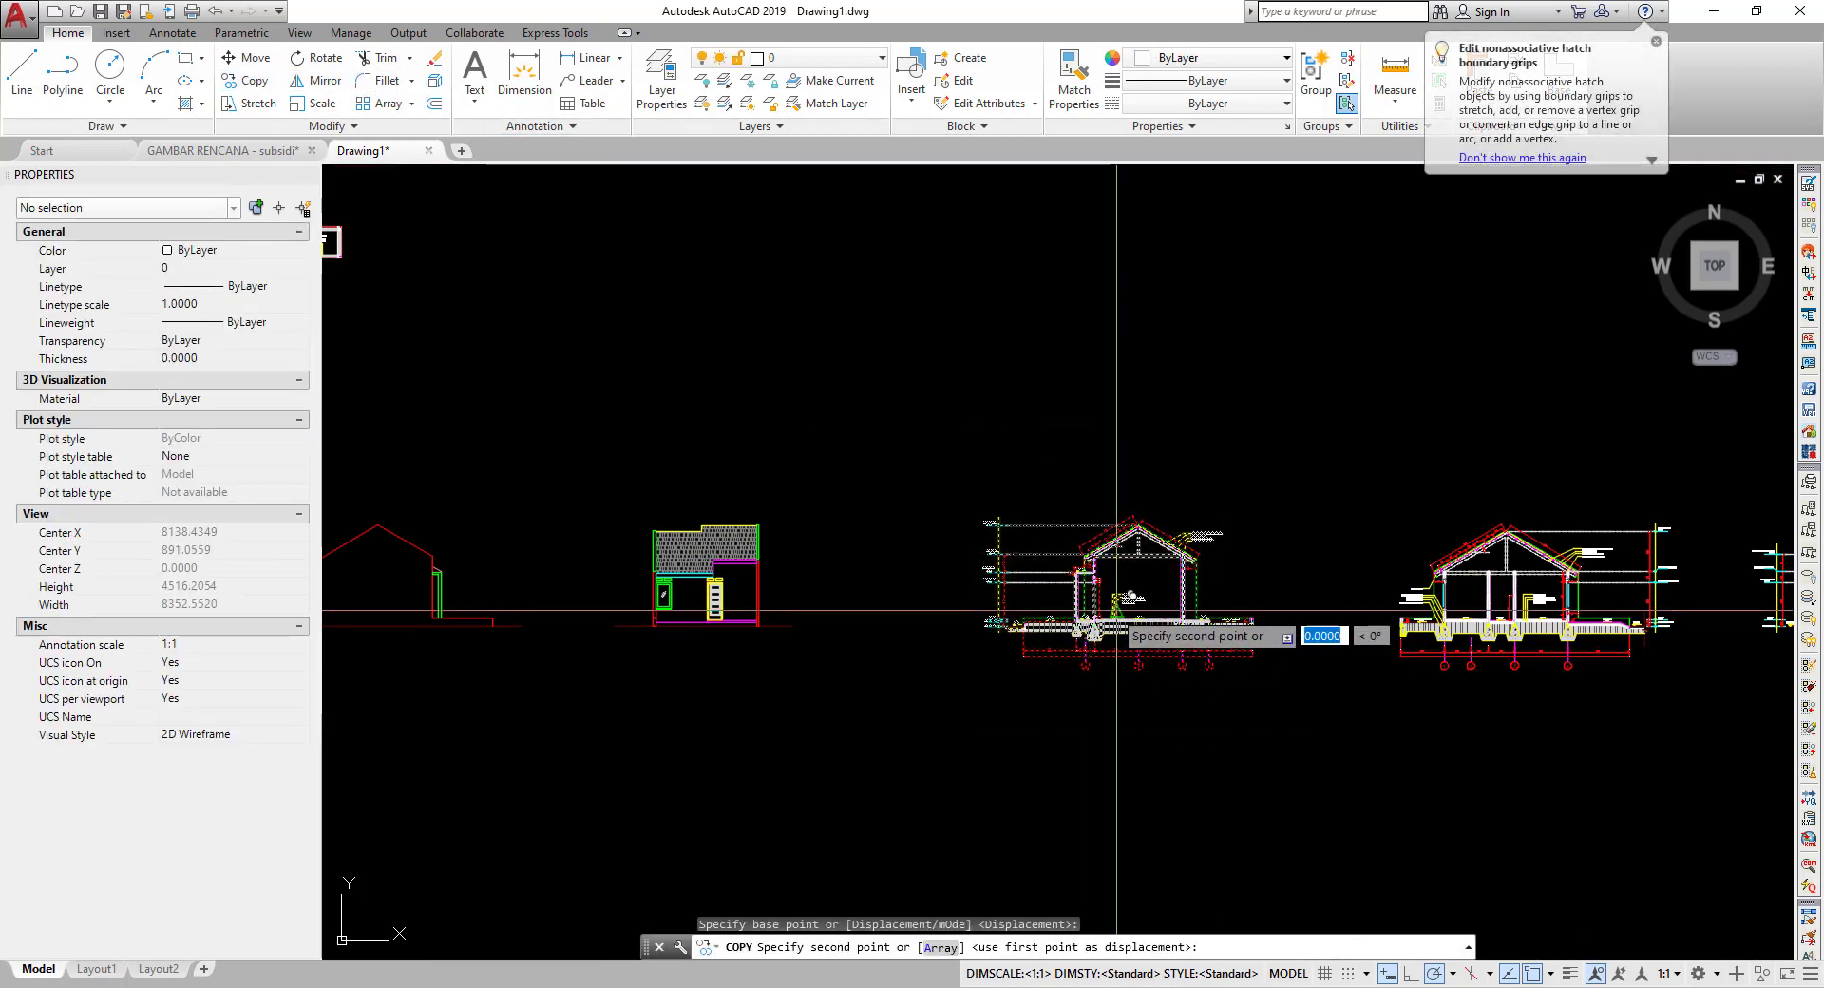
scroll(1003, 577, "down", 4)
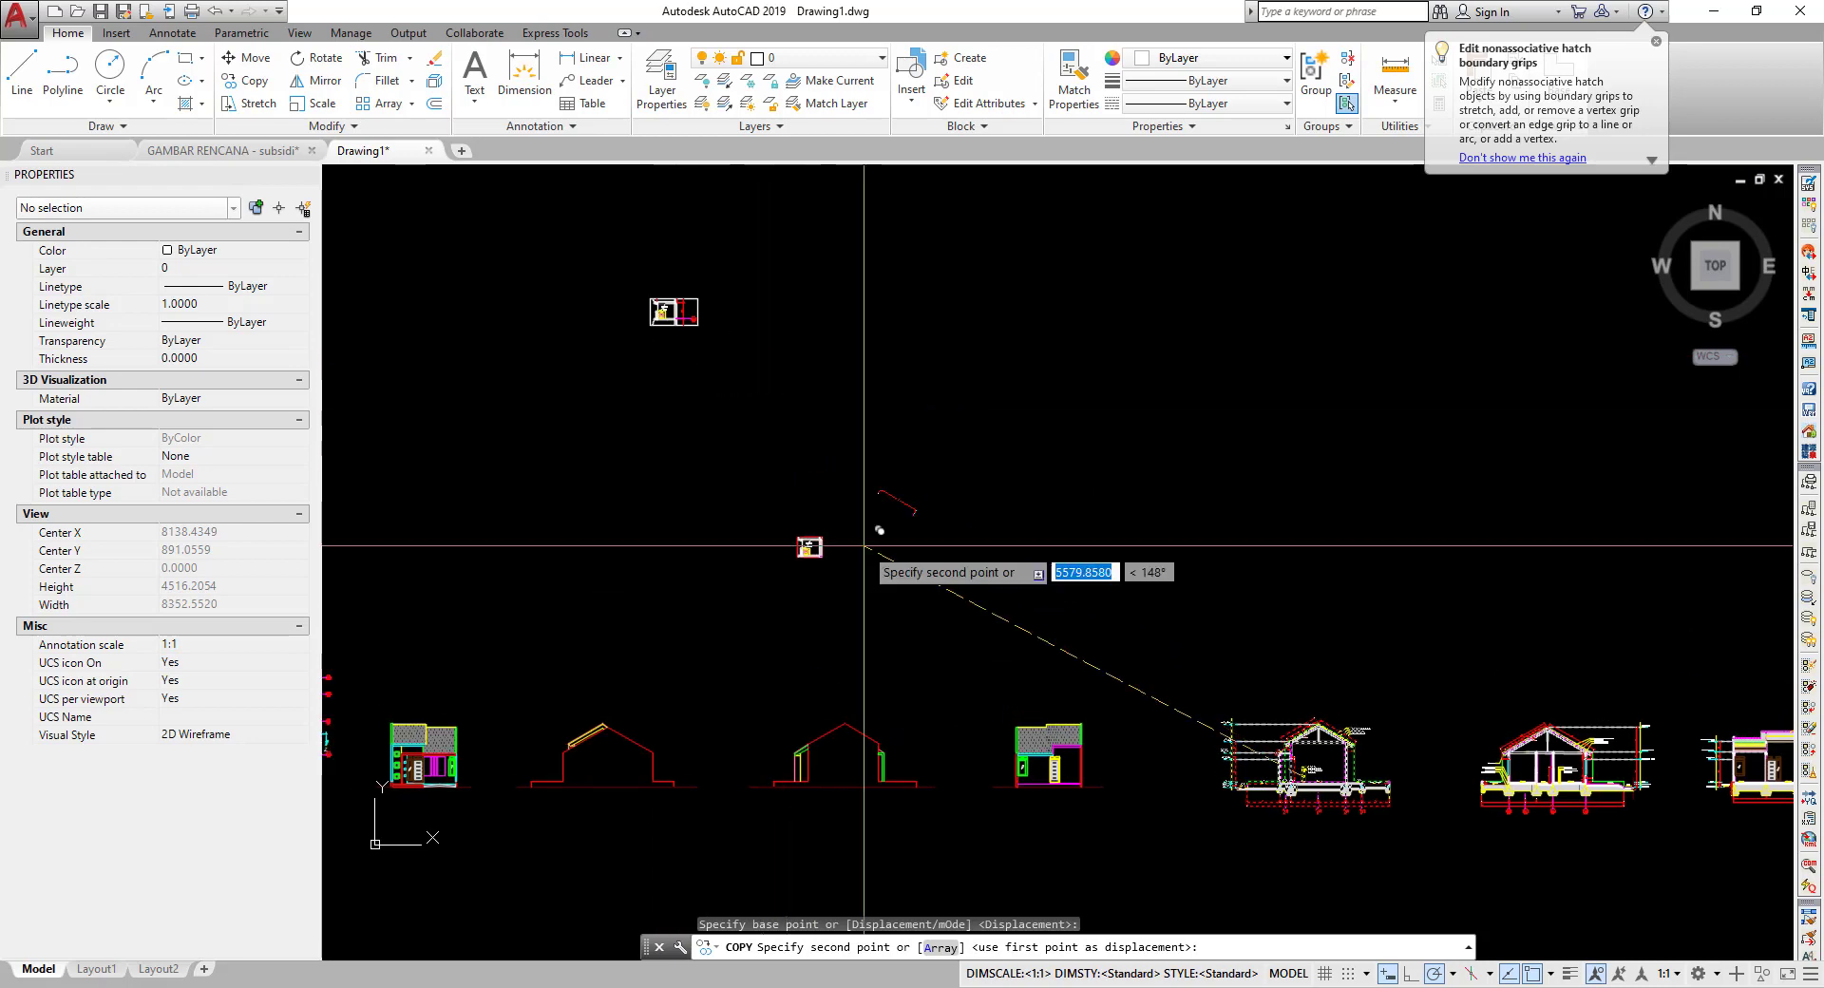
scroll(888, 561, "up", 7)
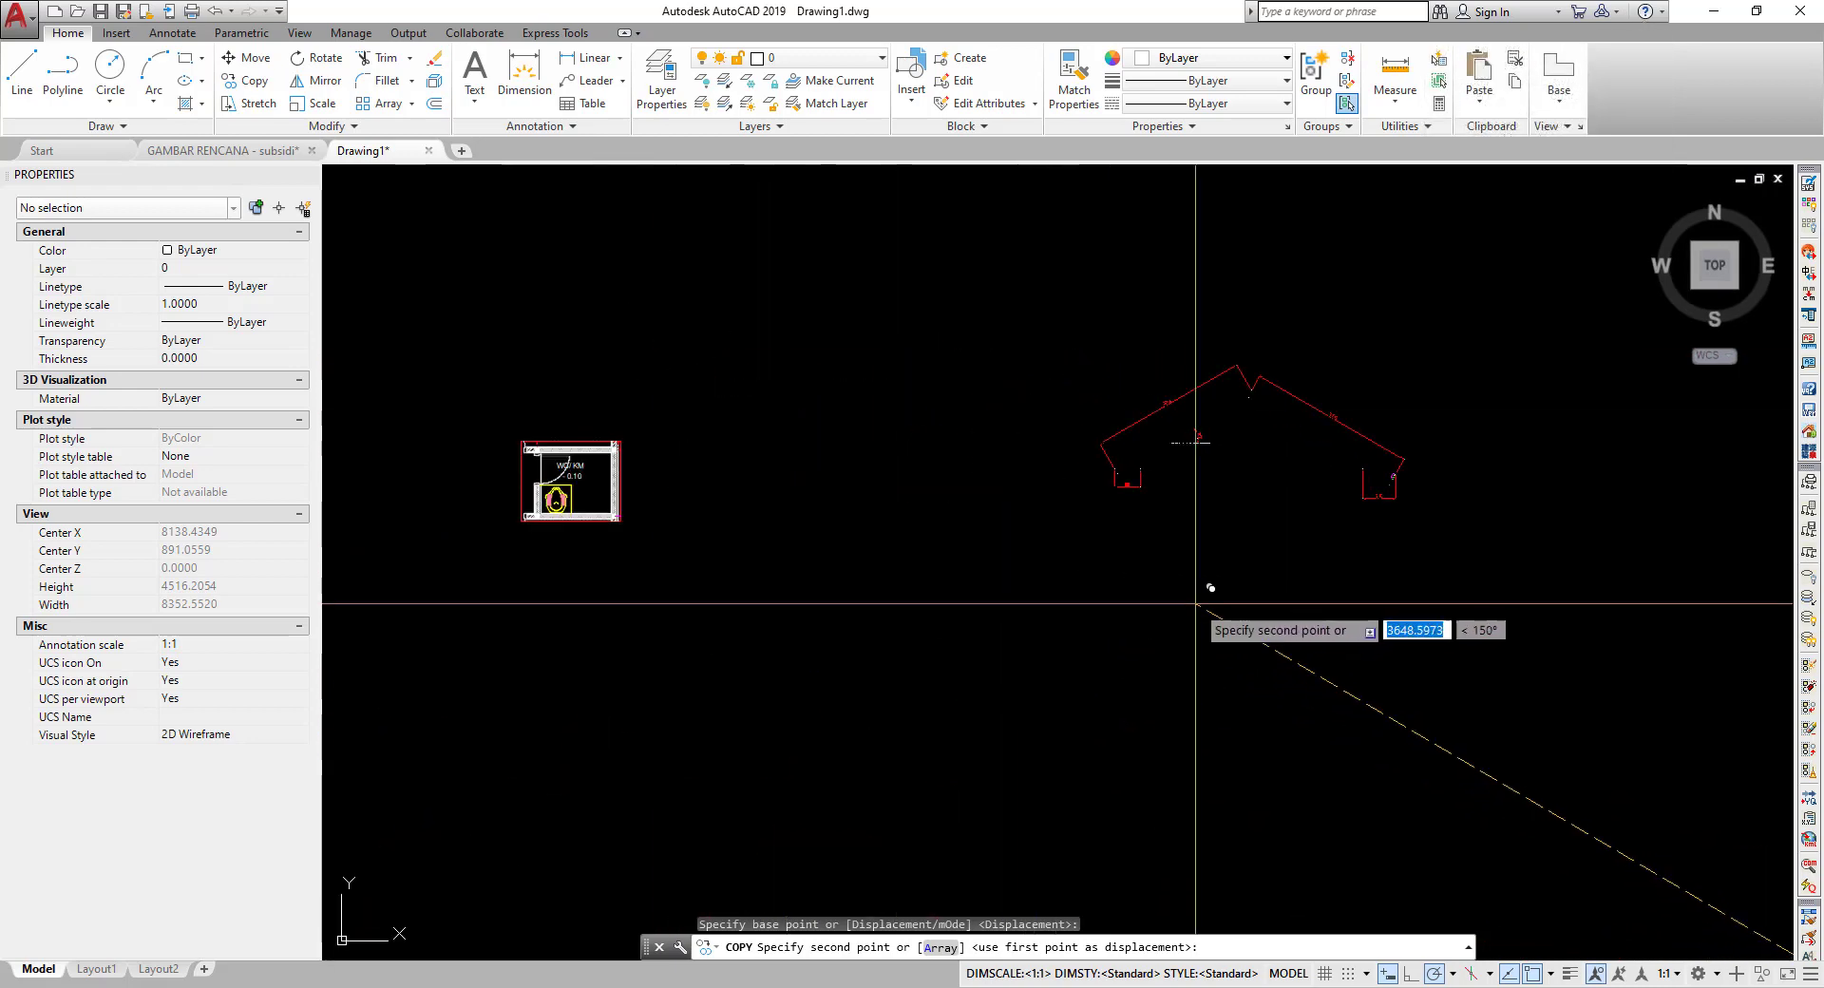
scroll(1254, 684, "up", 5)
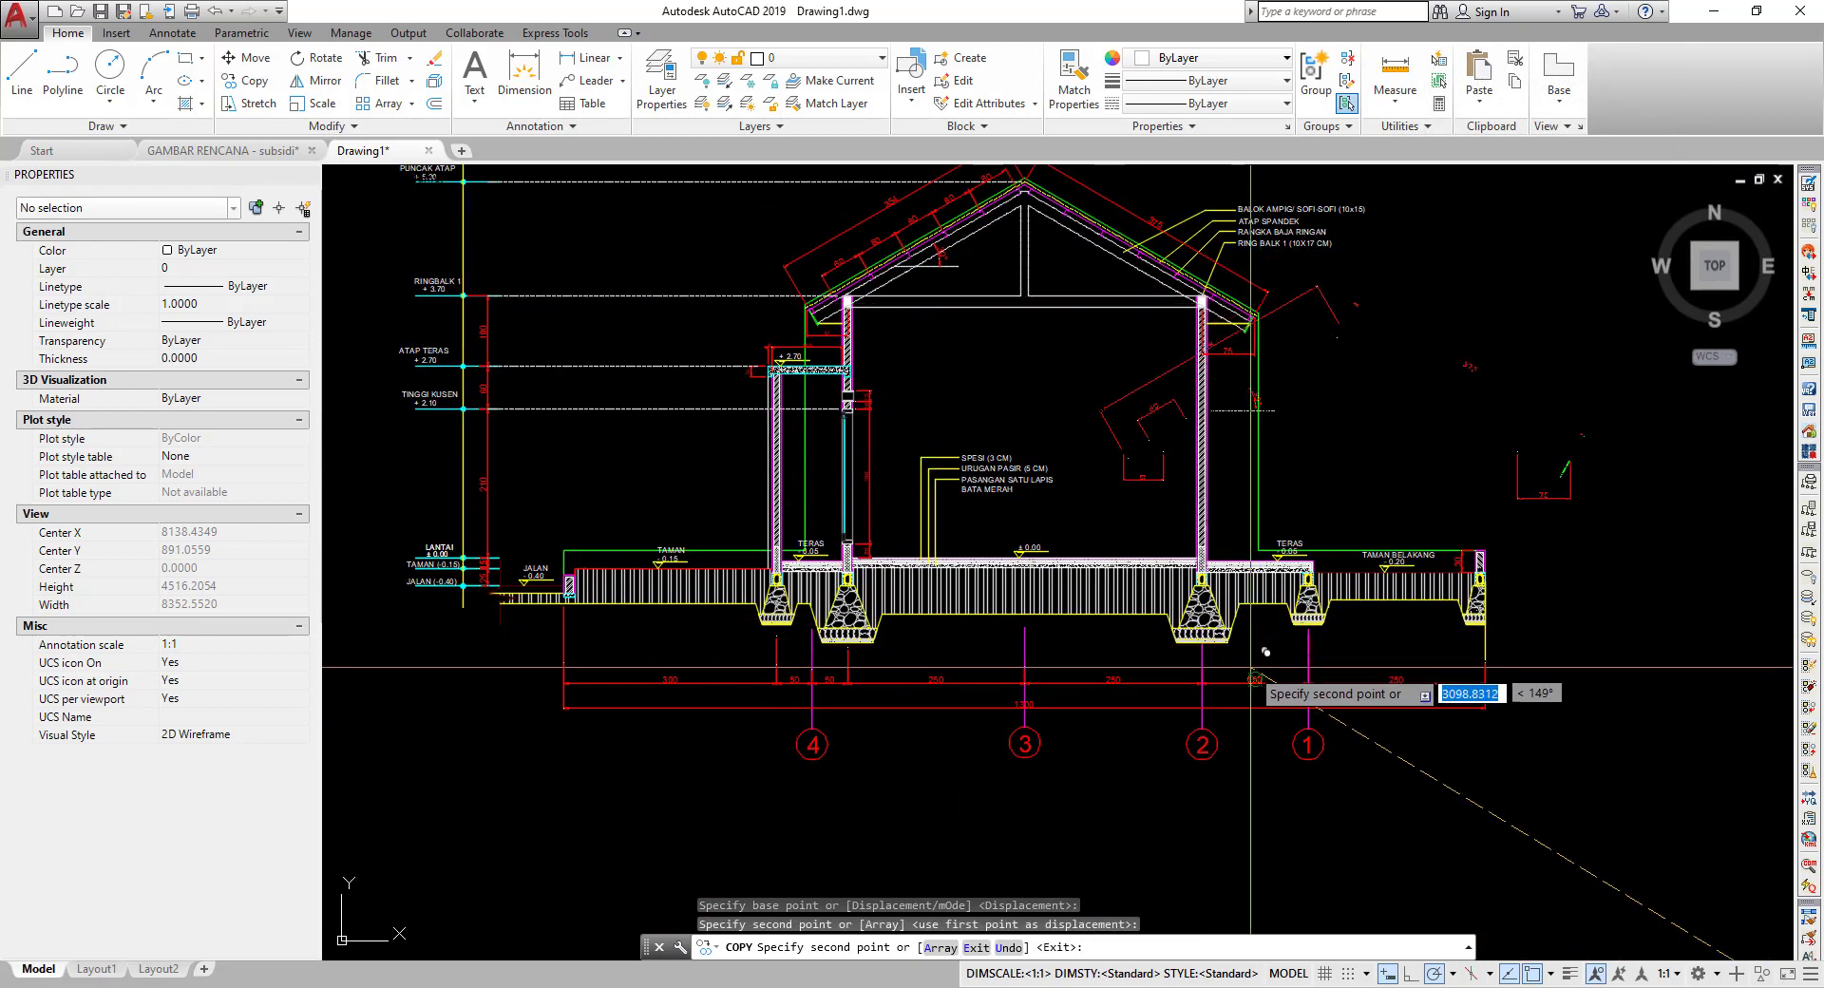
key("Escape")
- Start the XCLIP block-clipping command on the section drawing
middle_click_drag(805, 536, 822, 610)
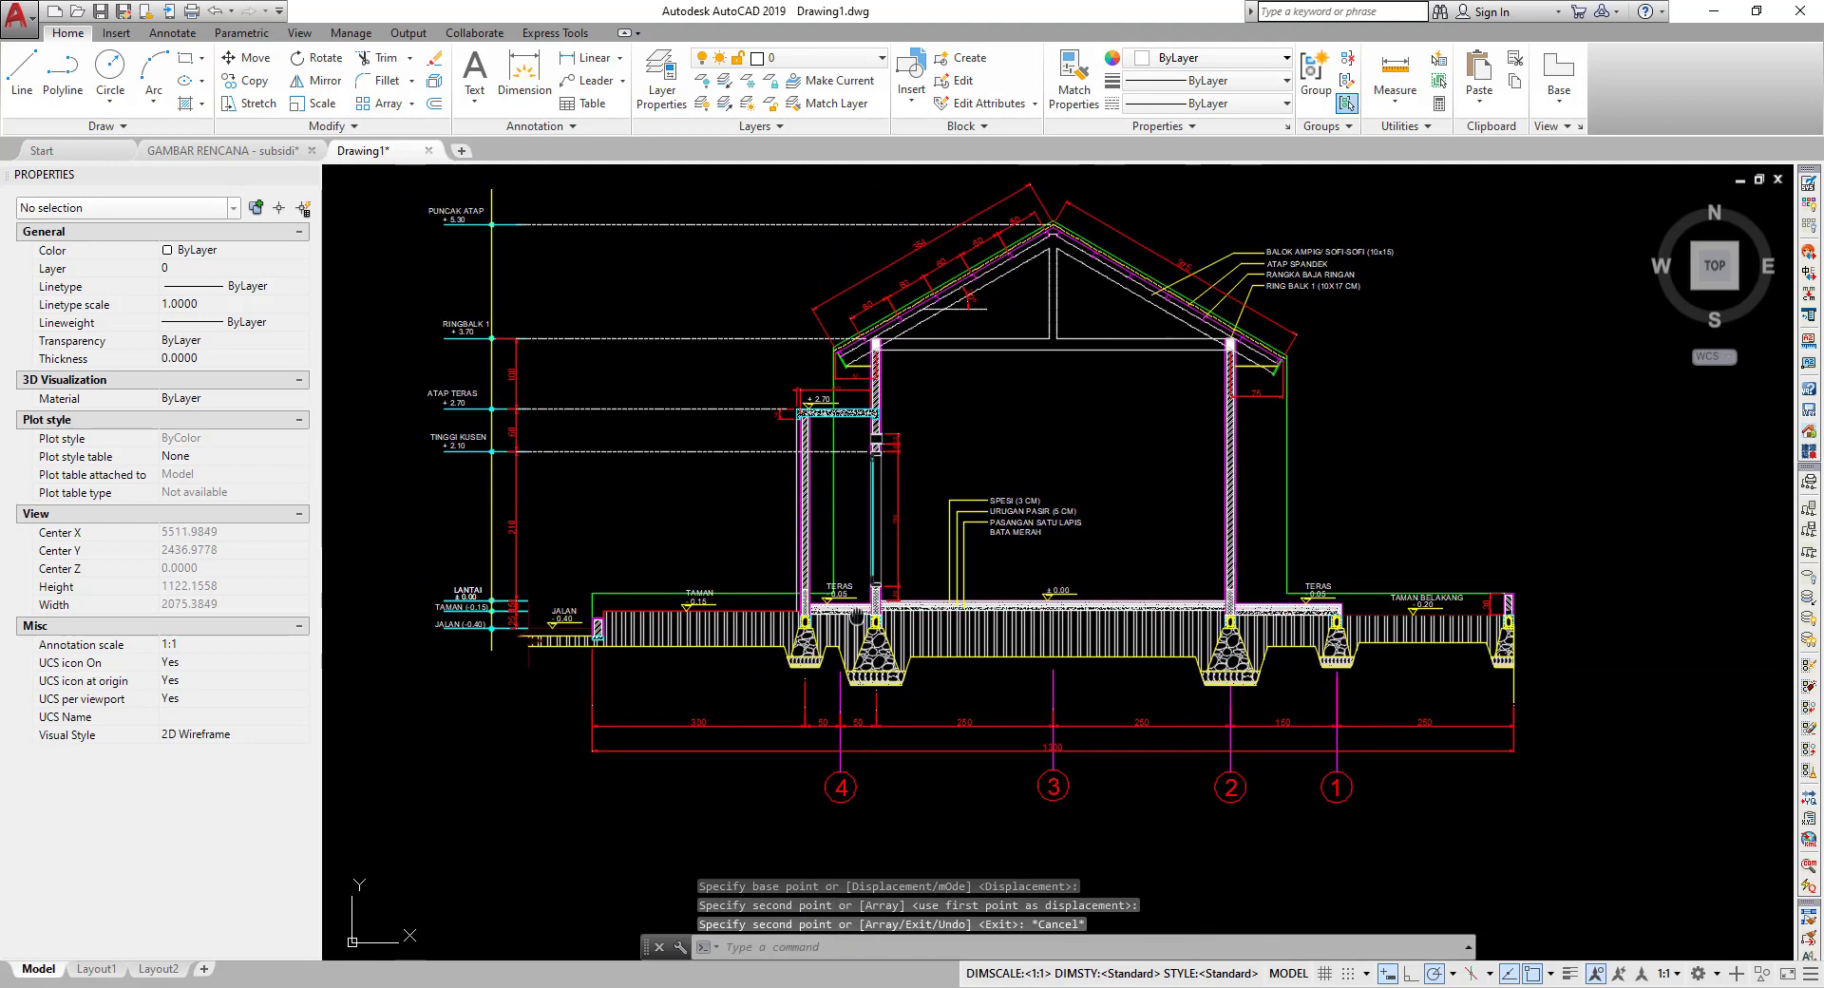
scroll(965, 459, "down", 2)
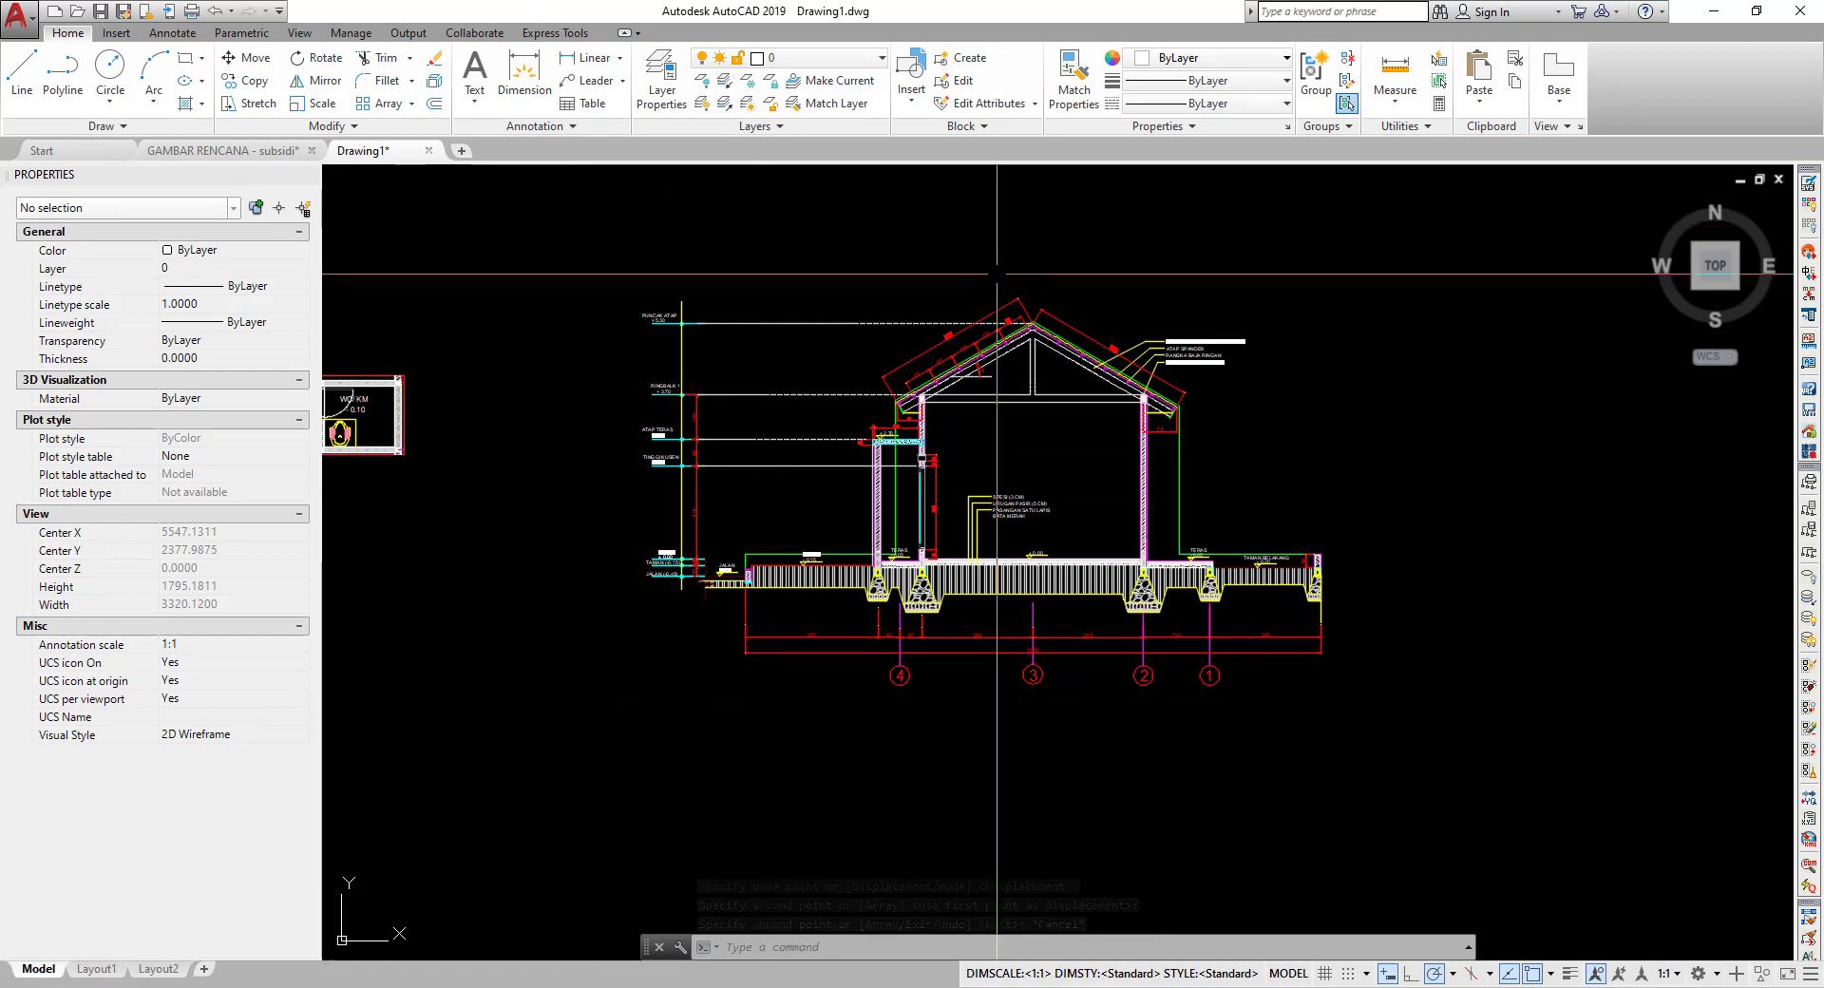
middle_click_drag(920, 494, 922, 496)
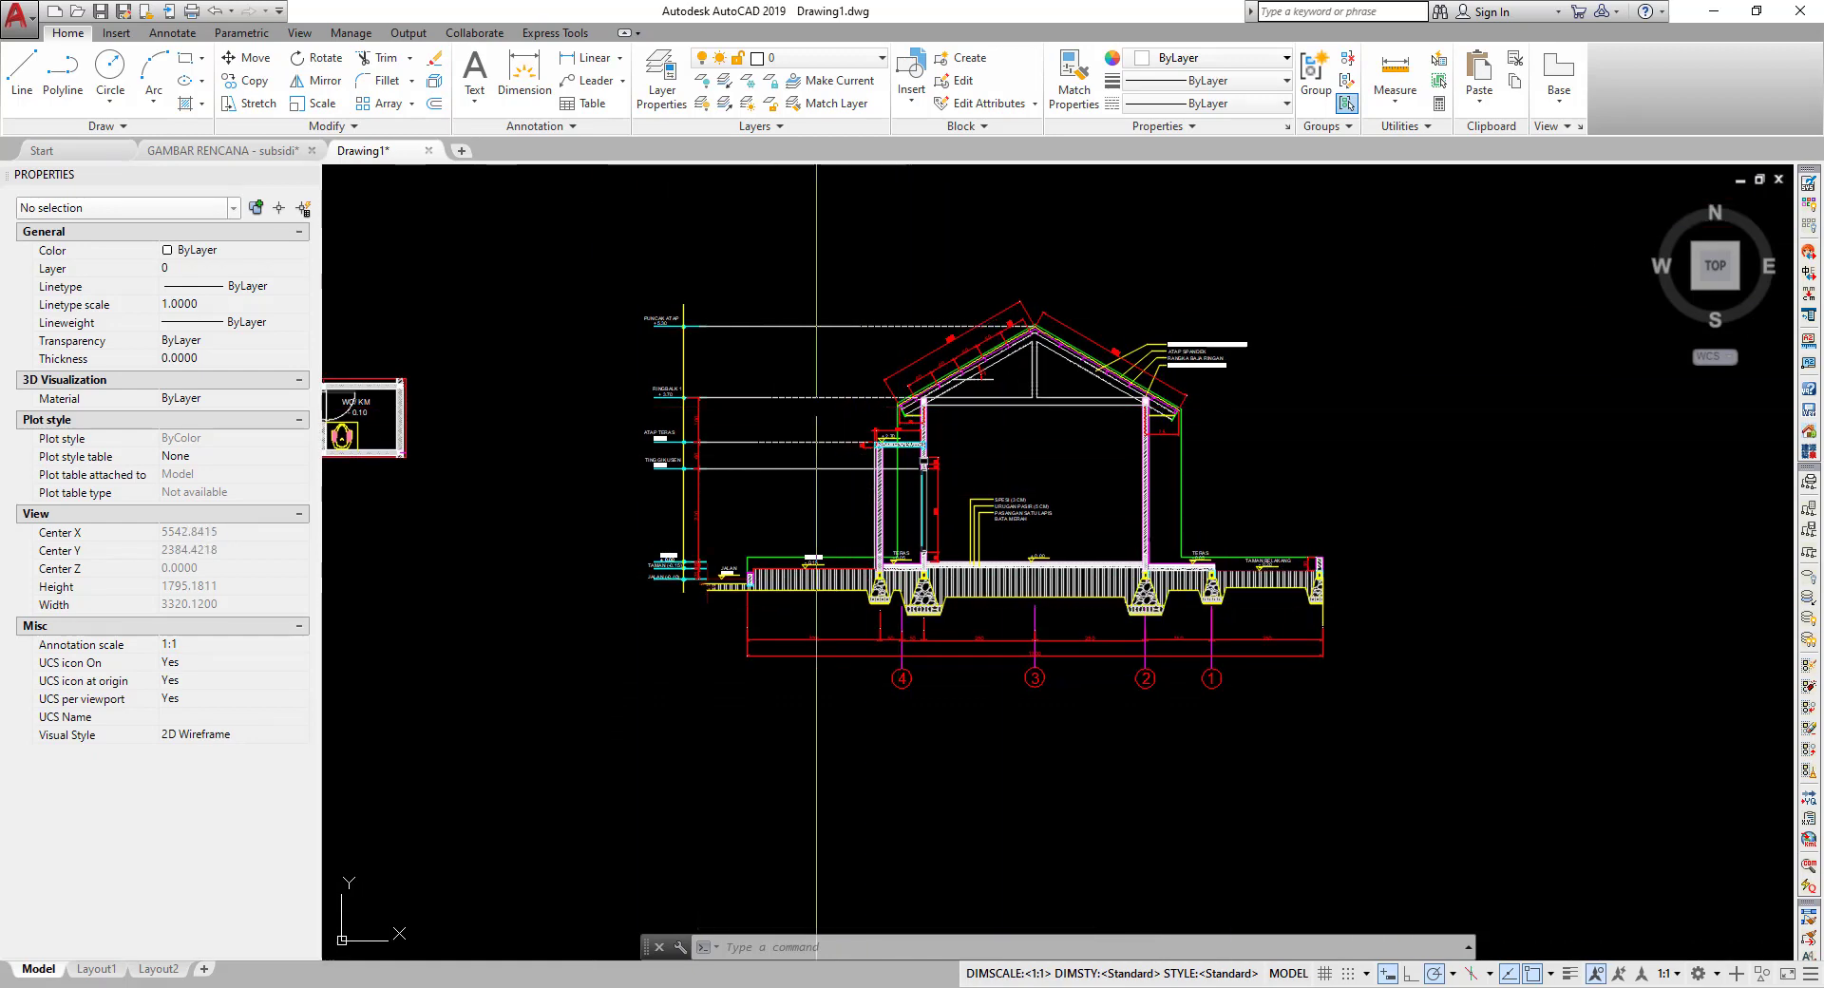
scroll(815, 559, "up", 4)
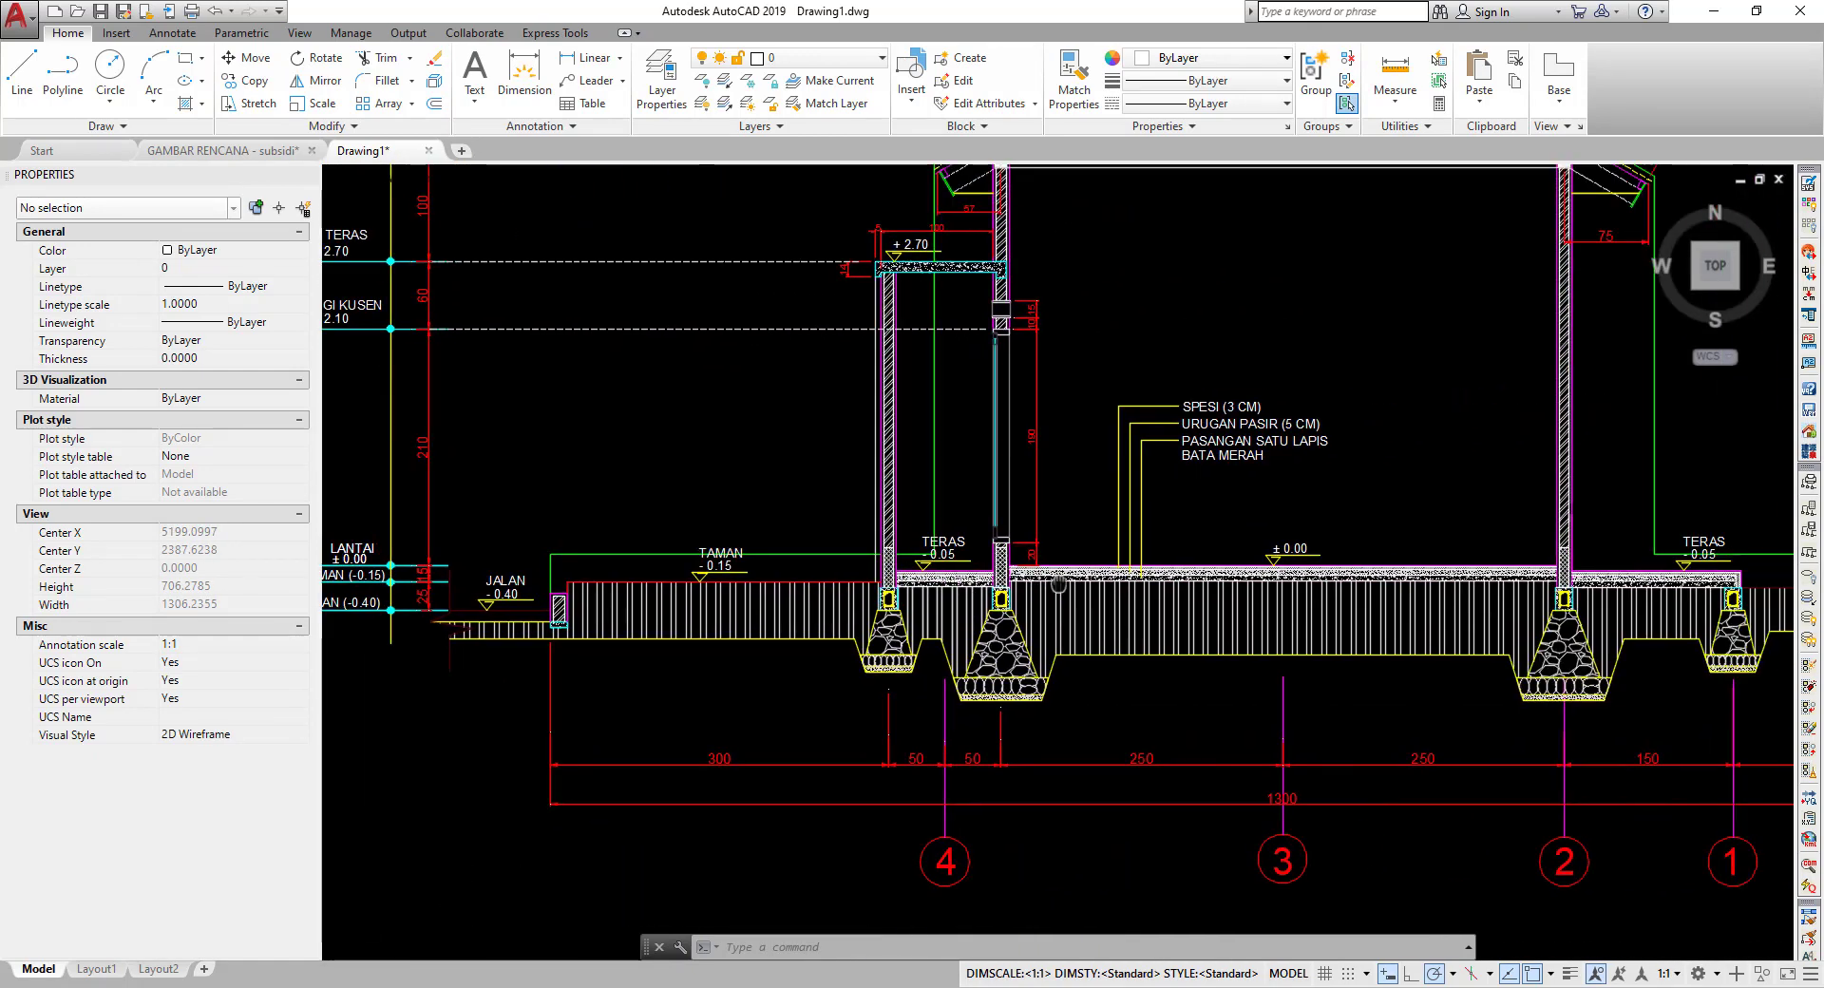
scroll(1117, 578, "up", 2)
scroll(922, 565, "down", 4)
middle_click_drag(922, 564, 946, 553)
type("X")
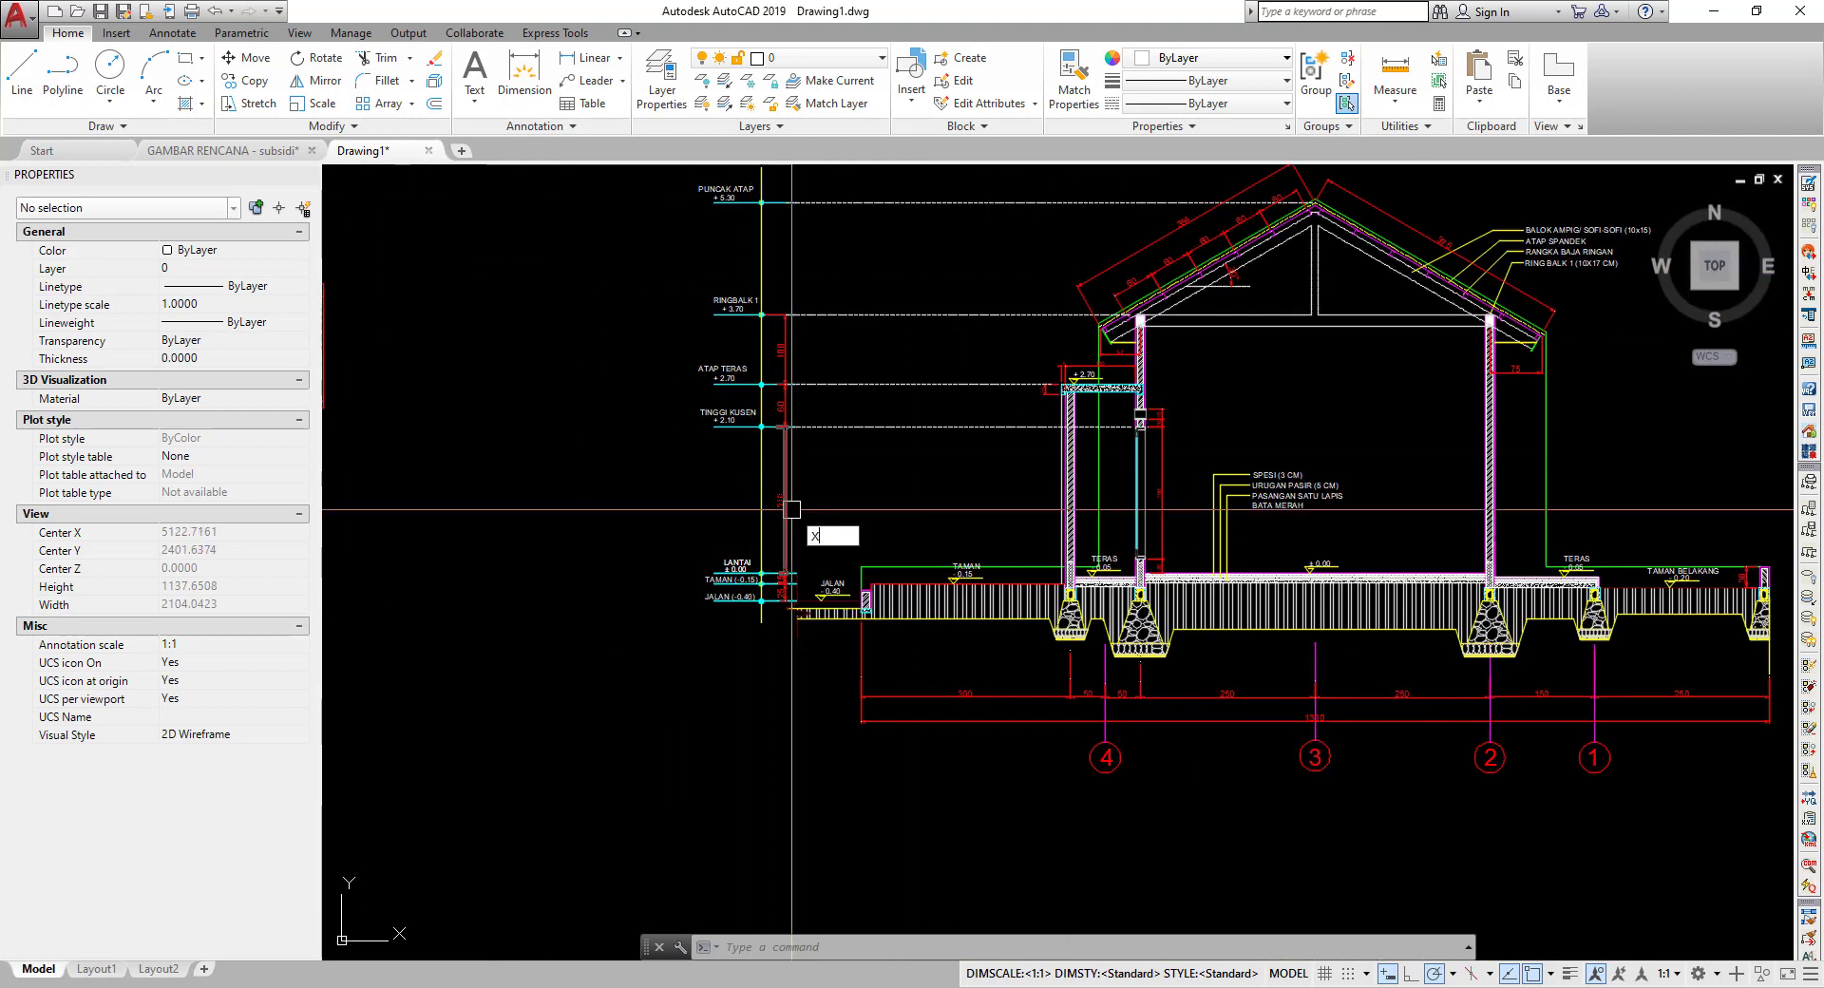
type("C")
left_click(844, 558)
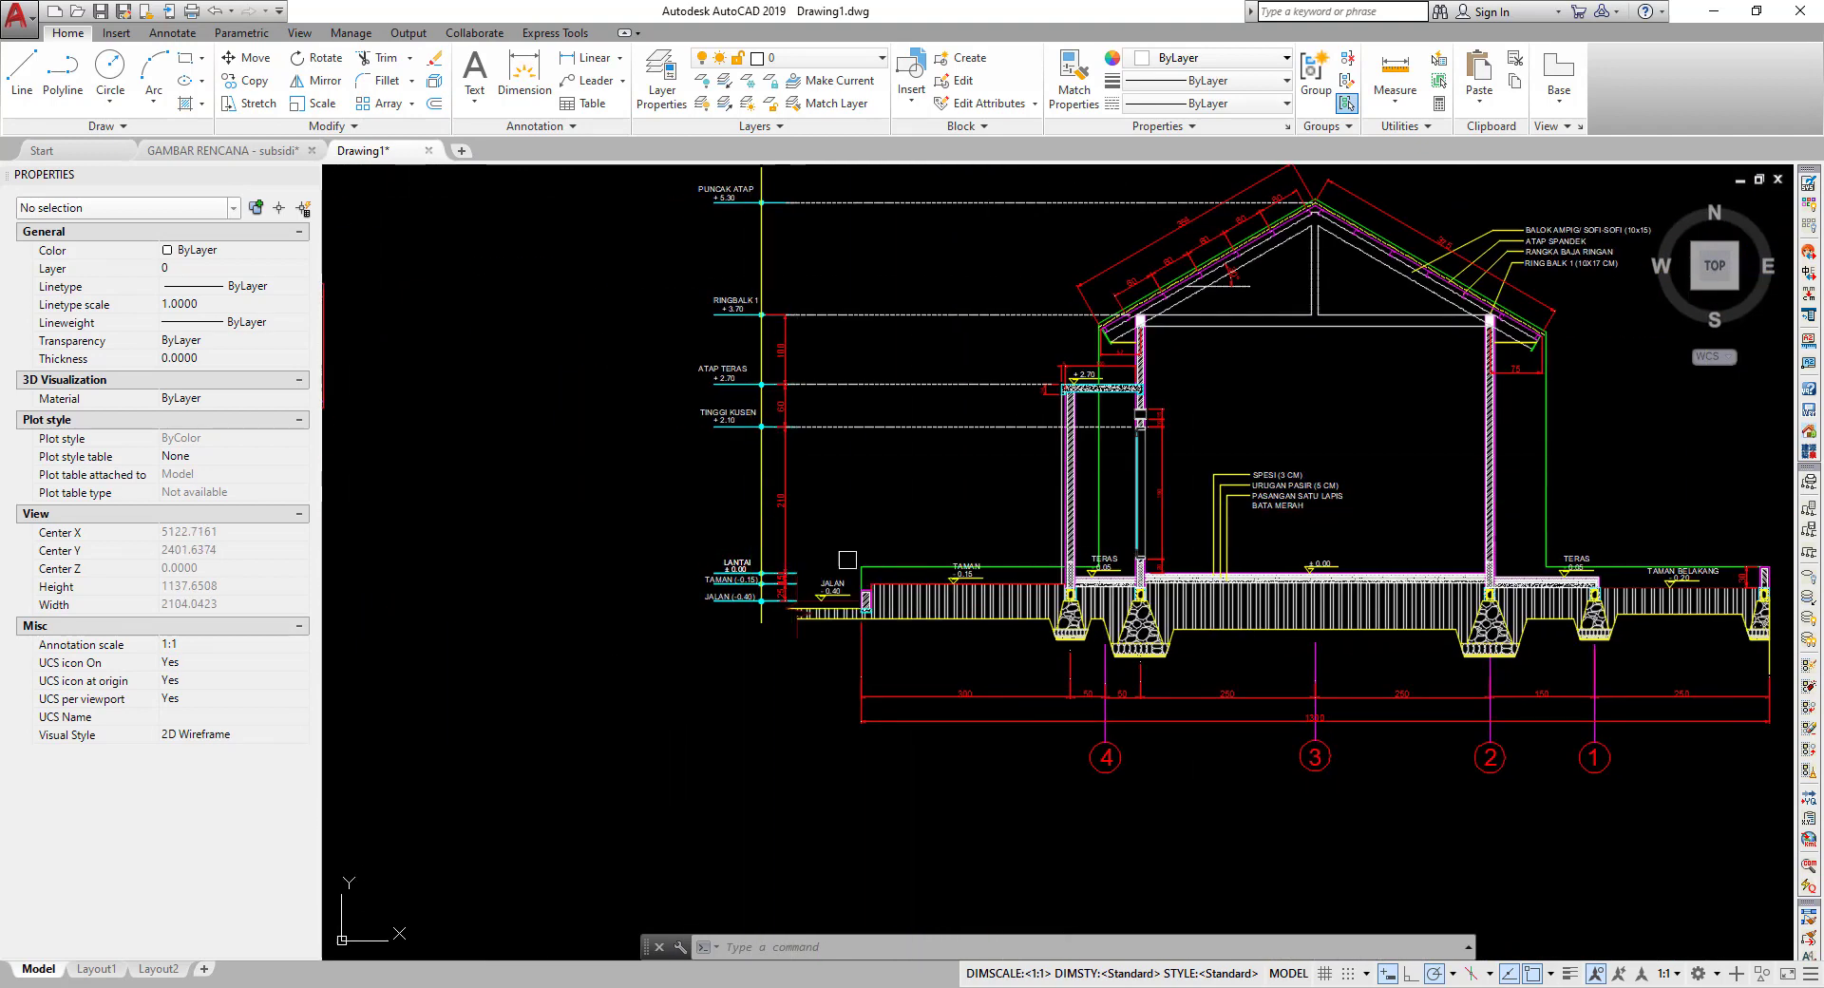
scroll(1064, 630, "down", 6)
left_click_drag(1380, 716, 968, 413)
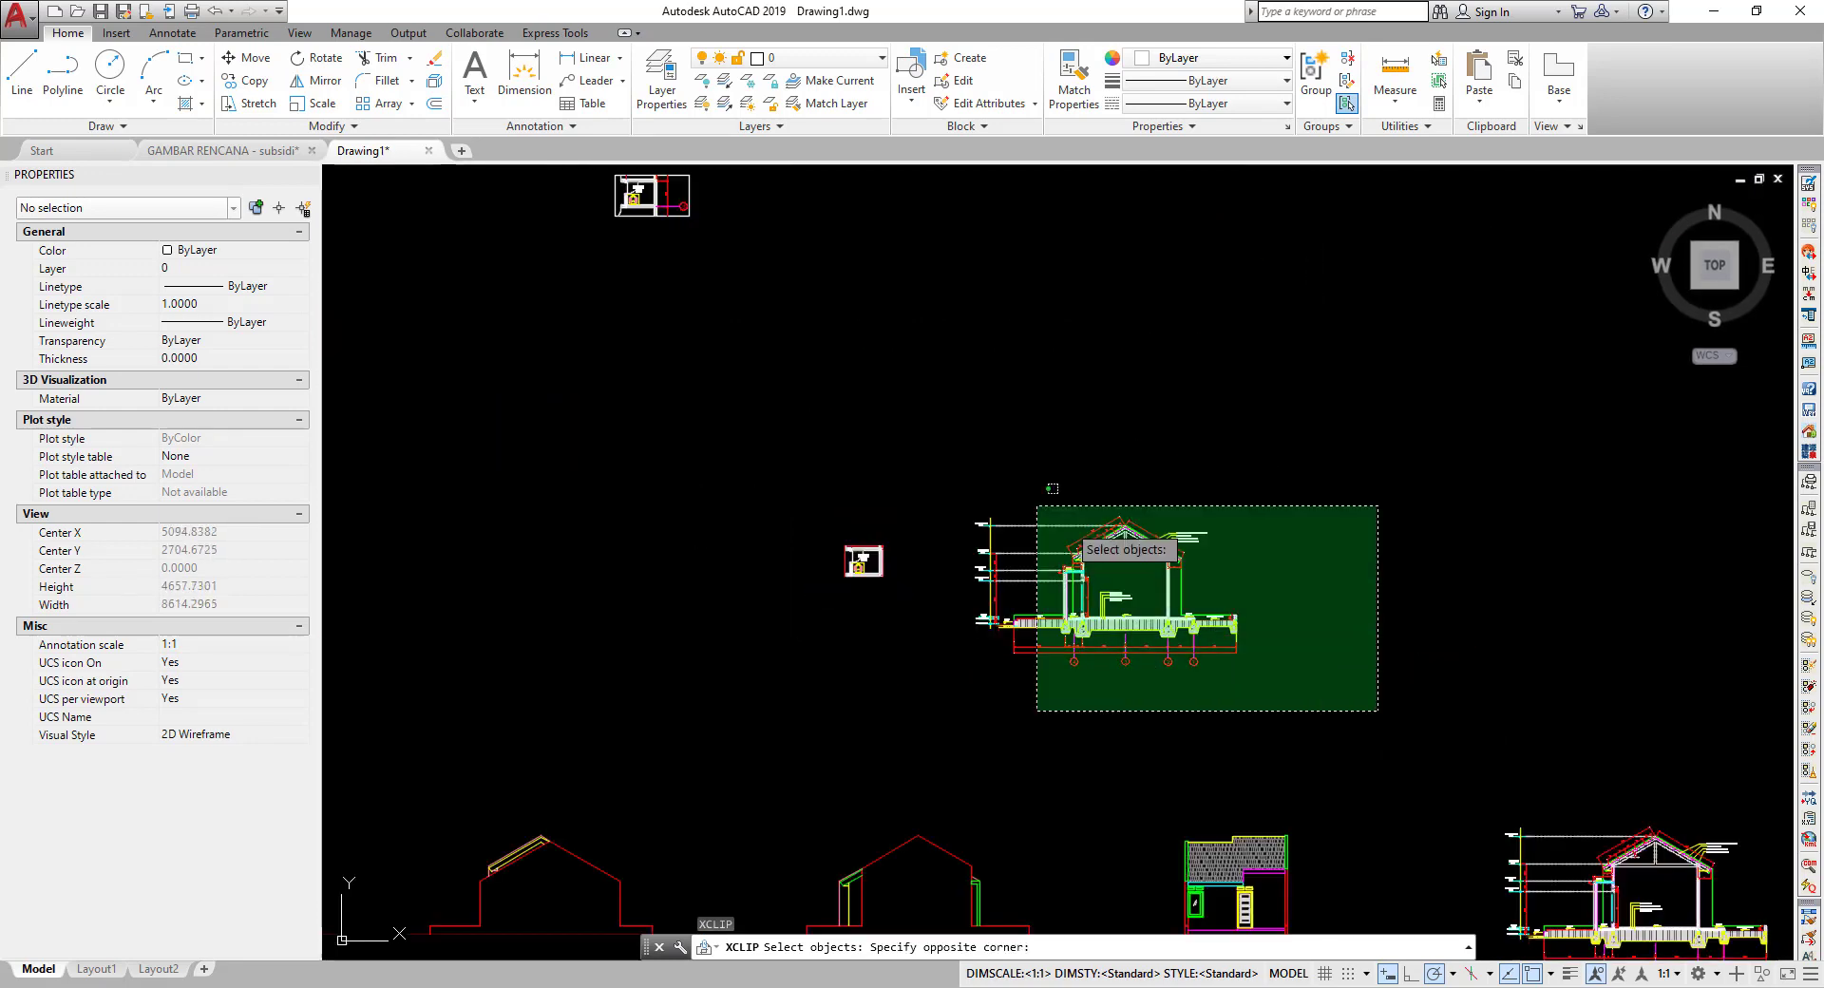
key("Return")
scroll(1074, 593, "up", 4)
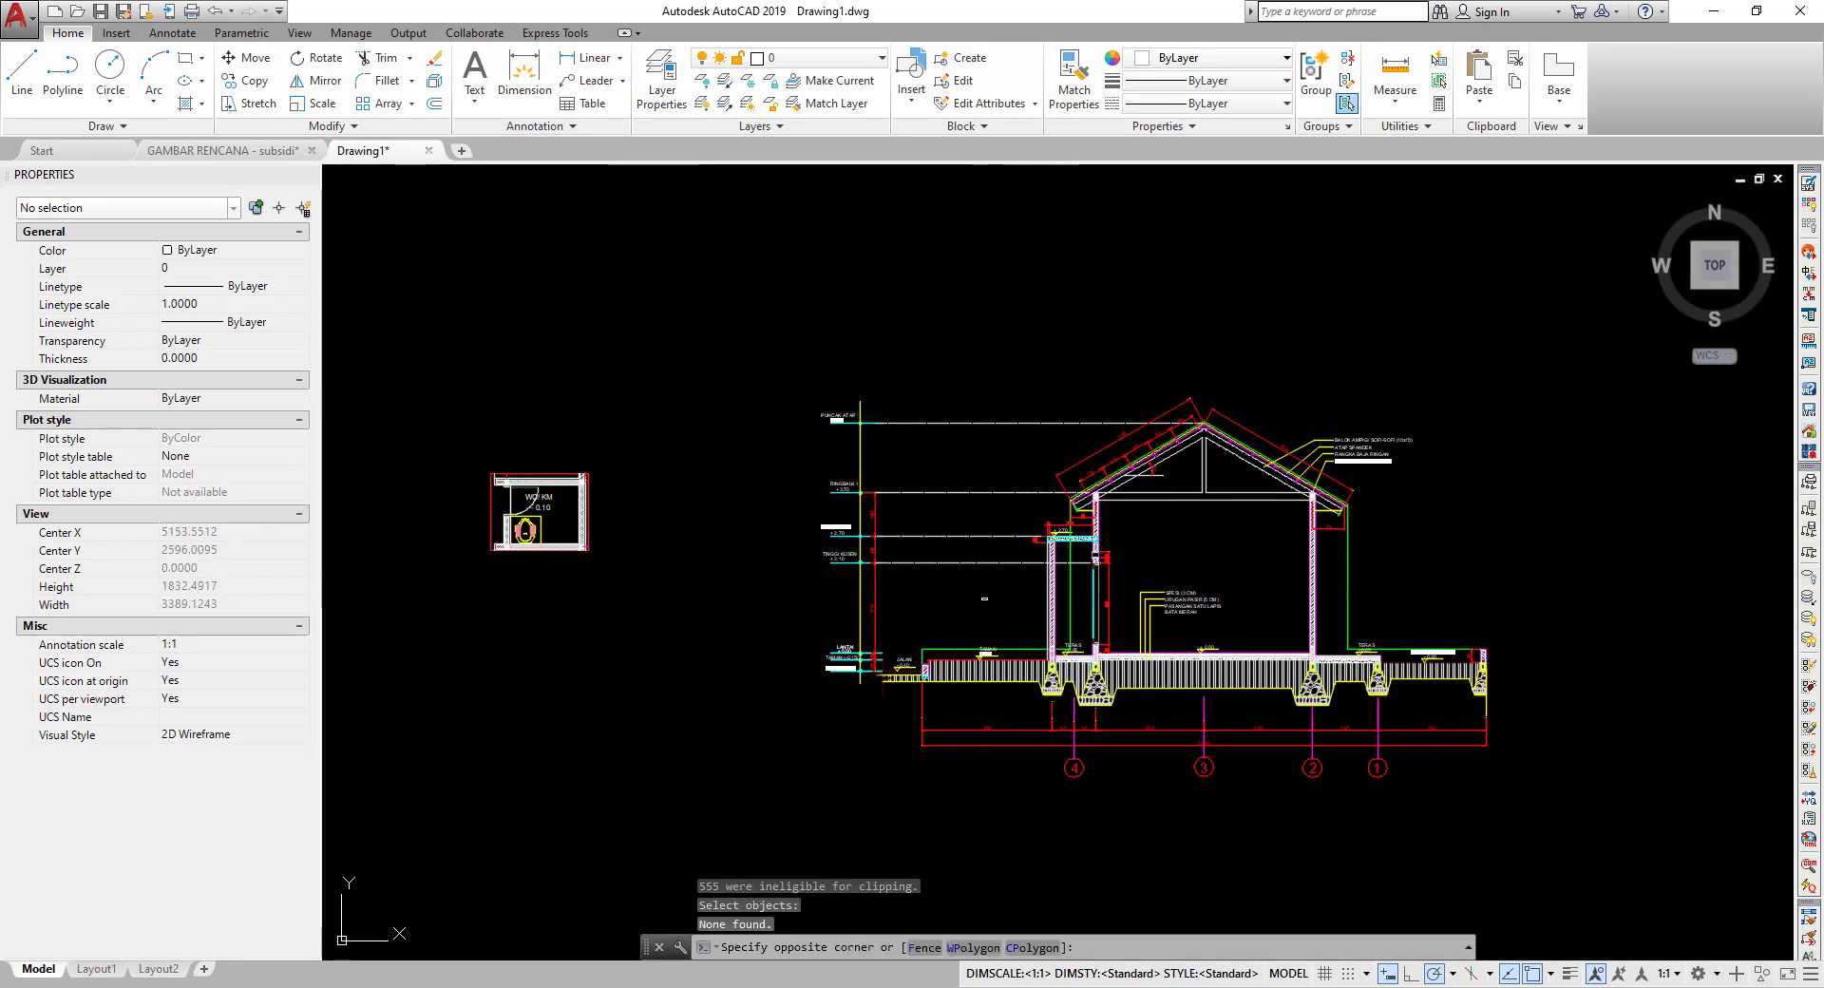
left_click(1030, 550)
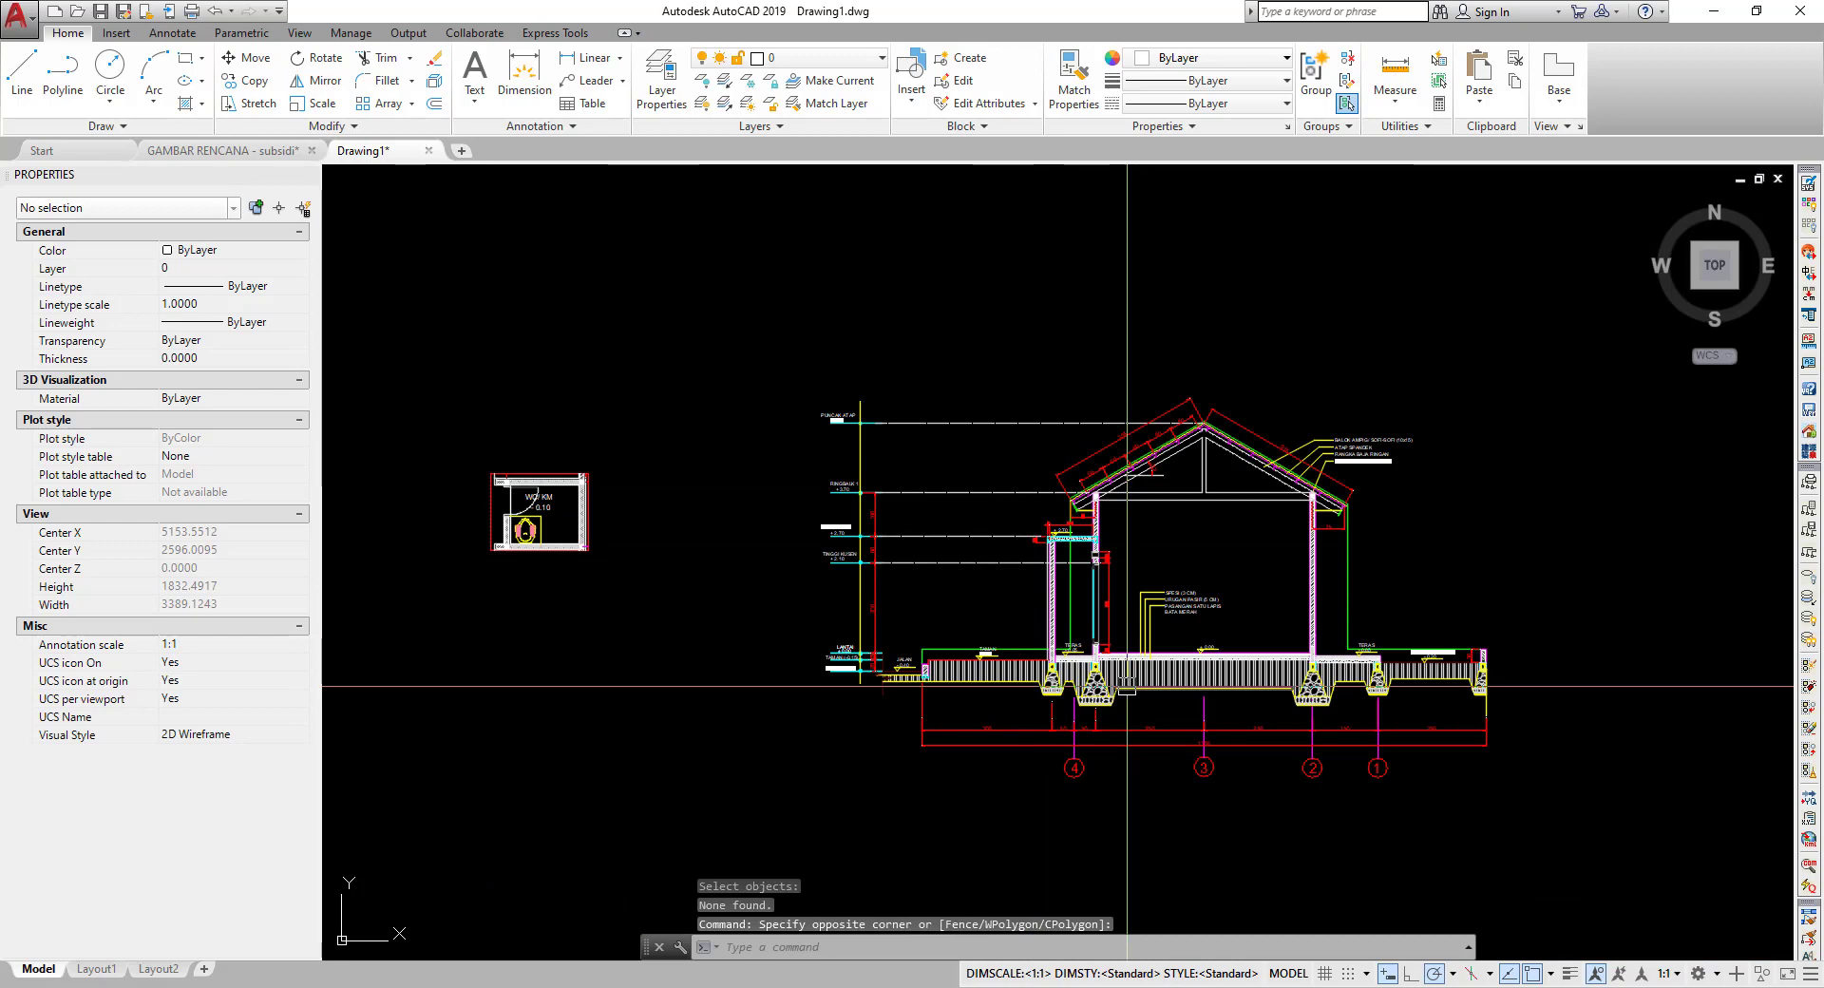
middle_click_drag(1127, 686, 936, 614)
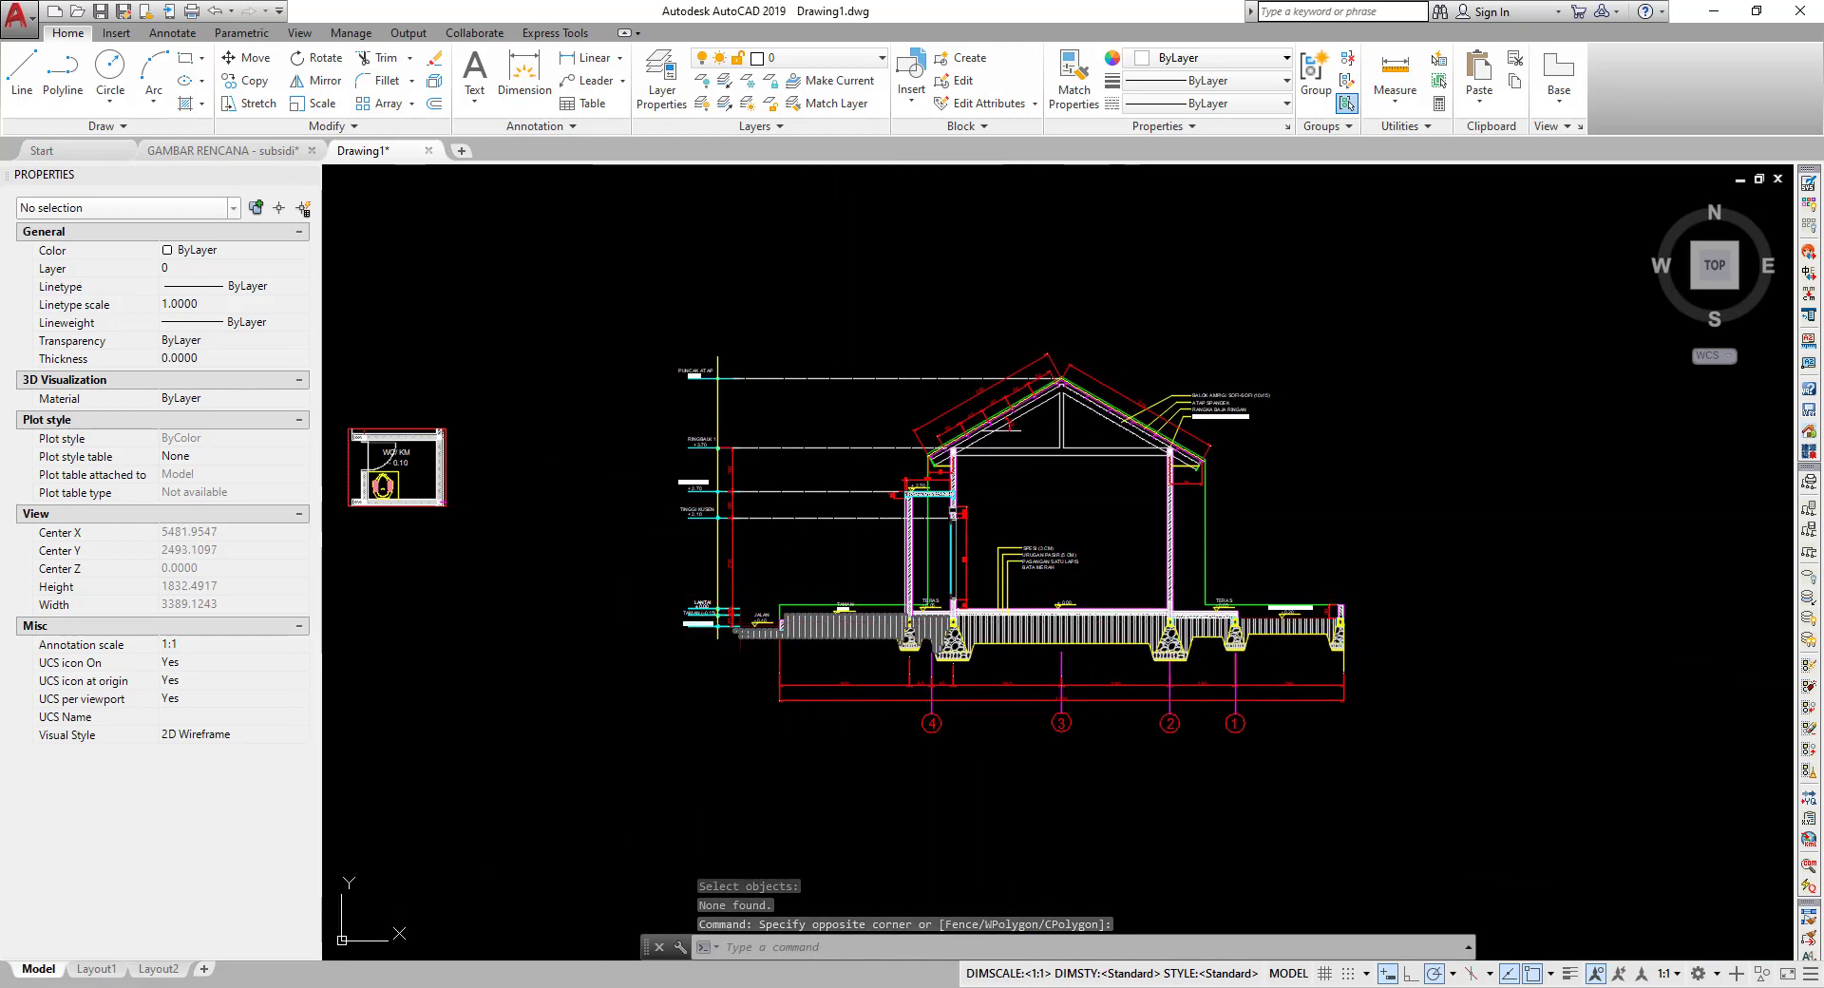
scroll(786, 456, "up", 4)
scroll(864, 543, "up", 4)
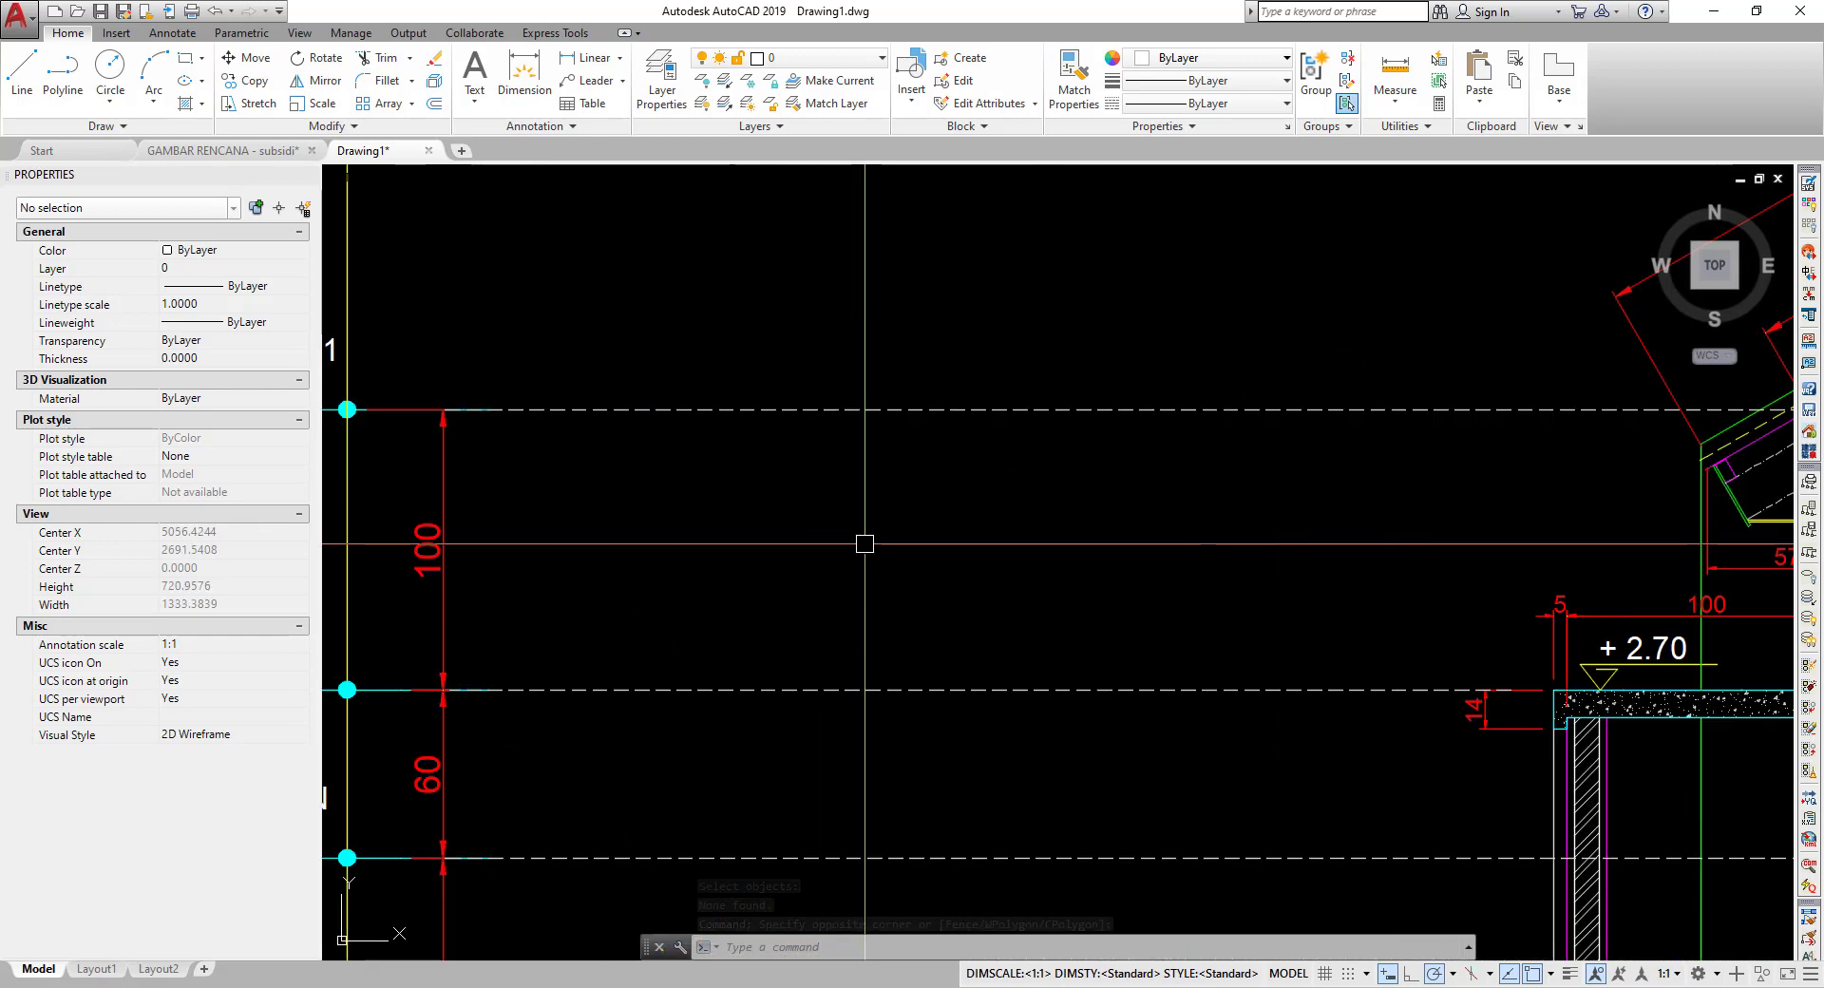
scroll(752, 430, "down", 5)
scroll(752, 429, "down", 1)
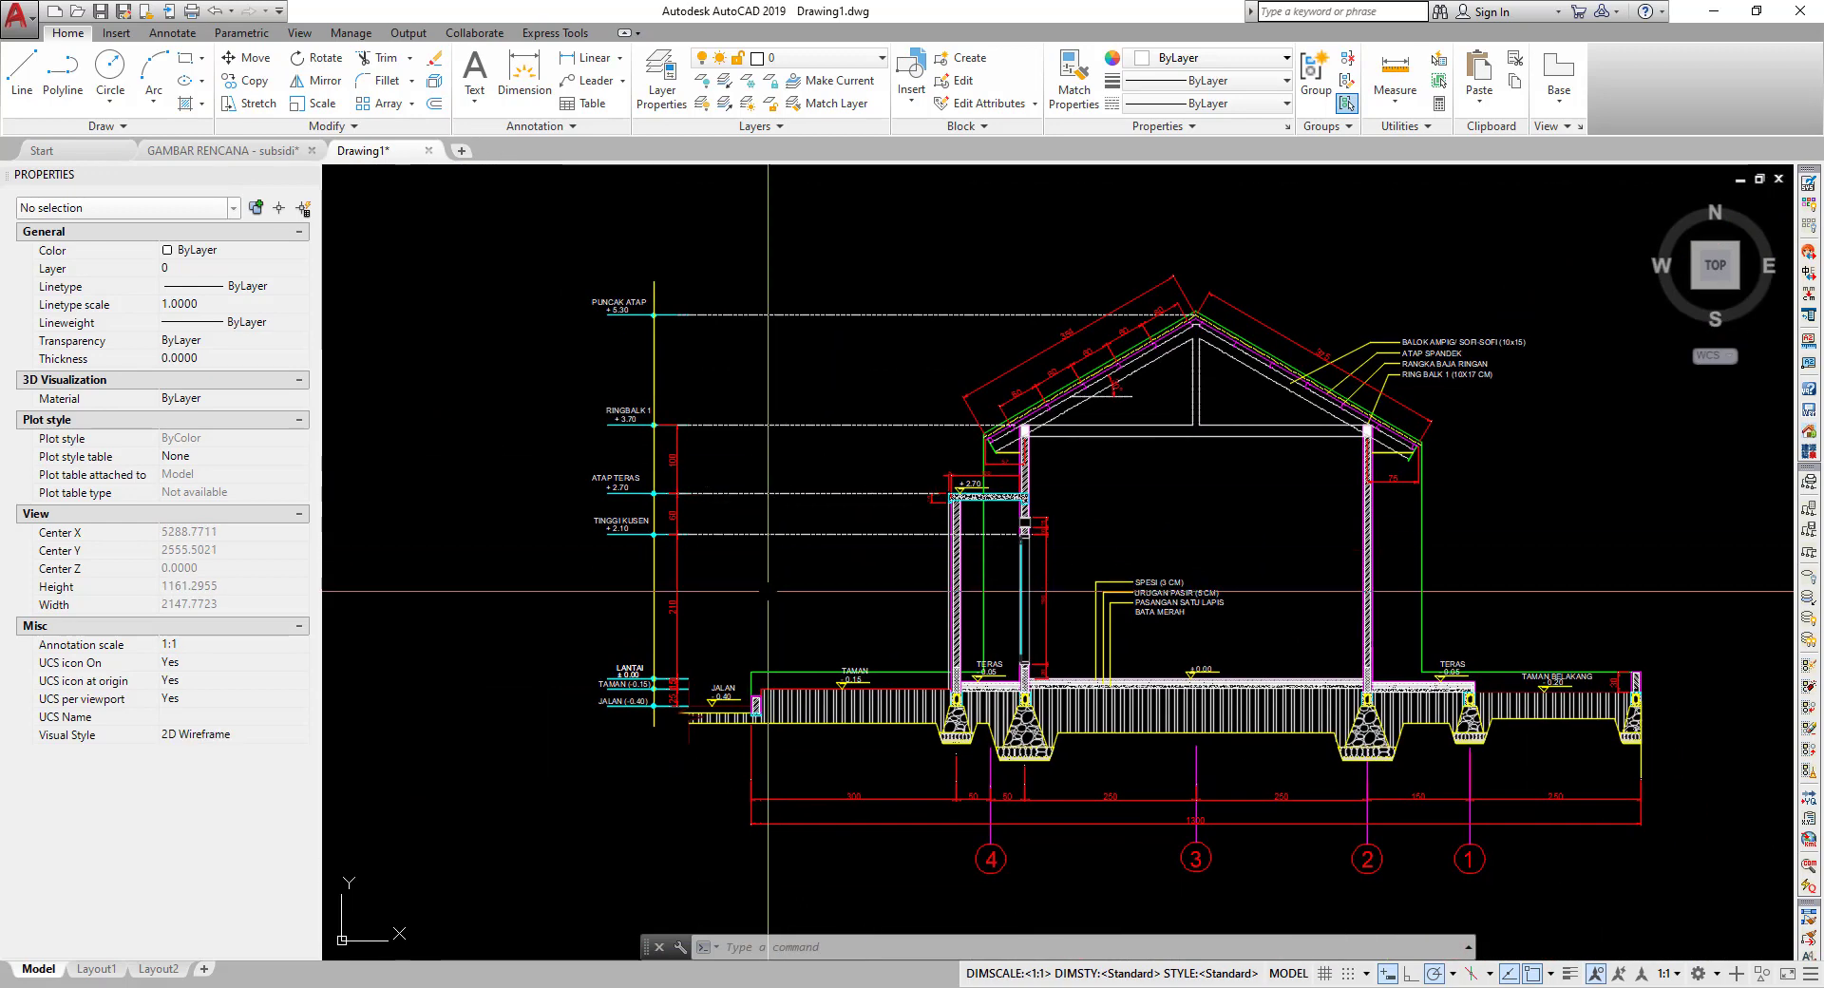
scroll(767, 565, "up", 1)
scroll(765, 561, "up", 1)
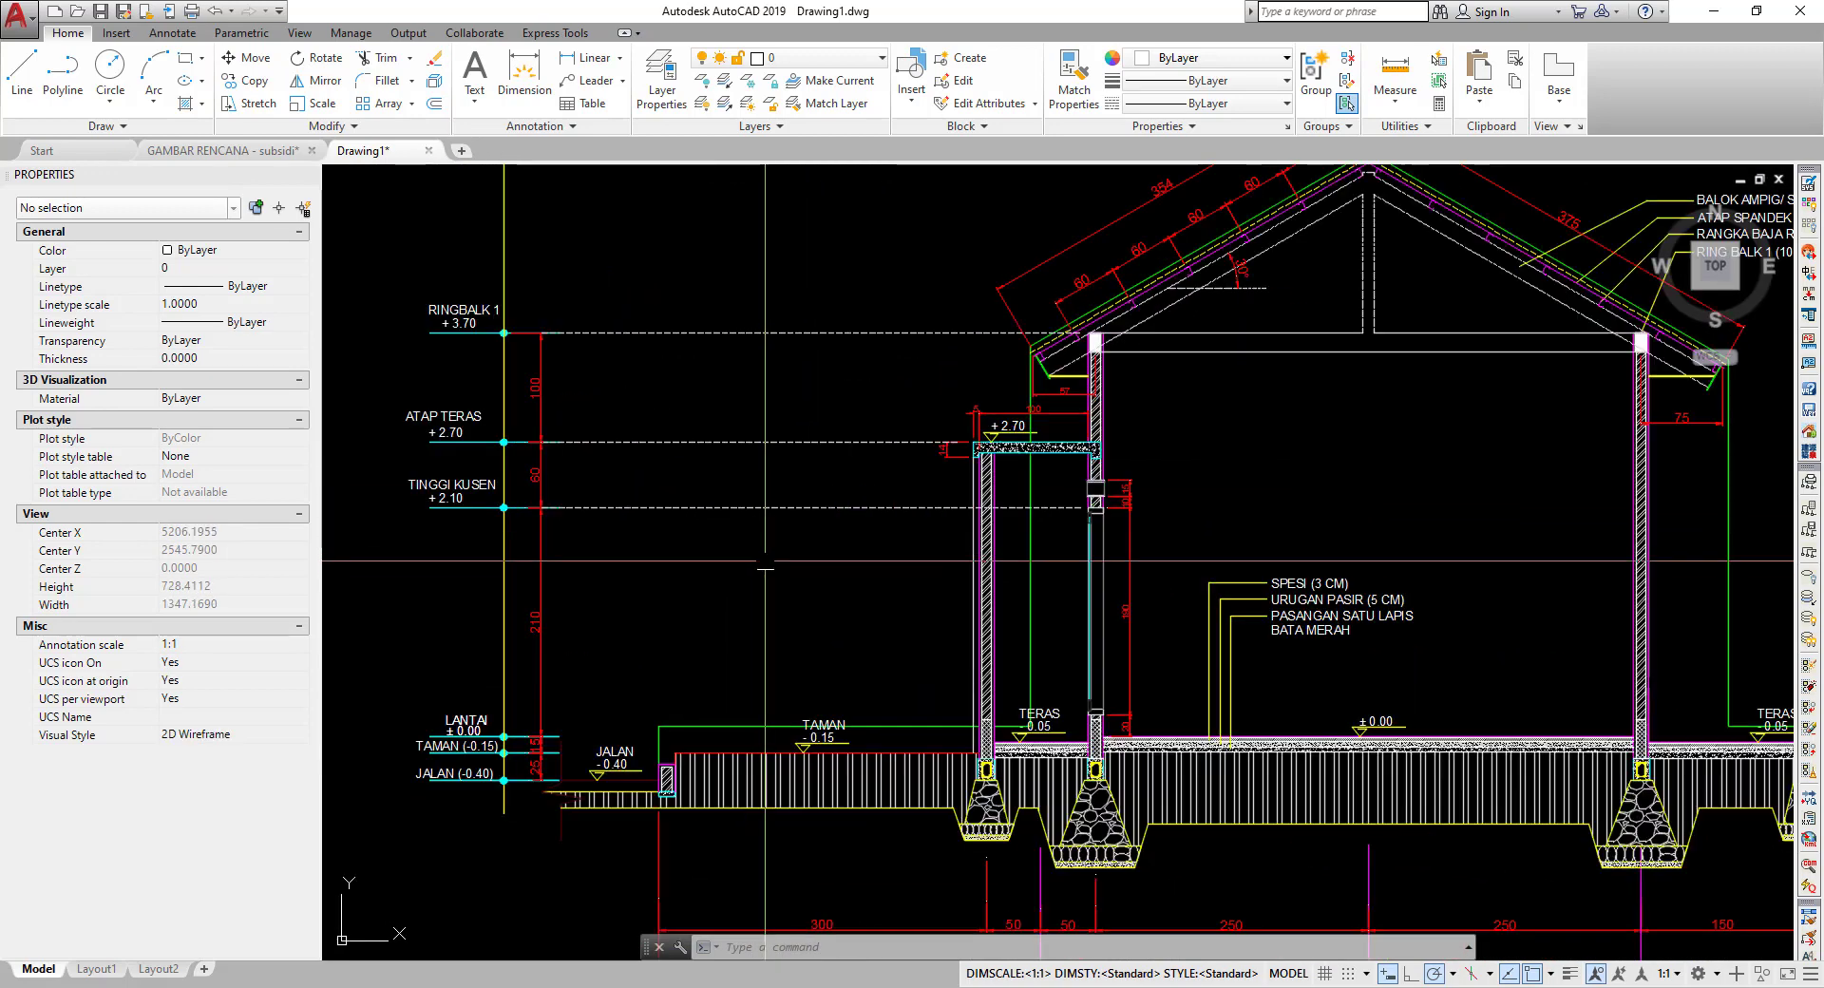
middle_click_drag(766, 561, 813, 515)
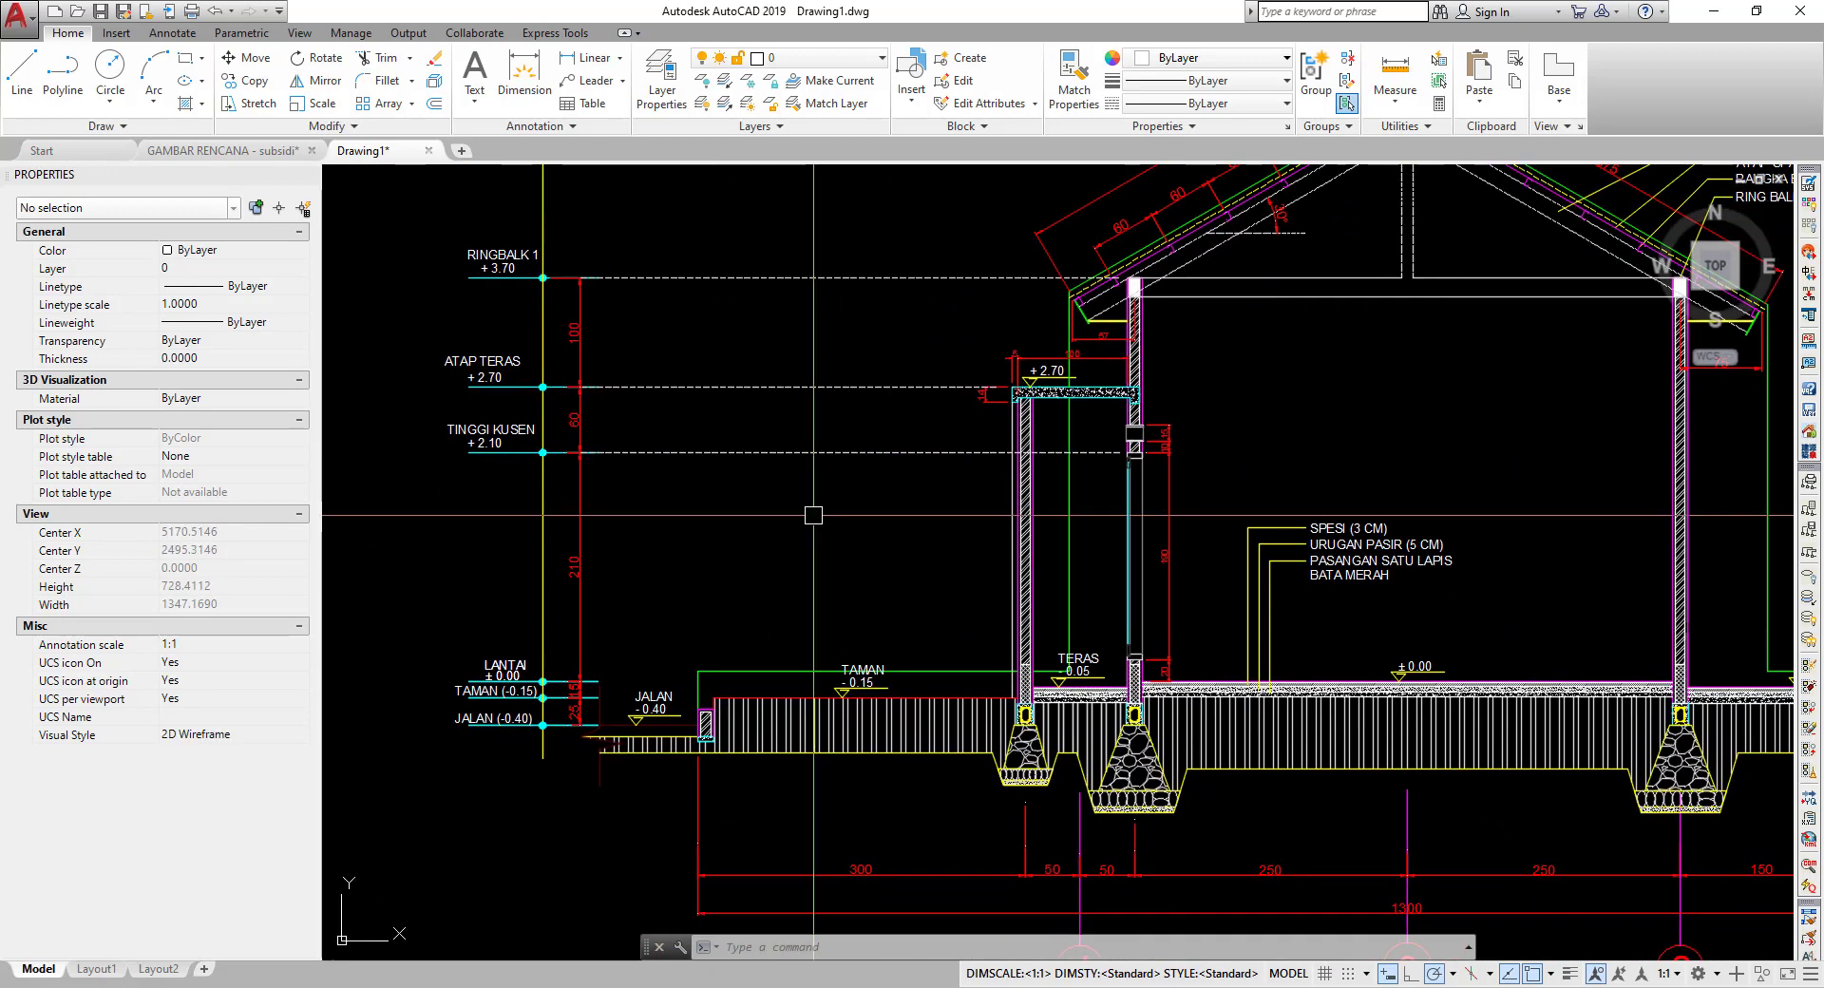
scroll(813, 515, "down", 4)
- Convert the window-selected house cross-section into a block named POTONGAN A-A with a picked base point
left_click(621, 256)
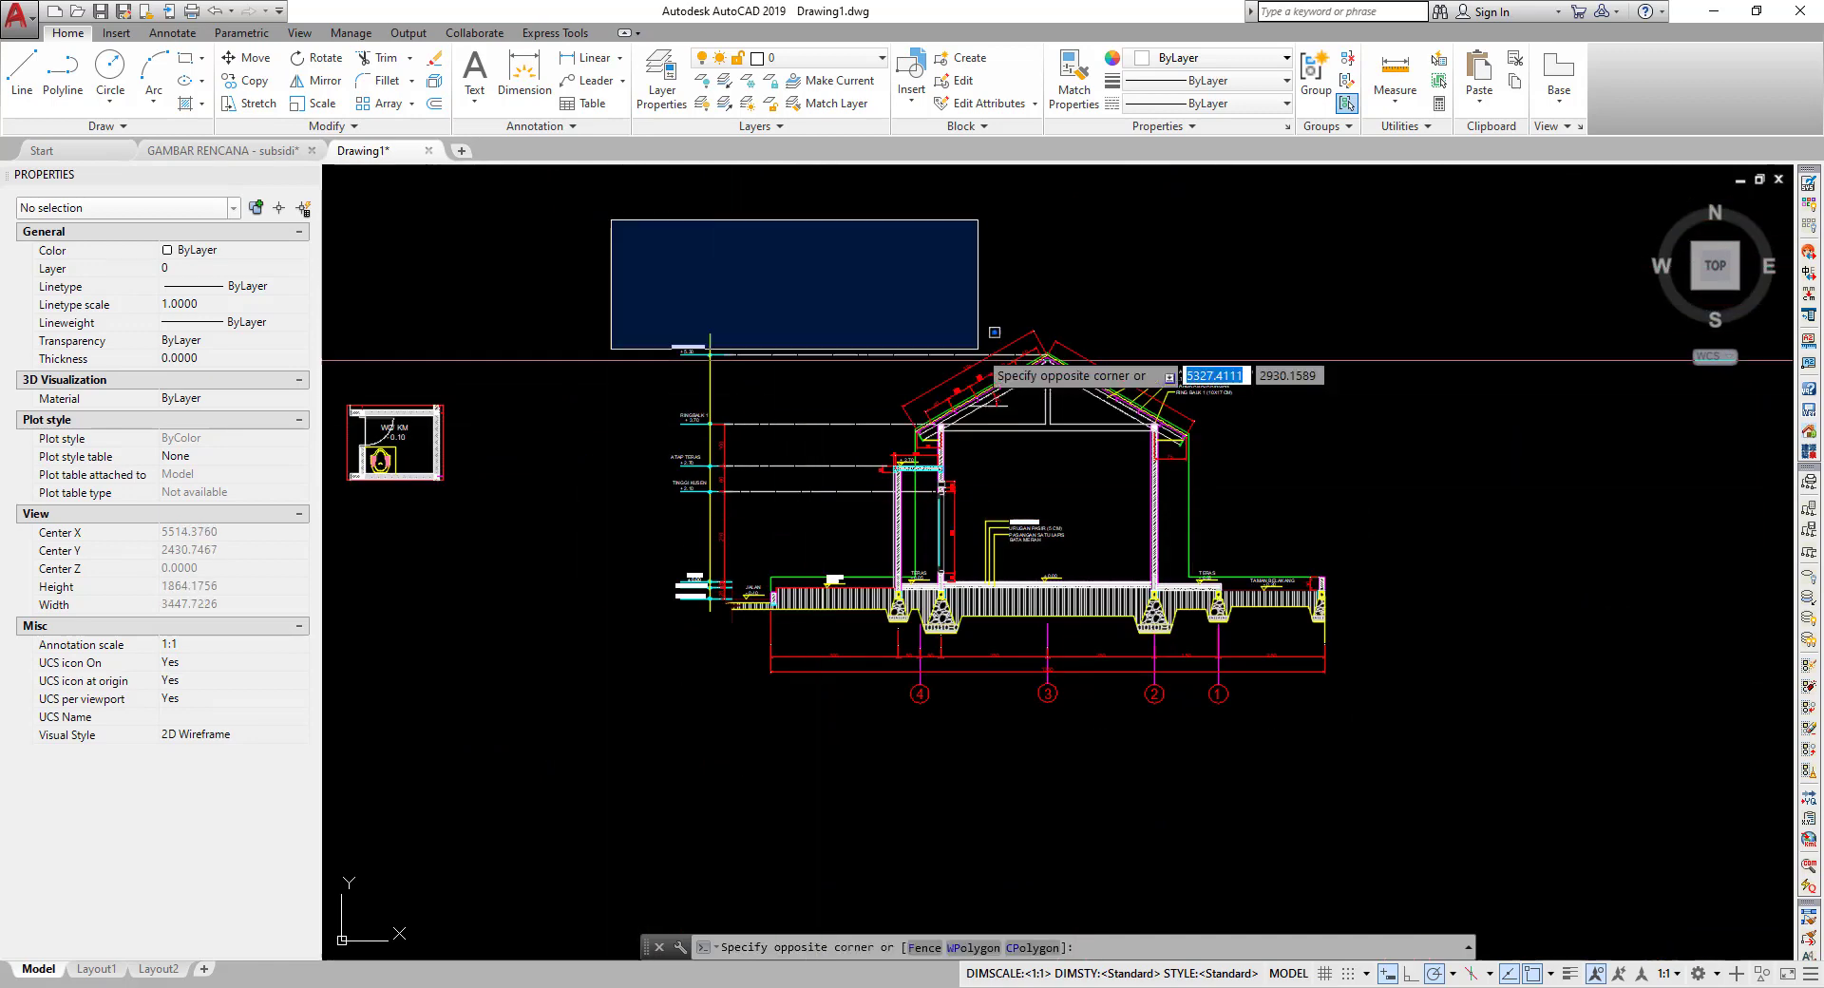
left_click(1432, 793)
left_click(1432, 793)
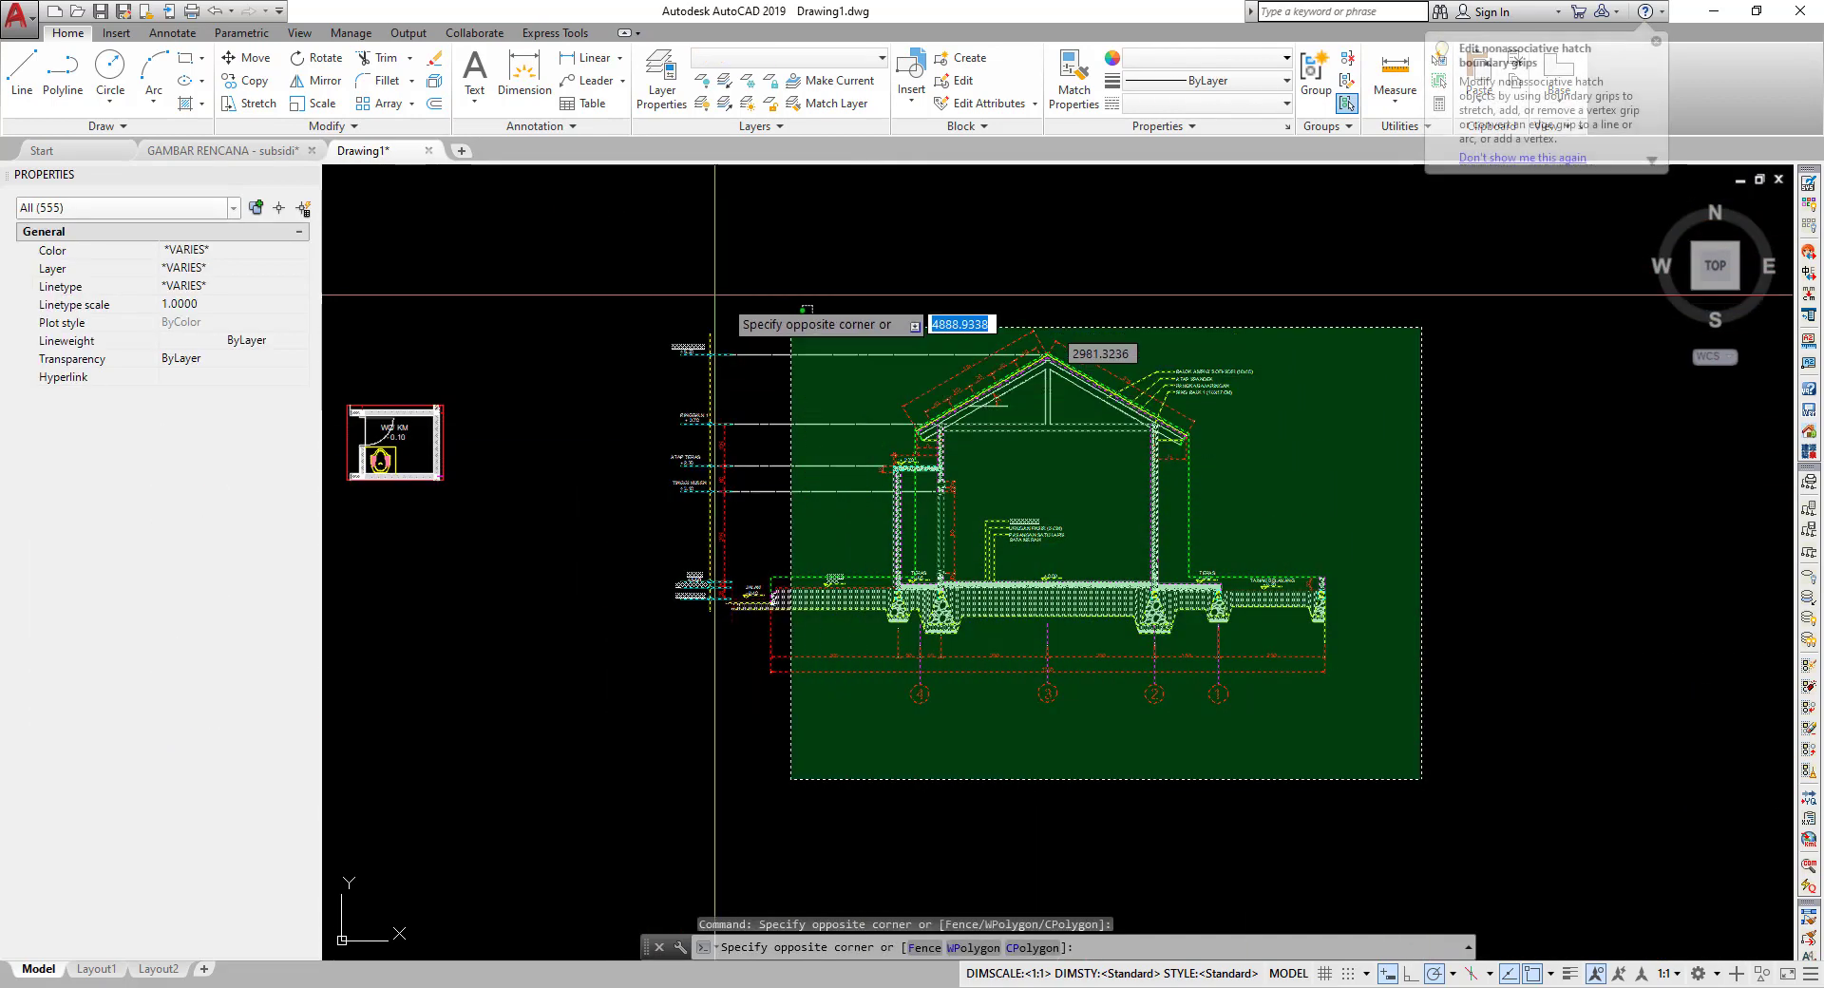
left_click(736, 420)
type("B")
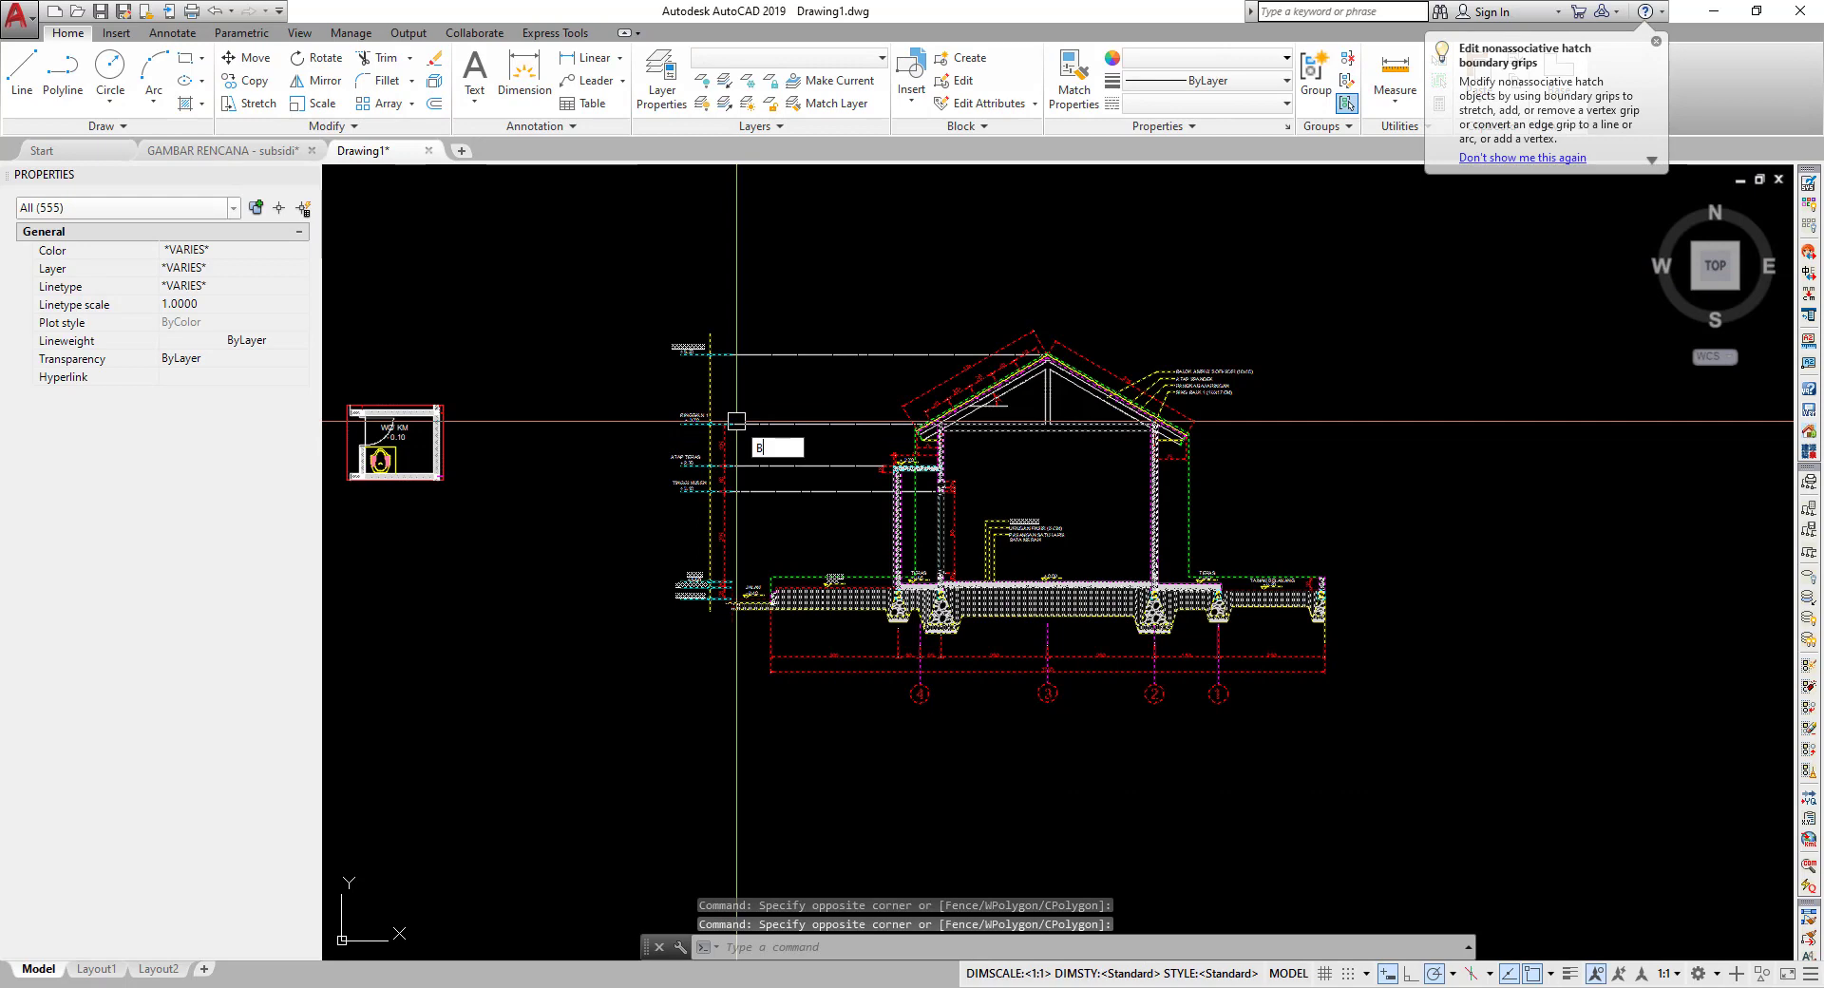
key("Return")
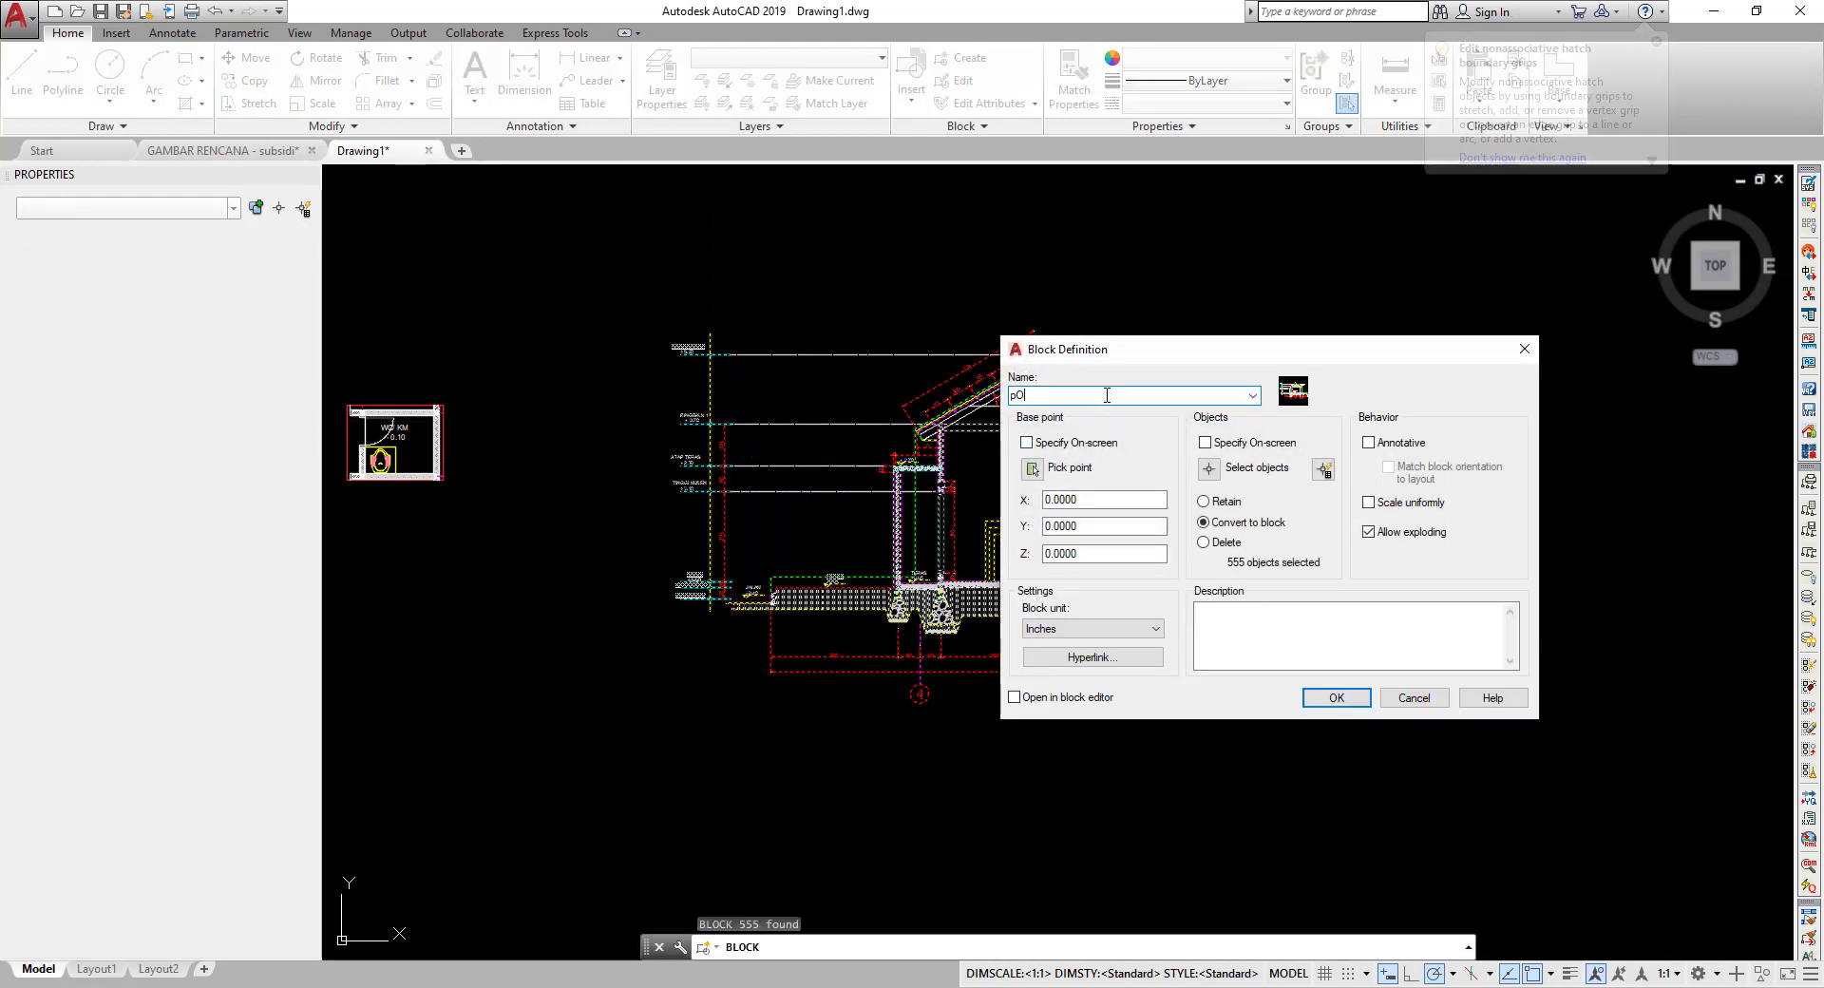
type("pOTOMN")
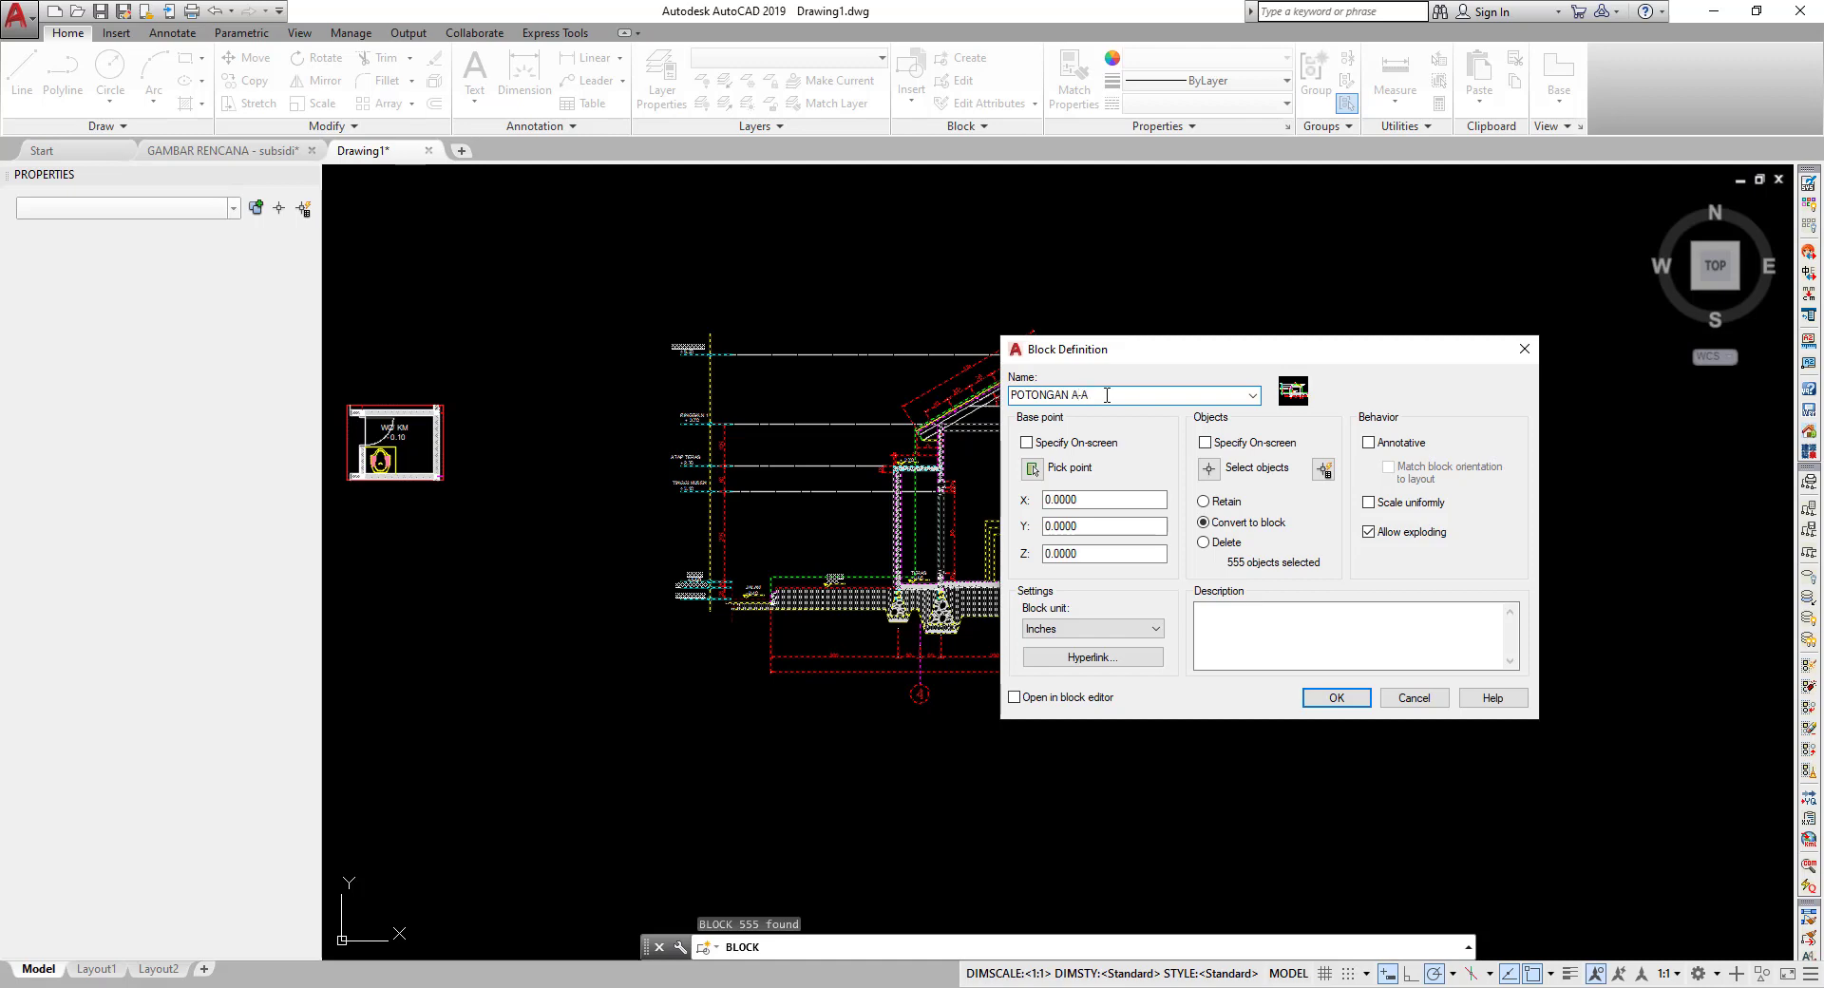
left_click(1032, 469)
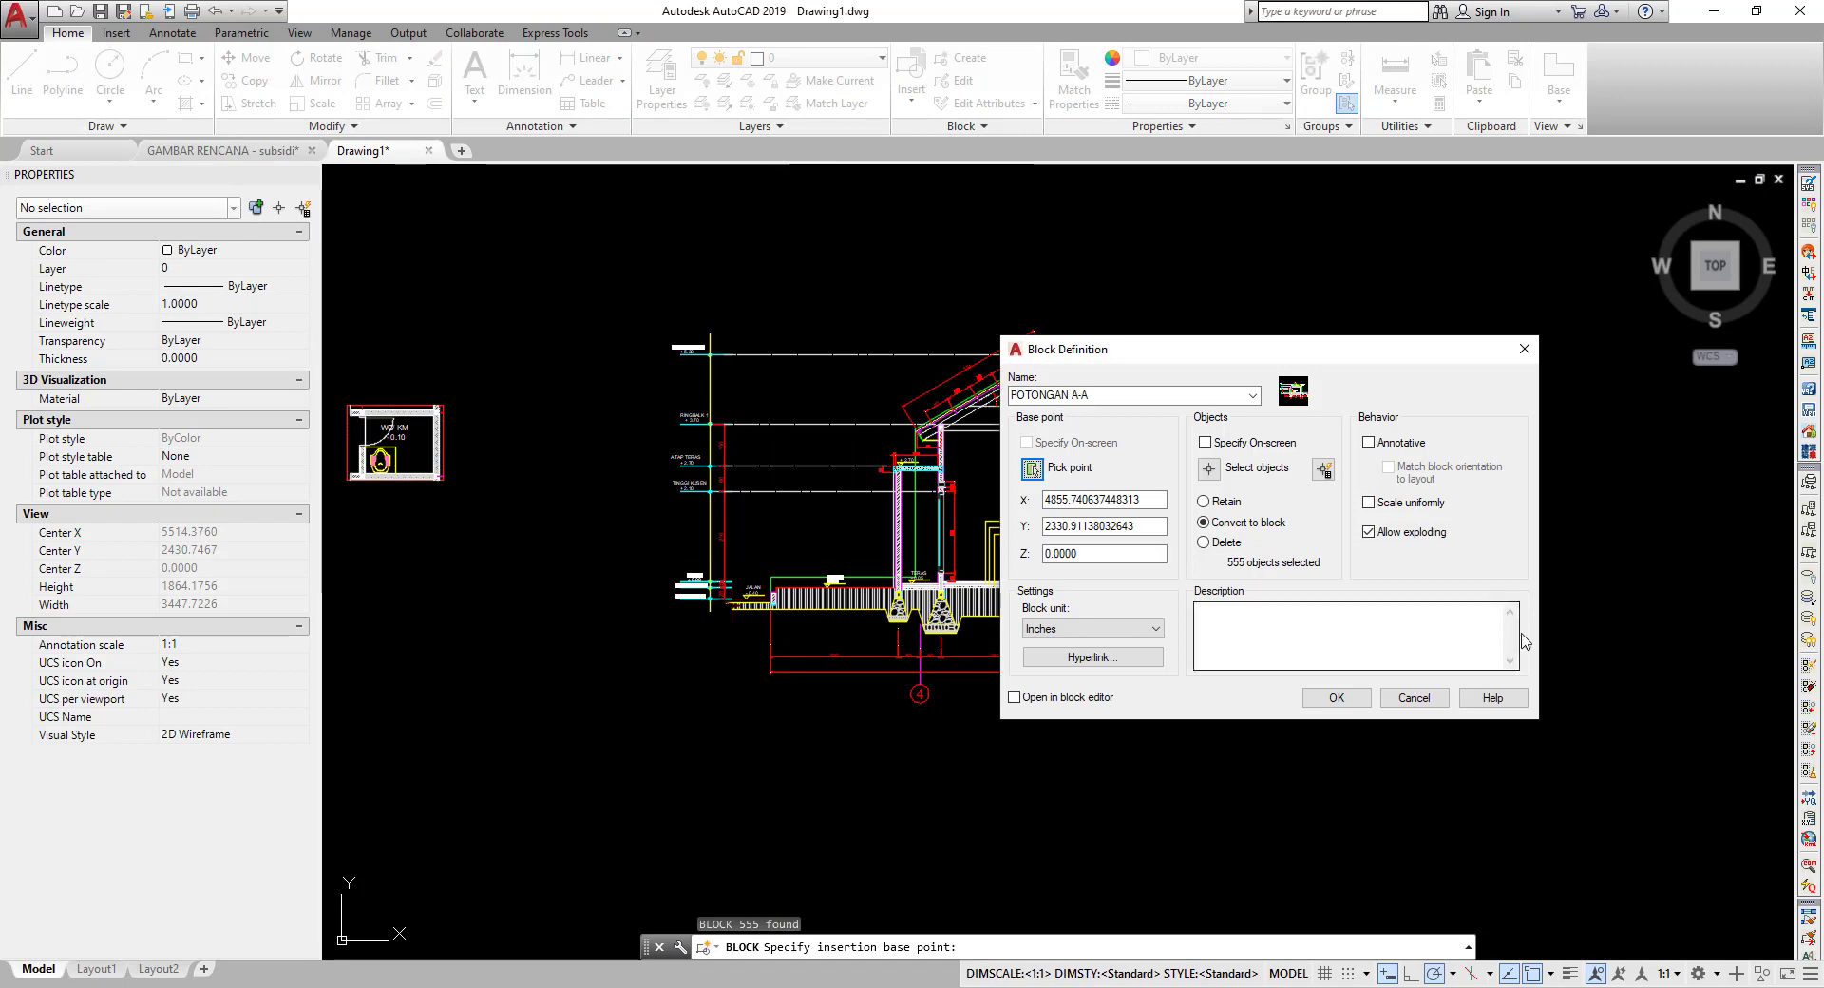
left_click(1336, 697)
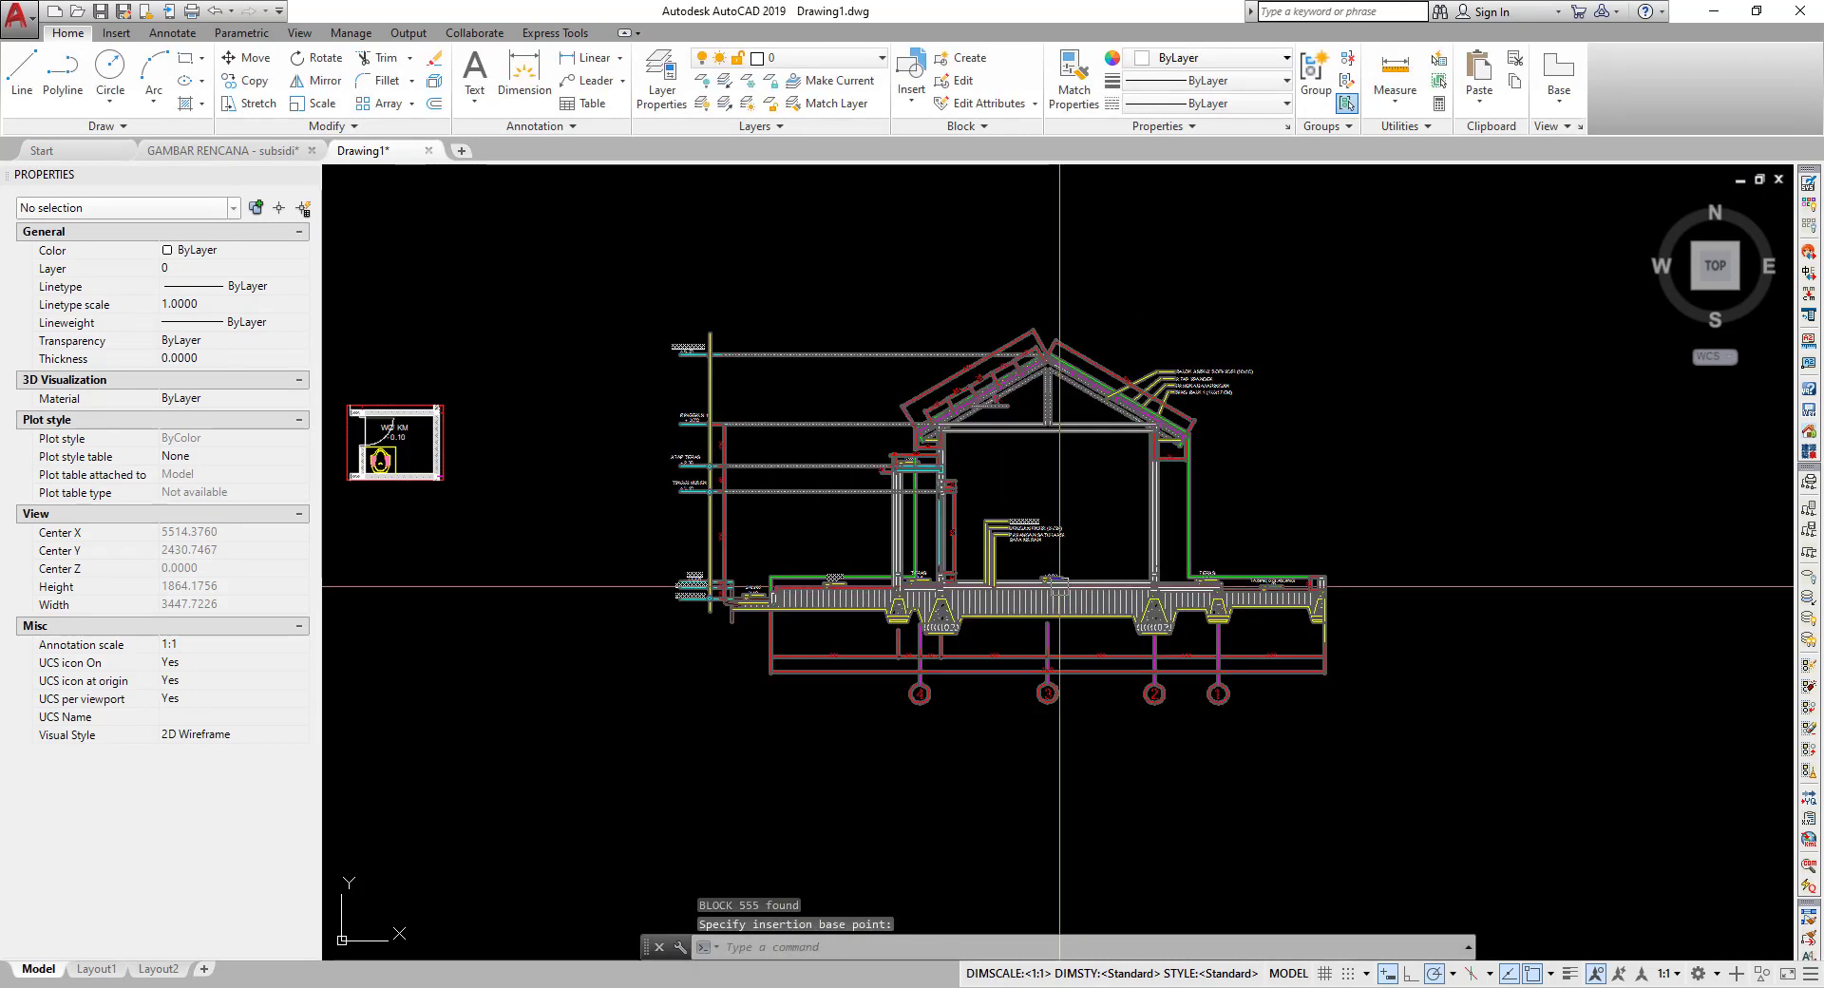
- Select the POTONGAN A-A section block
scroll(812, 523, "down", 5)
scroll(812, 524, "up", 4)
scroll(965, 408, "down", 3)
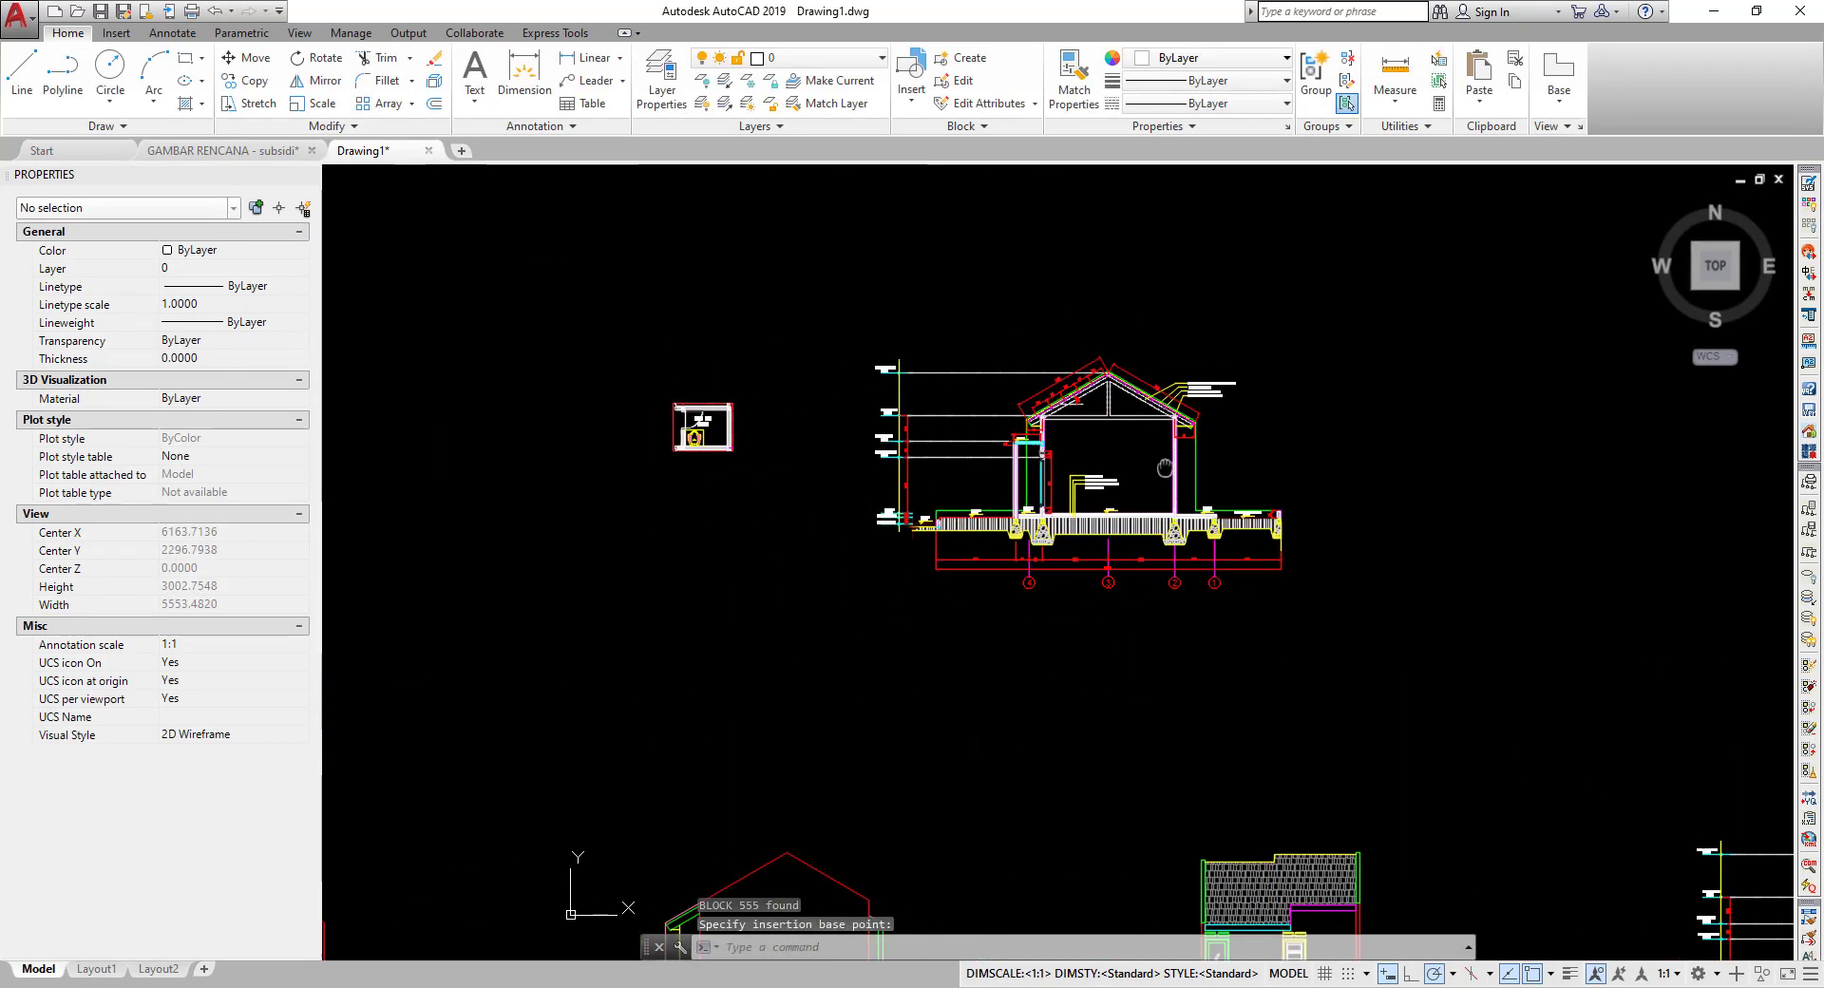
scroll(964, 407, "up", 4)
scroll(964, 408, "up", 3)
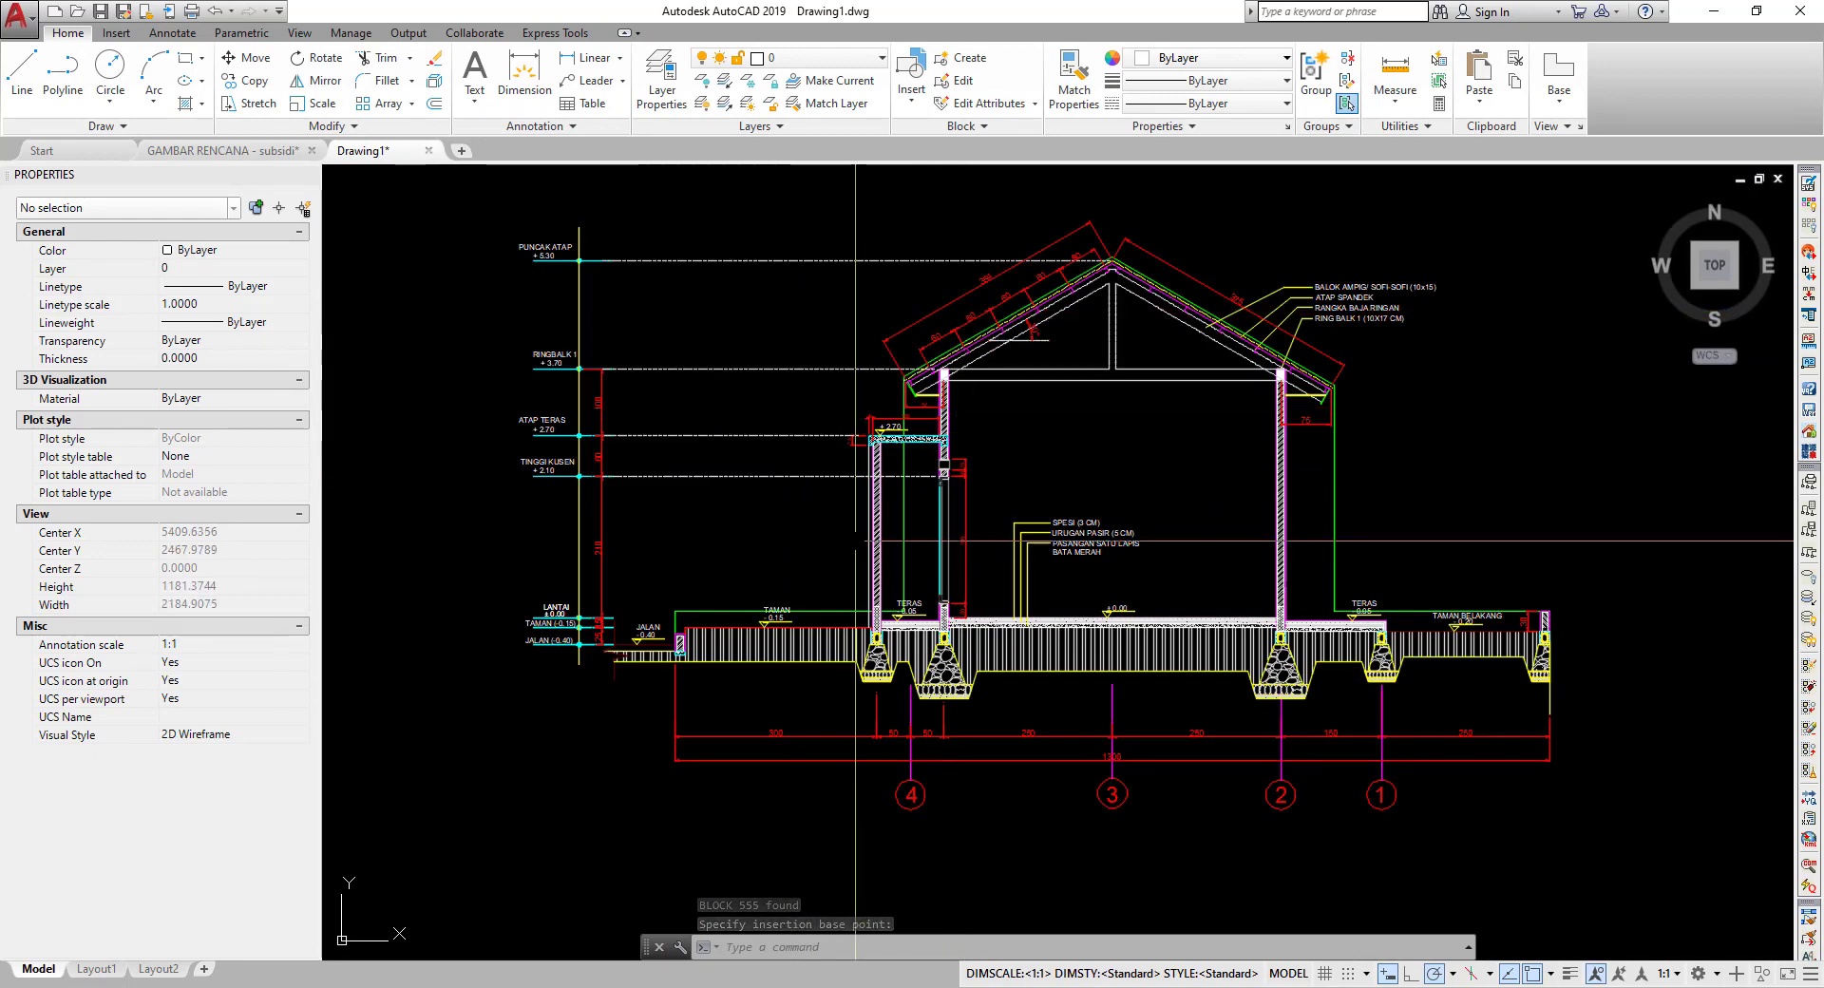
scroll(942, 456, "down", 4)
left_click(942, 468)
scroll(864, 435, "up", 2)
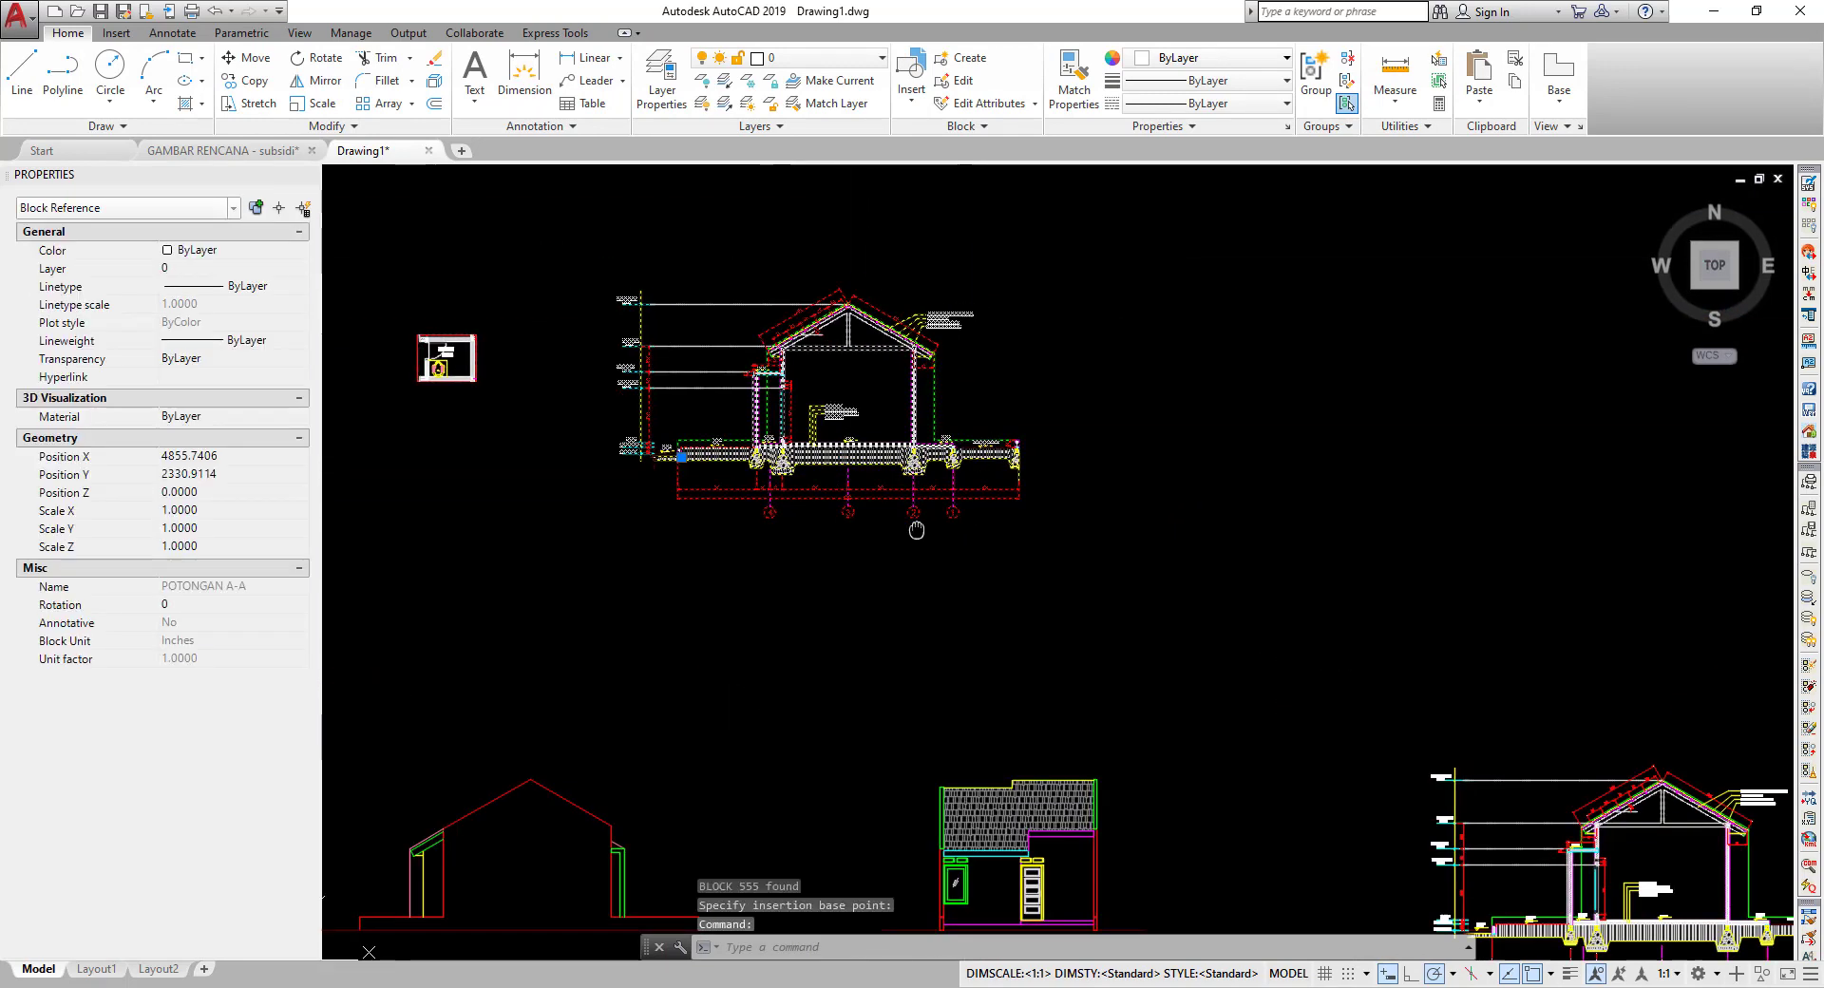
type("CO")
- Copy the block twice to the right, forming a row of three sections
key("Return")
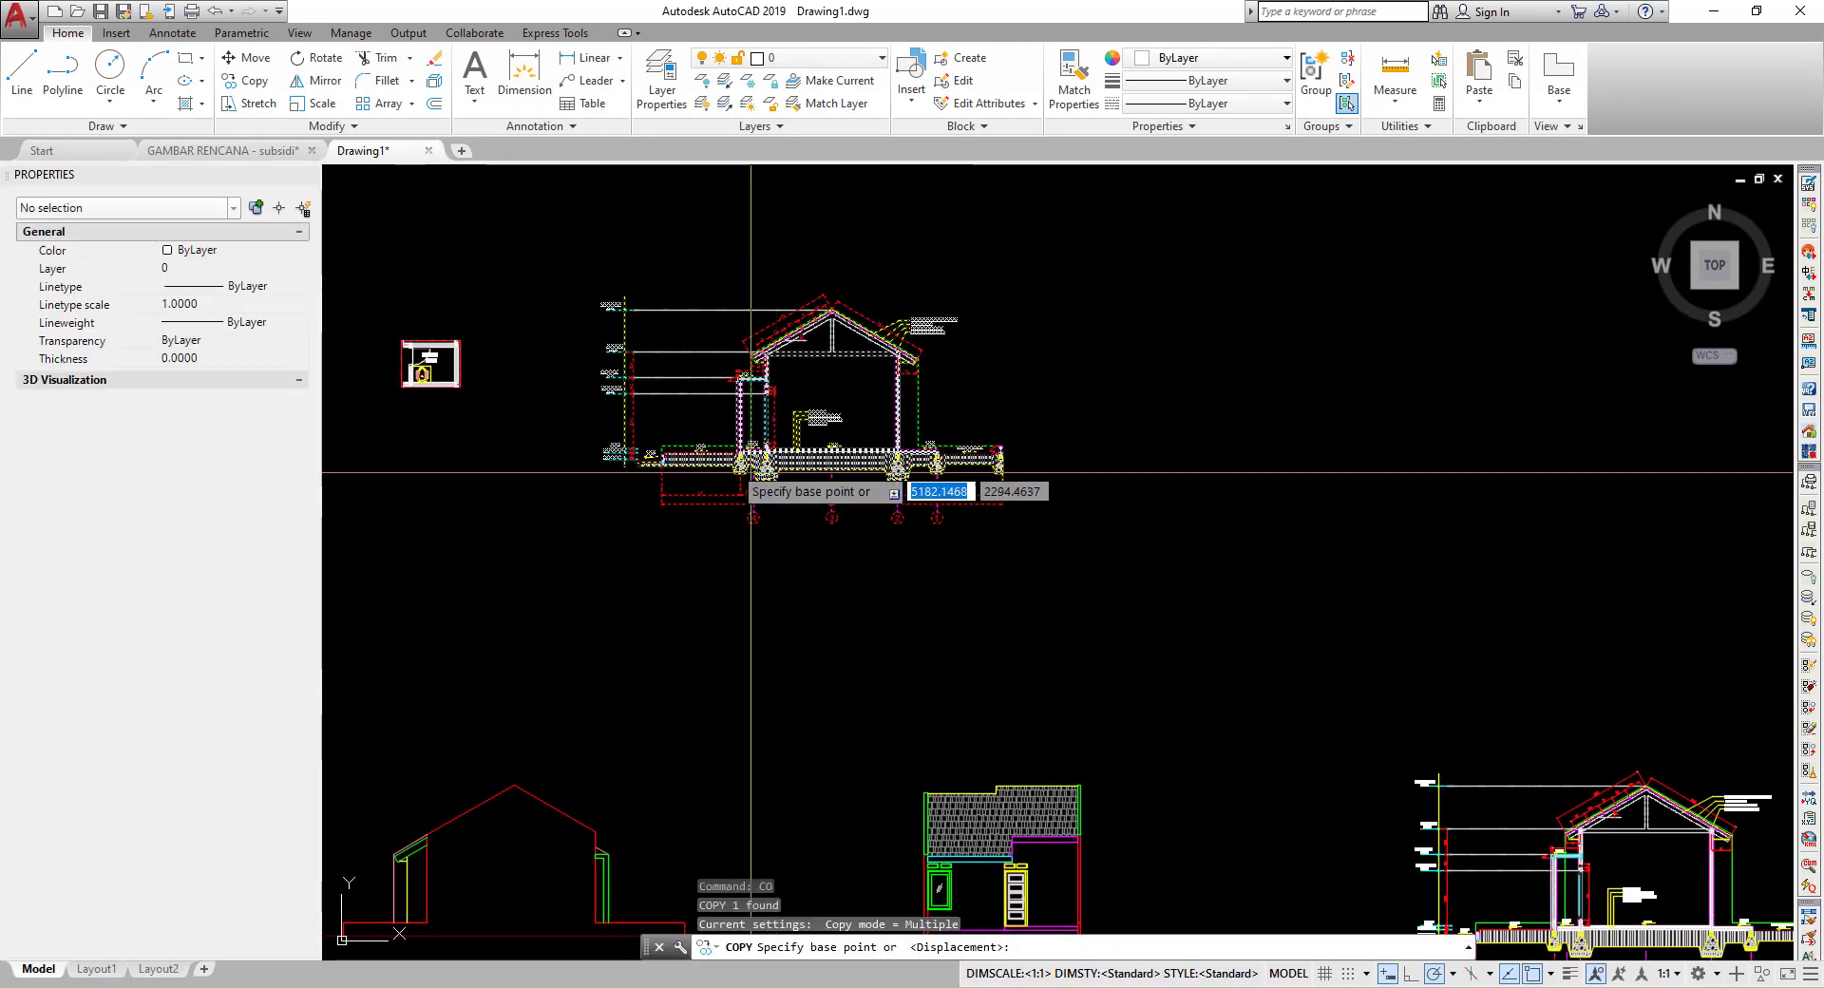
left_click(731, 465)
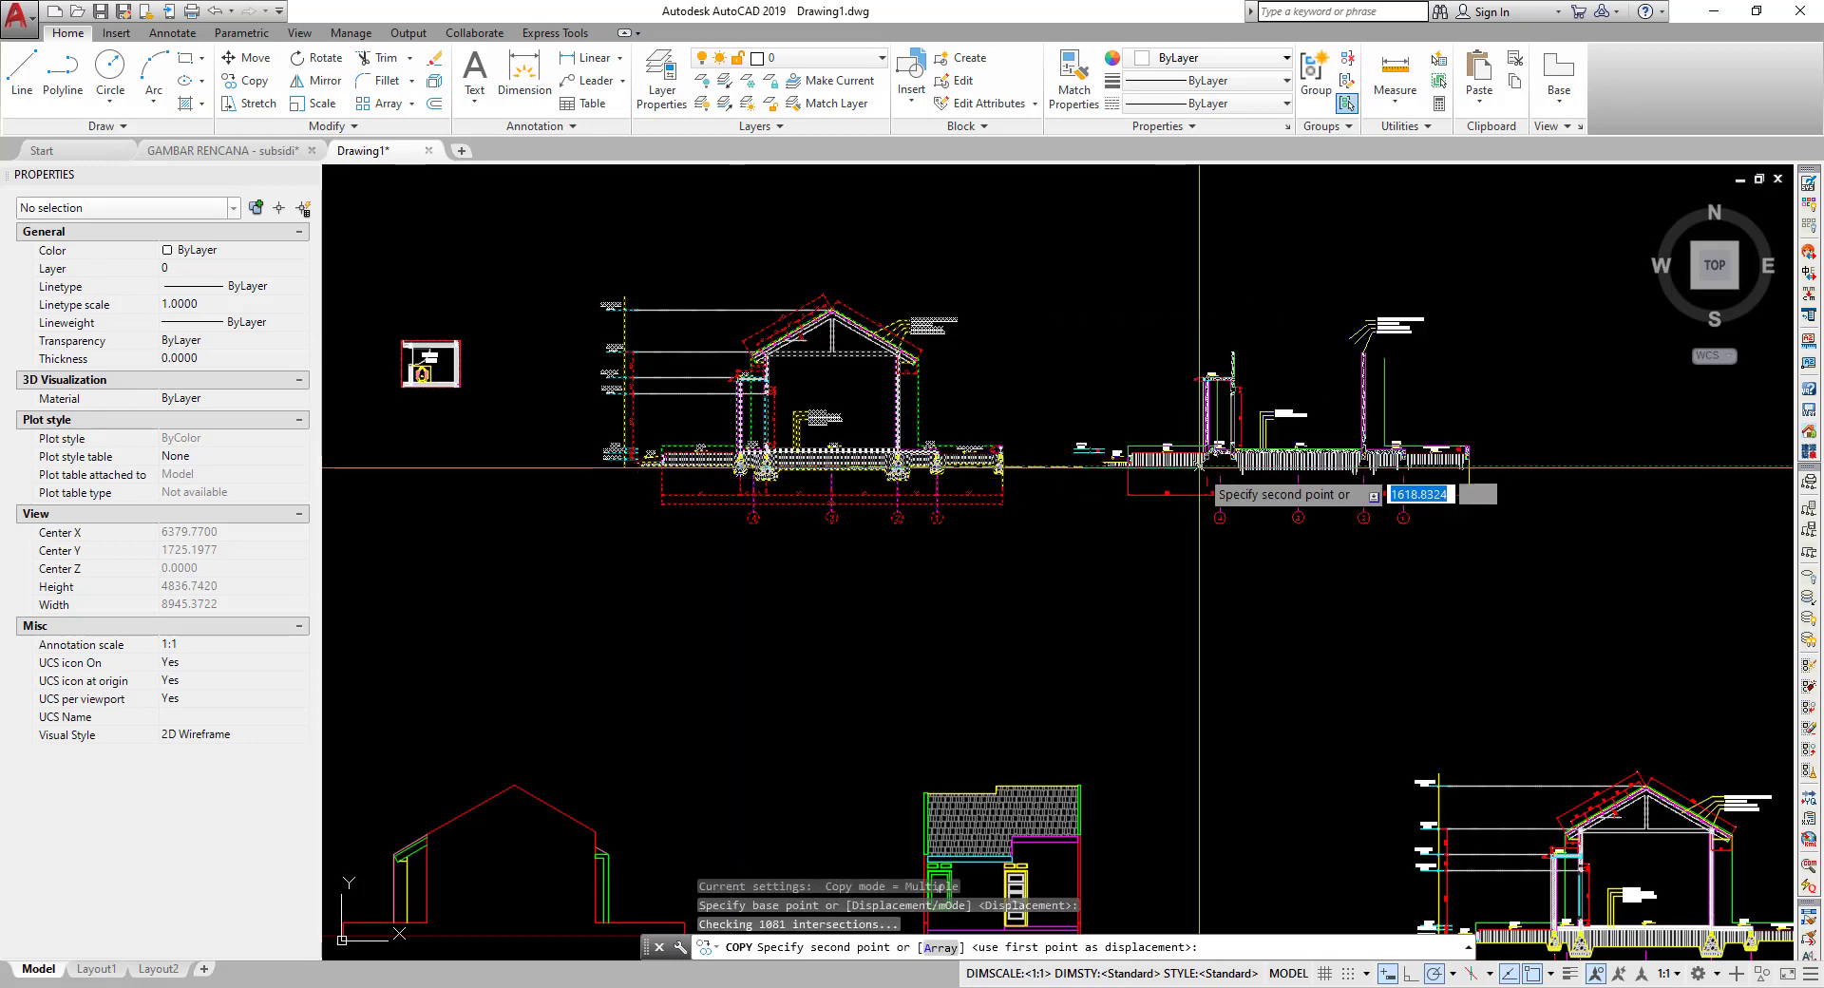
scroll(1152, 462, "down", 2)
middle_click_drag(1199, 467, 753, 519)
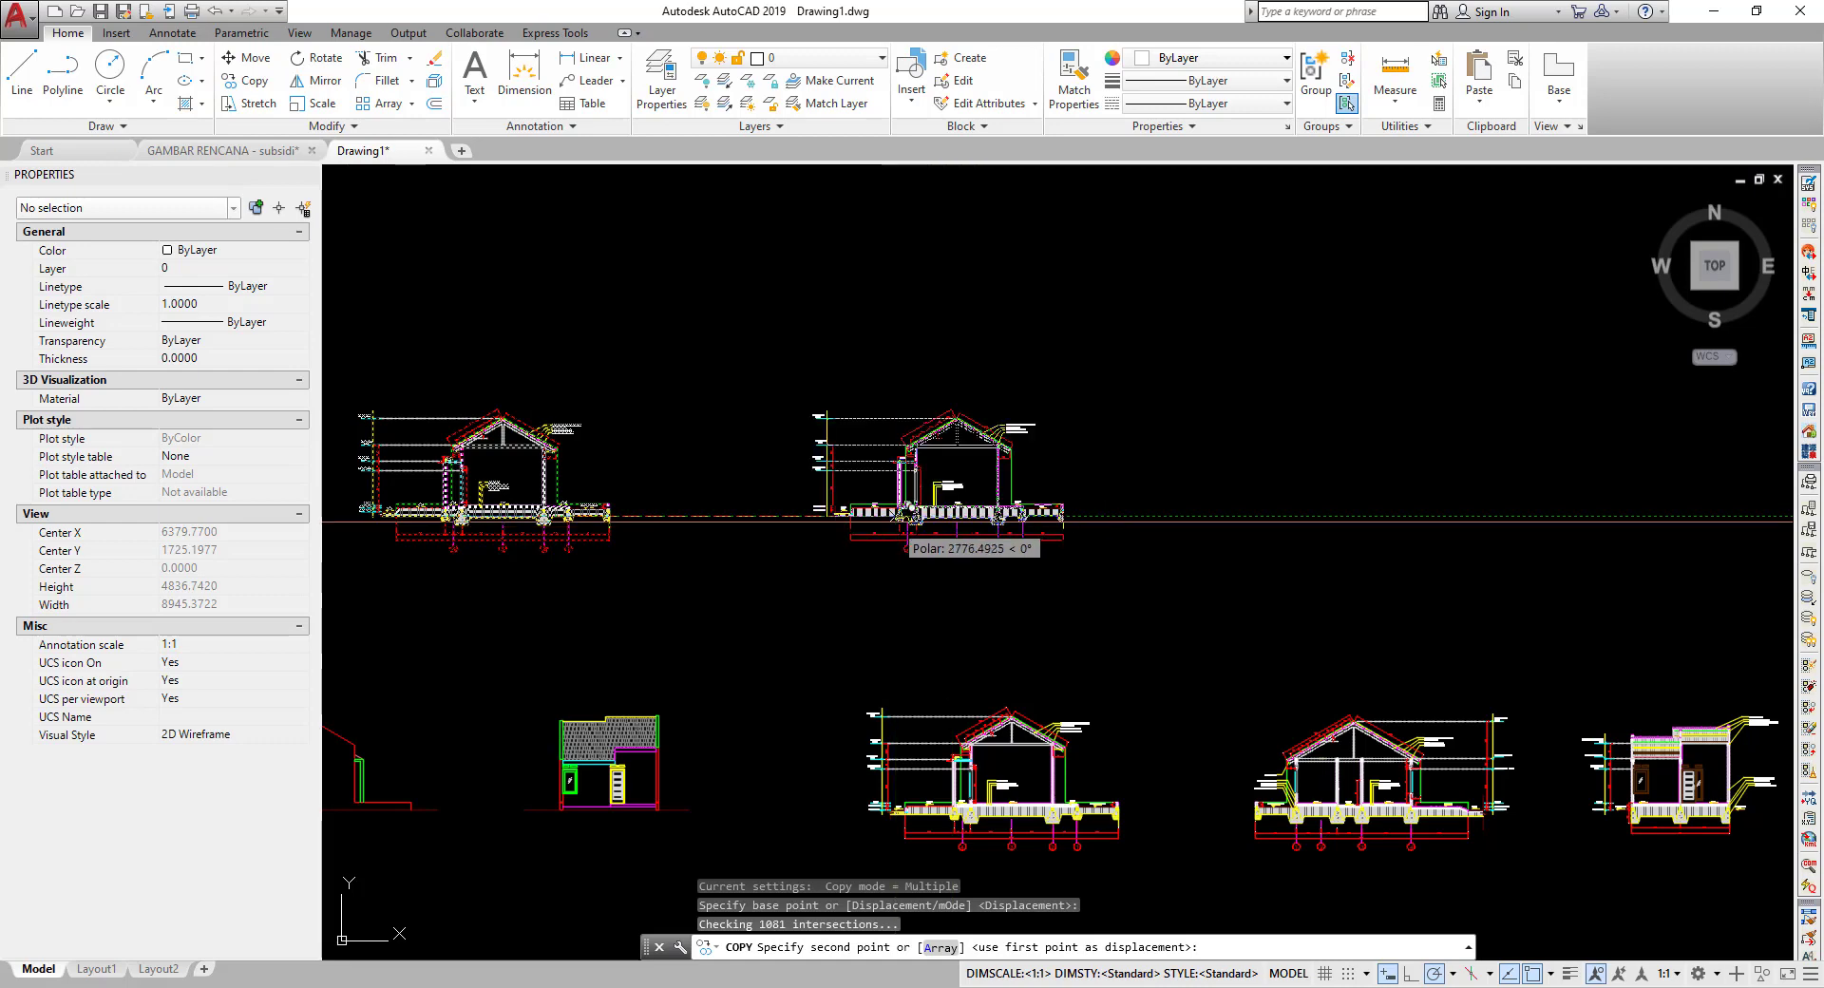
left_click(886, 515)
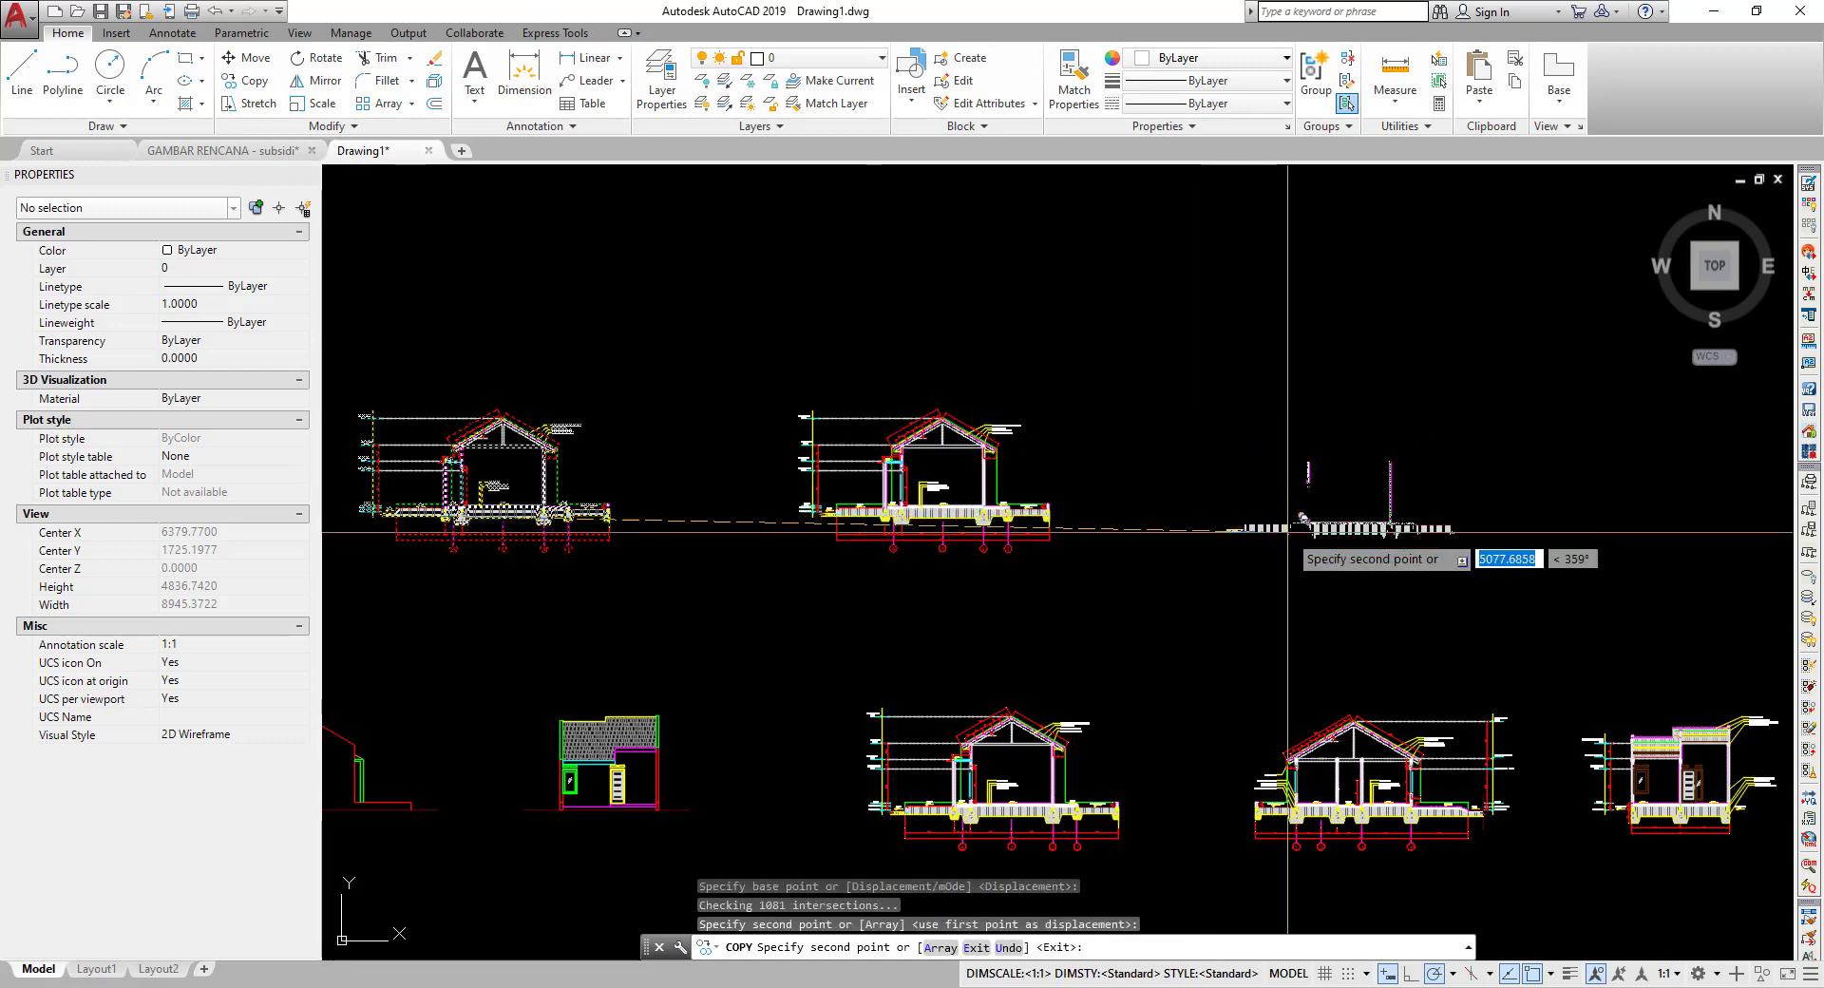
left_click(1293, 533)
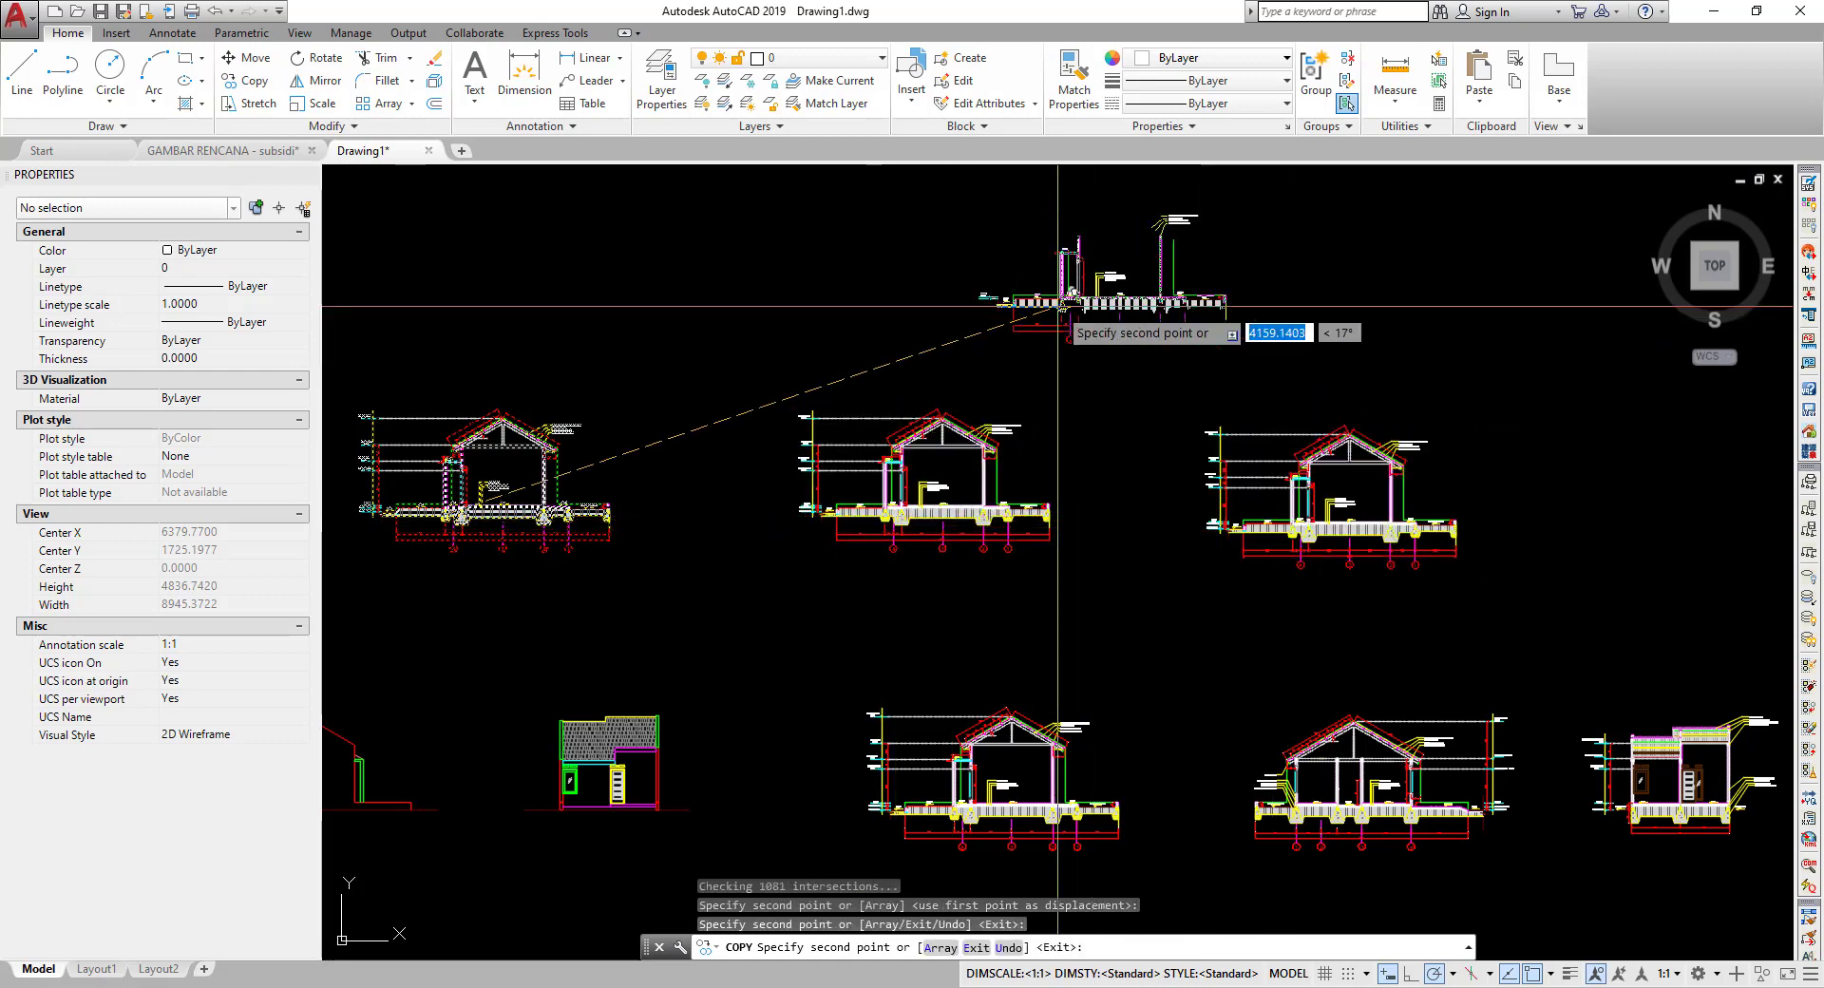
key("Escape")
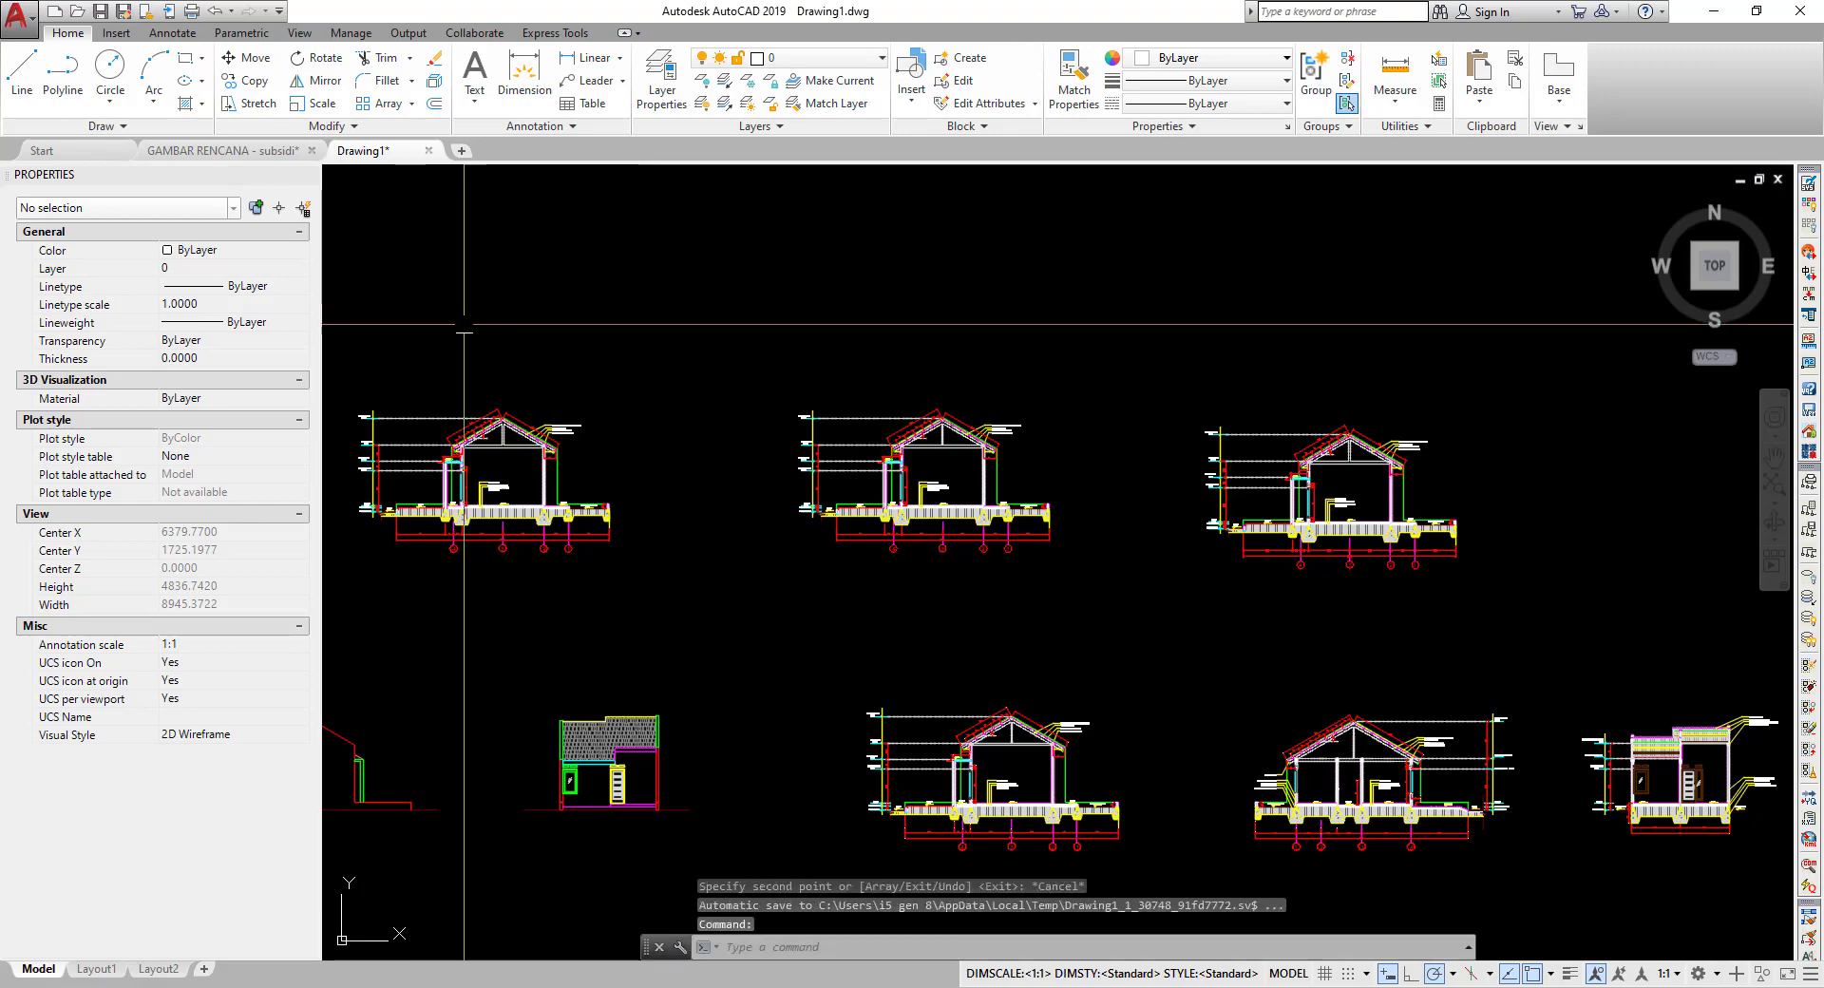
middle_click_drag(590, 532, 941, 547)
scroll(776, 549, "up", 2)
- Zoom in on the TAMAN and TERAS foundation footings of the left section
scroll(776, 549, "up", 3)
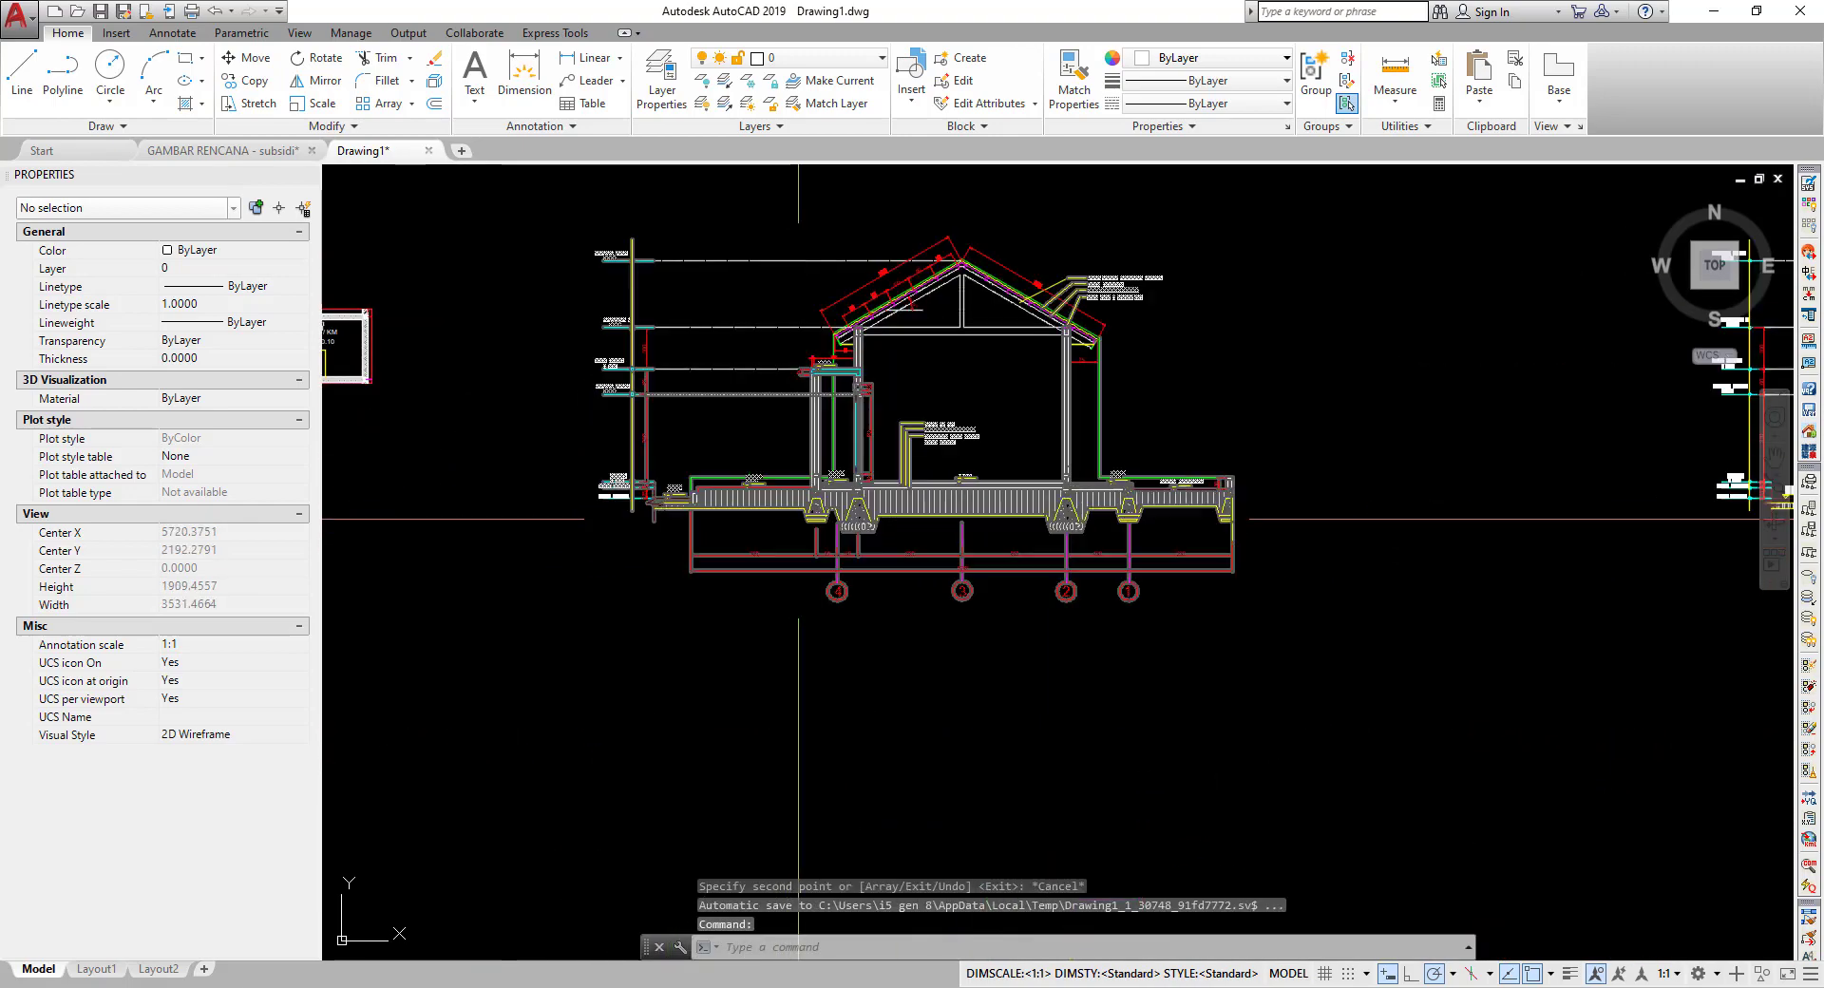
scroll(776, 549, "up", 3)
scroll(776, 549, "up", 3)
scroll(776, 549, "up", 3)
mouse_move(776, 549)
middle_mouse_down()
mouse_move(799, 639)
mouse_move(840, 623)
middle_mouse_up()
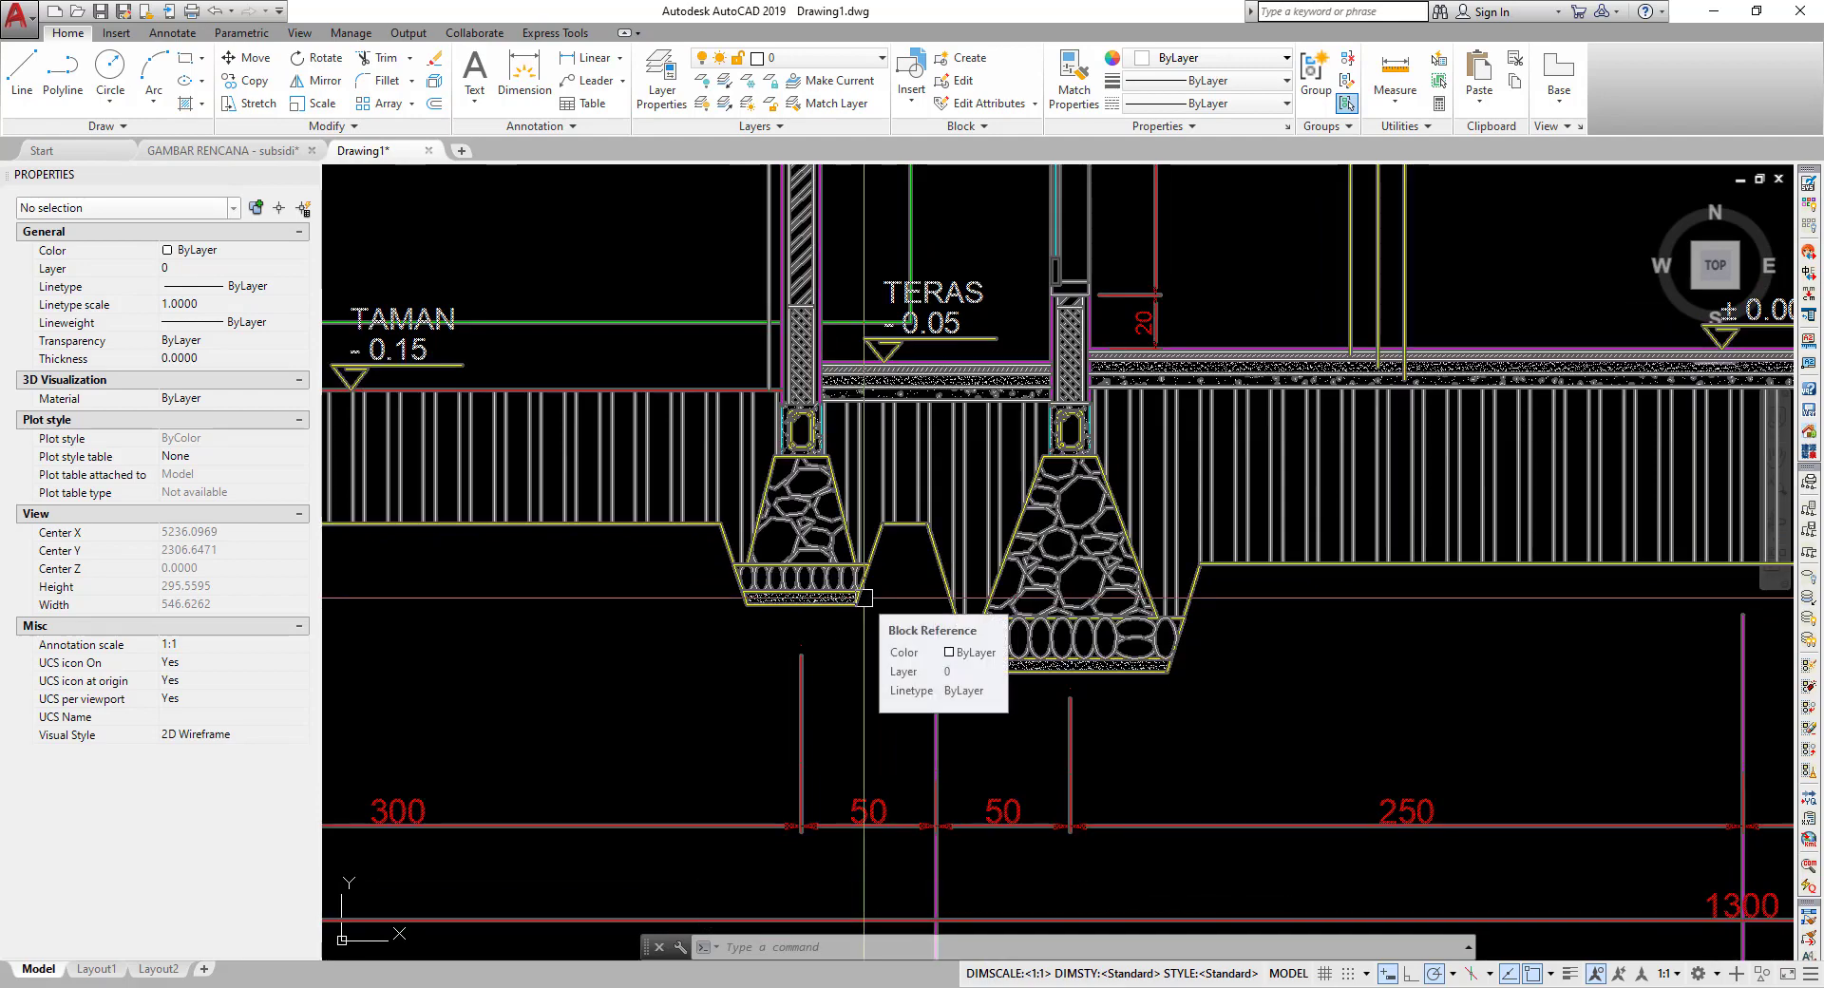
scroll(863, 597, "down", 5)
middle_click_drag(892, 495, 843, 535)
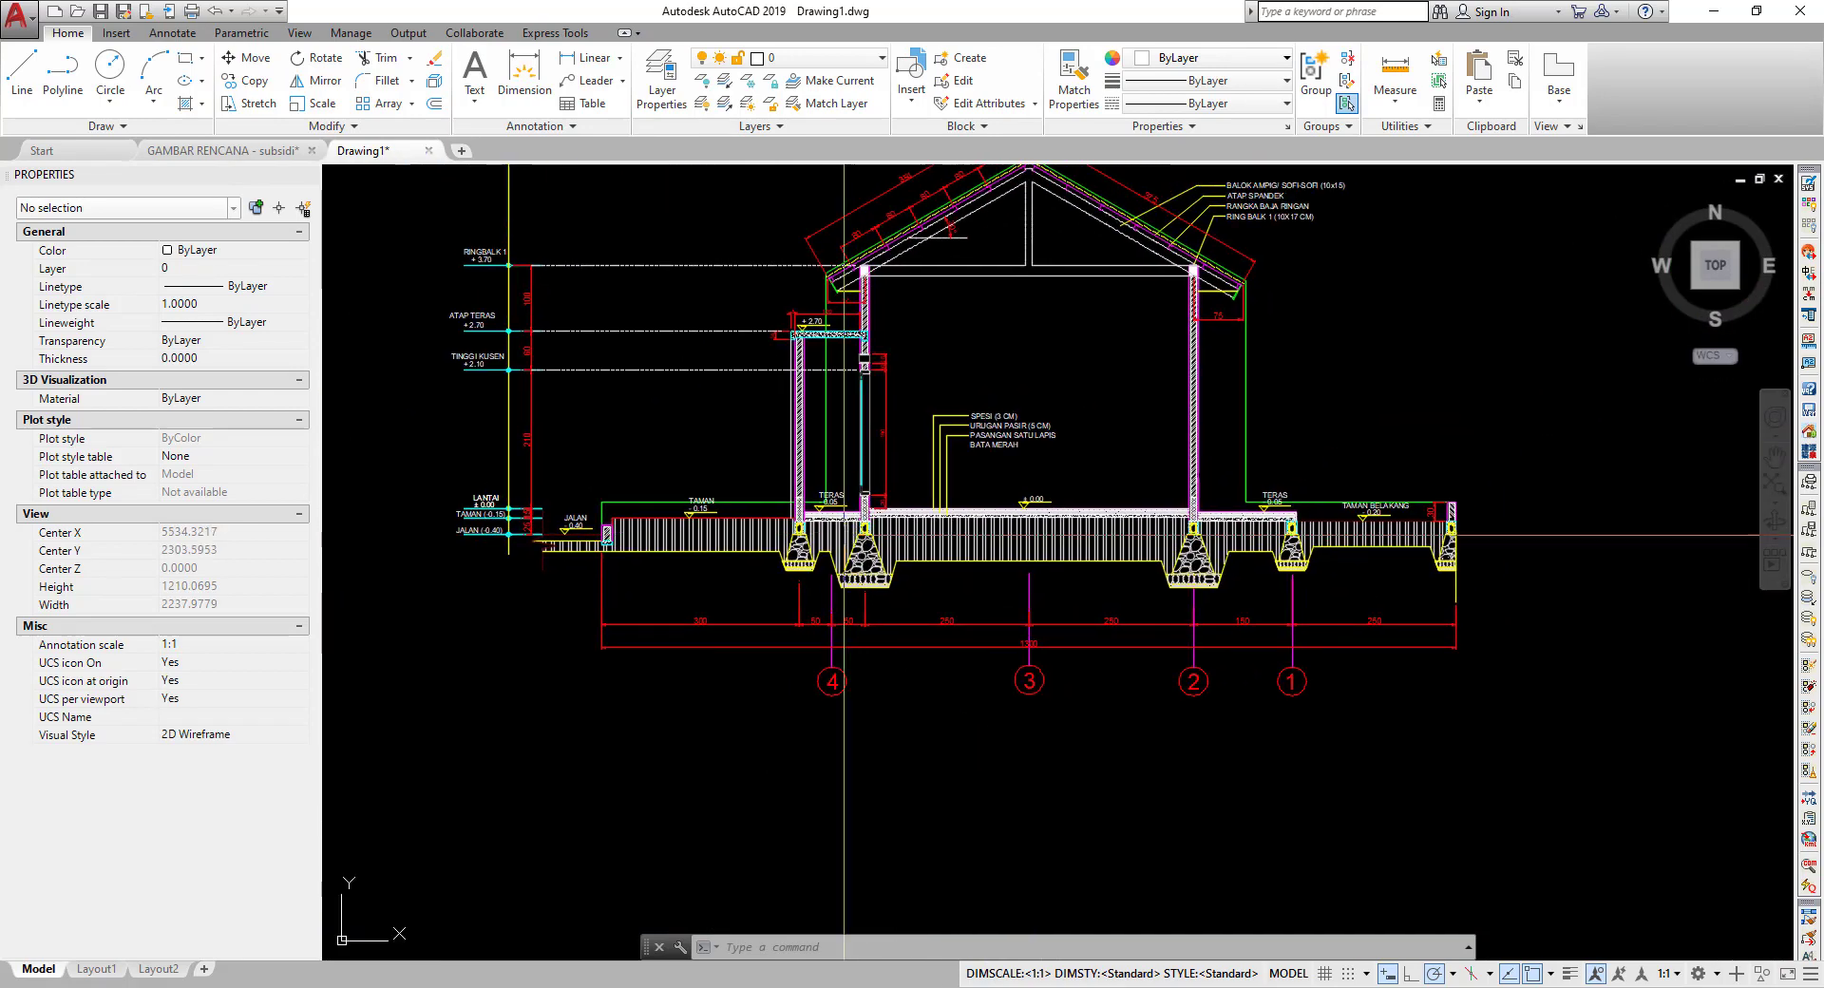
scroll(960, 581, "up", 3)
middle_click_drag(1059, 181, 959, 367)
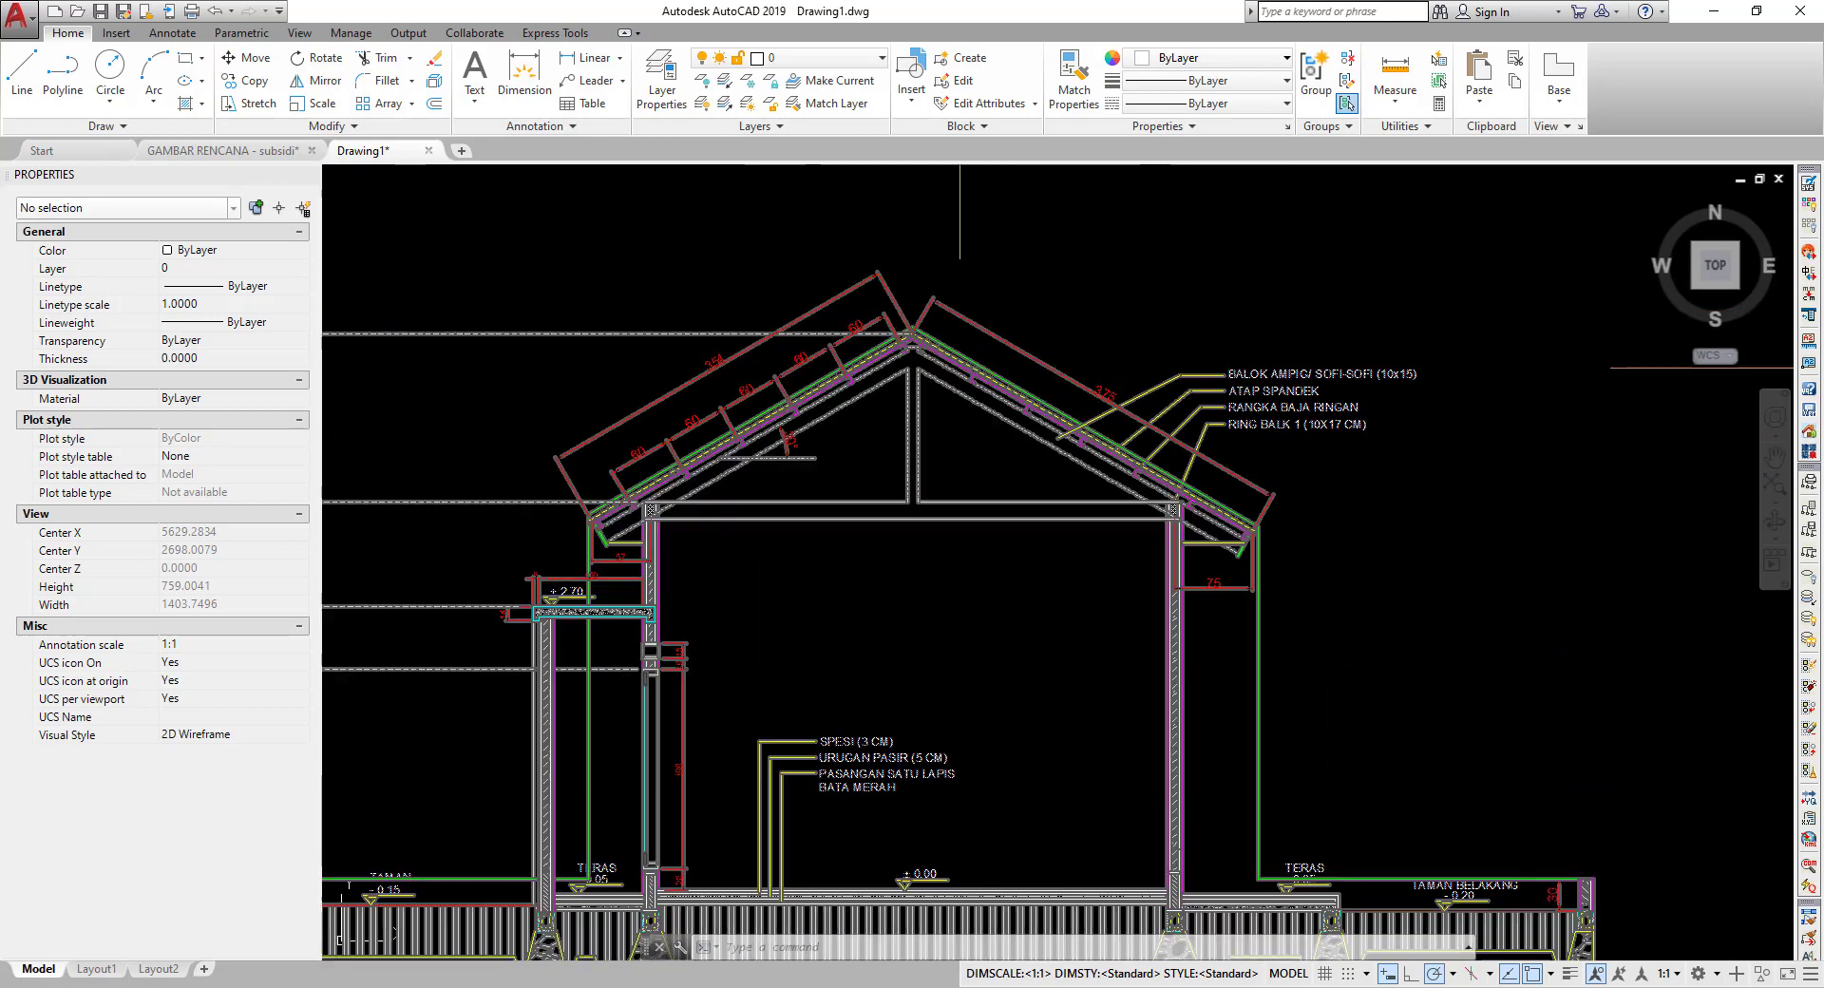
scroll(960, 366, "down", 1)
scroll(764, 655, "up", 1)
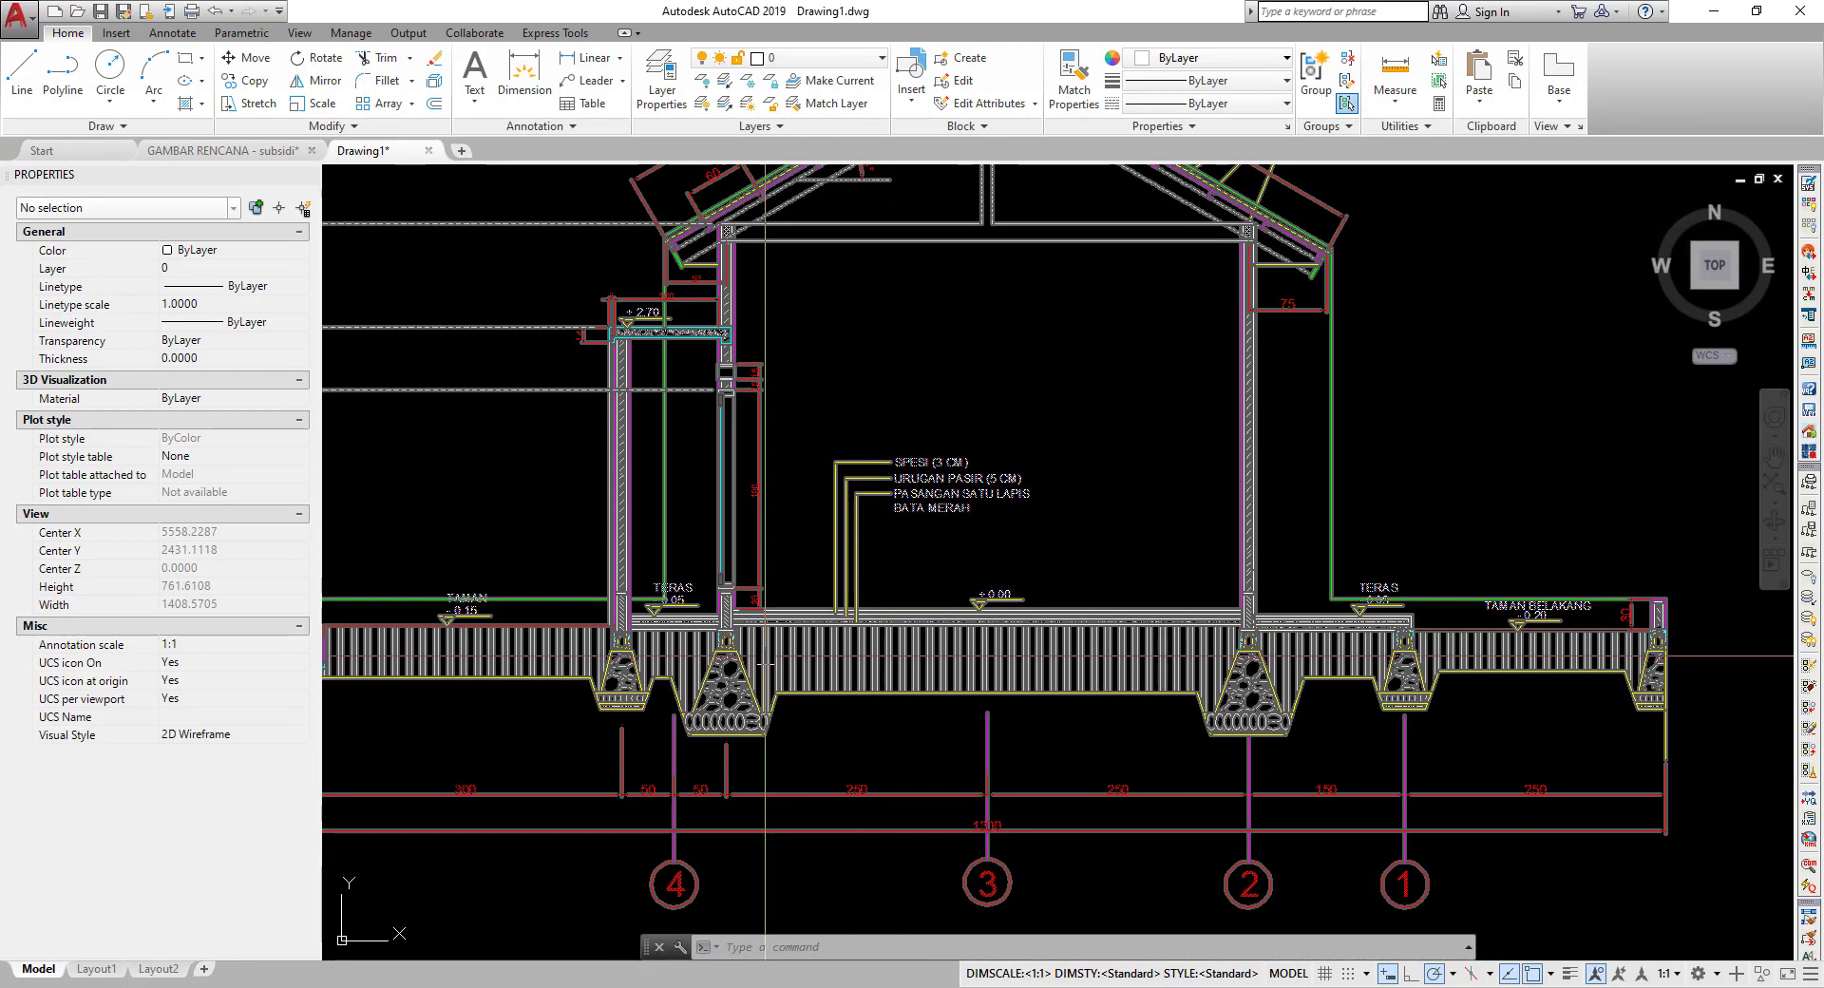
scroll(765, 656, "up", 2)
scroll(765, 655, "up", 2)
middle_click_drag(765, 656, 926, 674)
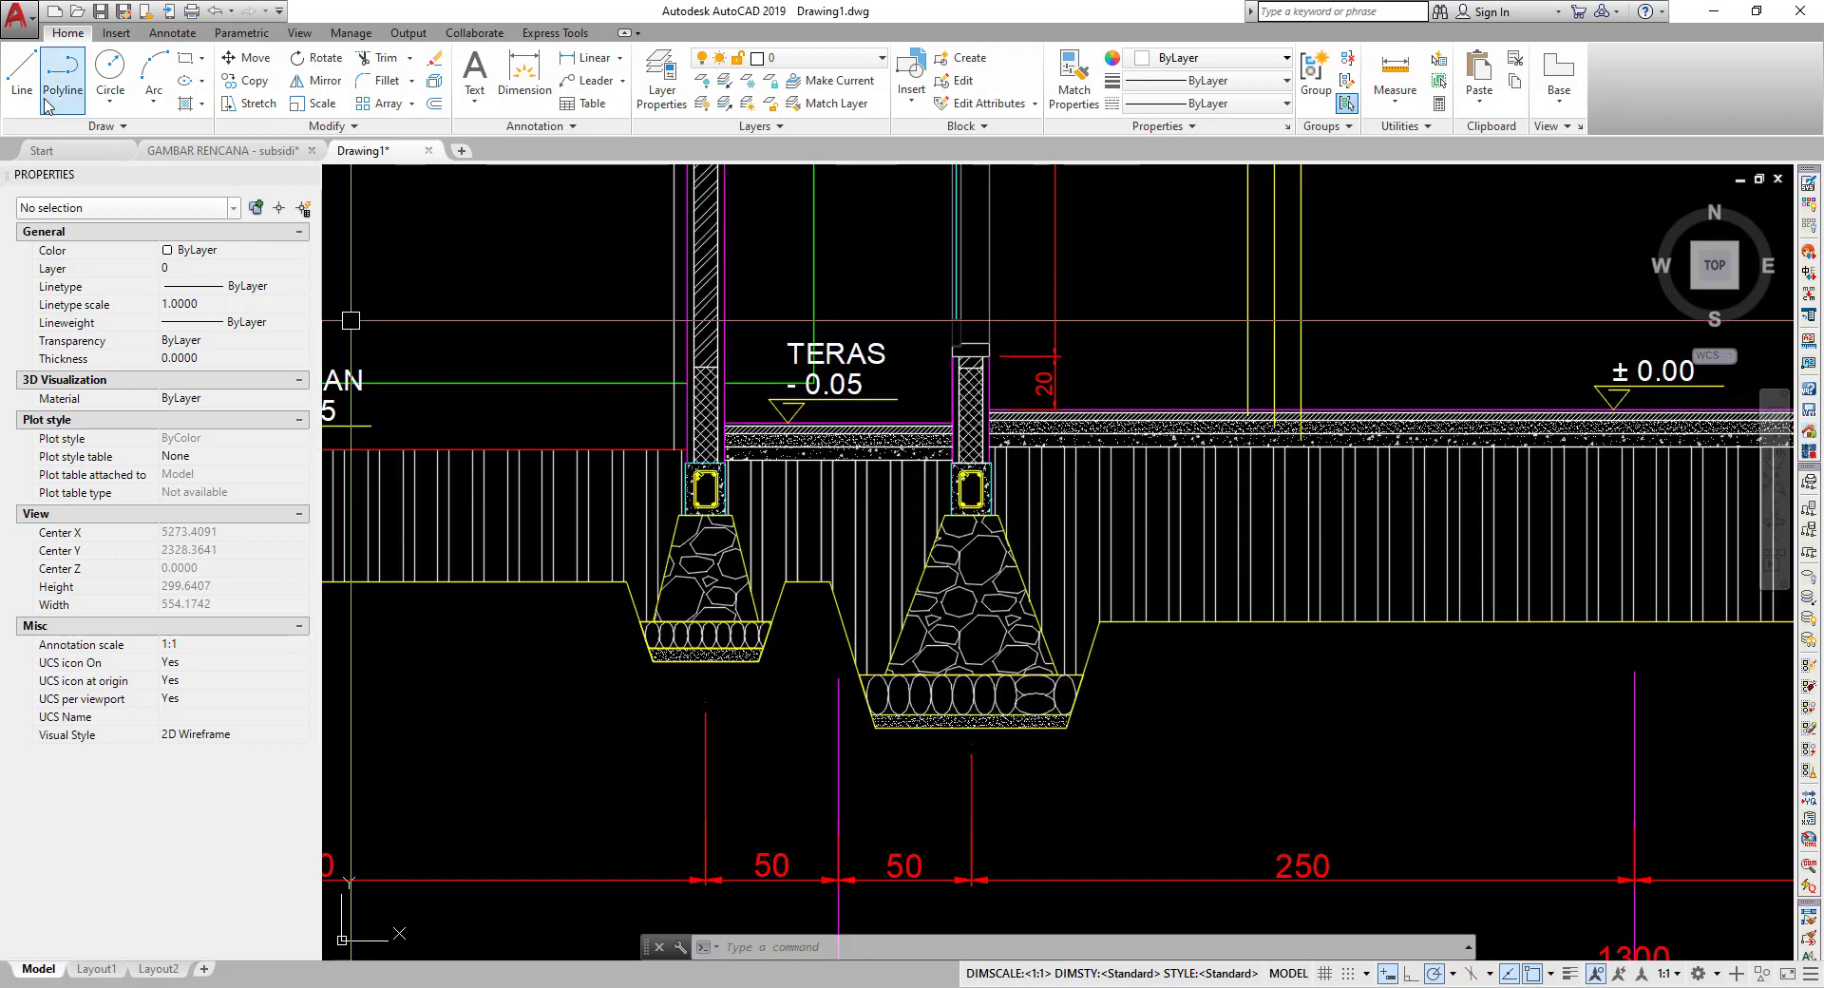
- Cancel an accidentally started centre-radius circle
left_click(110, 103)
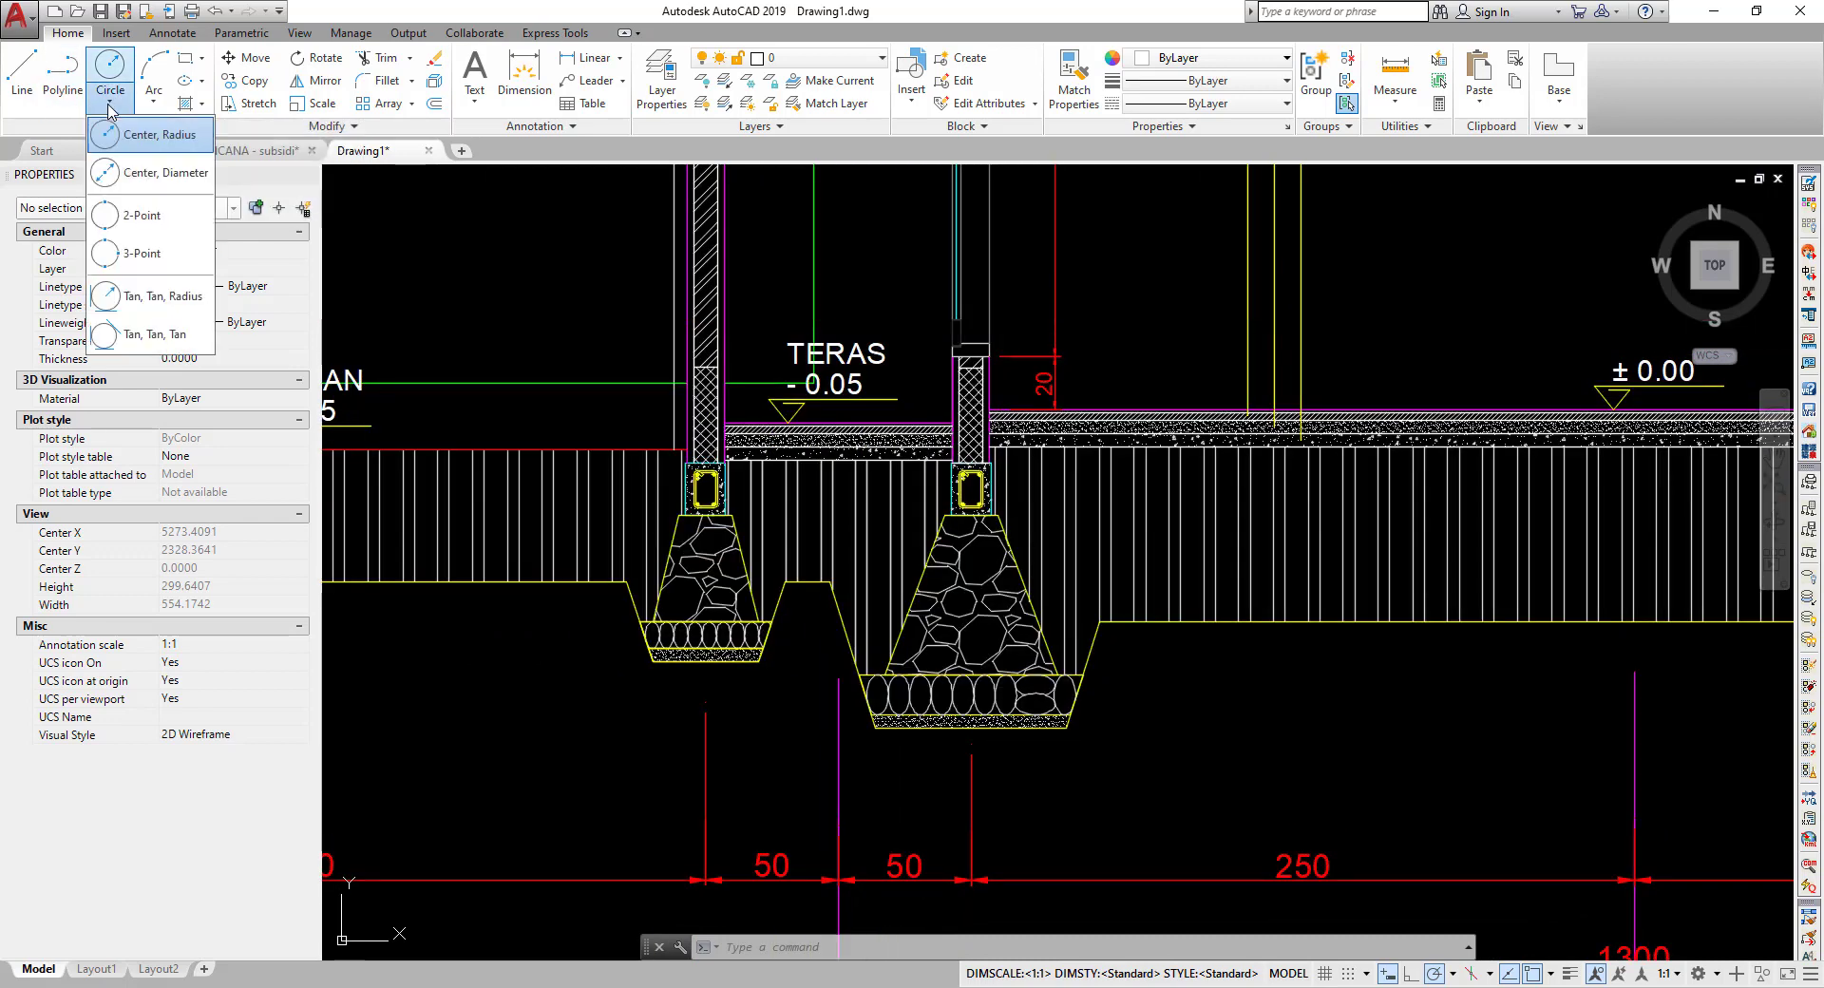
left_click(130, 137)
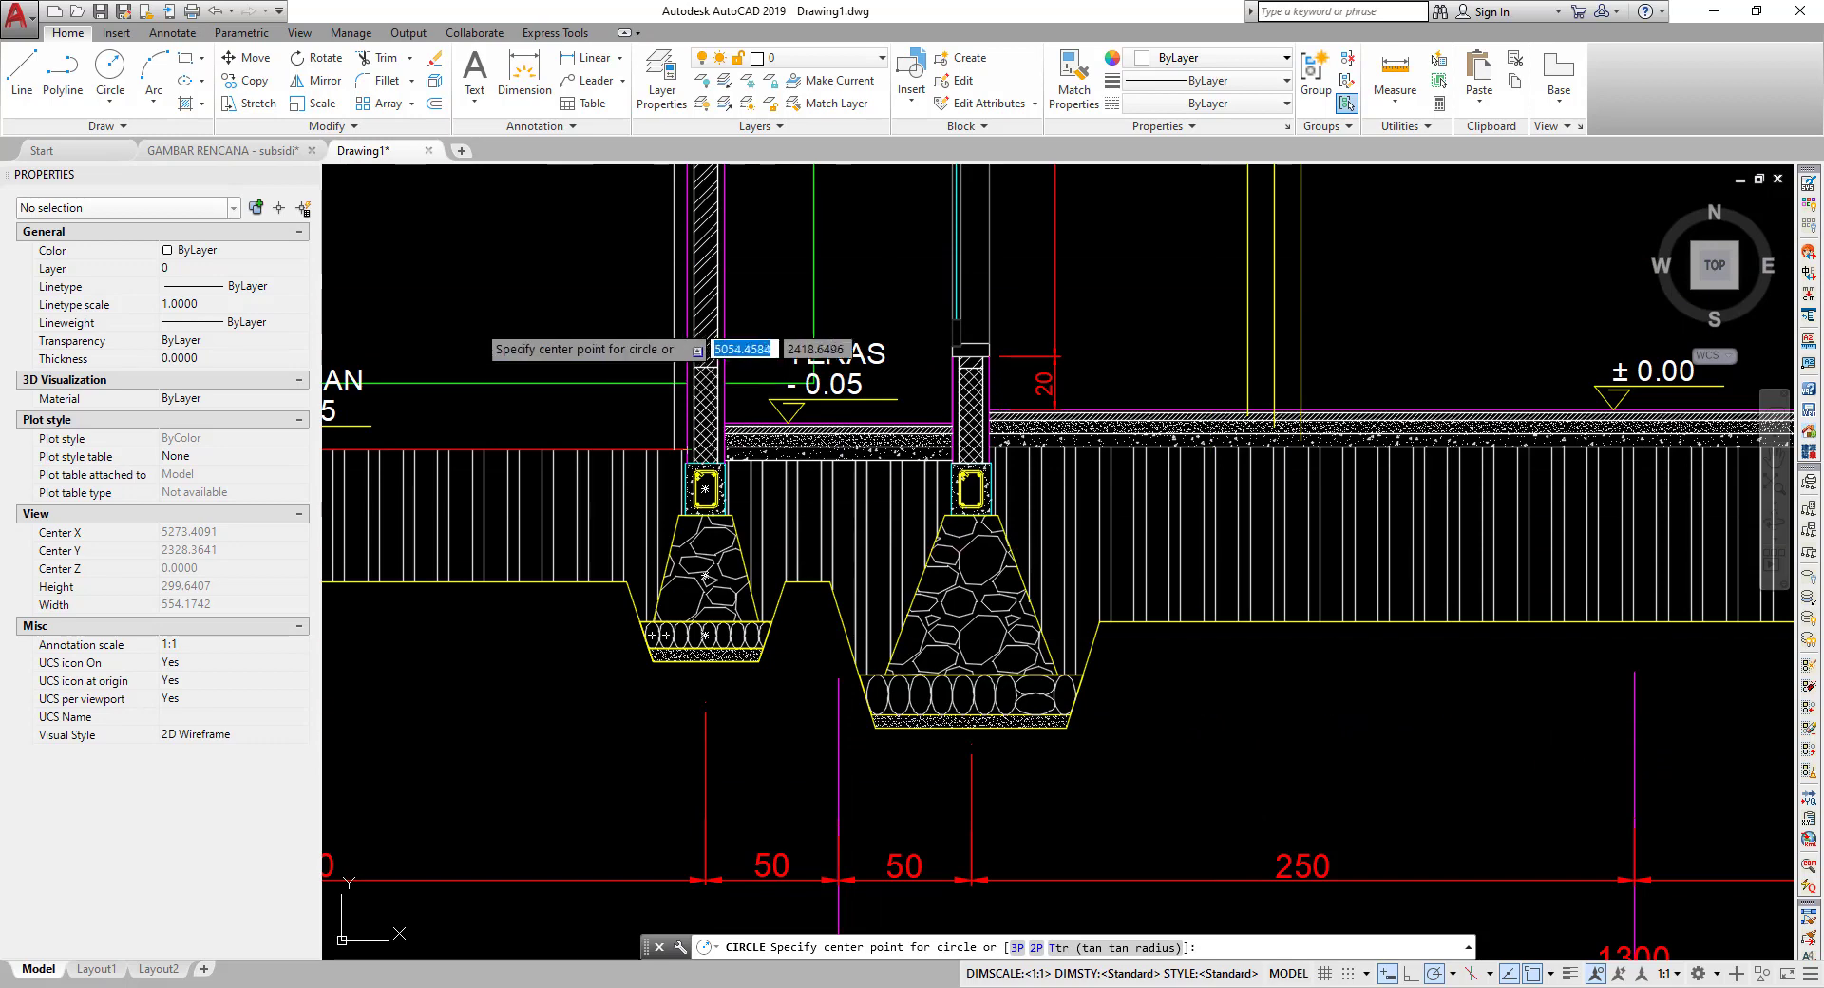
key("Escape")
middle_click_drag(492, 363, 708, 428)
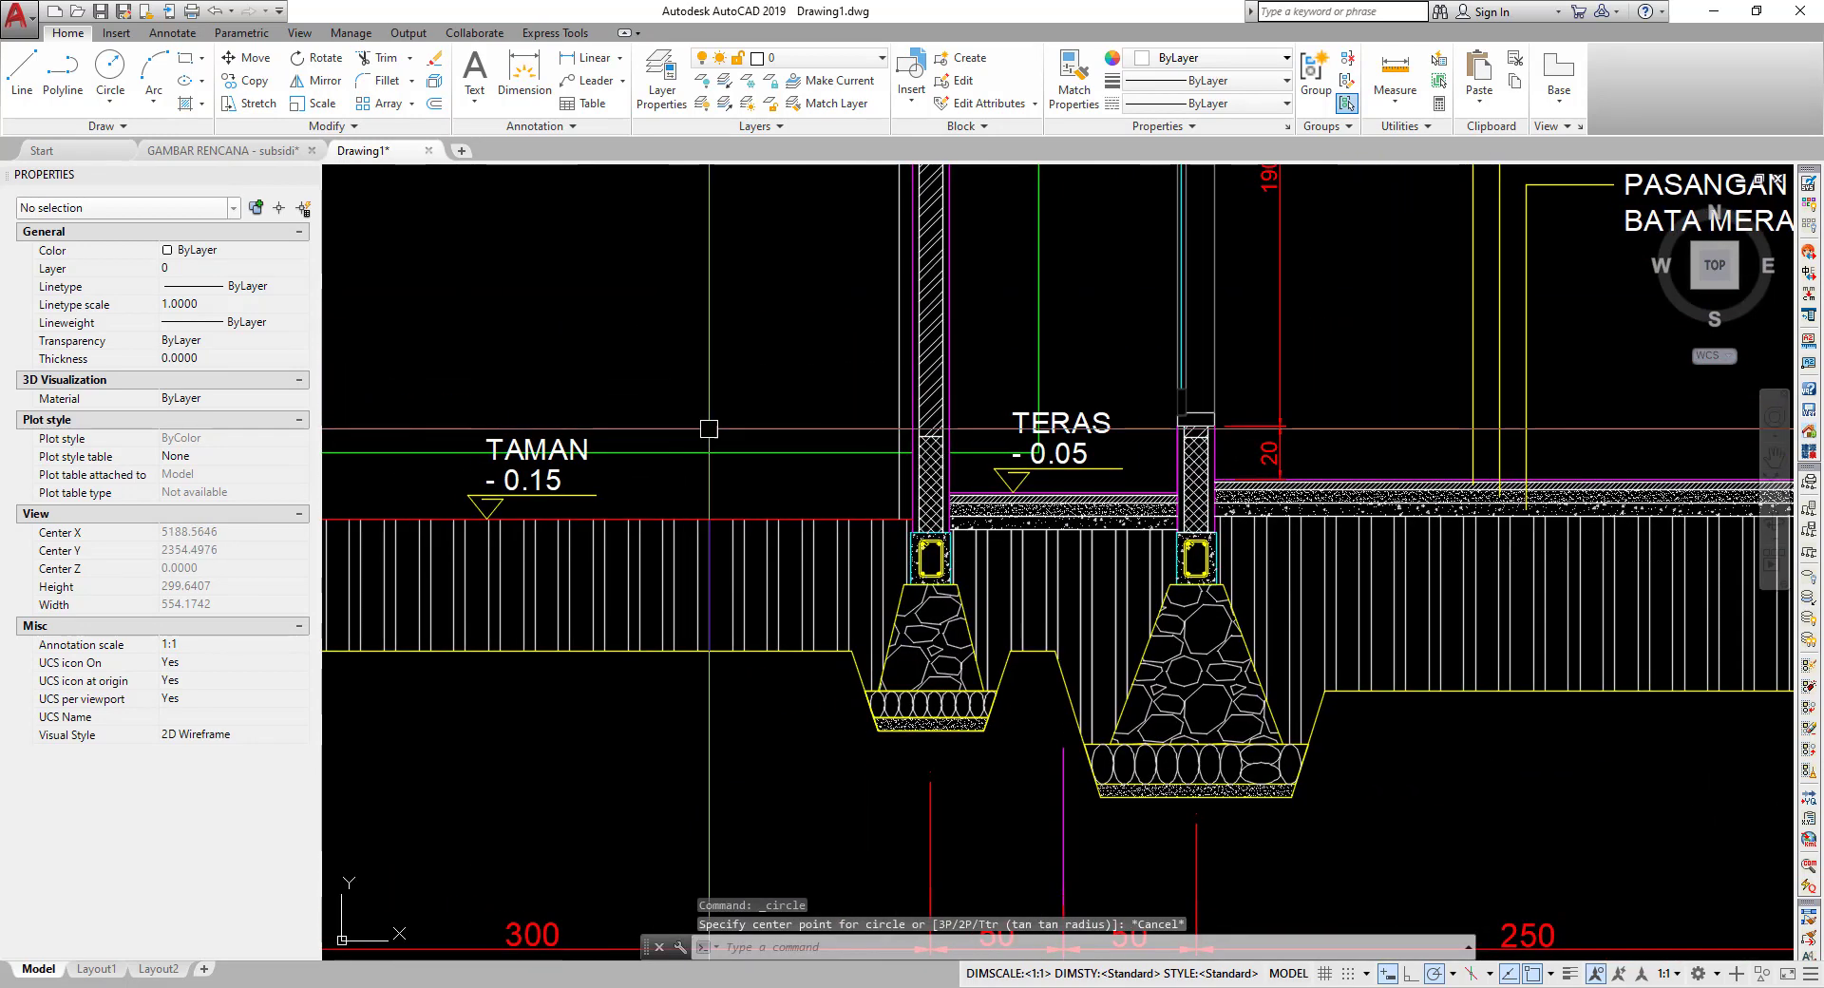
type("c")
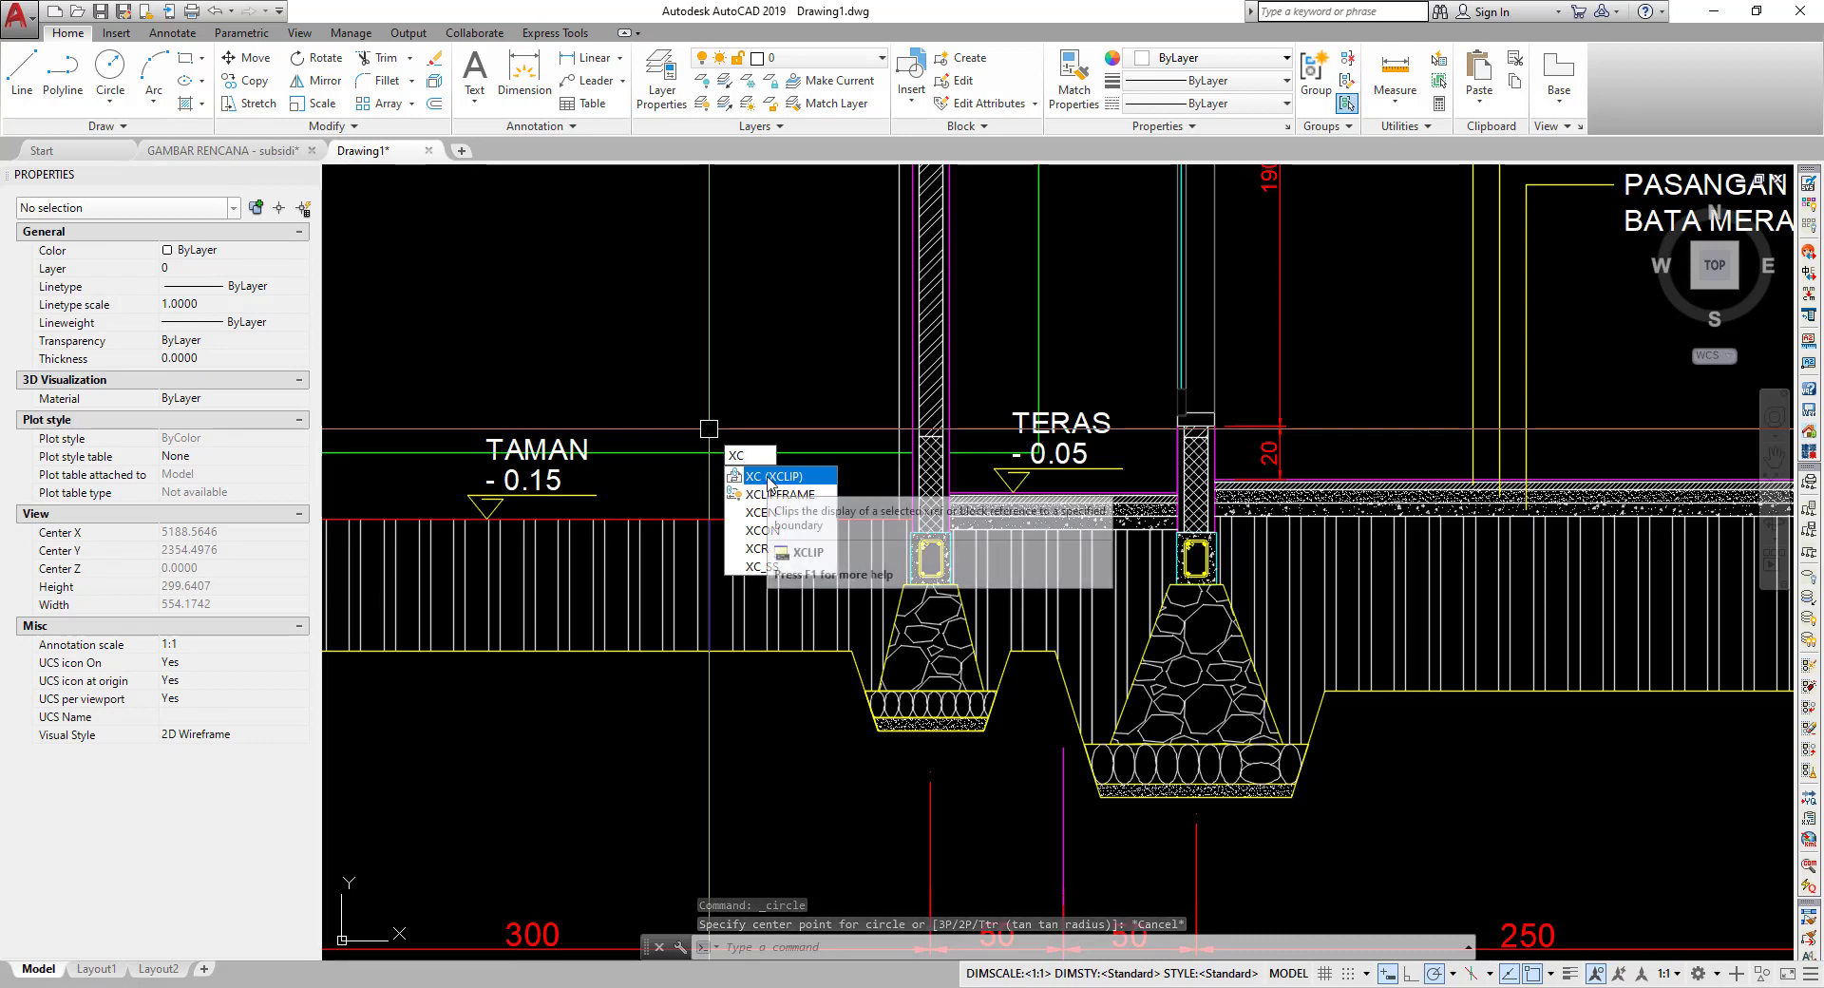
- Start XCLIP and select the house section block to clip
left_click(769, 476)
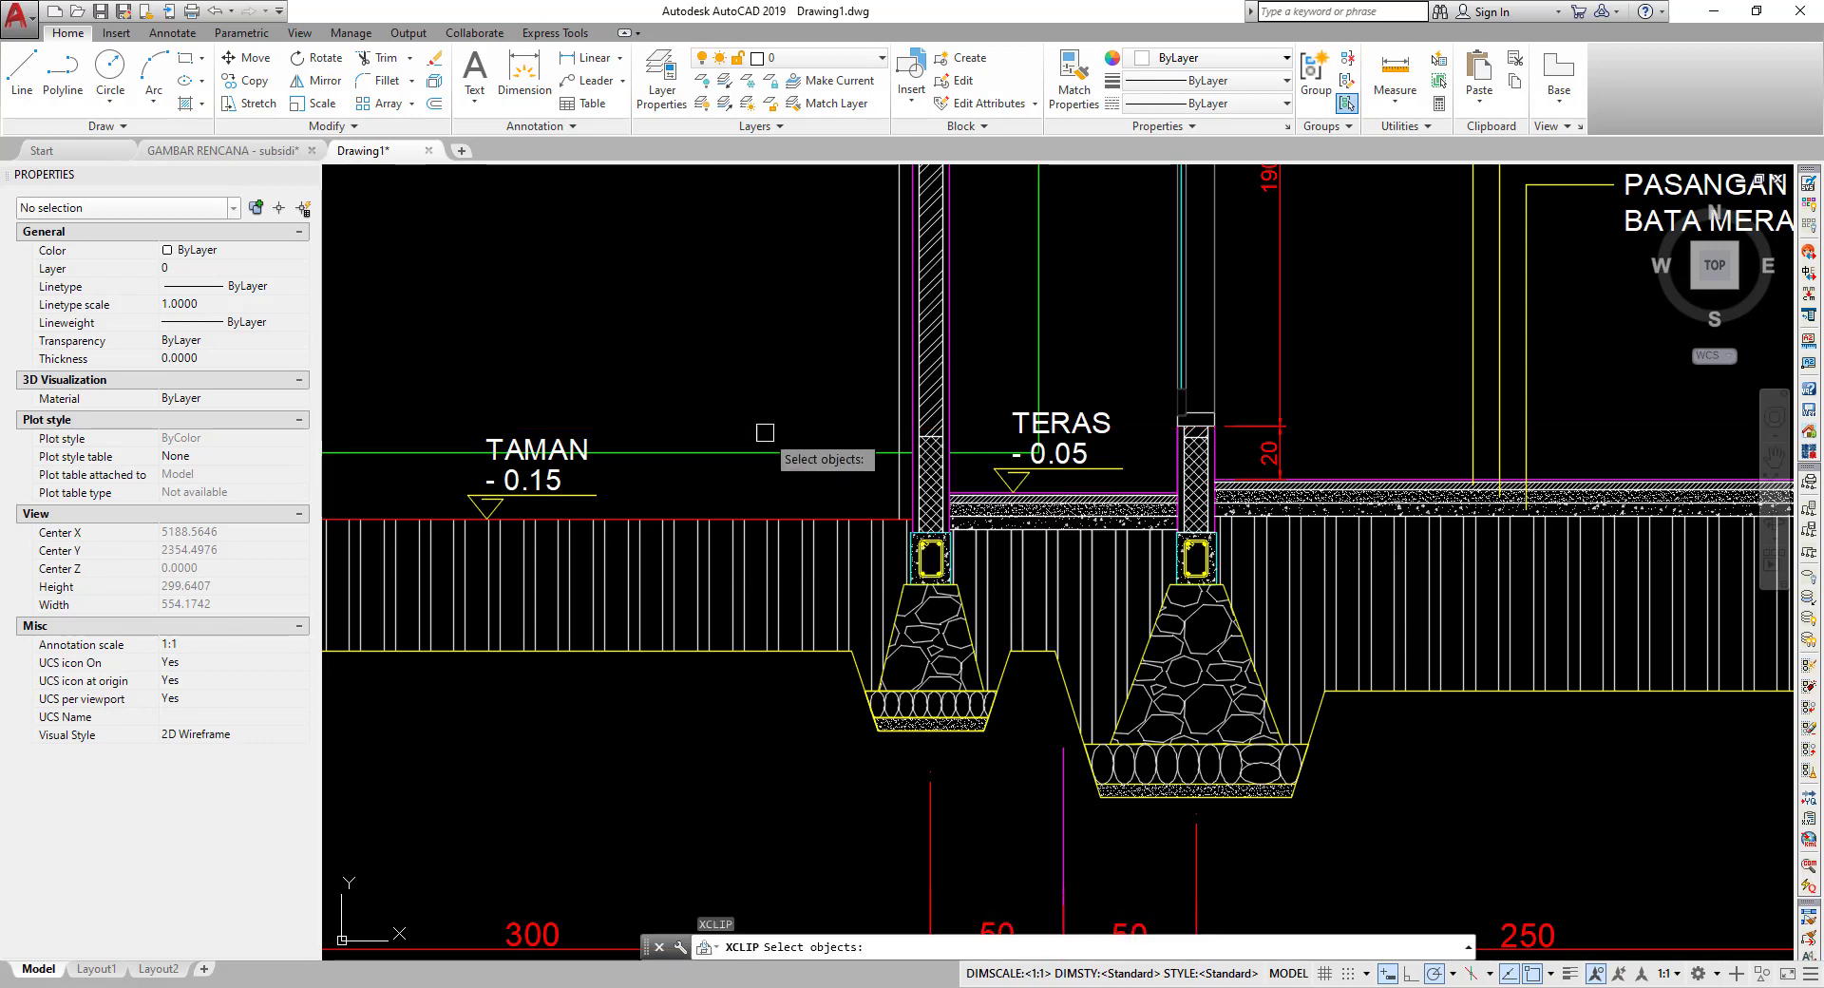
scroll(763, 464, "down", 5)
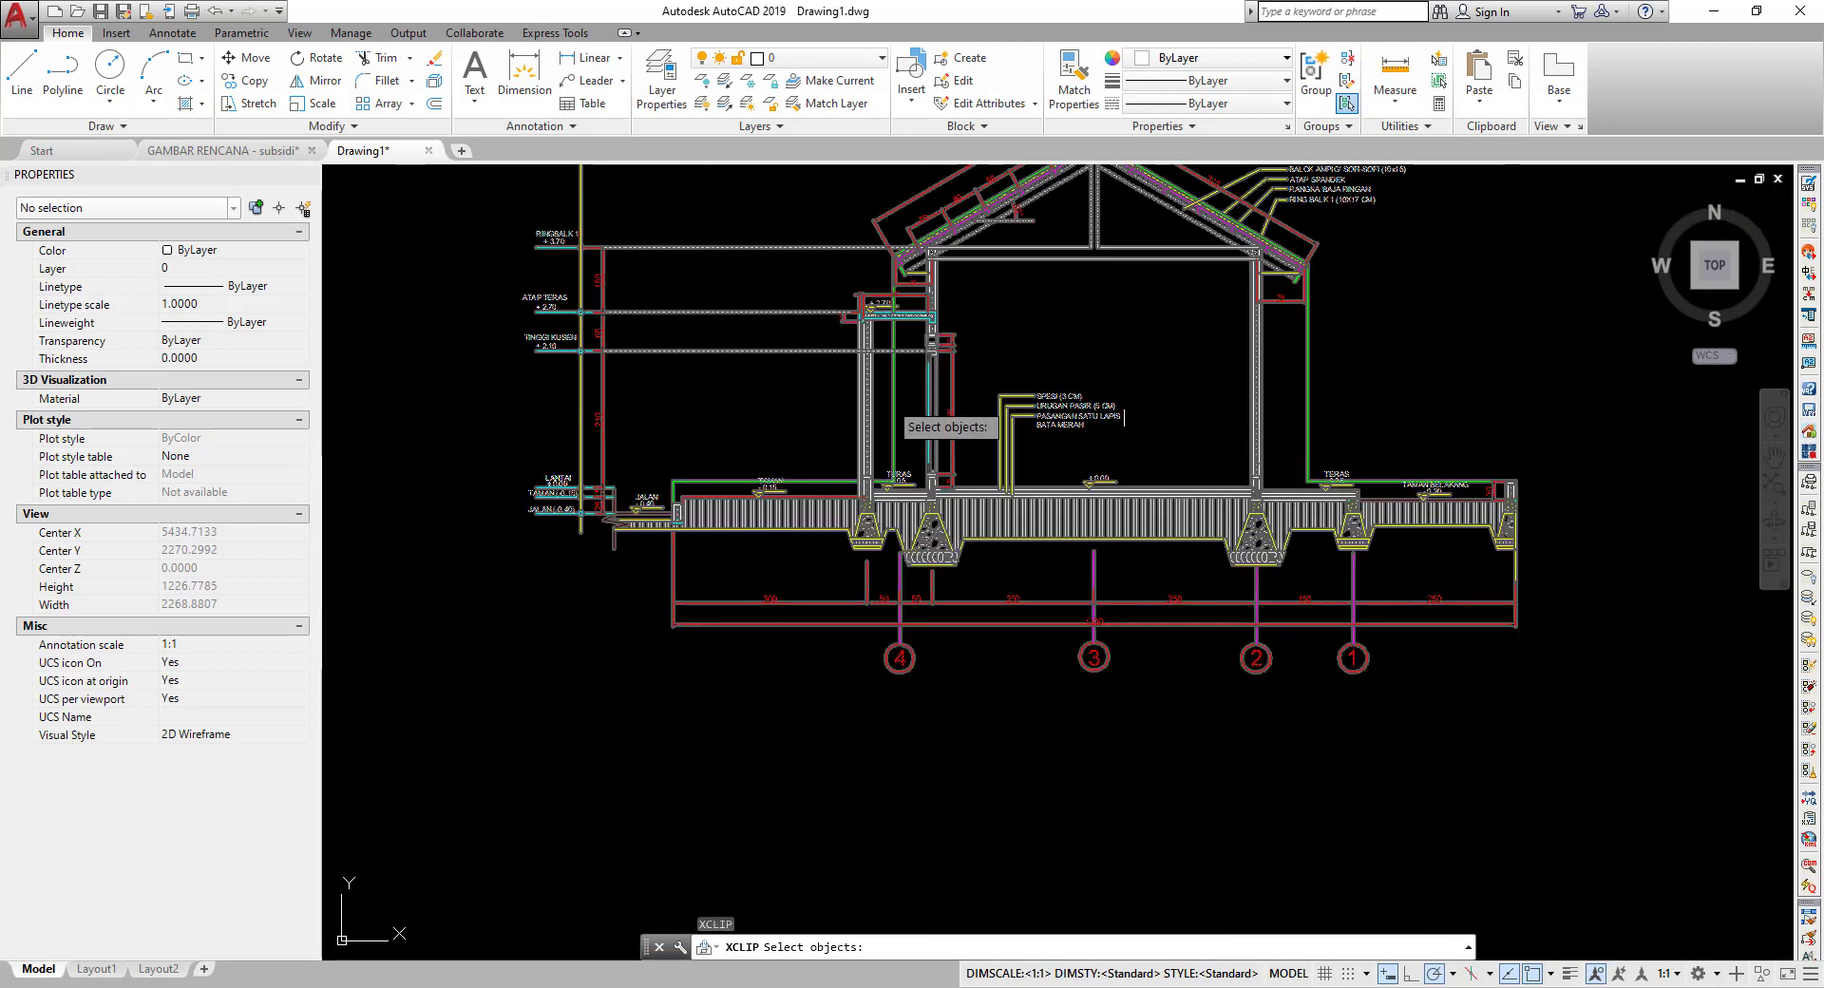
middle_click_drag(1388, 654, 1335, 667)
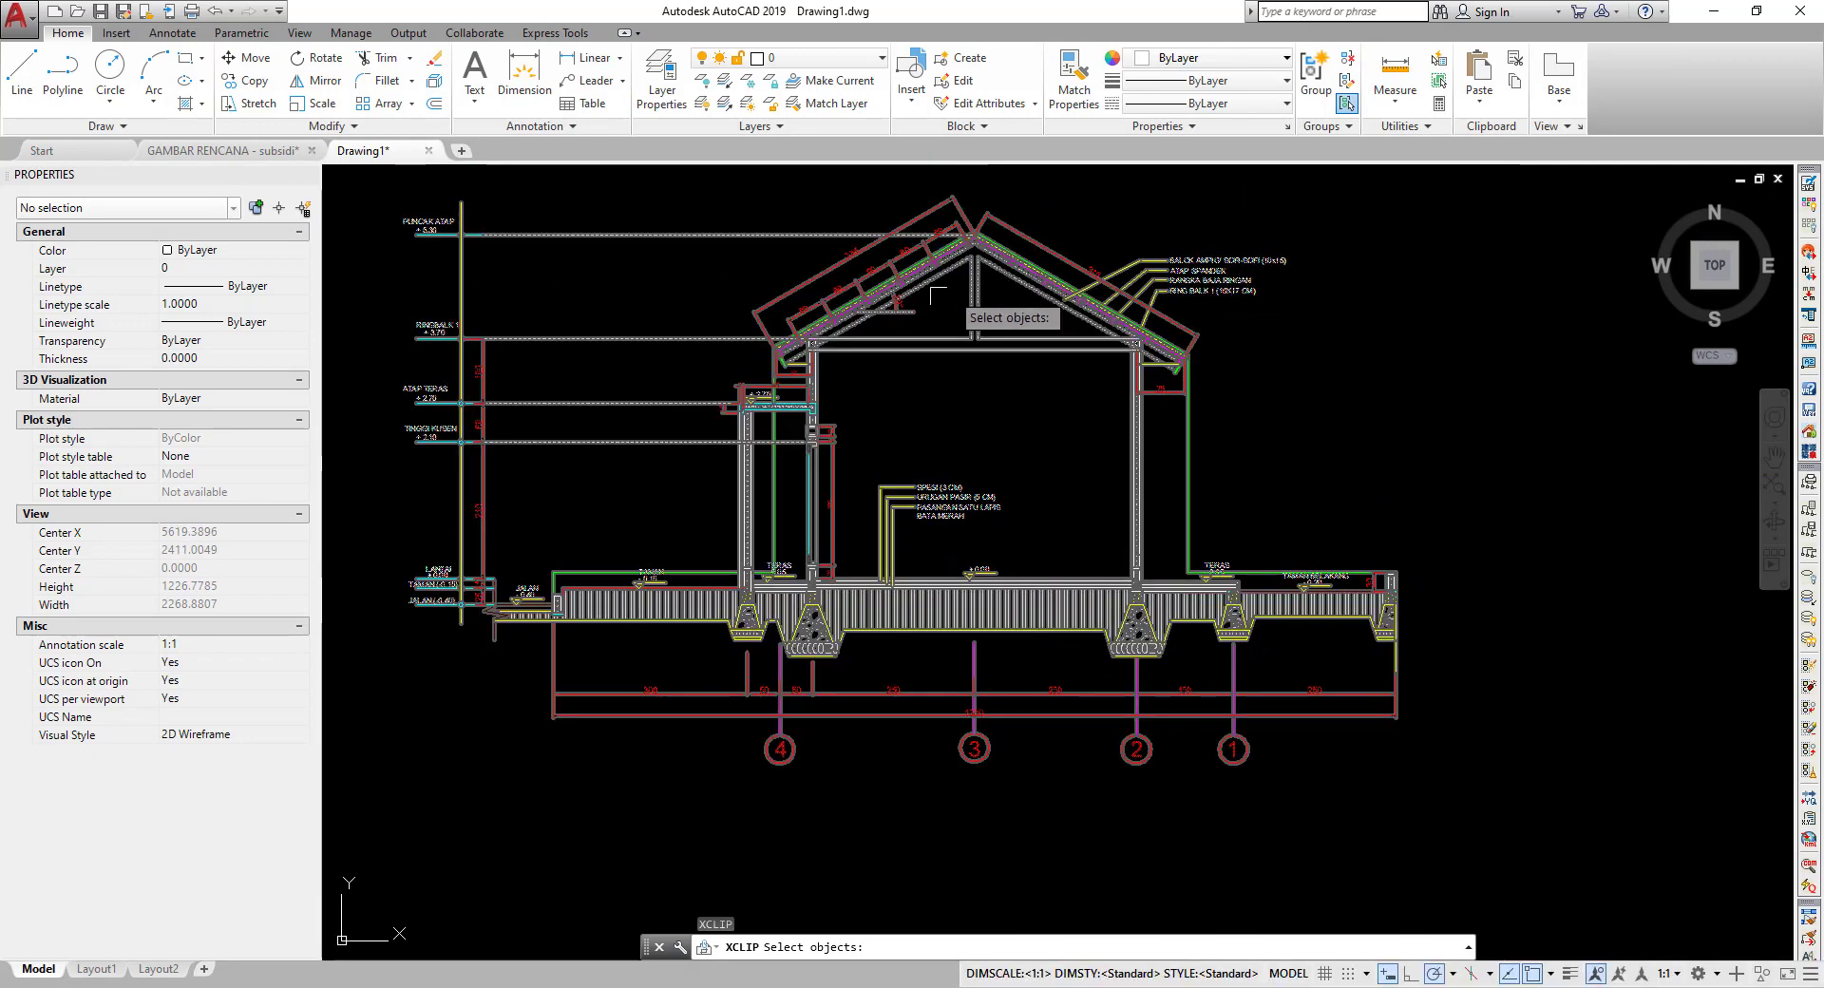
left_click(894, 303)
key("Return")
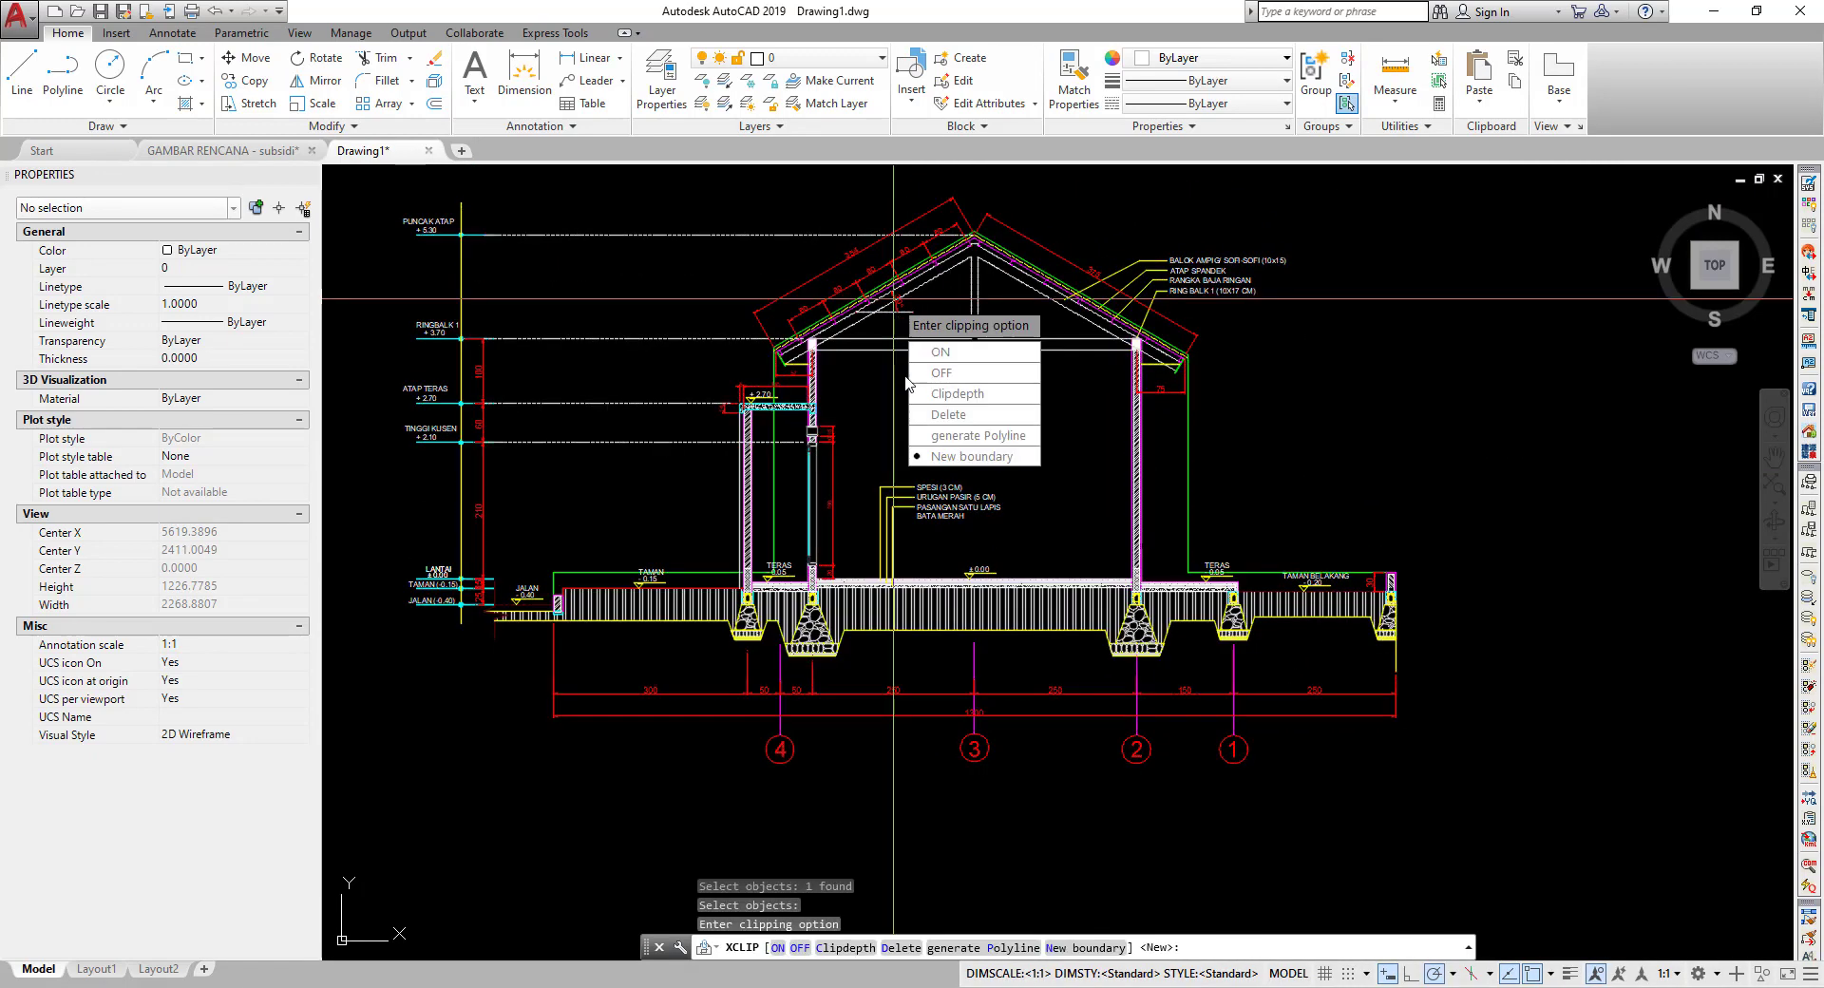
- Clip it with a new rectangular boundary around the TAMAN and TERAS footings
left_click(957, 460)
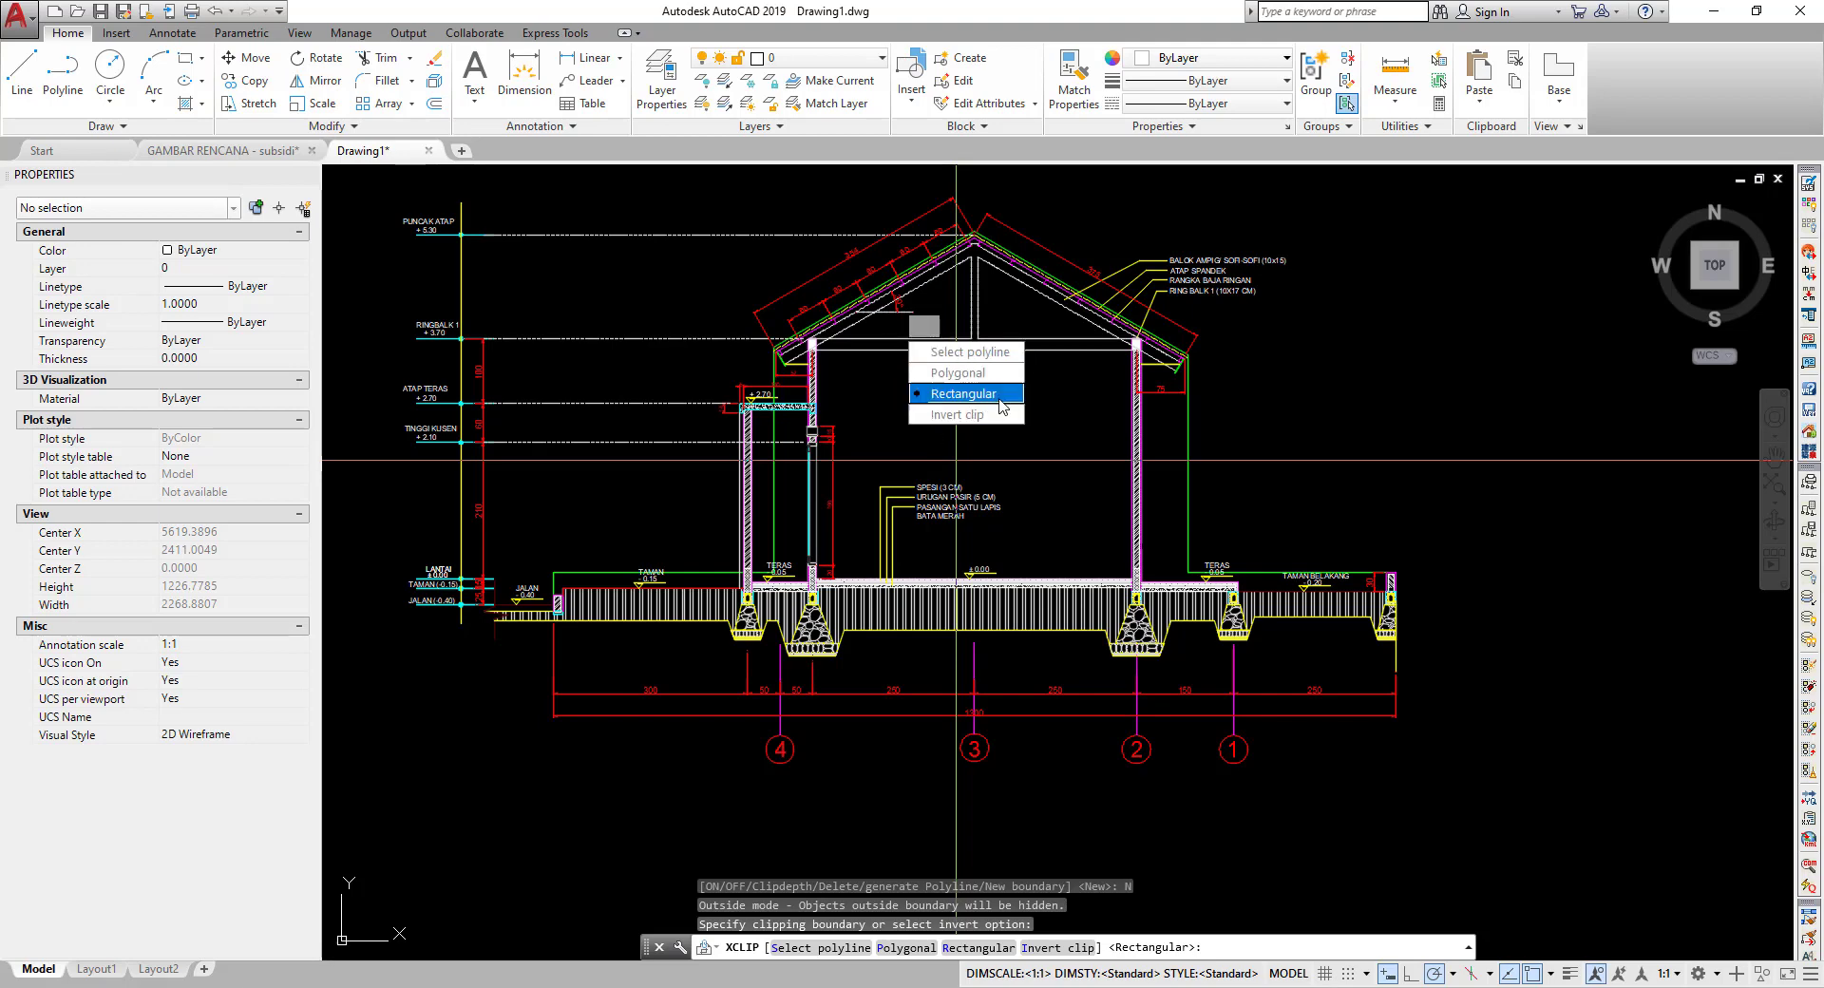
left_click(971, 404)
scroll(779, 609, "up", 6)
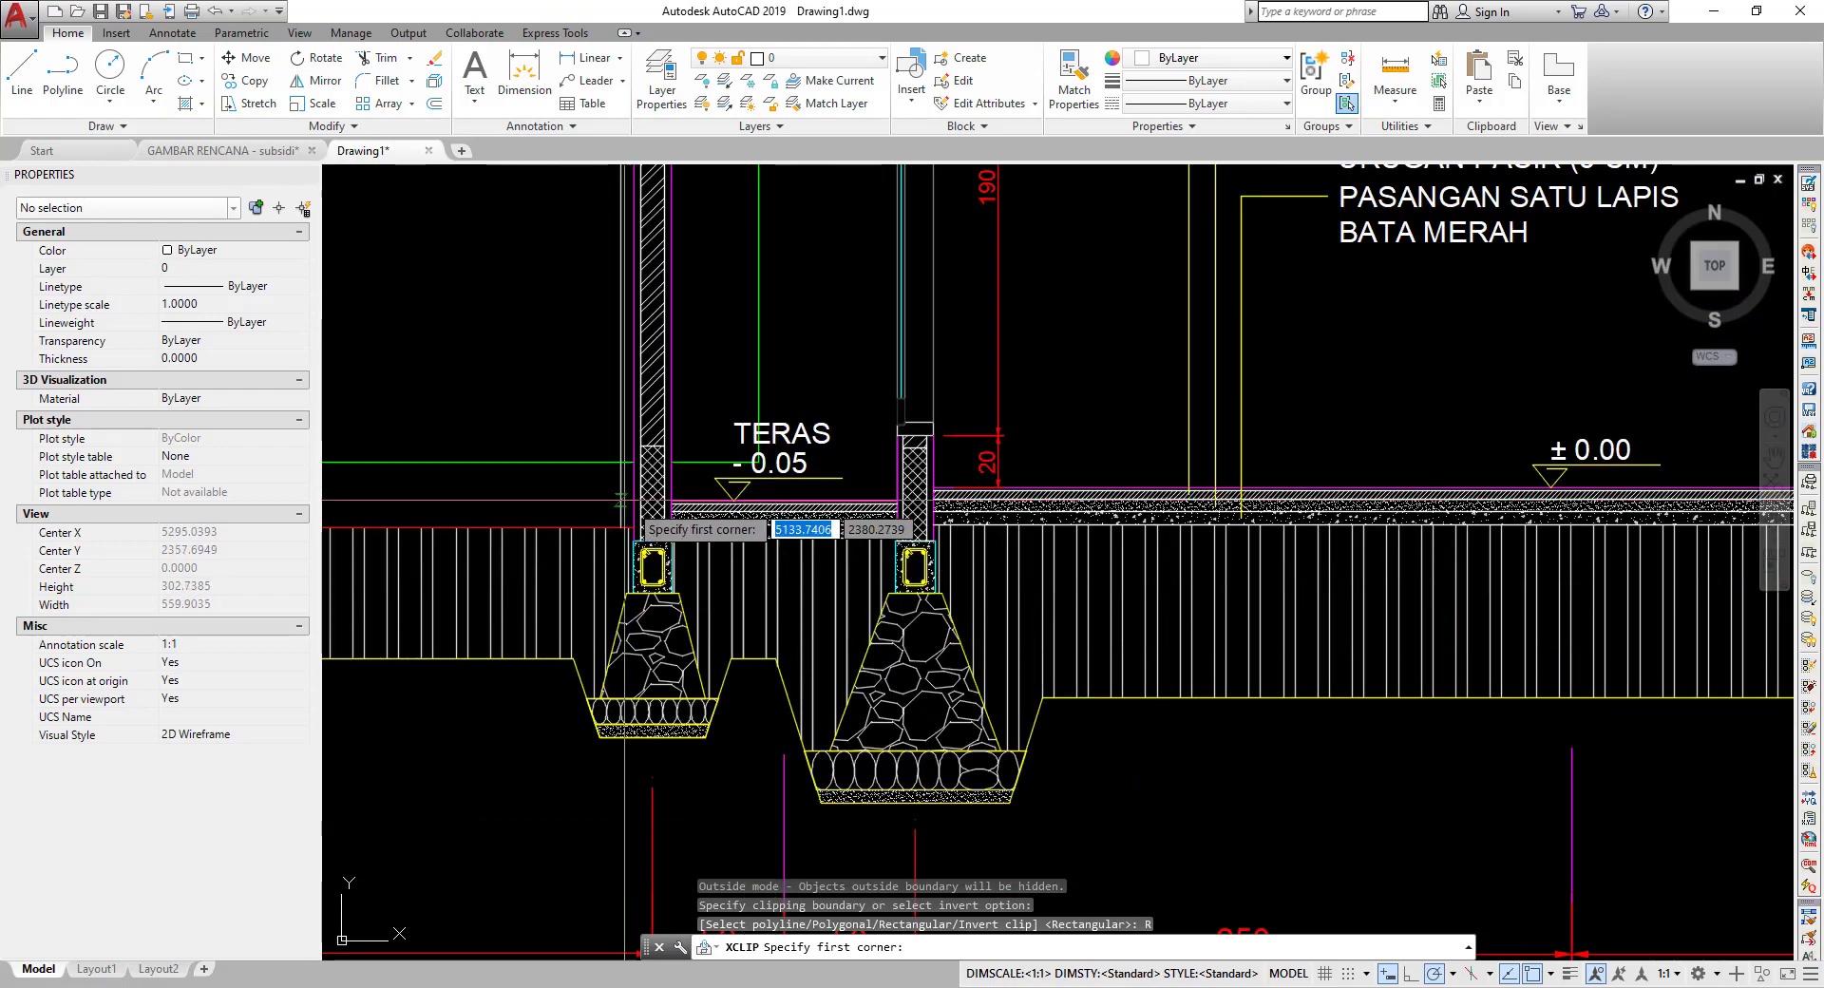
scroll(622, 498, "down", 5)
scroll(598, 447, "down", 1)
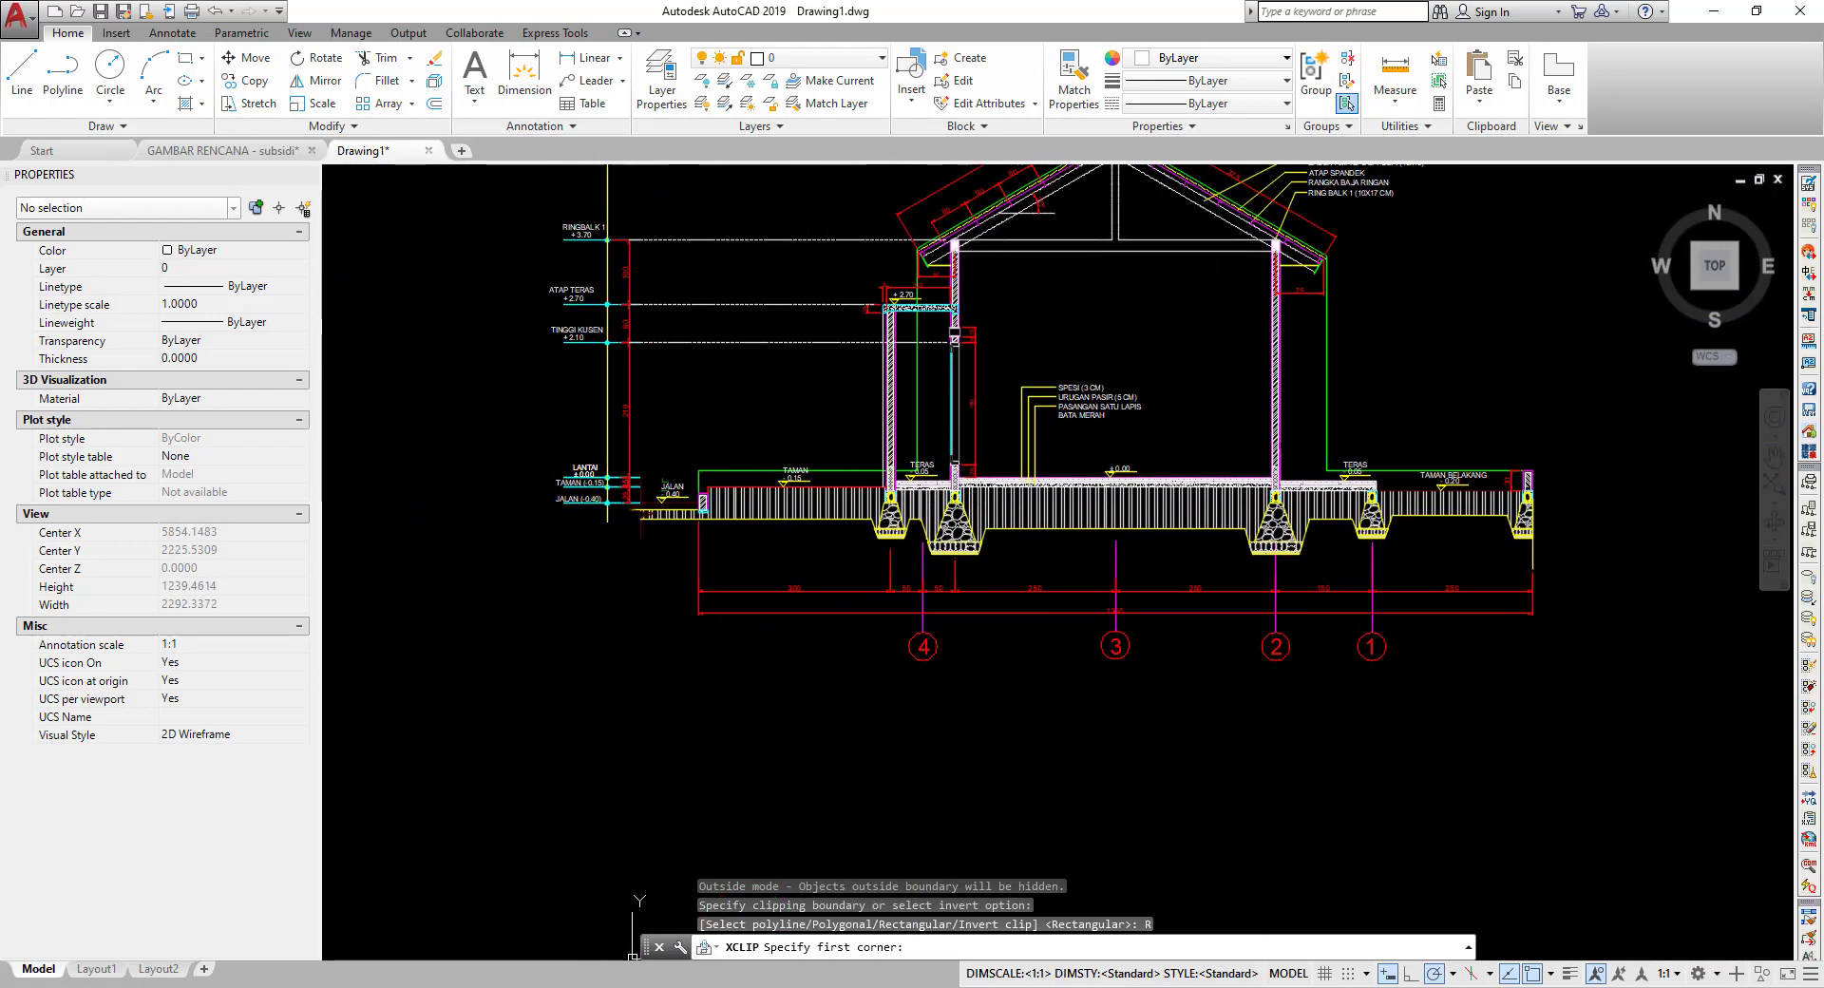
scroll(1129, 509, "up", 2)
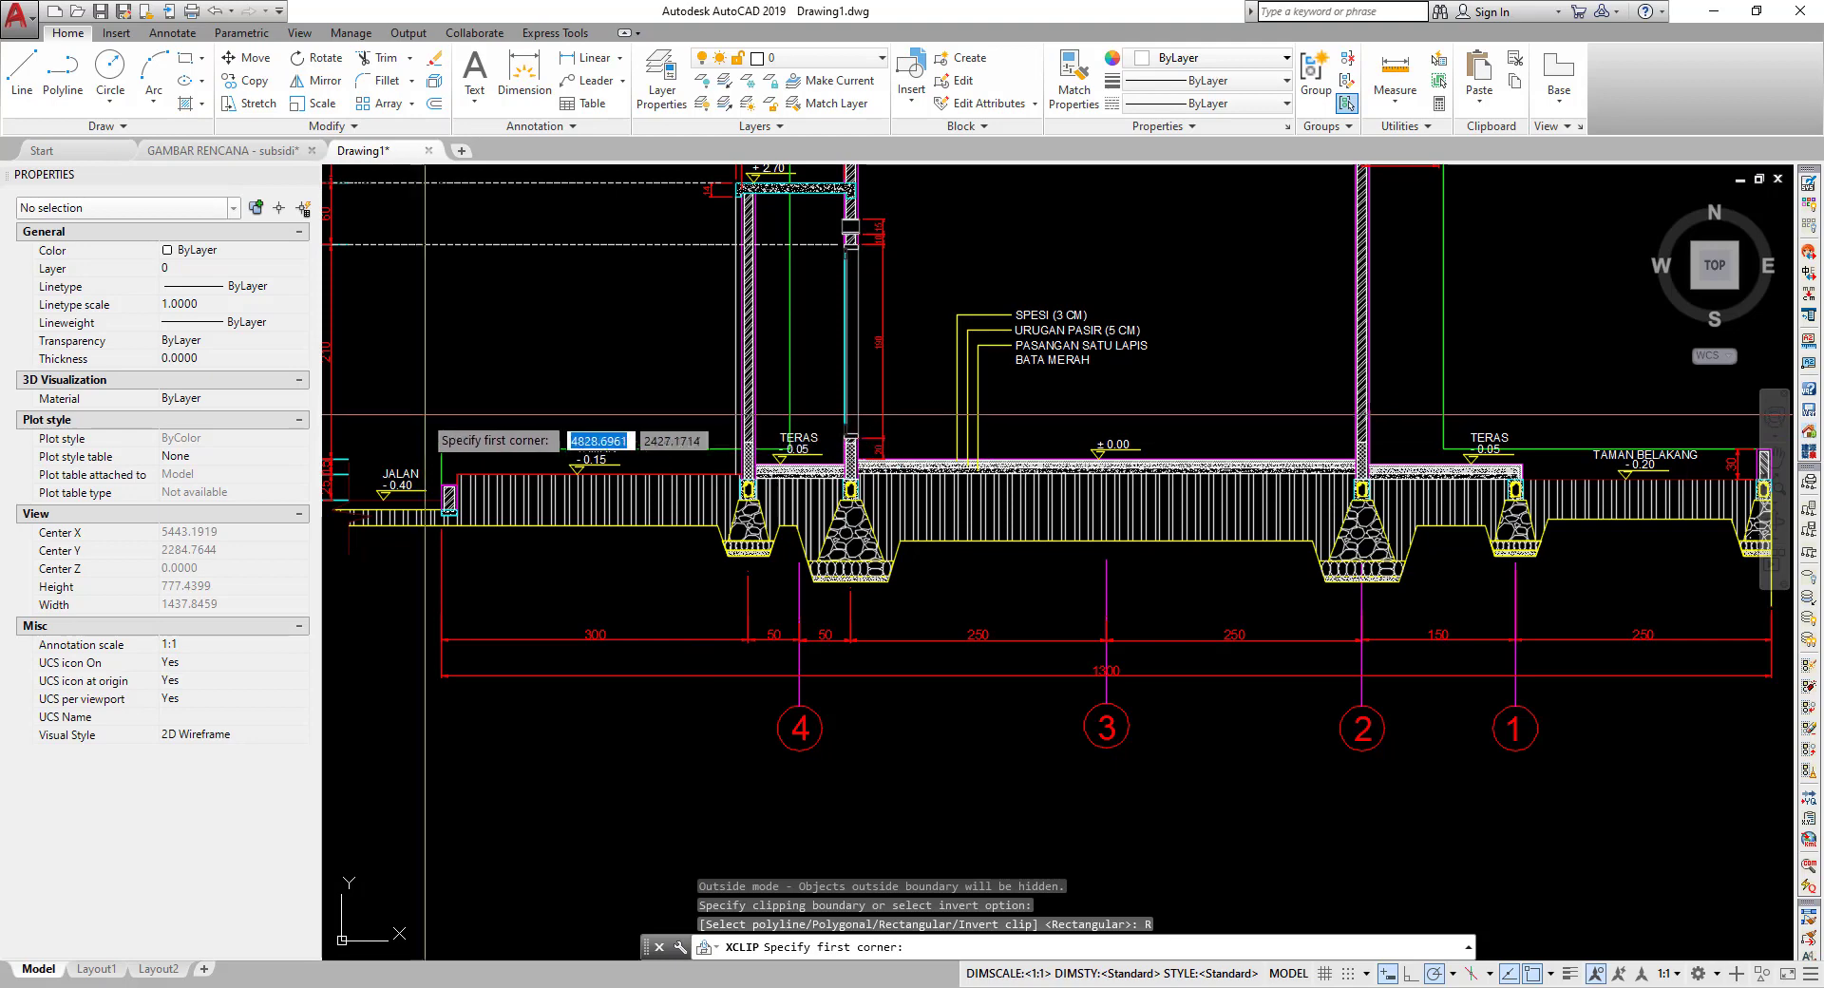
left_click(405, 378)
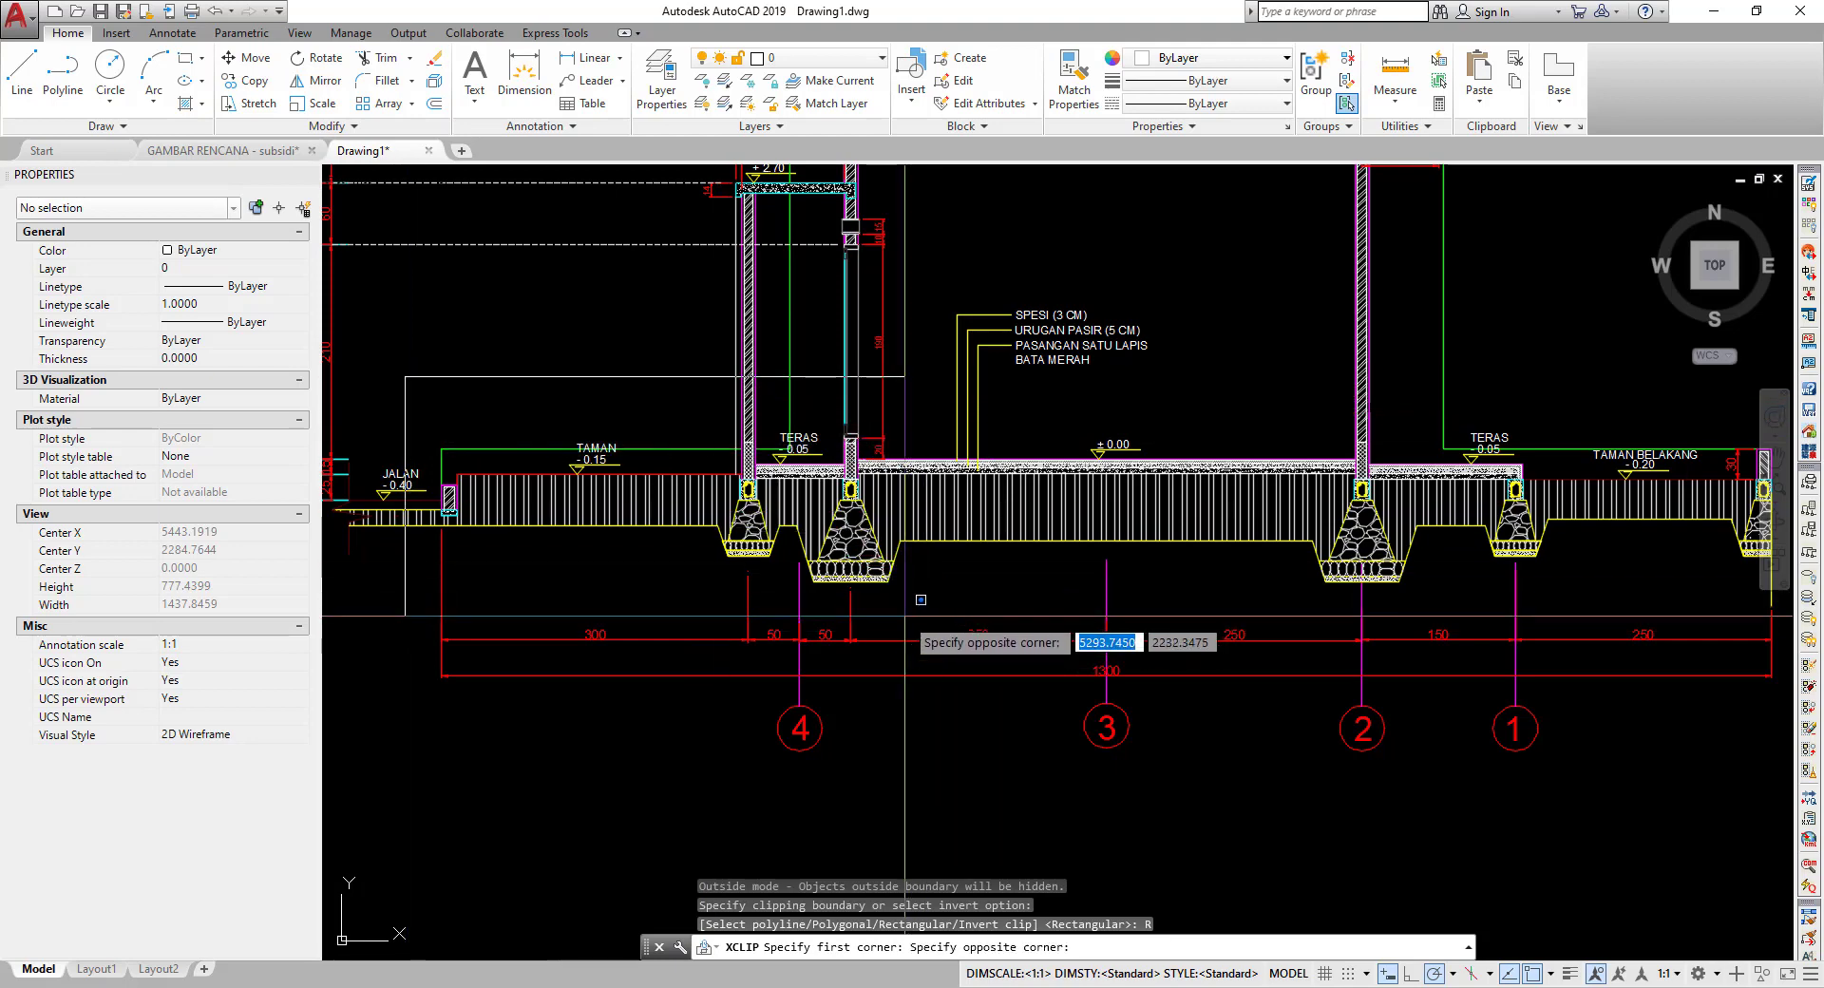
left_click(904, 615)
scroll(950, 610, "down", 3)
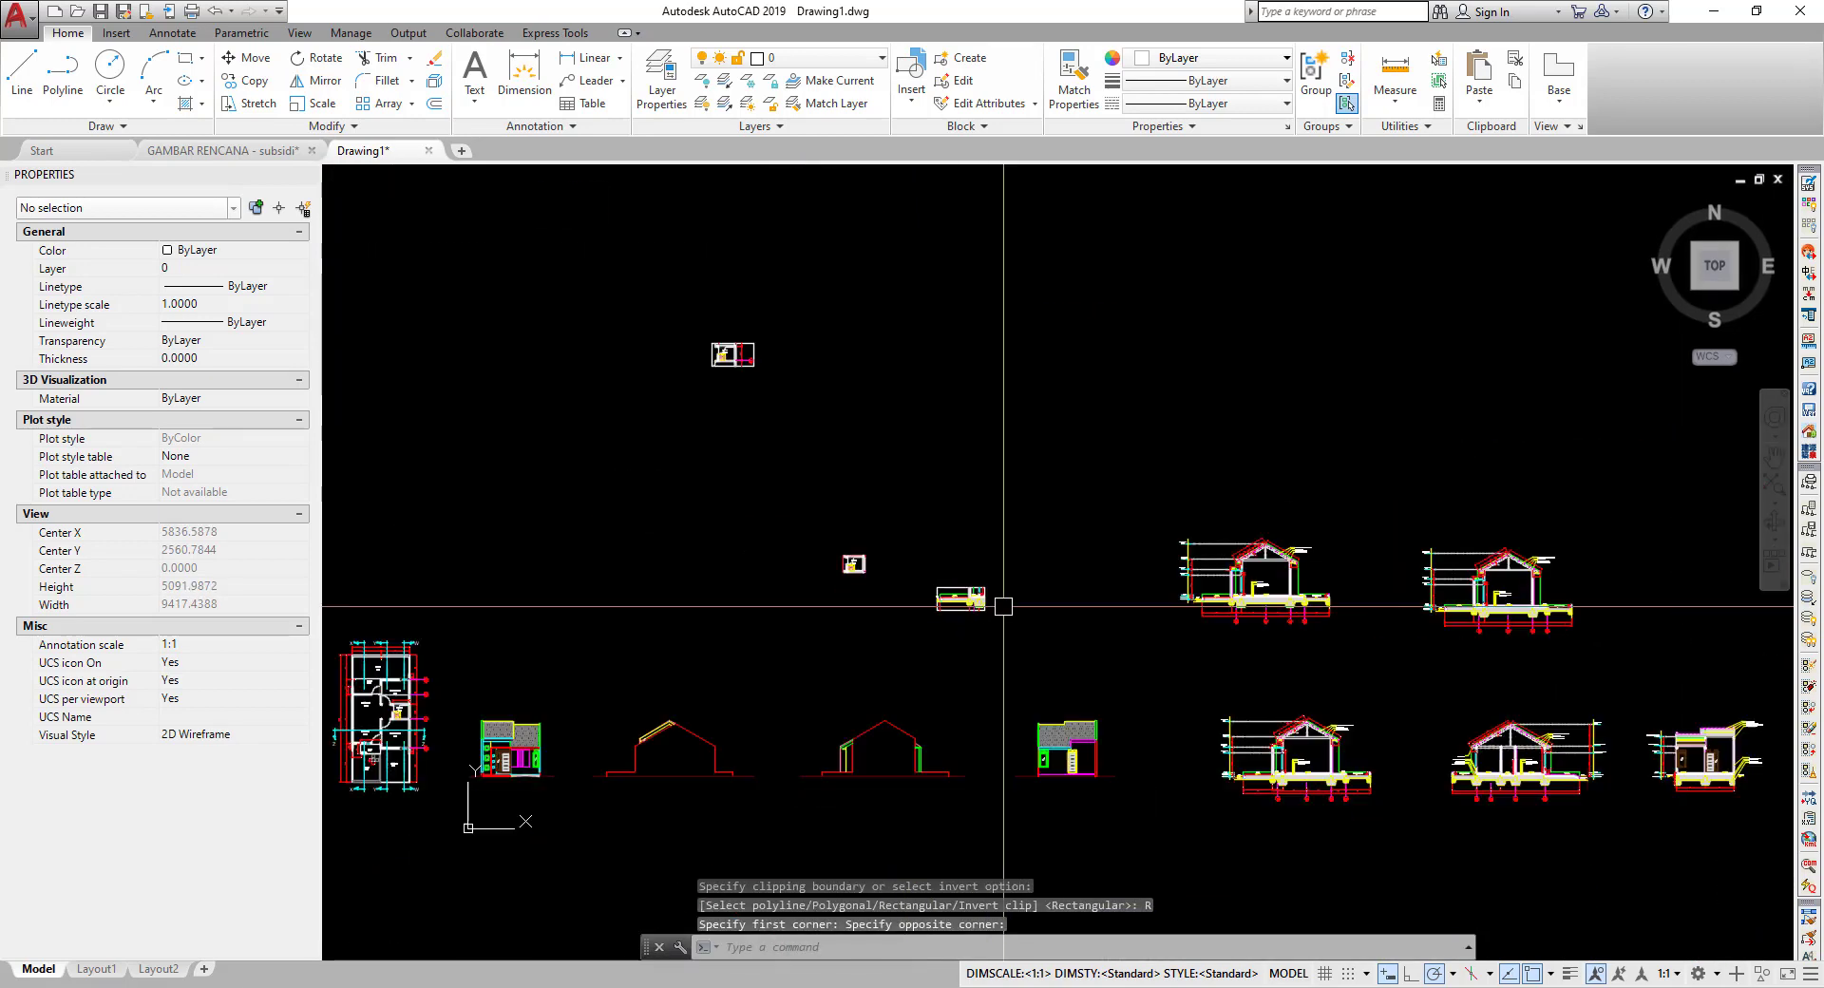
scroll(998, 610, "up", 2)
scroll(887, 616, "up", 2)
- Start moving the clipped foundation detail, then abandon the move
left_click(886, 501)
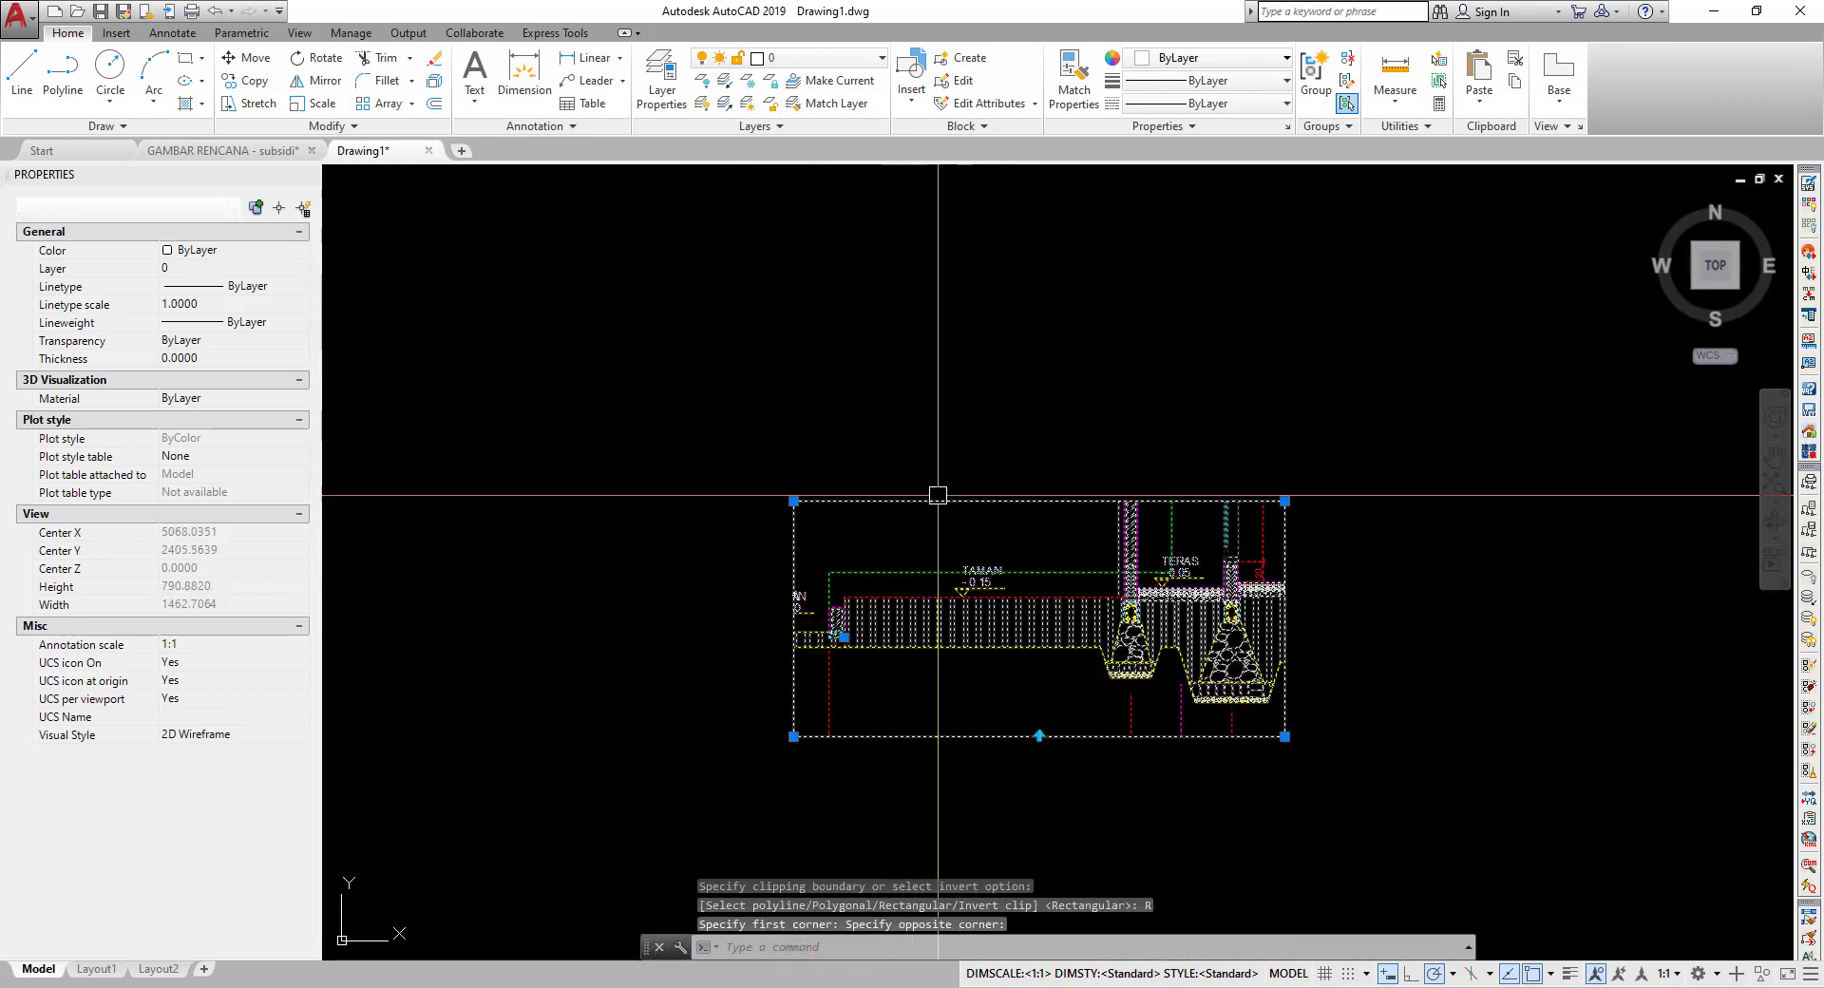
type("m")
key("Return")
left_click(1315, 684)
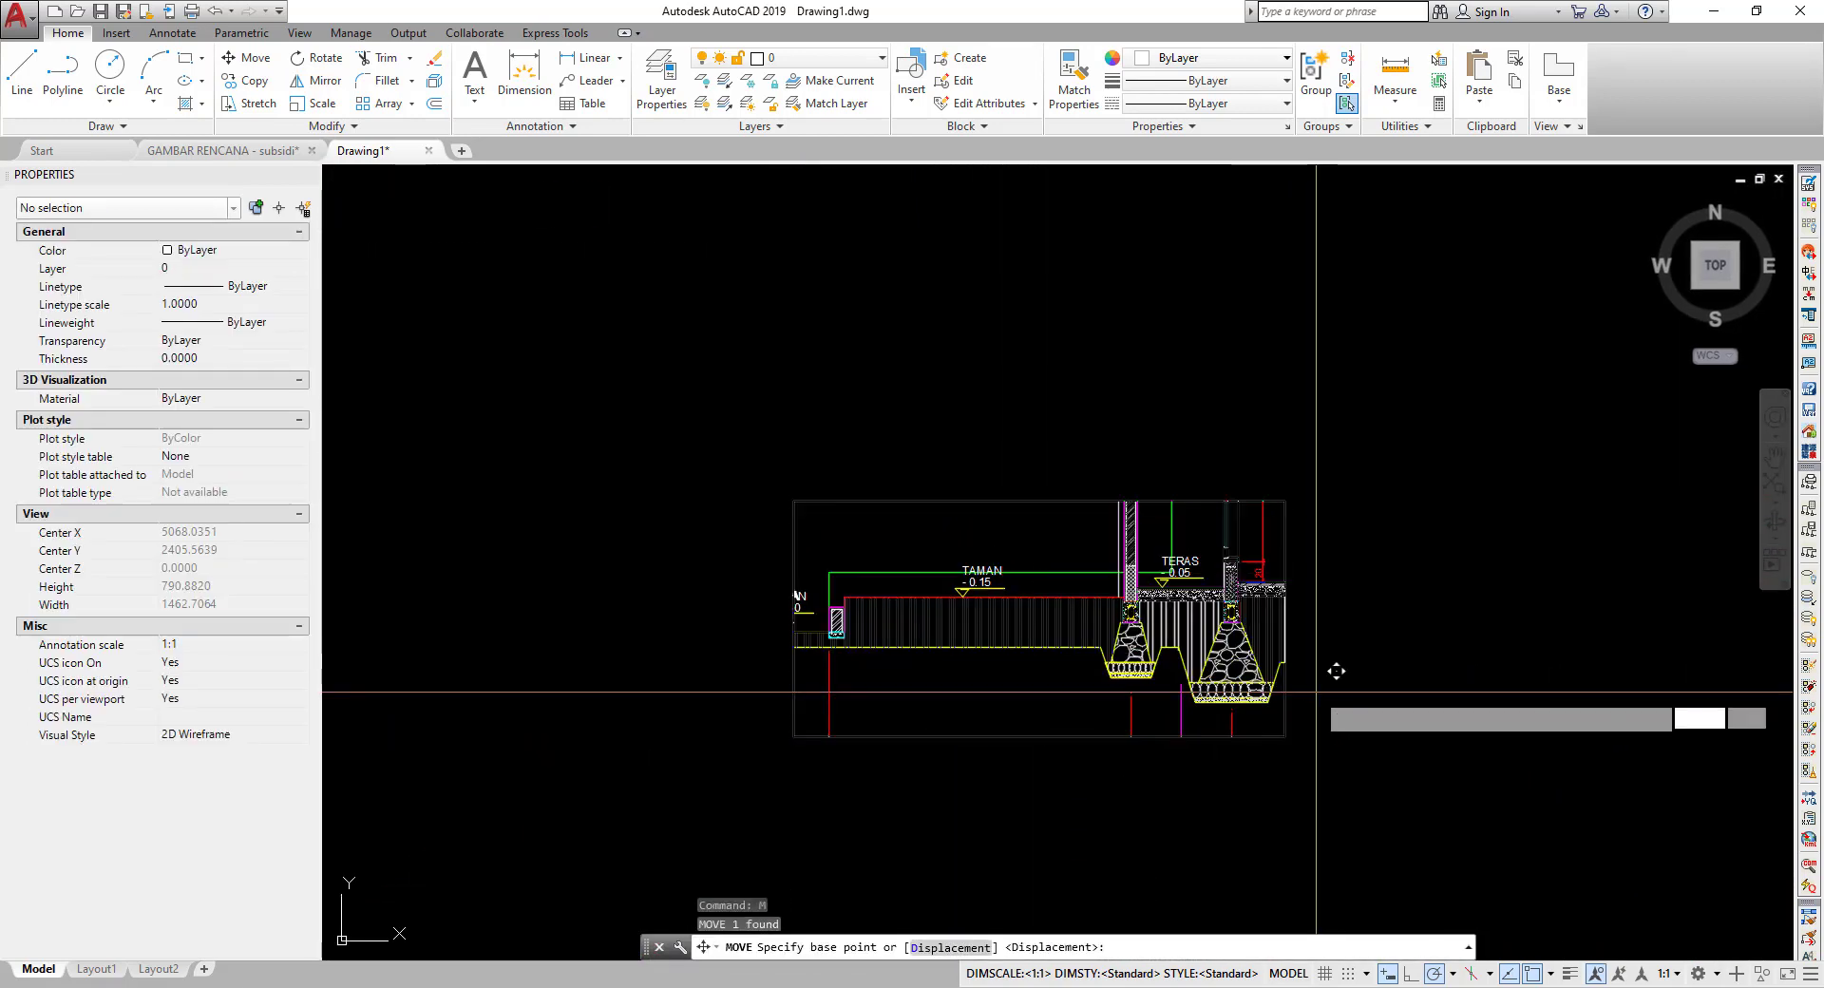
scroll(1314, 671, "down", 2)
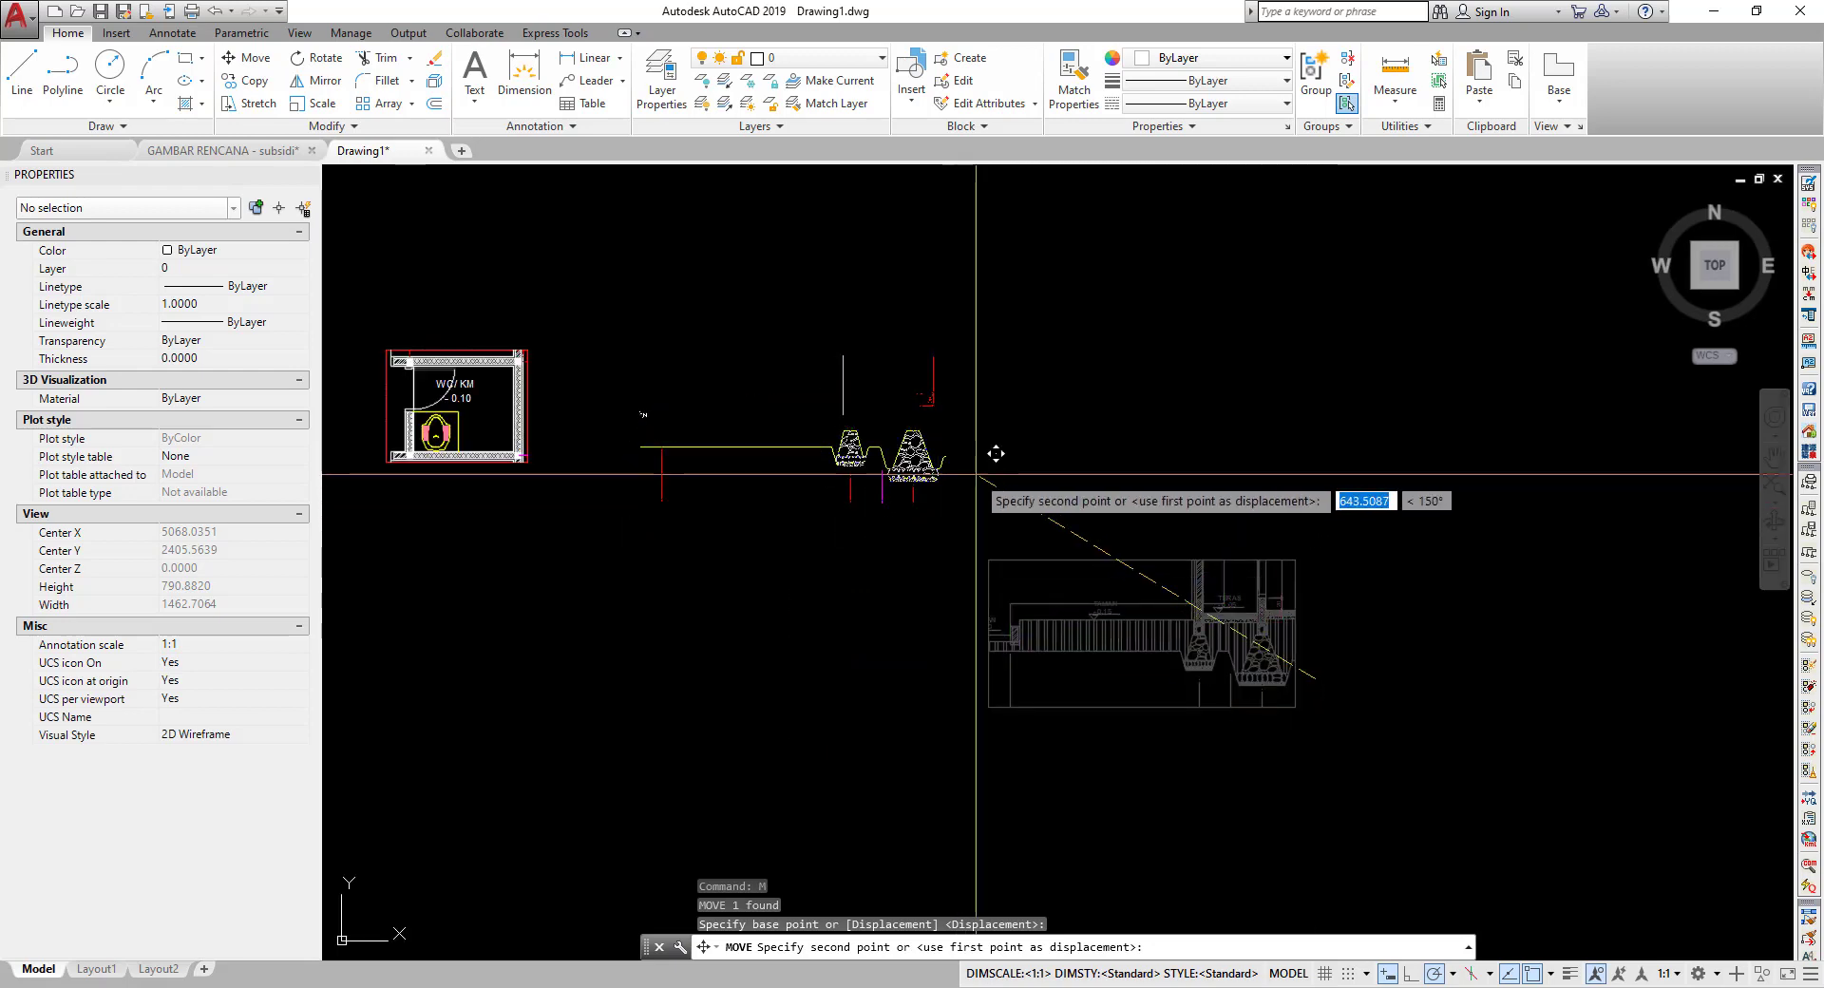
key("Escape")
scroll(988, 425, "up", 2)
scroll(408, 375, "up", 4)
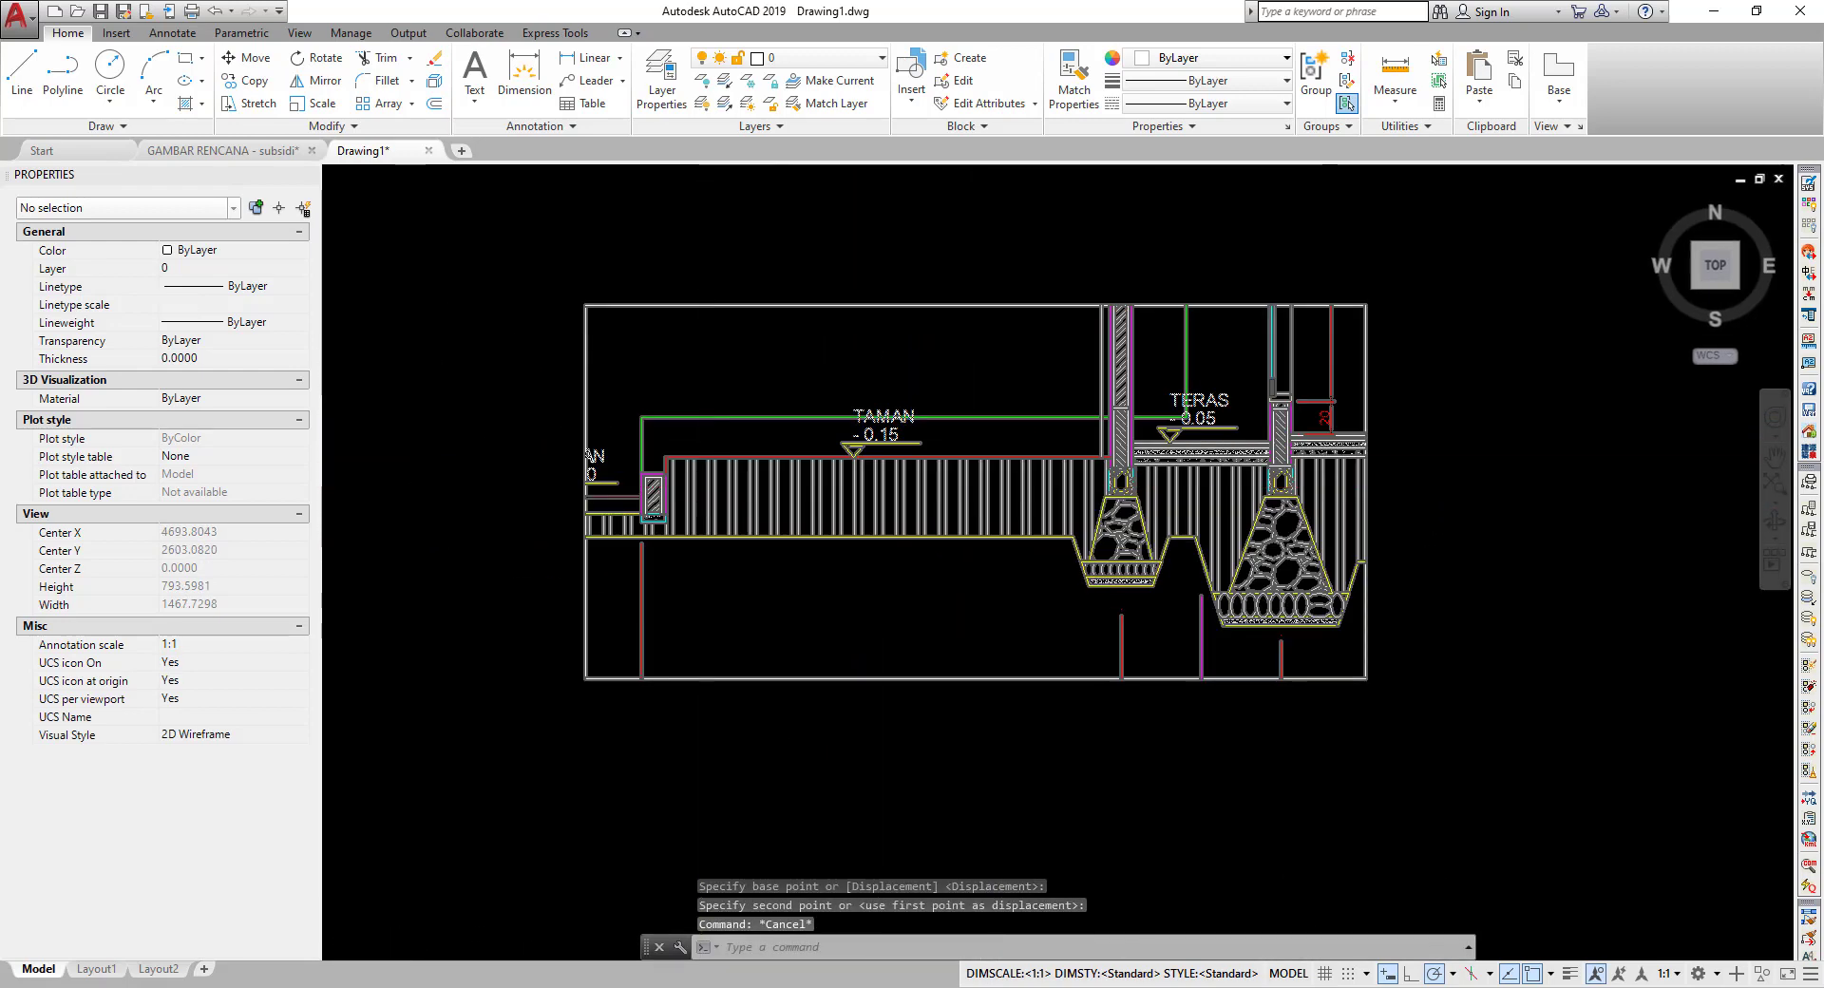
- Drag the clip boundary's top-right grip further right to widen the footing detail
left_click(519, 341)
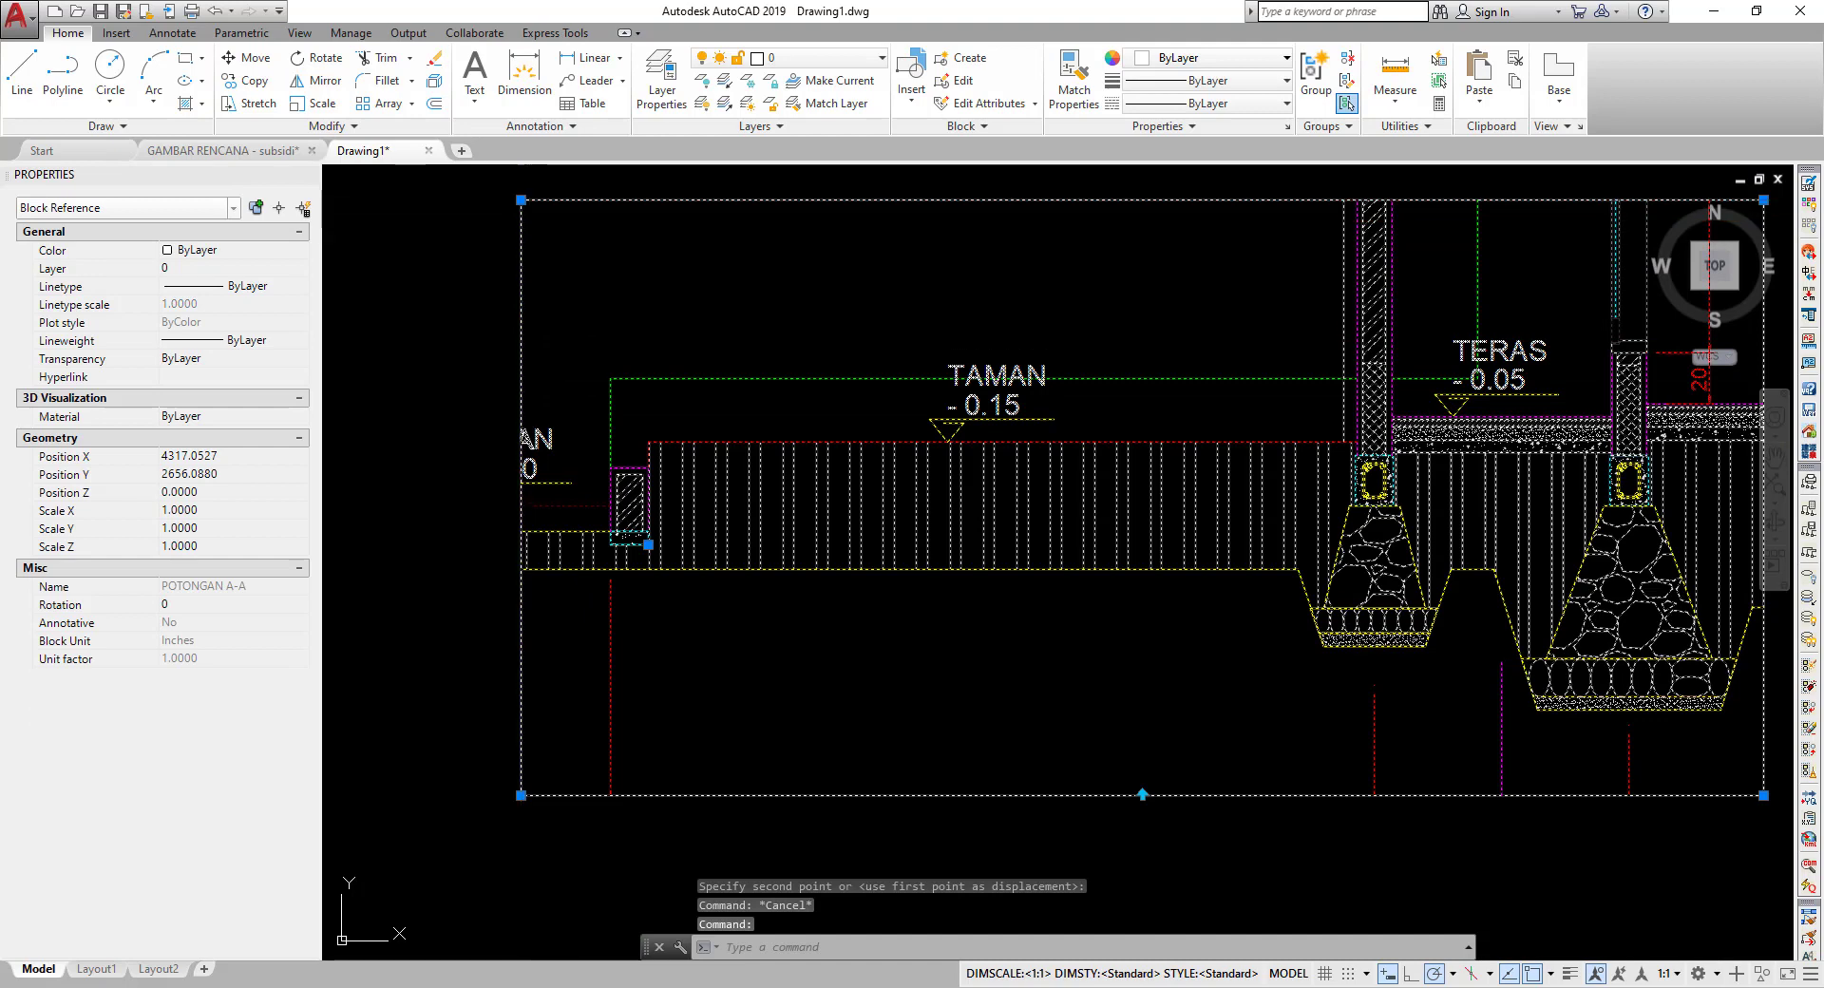
left_click(745, 200)
scroll(430, 496, "down", 2)
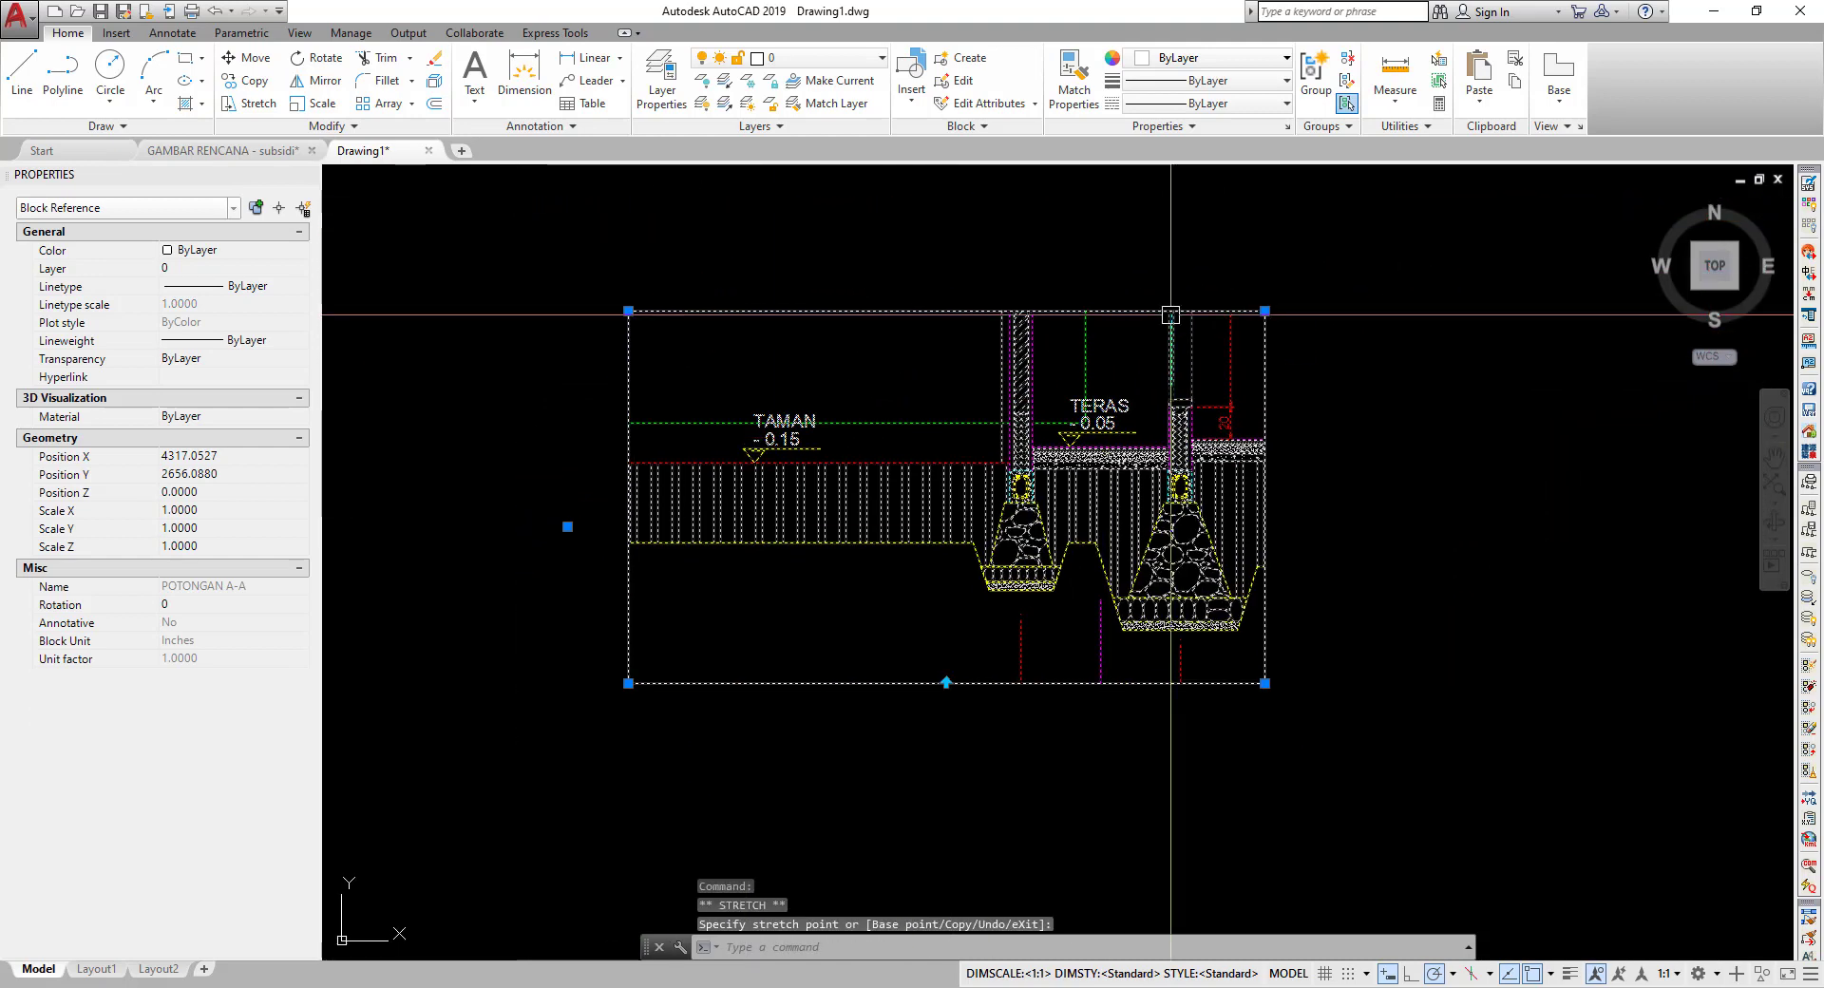
left_click(1264, 311)
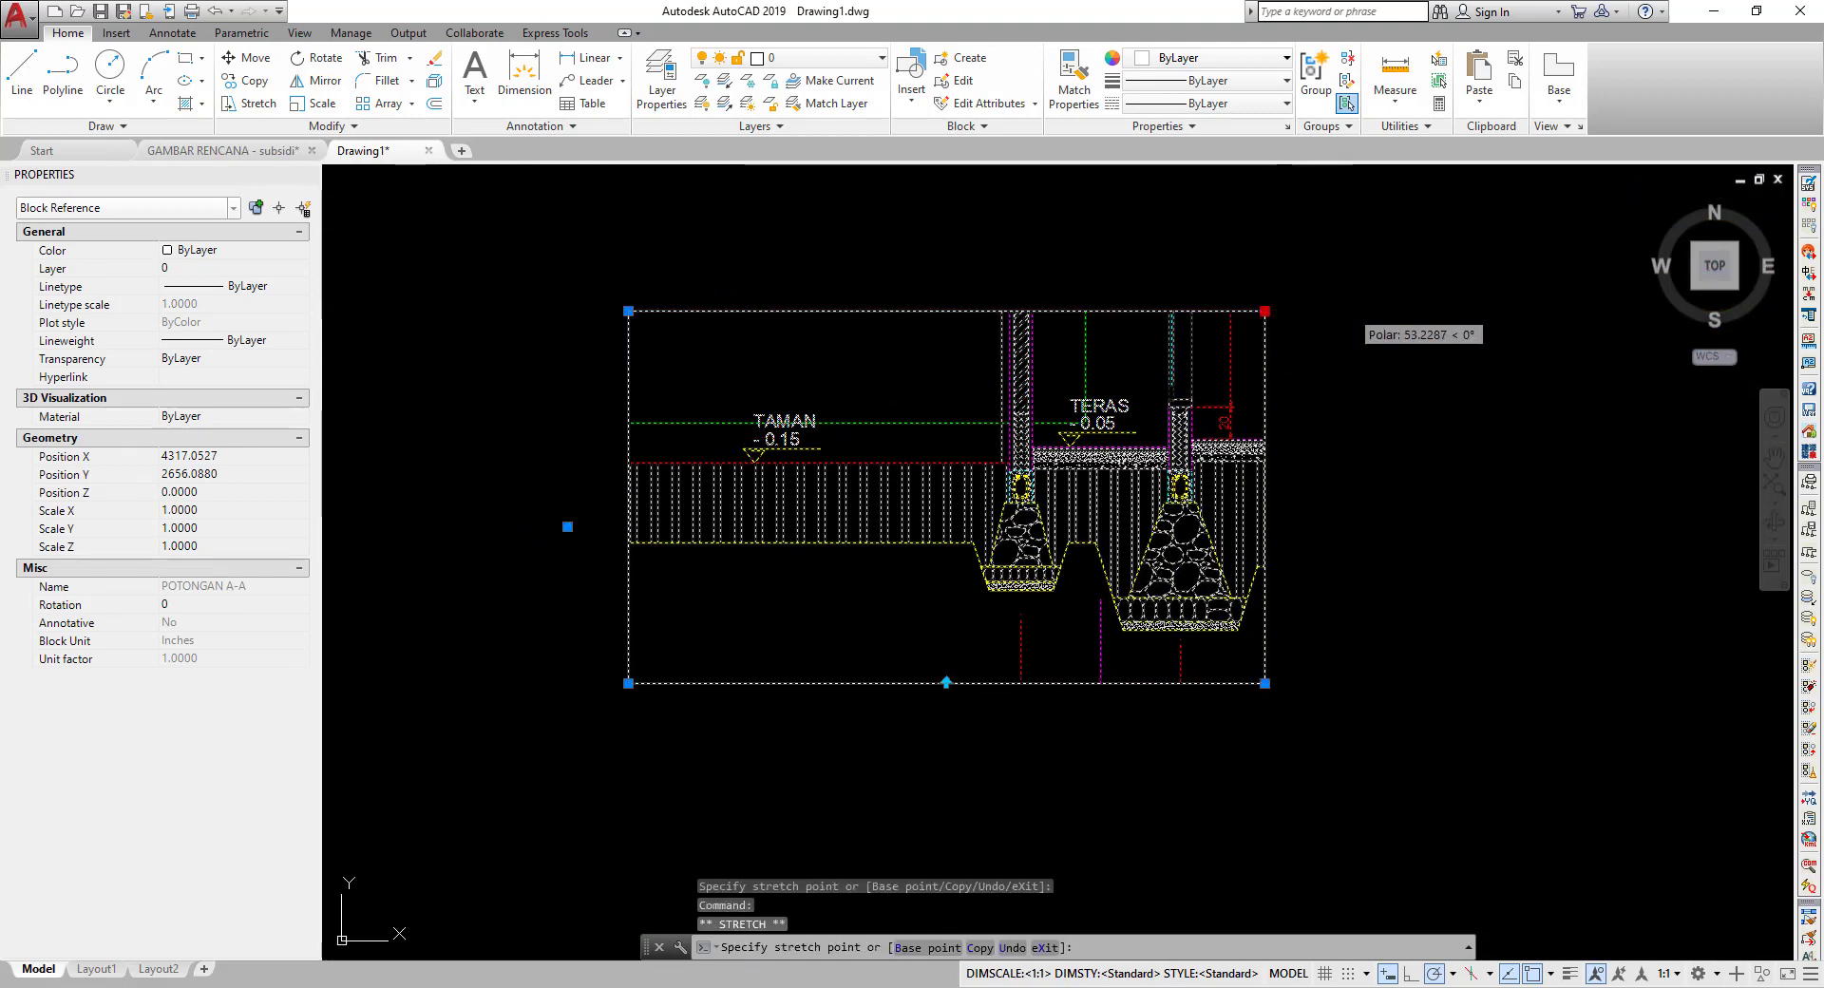
left_click(1349, 322)
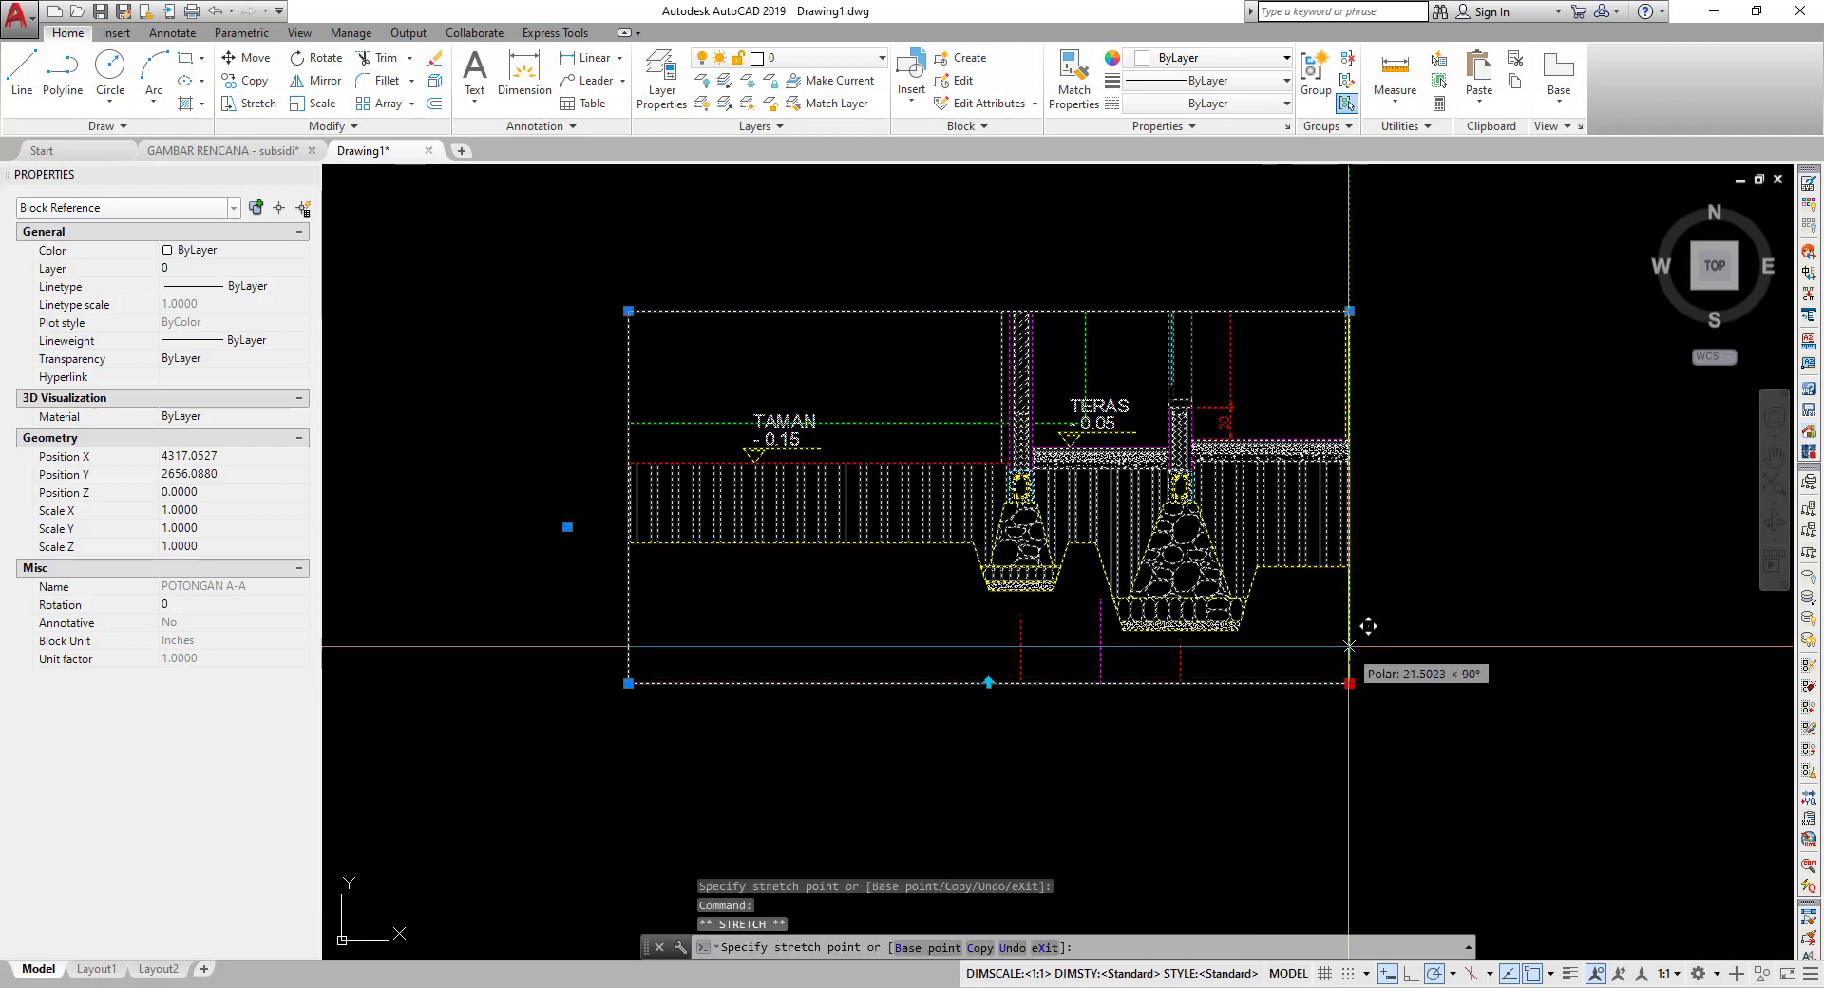
middle_click_drag(1349, 644, 1259, 679)
key("Escape")
middle_click_drag(776, 248, 871, 217)
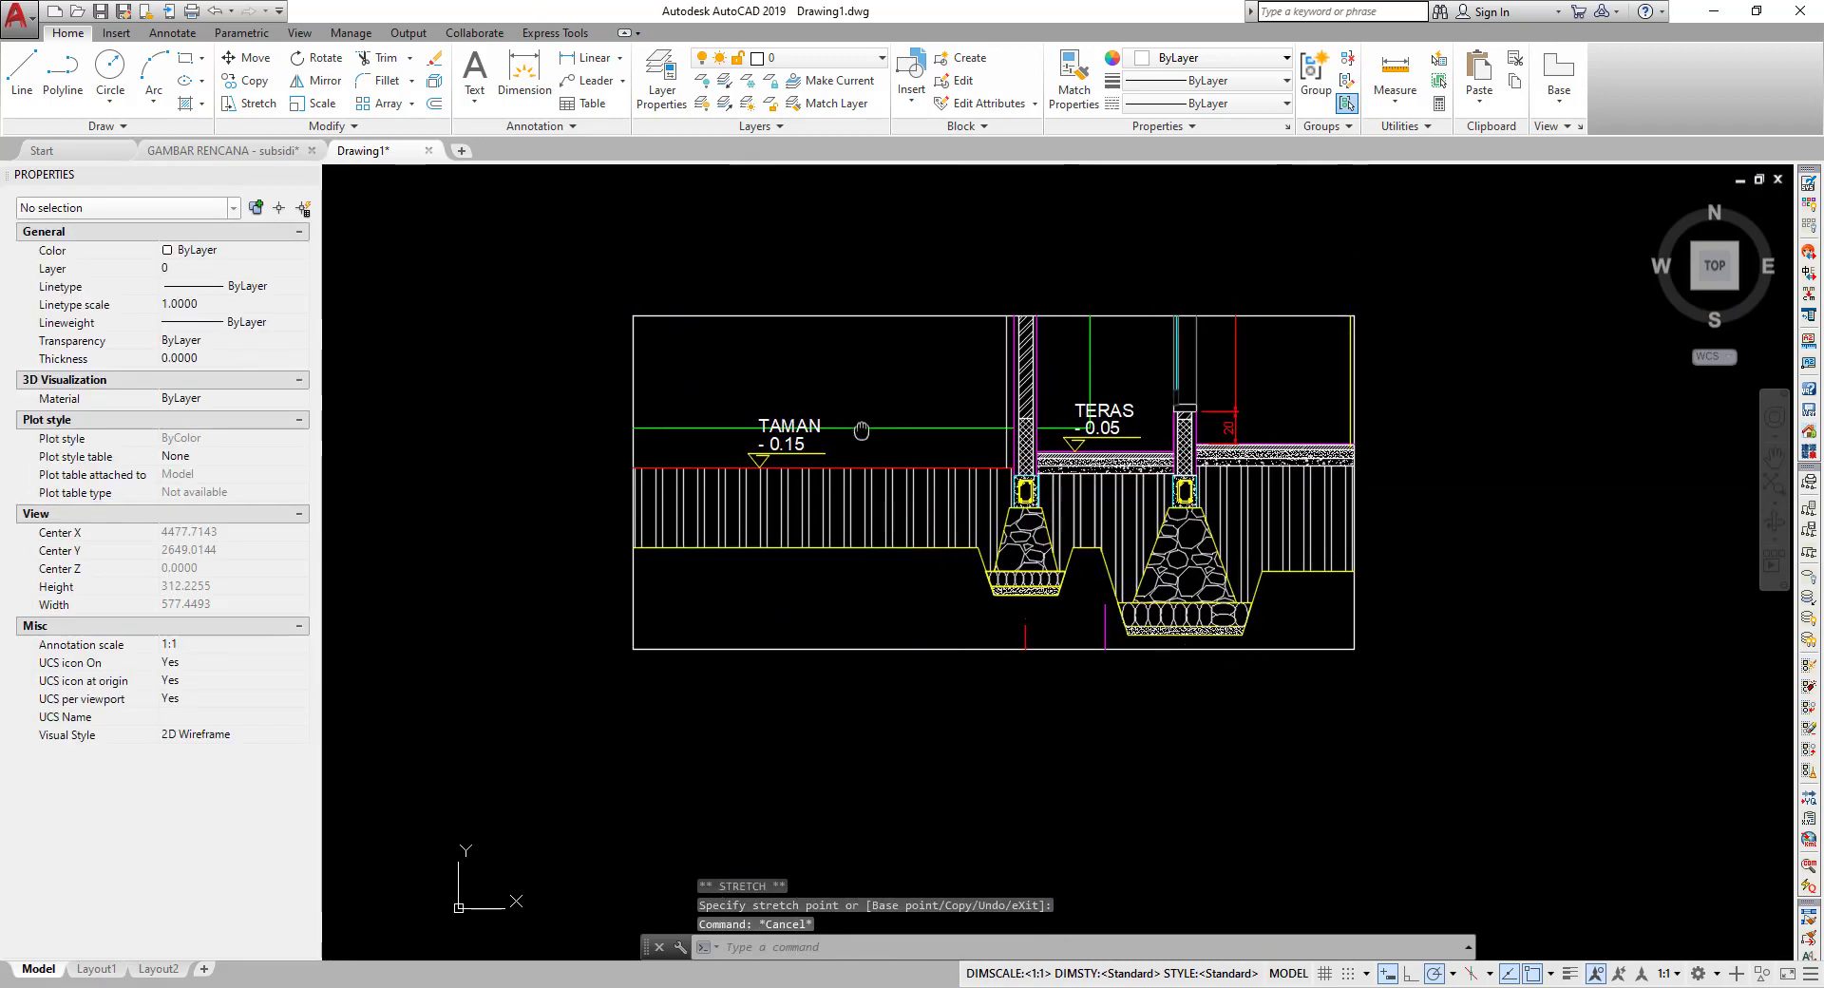
left_click(802, 315)
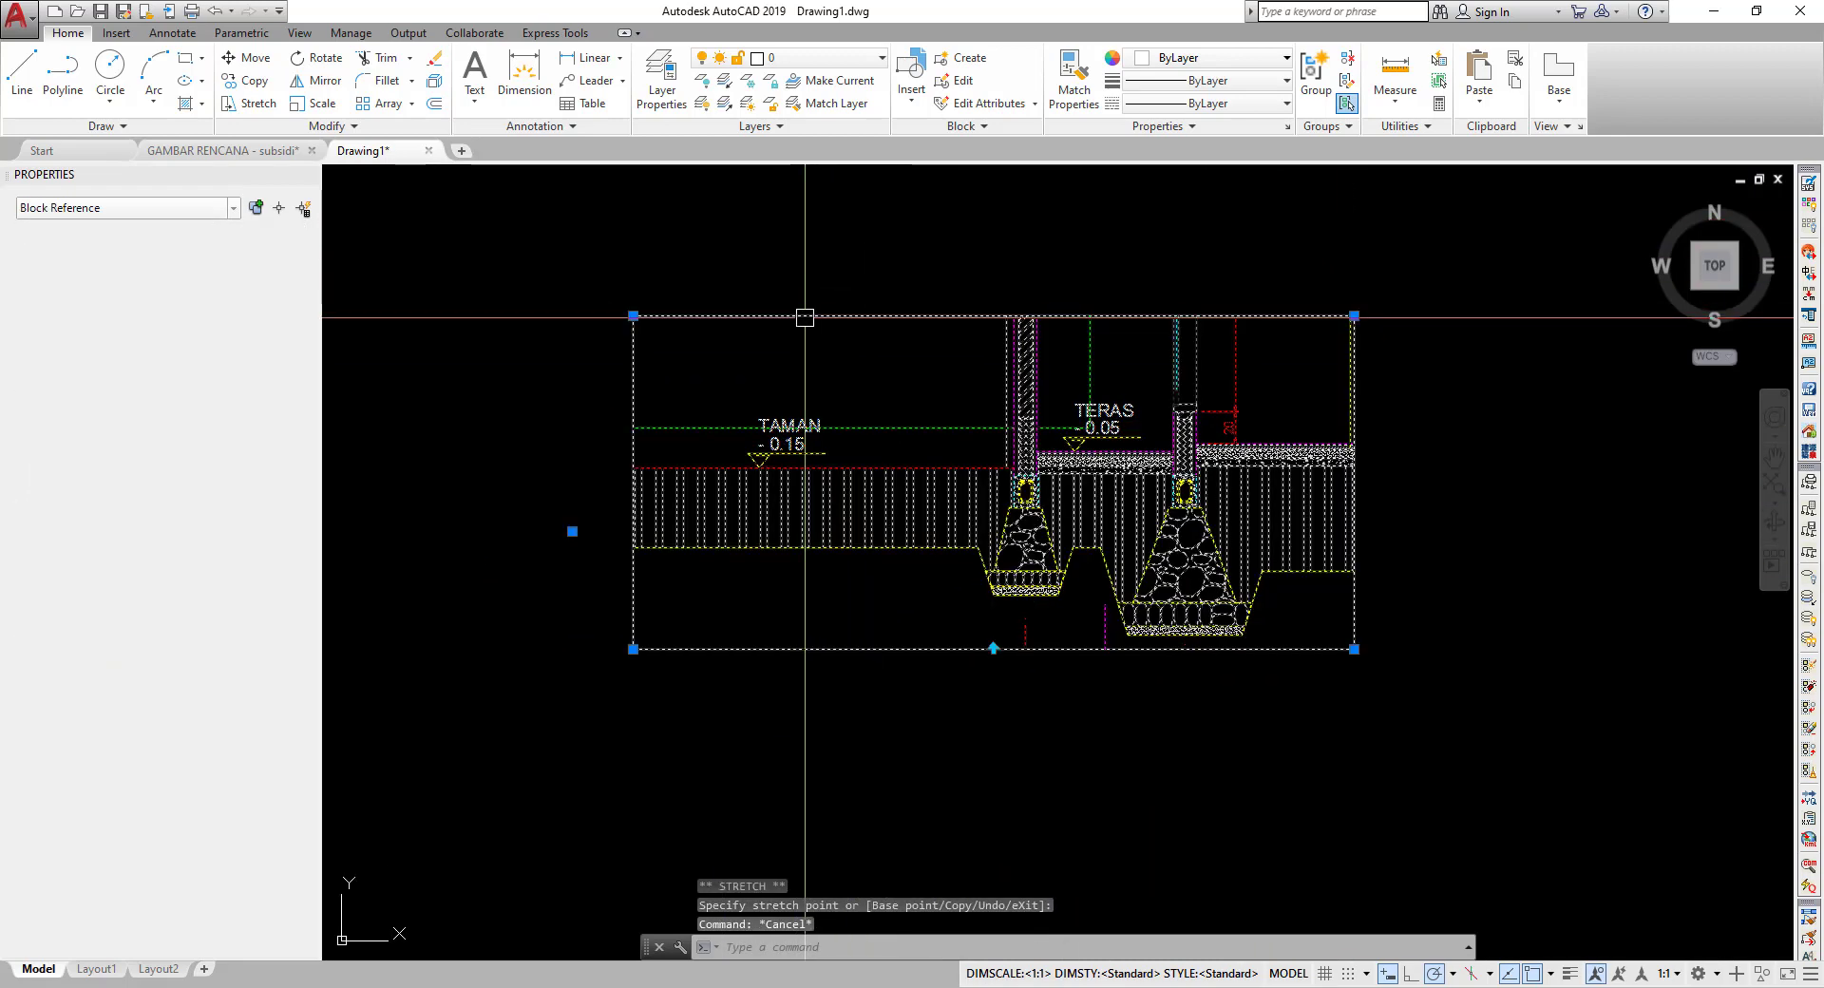
left_click(1246, 101)
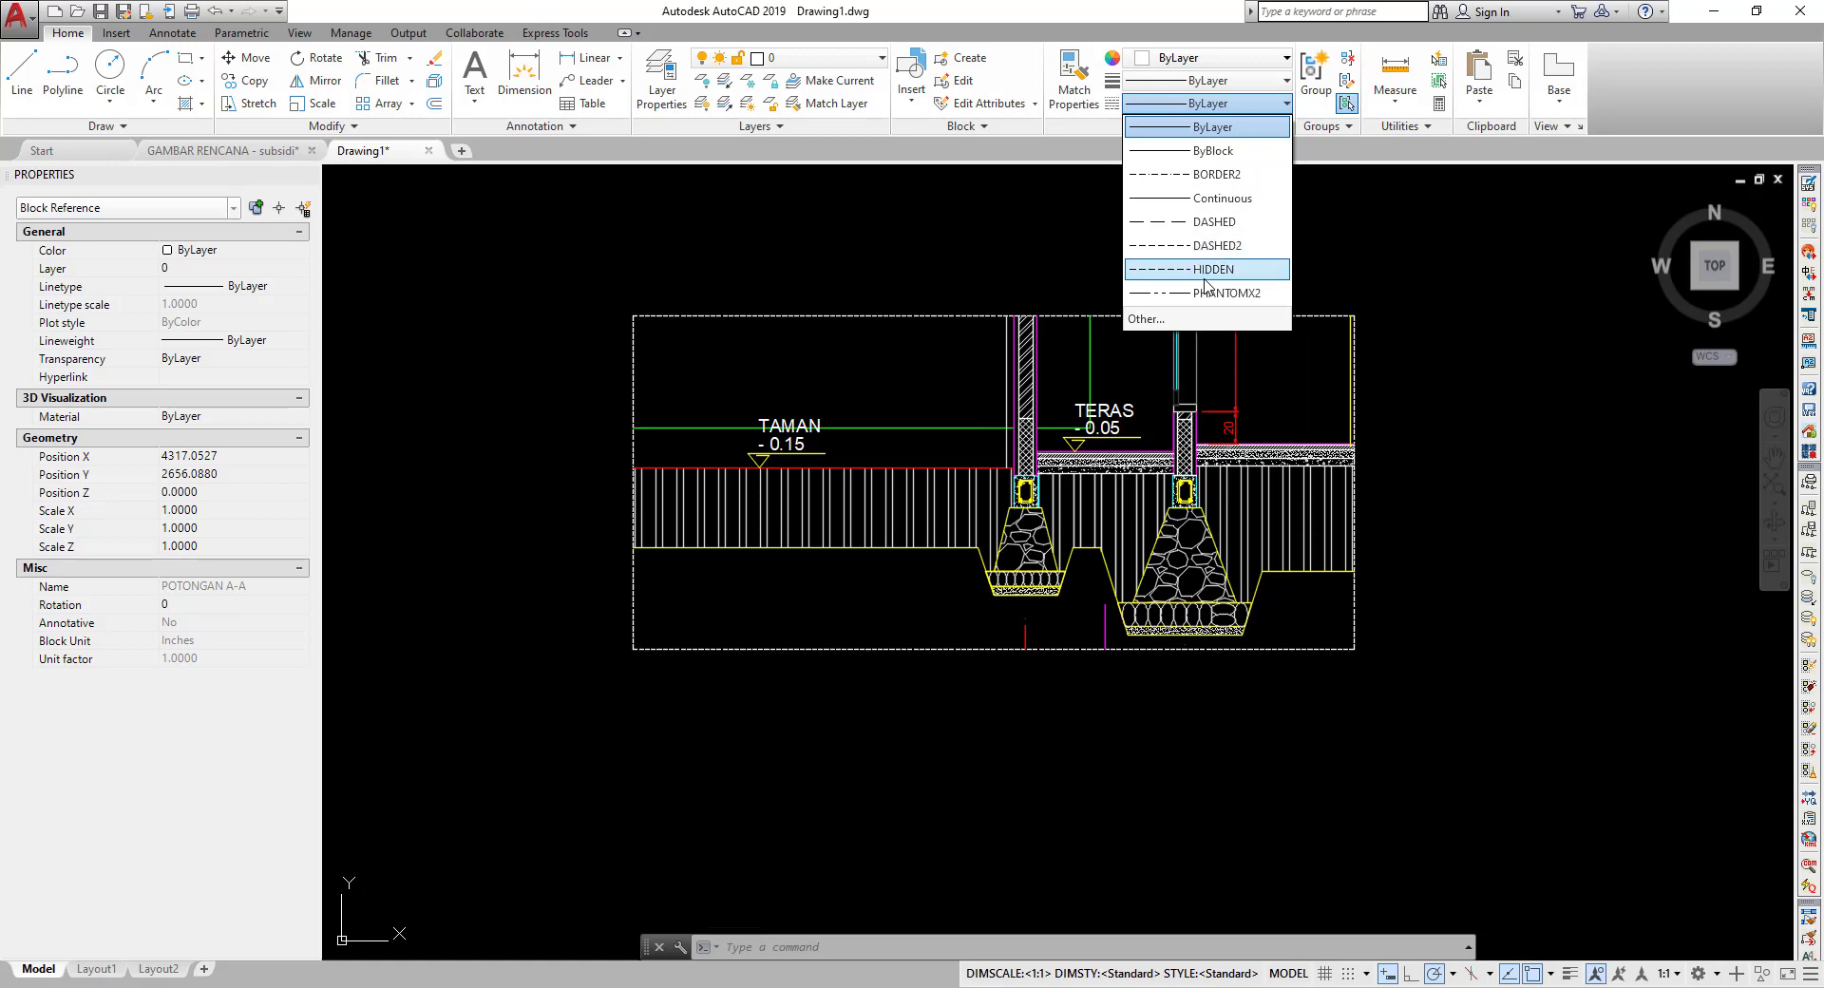
- Give the TAMAN/TERAS footing detail the BORDER2 linetype, then deselect it
left_click(1200, 175)
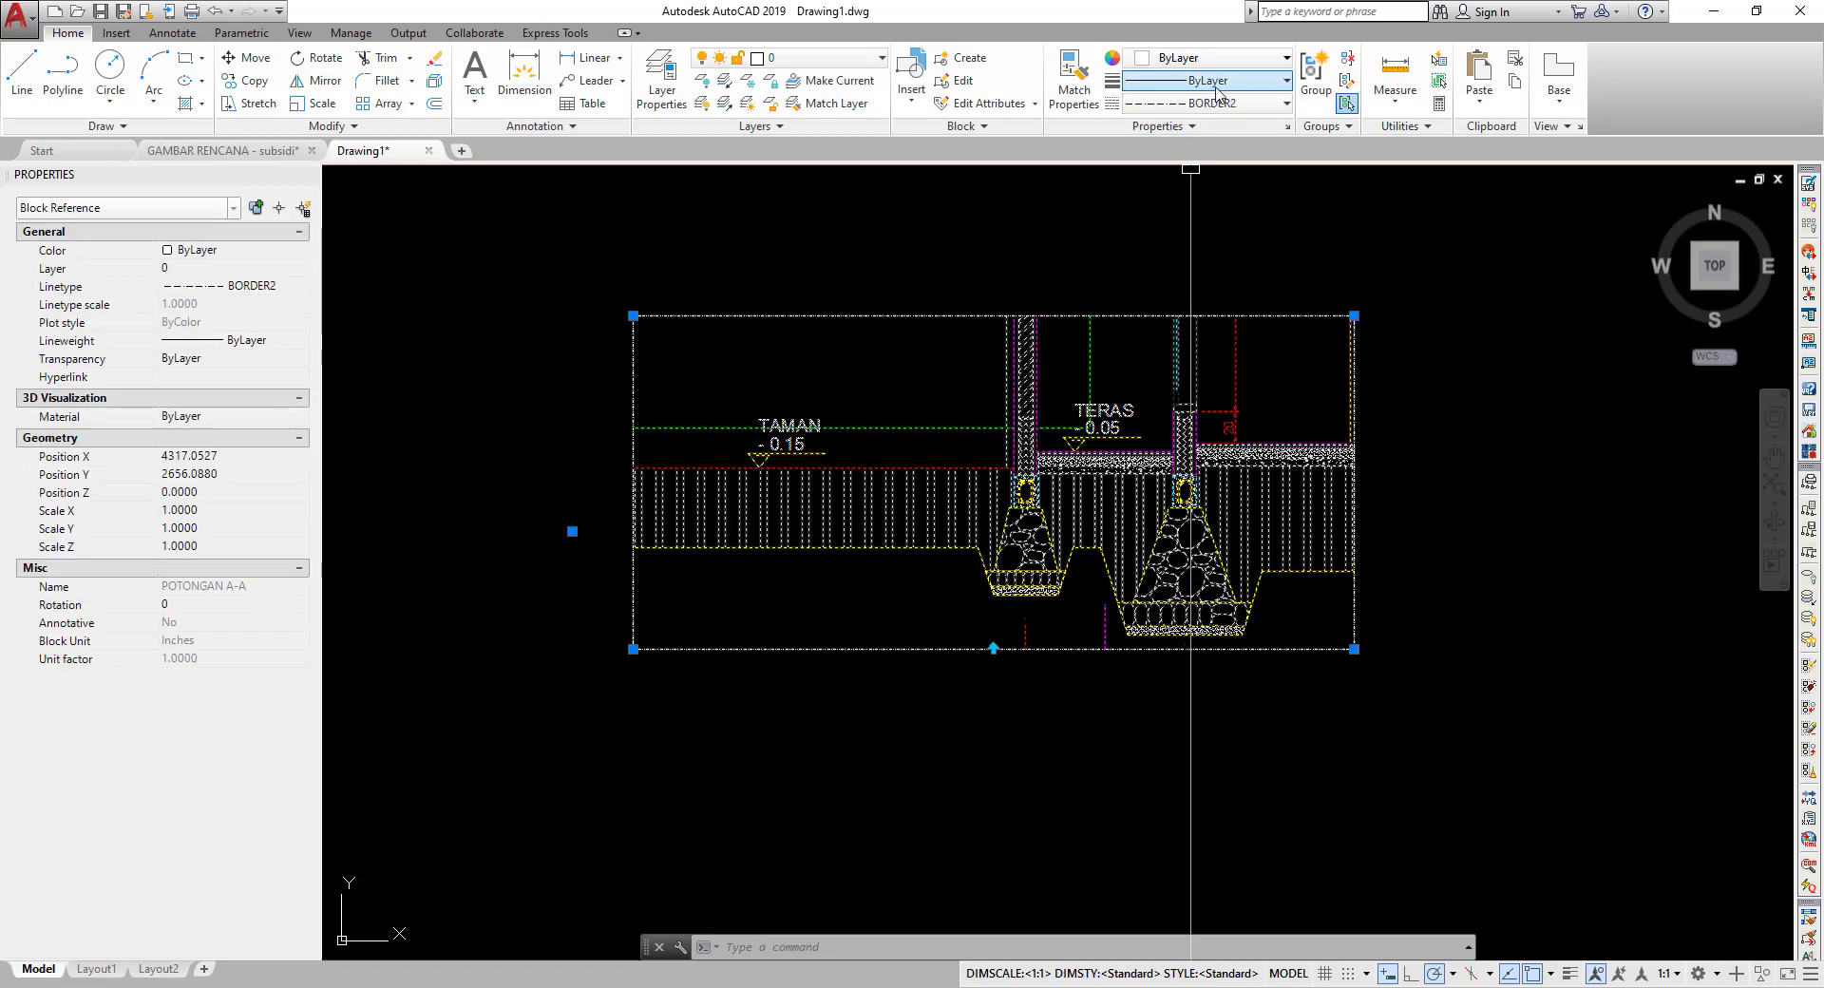
left_click(1264, 61)
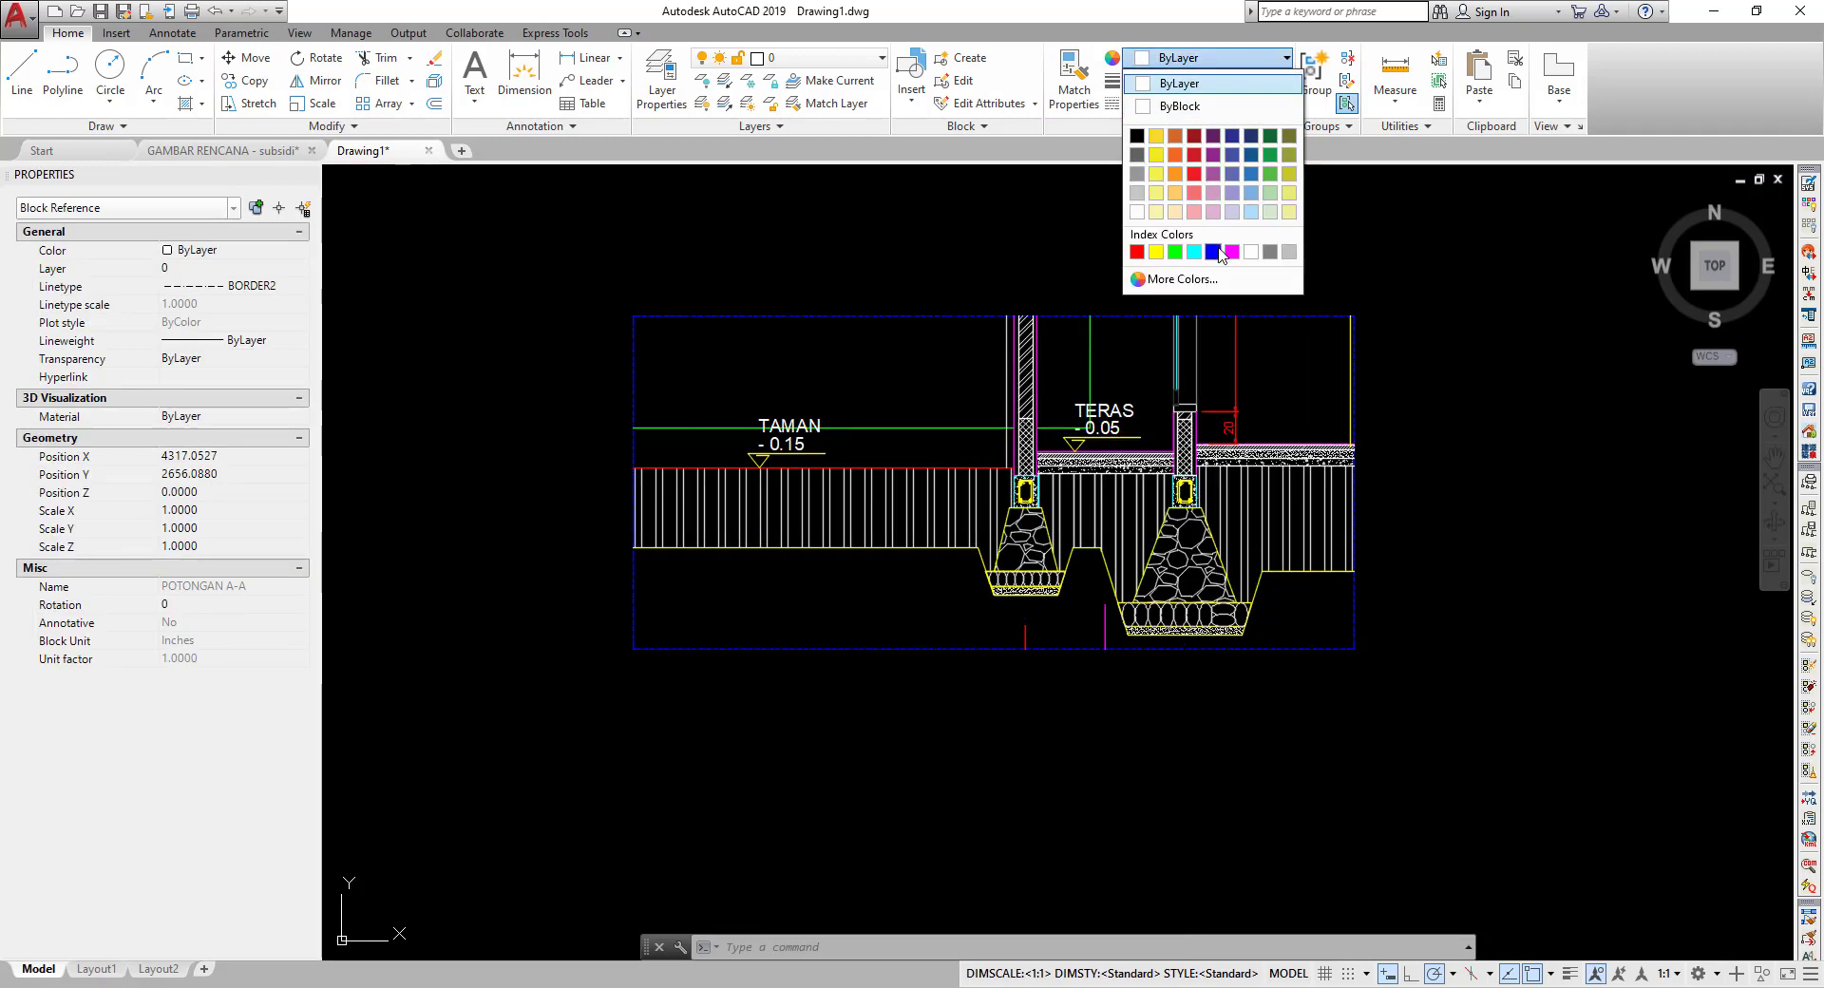
key("Escape")
key("Escape")
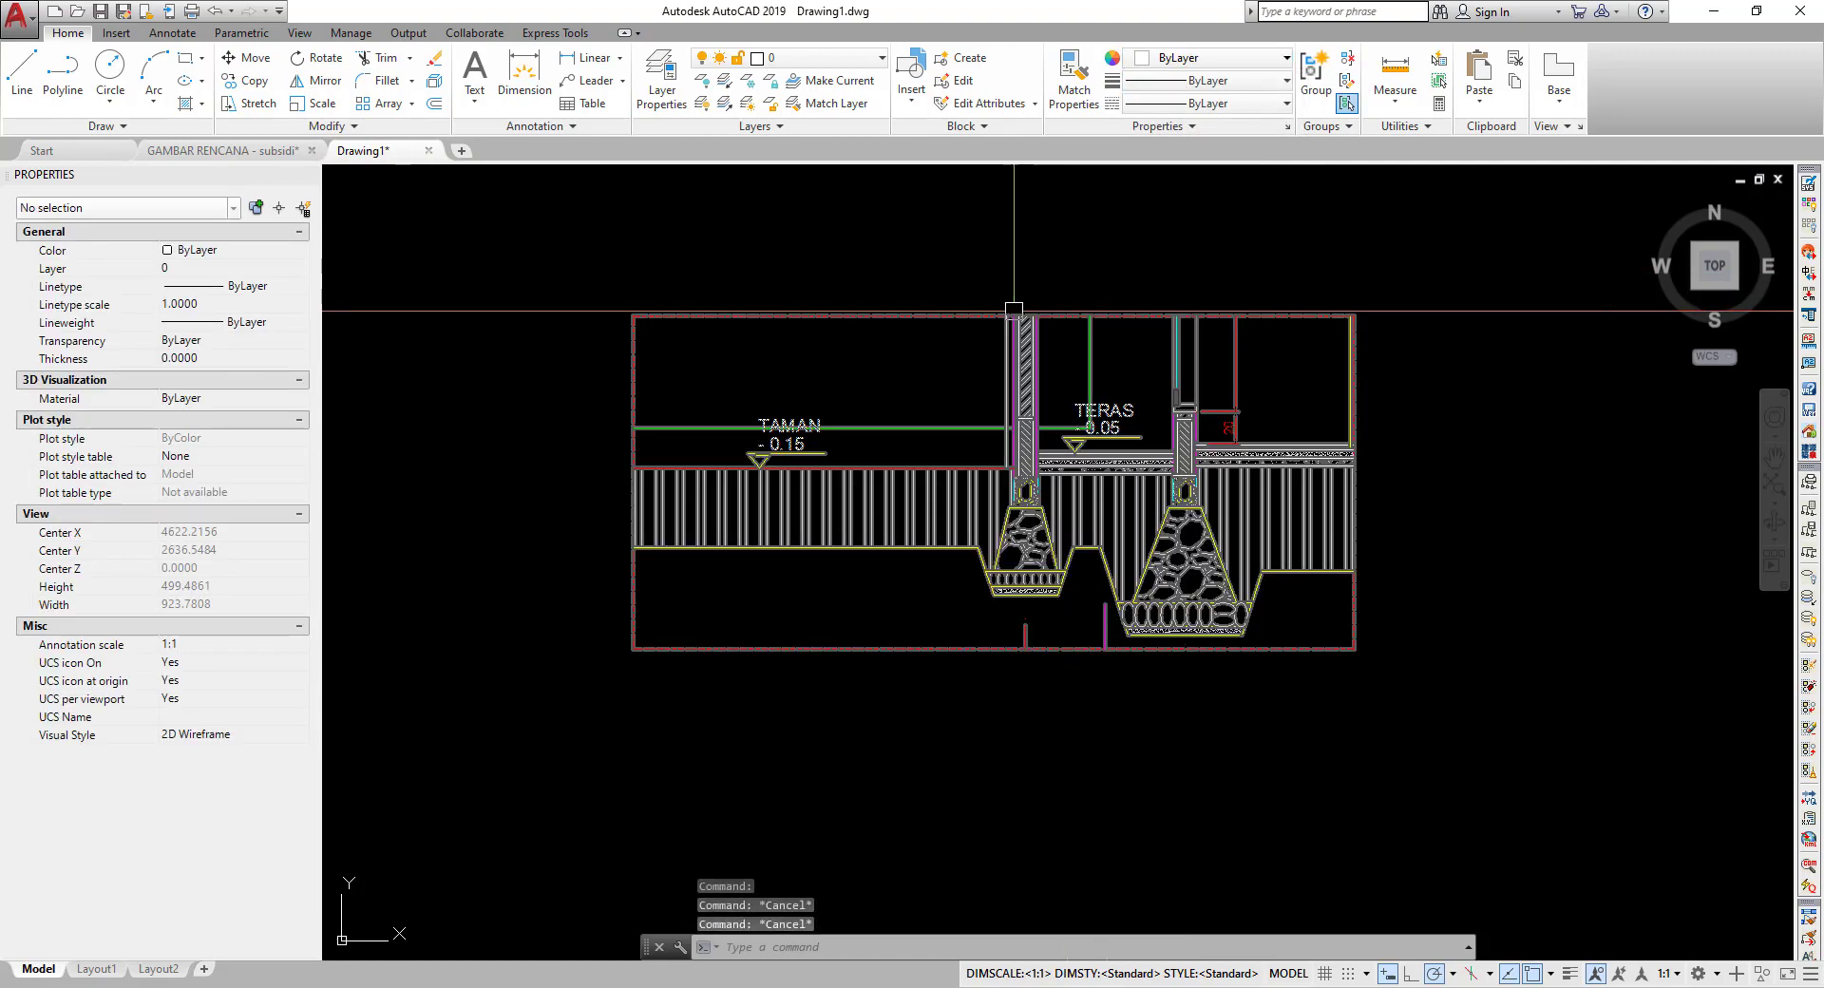
scroll(1117, 369, "up", 3)
middle_click_drag(1253, 357, 350, 610)
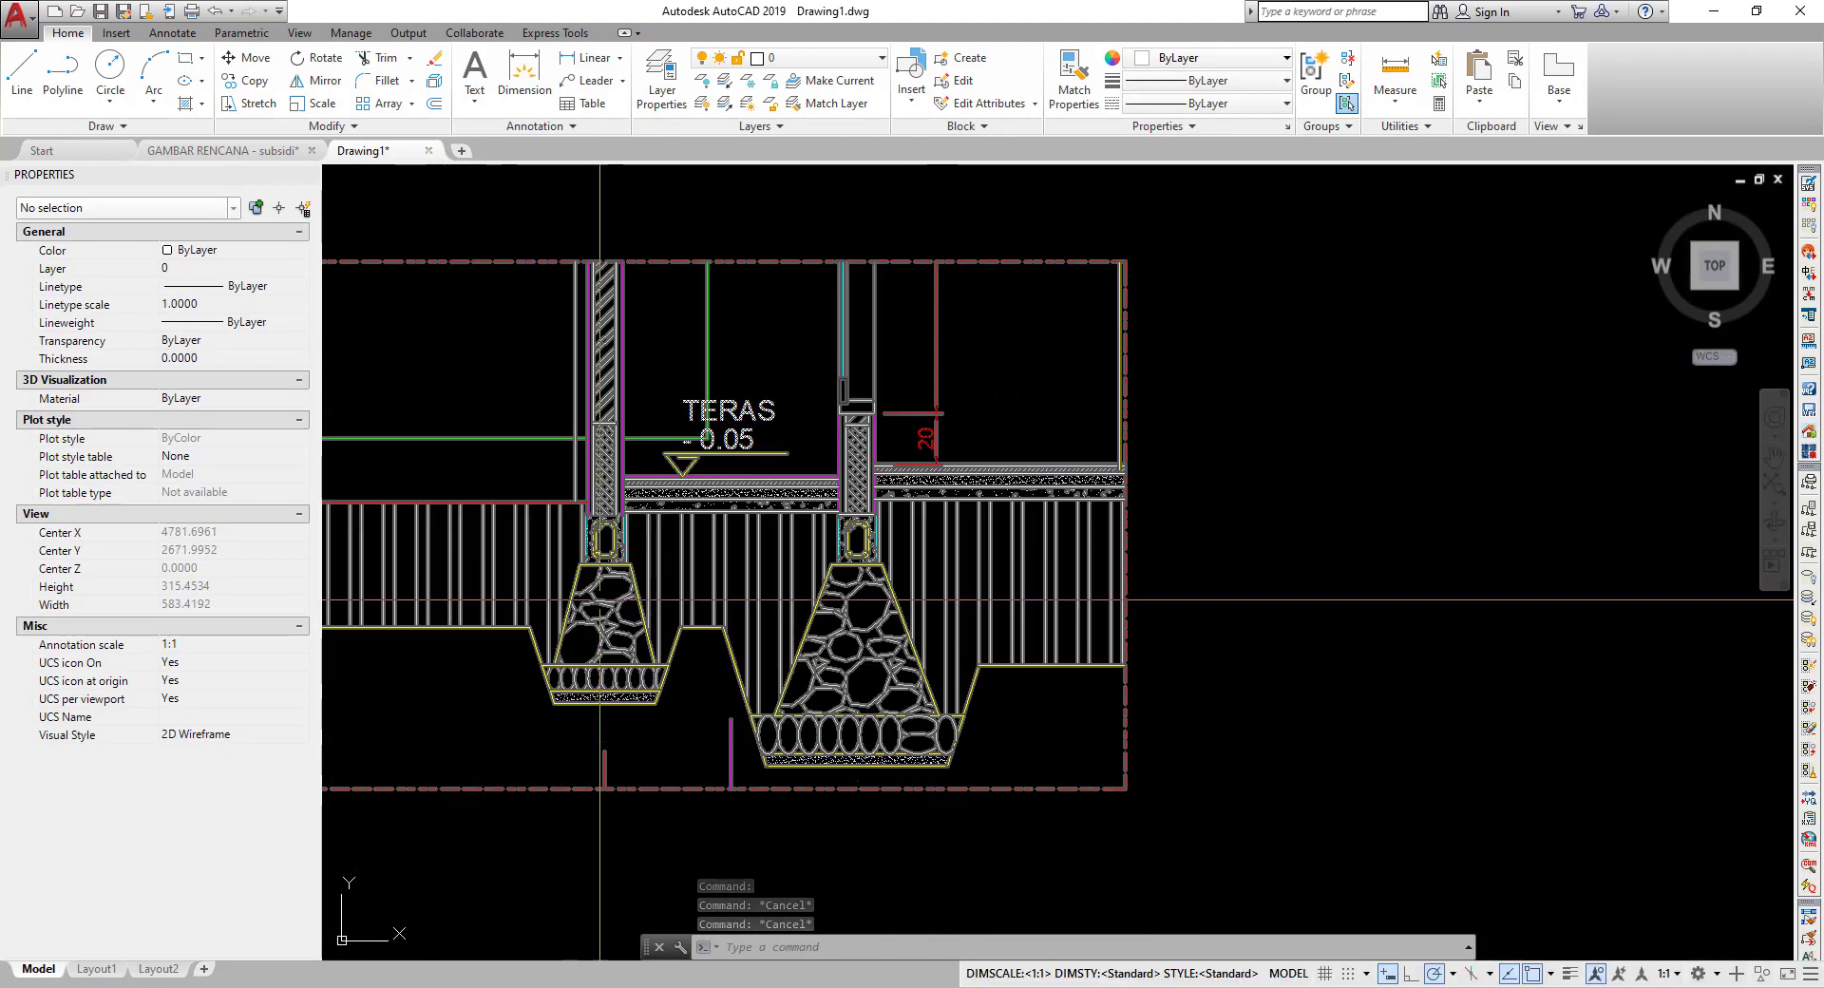
scroll(611, 560, "down", 5)
middle_click_drag(944, 573, 610, 549)
scroll(780, 530, "down", 4)
scroll(781, 529, "up", 5)
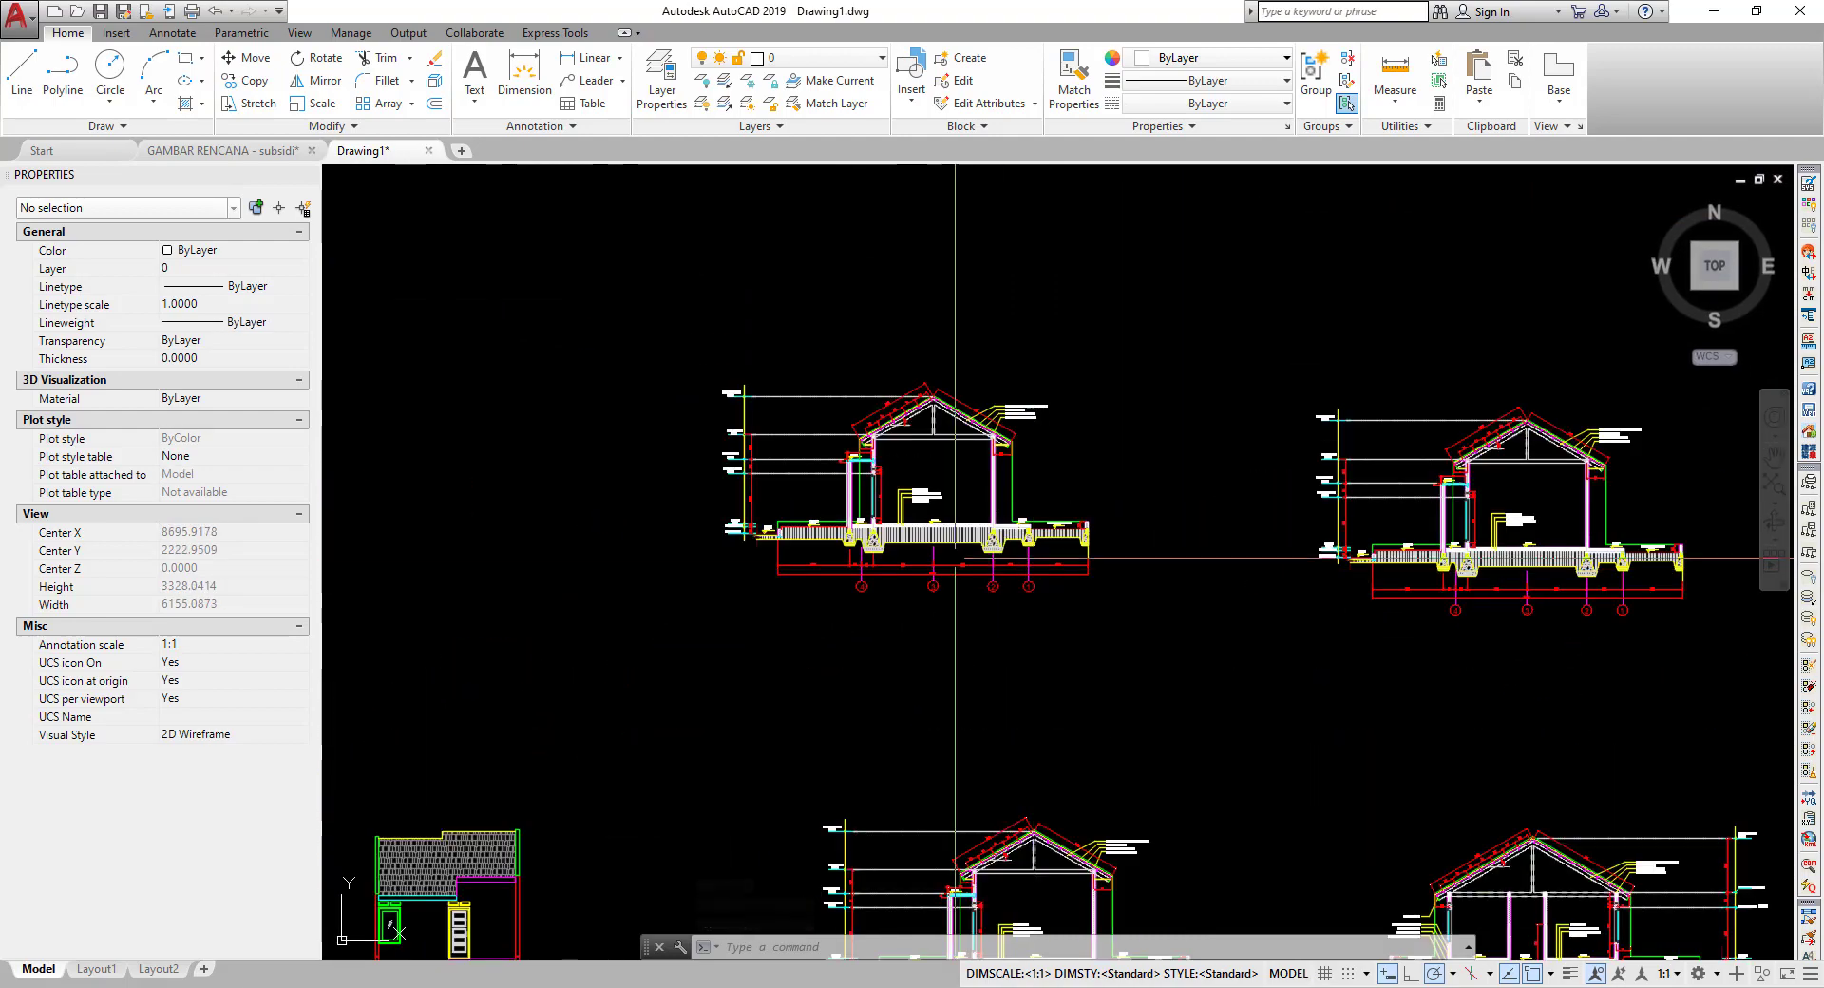
scroll(790, 398, "up", 4)
scroll(790, 390, "up", 1)
scroll(790, 387, "up", 4)
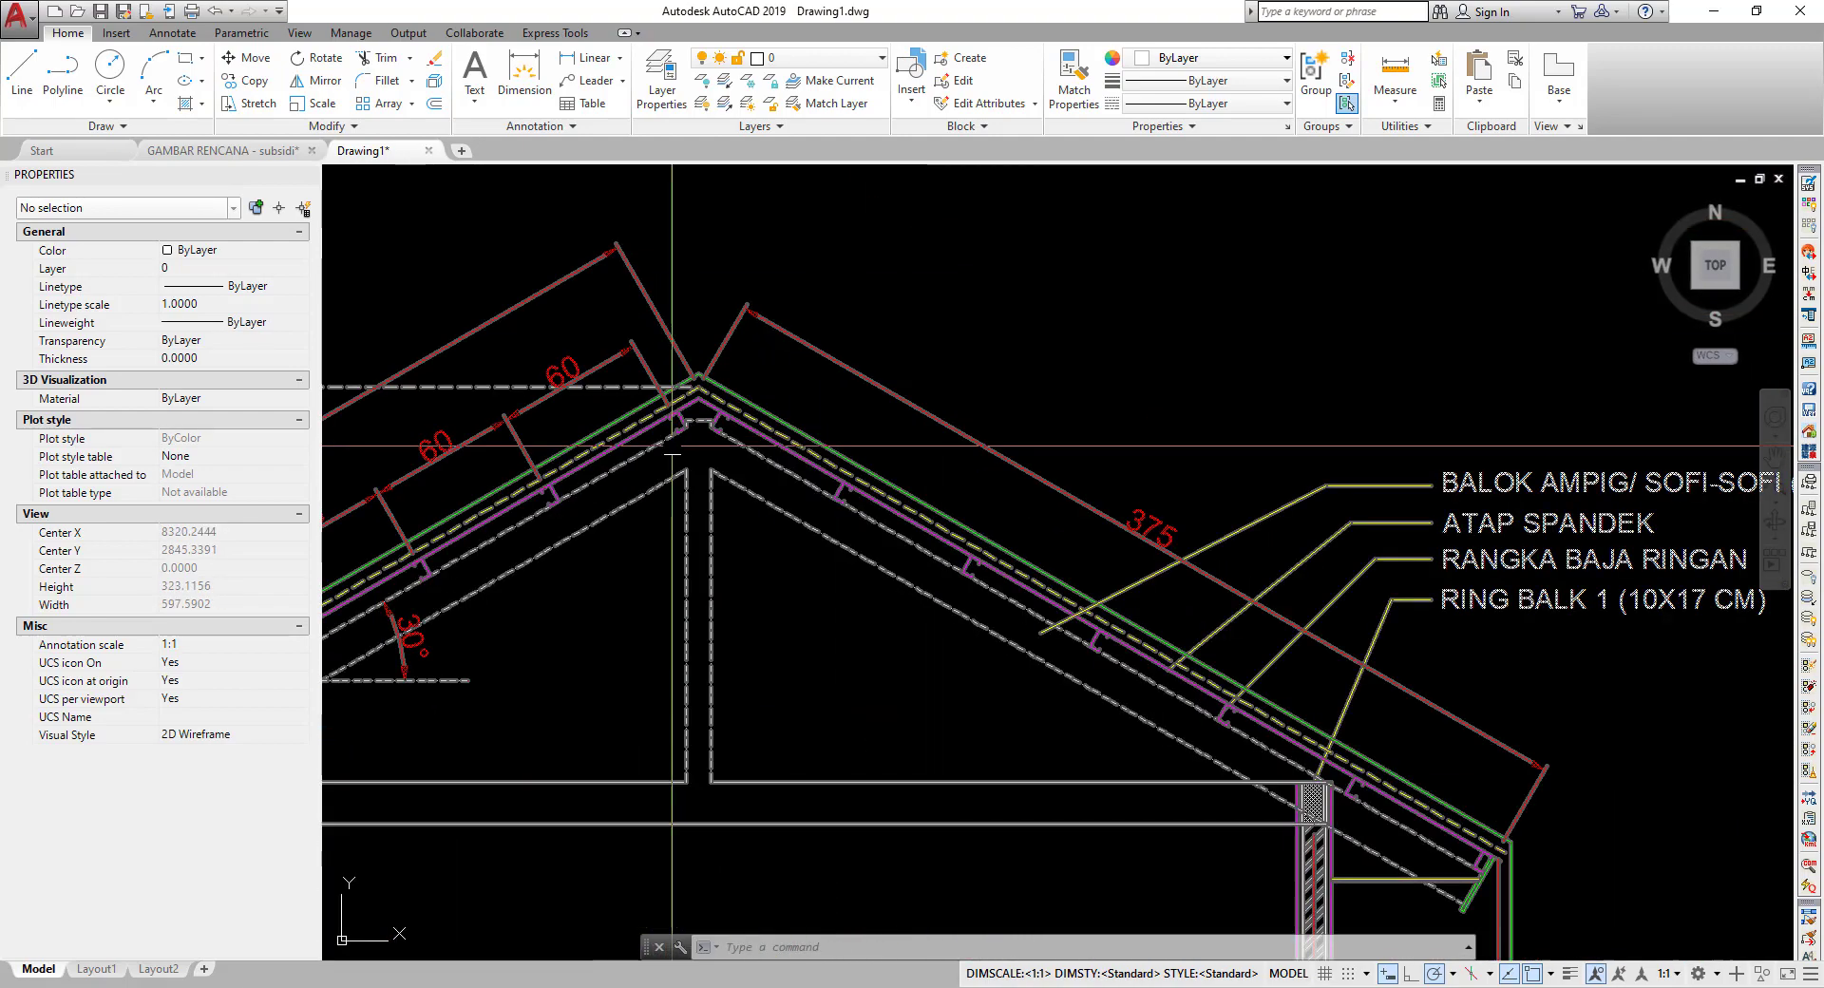
scroll(790, 389, "up", 2)
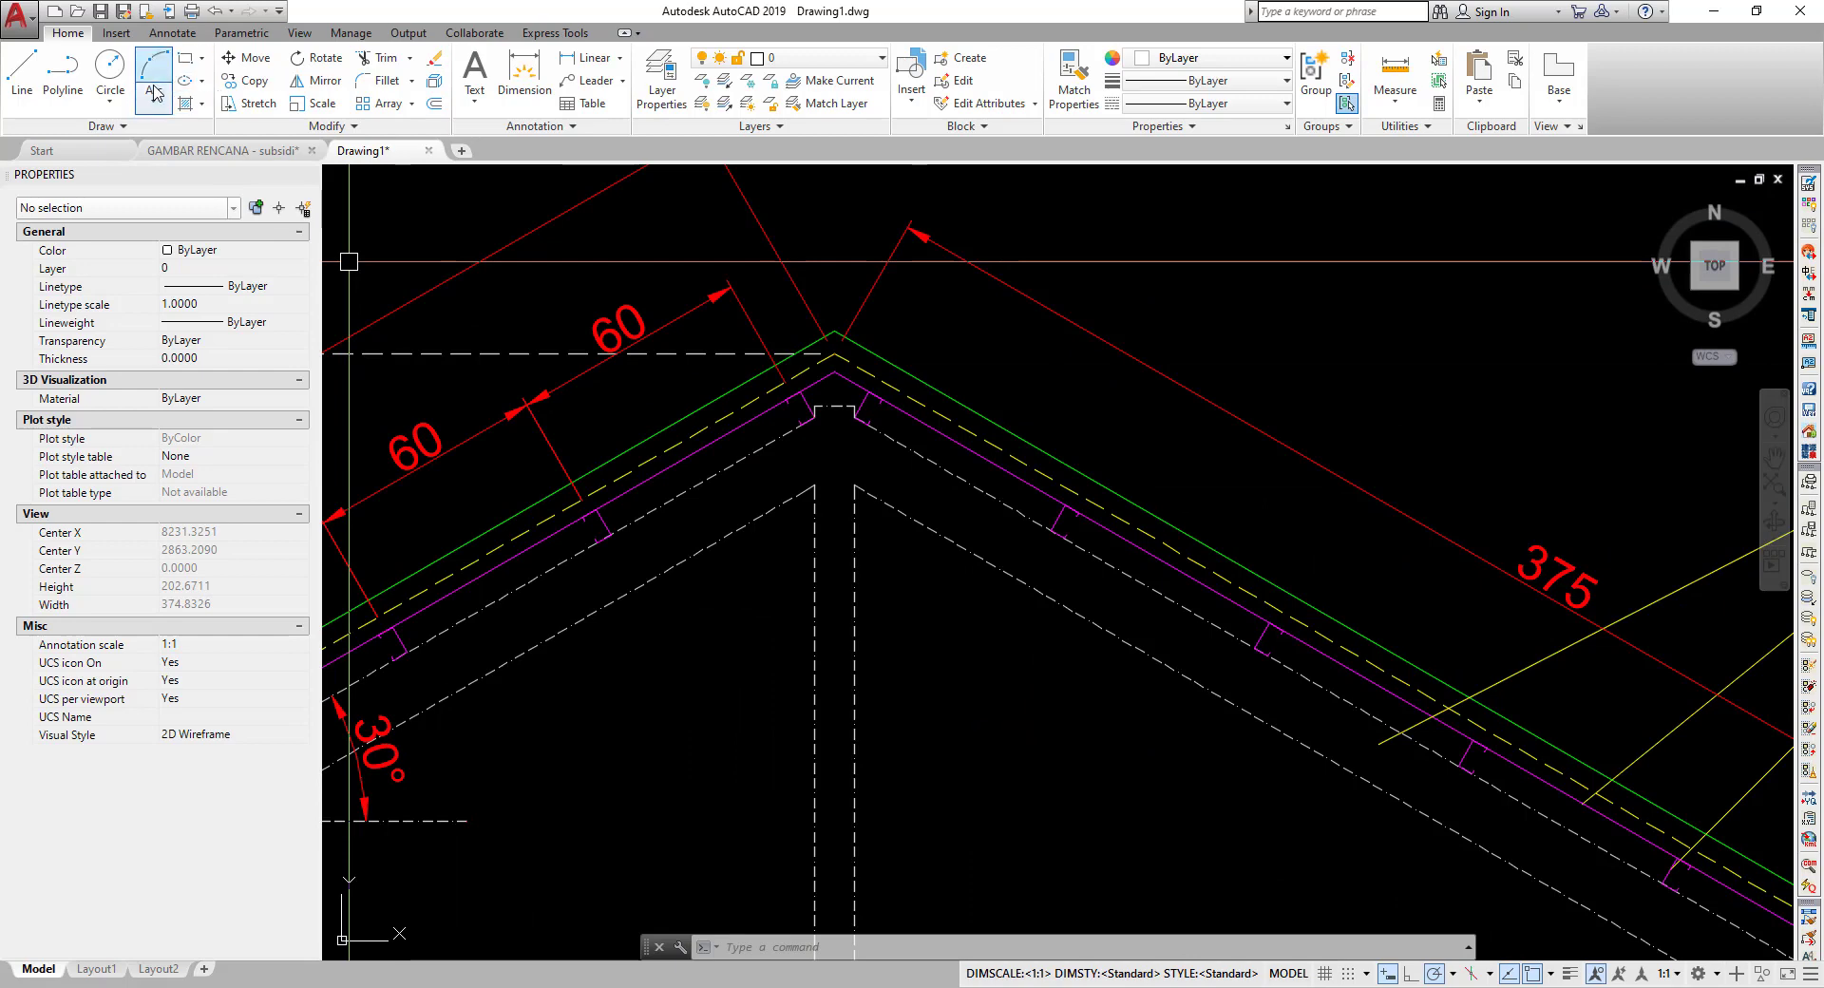
scroll(993, 411, "down", 4)
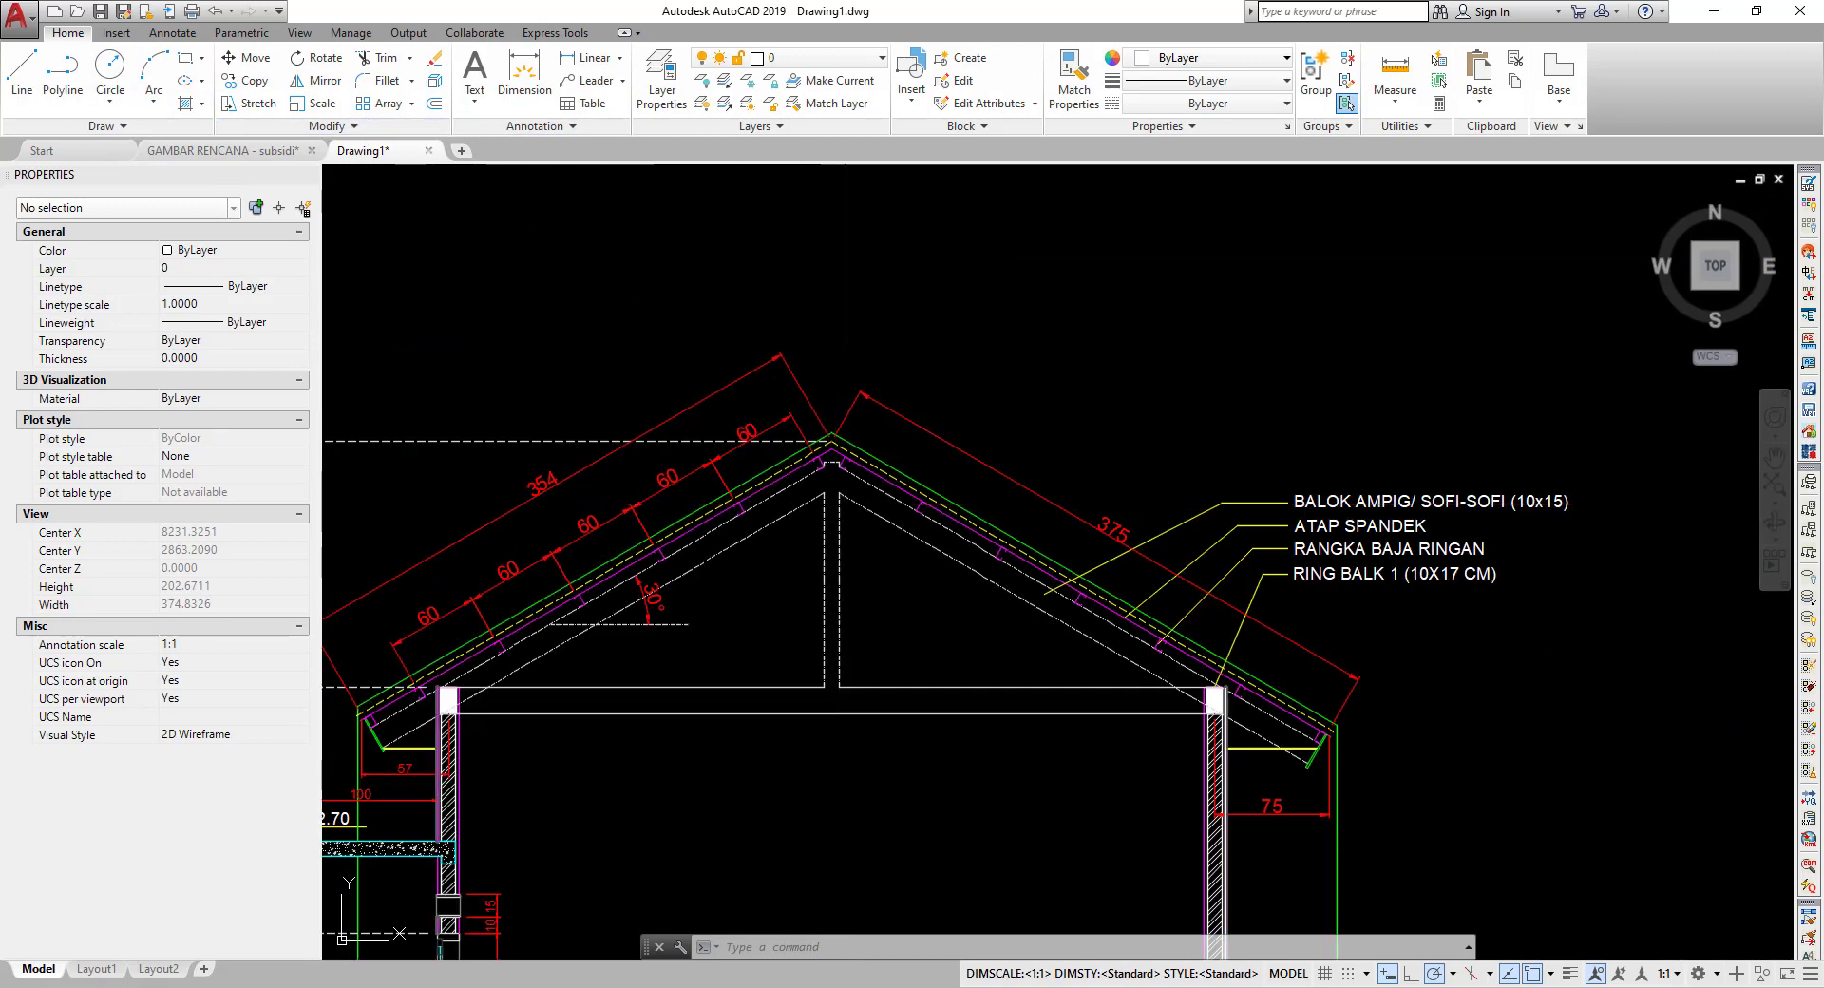
middle_click_drag(994, 411, 1019, 391)
middle_click_drag(700, 448, 829, 428)
type("POL")
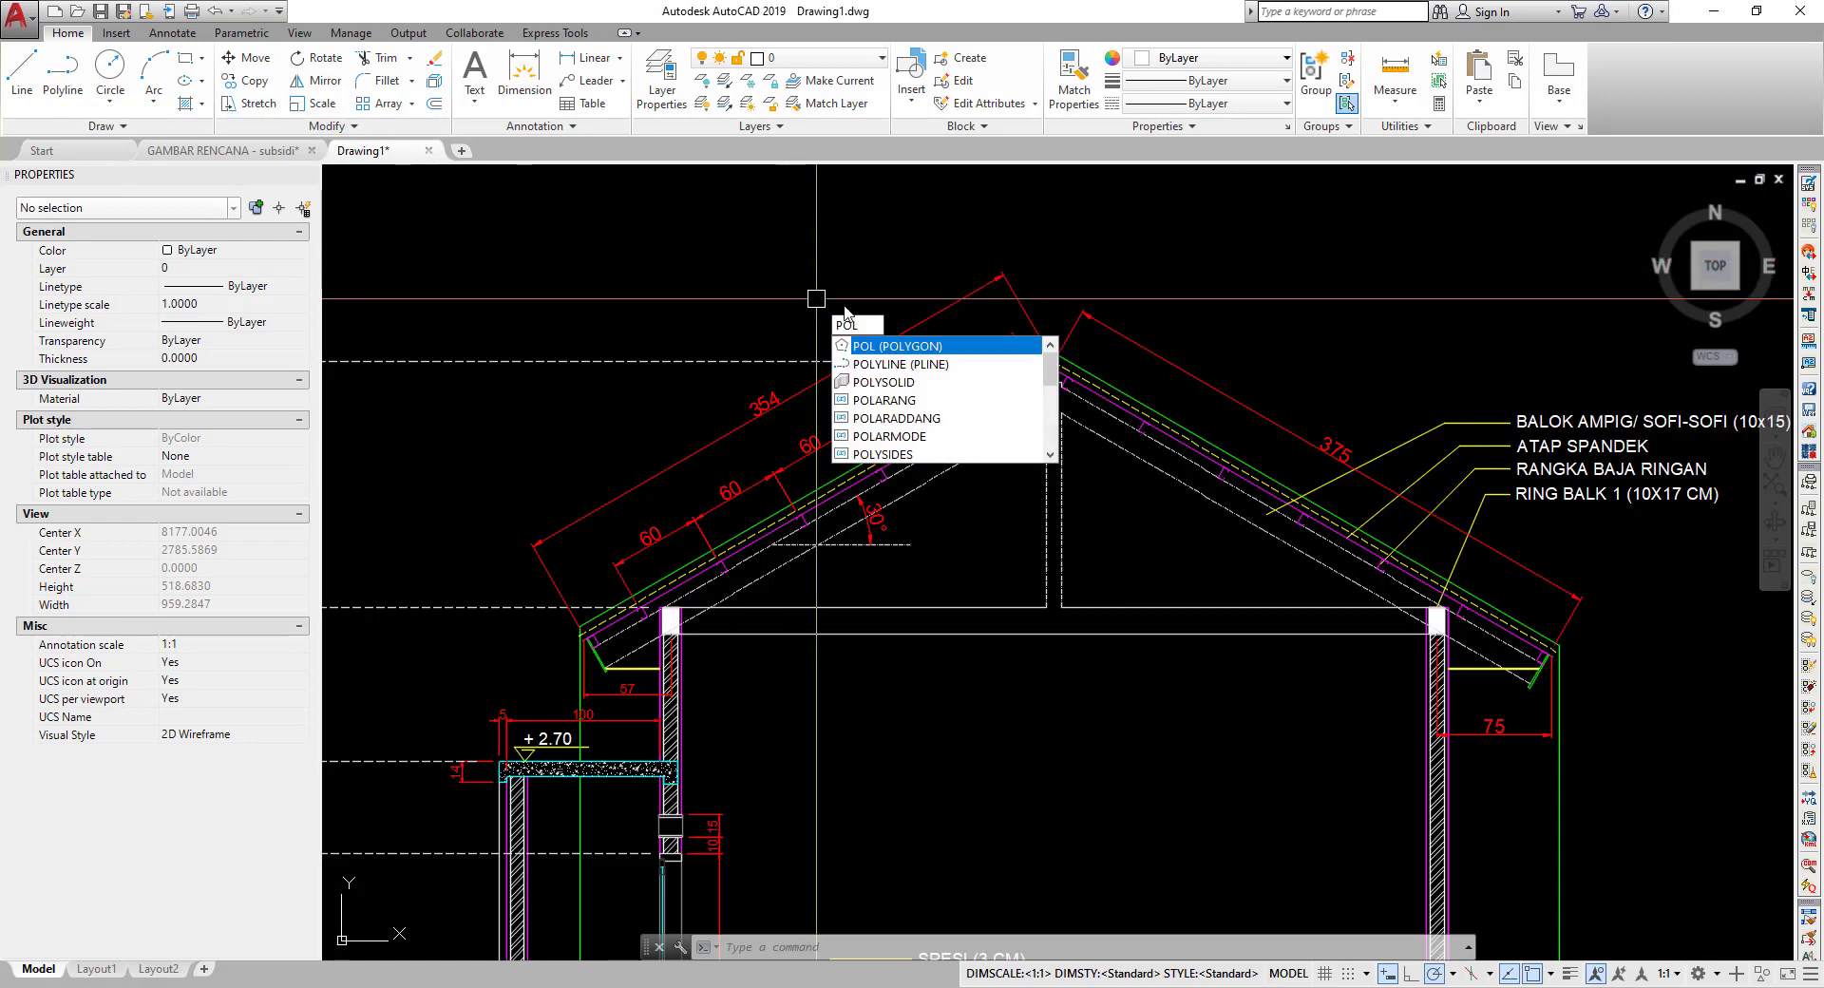
- Start a 36-sided polygon and zoom in on the elevation's roof ridge
left_click(893, 351)
type("36")
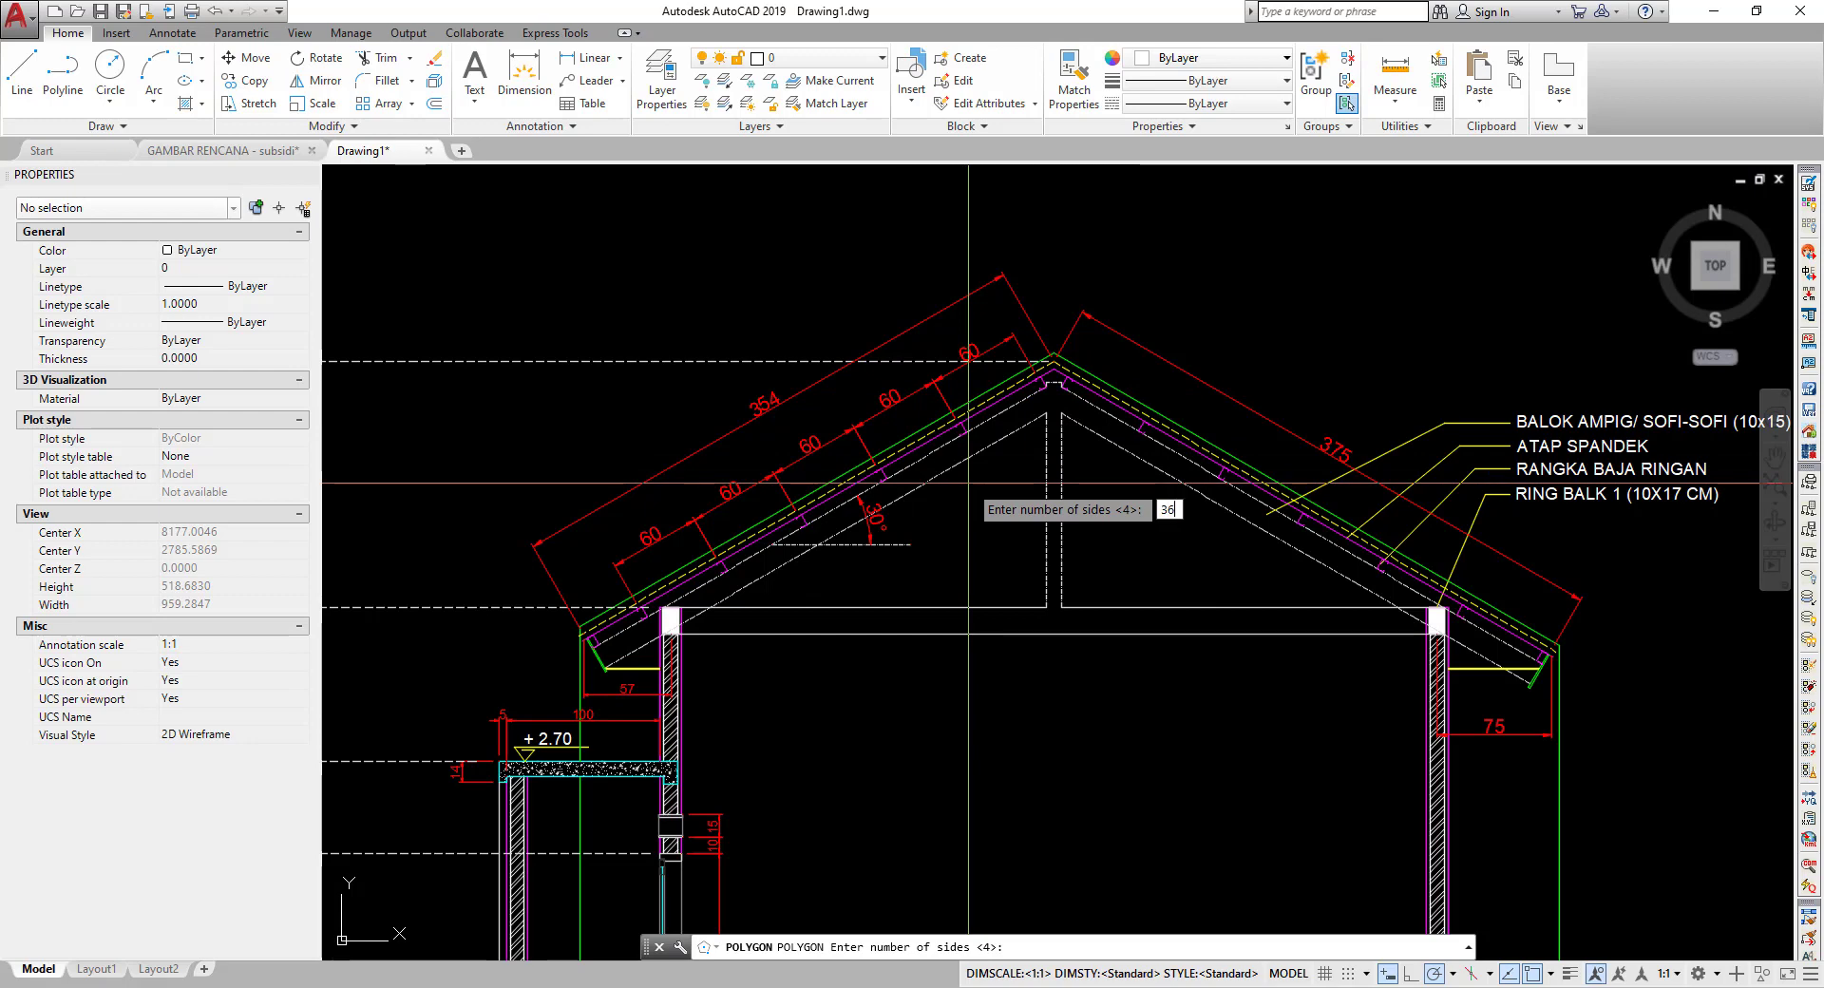
key("Return")
scroll(1065, 404, "up", 2)
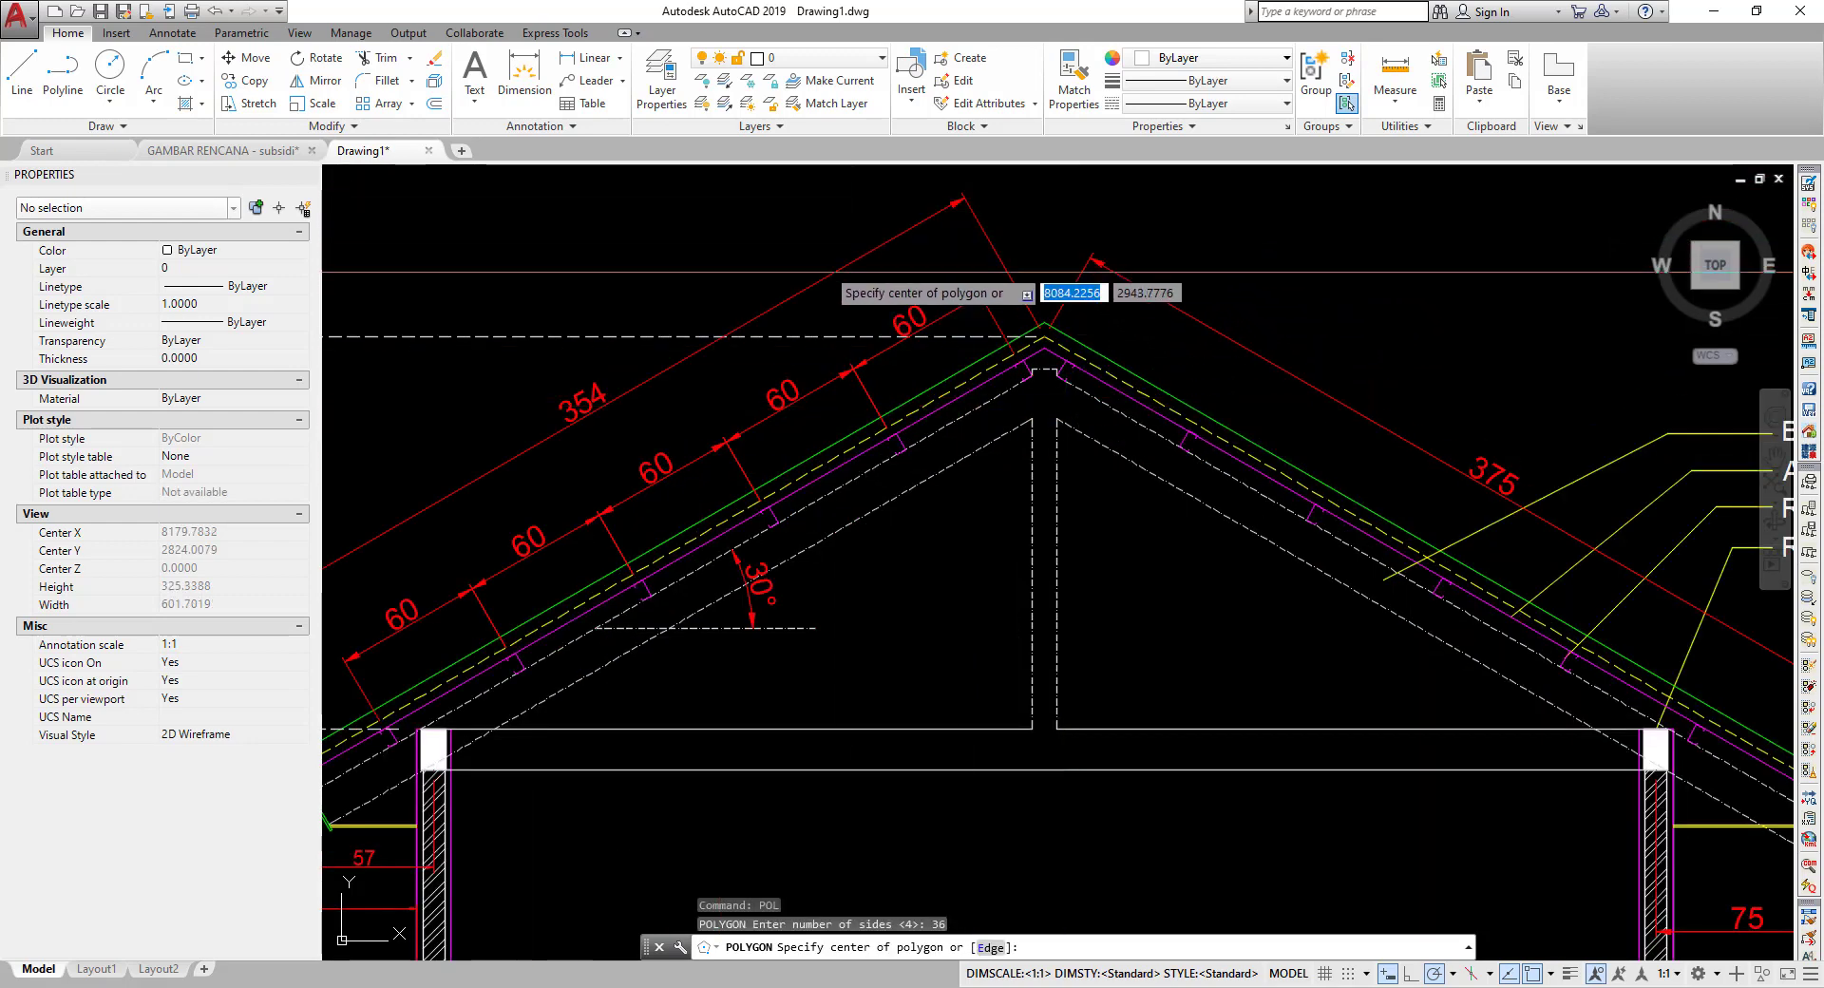
scroll(949, 446, "down", 4)
scroll(1228, 596, "up", 2)
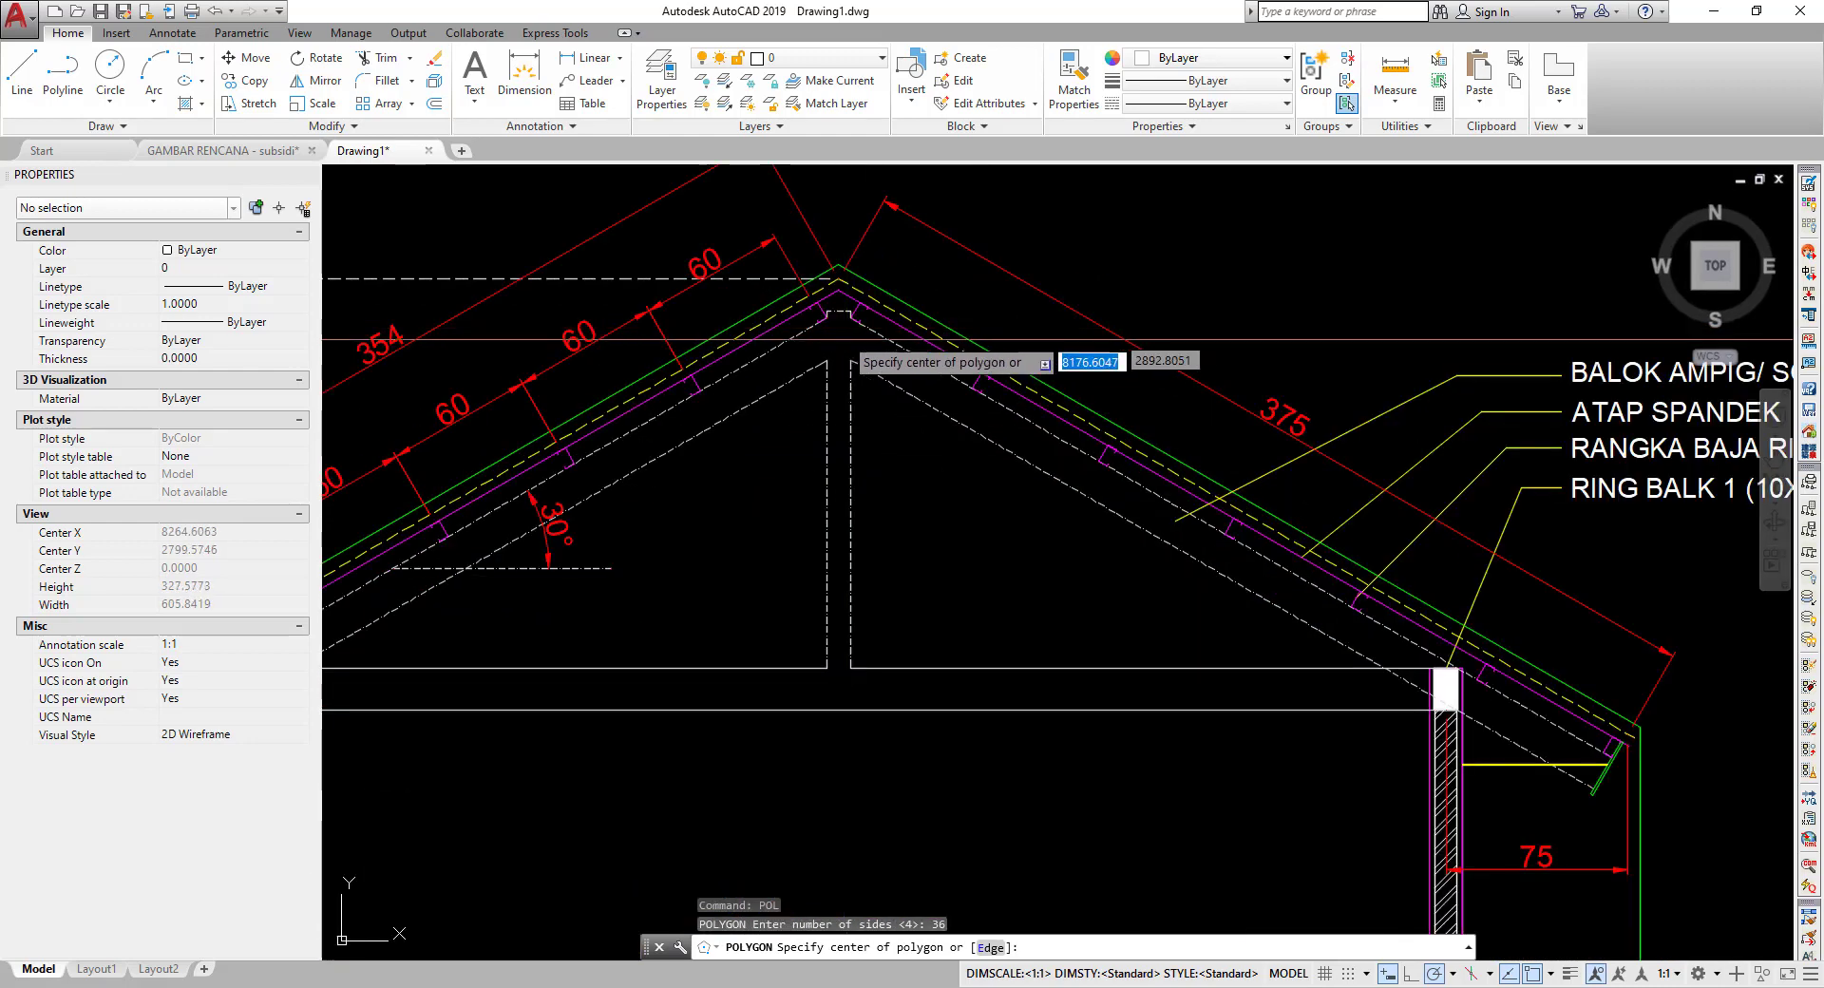
scroll(1007, 328, "up", 2)
middle_click_drag(1084, 316, 1178, 304)
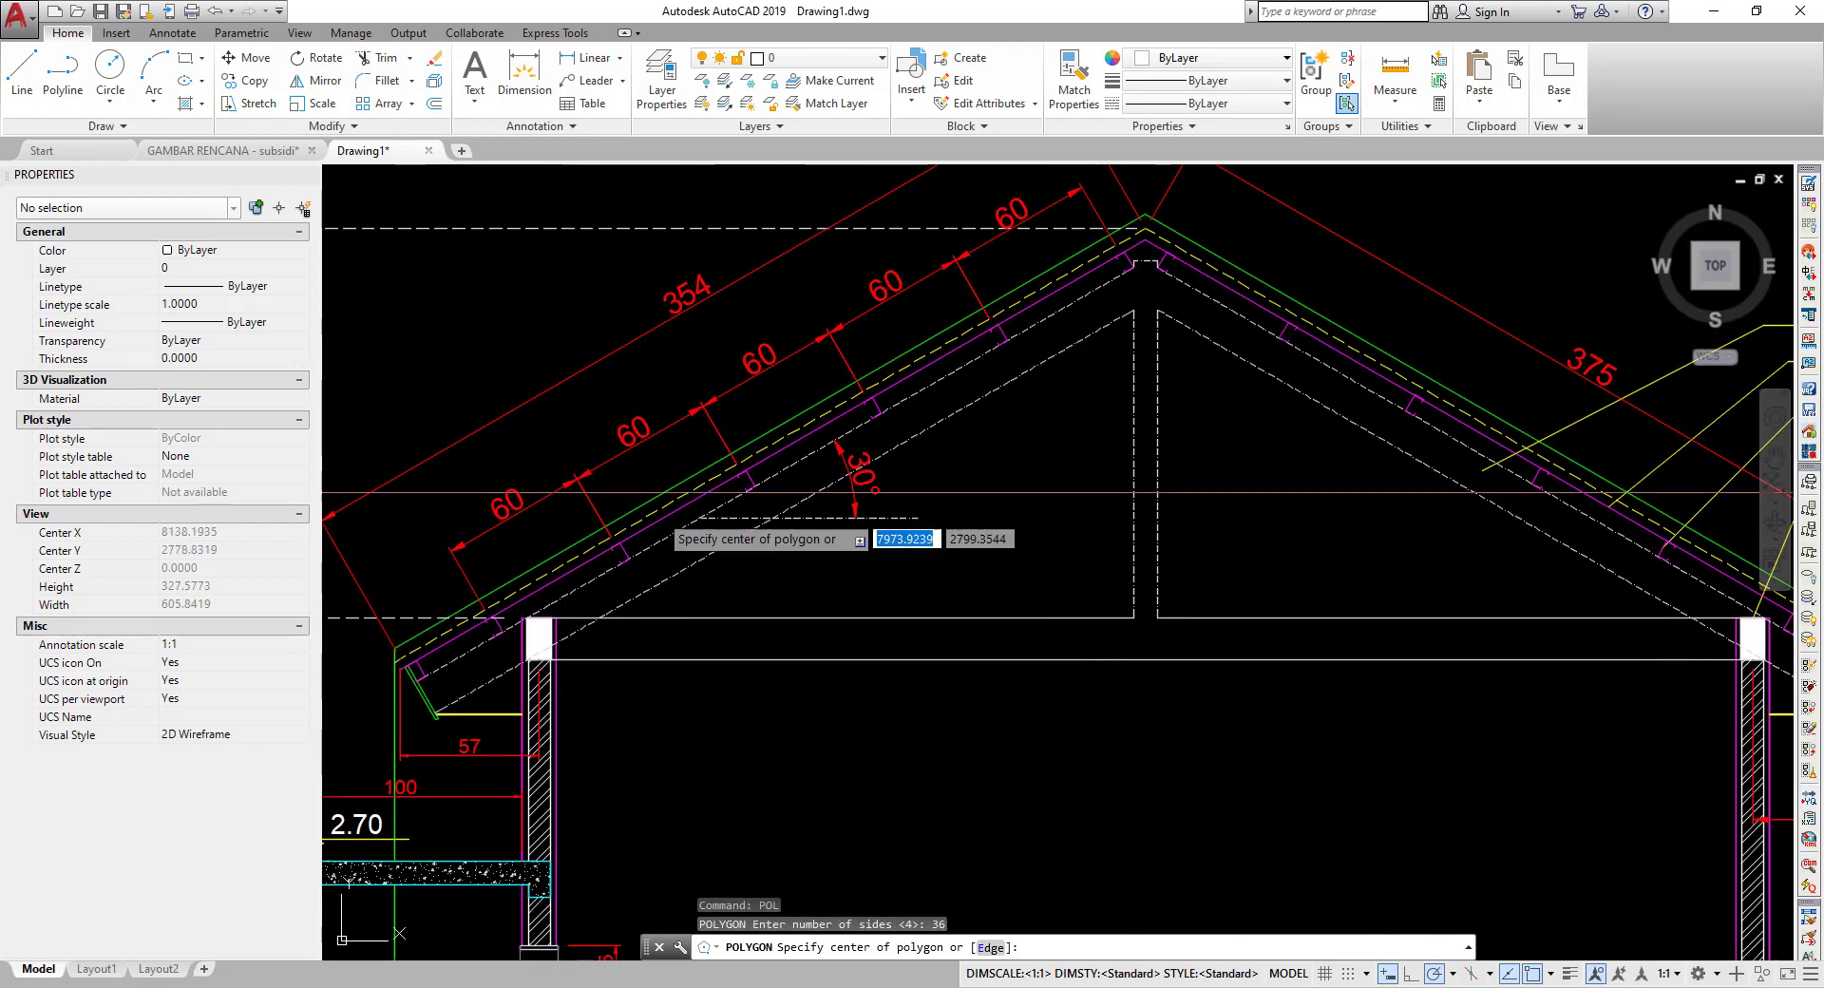
middle_click_drag(1045, 423, 950, 480)
scroll(1007, 418, "up", 2)
scroll(993, 399, "up", 2)
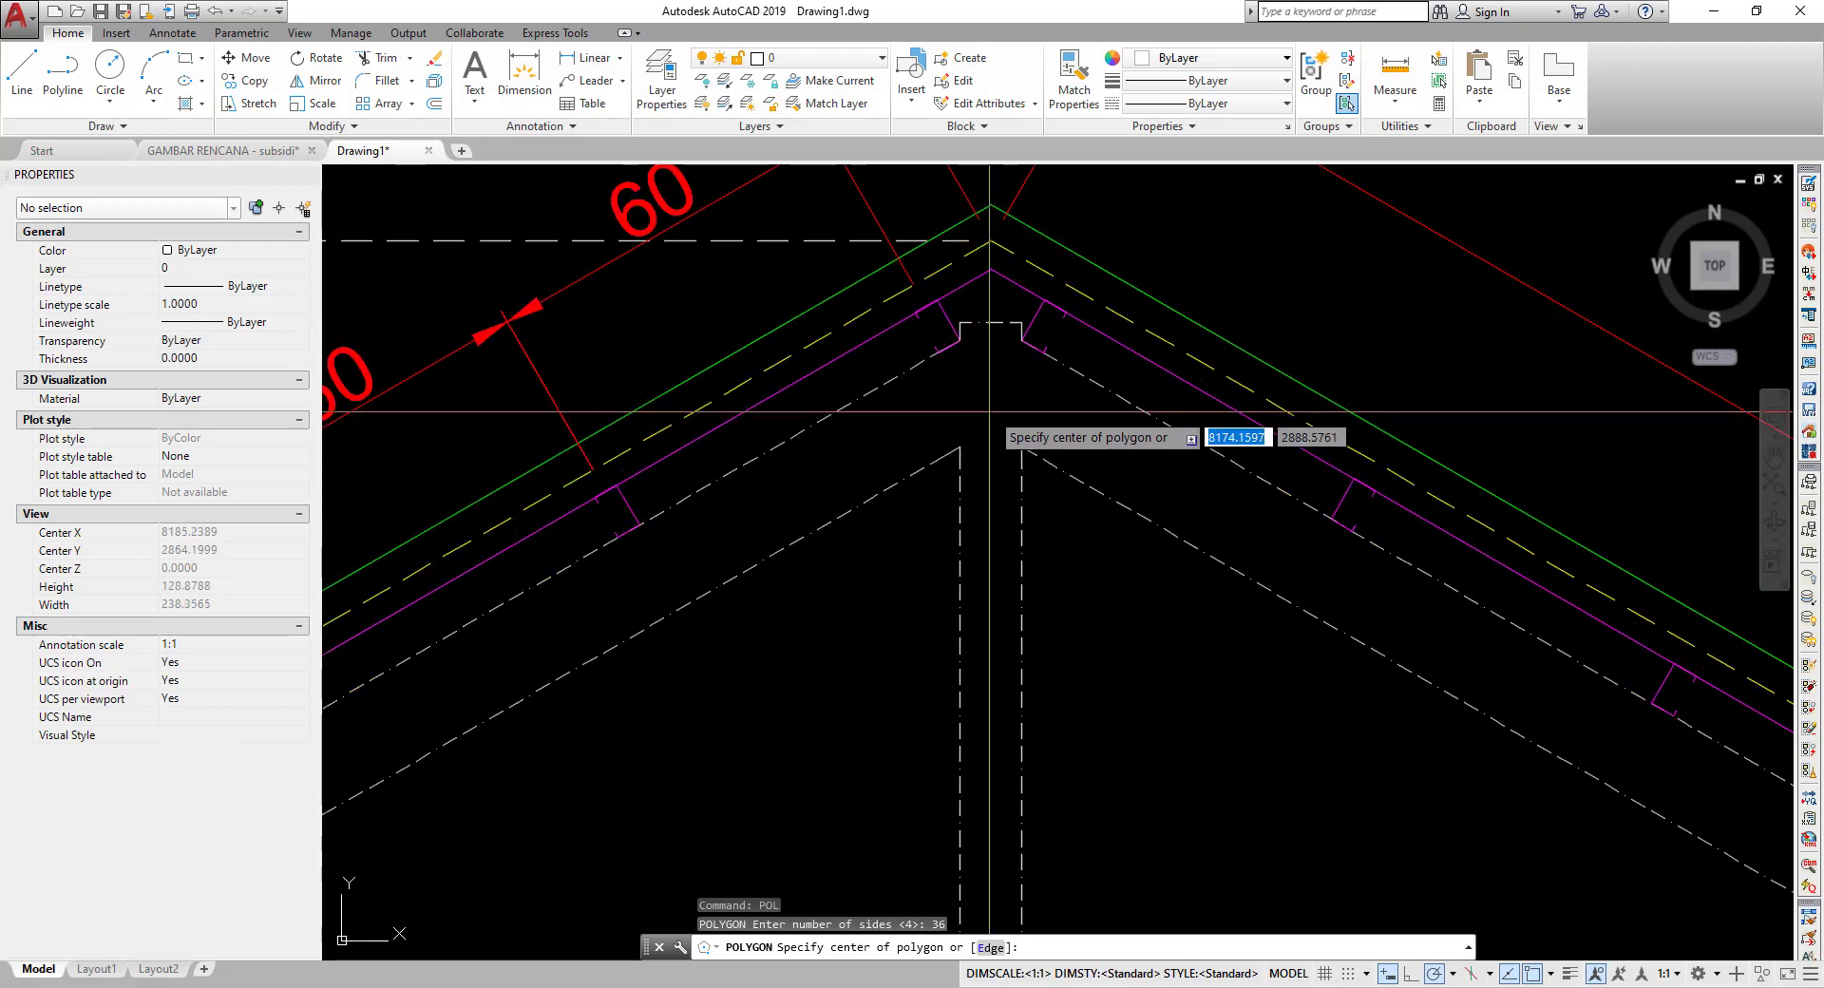
- Centre the circumscribed polygon on the ridge apex, size it around the ridge, then select it
left_click(989, 382)
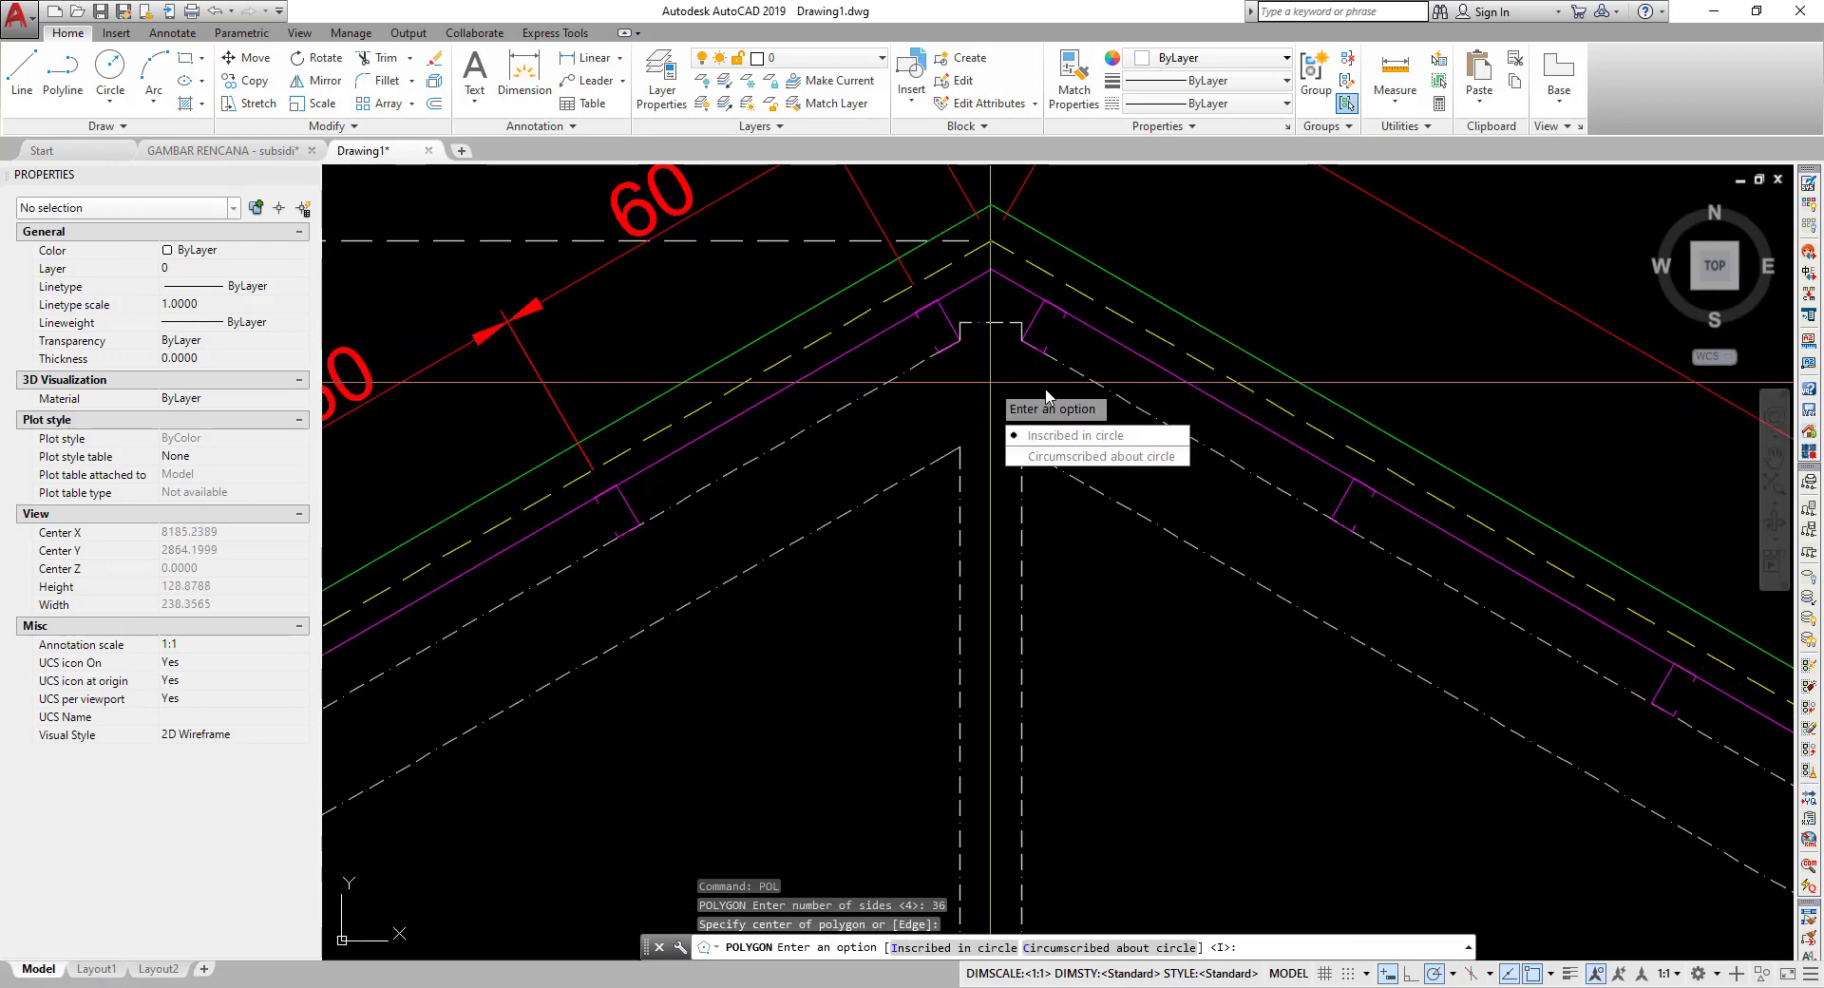
left_click(1064, 457)
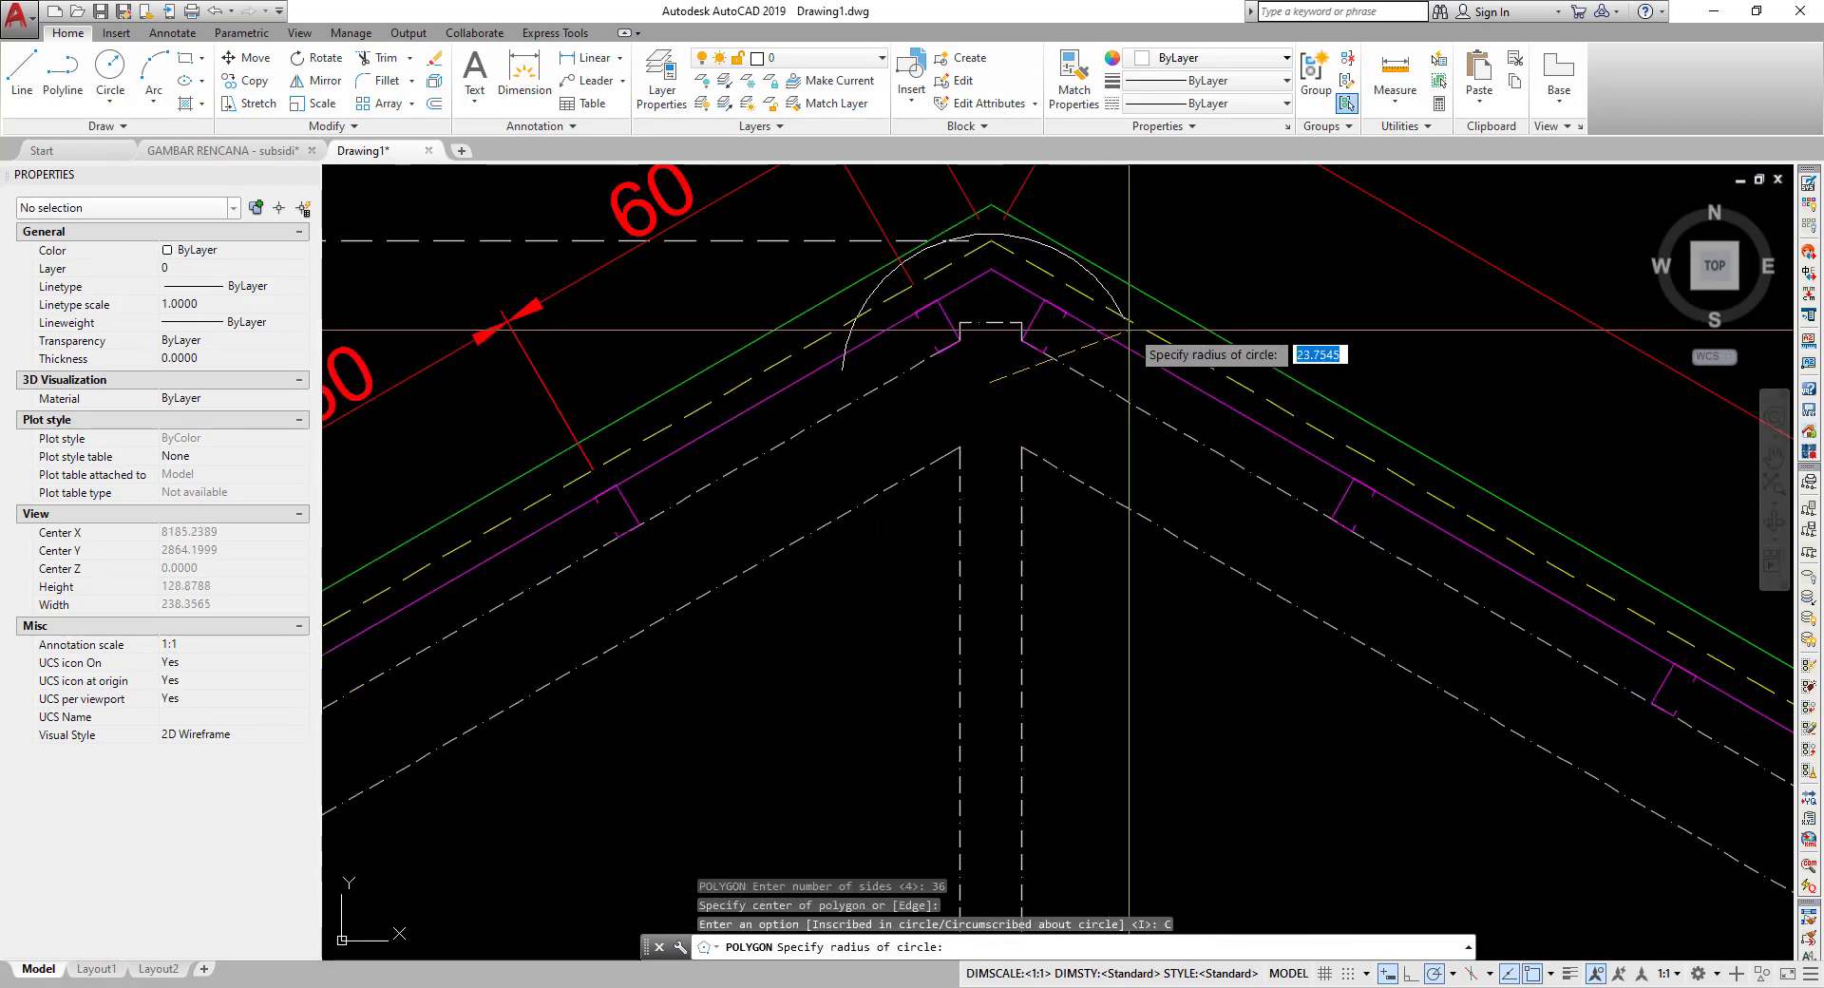
scroll(1178, 304, "down", 3)
scroll(1152, 244, "down", 2)
middle_click_drag(1152, 244, 900, 422)
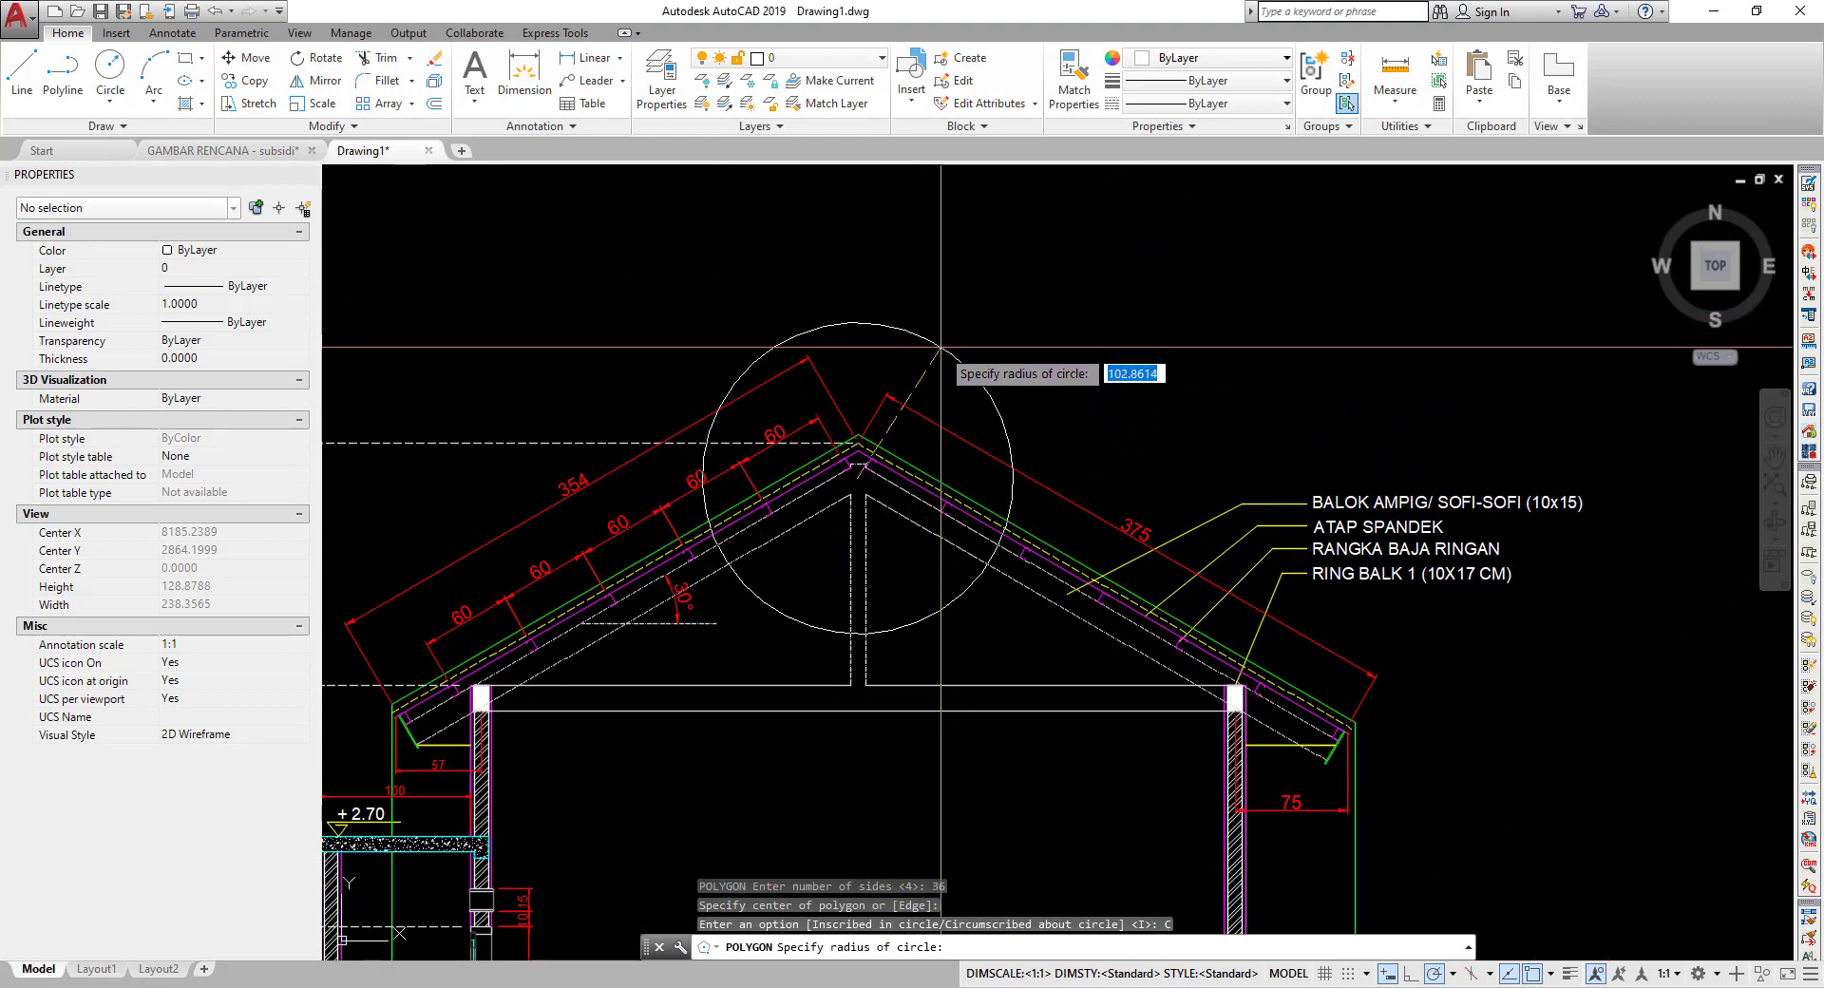
left_click(943, 377)
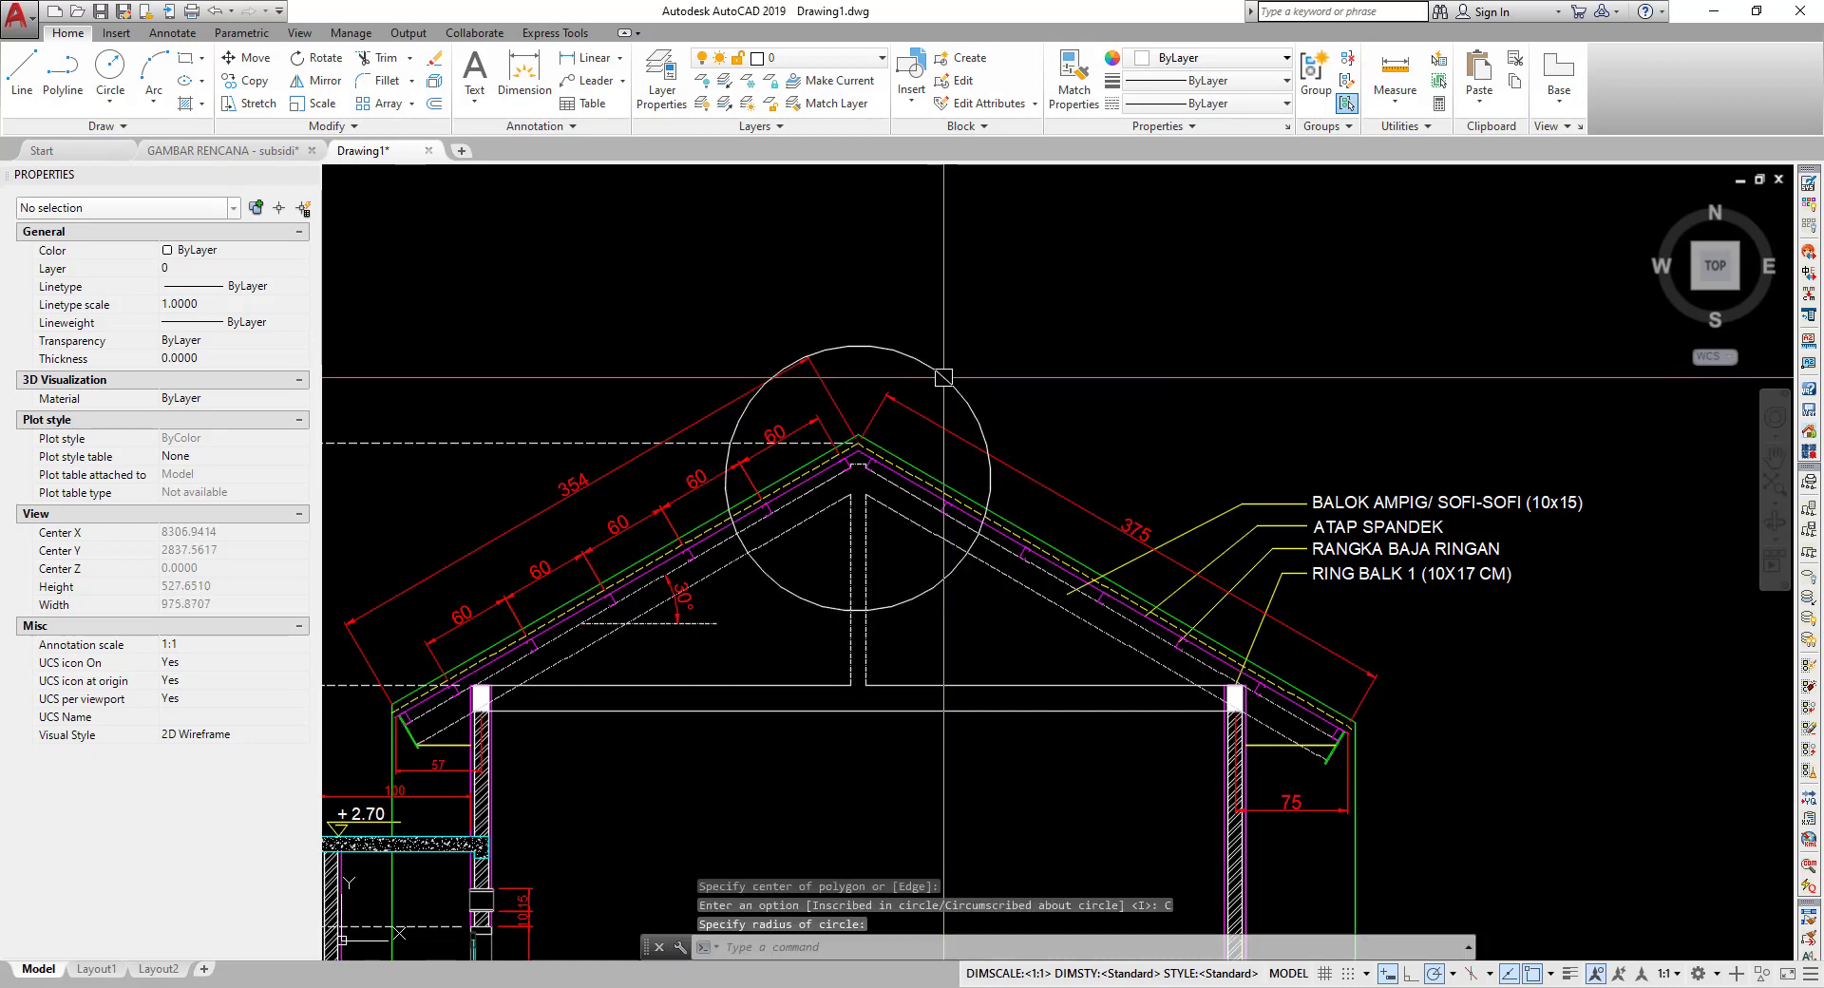
middle_click_drag(974, 404, 1043, 364)
left_click(1044, 362)
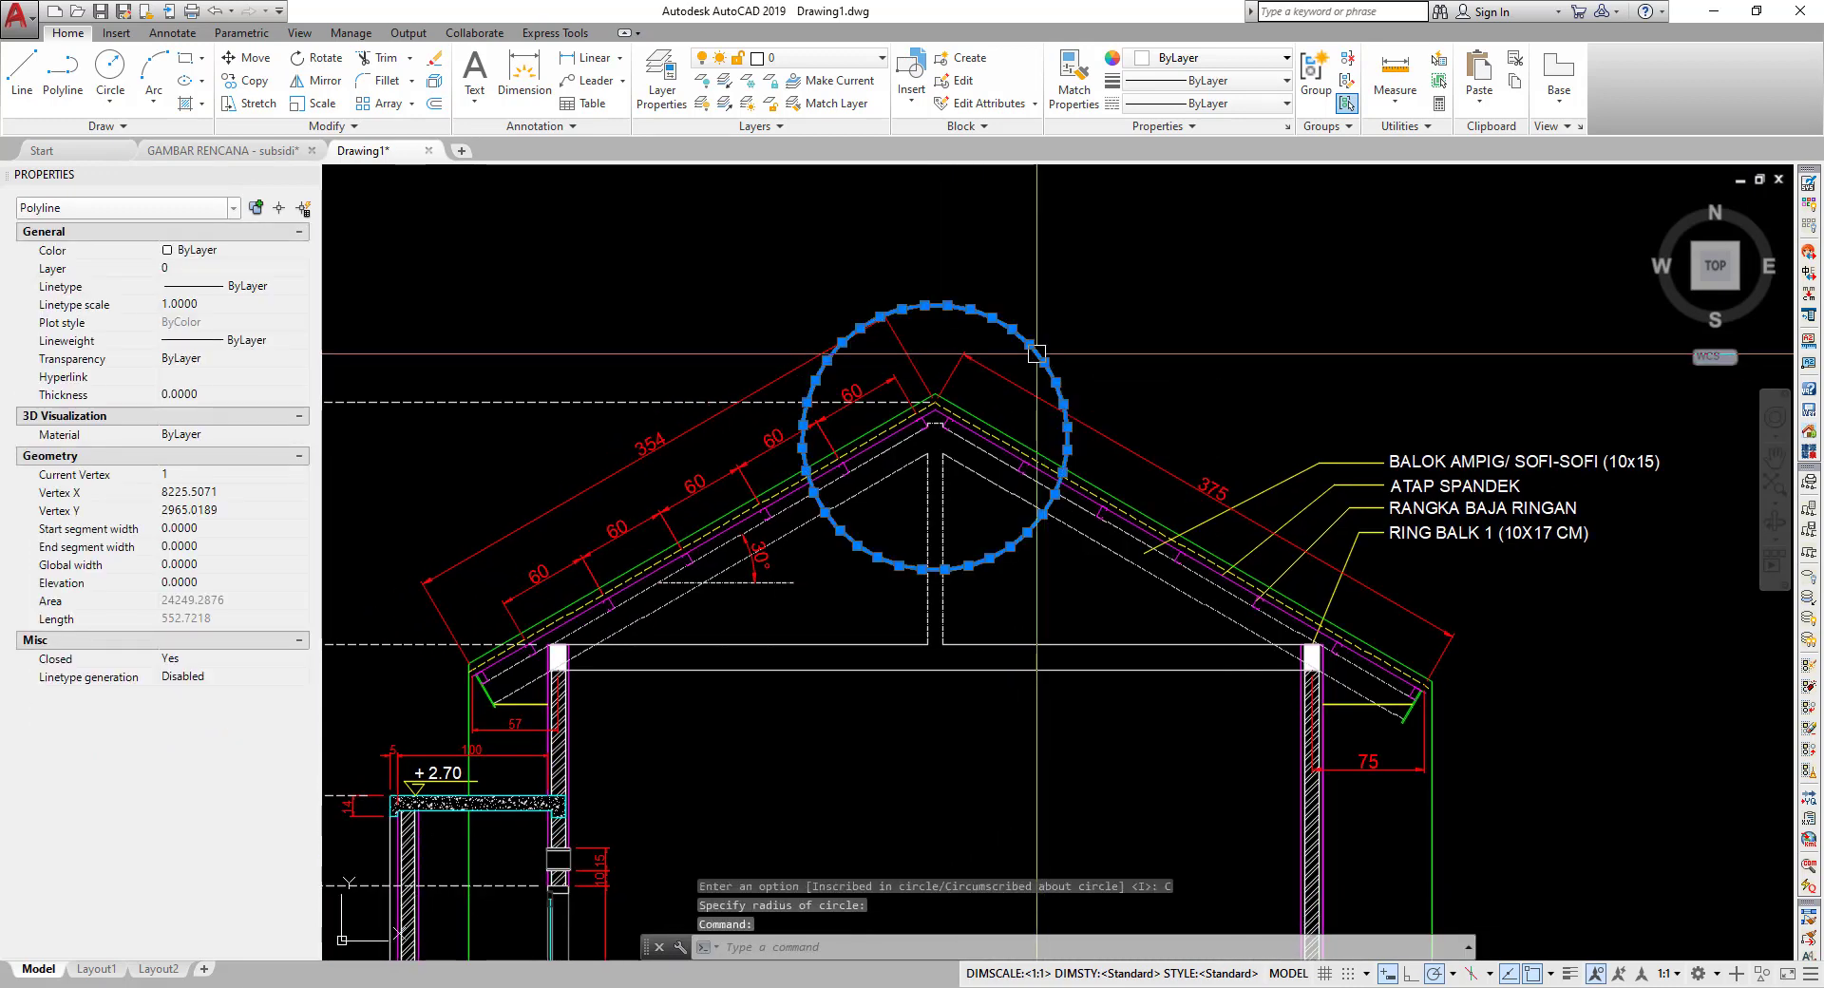
- Start XCLIP and select the elevation block to clip
key("Escape")
type("XC")
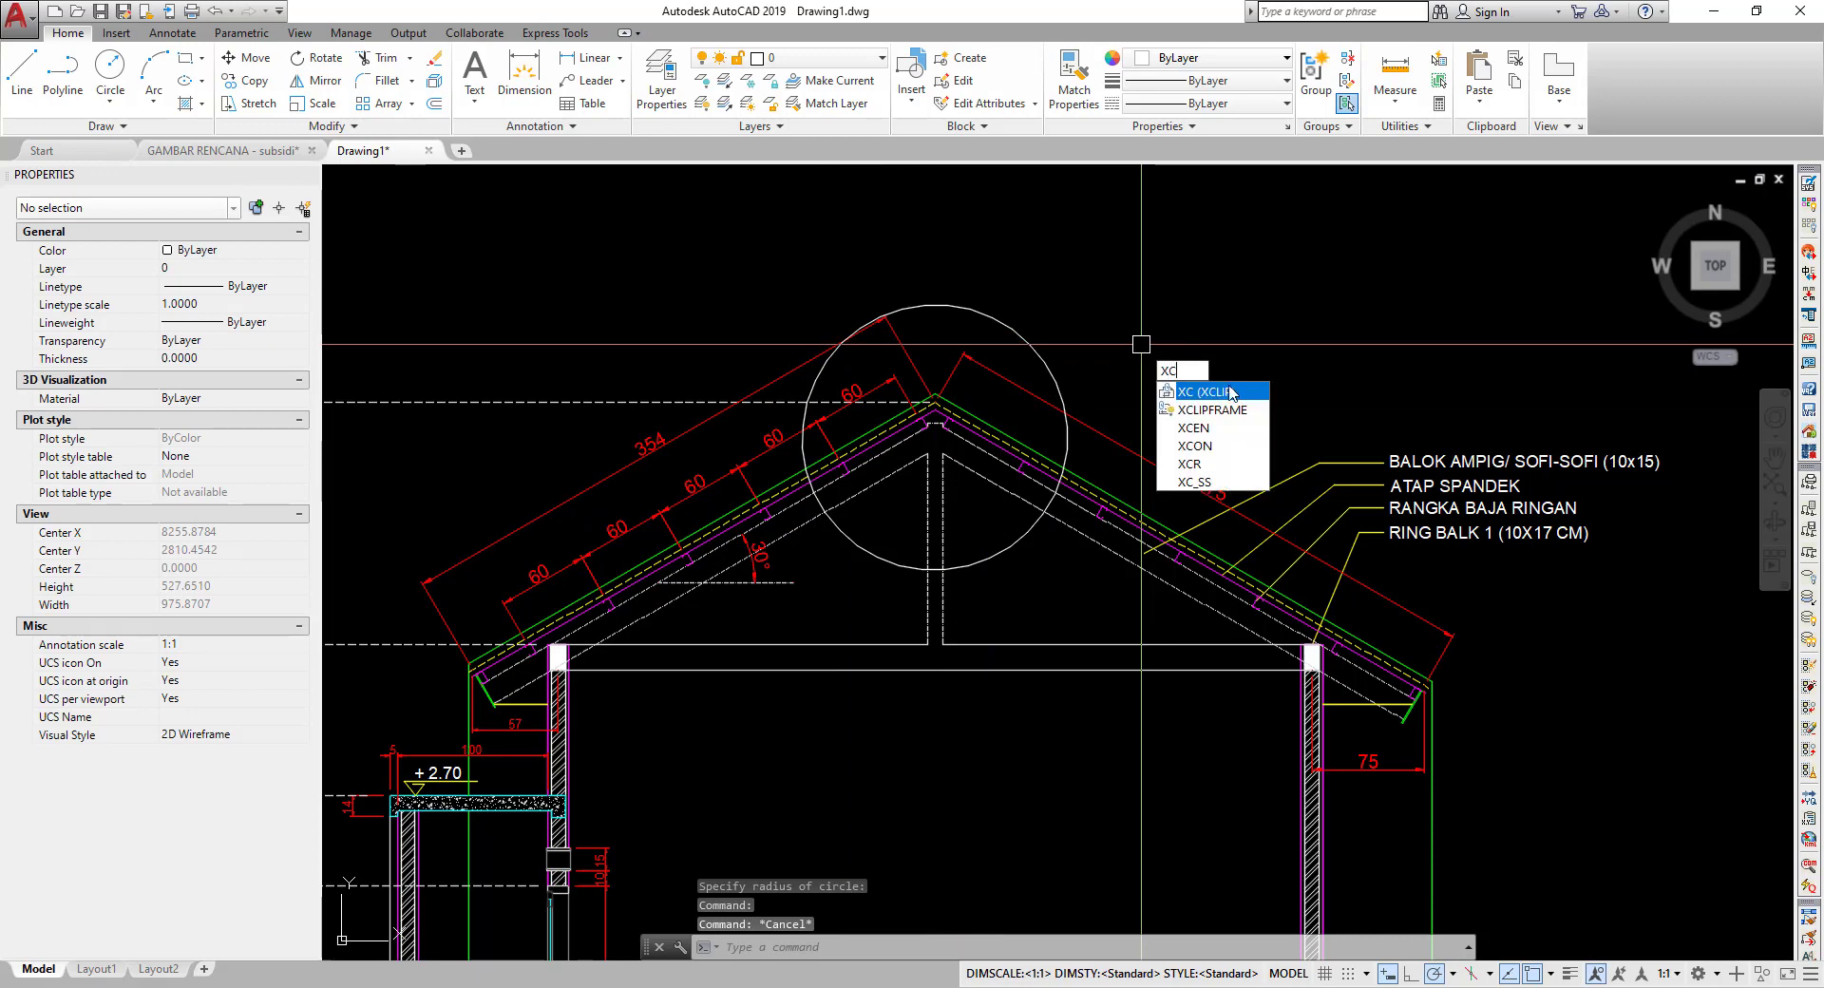
left_click(1226, 393)
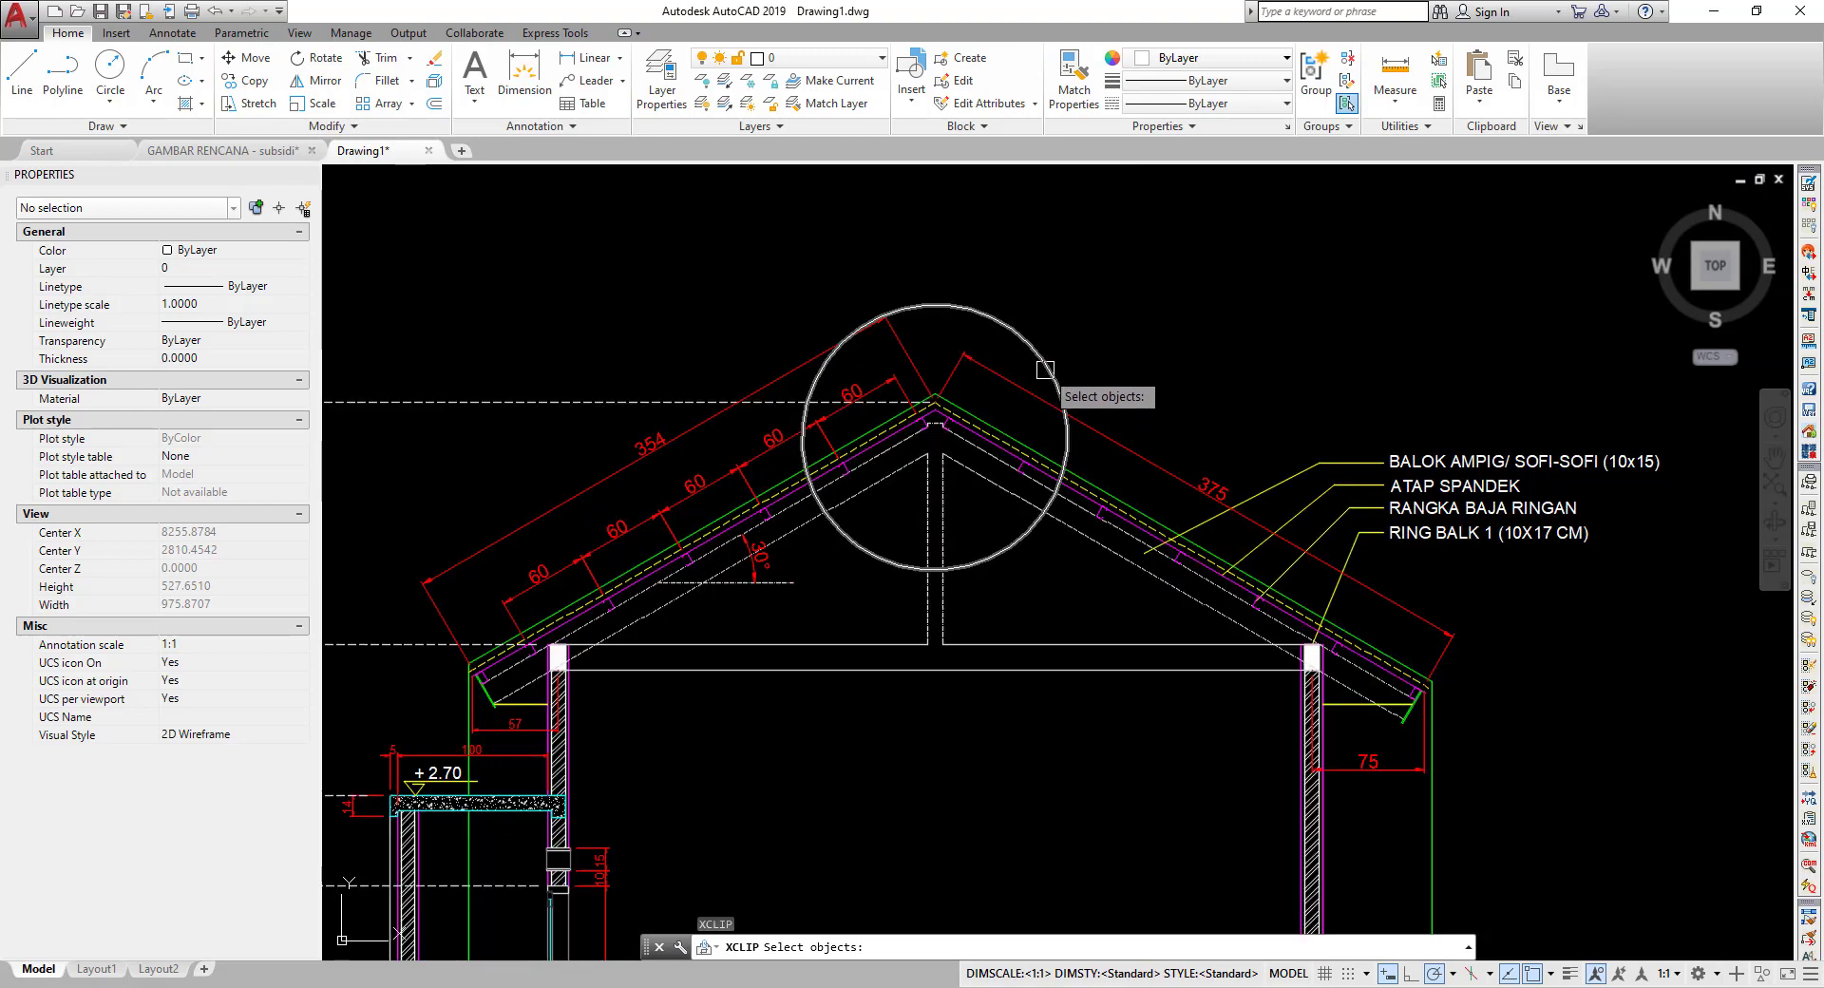
middle_click_drag(1259, 665, 1340, 575)
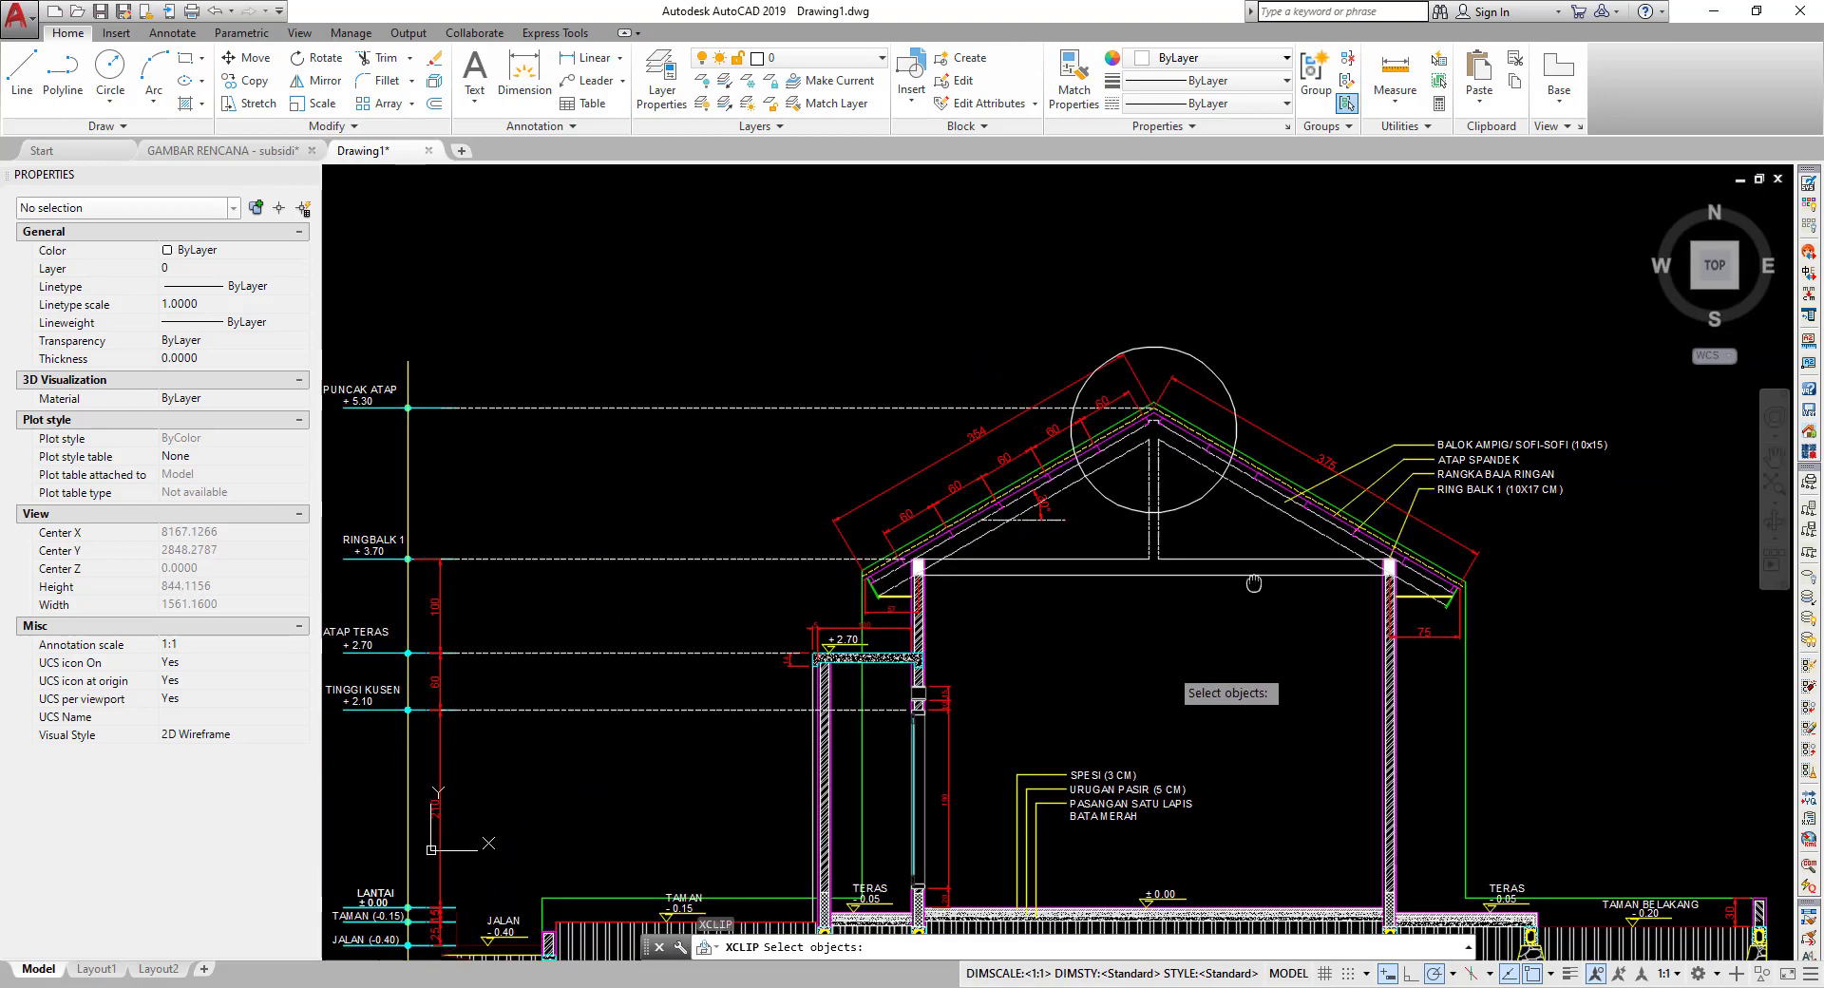
left_click(983, 567)
key("Return")
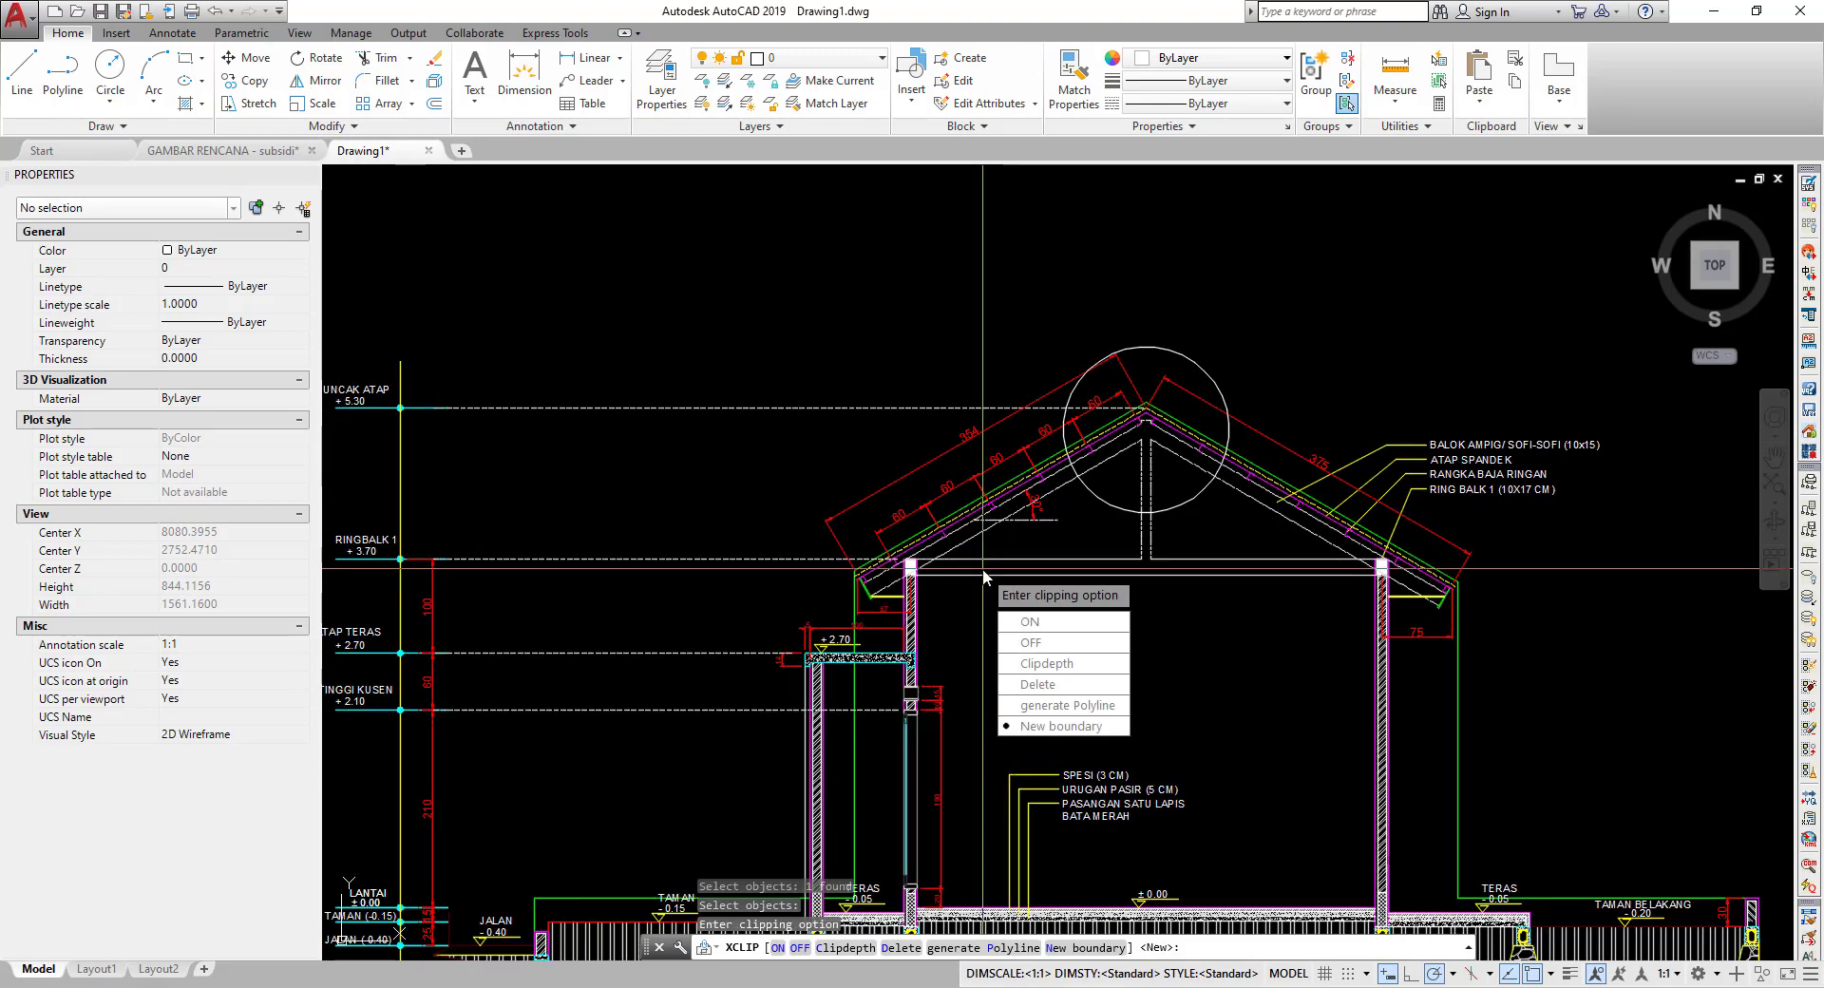
- Clip the block with a new boundary from the 36-sided polygon, leaving only the ridge detail
left_click(1052, 727)
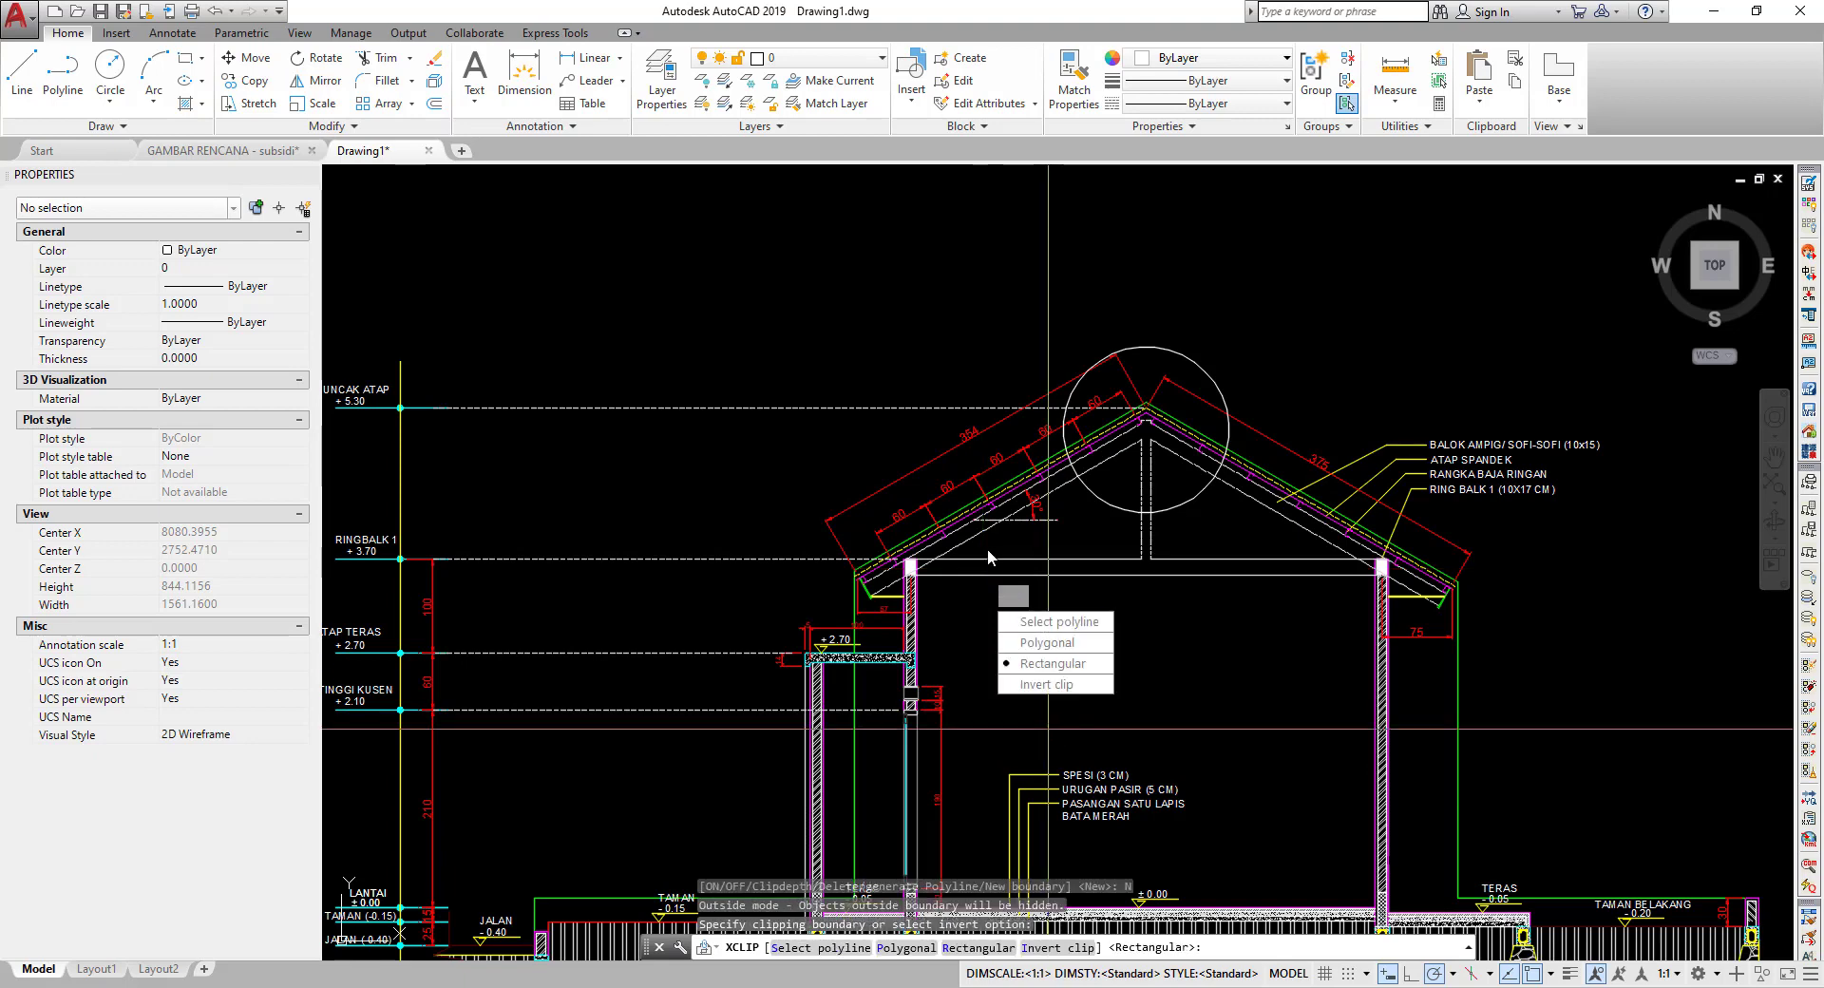
left_click(1034, 622)
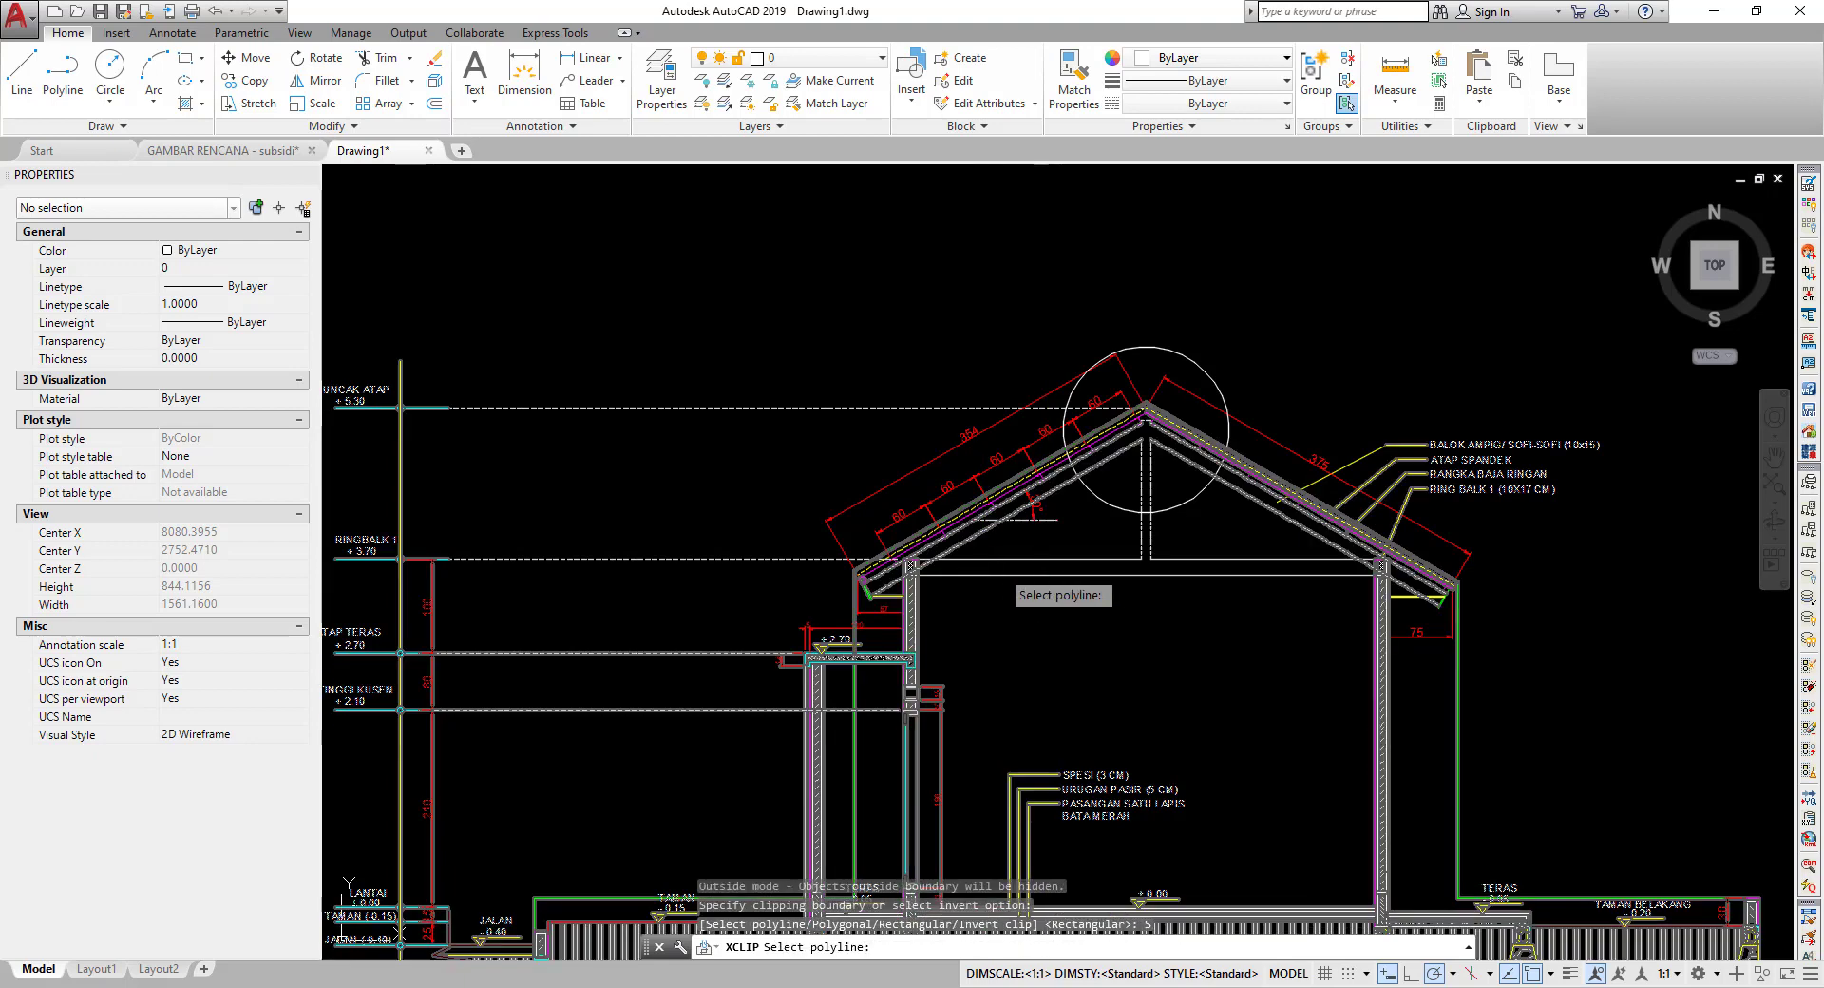
left_click(1169, 344)
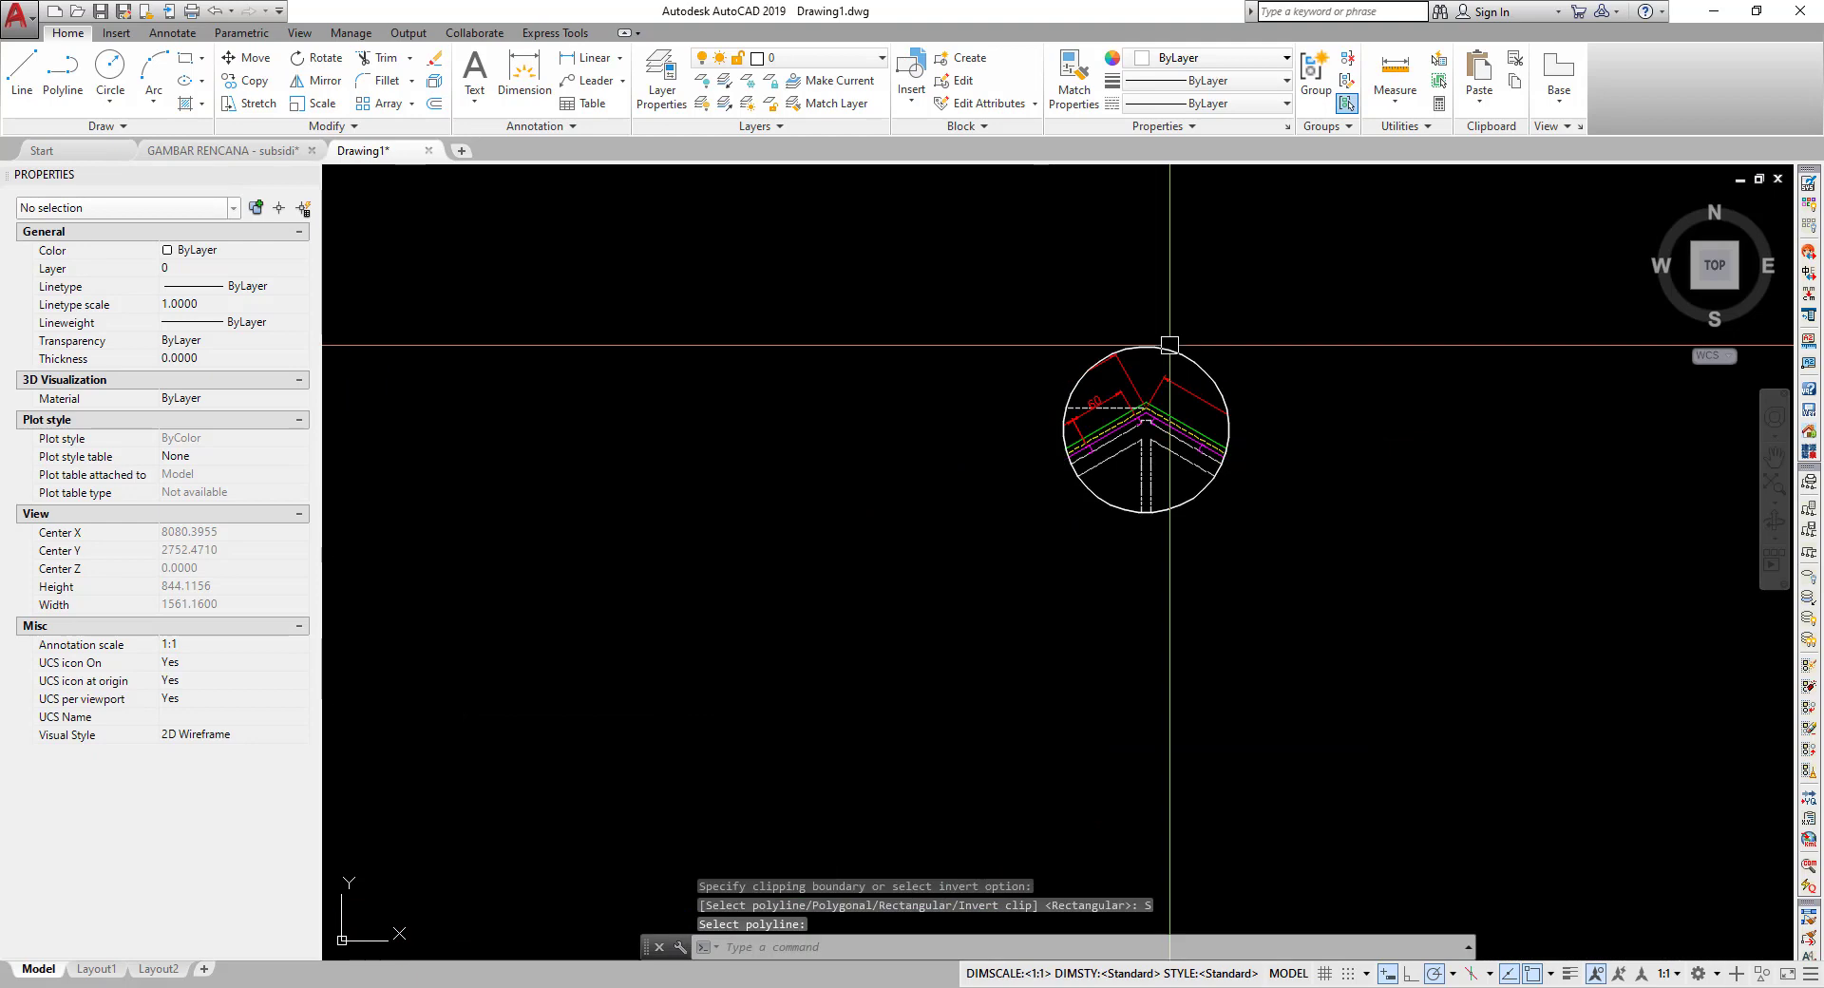
scroll(1171, 390, "up", 5)
middle_click_drag(931, 494, 1023, 957)
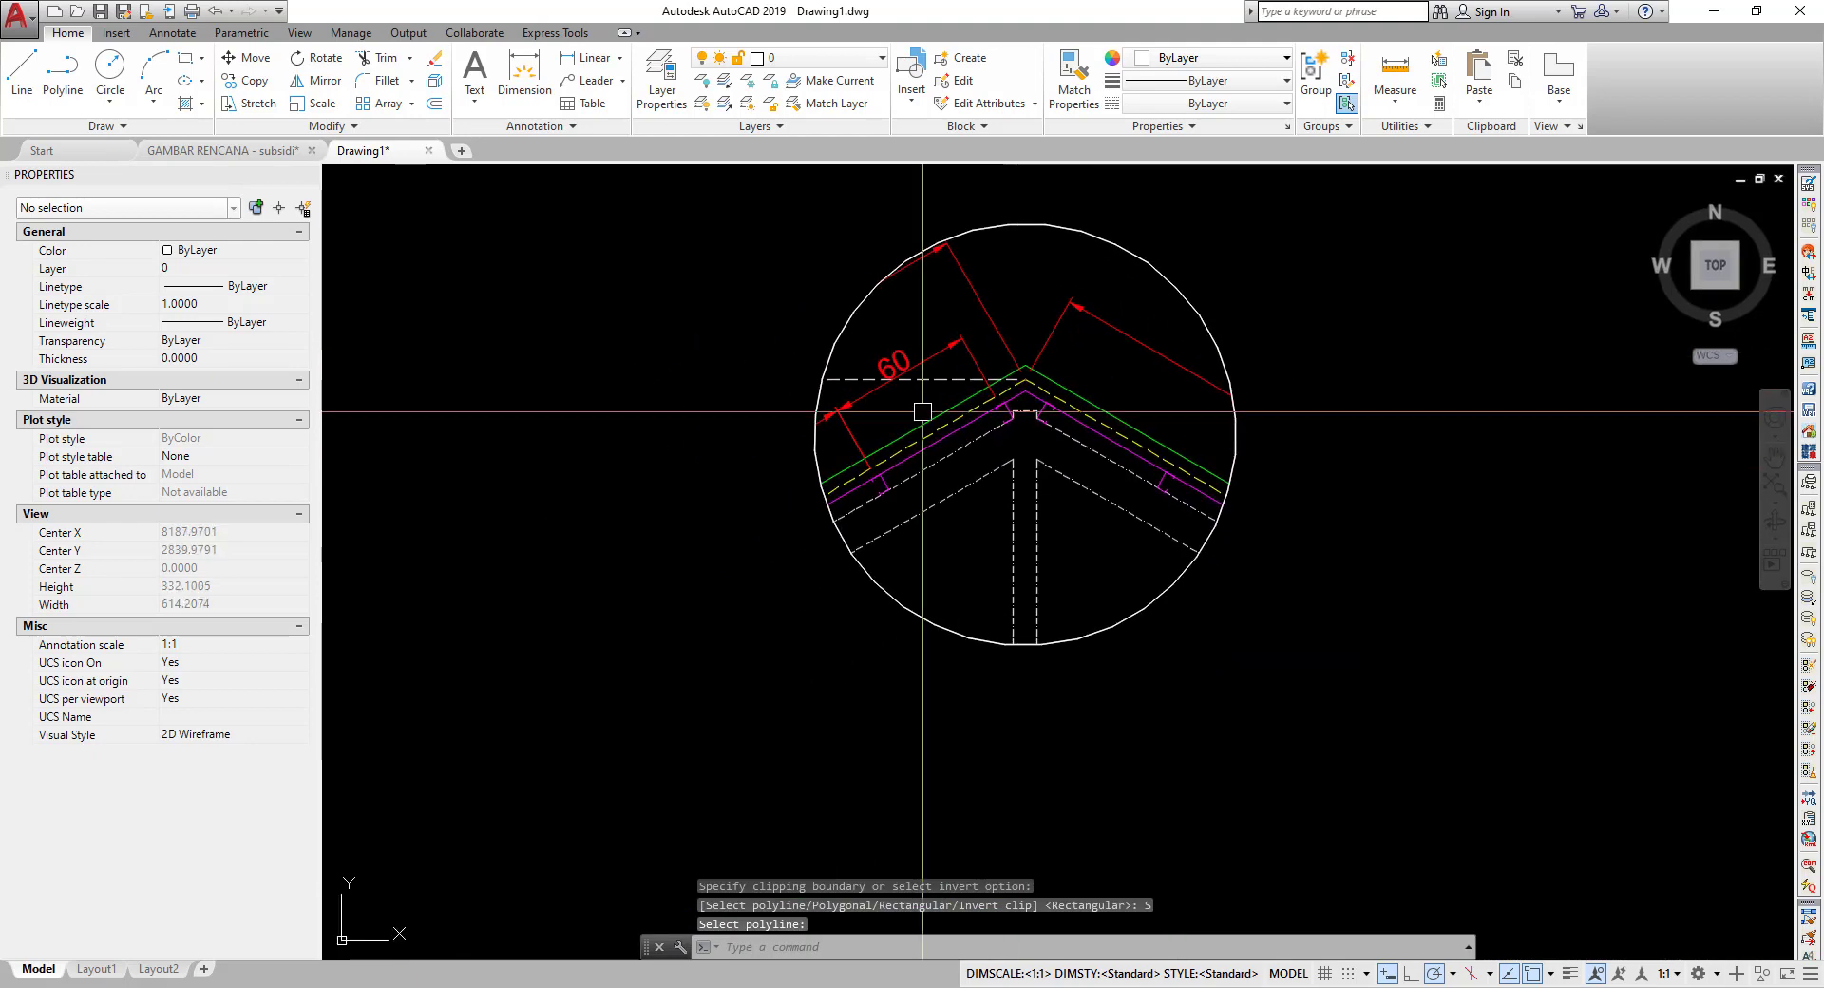
scroll(1011, 539, "down", 3)
scroll(1058, 375, "up", 1)
scroll(1075, 380, "up", 2)
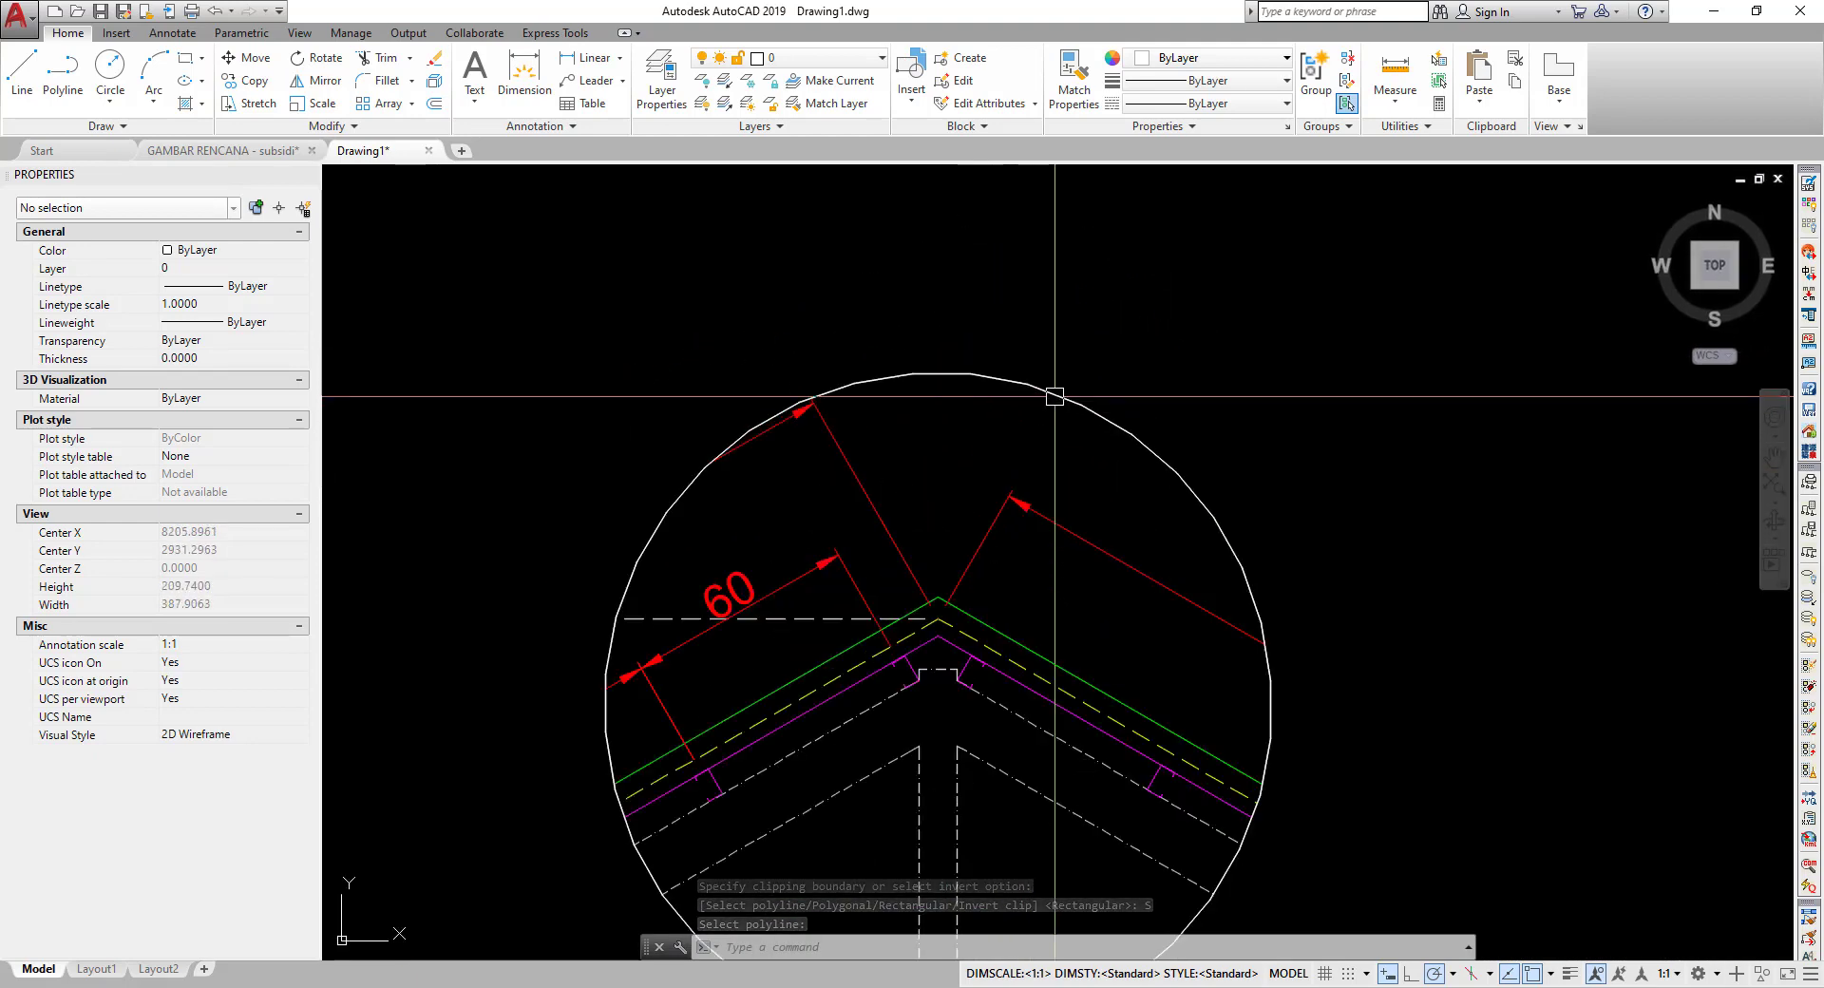
scroll(1075, 380, "up", 2)
left_click(1075, 380)
- Make the circular clip boundary blue with the BORDER2 linetype
left_click(1241, 65)
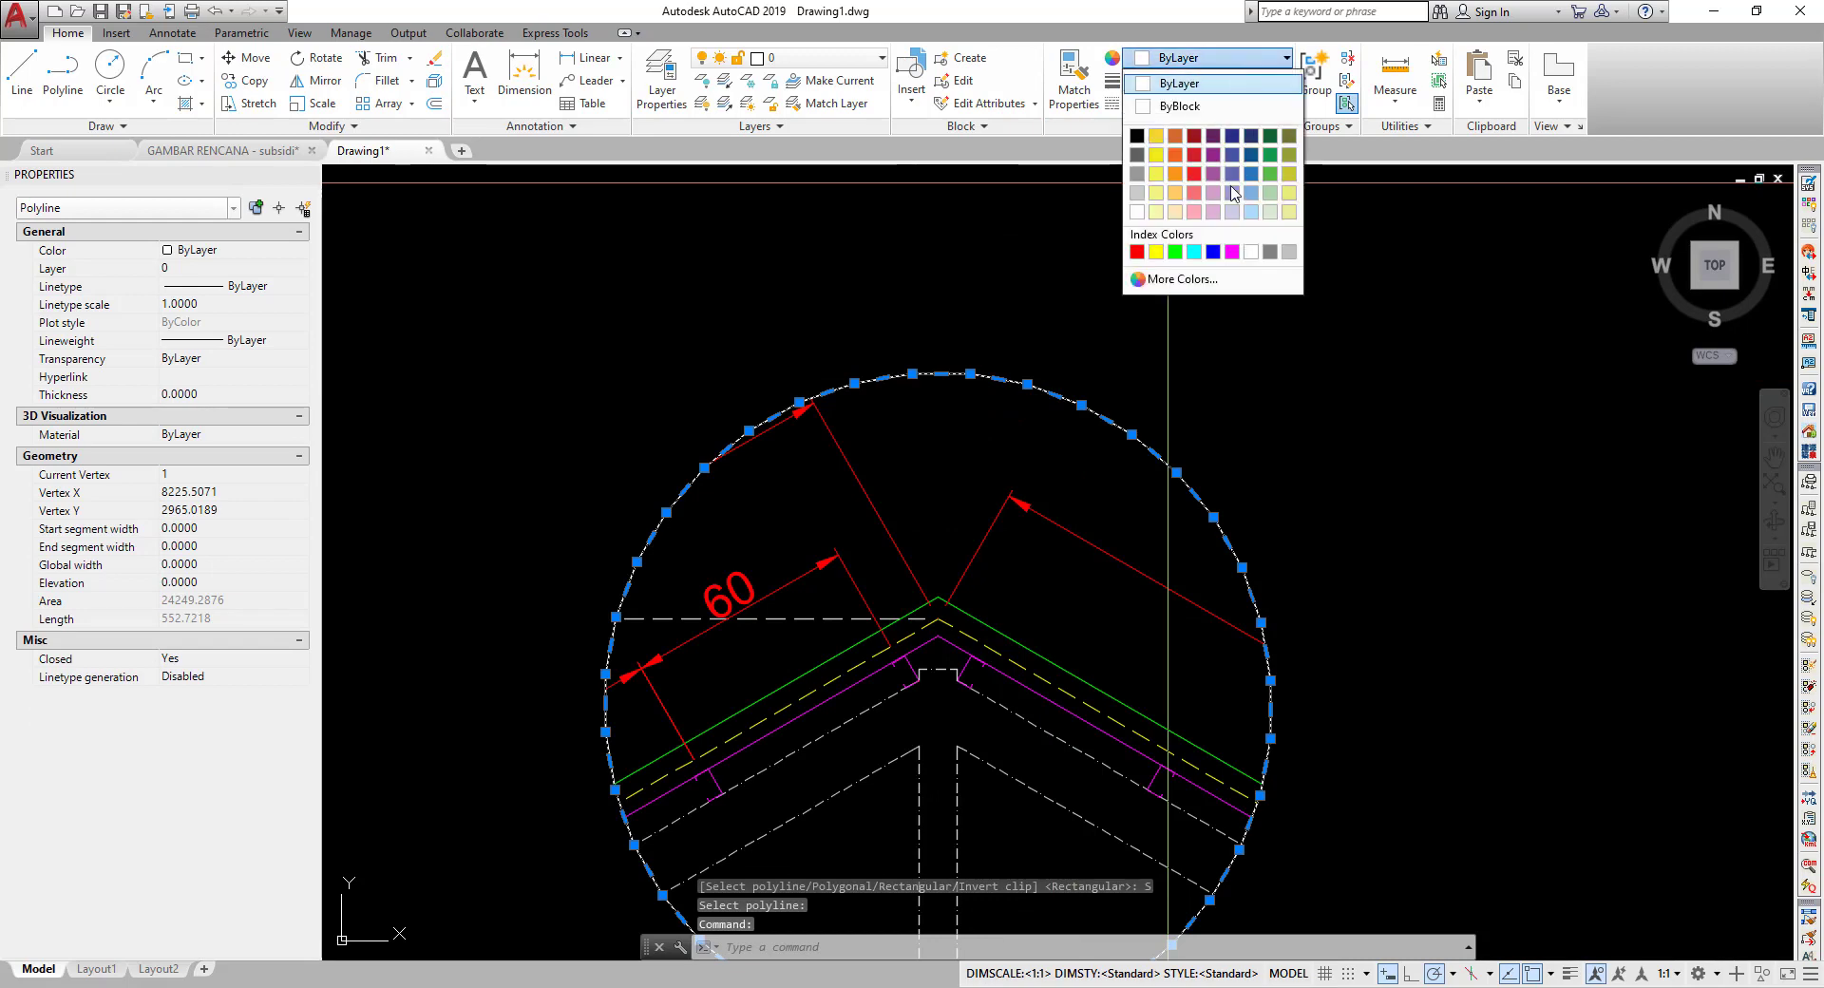
left_click(1213, 252)
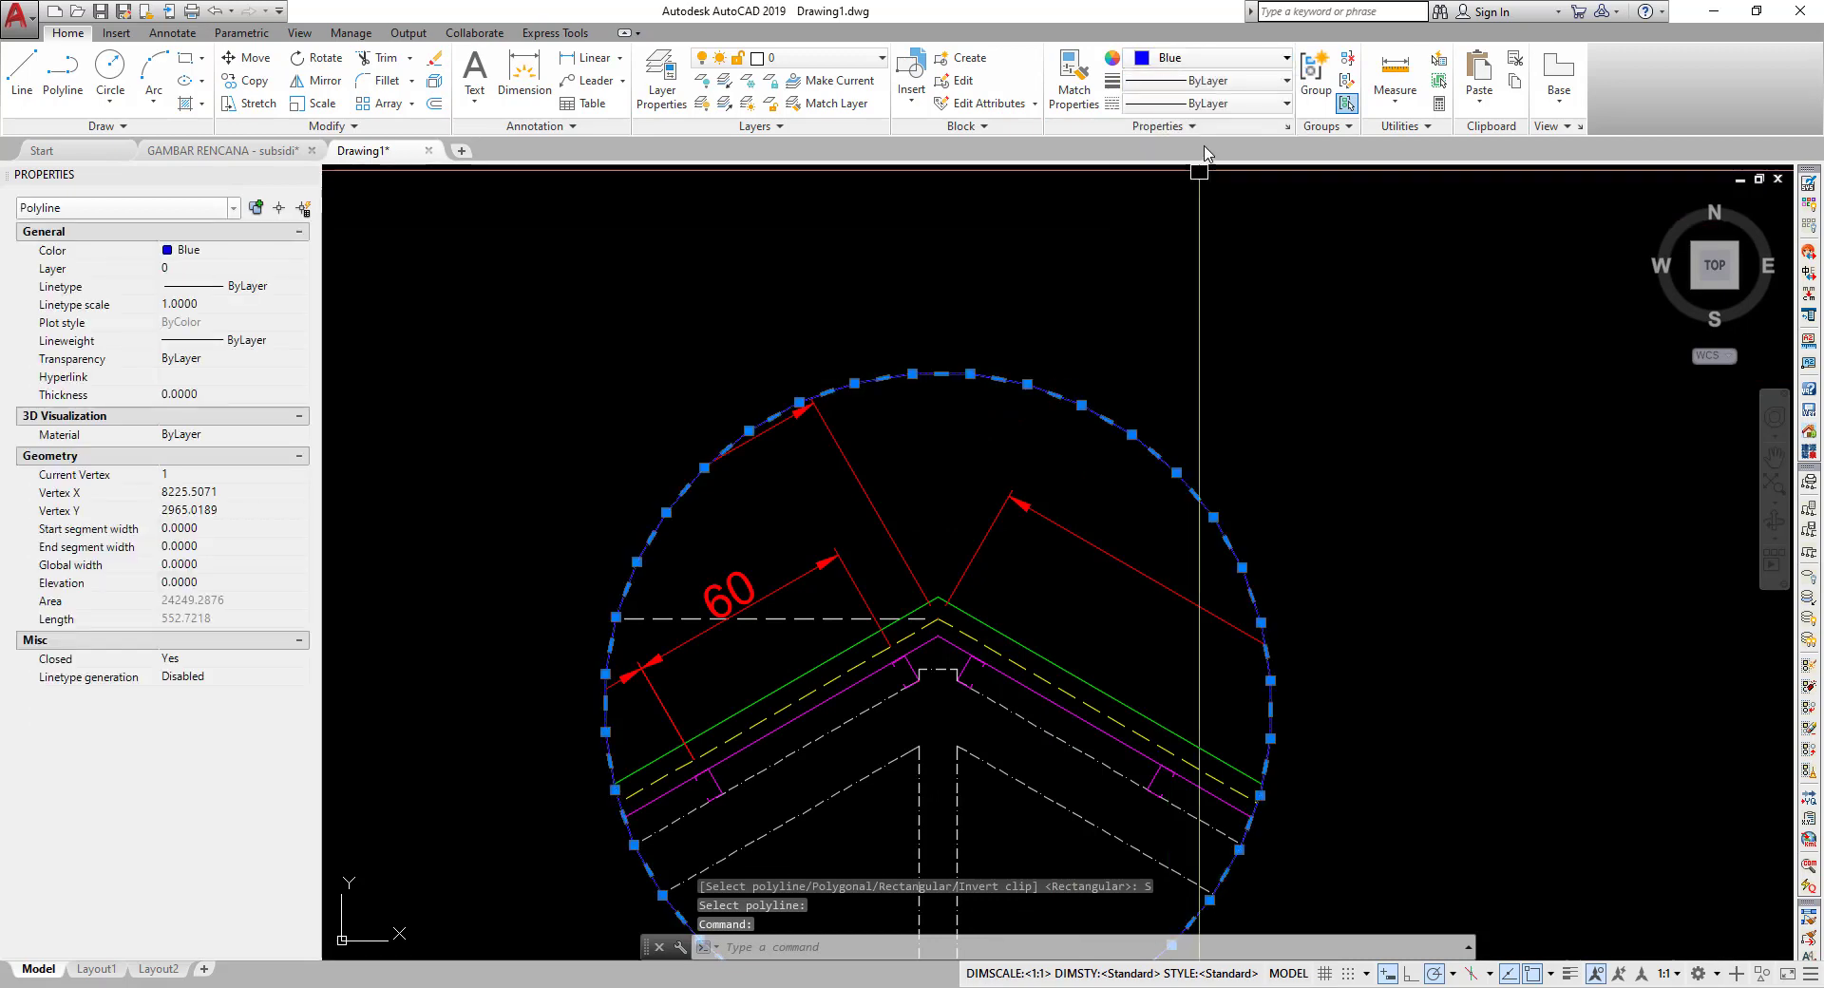
left_click(1234, 84)
left_click(1235, 95)
left_click(1225, 103)
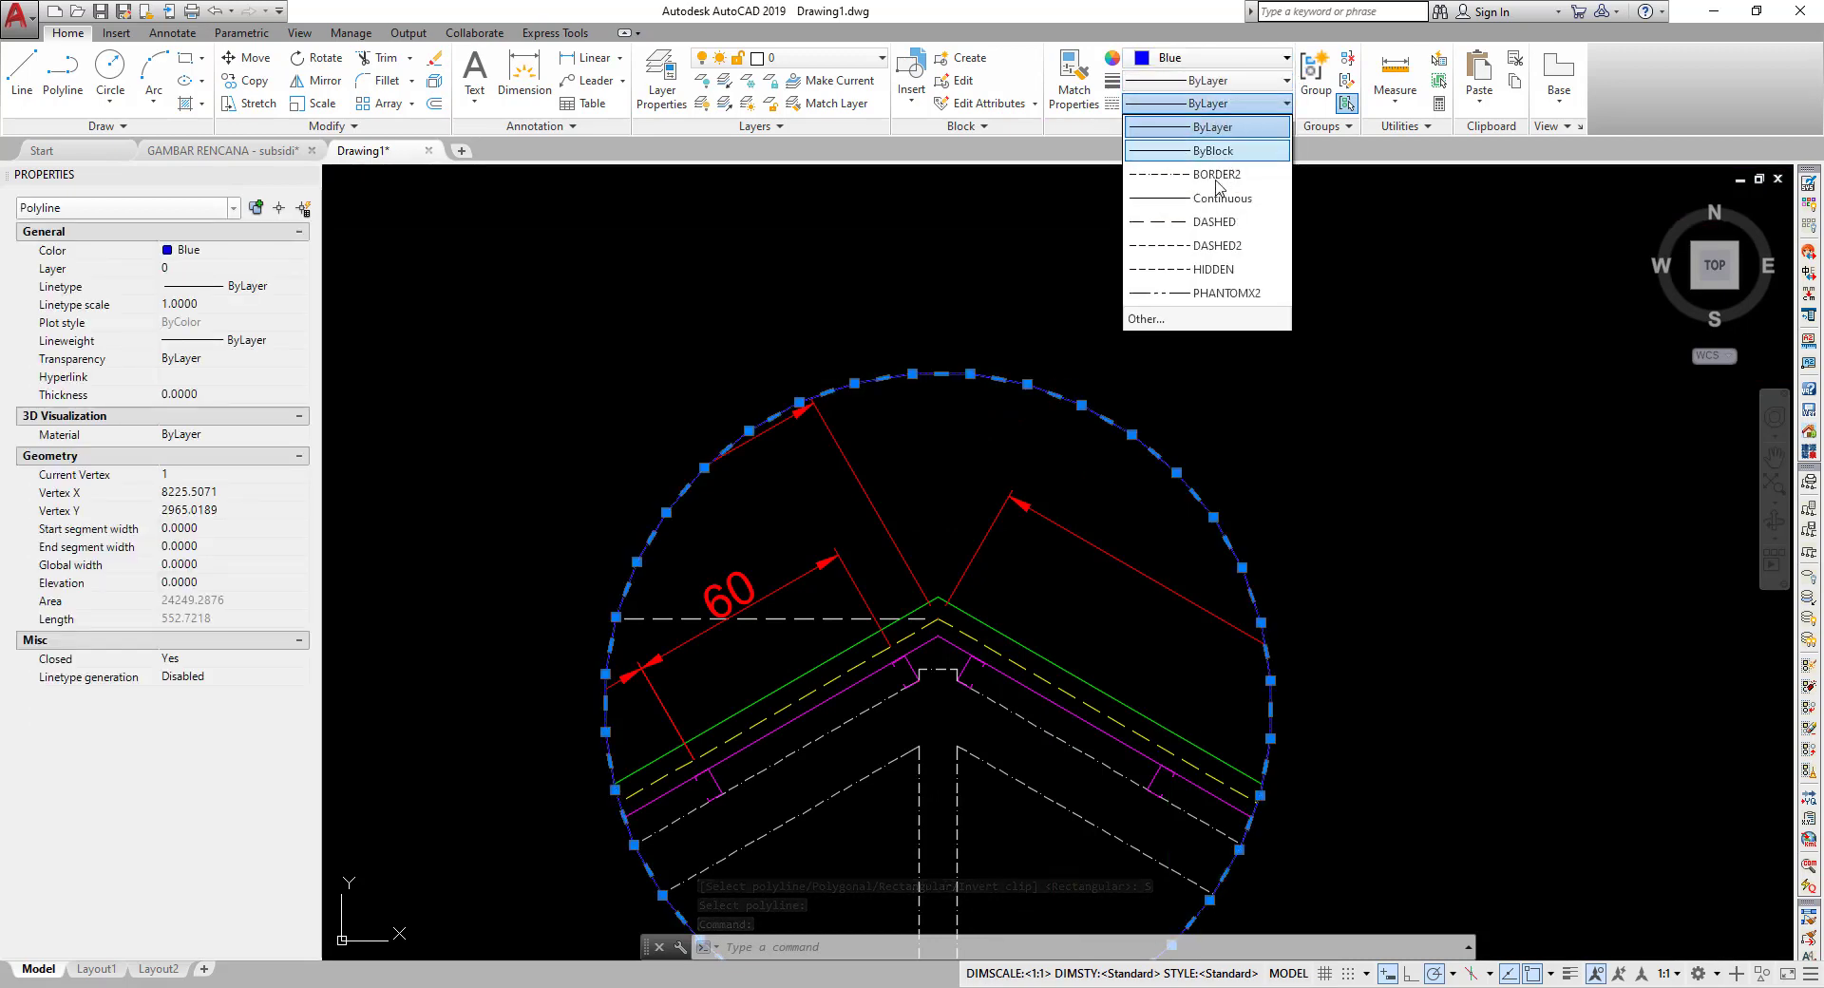
left_click(1187, 175)
- Erase the separate blue boundary polyline around the ridge detail
key("Escape")
scroll(1042, 366, "up", 5)
scroll(965, 292, "up", 5)
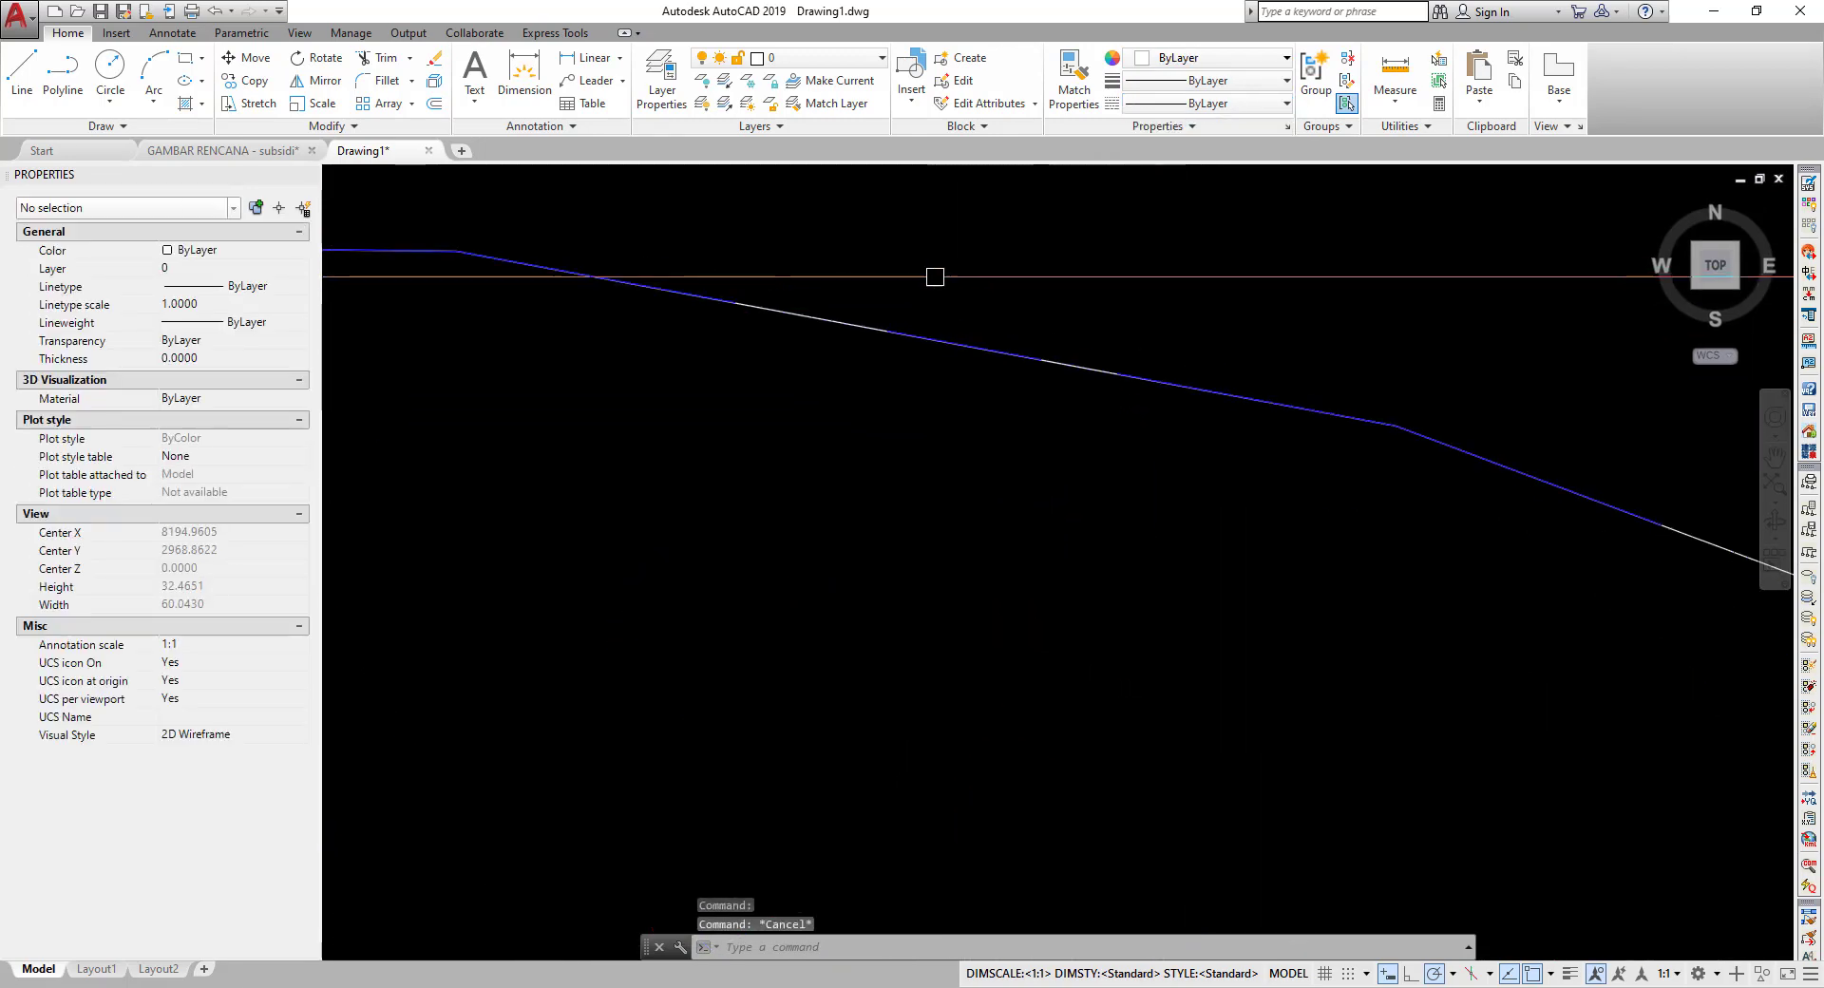
scroll(935, 276, "down", 5)
scroll(935, 277, "down", 5)
mouse_move(935, 277)
middle_mouse_down()
mouse_move(977, 374)
mouse_move(907, 381)
mouse_move(912, 532)
middle_mouse_up()
scroll(978, 375, "up", 2)
scroll(830, 428, "up", 3)
scroll(751, 245, "up", 3)
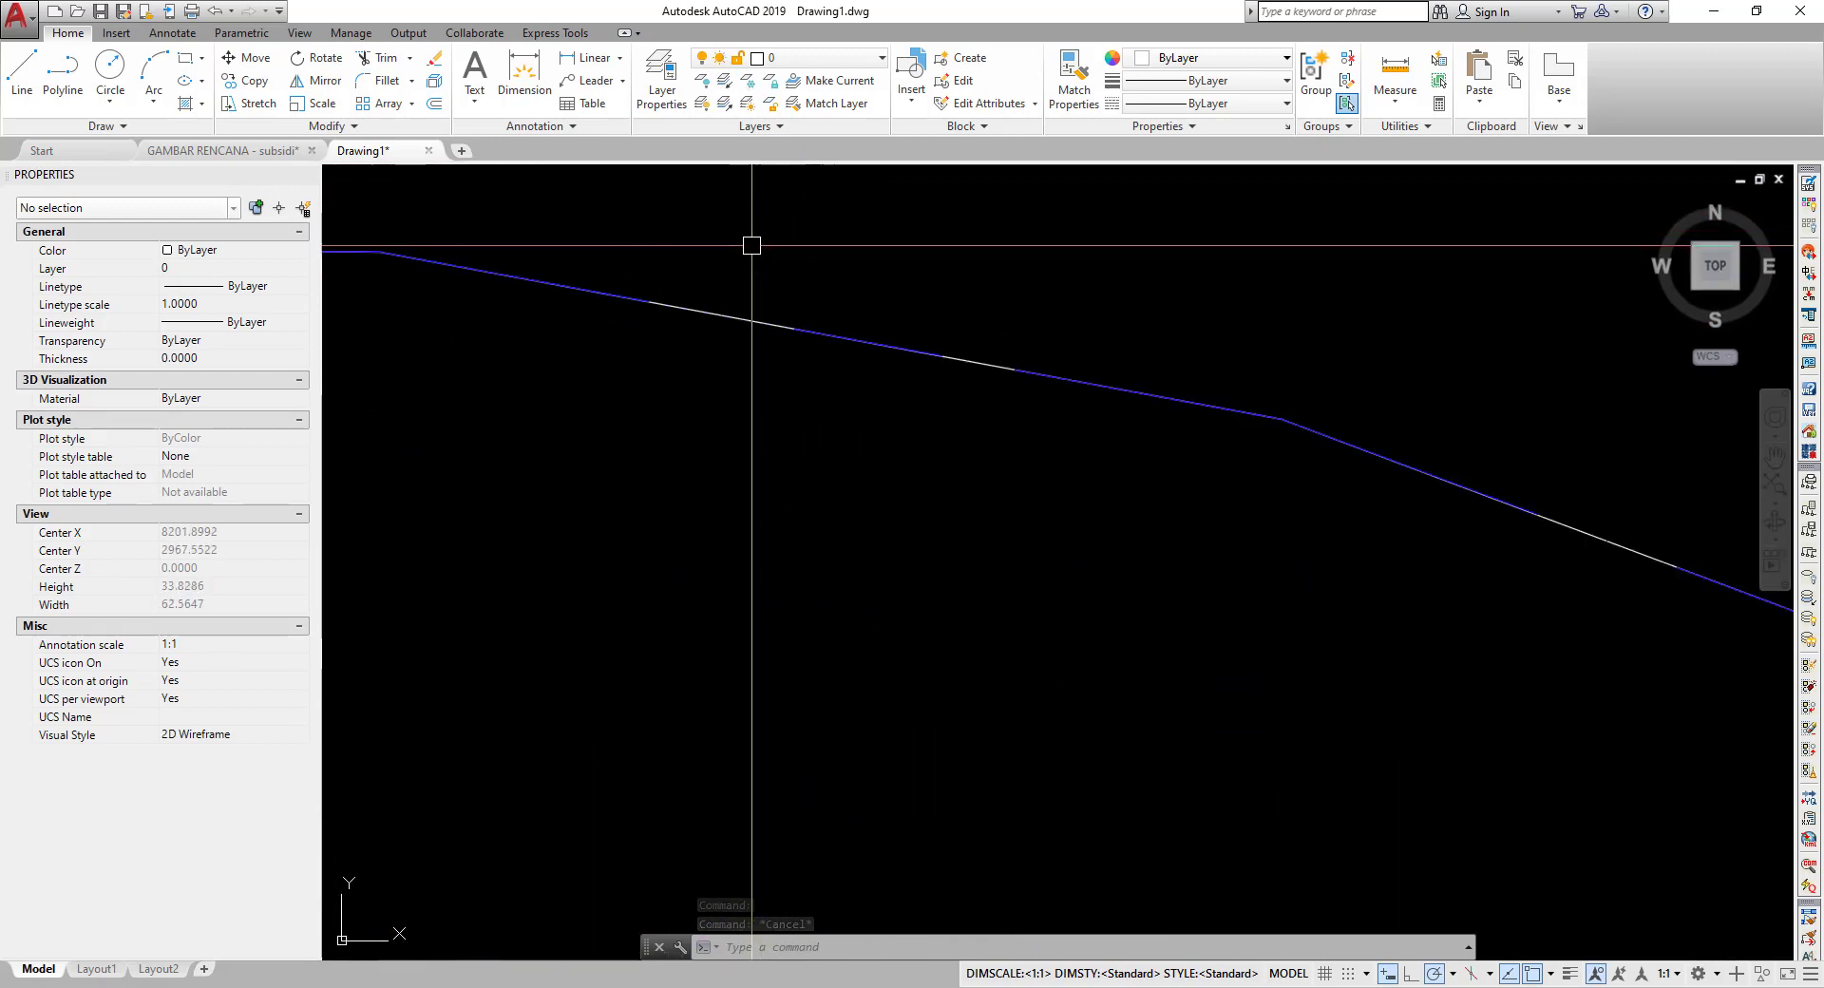
left_click(723, 318)
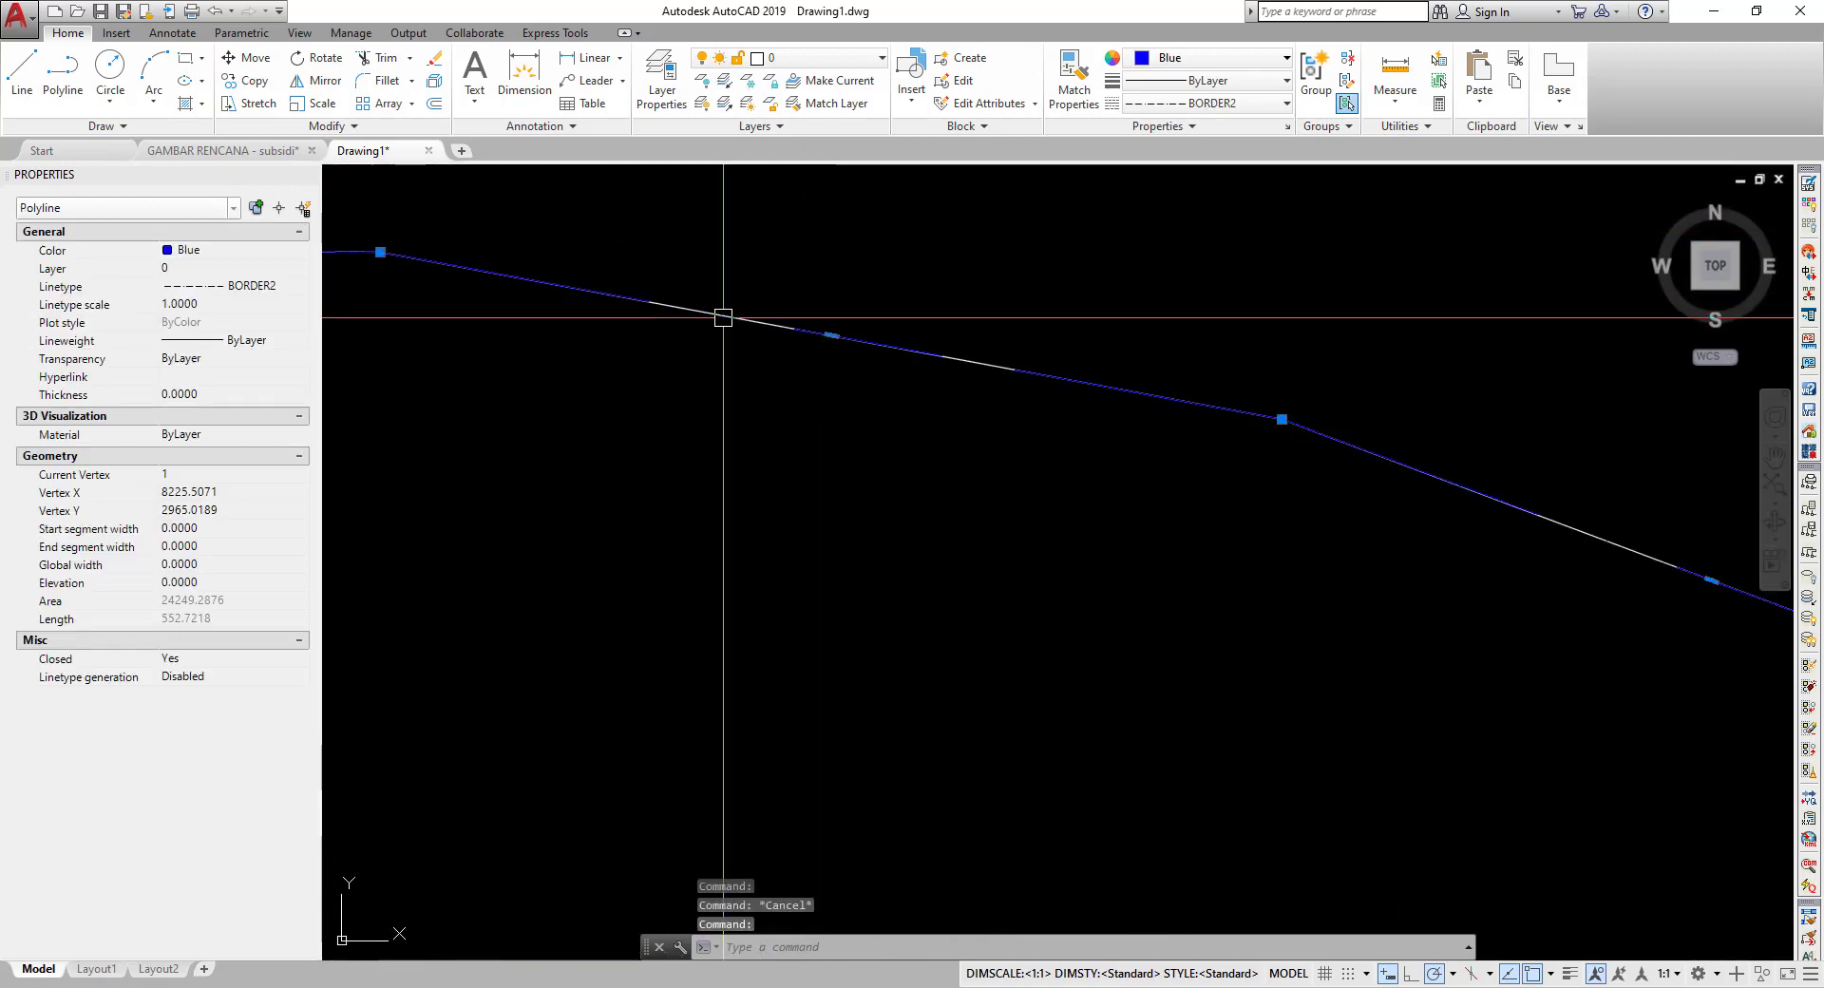
type("E")
key("Return")
- Give the roof-ridge detail block the BORDER2 linetype
left_click(723, 318)
scroll(722, 318, "down", 6)
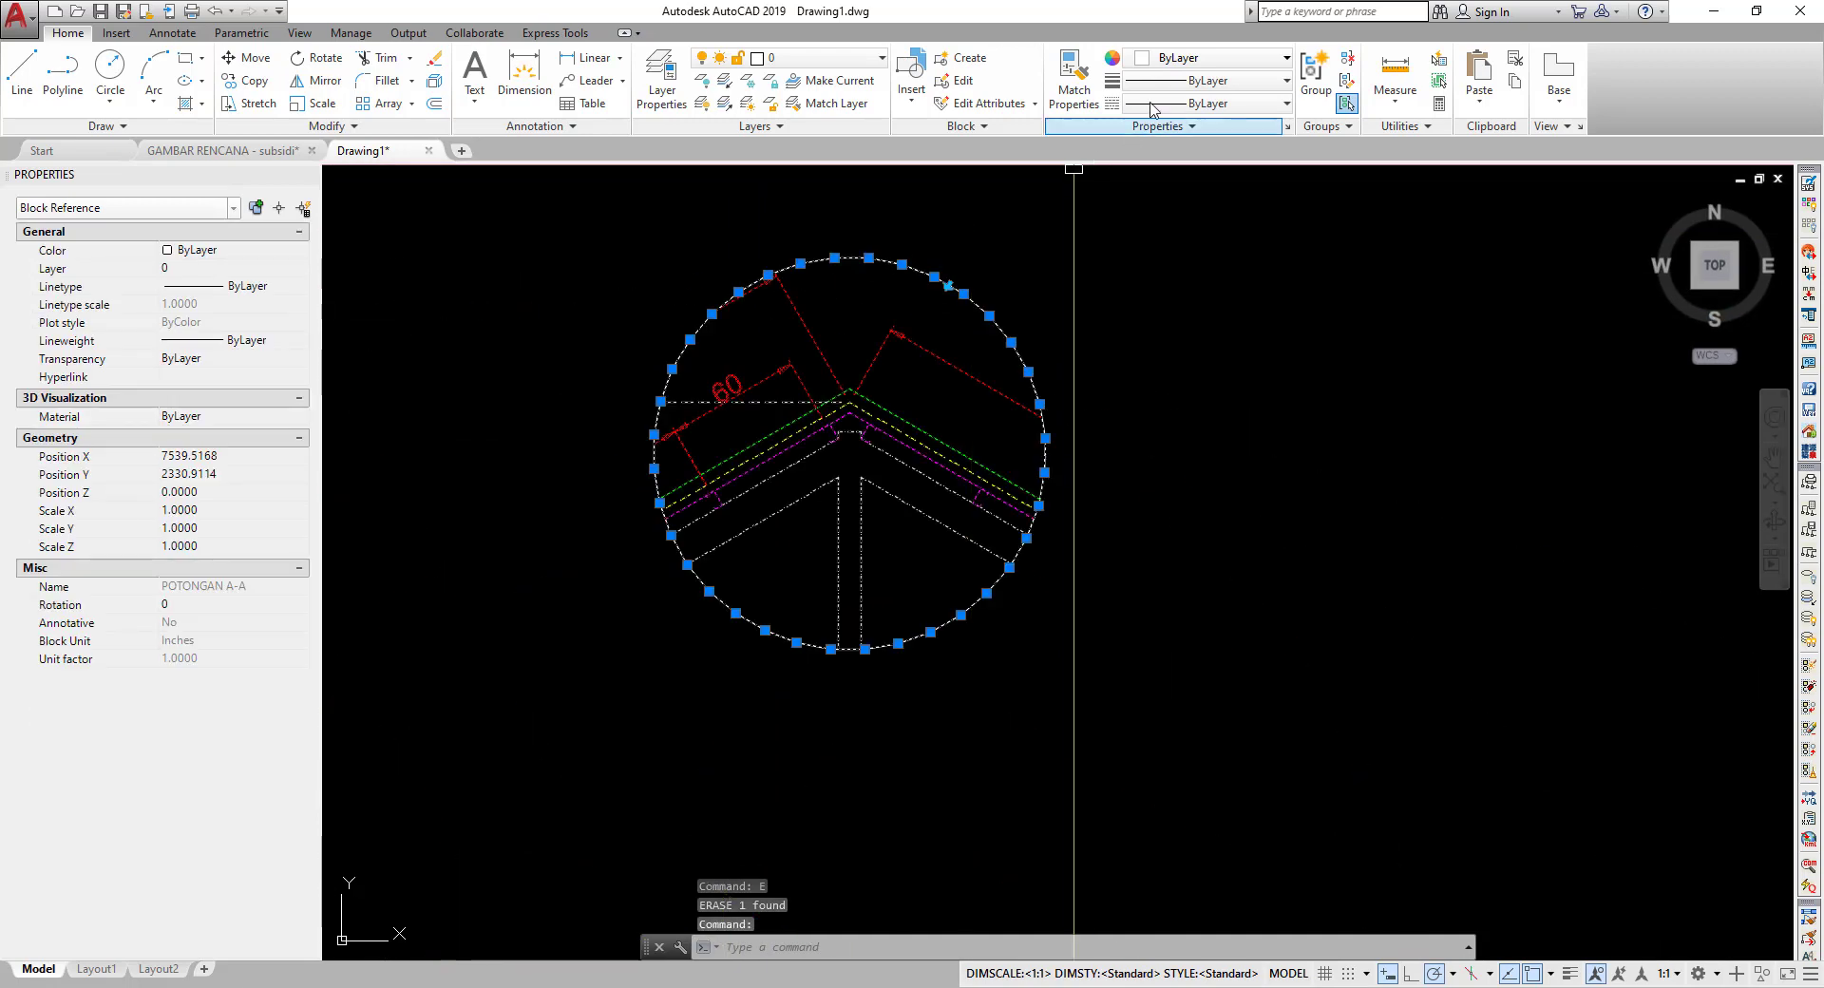
left_click(1195, 104)
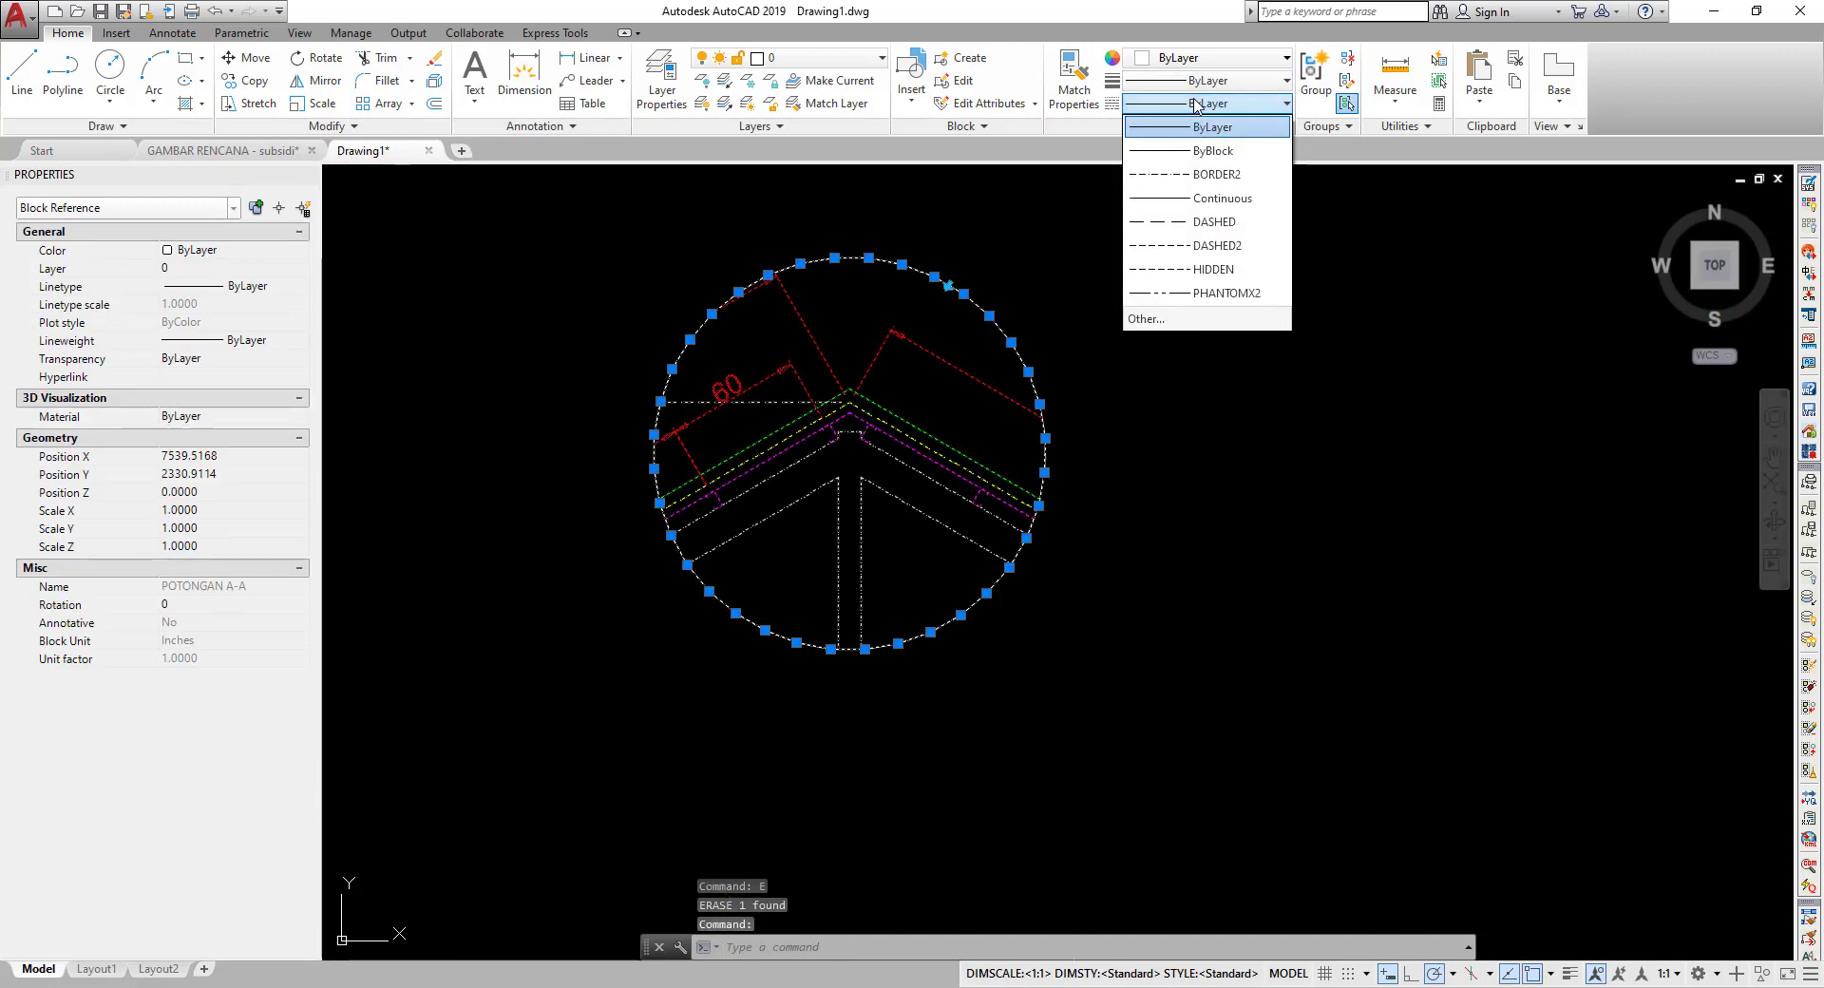
left_click(1189, 175)
left_click(1214, 61)
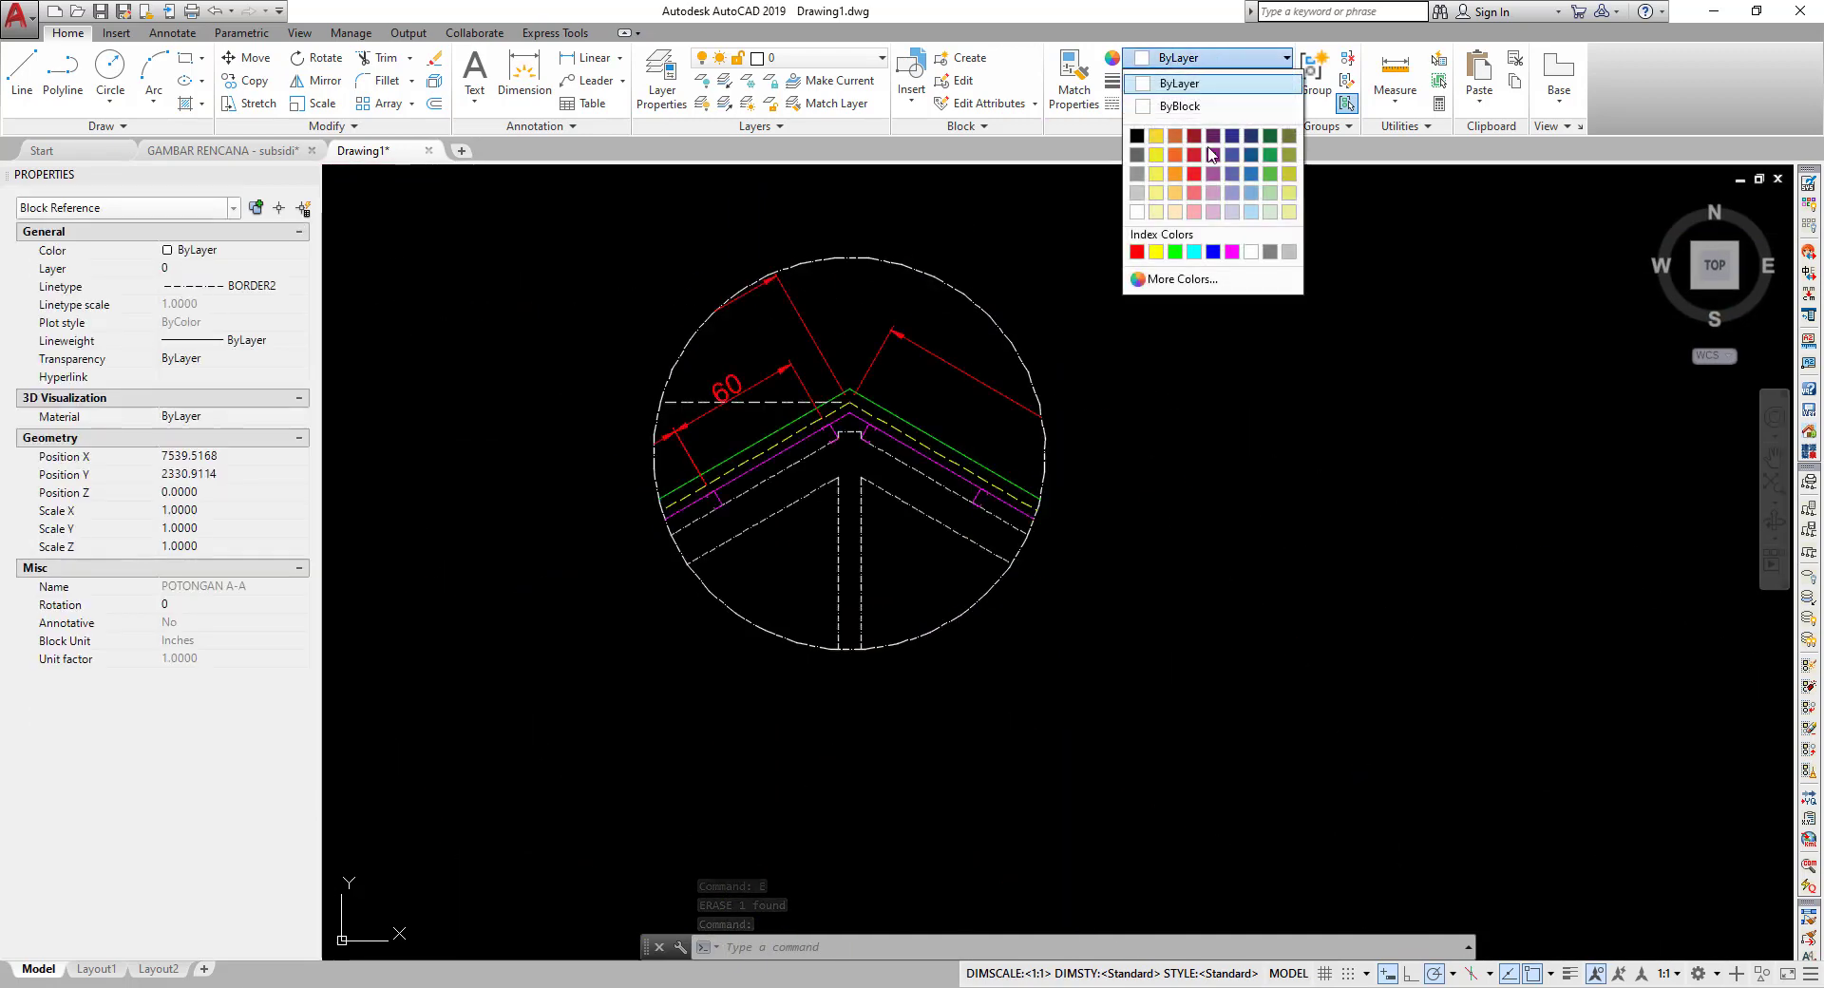
key("Escape")
- Begin moving the ridge detail toward the WC and foundation details
scroll(831, 385, "down", 2)
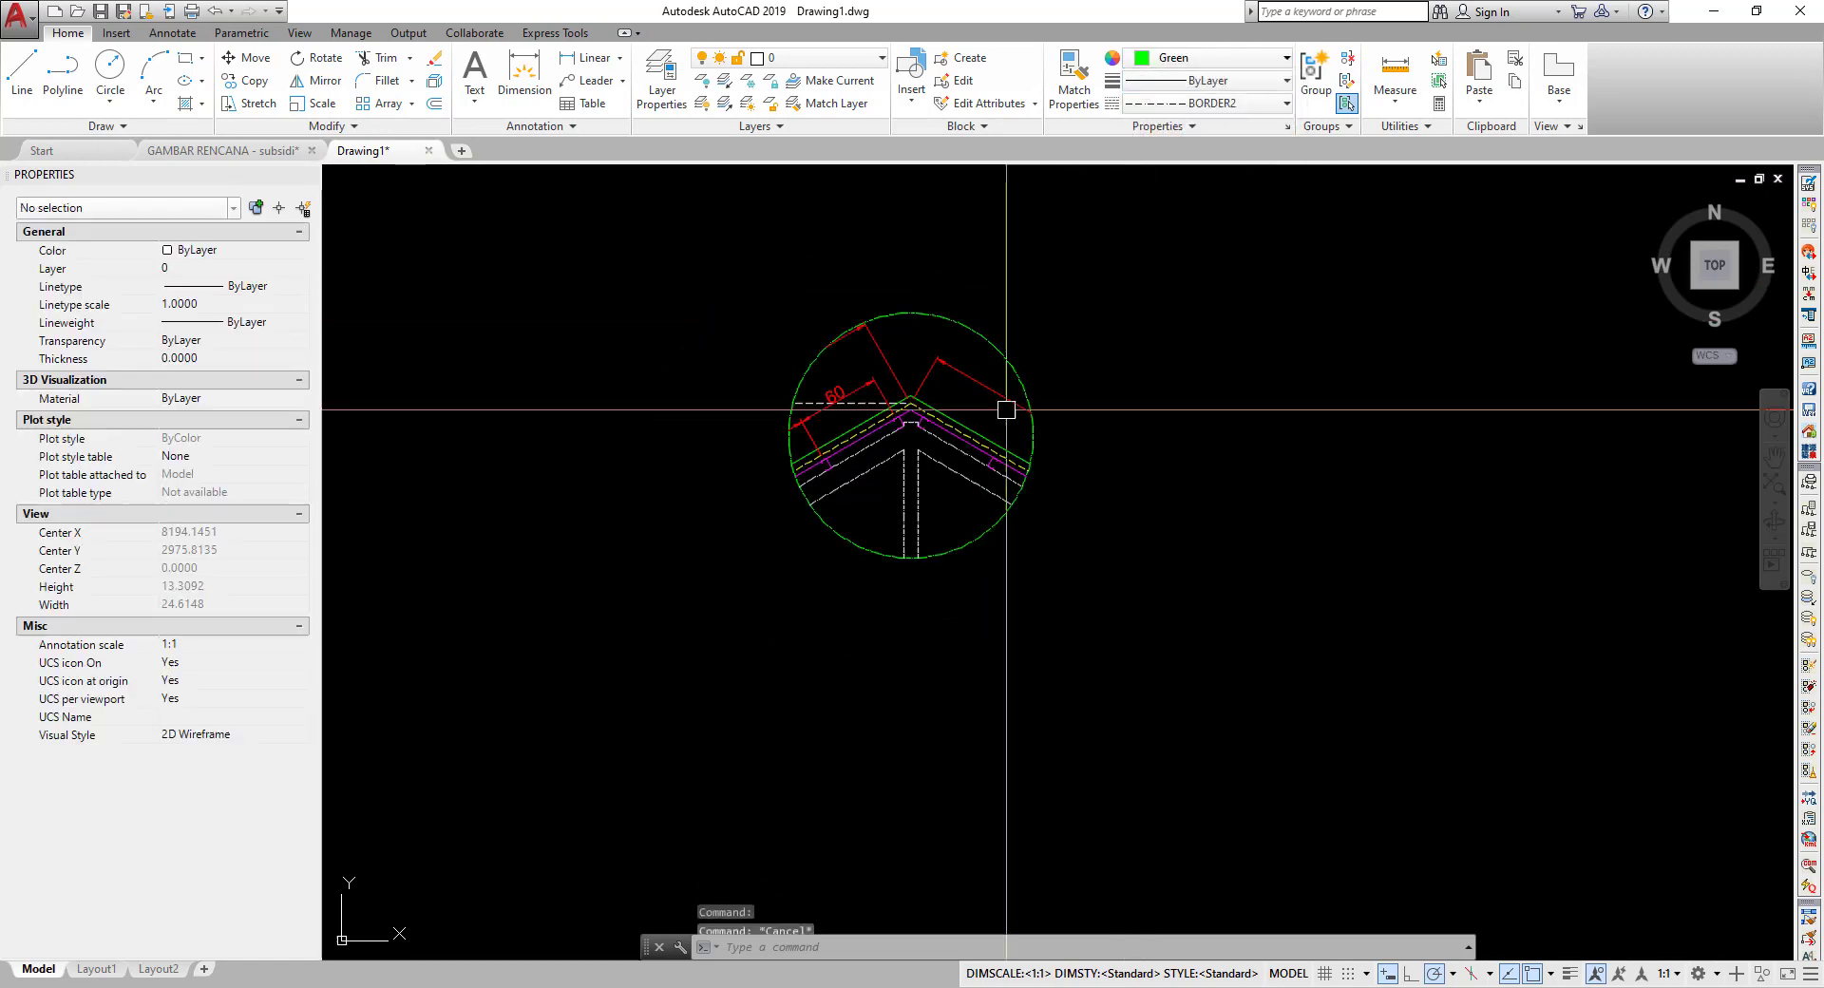
scroll(831, 380, "down", 3)
scroll(828, 380, "down", 2)
left_click(886, 389)
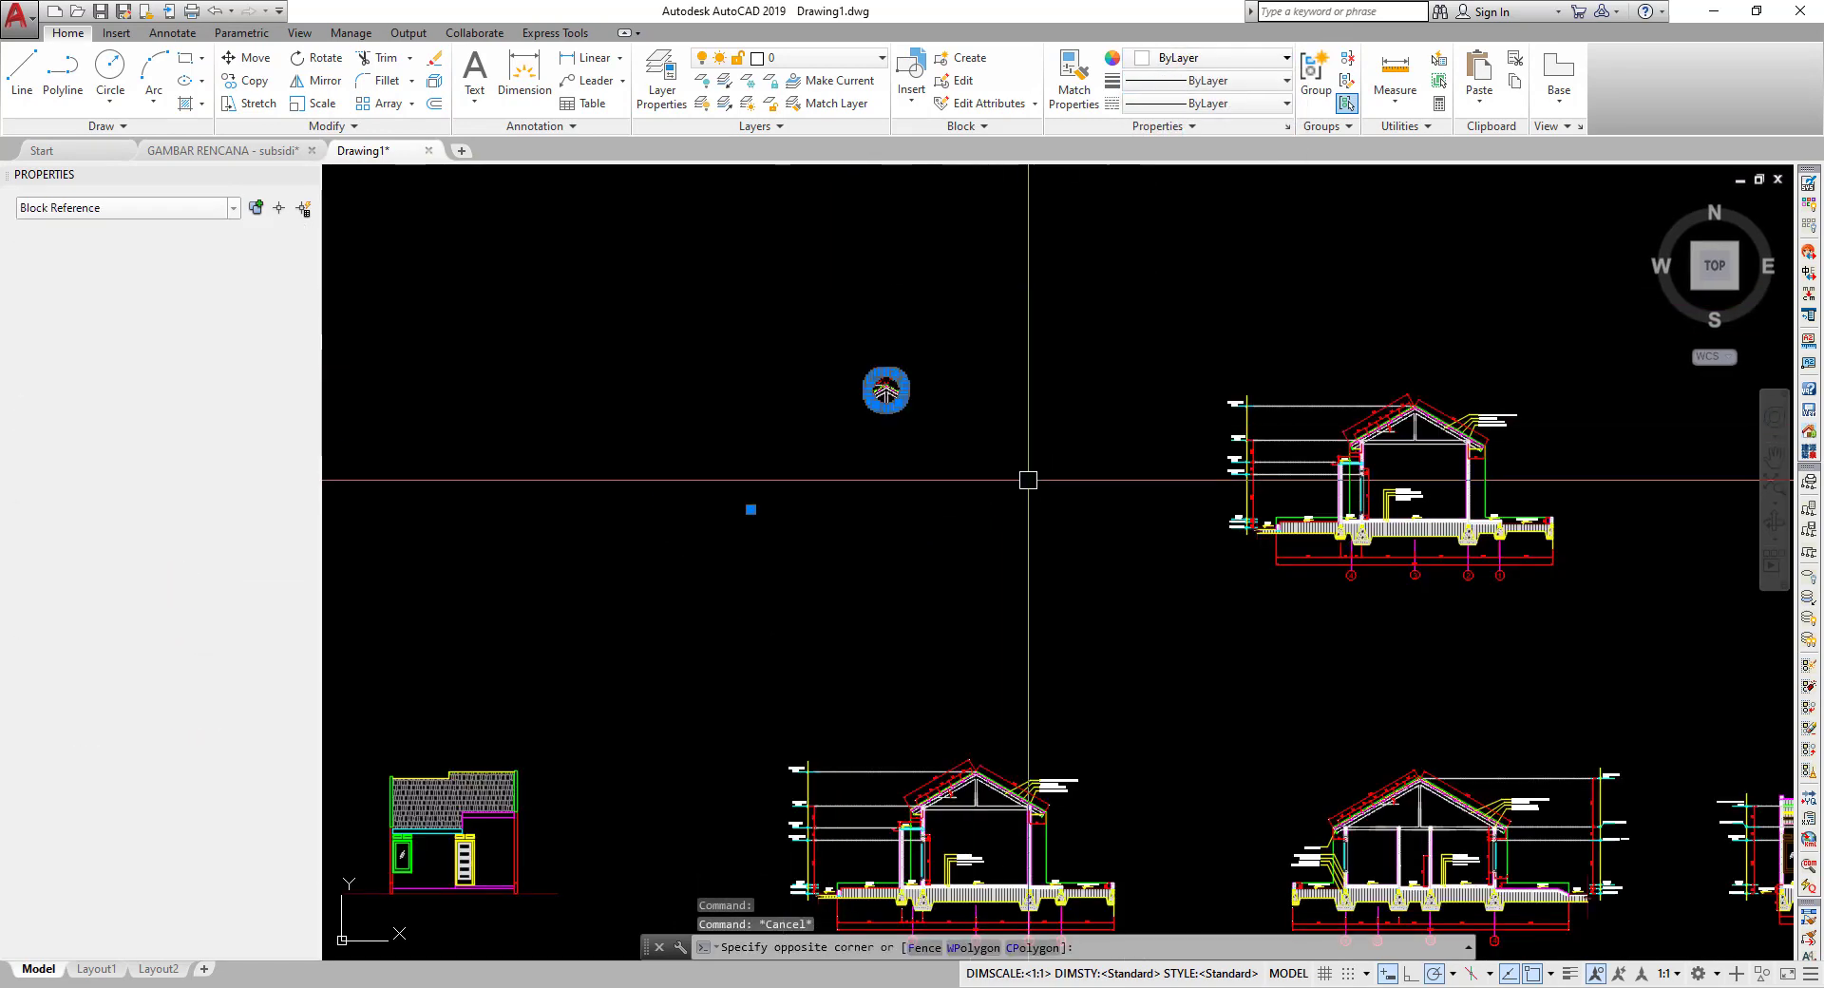
type("m")
key("Return")
left_click(886, 389)
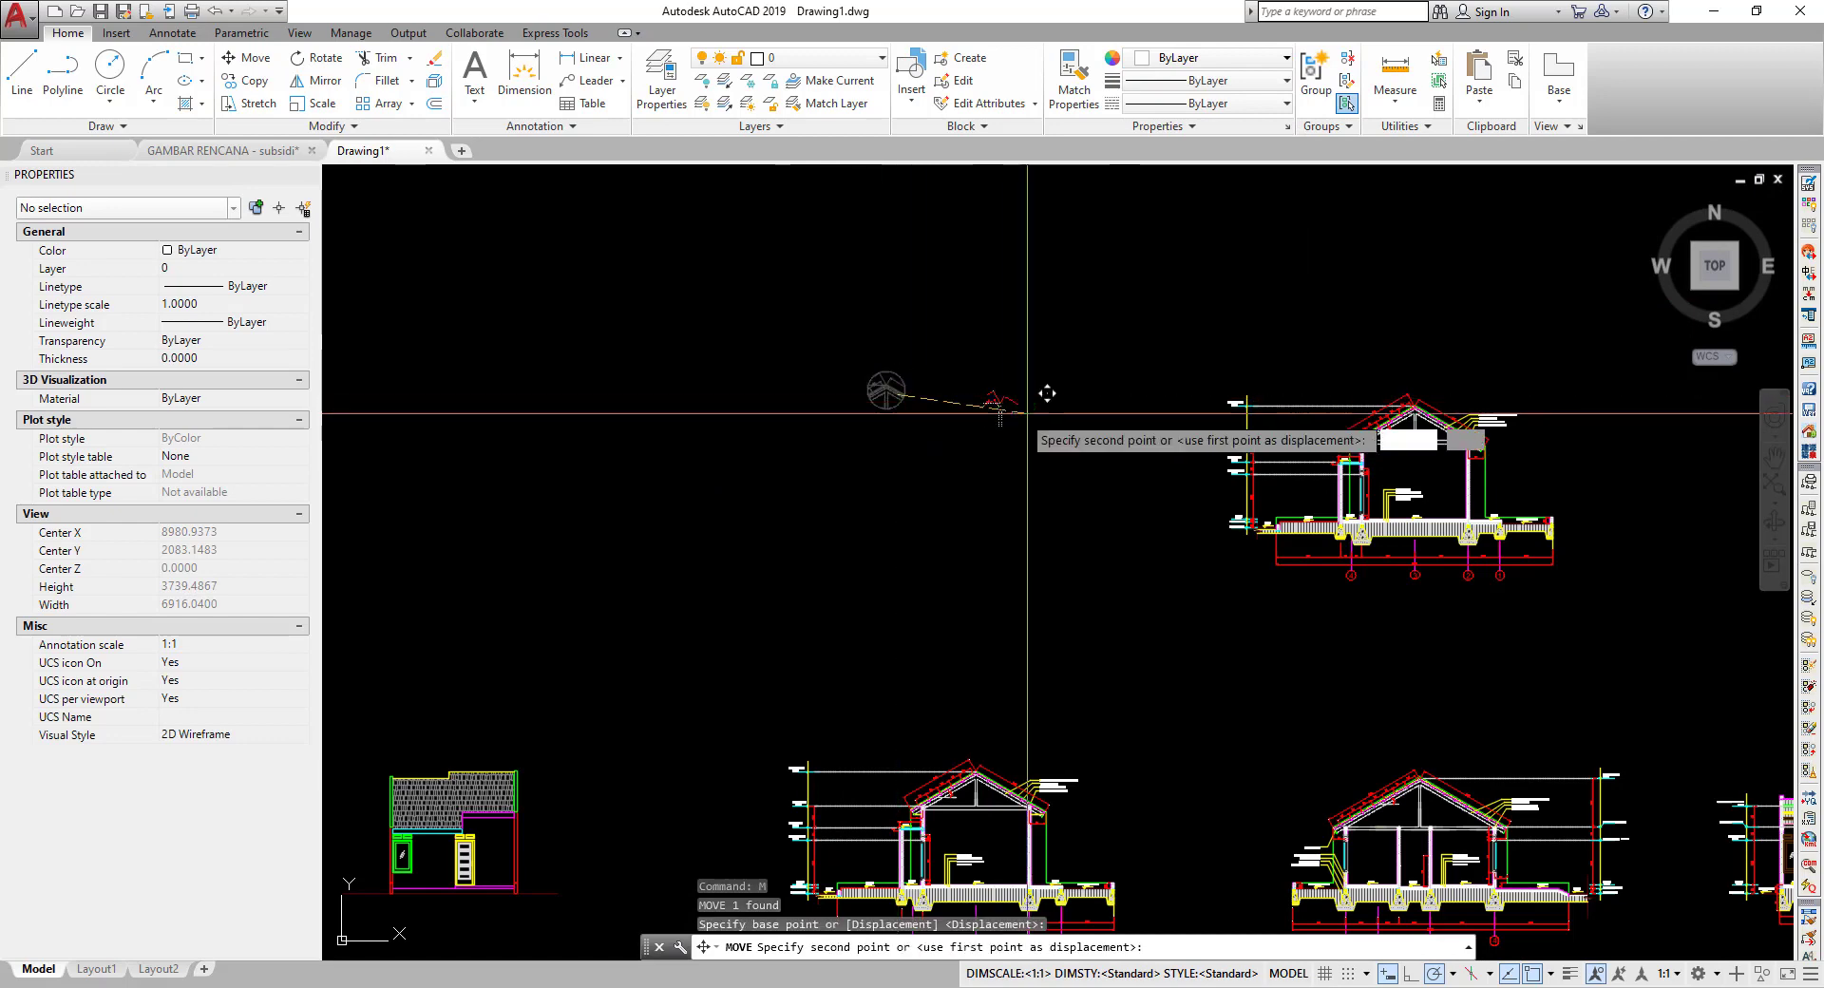
scroll(903, 394, "down", 3)
scroll(773, 392, "up", 3)
scroll(789, 380, "up", 3)
middle_click_drag(789, 379, 1061, 410)
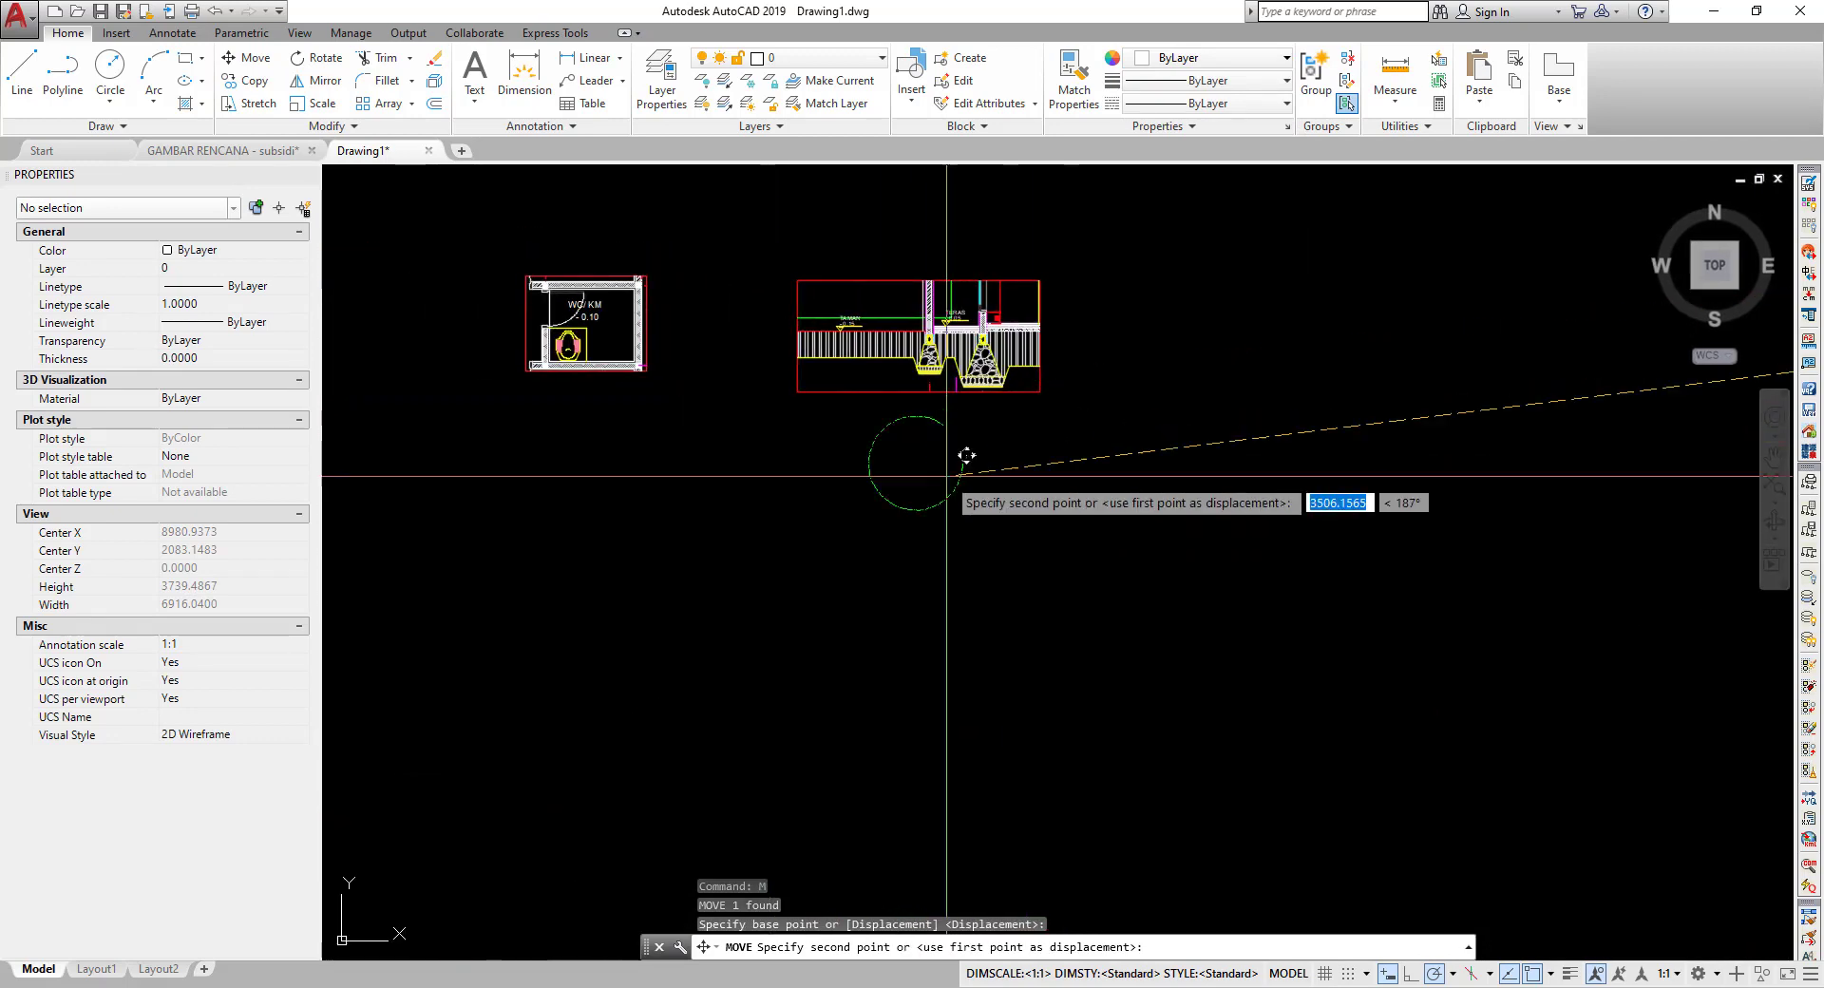
left_click(747, 470)
scroll(1009, 529, "down", 2)
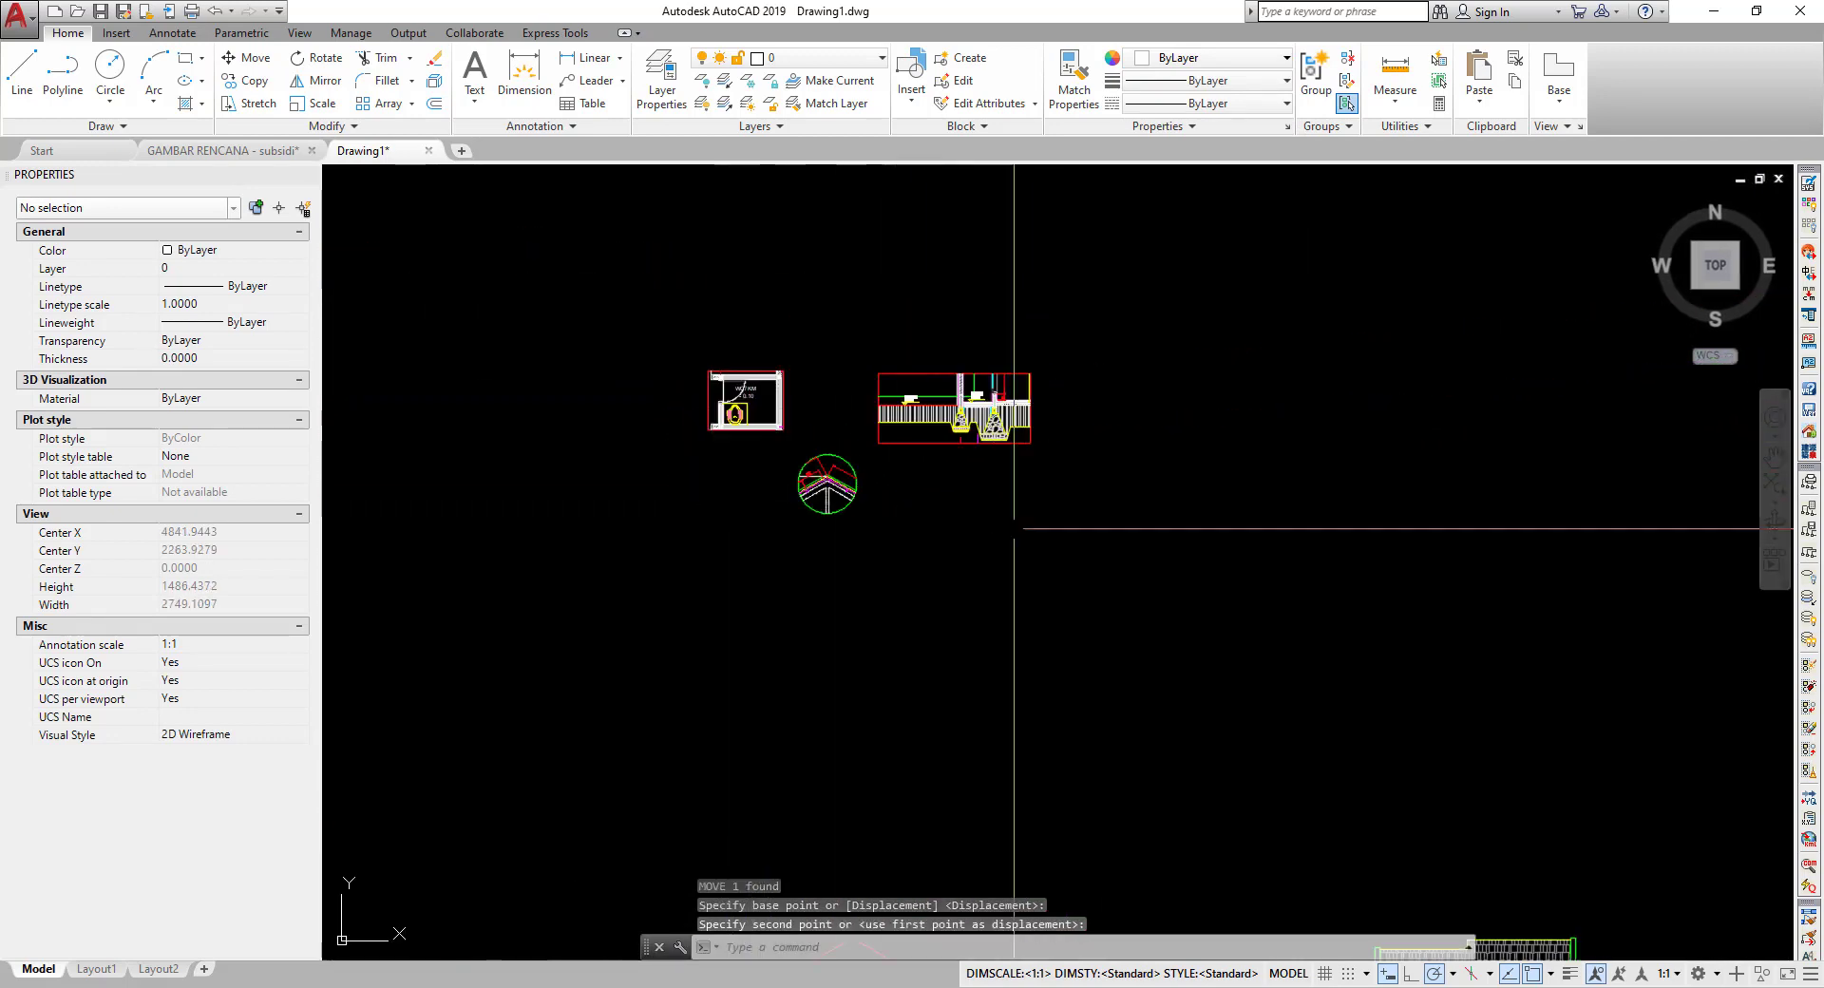
scroll(667, 337, "down", 3)
scroll(956, 452, "down", 3)
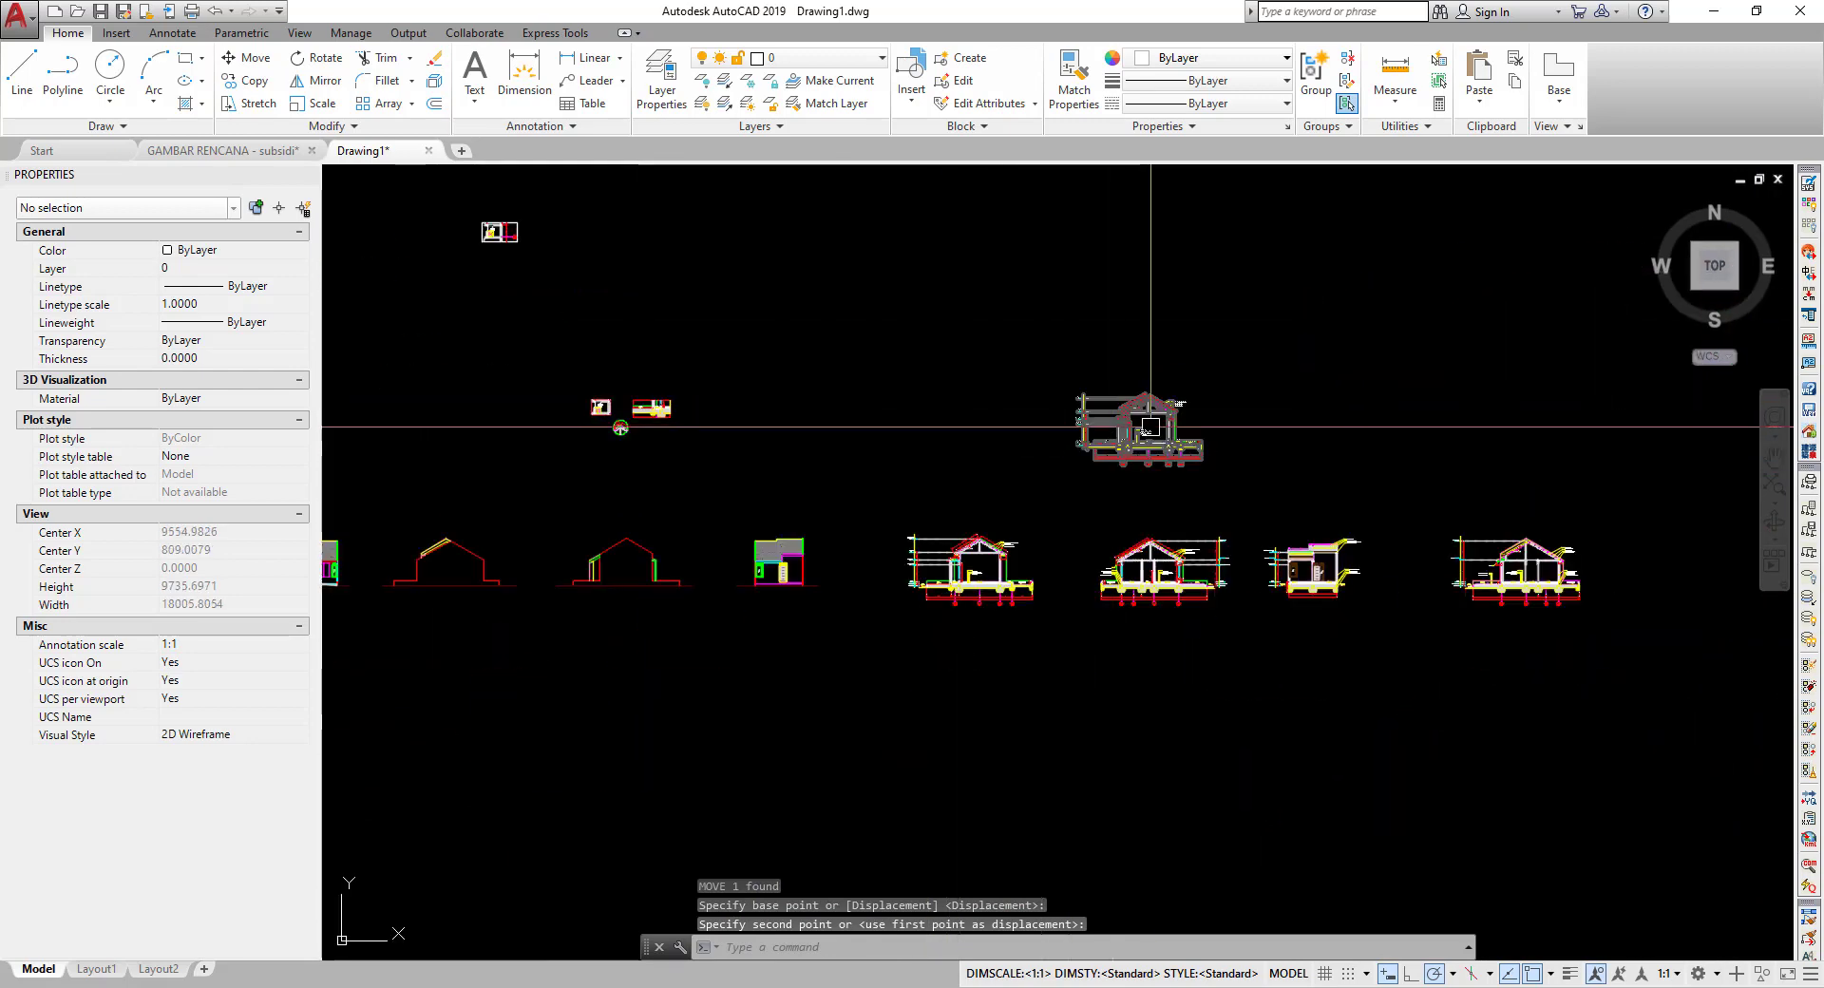
scroll(1151, 427, "up", 3)
scroll(665, 399, "up", 3)
scroll(649, 369, "up", 4)
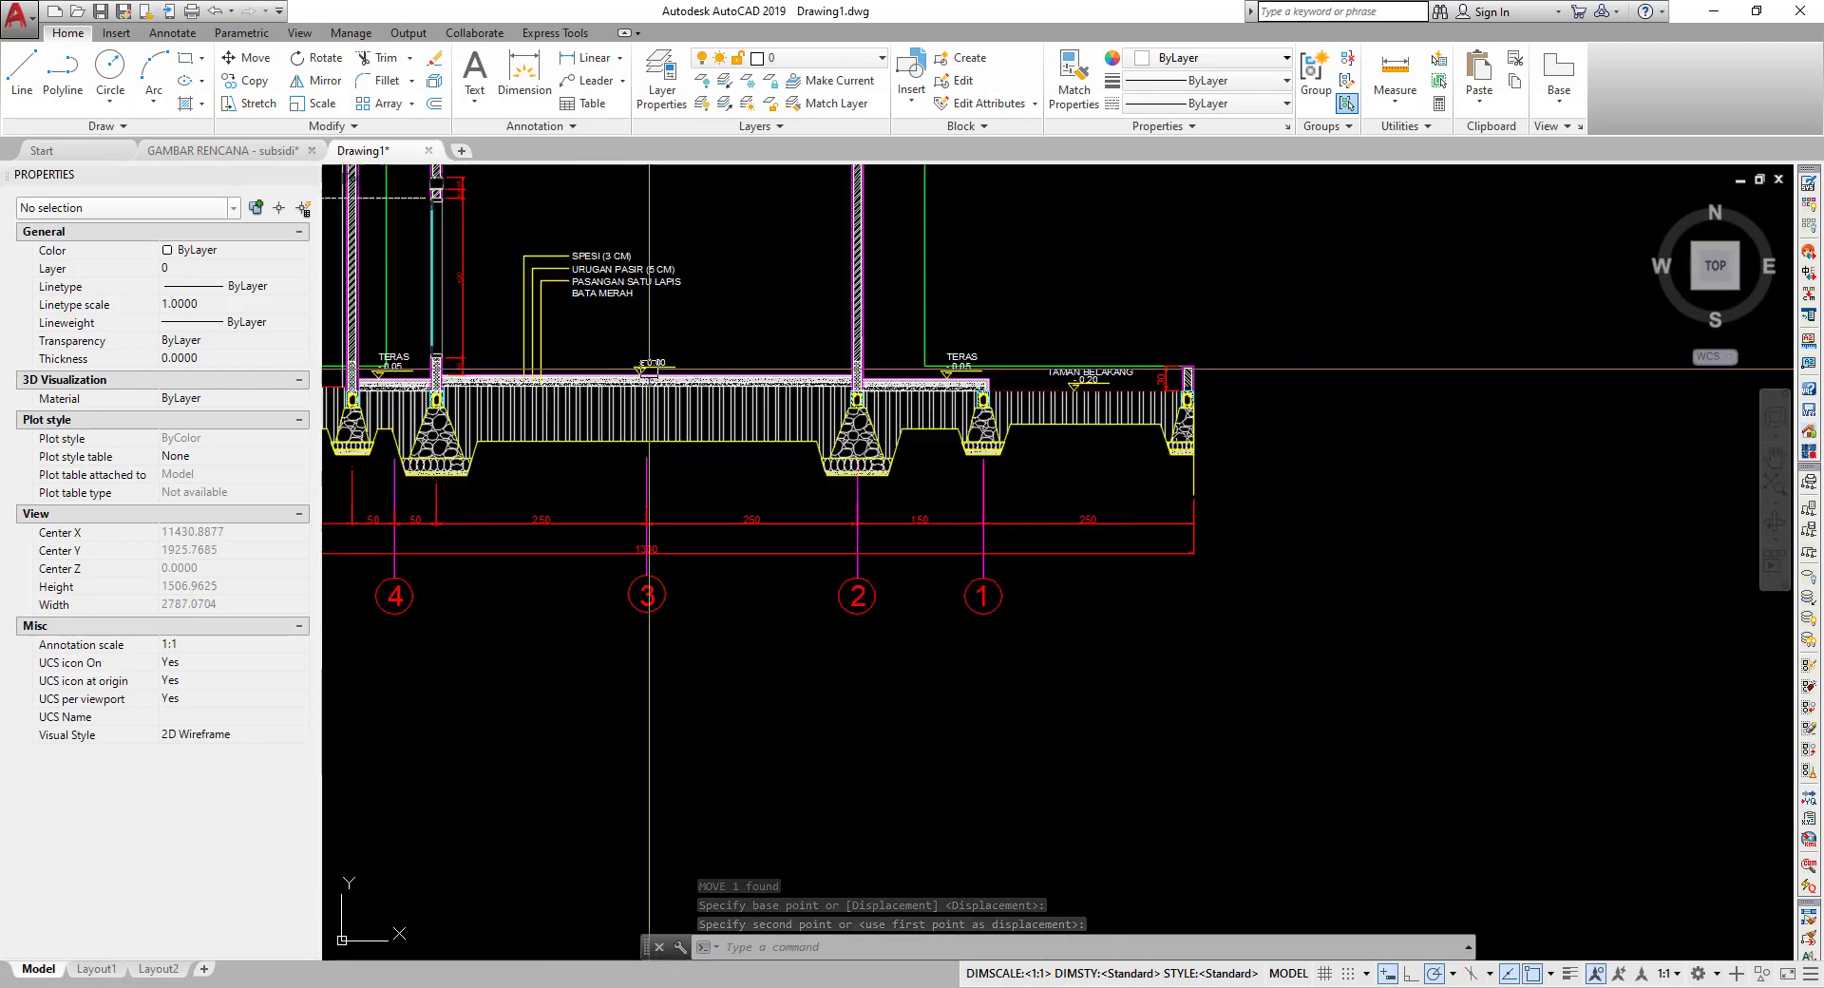
scroll(649, 369, "down", 2)
scroll(665, 380, "up", 2)
scroll(777, 456, "down", 3)
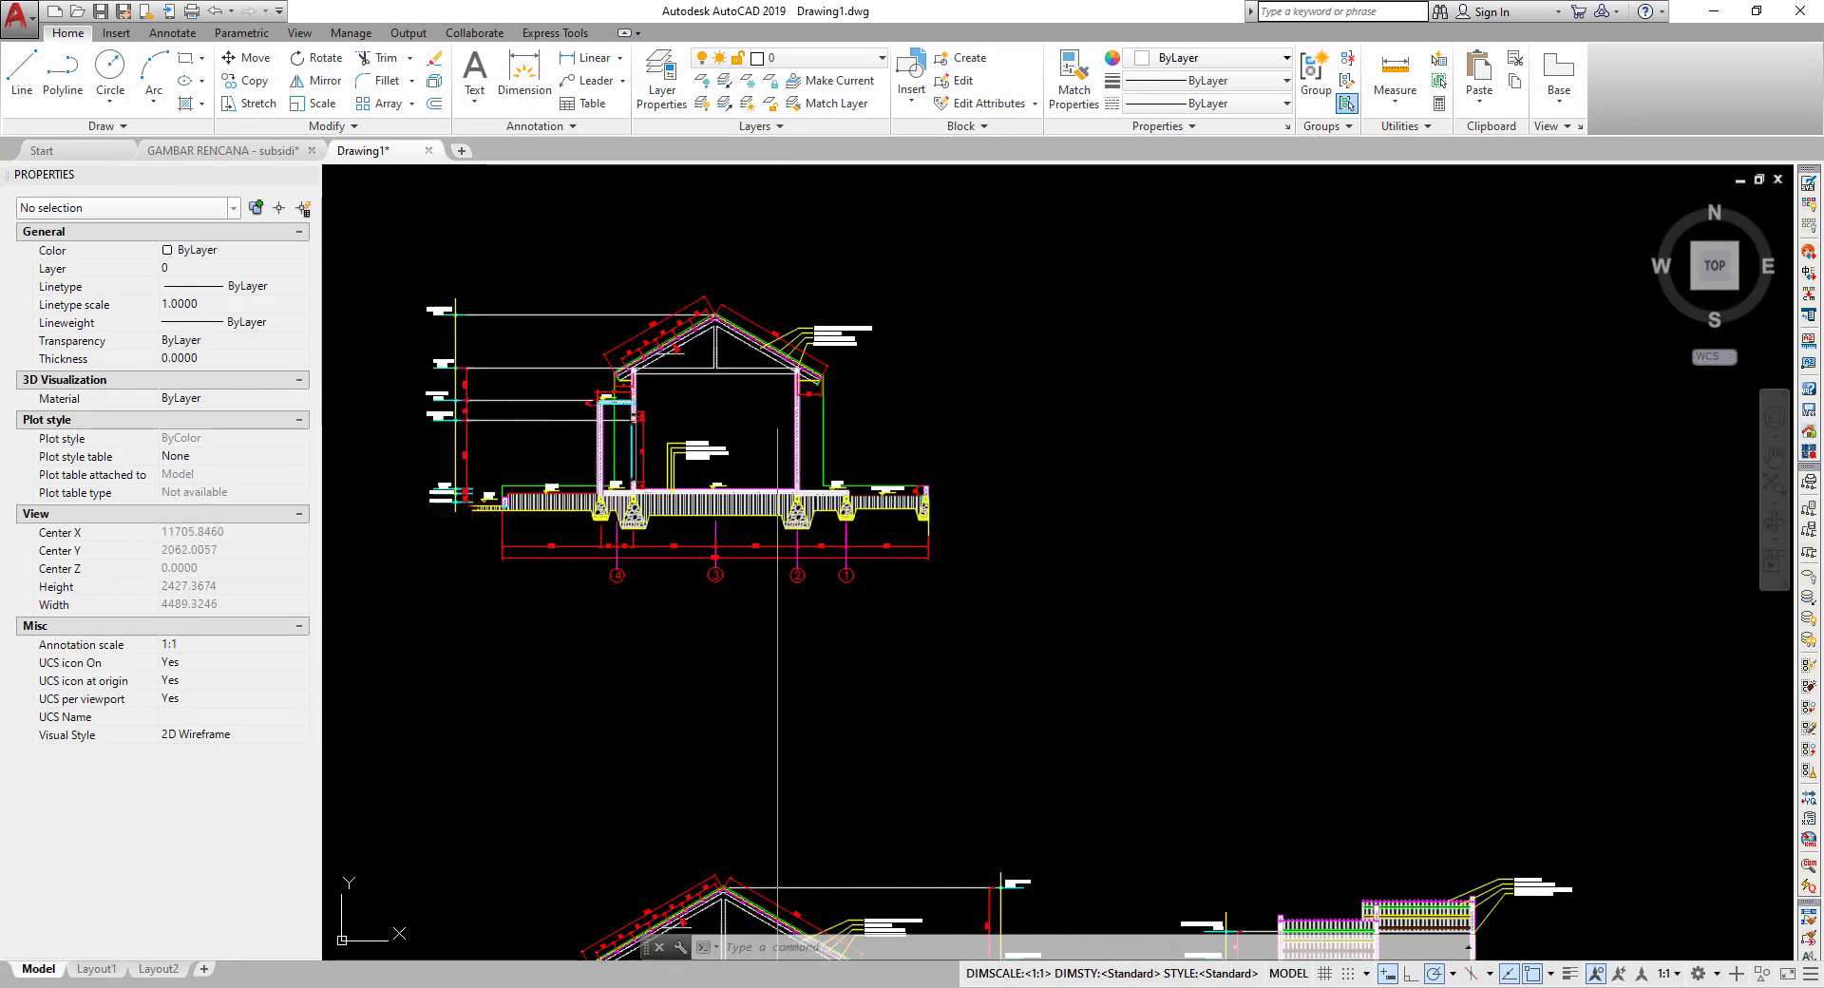
scroll(777, 418, "up", 3)
scroll(777, 418, "up", 3)
mouse_move(779, 418)
middle_mouse_down()
mouse_move(720, 418)
mouse_move(799, 465)
middle_mouse_up()
scroll(799, 465, "down", 8)
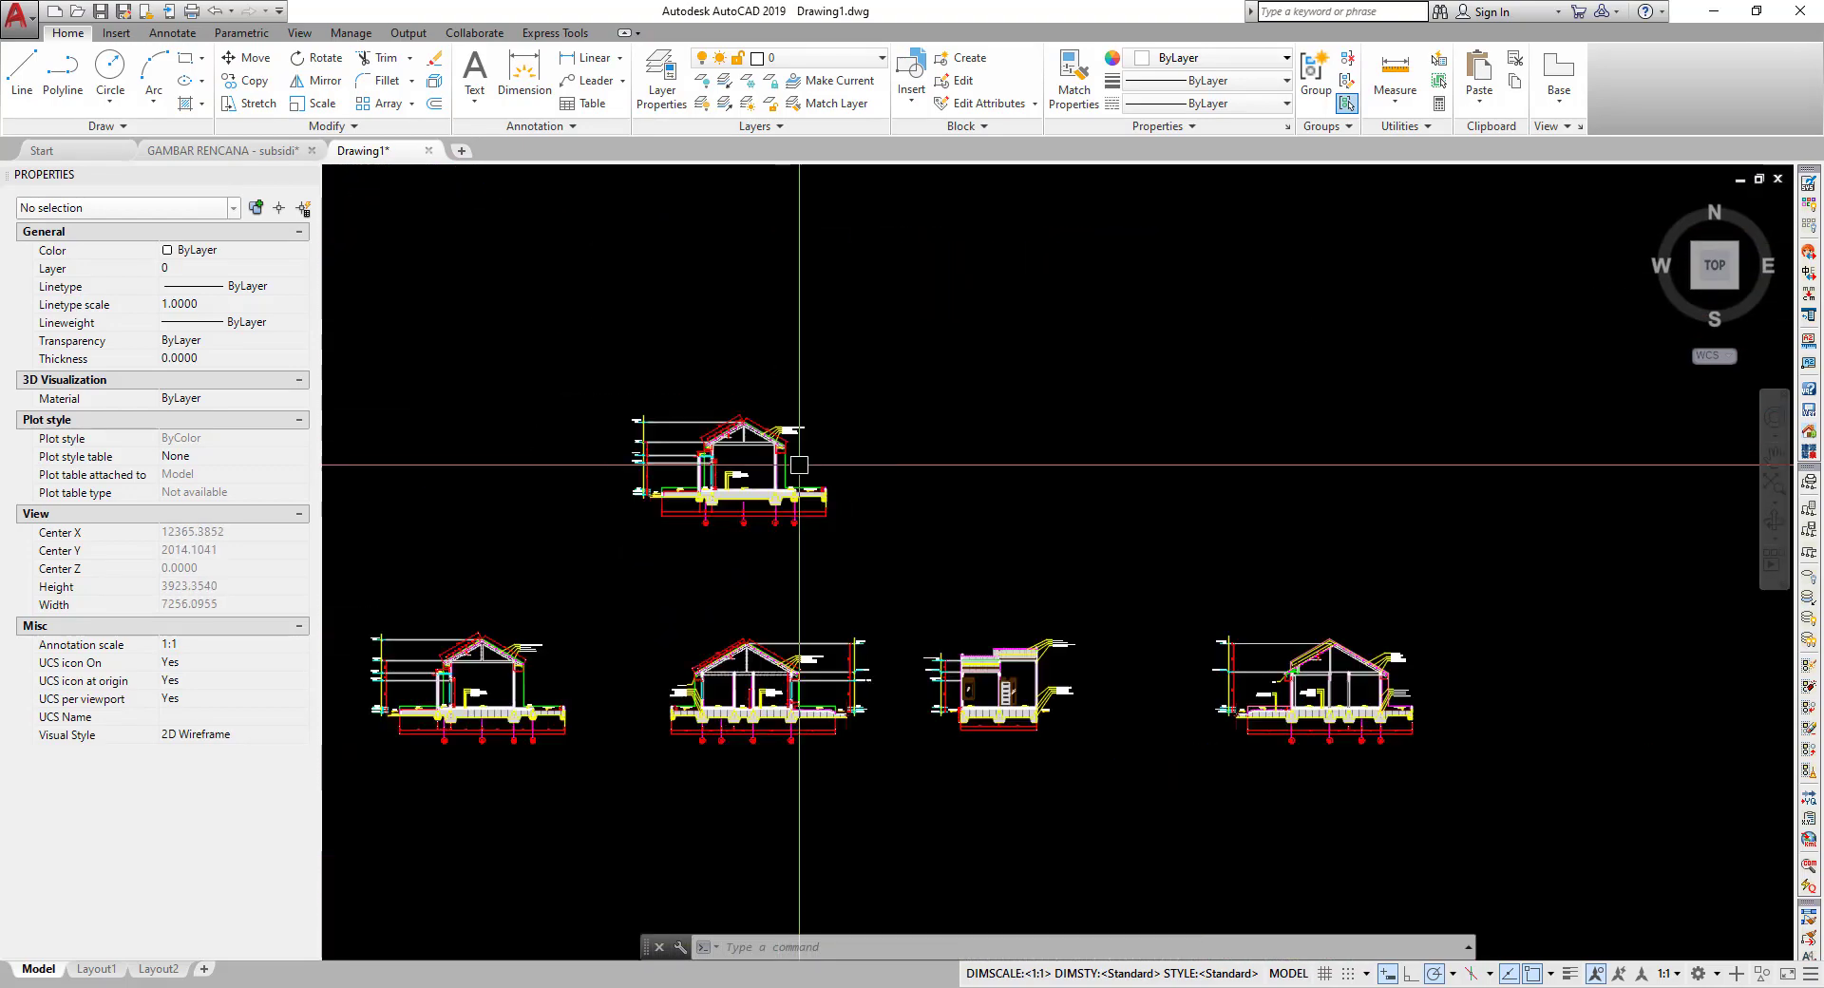
scroll(799, 465, "down", 3)
scroll(521, 528, "up", 2)
scroll(665, 513, "up", 5)
scroll(843, 520, "up", 2)
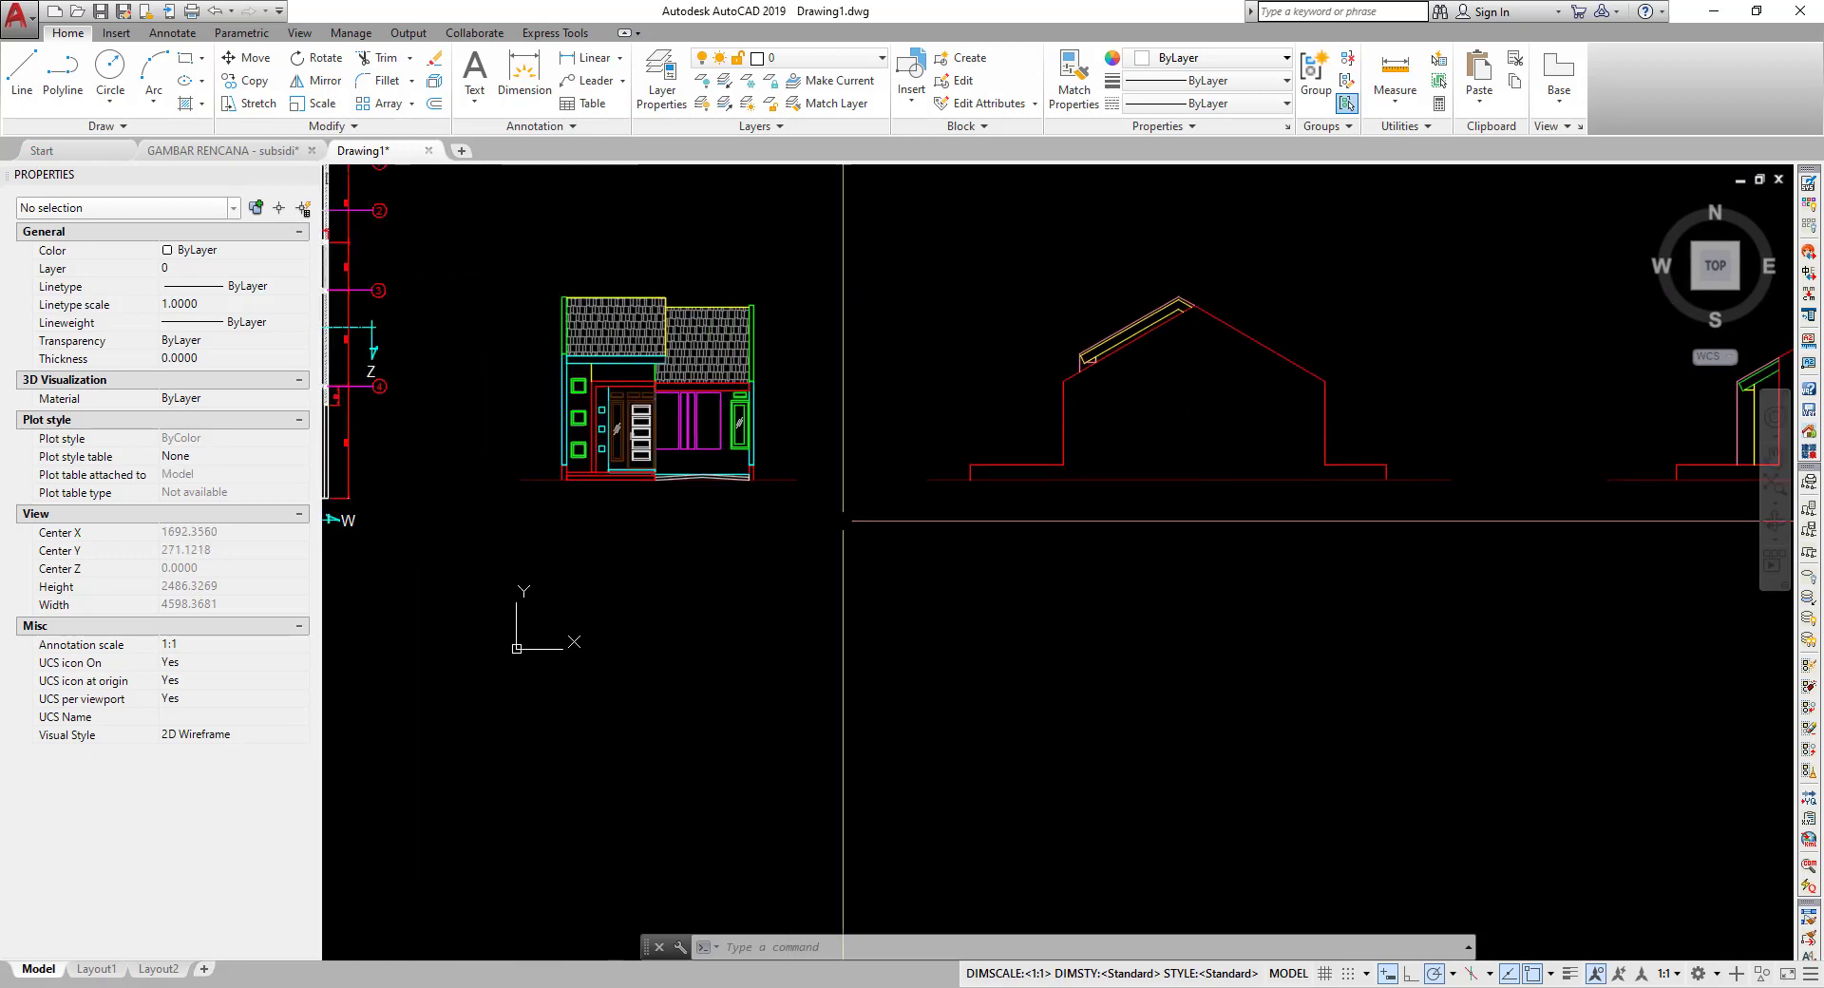
scroll(495, 400, "up", 4)
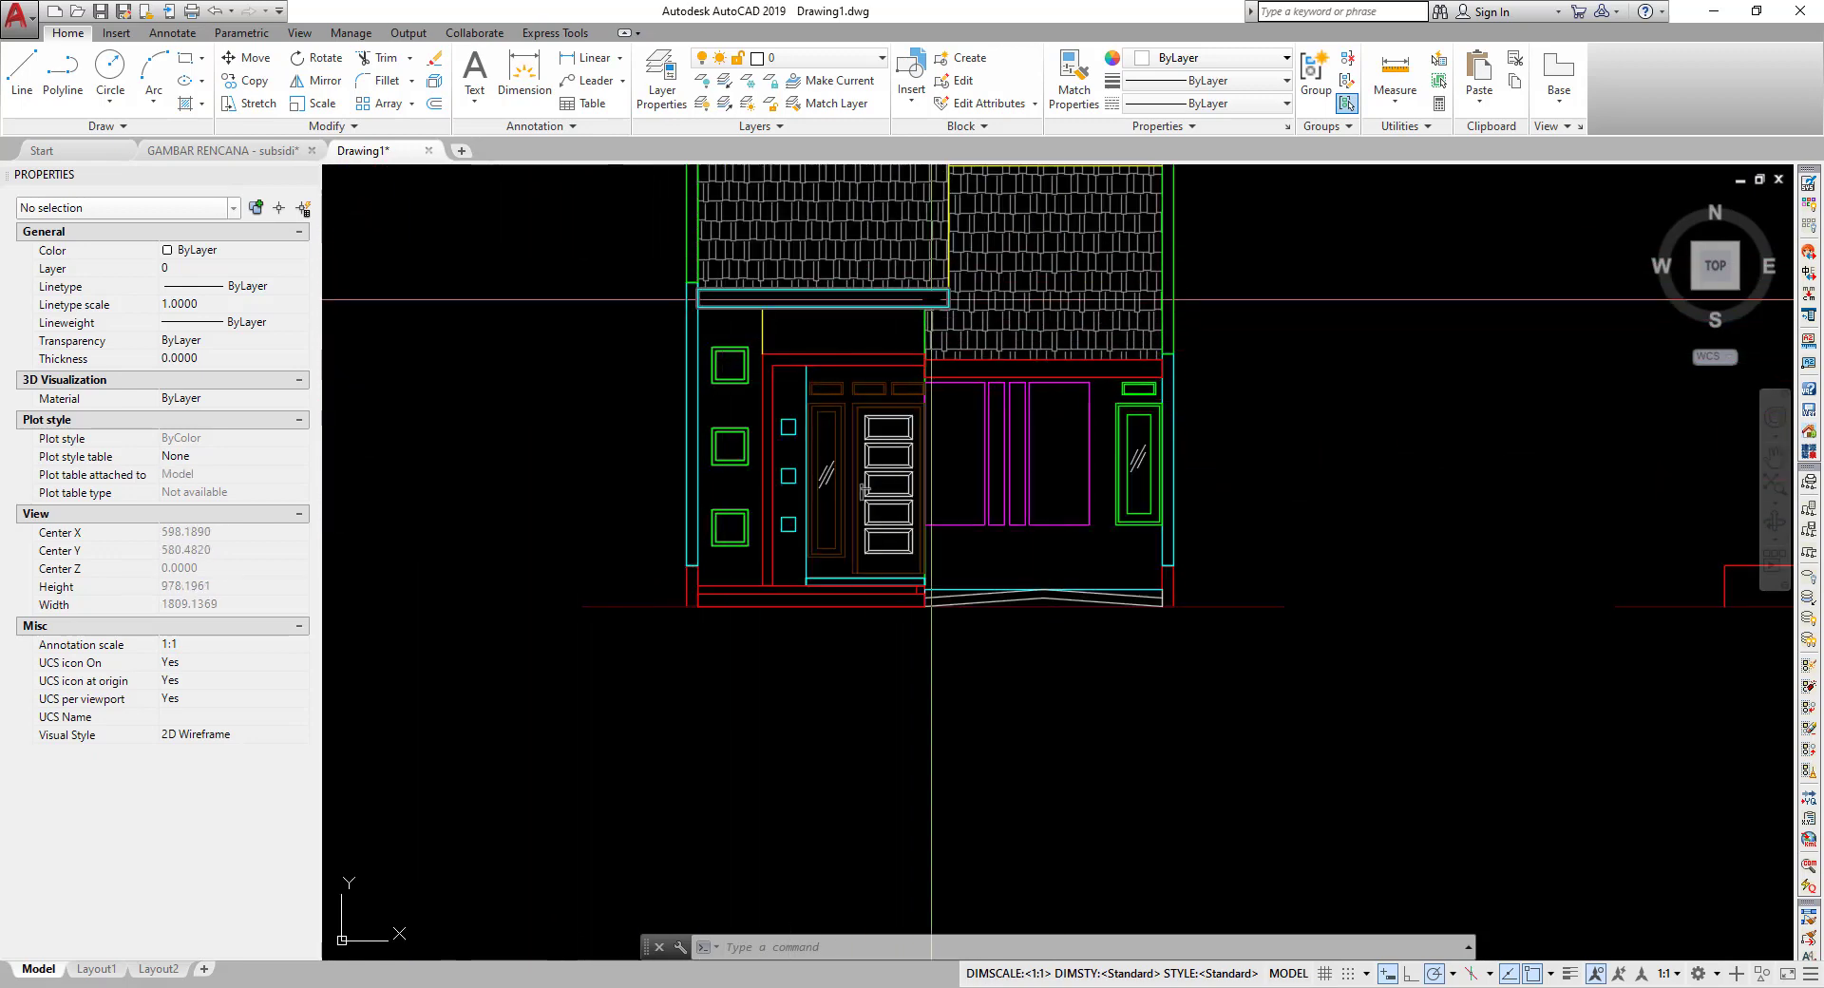
scroll(934, 610, "down", 2)
- Select the front elevation and begin a copy, then cancel it
scroll(934, 611, "down", 3)
left_click(798, 396)
left_click(1030, 659)
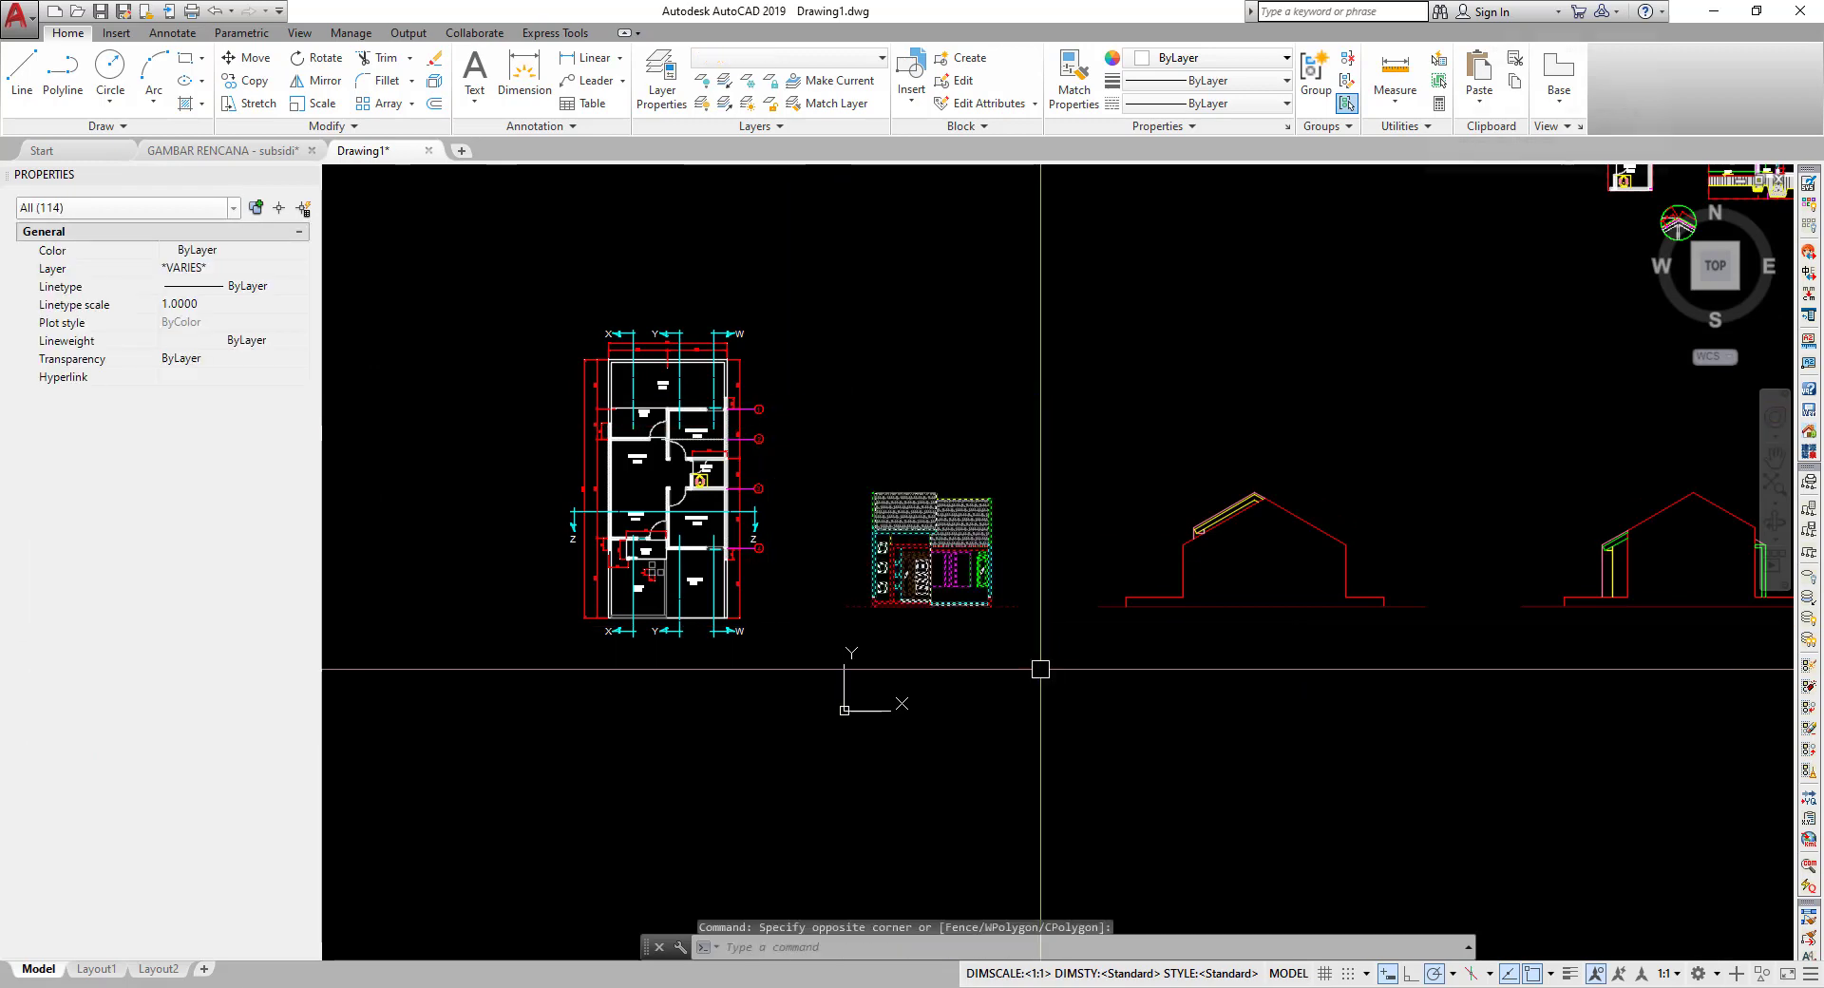
left_click(1040, 669)
type("co")
key("Return")
left_click(941, 545)
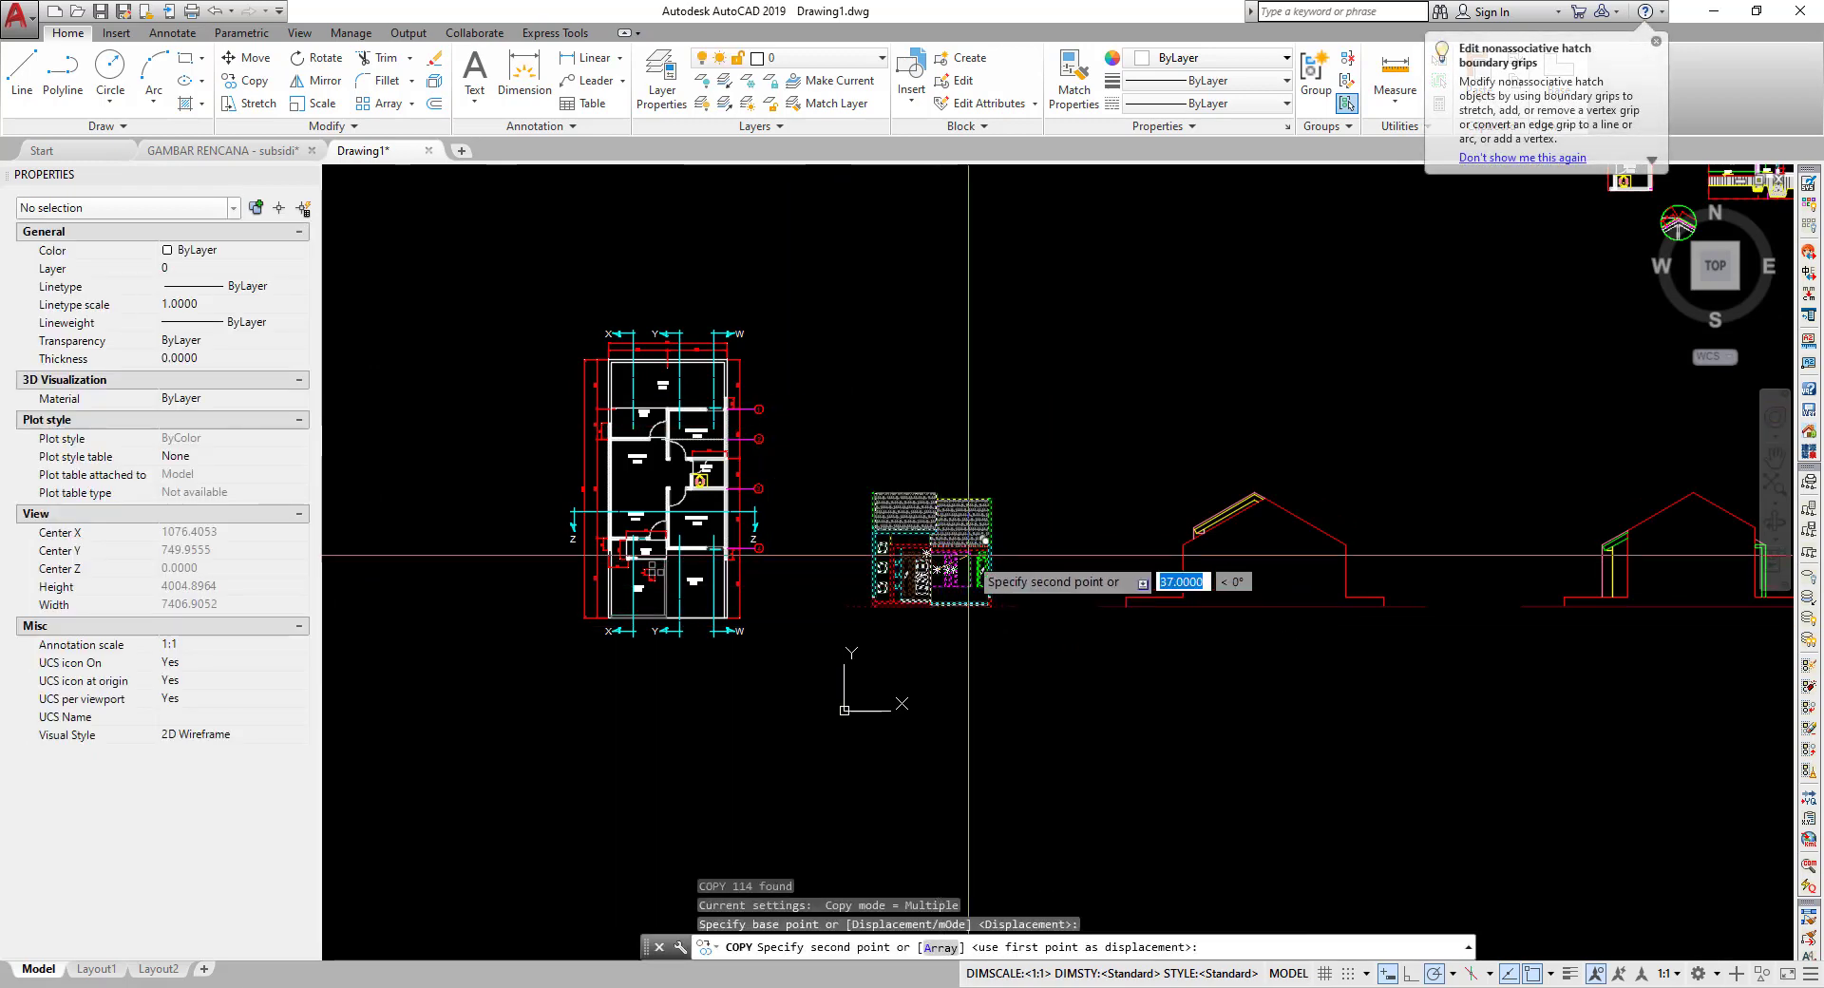
scroll(1083, 432, "down", 5)
scroll(1079, 513, "up", 3)
scroll(1067, 480, "up", 3)
scroll(949, 399, "up", 3)
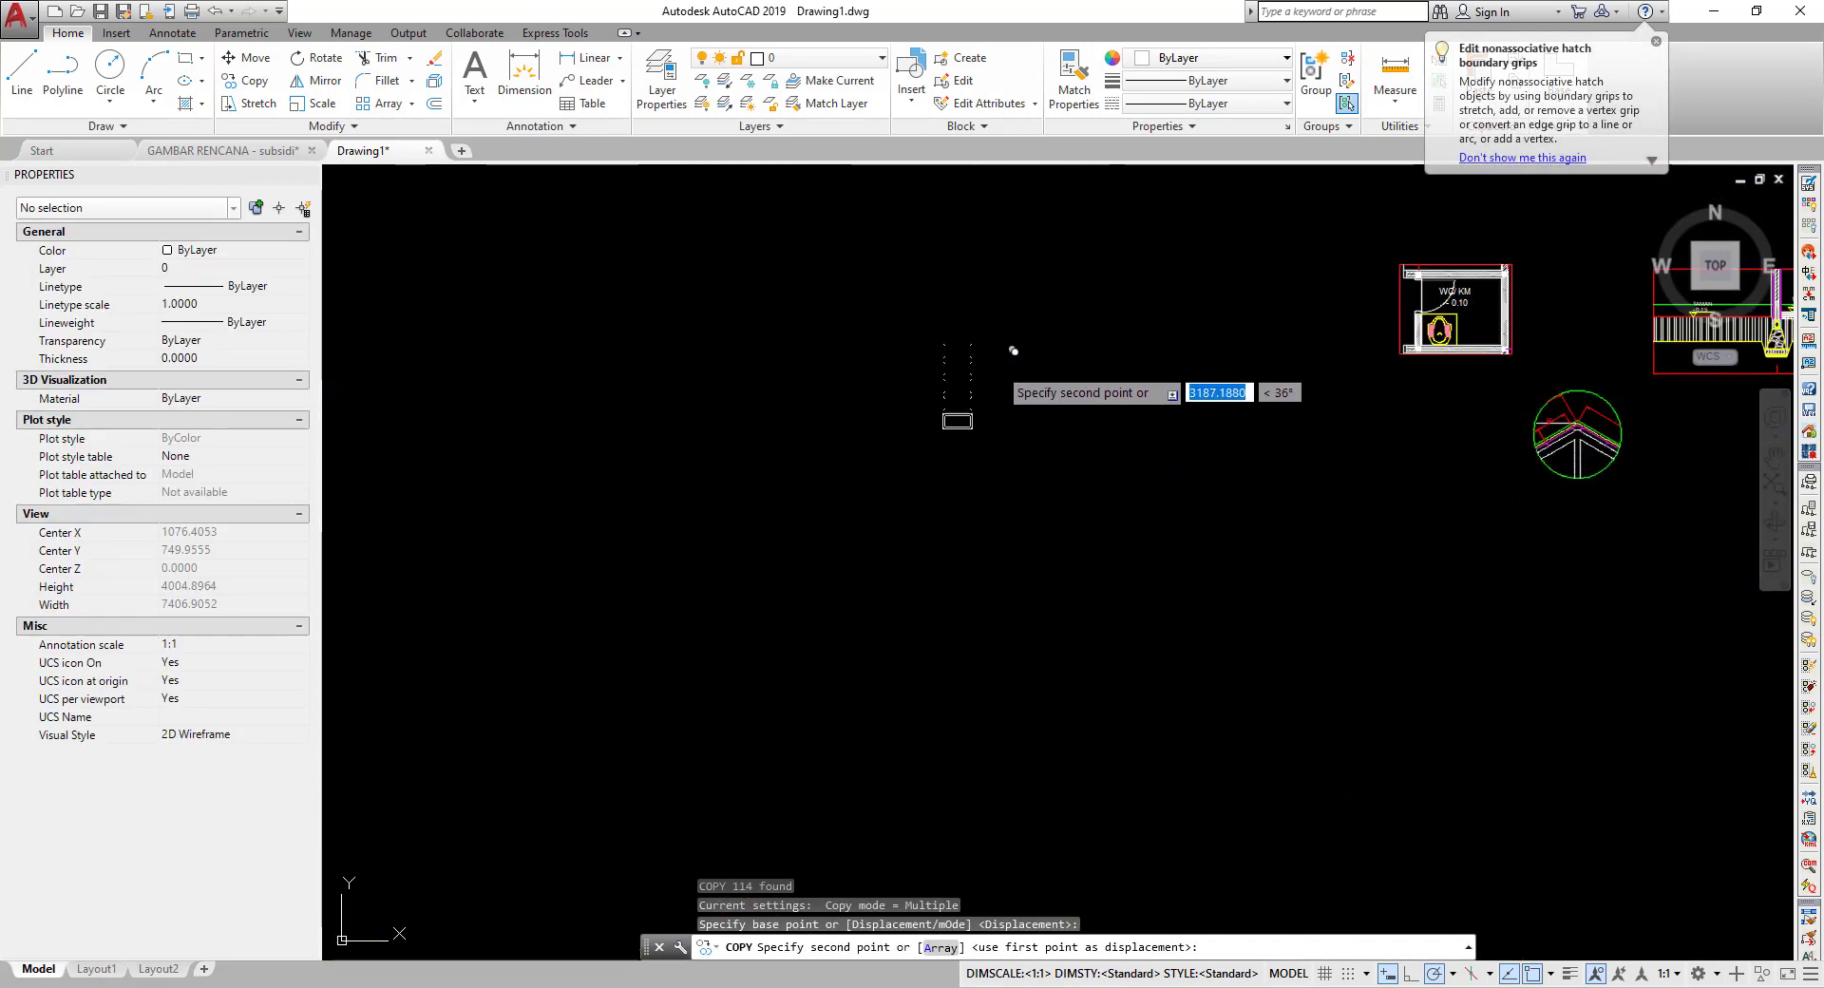
key("Escape")
- Convert the front elevation's 113 objects into block TAMPAK dEPAN, based at its lower-left corner
middle_click_drag(1002, 382, 962, 549)
left_click(623, 269)
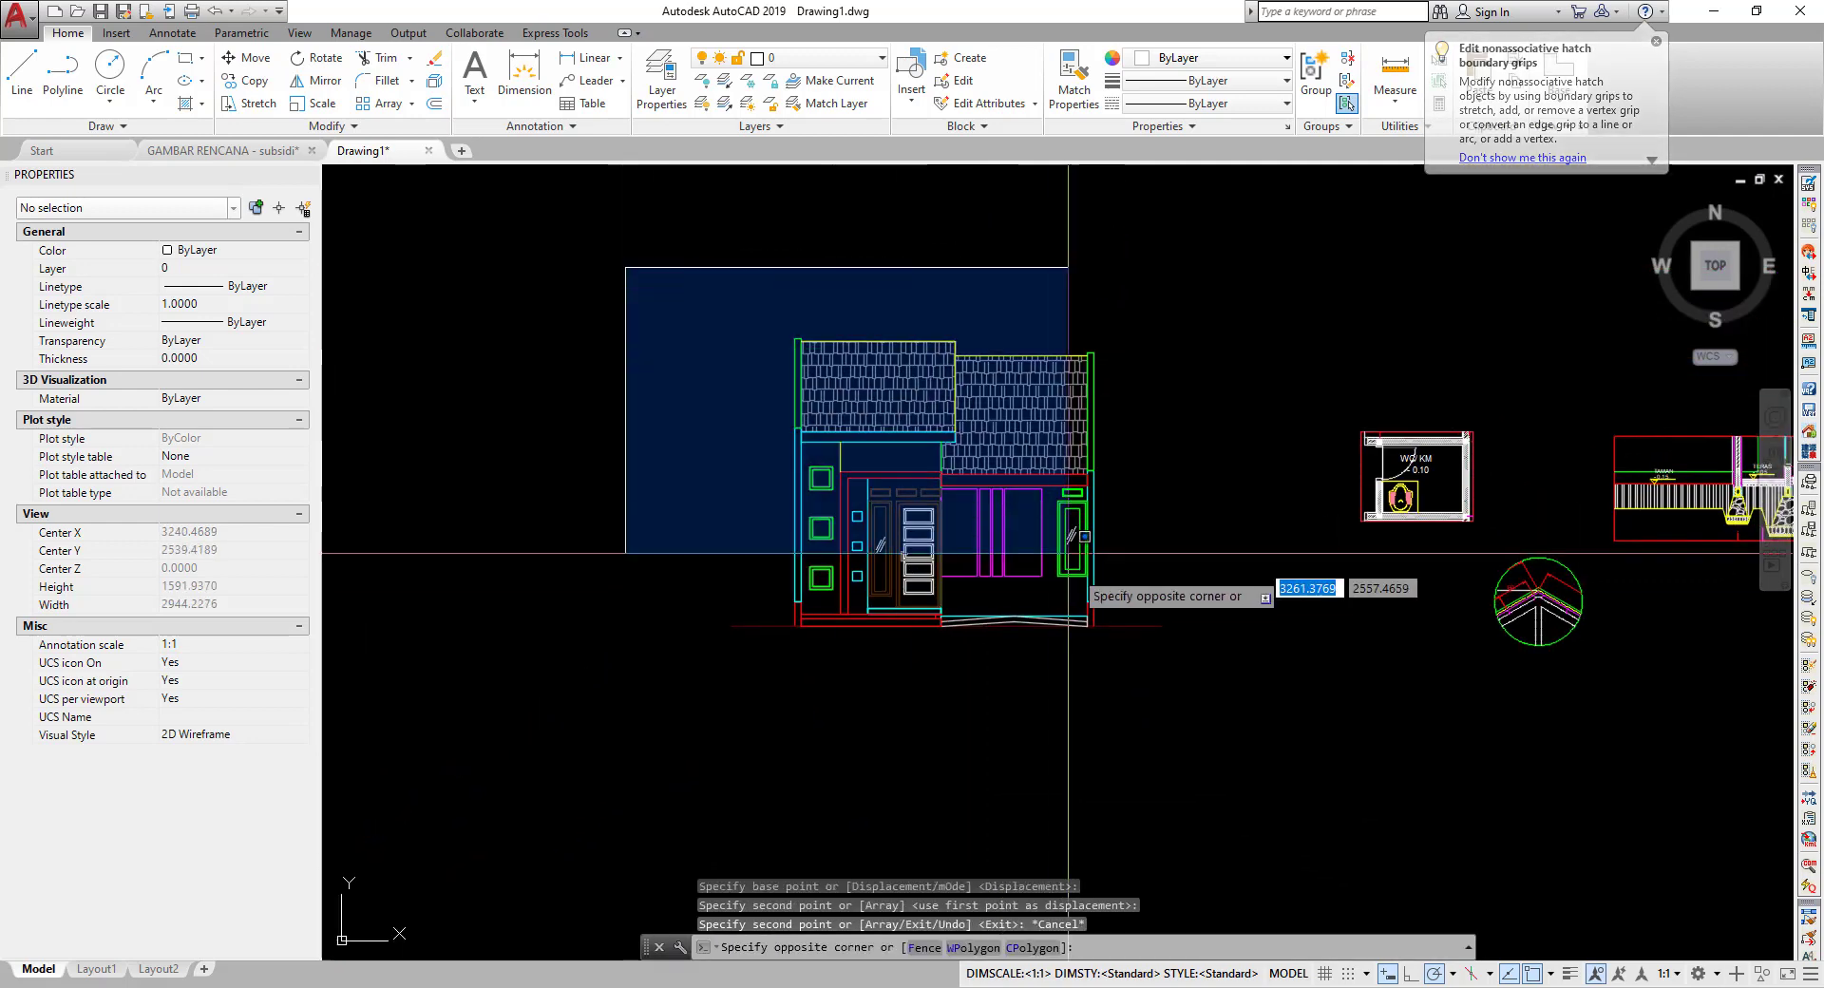
left_click(1151, 709)
key("Return")
type("TAMPAK dEPAN")
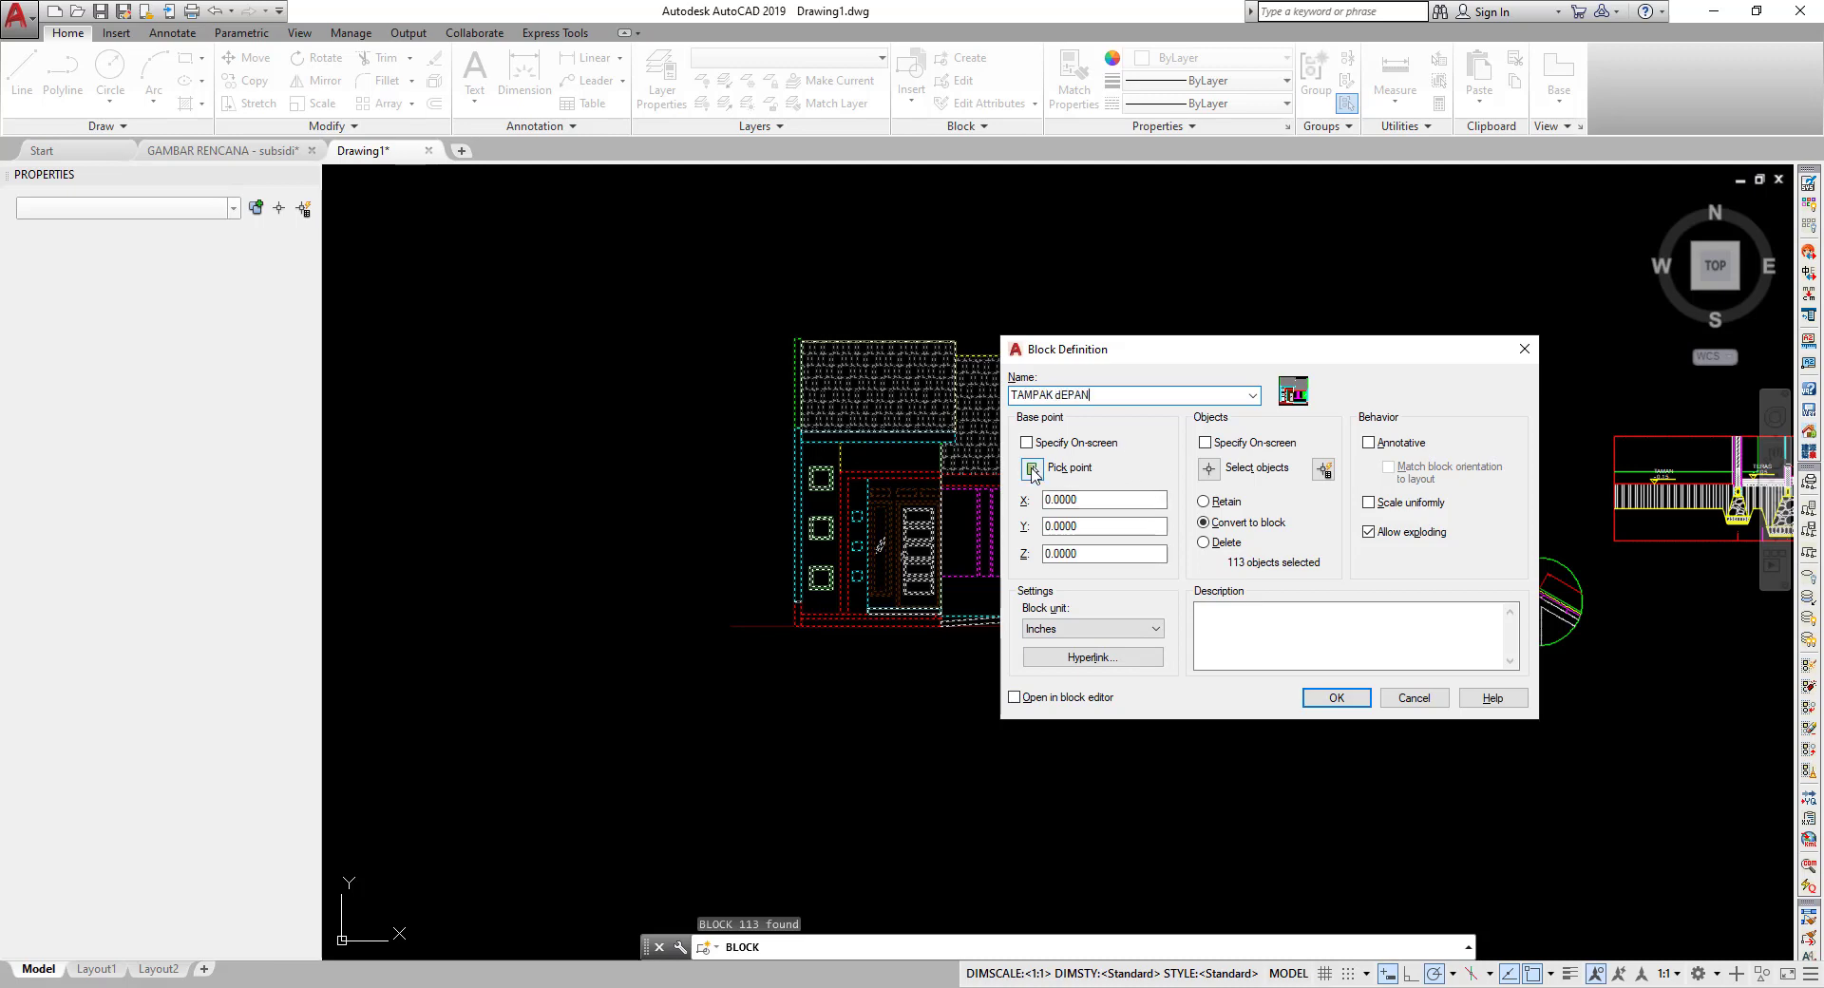
left_click(1032, 469)
left_click(878, 605)
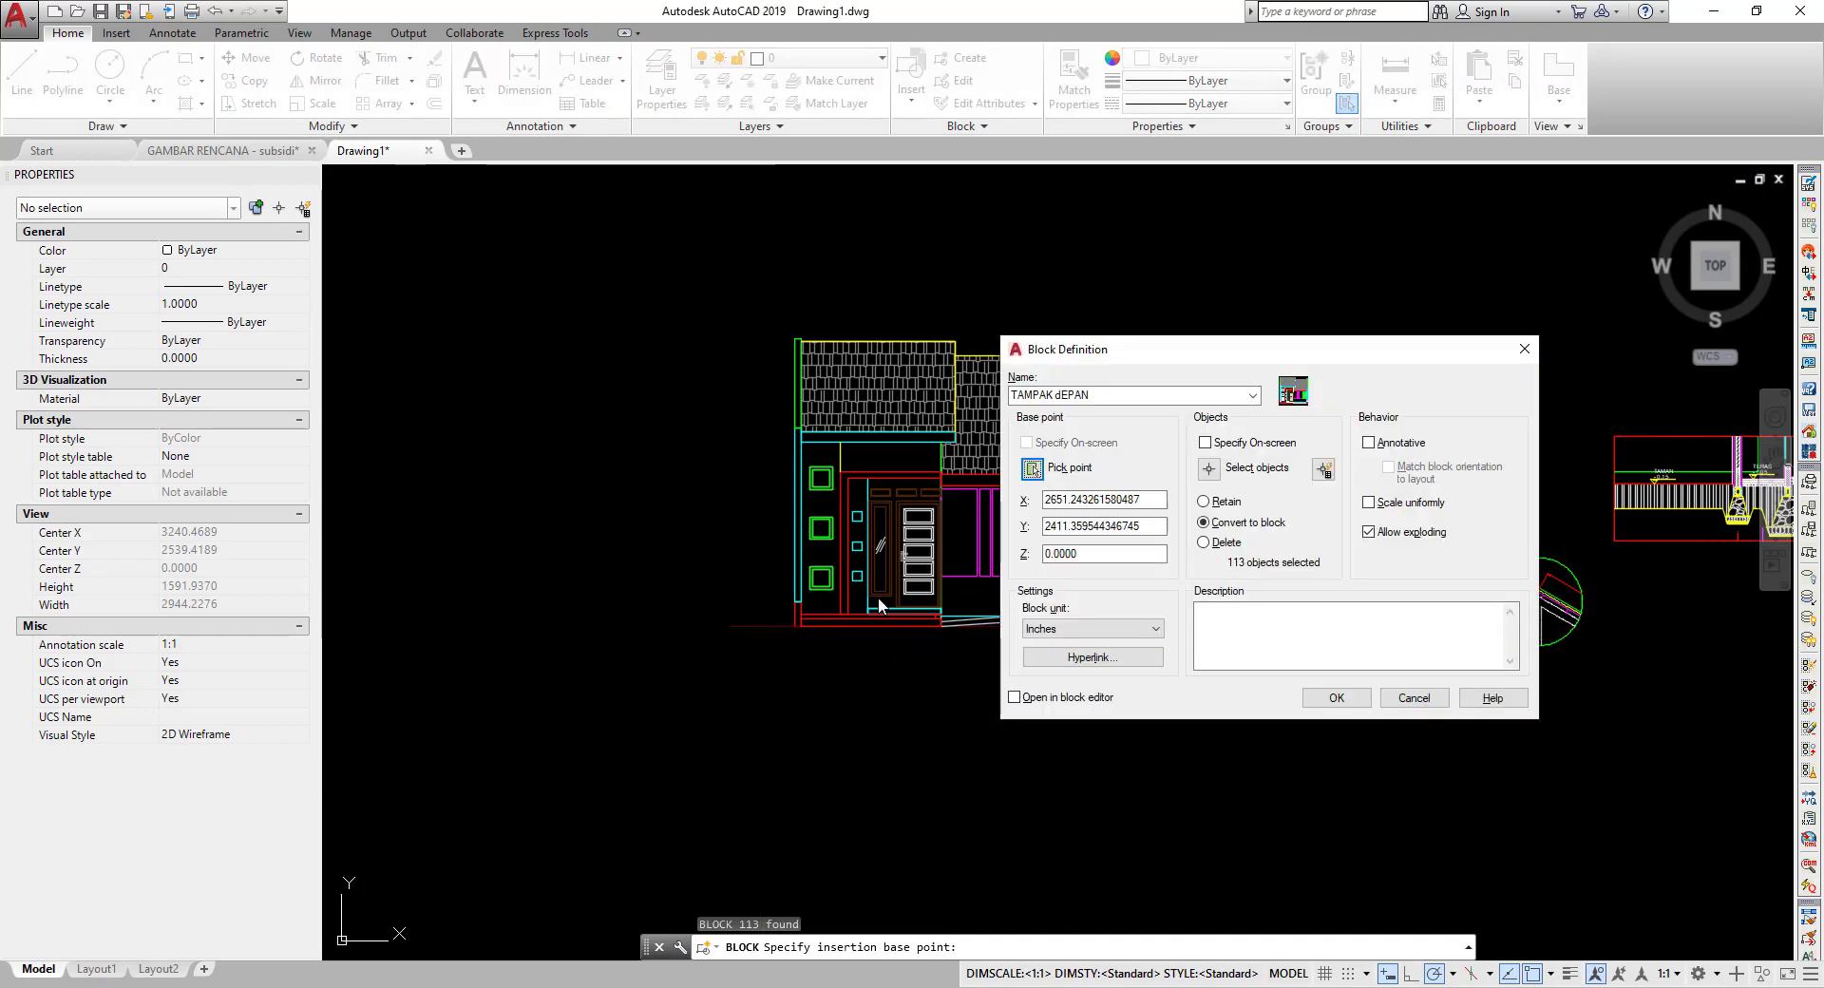
left_click(1325, 703)
- Select the TAMPAK dEPAN block and start a copy
left_click(965, 586)
left_click(876, 531)
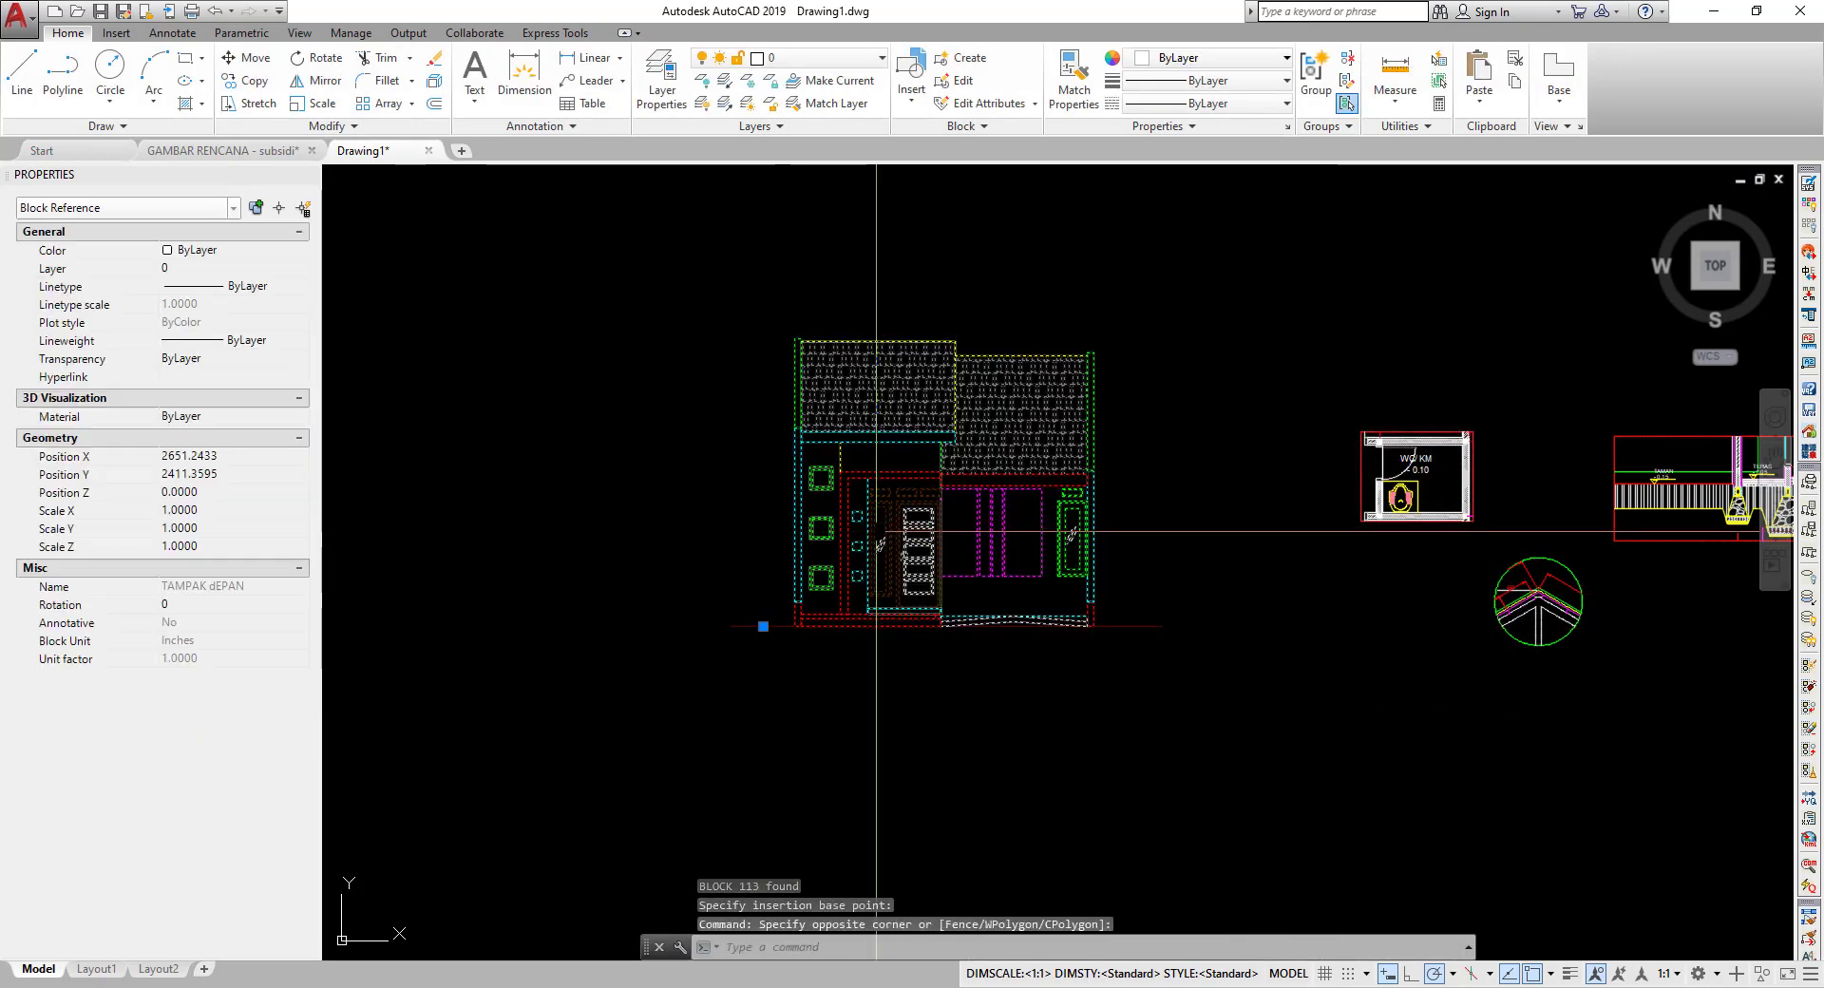
type("CO")
key("Return")
- Place three TAMPAK dEPAN copies left of the original, making four elevations in a row
scroll(1092, 593, "down", 4)
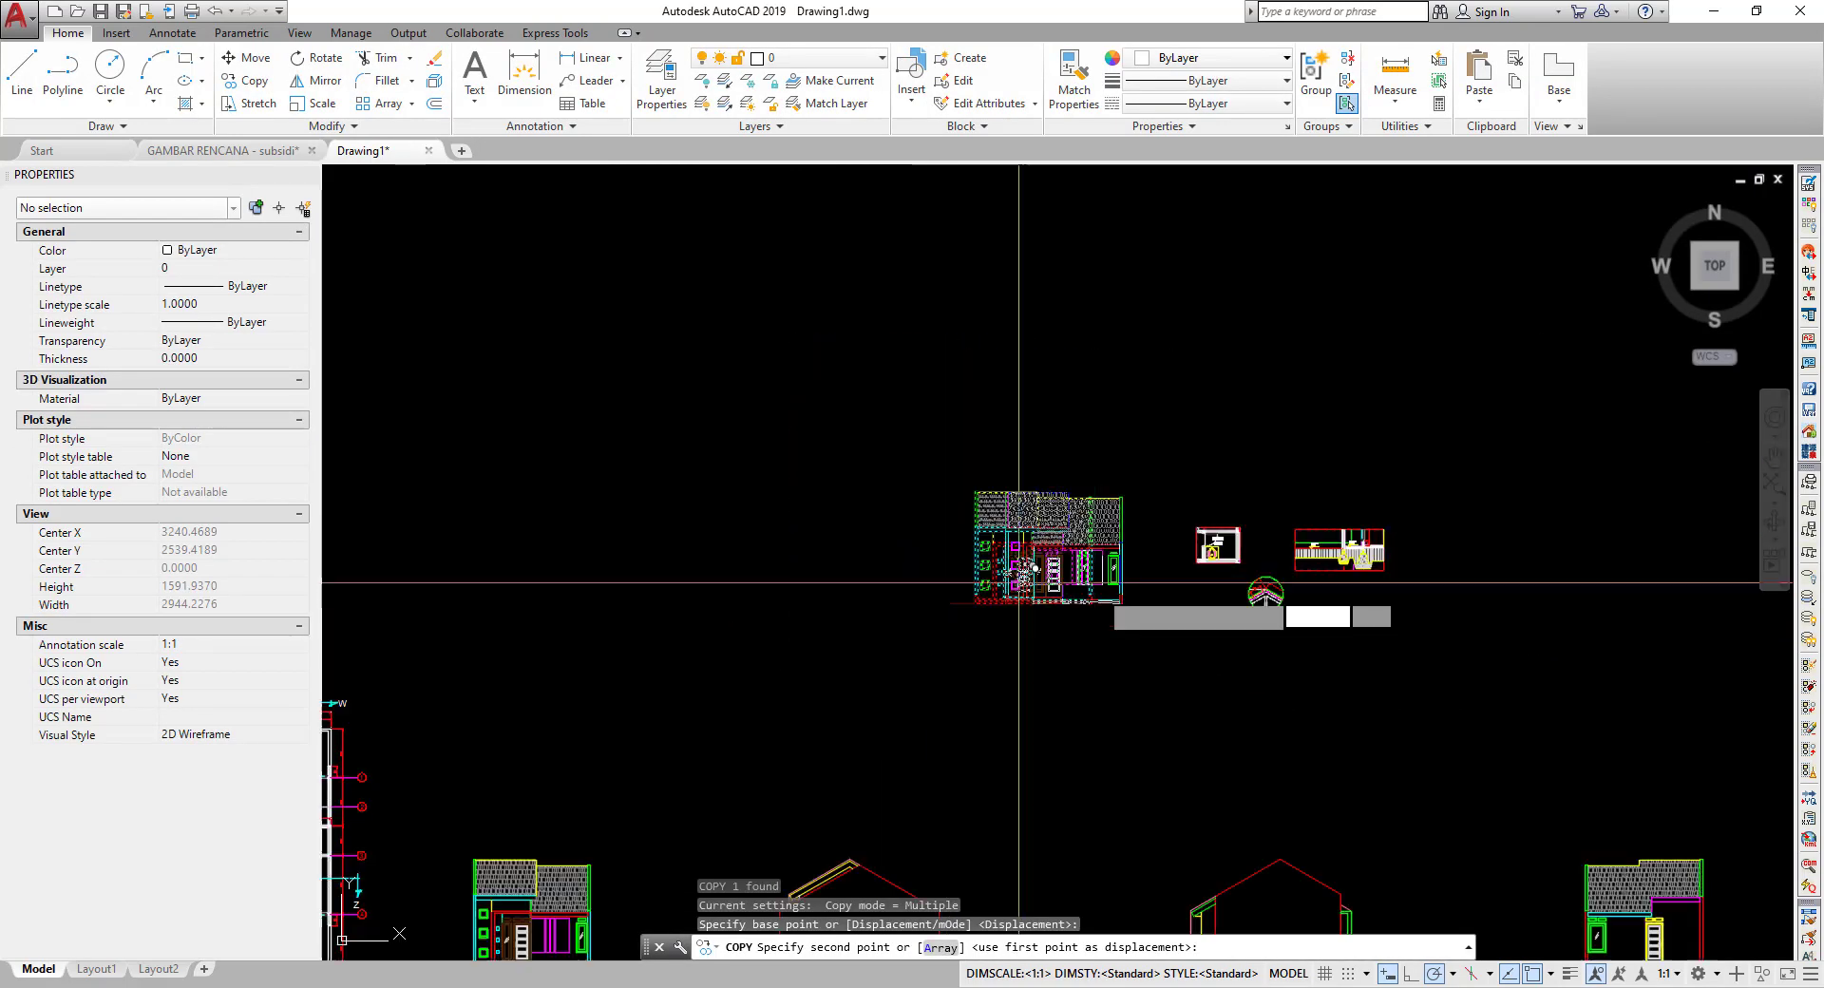
left_click(1030, 580)
left_click(823, 581)
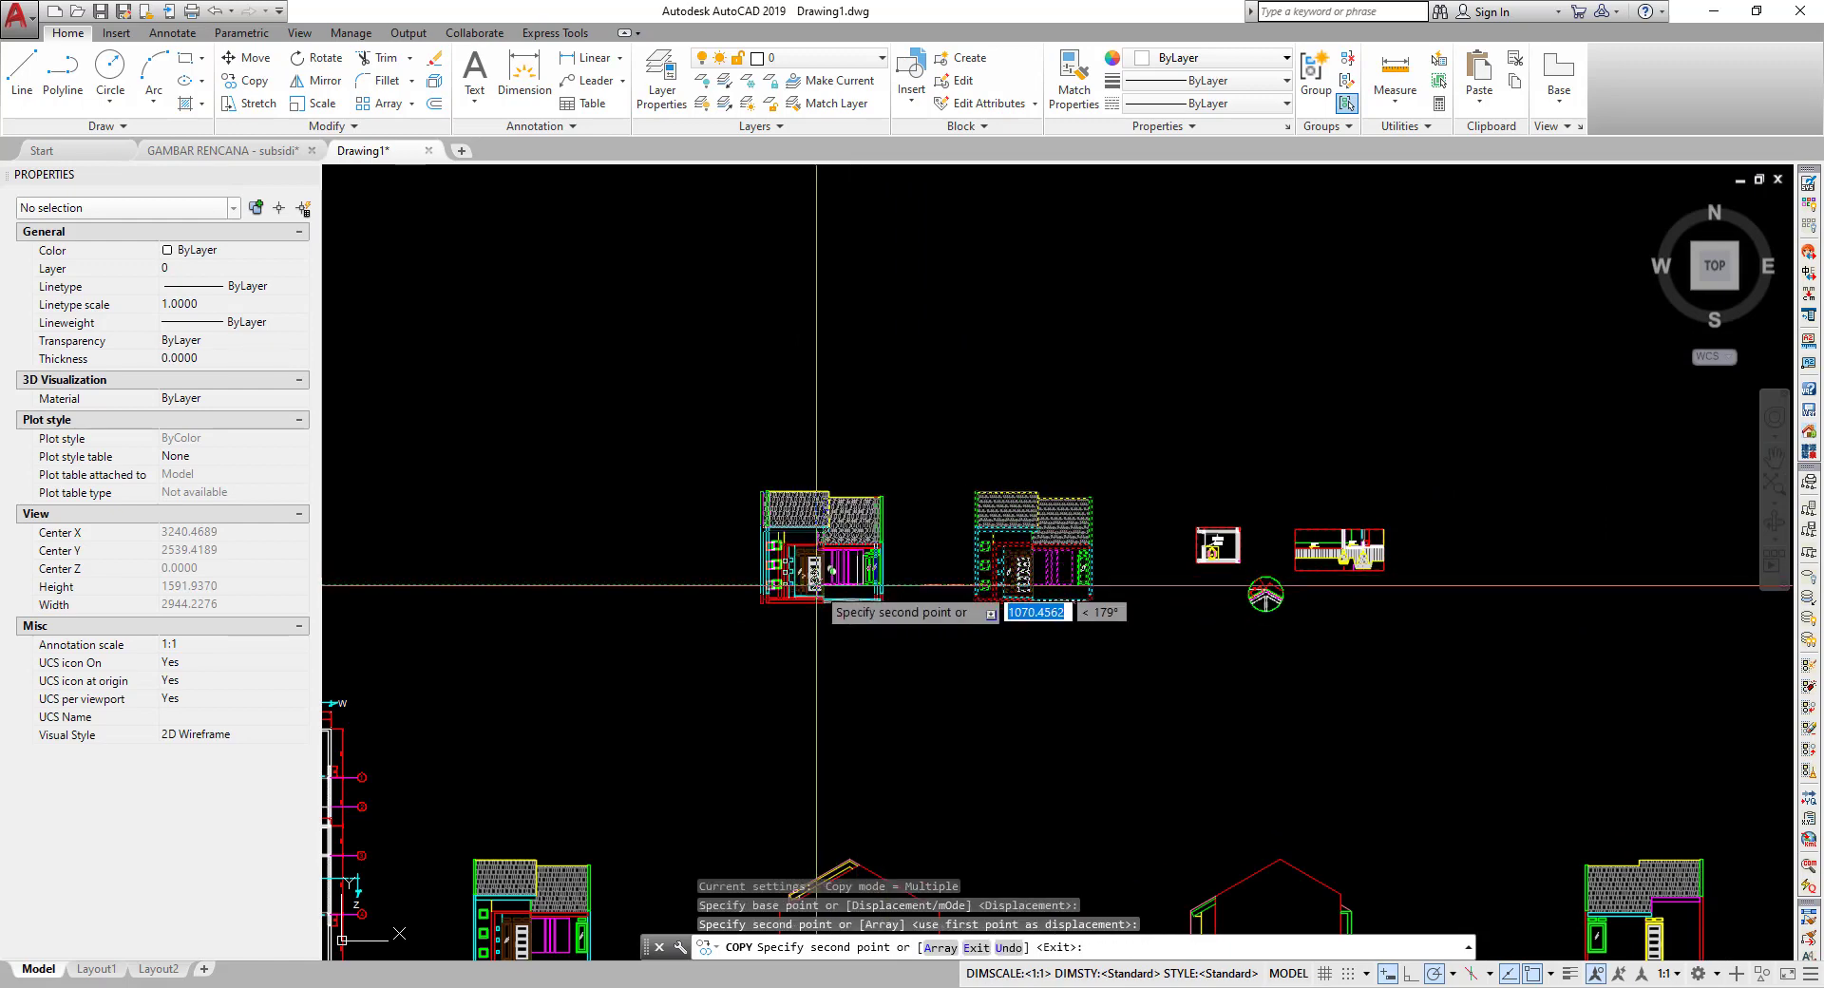
middle_click_drag(616, 578, 867, 601)
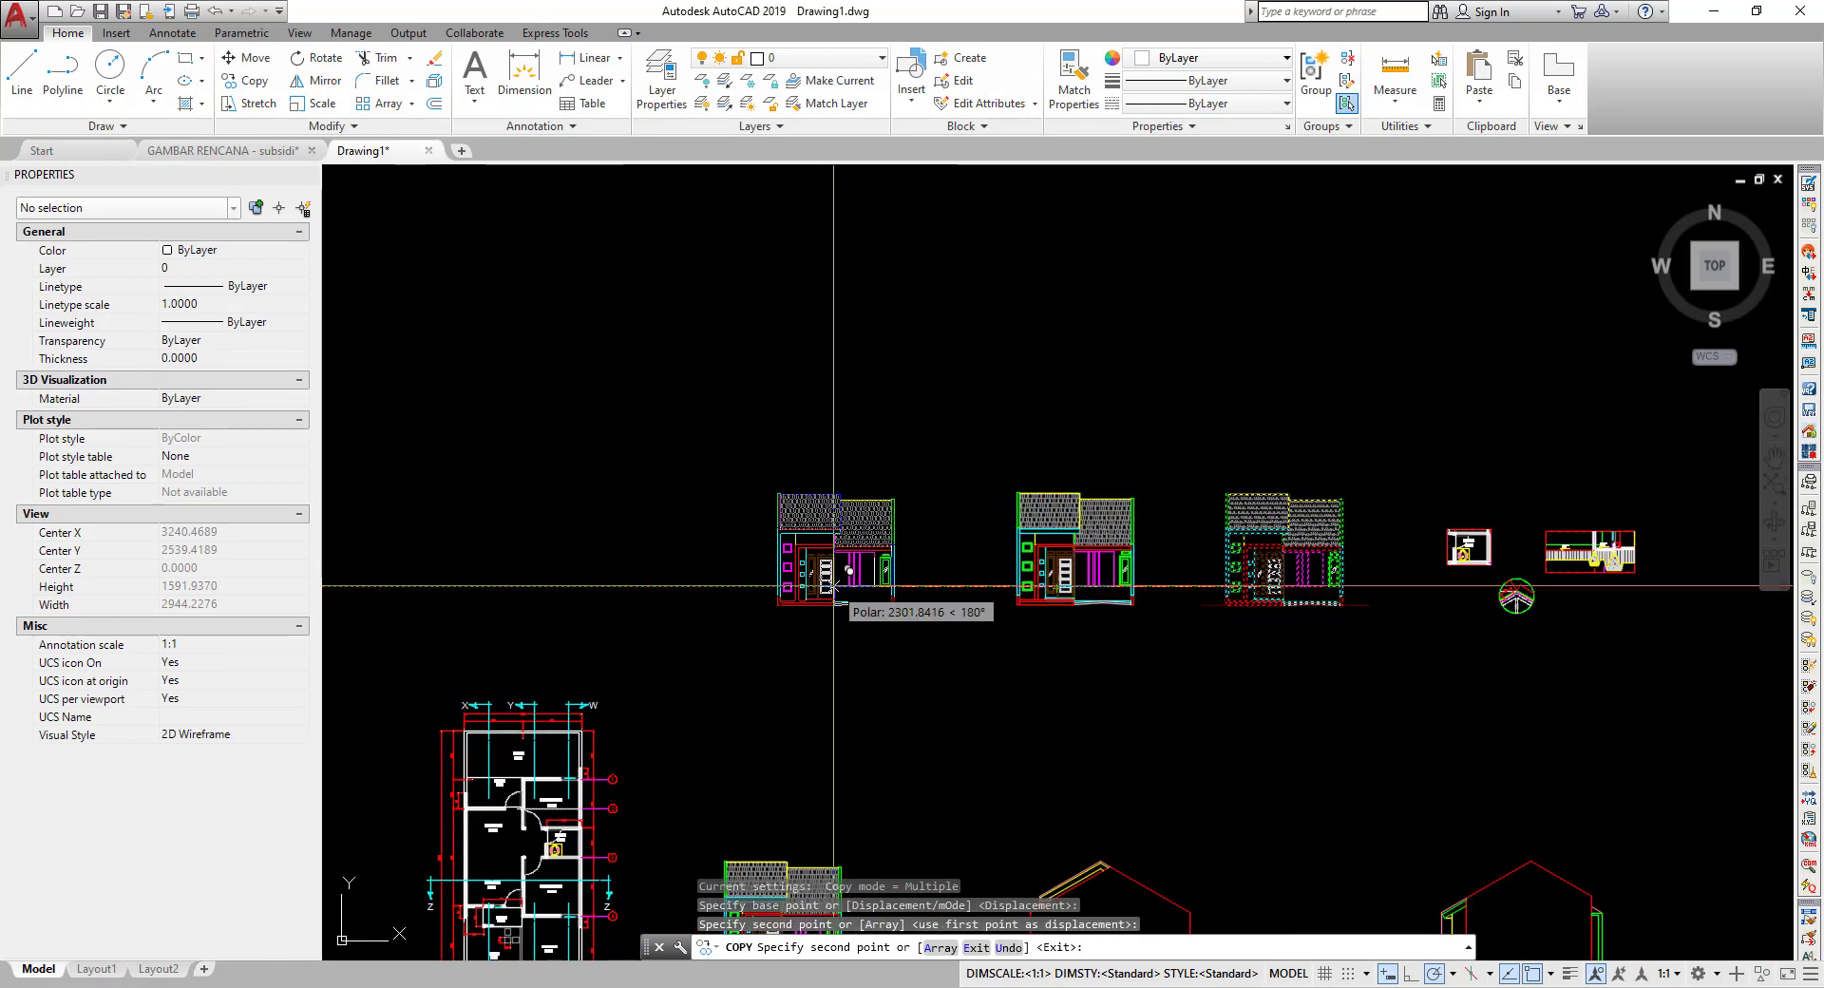
left_click(826, 586)
left_click(639, 584)
key("Return")
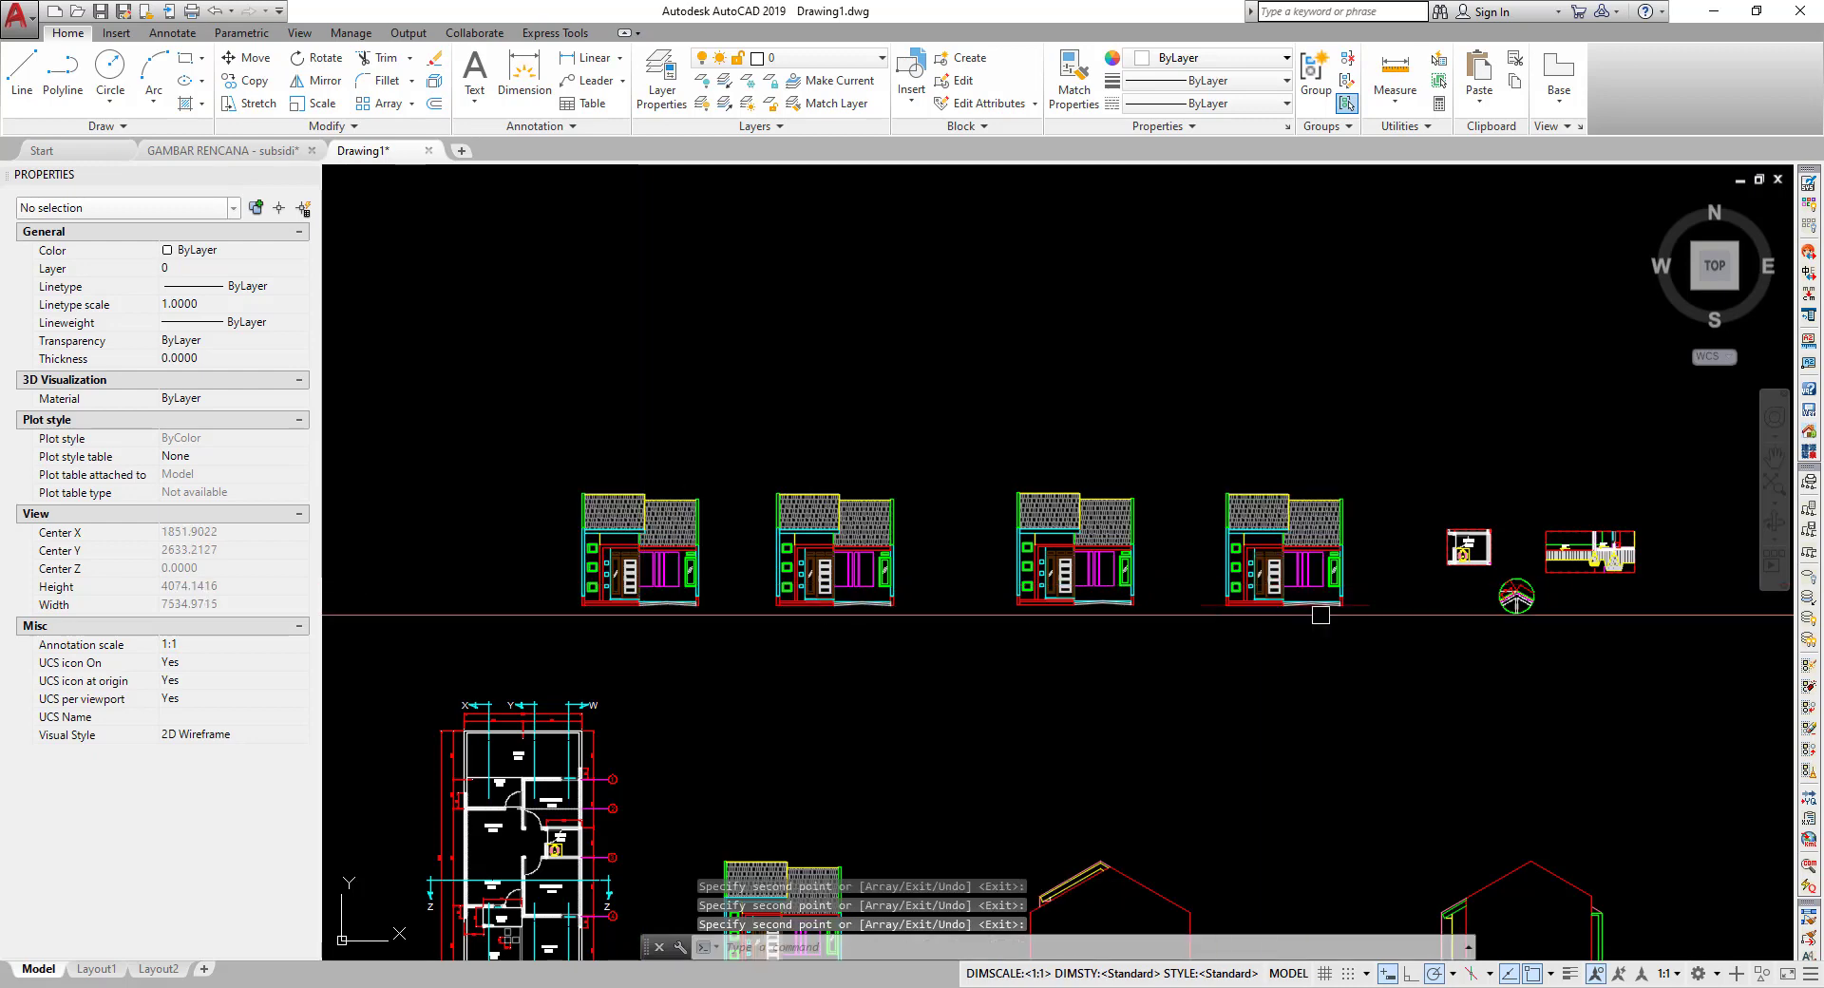
scroll(965, 528, "up", 5)
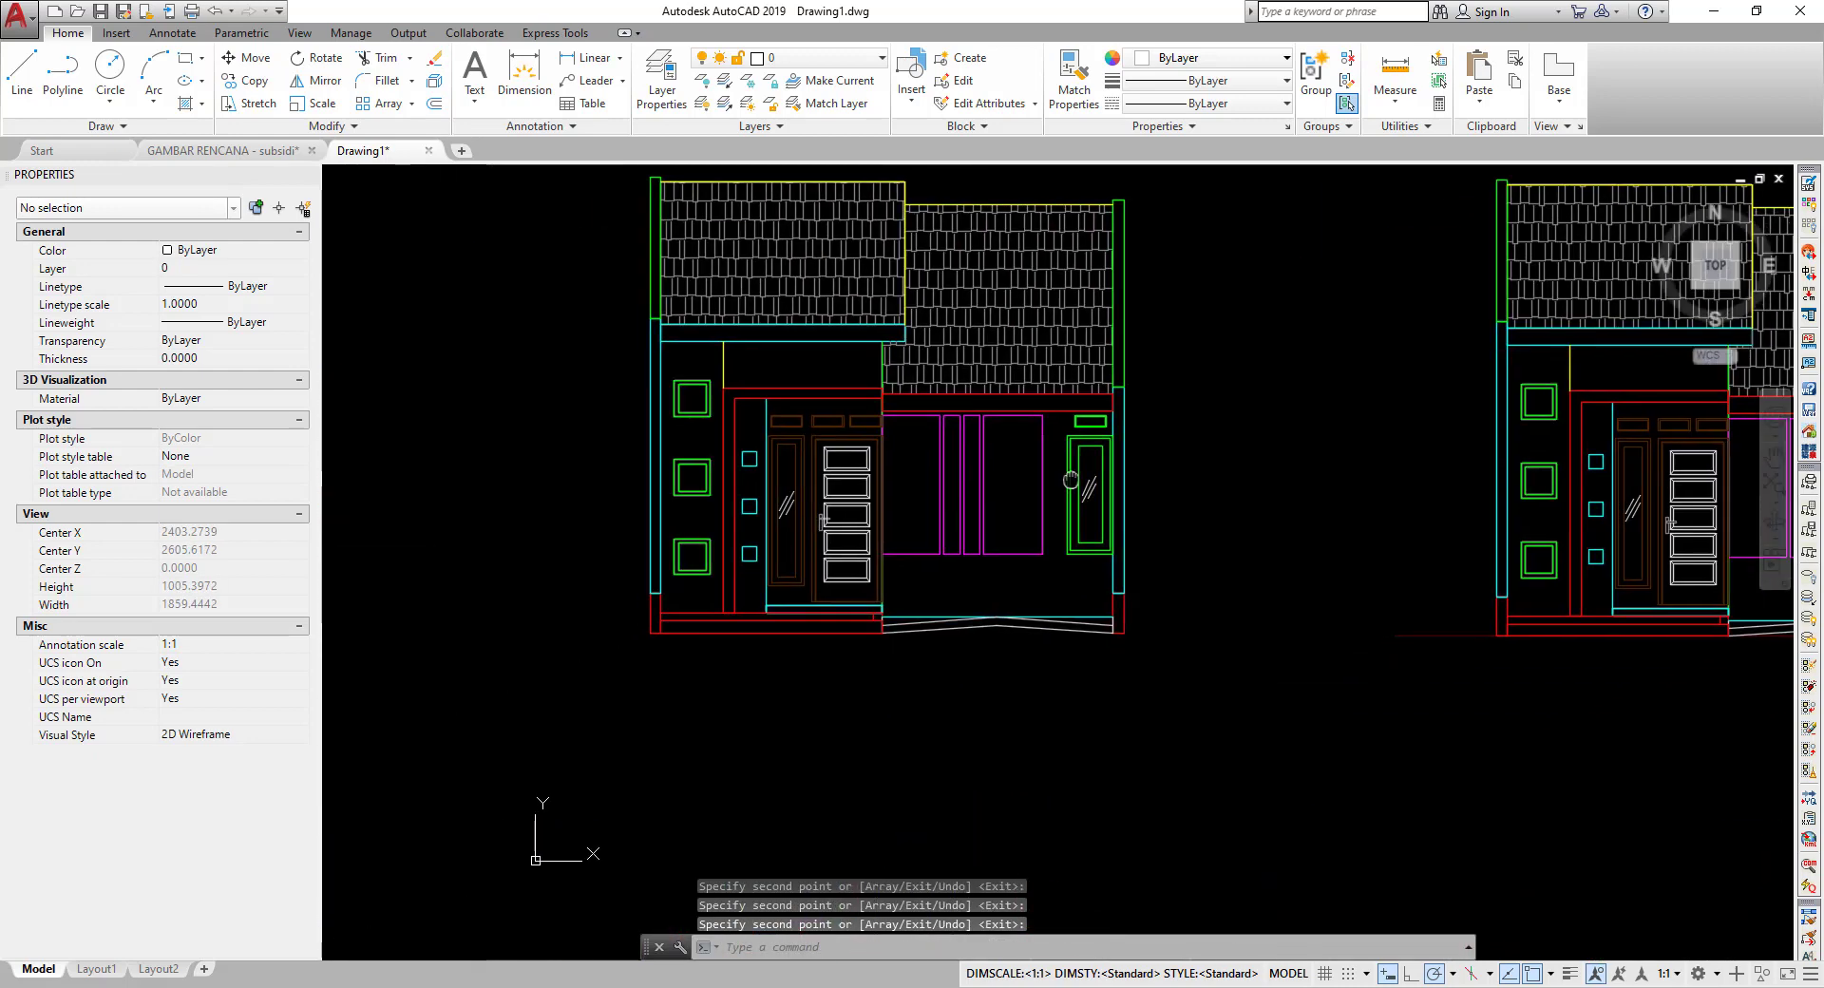
mouse_move(965, 528)
middle_mouse_down()
mouse_move(1015, 488)
mouse_move(1042, 524)
middle_mouse_up()
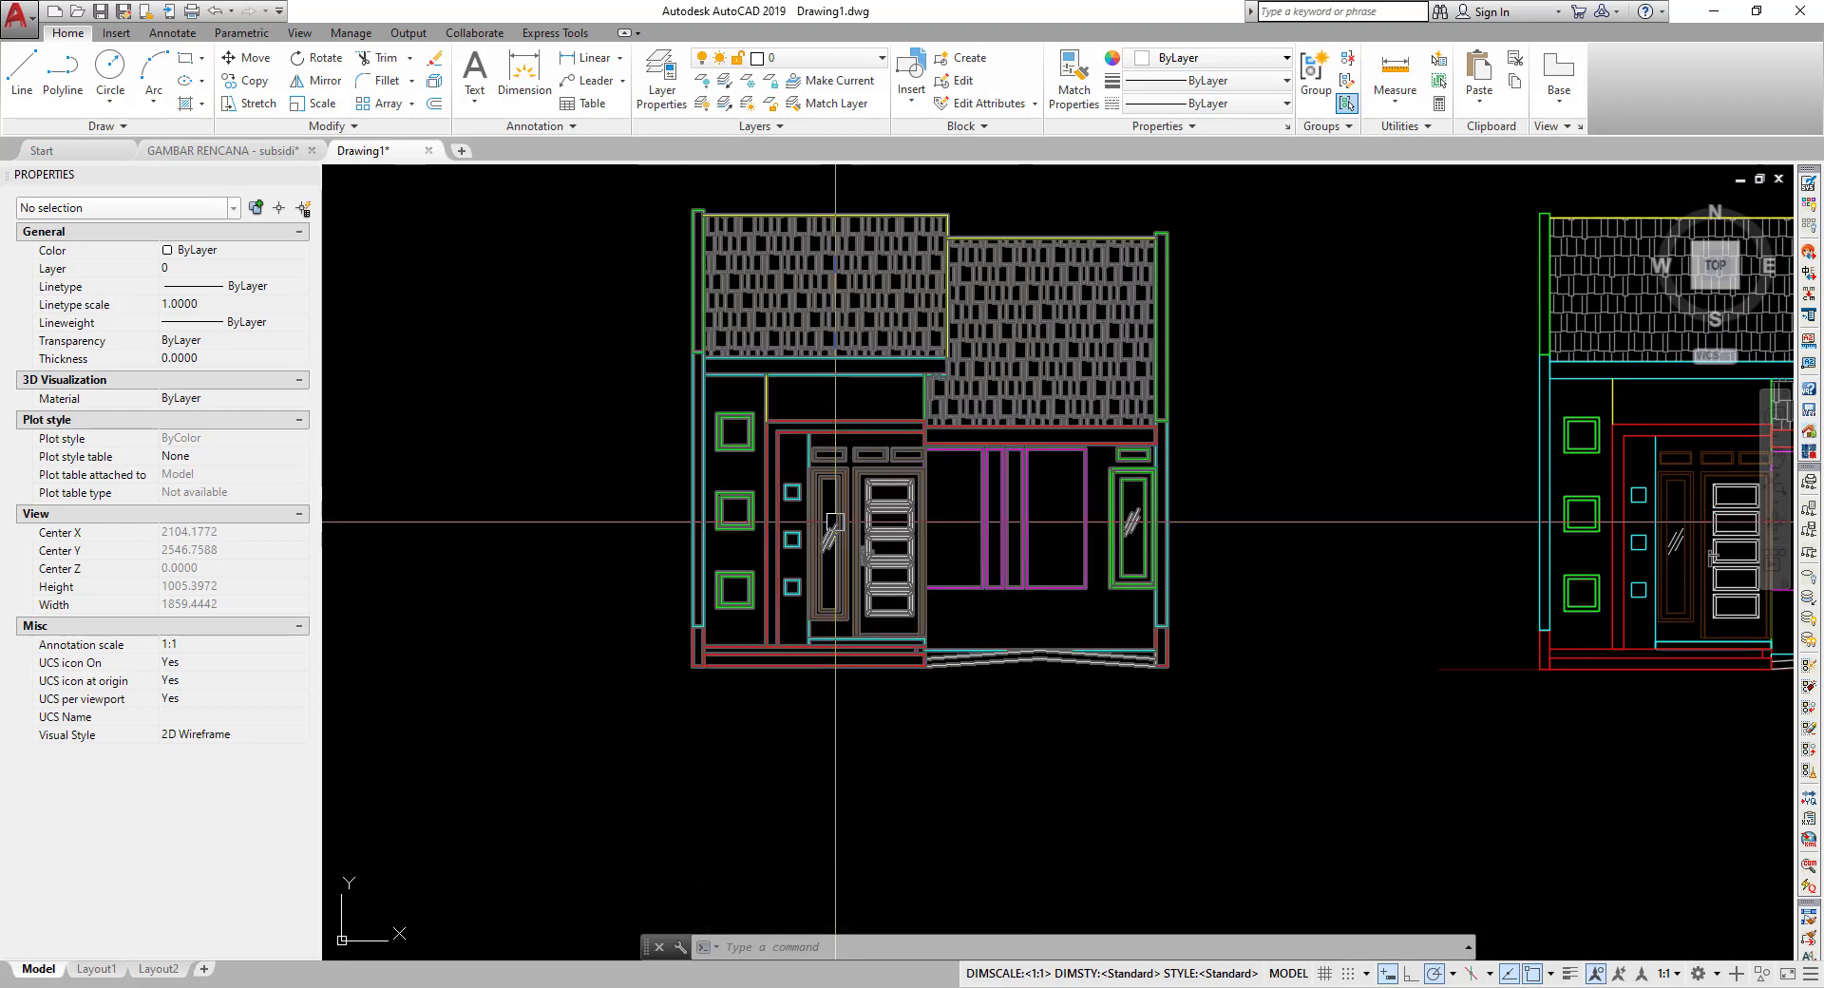
type("PL")
- Draw a closed polyline rectangle framing the front door of one elevation copy
key("Return")
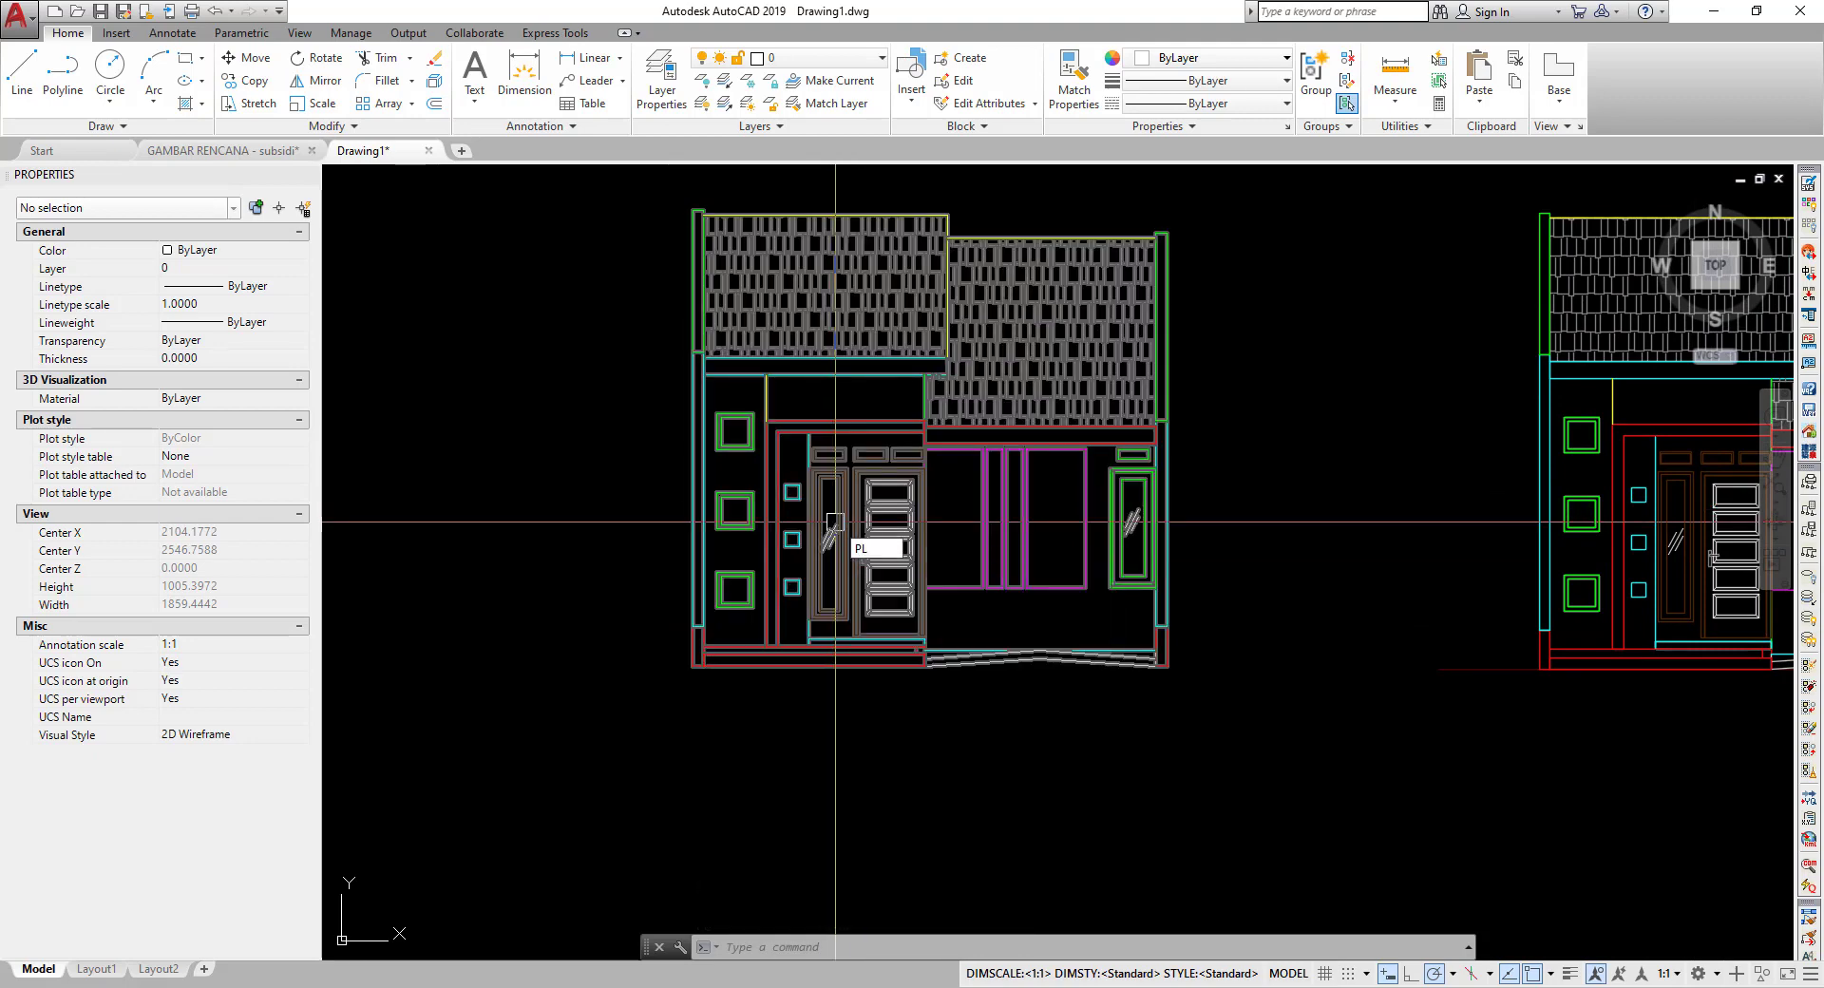
scroll(665, 408, "up", 3)
scroll(666, 381, "up", 2)
left_click(666, 381)
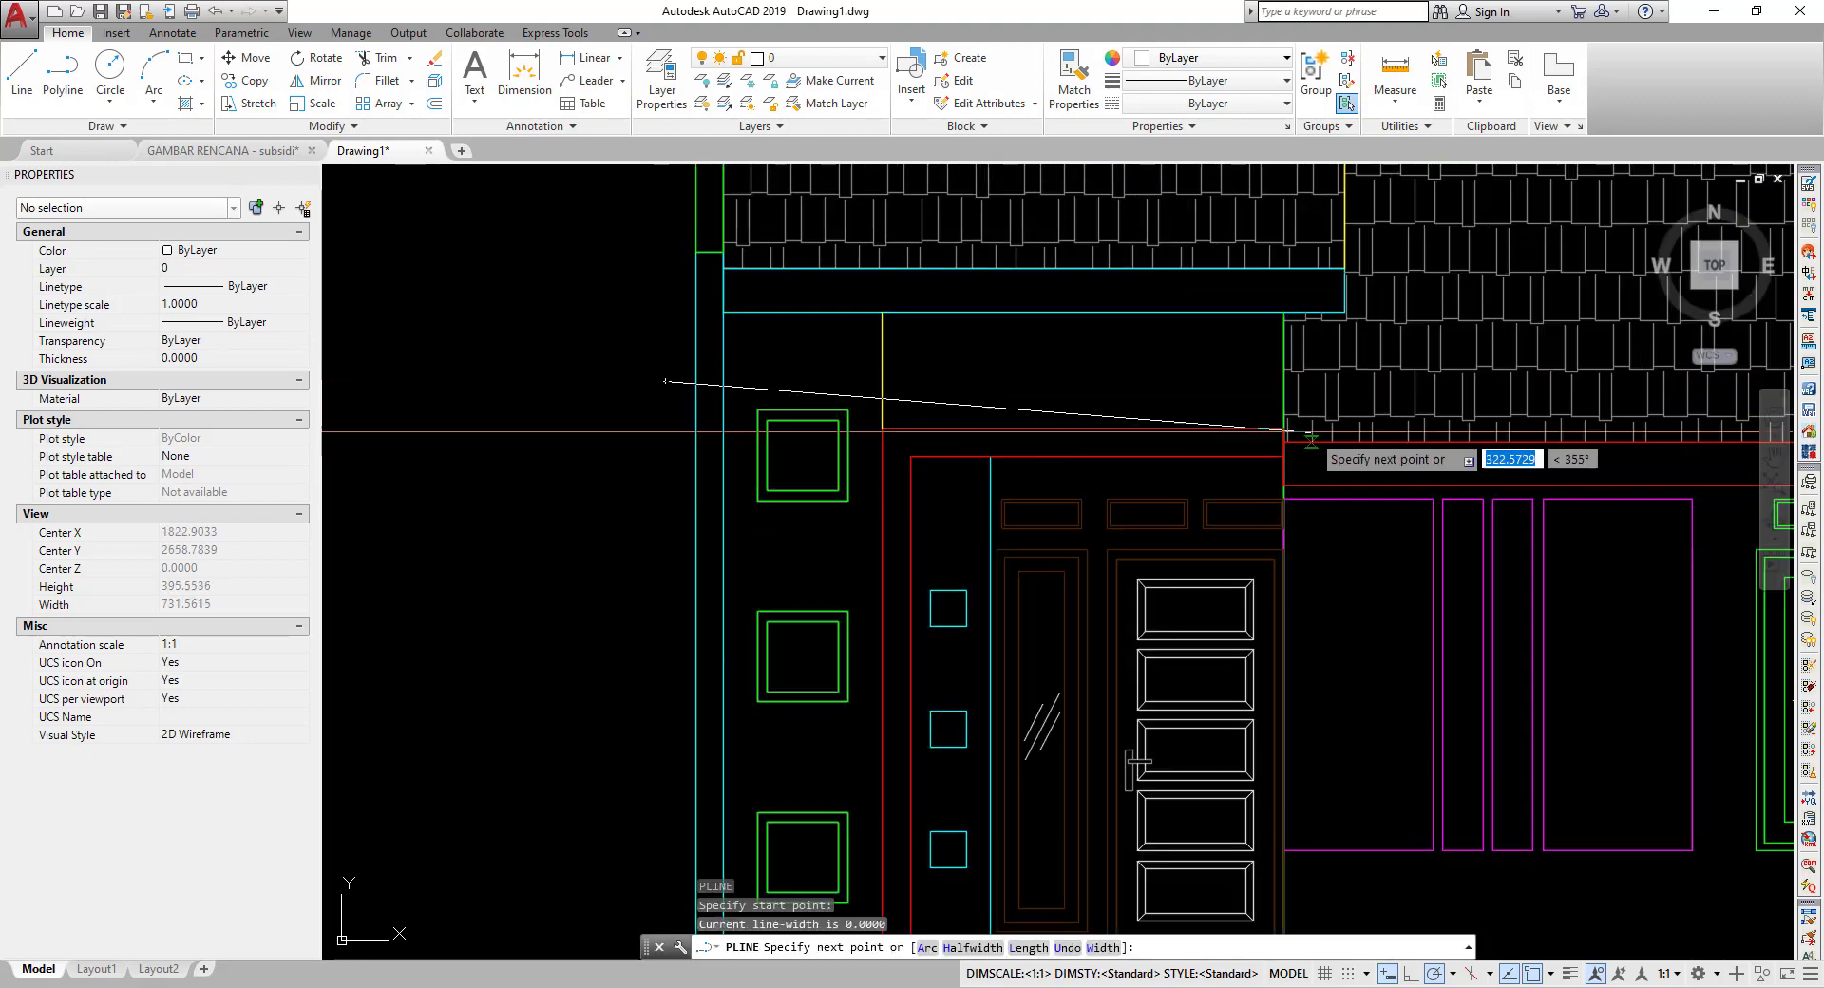
scroll(1314, 389, "down", 2)
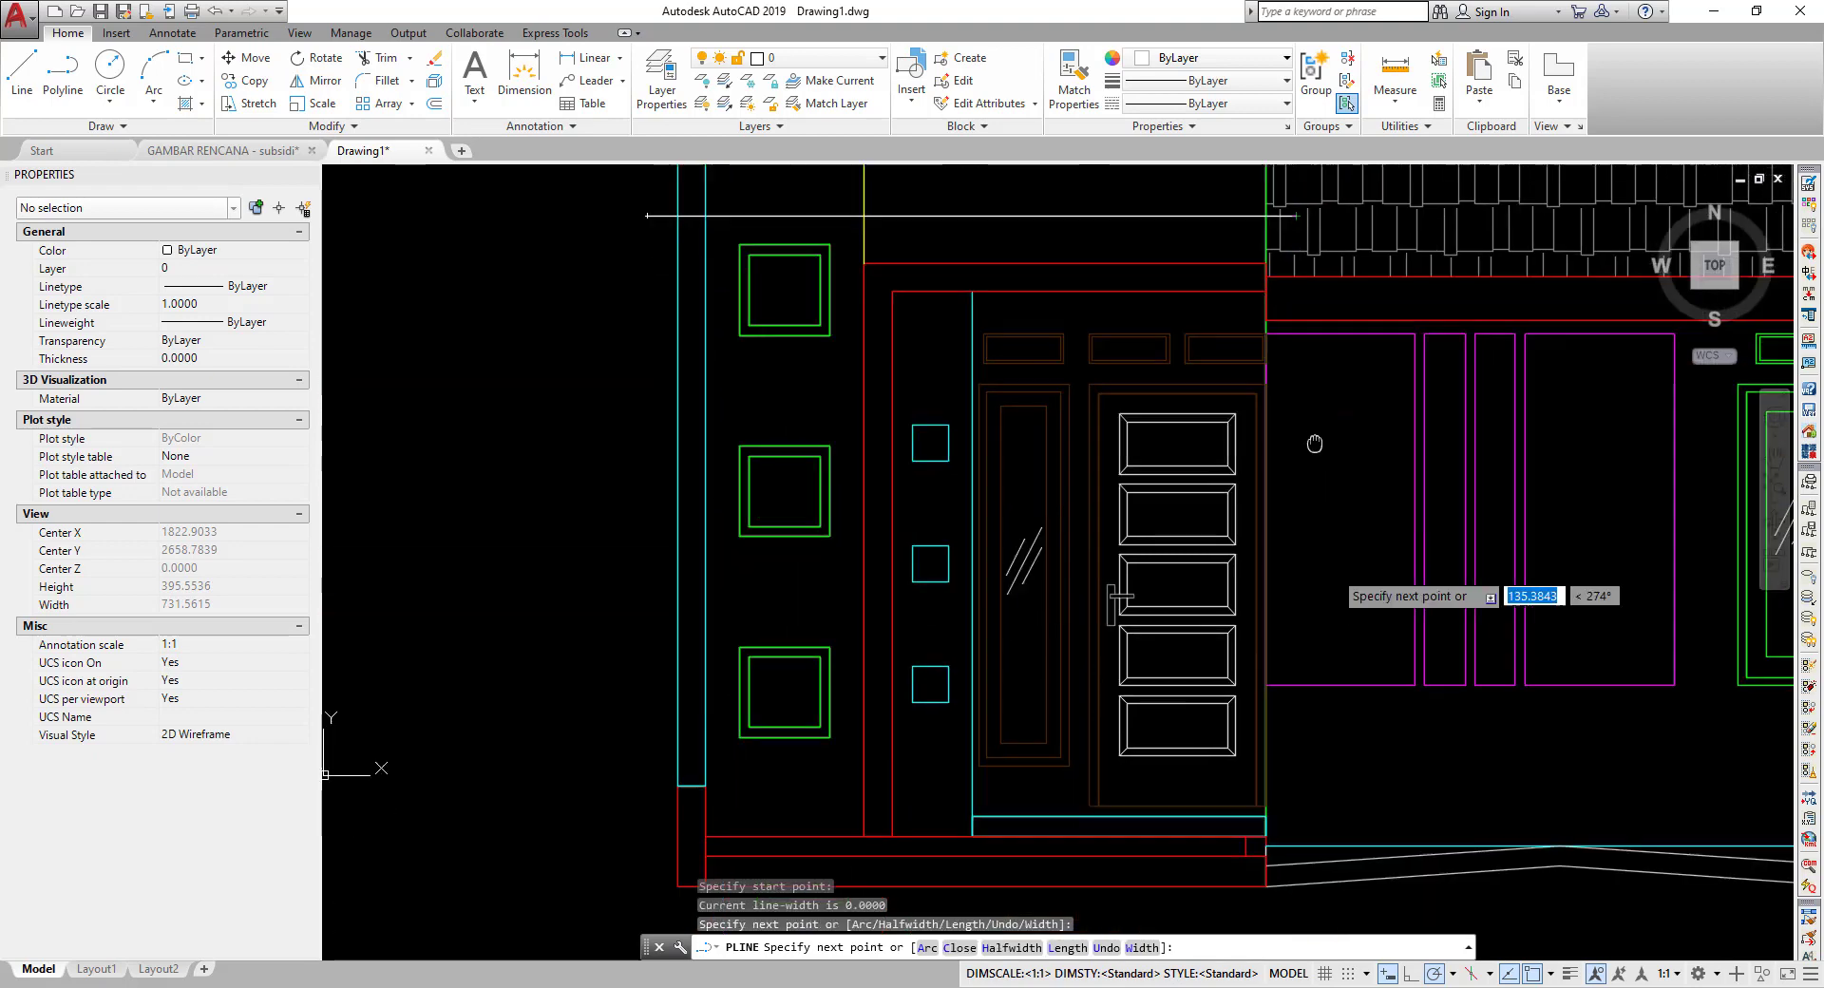
scroll(1313, 437, "down", 3)
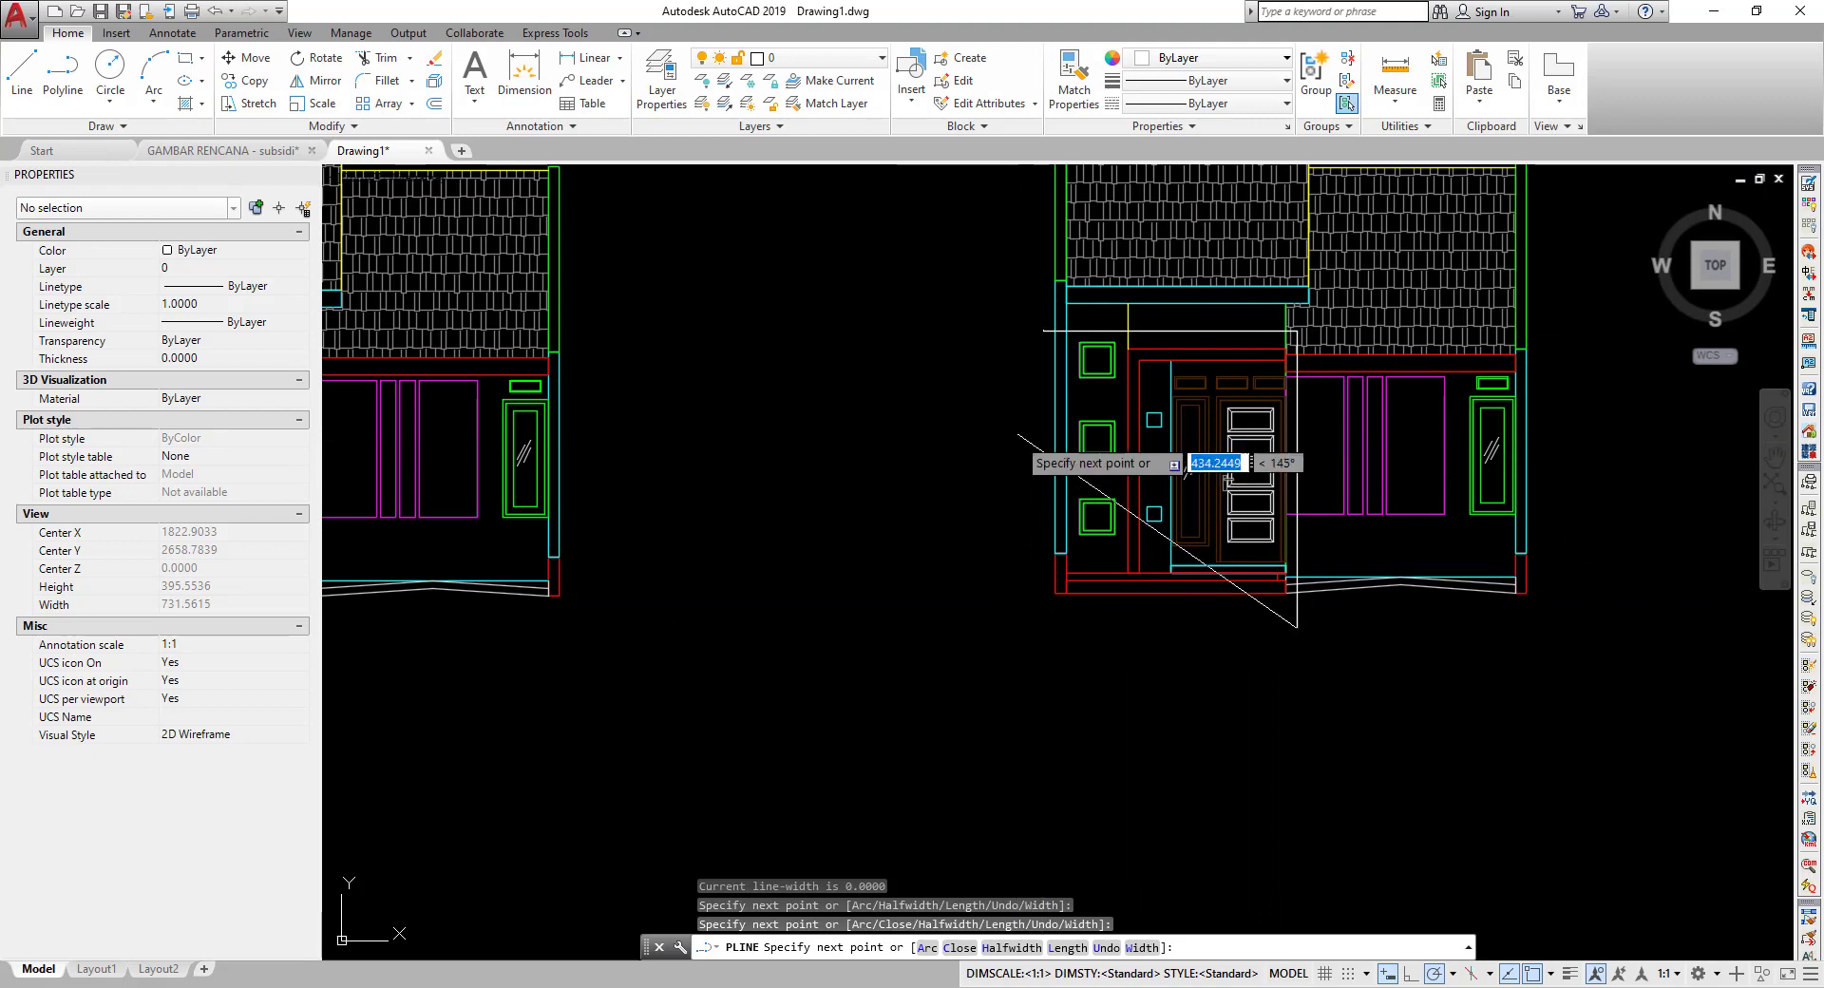
left_click(1043, 330)
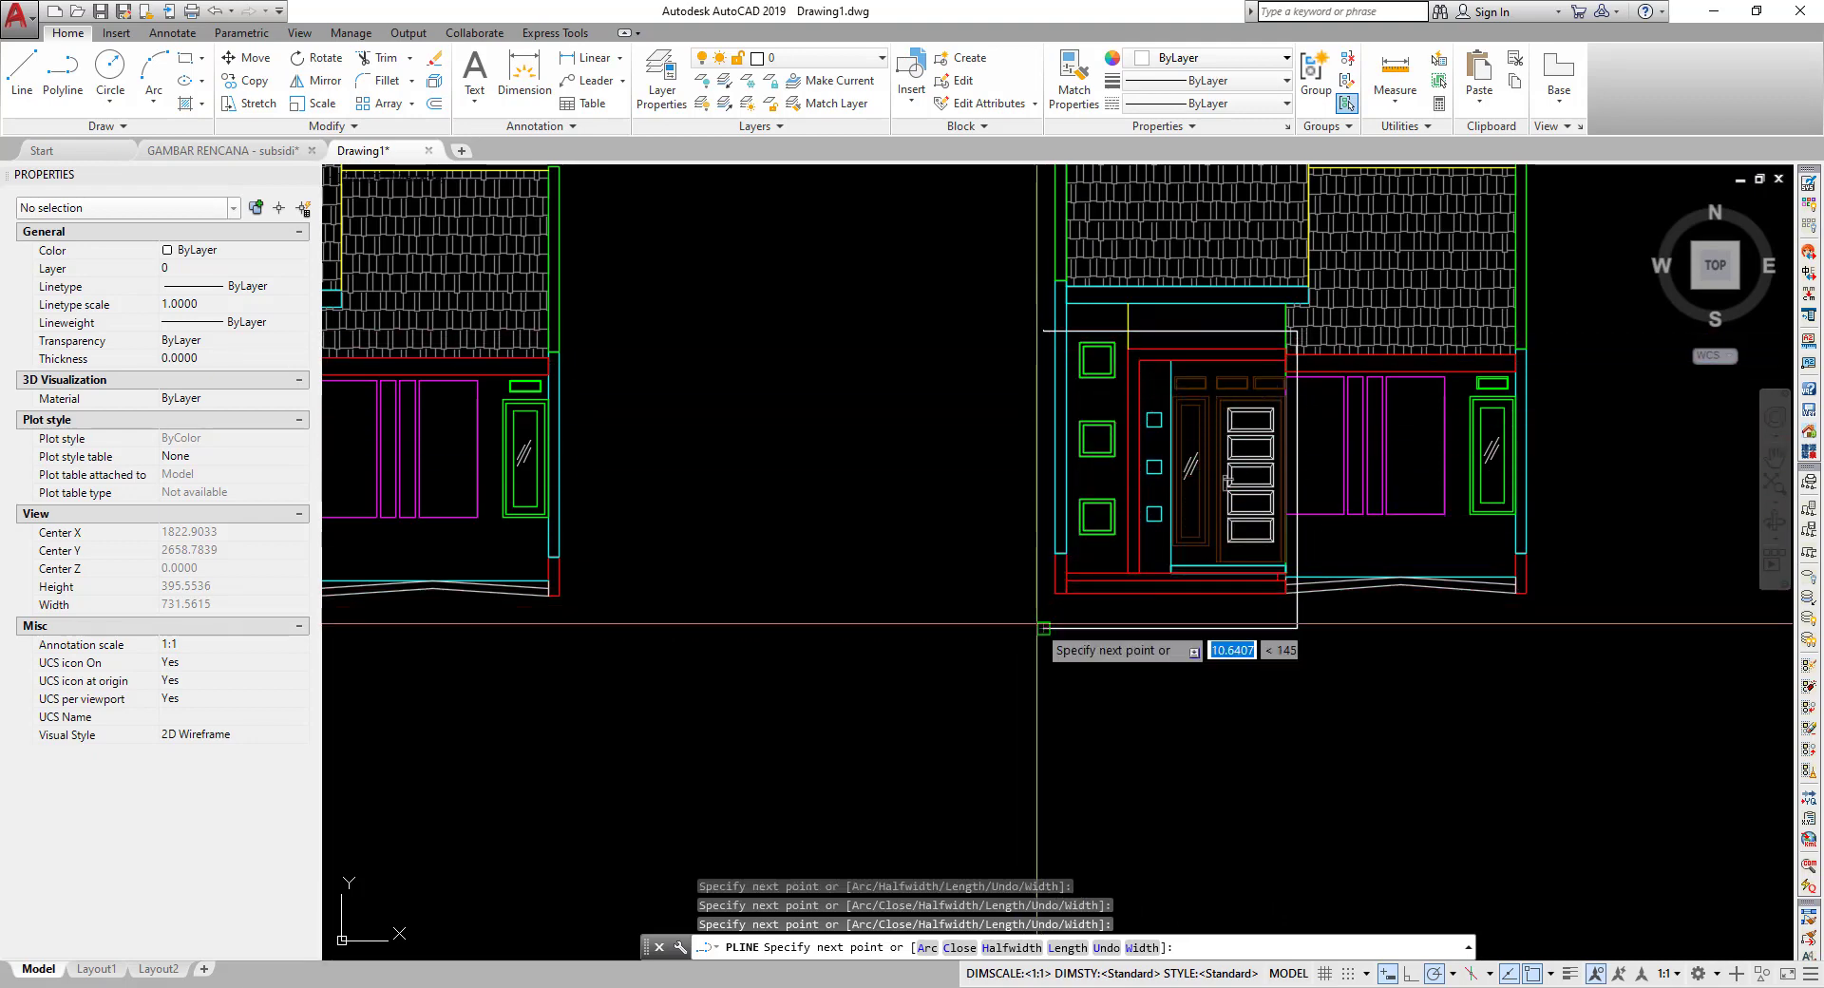
key("Return")
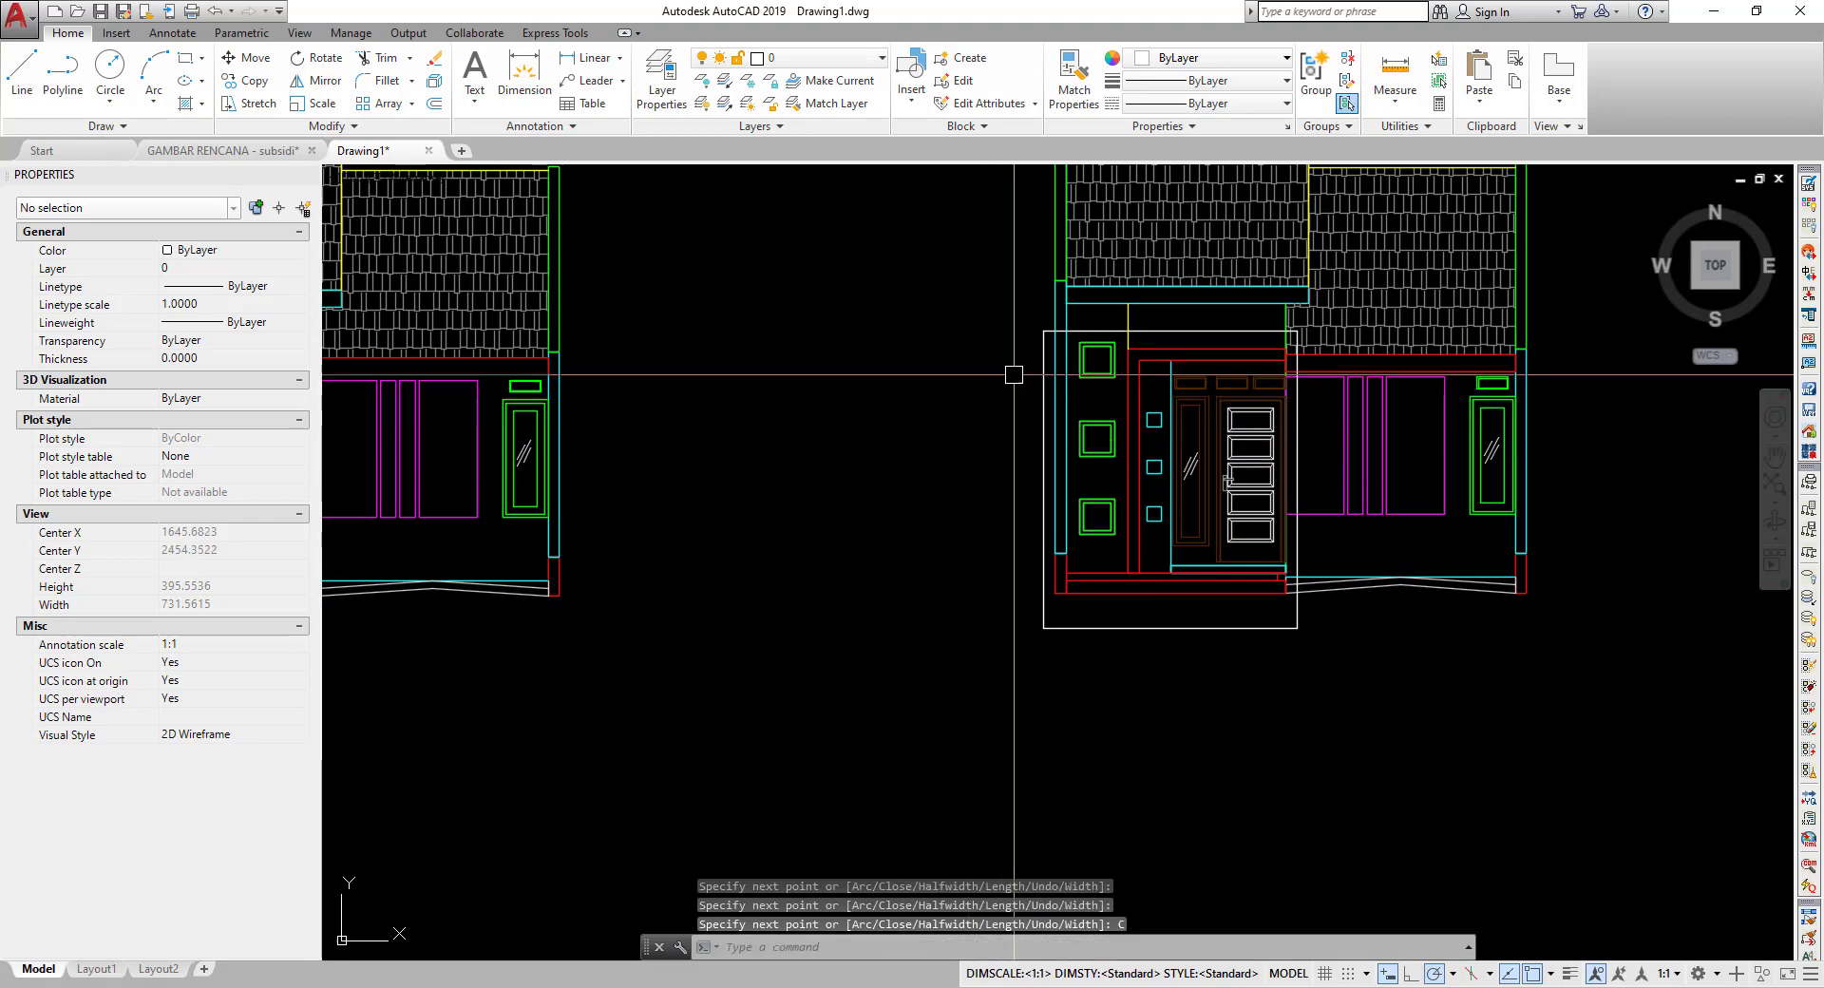
- XCLIP one TAMPAK dEPAN copy to the rectangle, leaving only the entrance and door visible
middle_click_drag(922, 423, 733, 505)
type("XC")
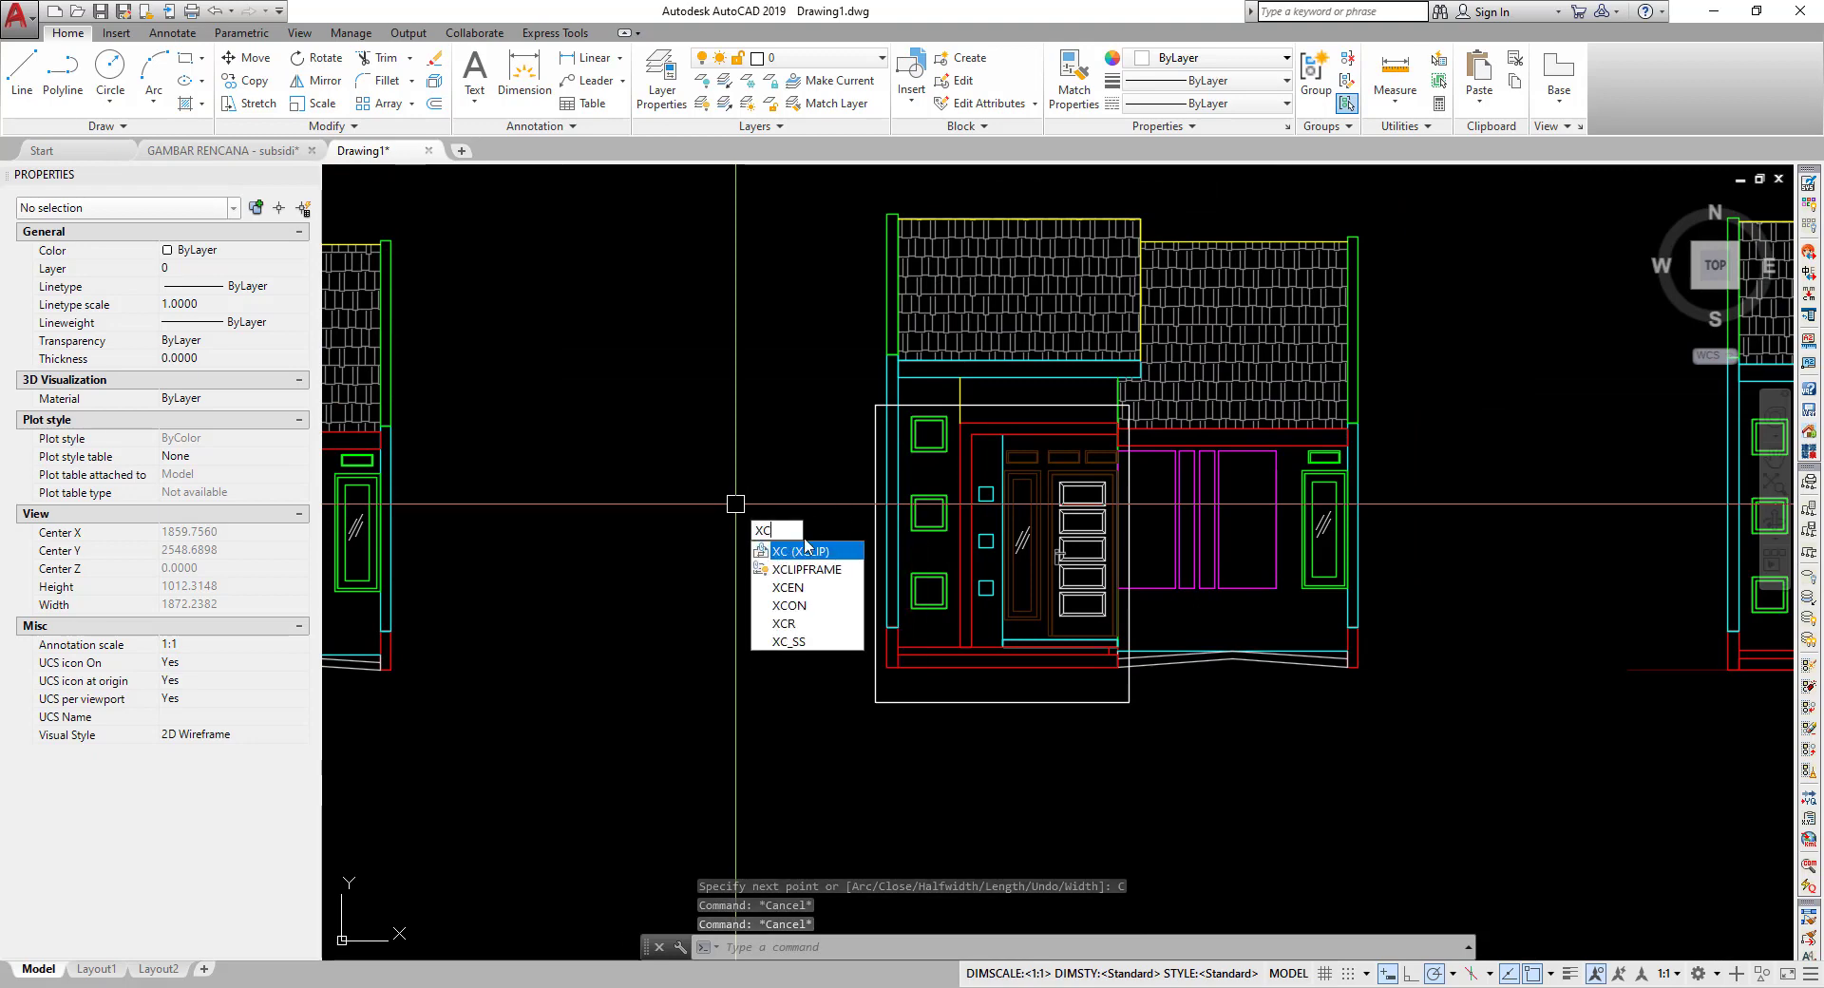
left_click(803, 553)
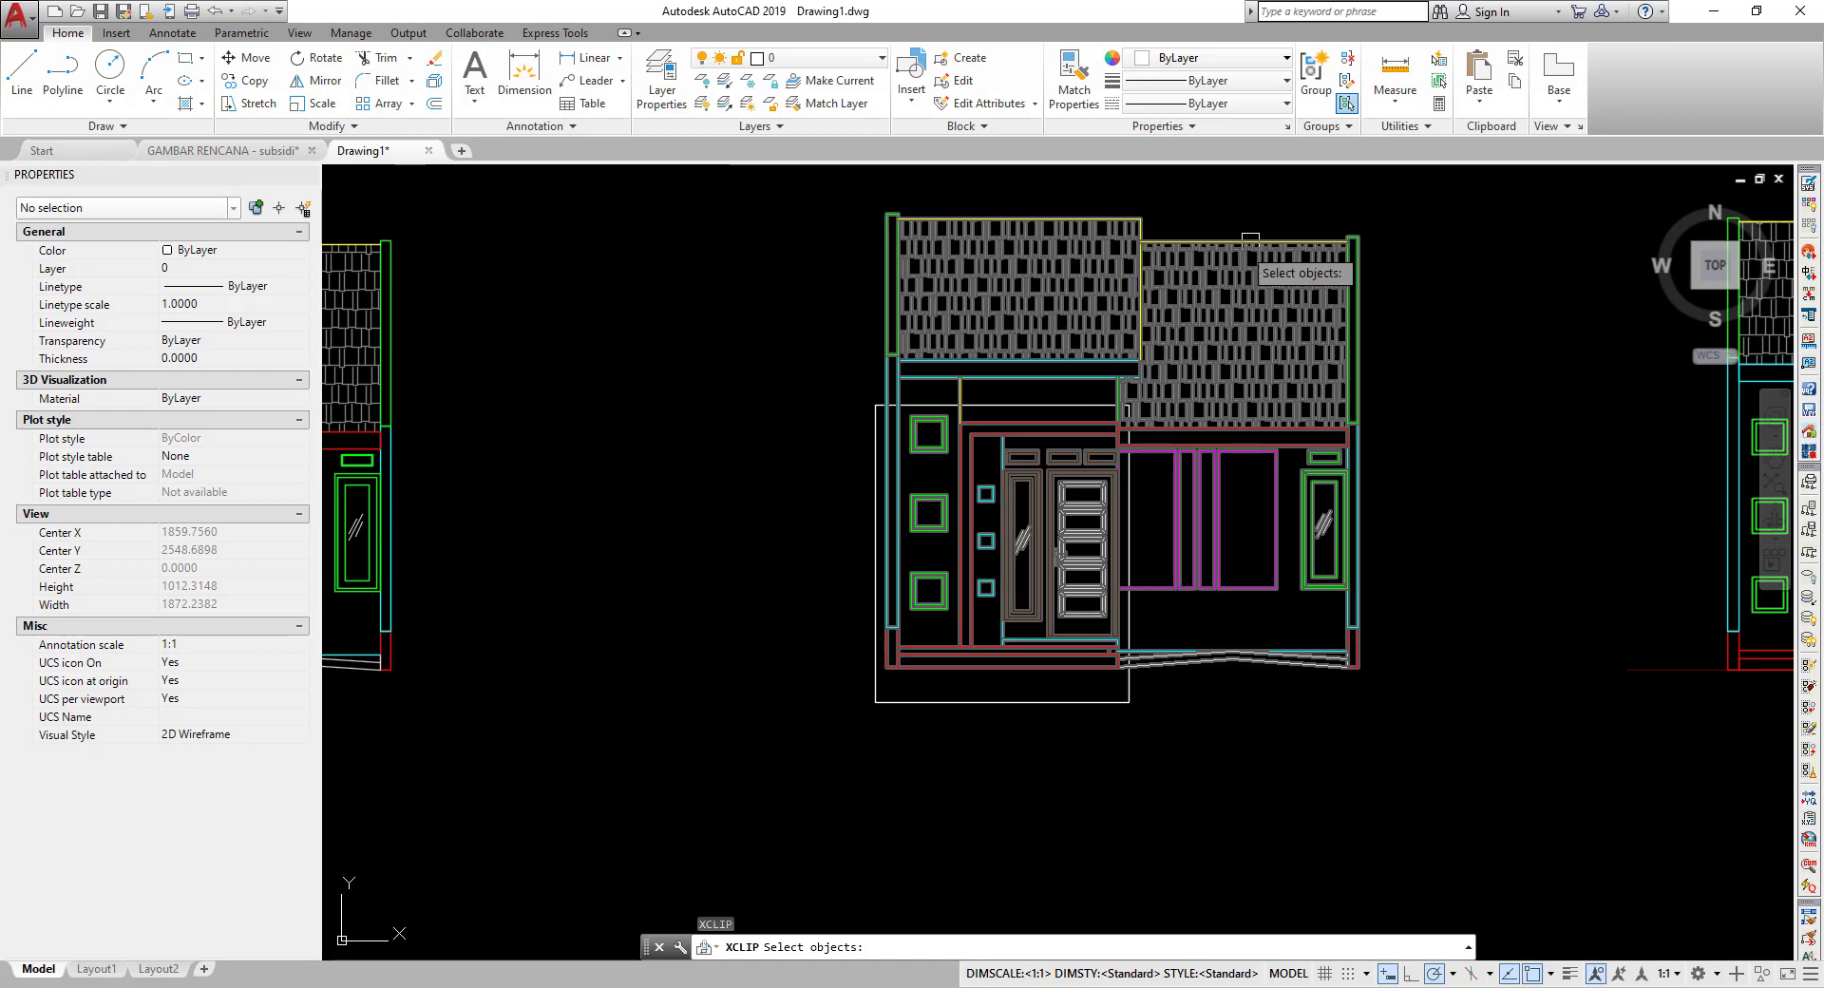
left_click(1349, 478)
key("Return")
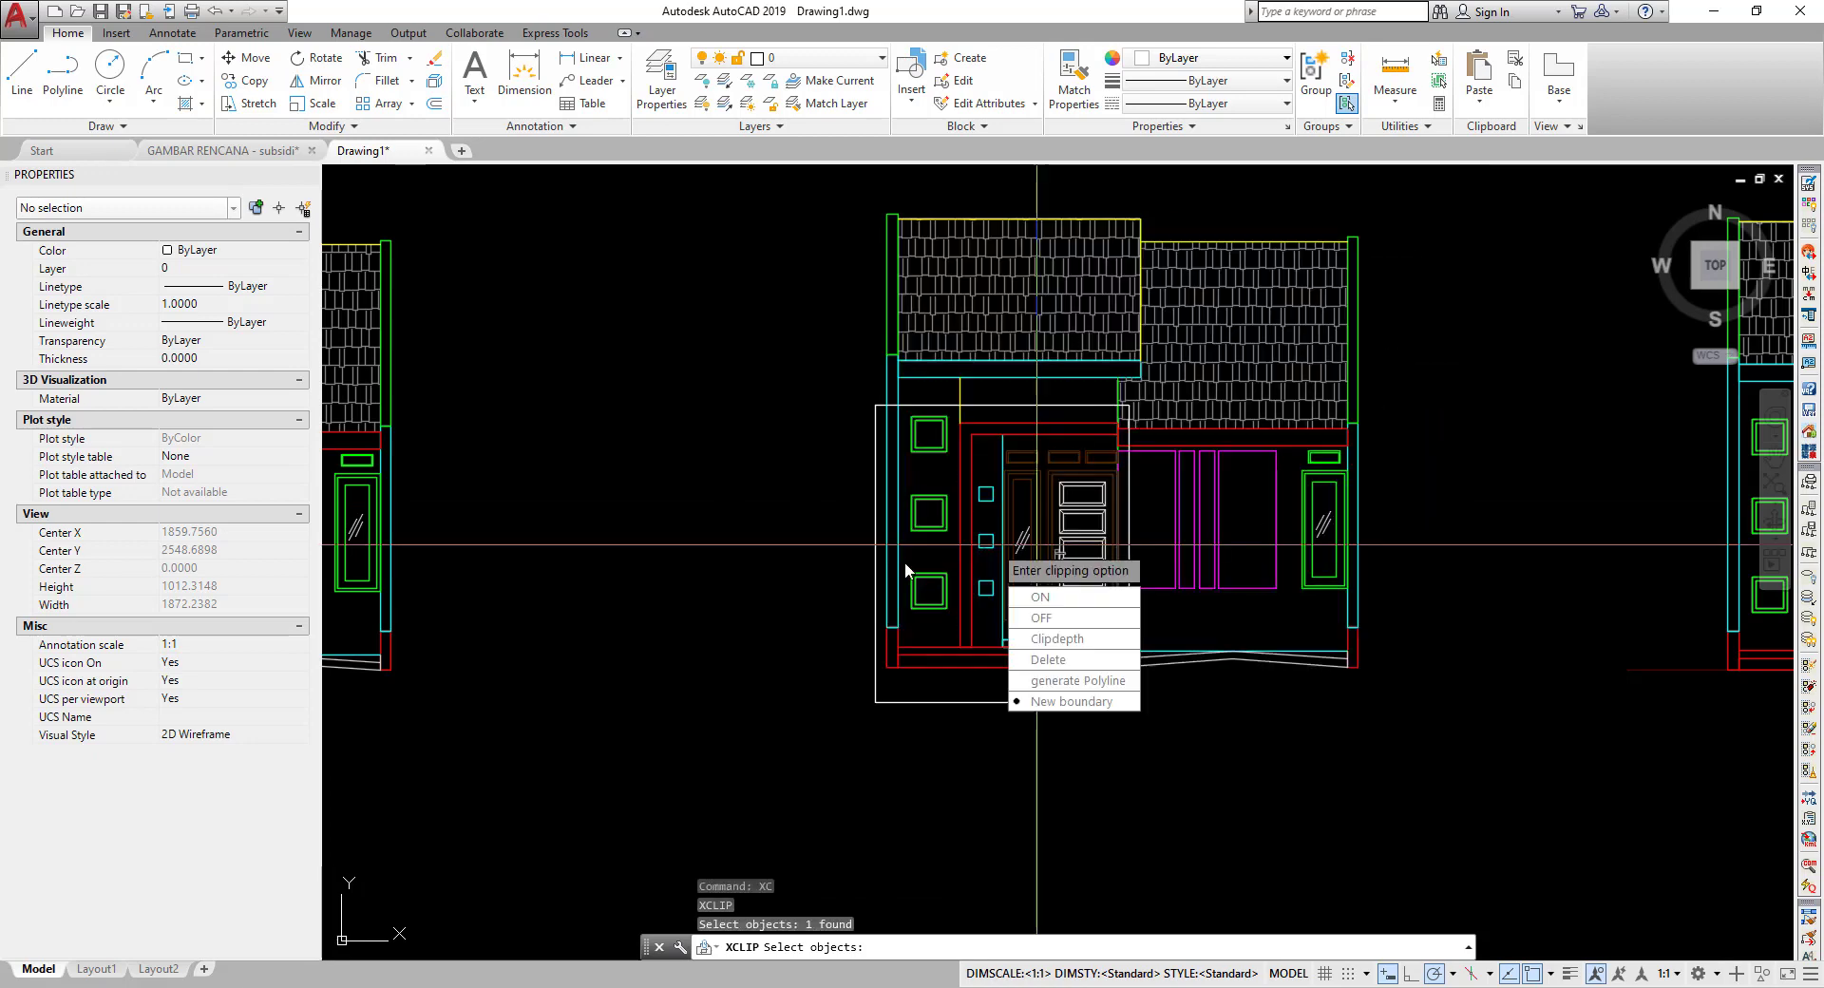
left_click(1064, 701)
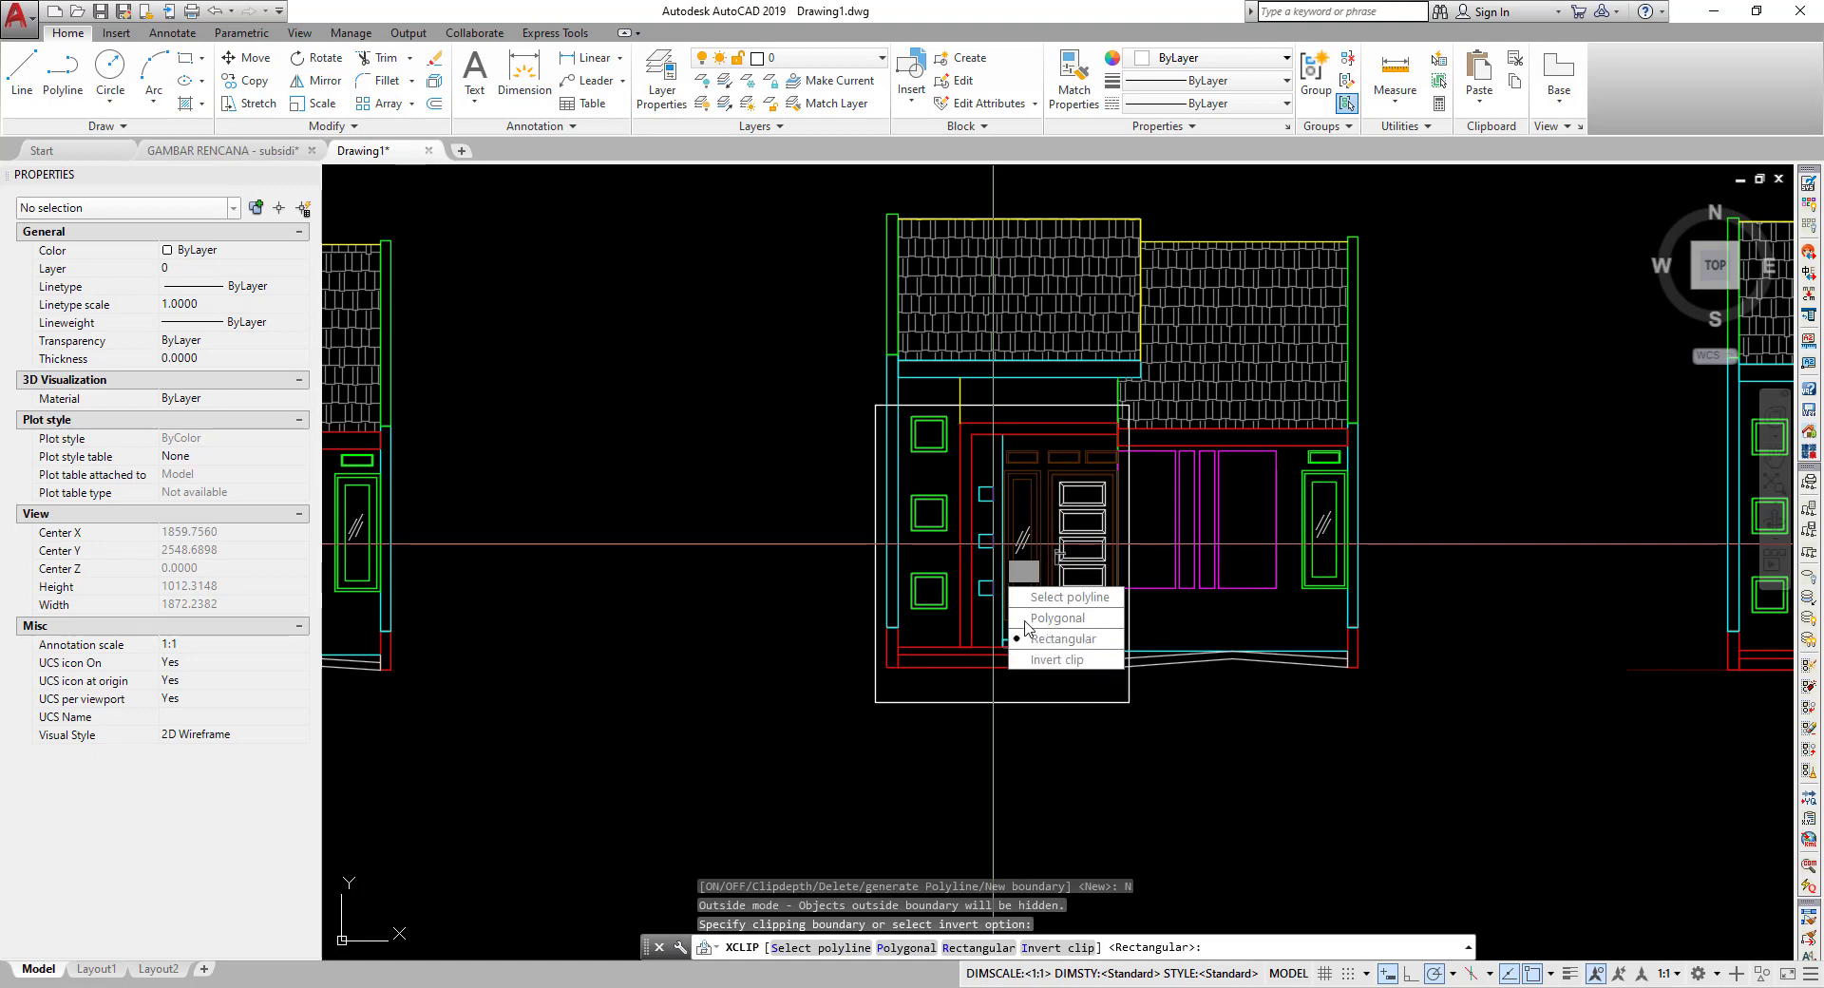
left_click(1062, 600)
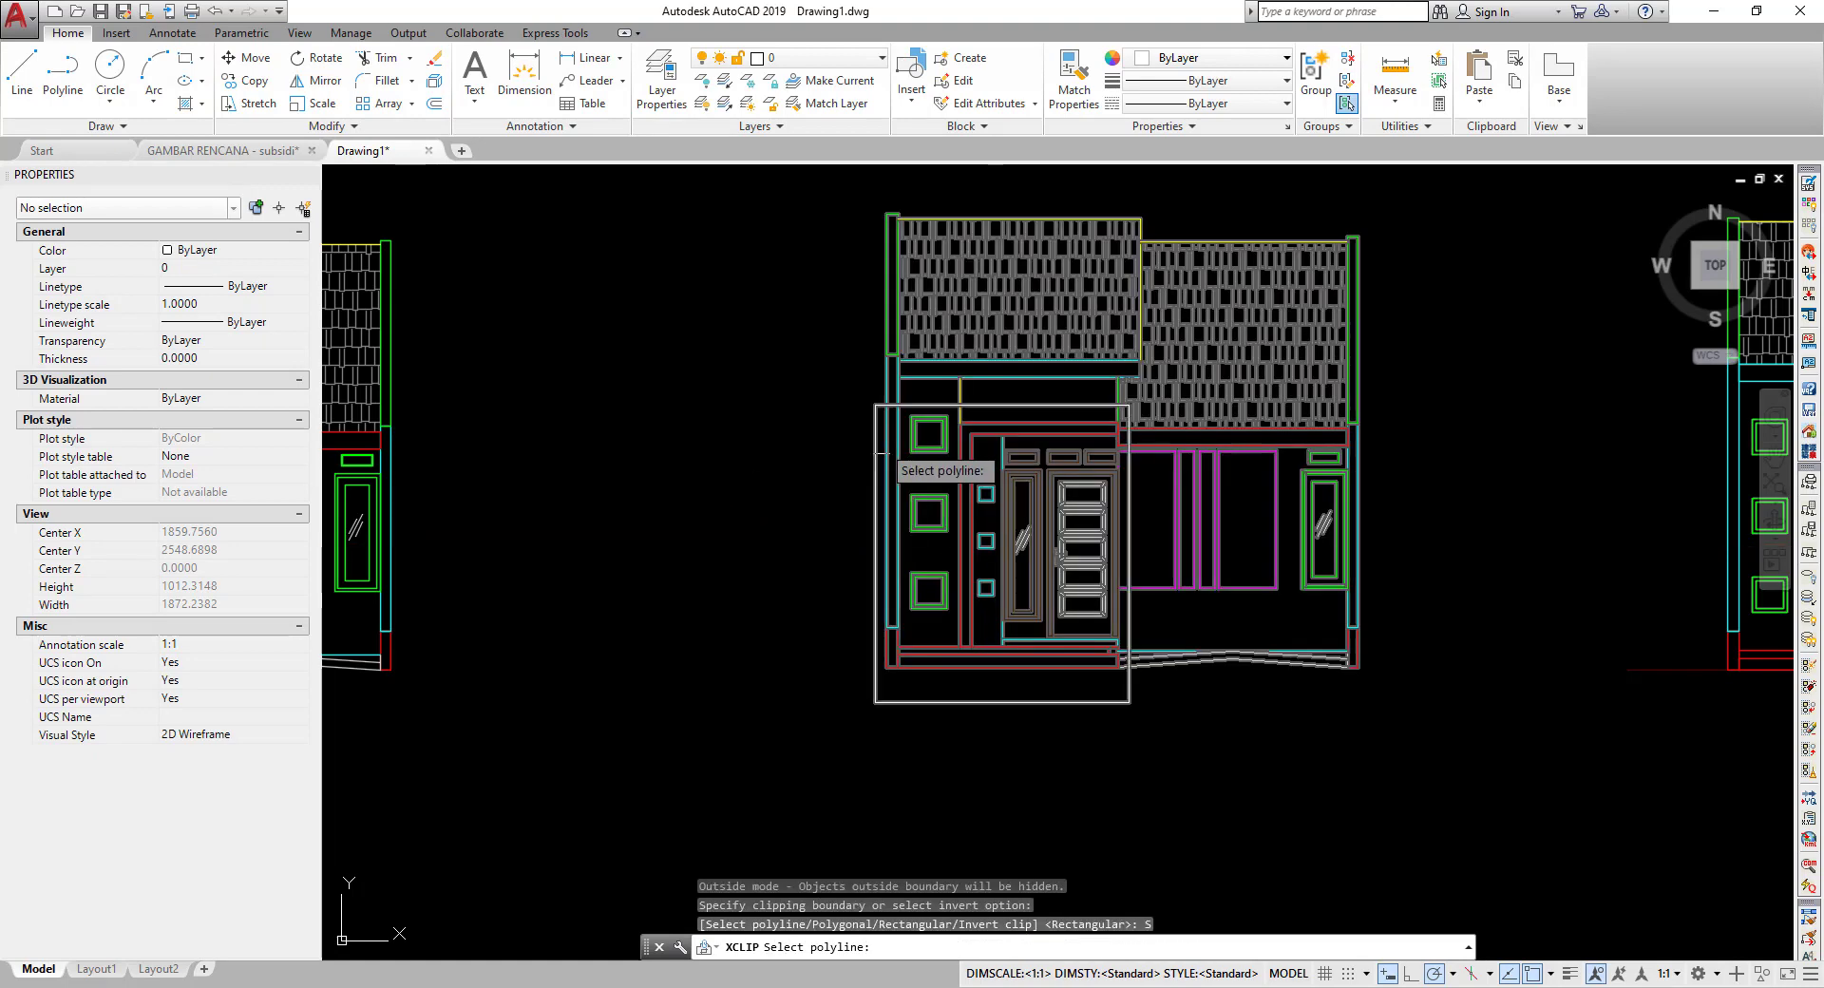
left_click(870, 453)
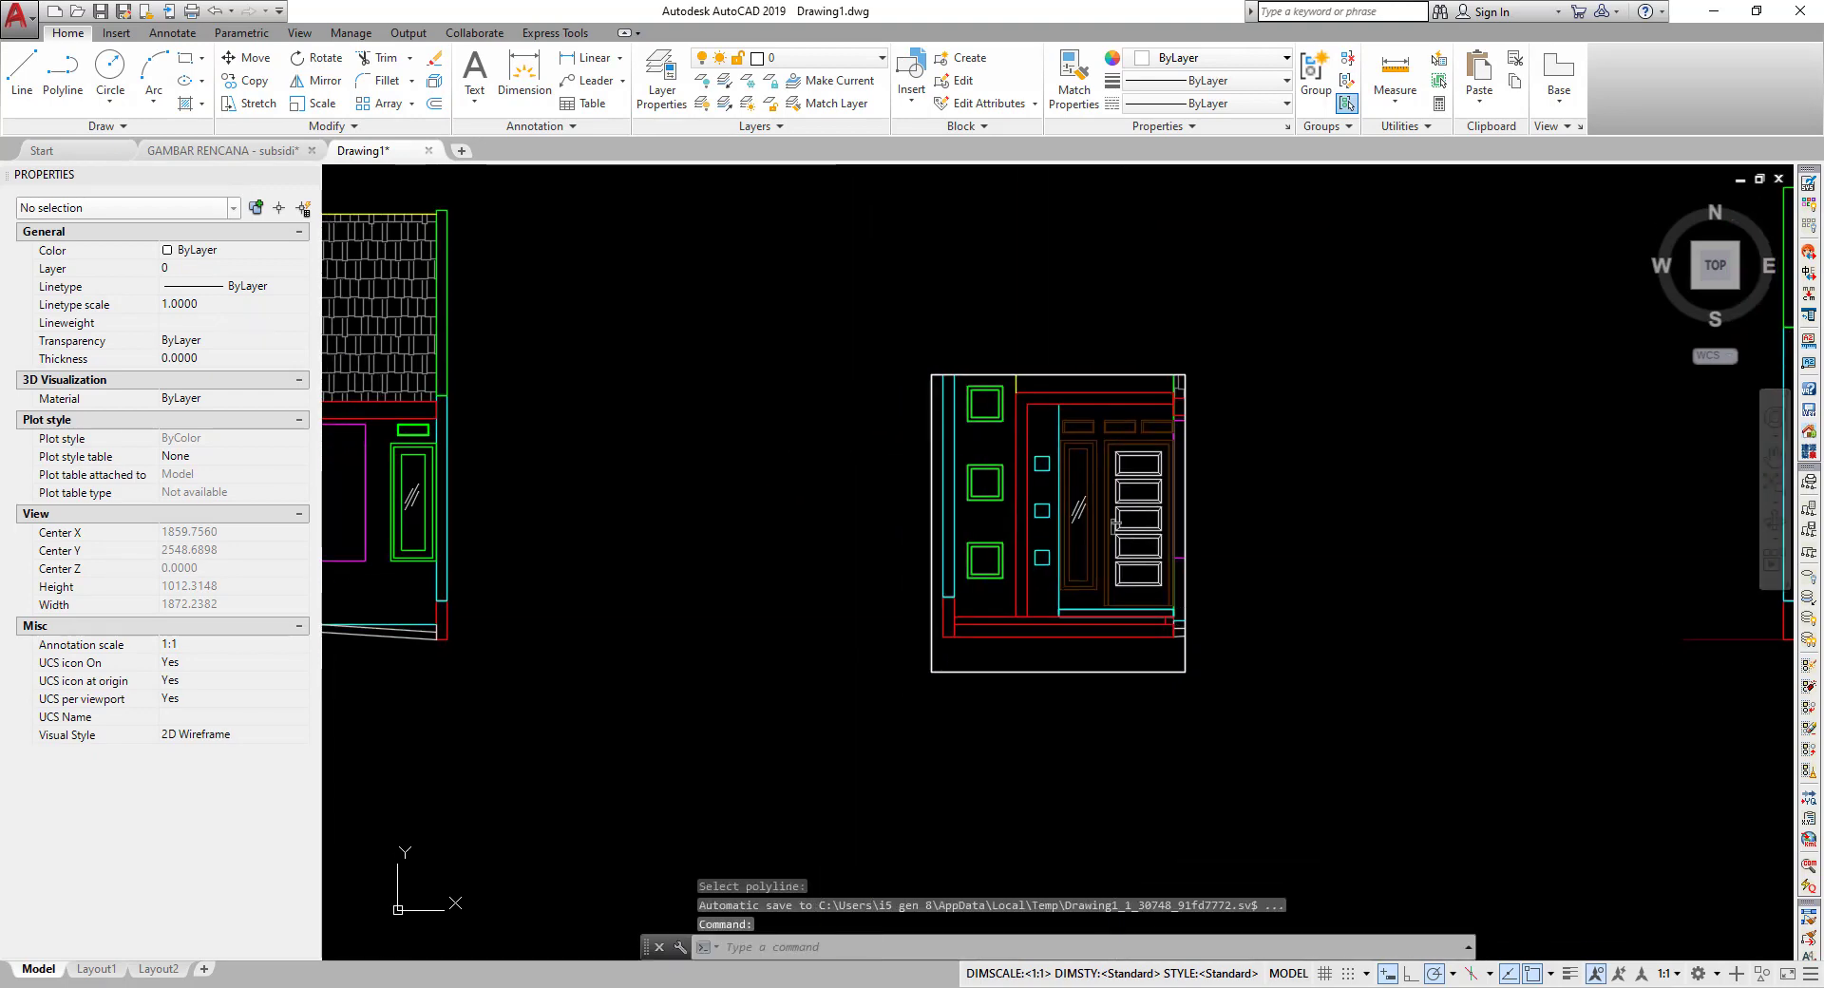
- Erase the rectangular clip-boundary outline around the front elevation
scroll(1093, 618, "up", 2)
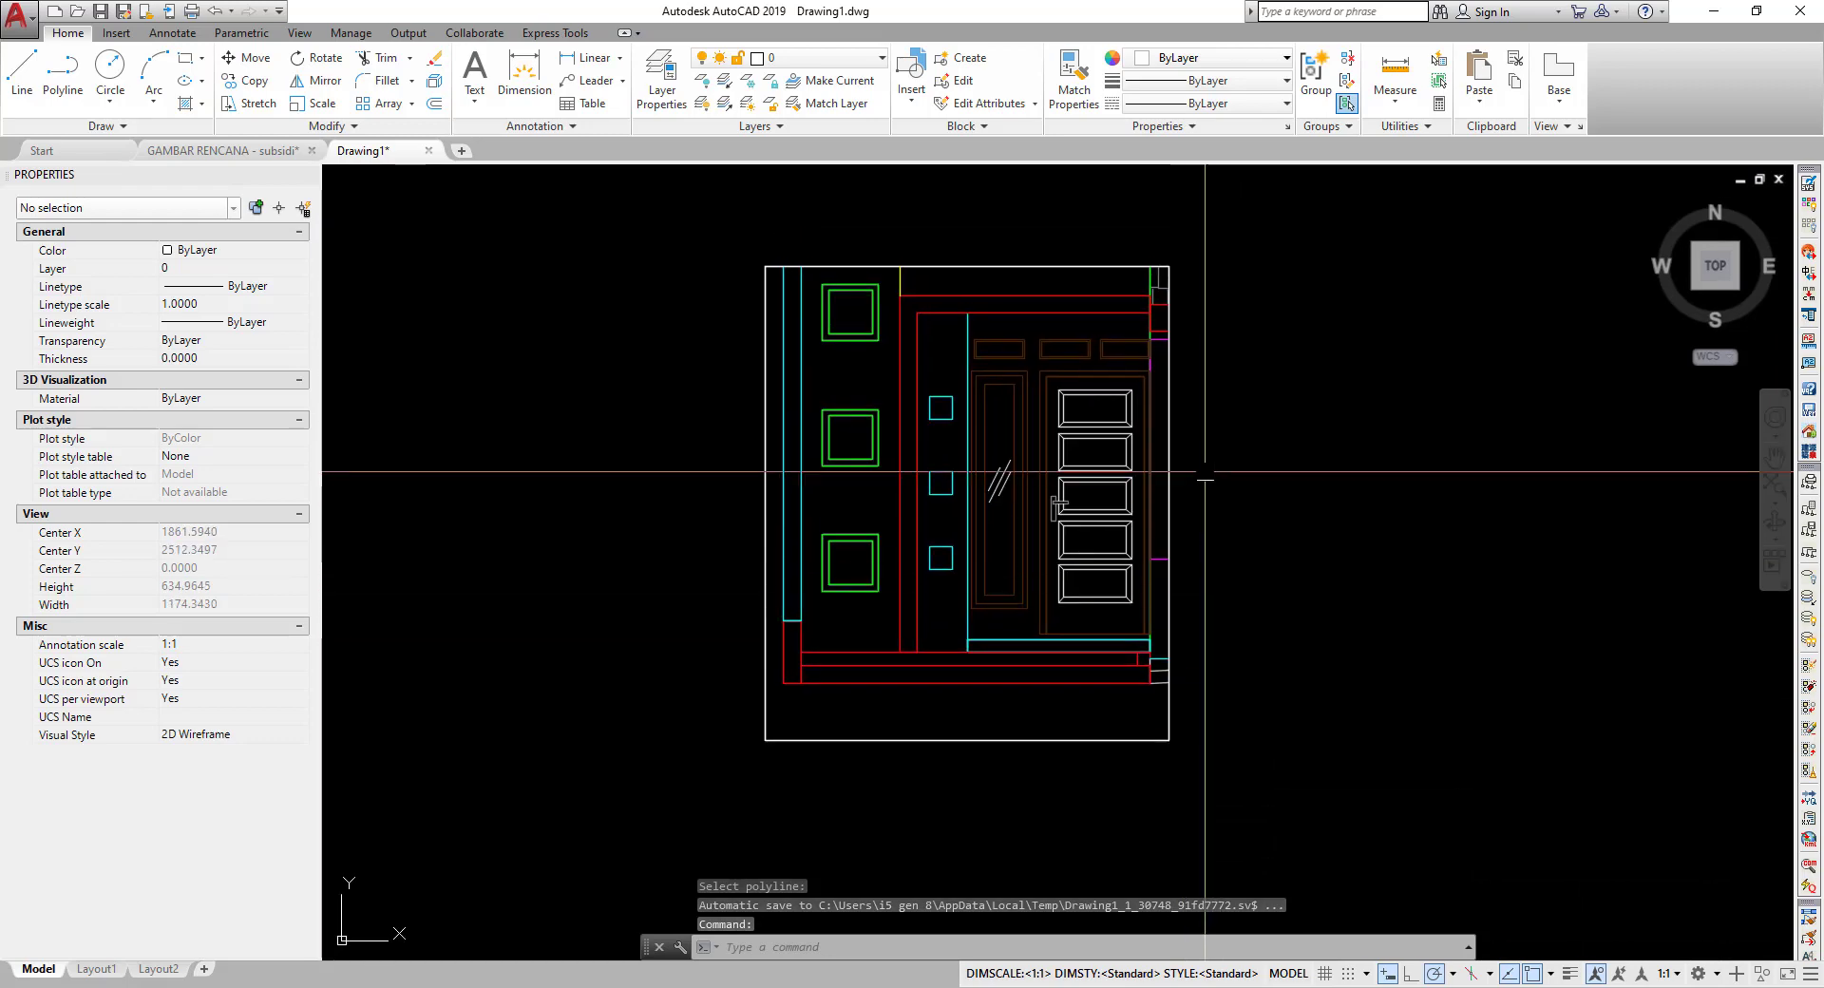
left_click(1168, 548)
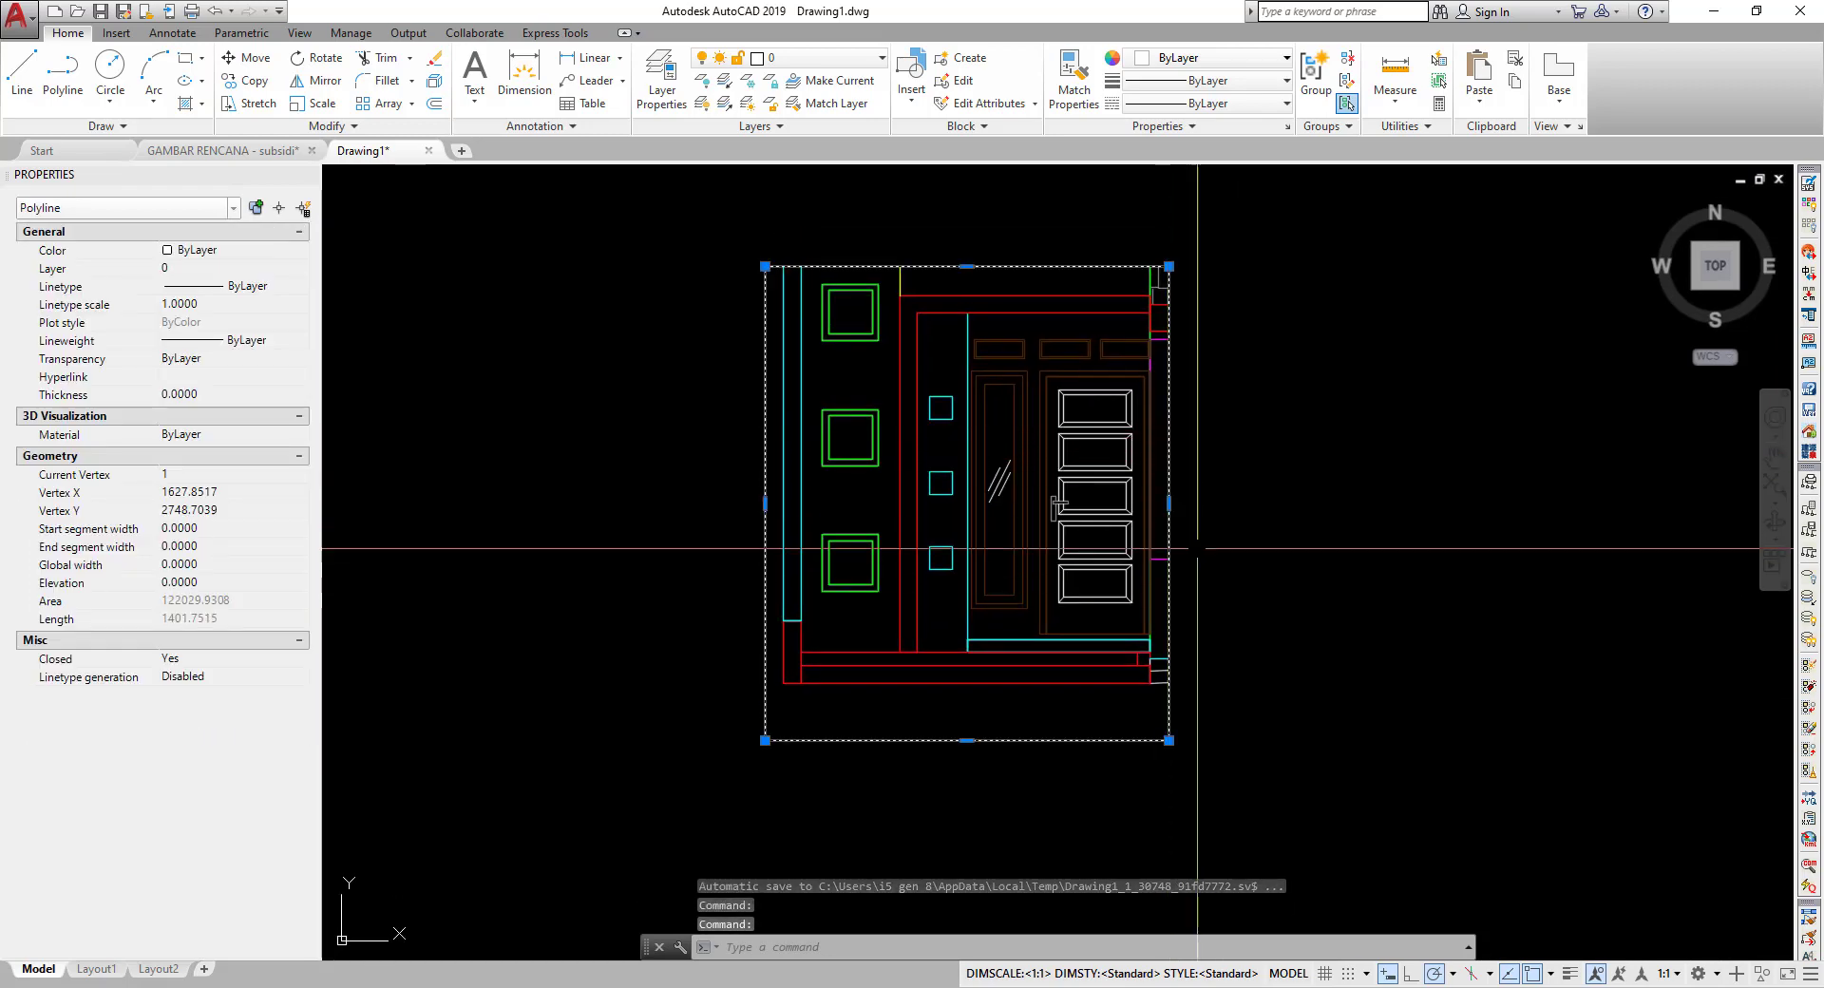
left_click(1168, 740)
key("Escape")
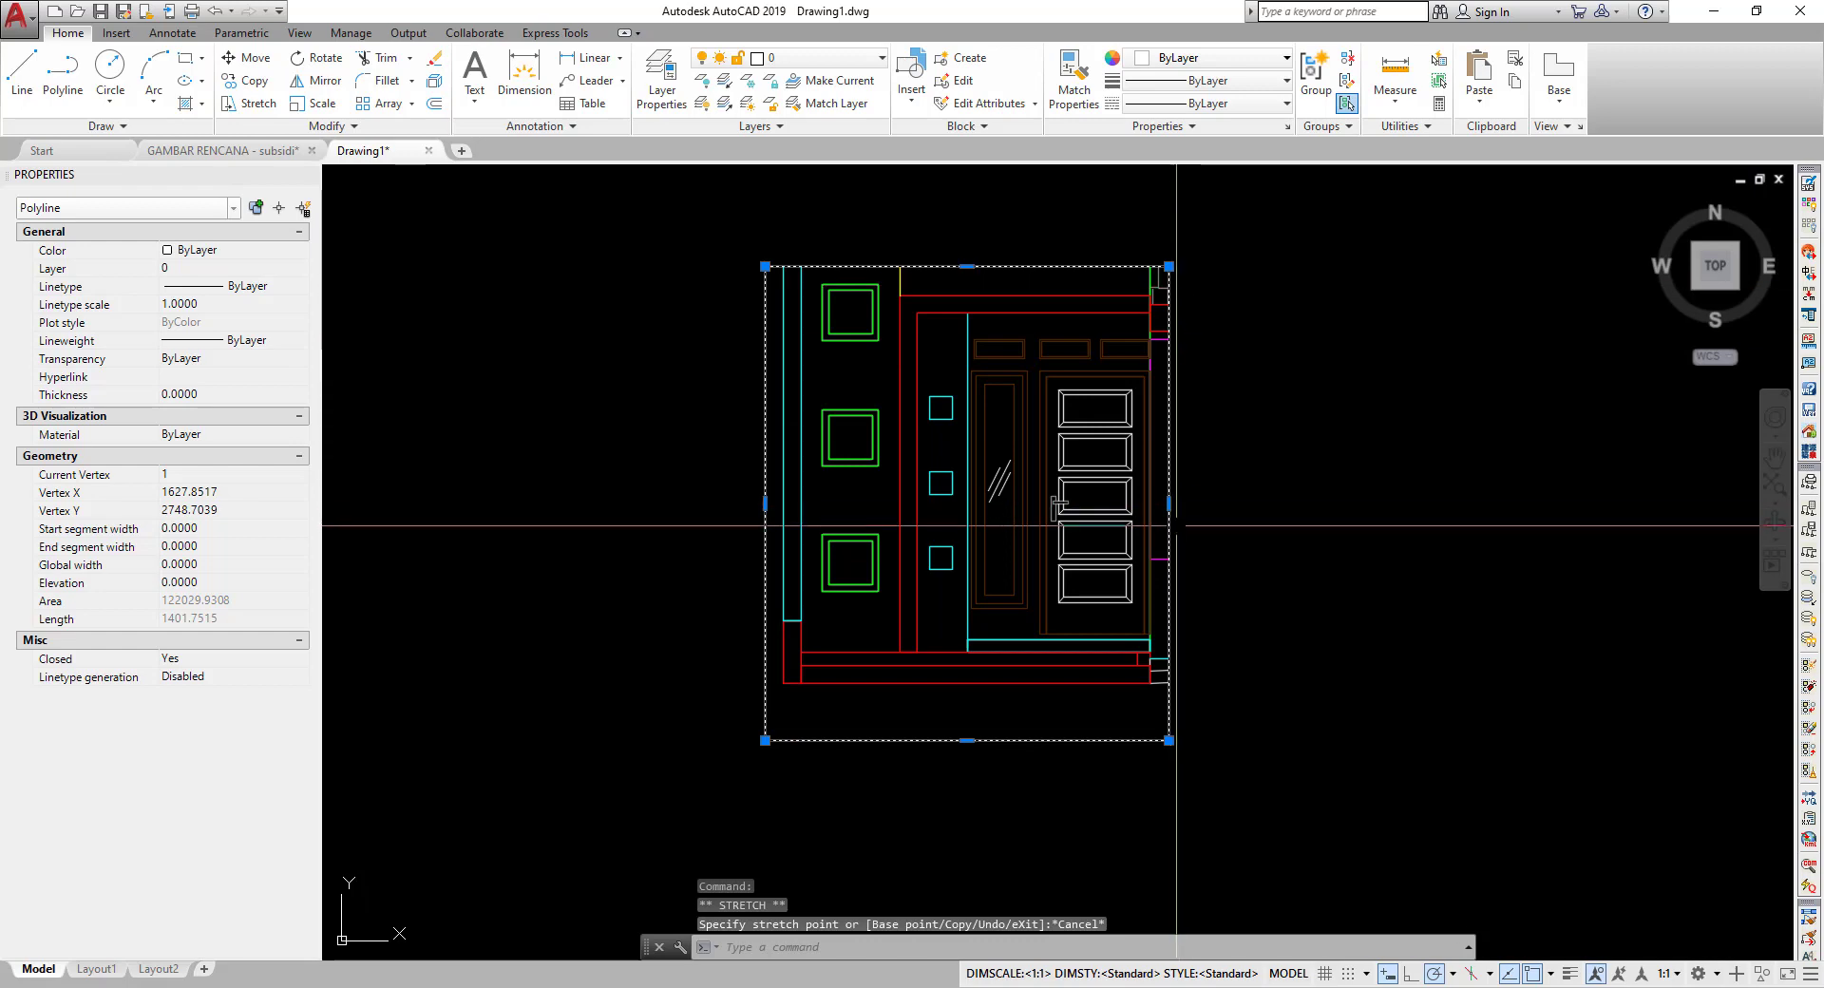
left_click(1169, 503)
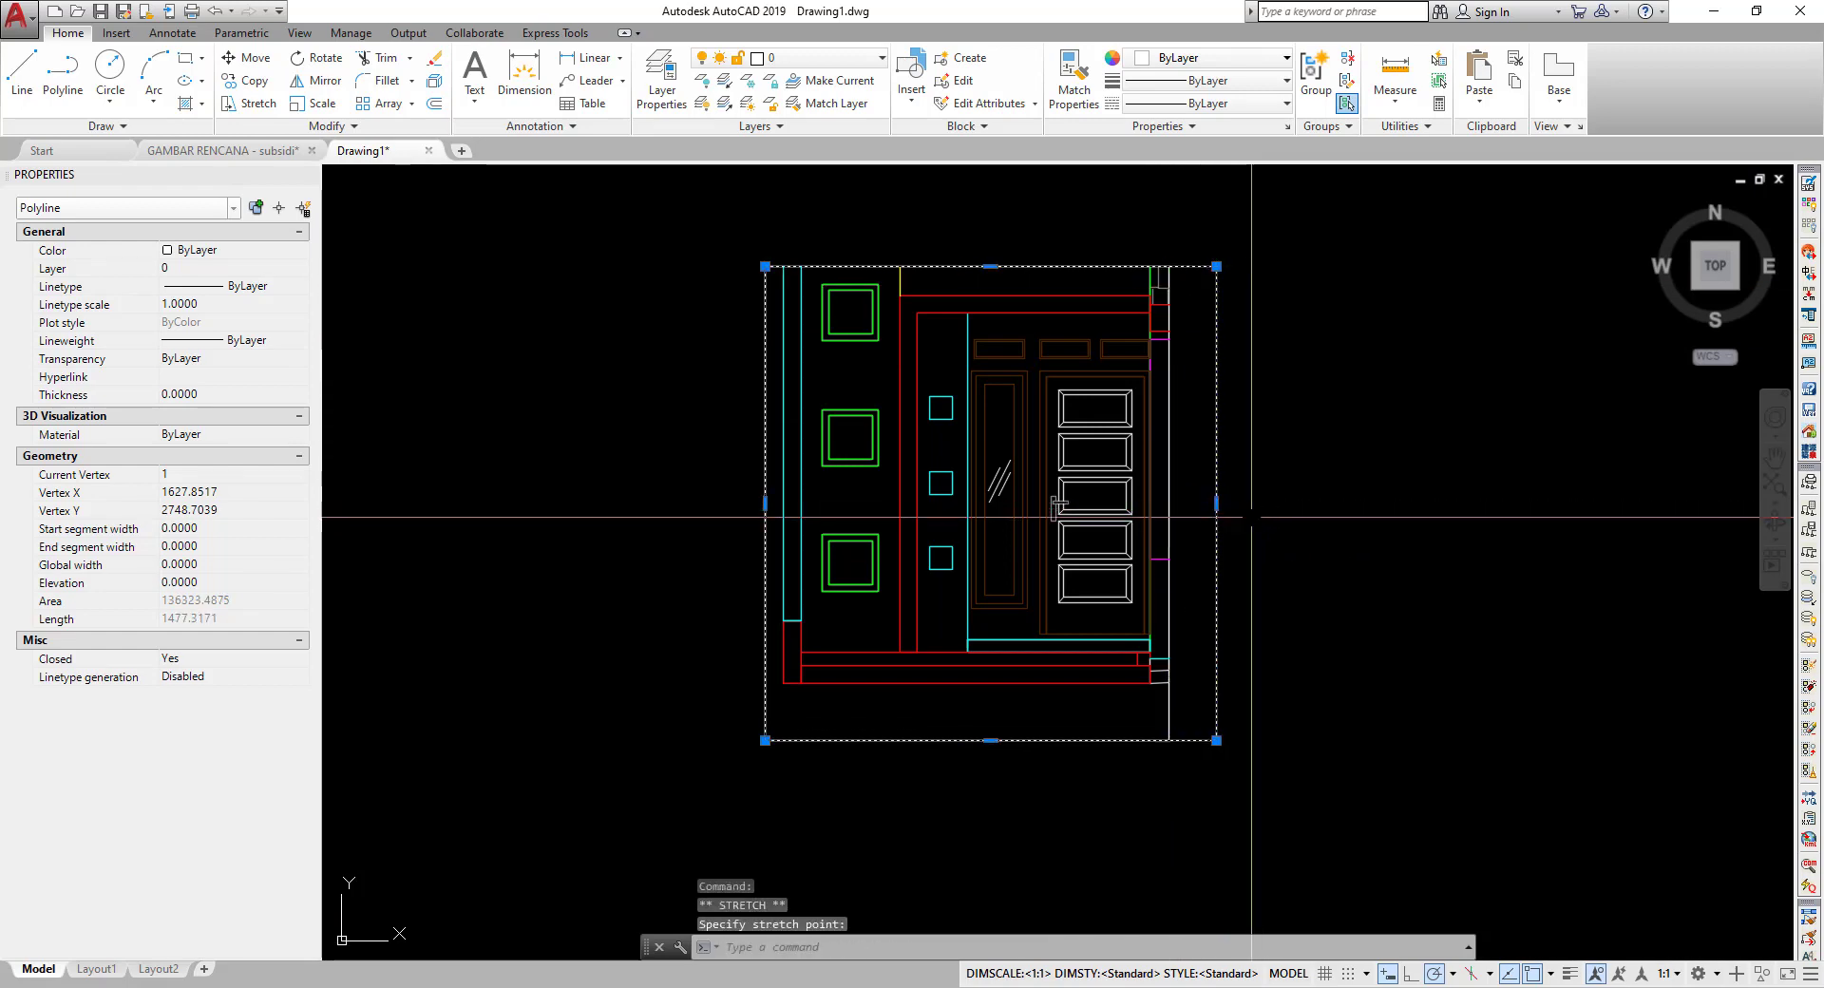
type("E")
key("Return")
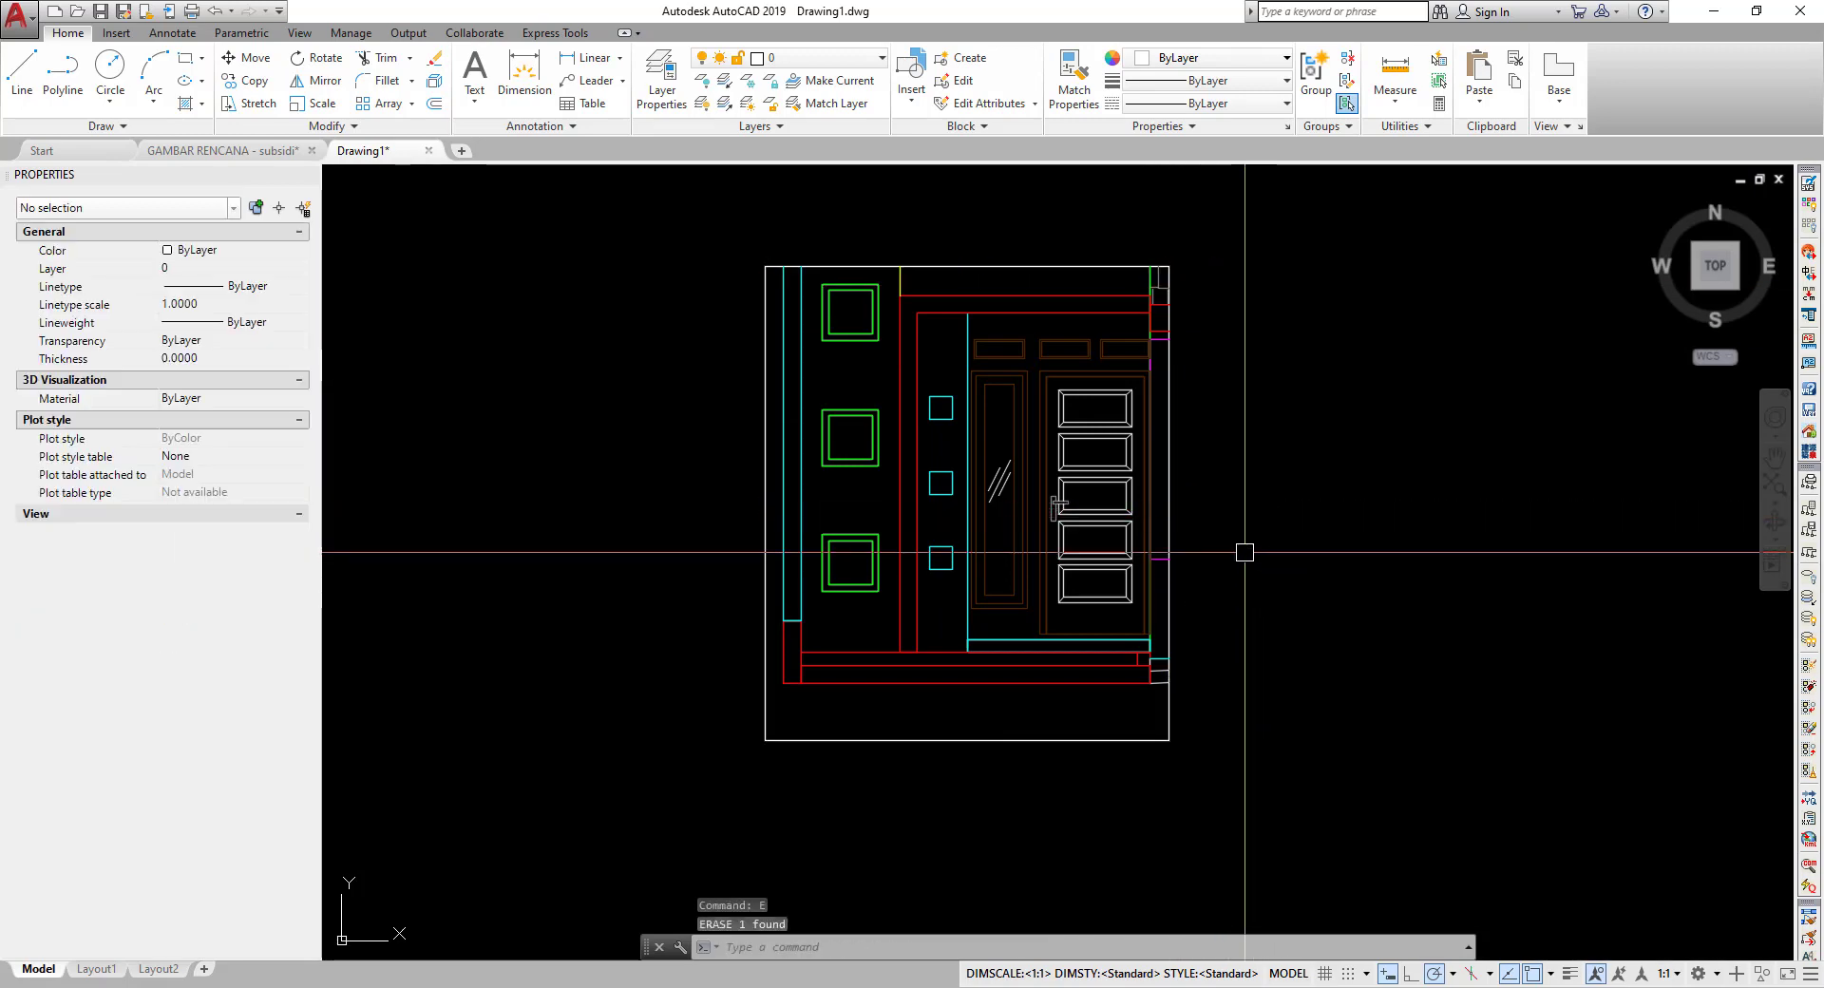
left_click(1168, 266)
scroll(1273, 245, "down", 2)
key("Escape")
- Copy the clipped front-elevation block to a spot above the elevations
mouse_move(1323, 379)
middle_mouse_down()
mouse_move(1285, 481)
mouse_move(1227, 554)
middle_mouse_up()
left_click(864, 346)
left_click(1254, 807)
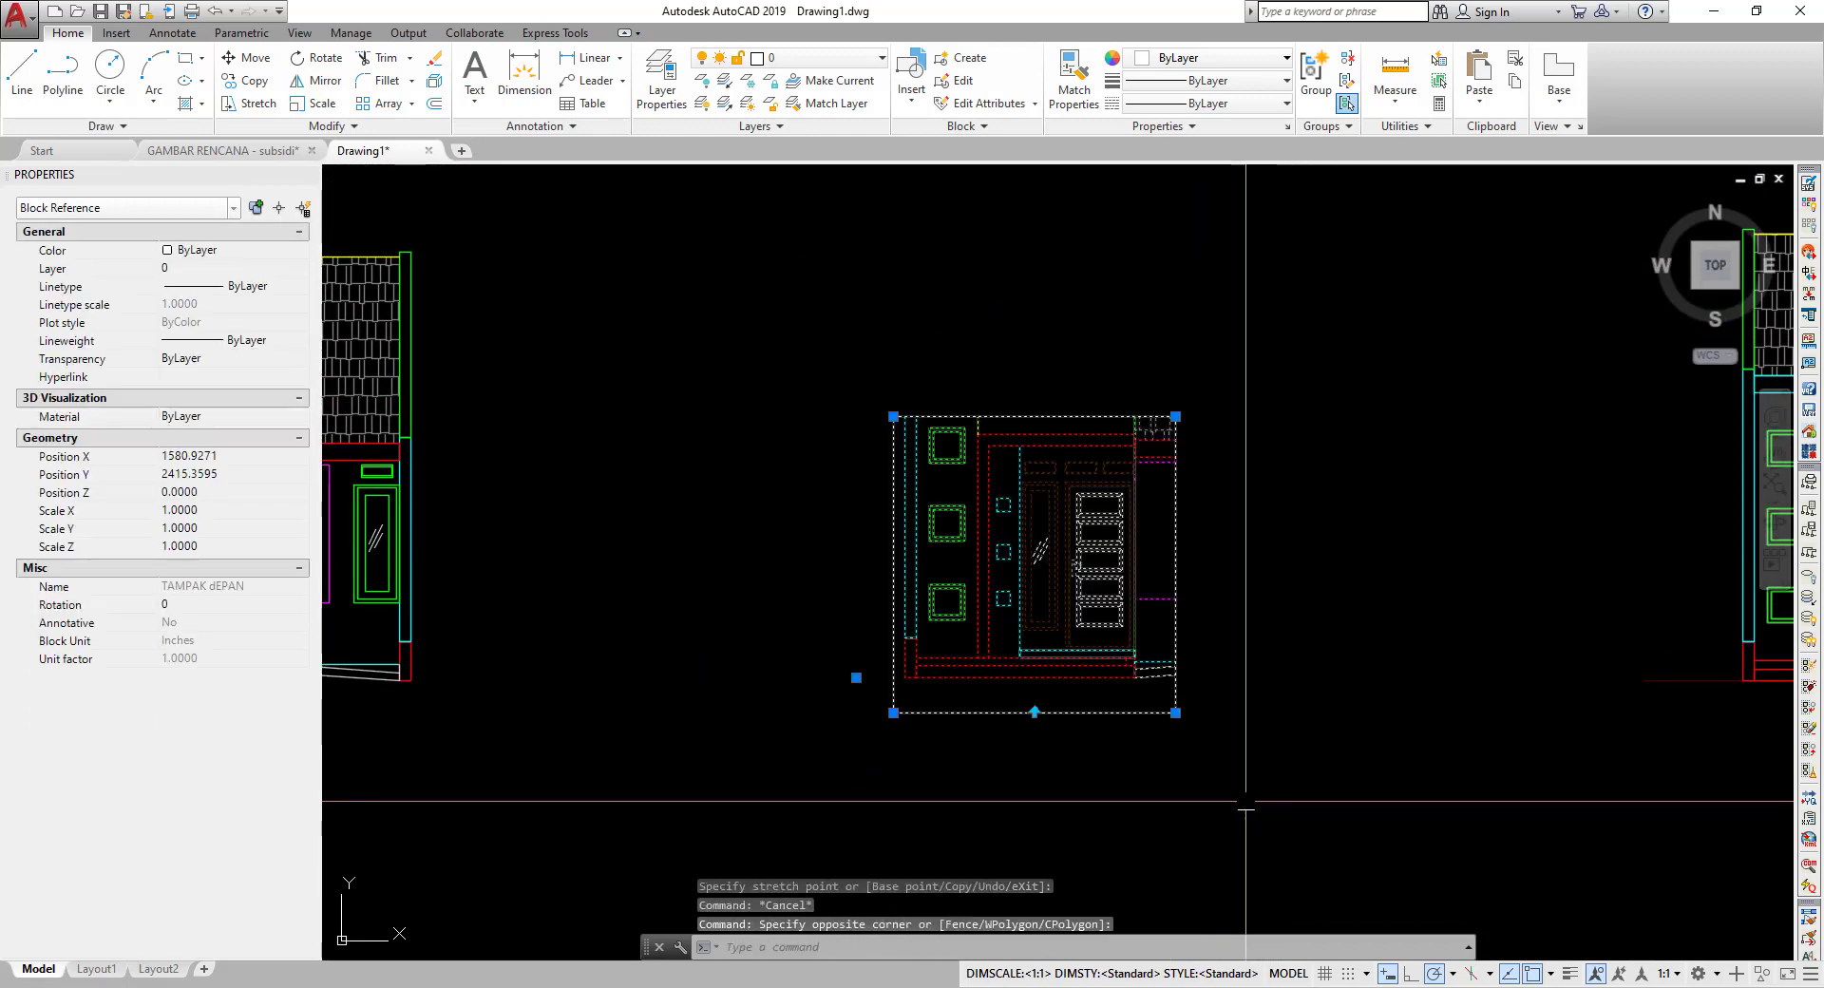
type("co")
key("Return")
scroll(1050, 625, "down", 4)
left_click(1065, 625)
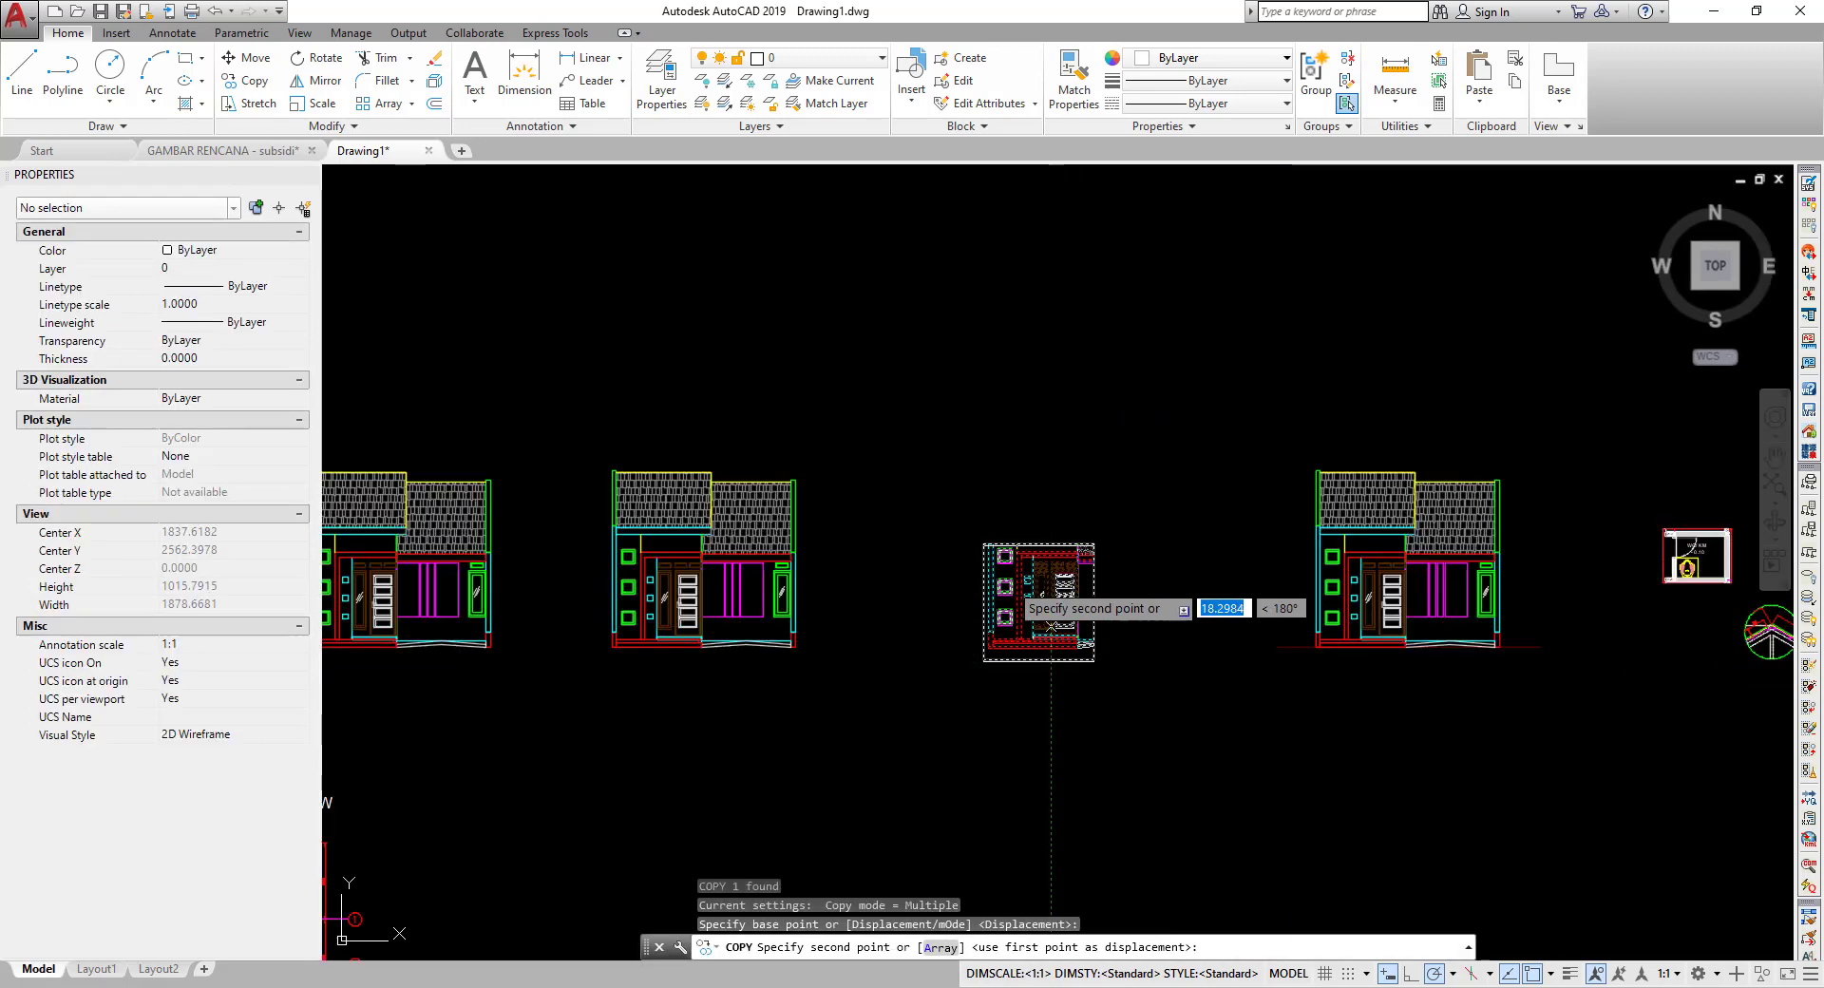
left_click(977, 366)
key("Escape")
scroll(989, 326, "up", 4)
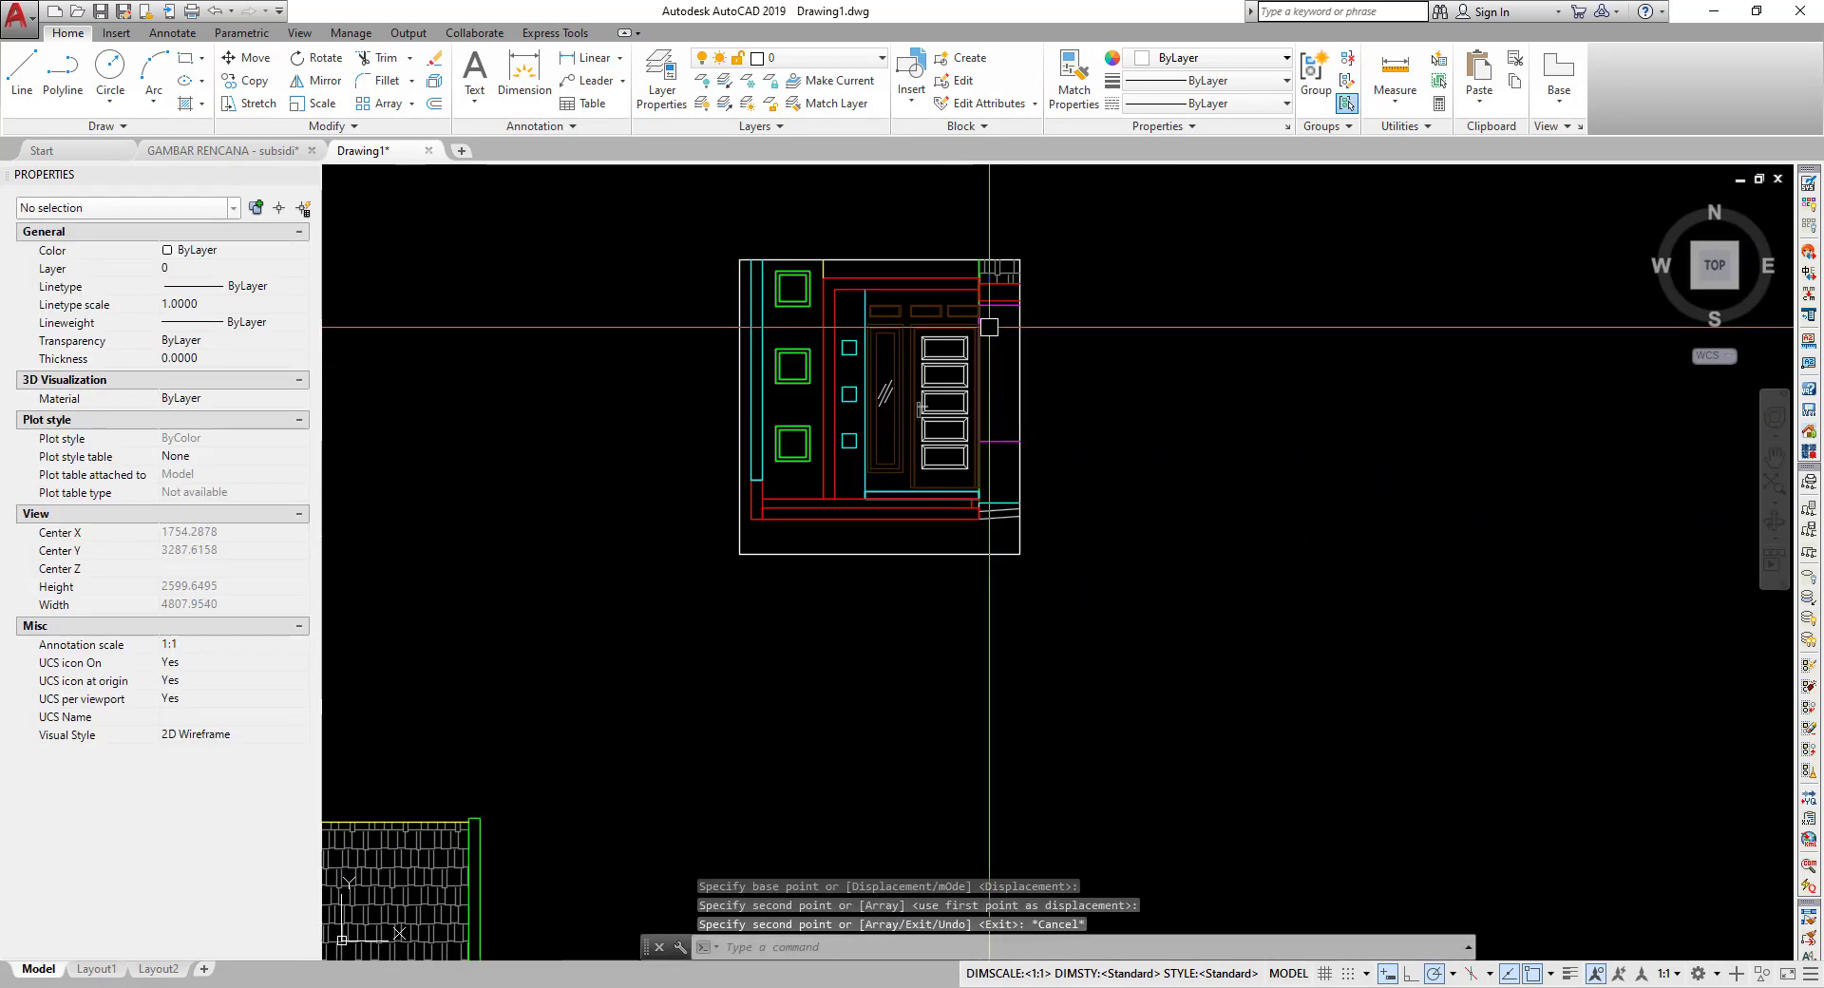
middle_click_drag(989, 327, 983, 444)
- Stretch the copy's clip frame up to include the roof and trim it to the right-hand bay
left_click(958, 434)
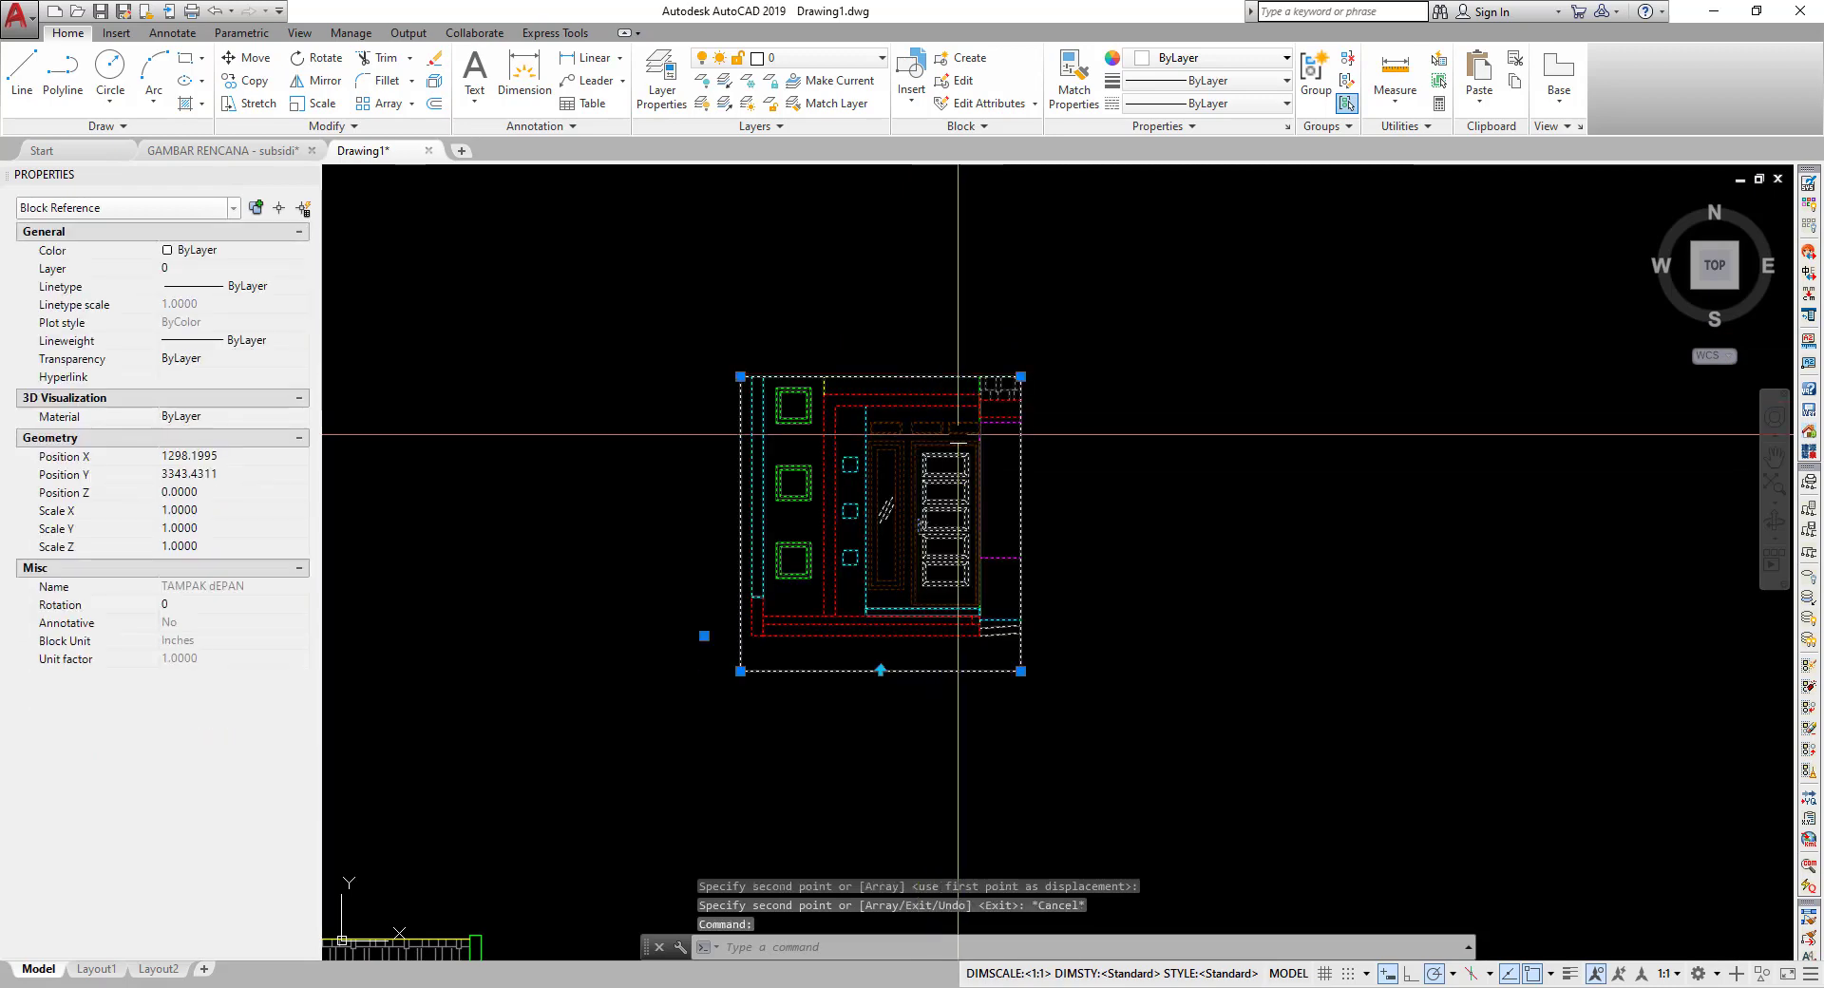
left_click(1020, 377)
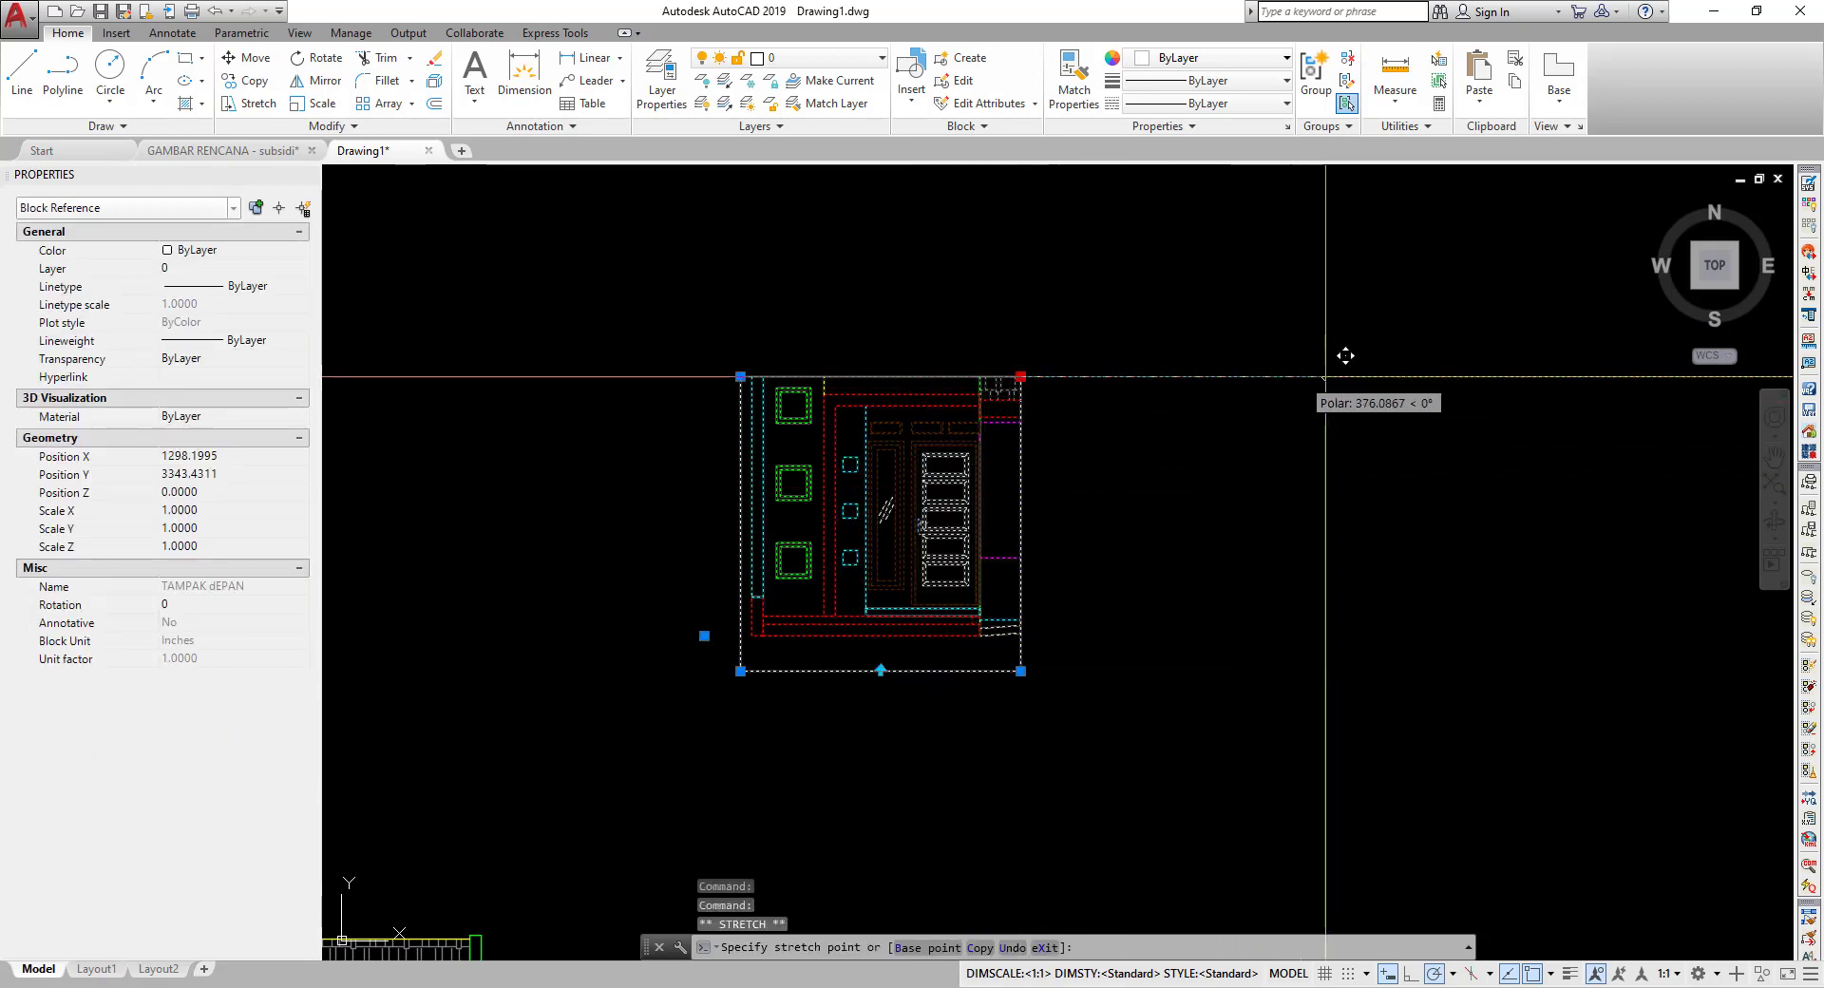
middle_click_drag(1345, 407, 1324, 474)
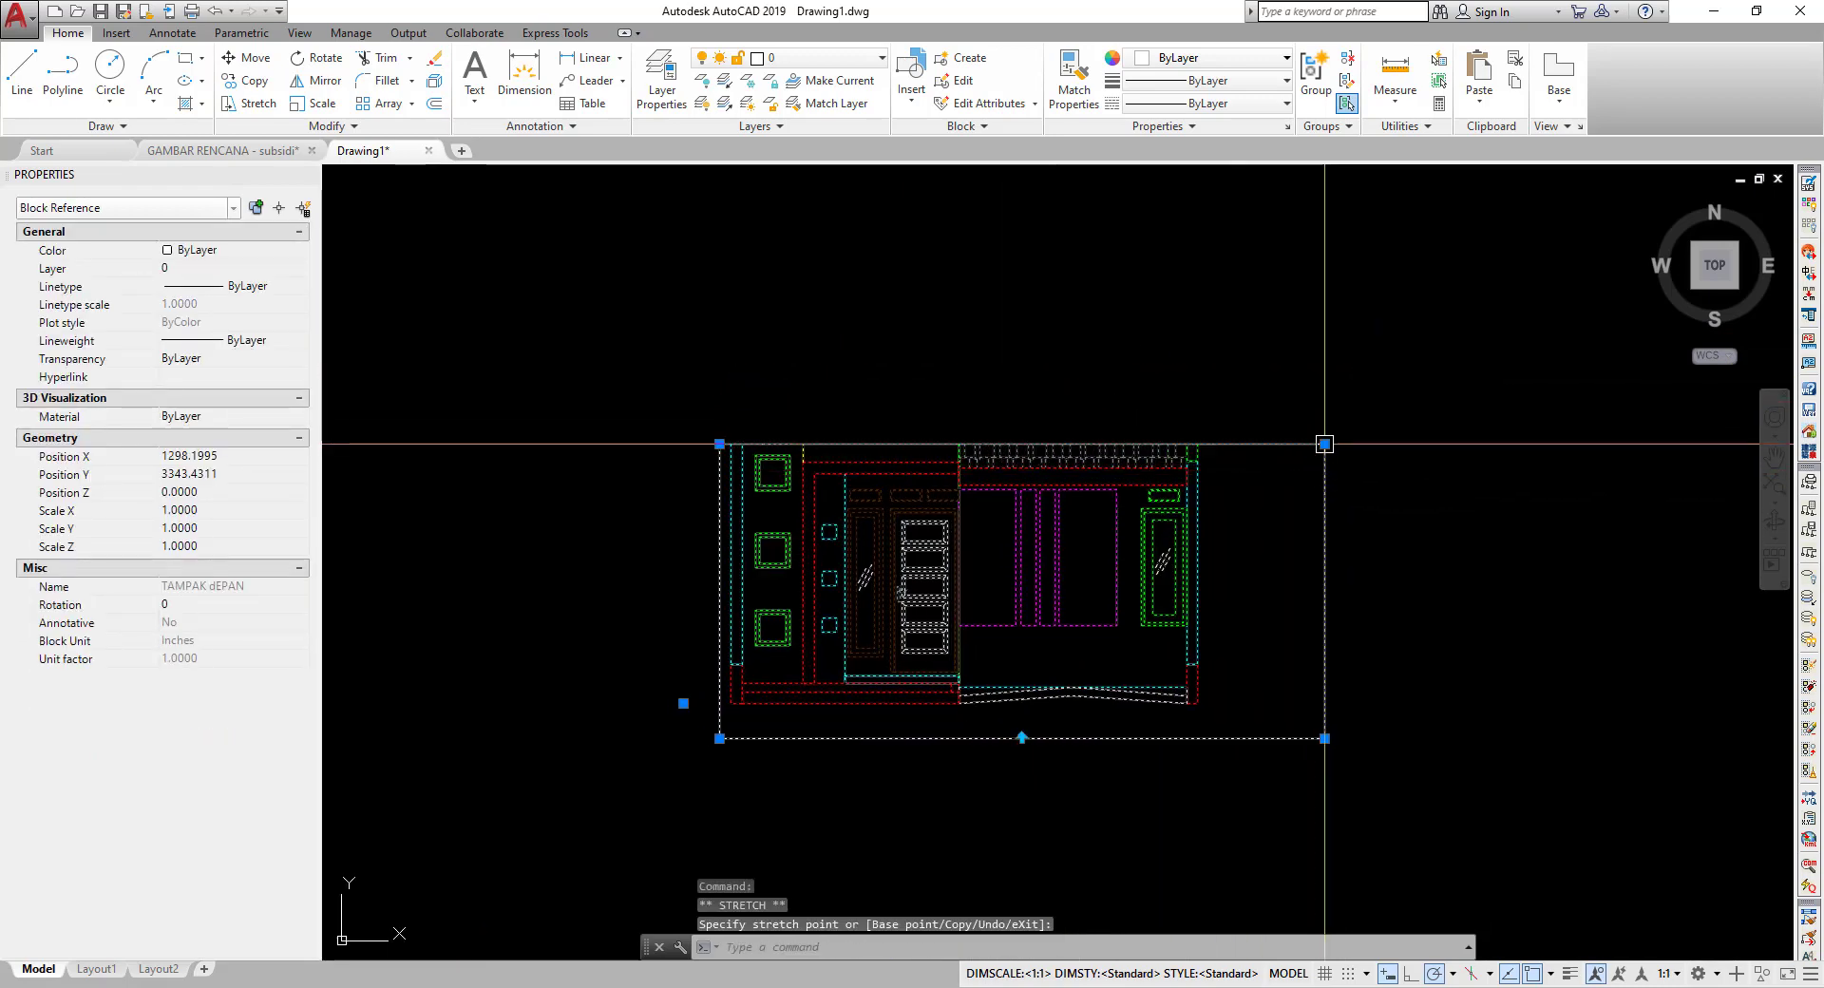
left_click(1322, 267)
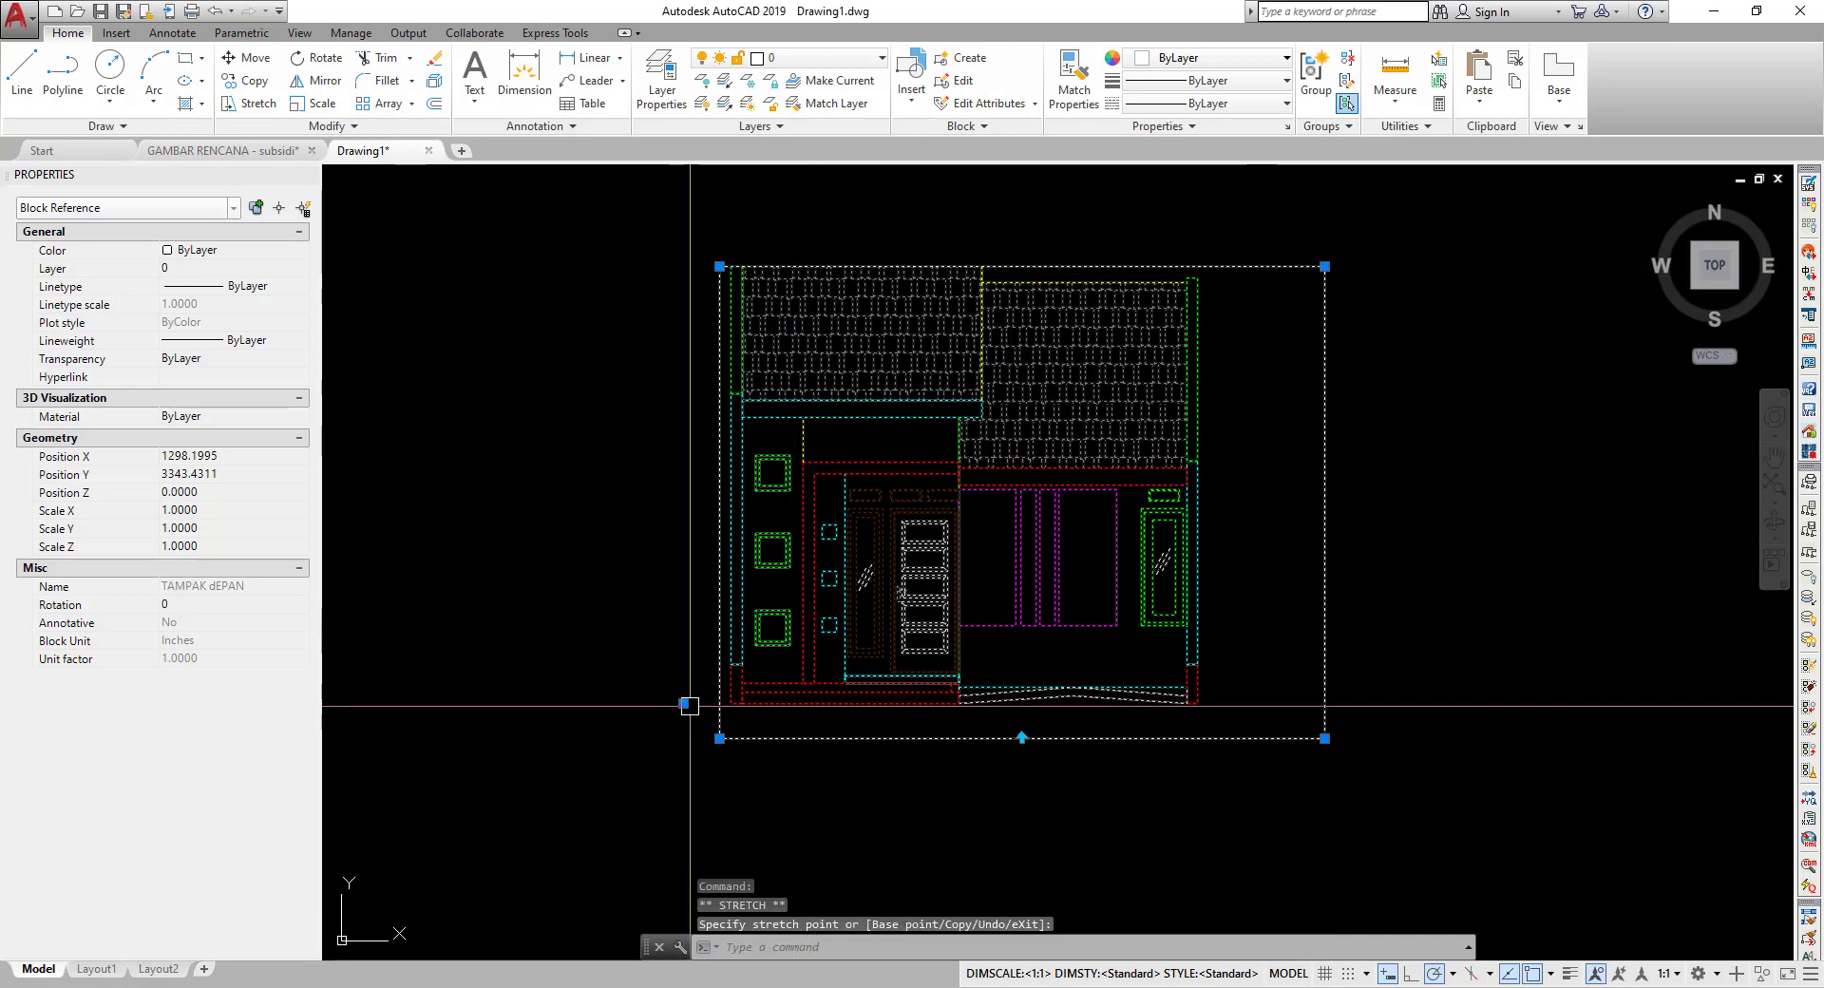
left_click(685, 704)
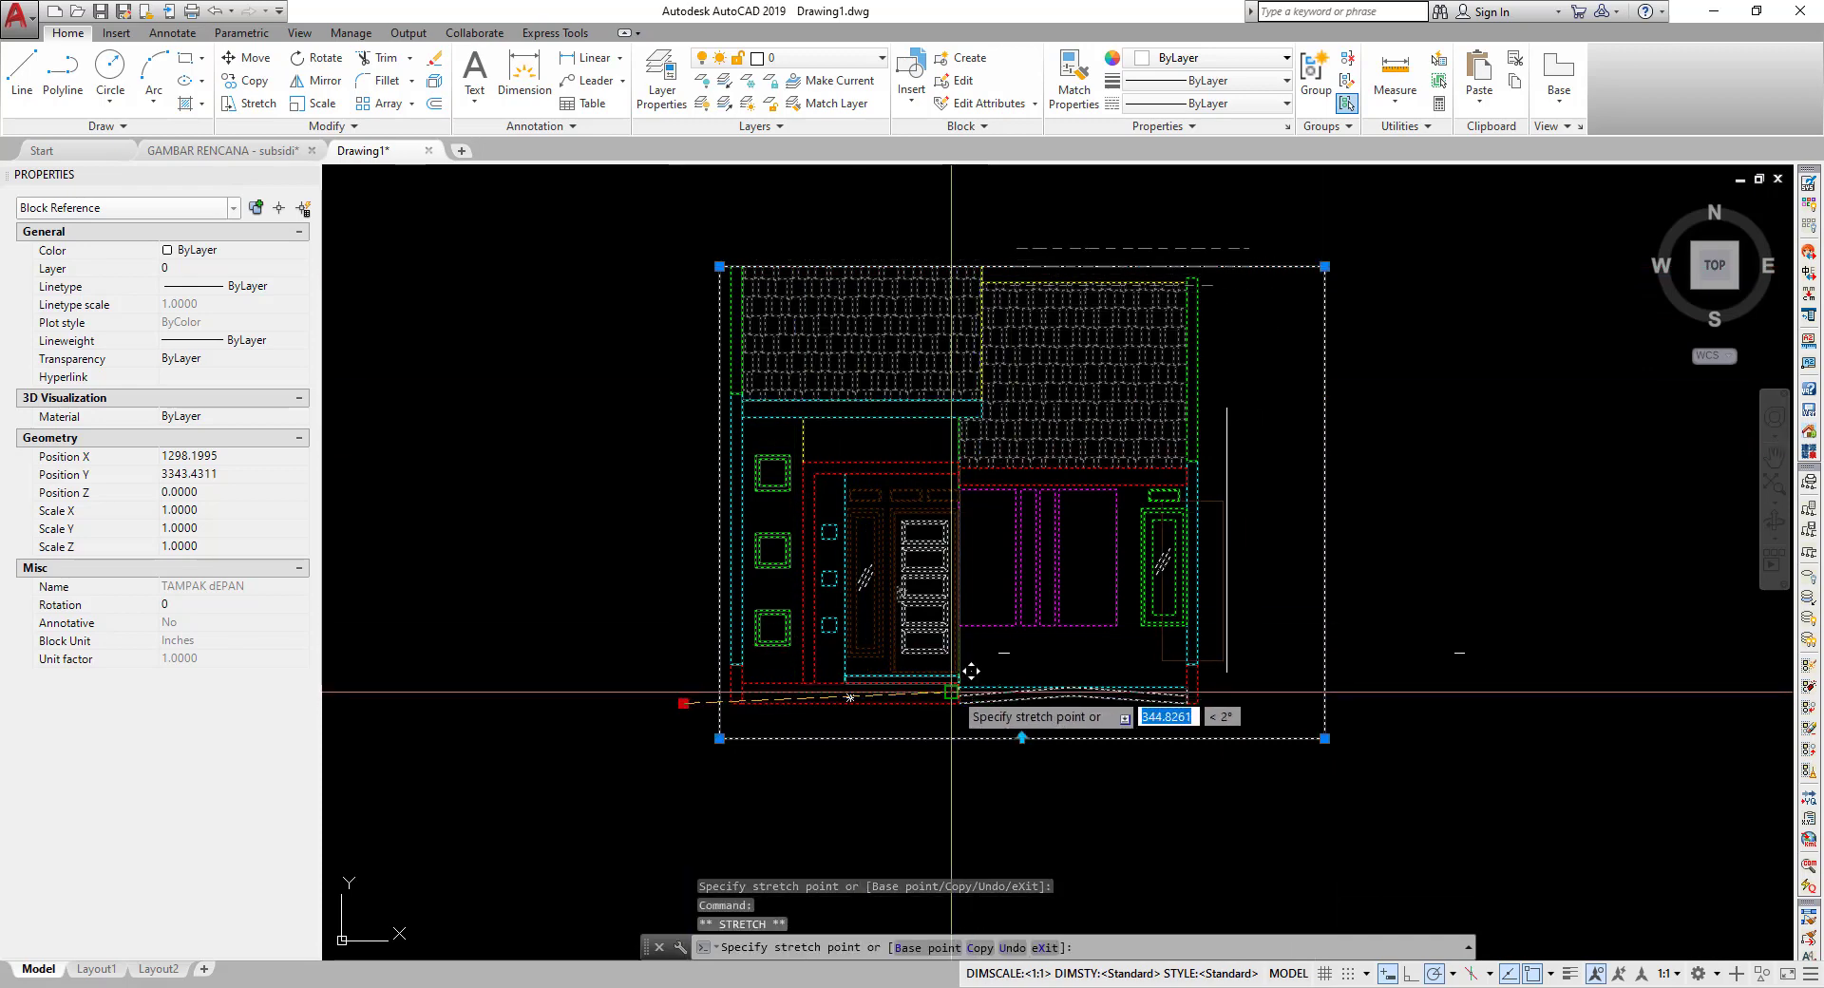
key("Escape")
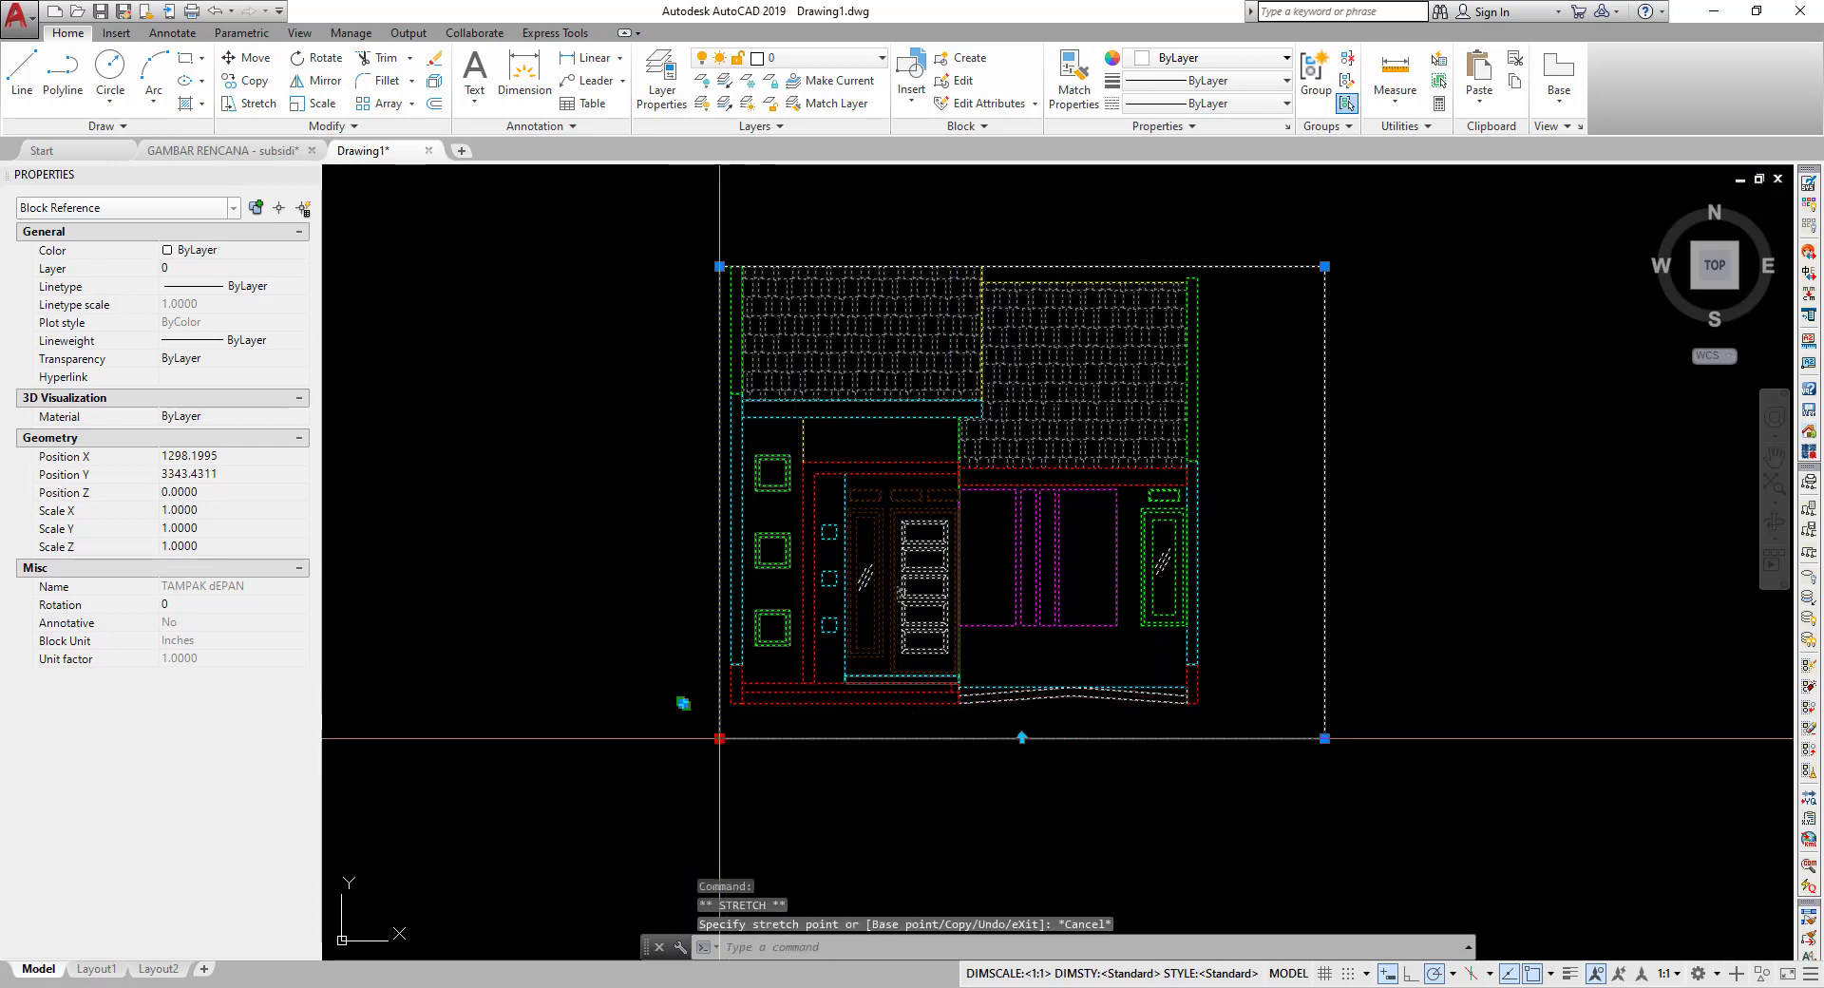
left_click(719, 737)
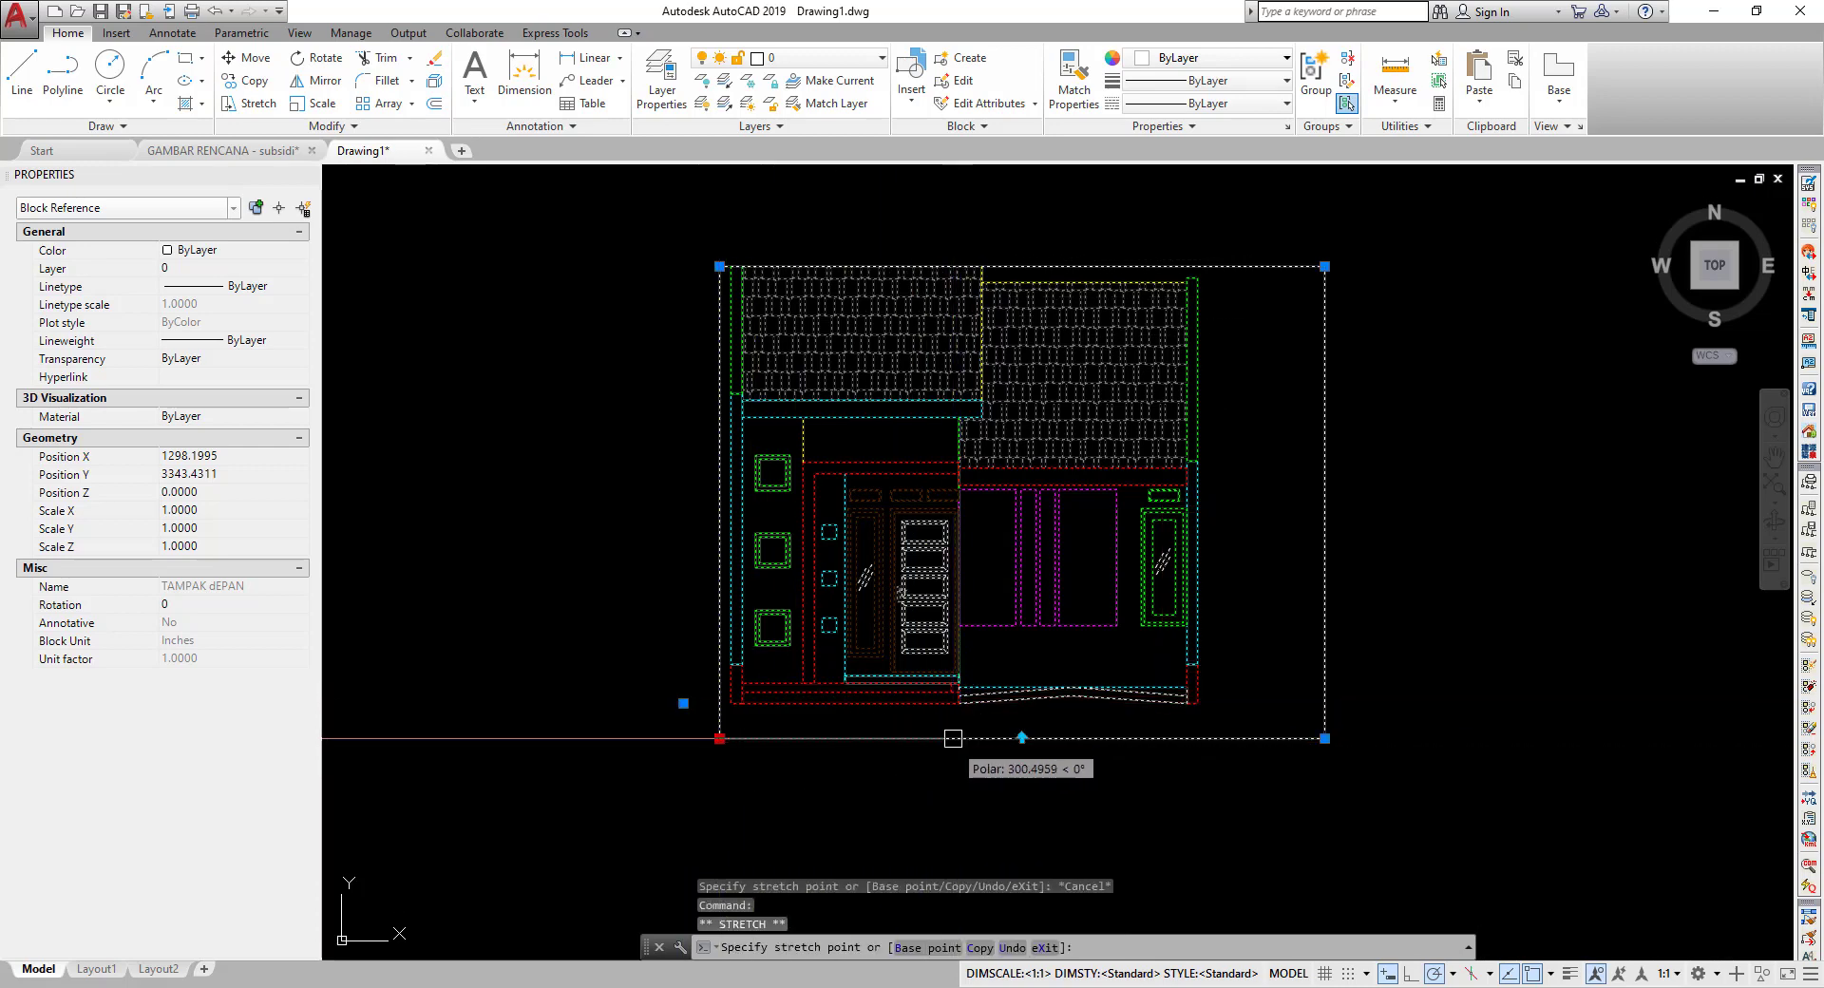
left_click(953, 738)
left_click(1325, 738)
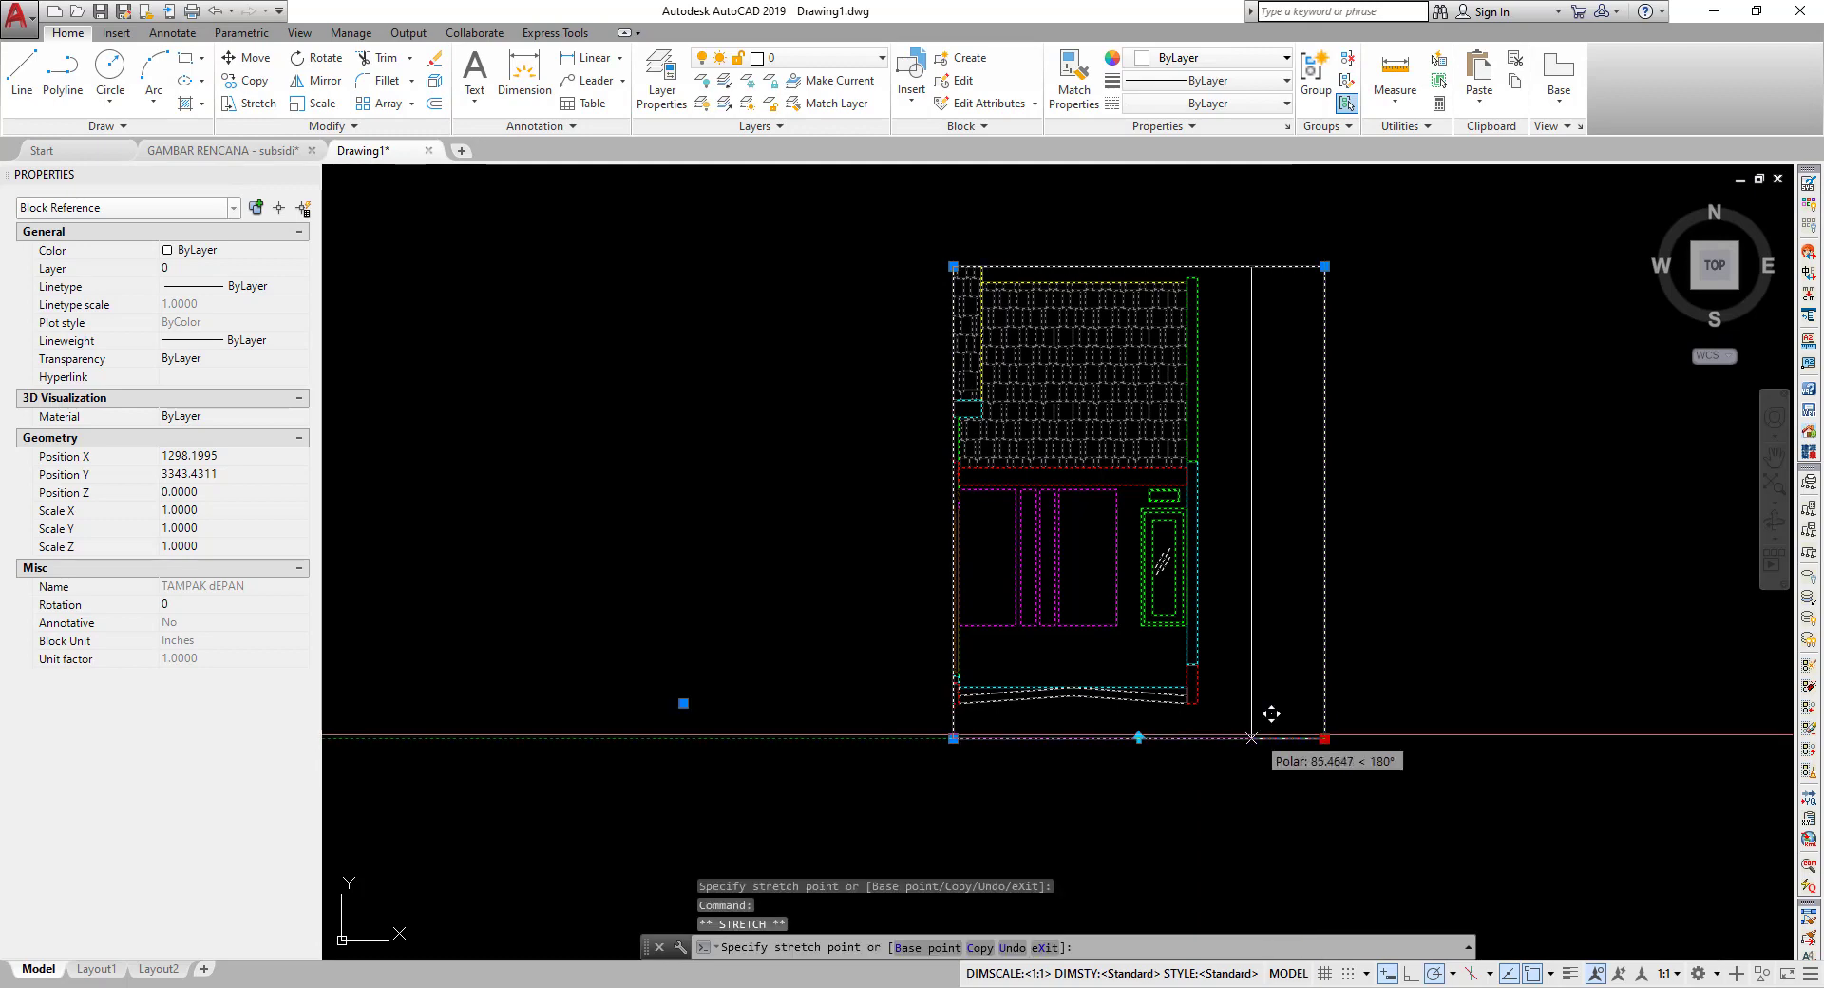
key("Escape")
- Move the upper clipped elevation block down beneath the other clipped view
scroll(1120, 725, "down", 8)
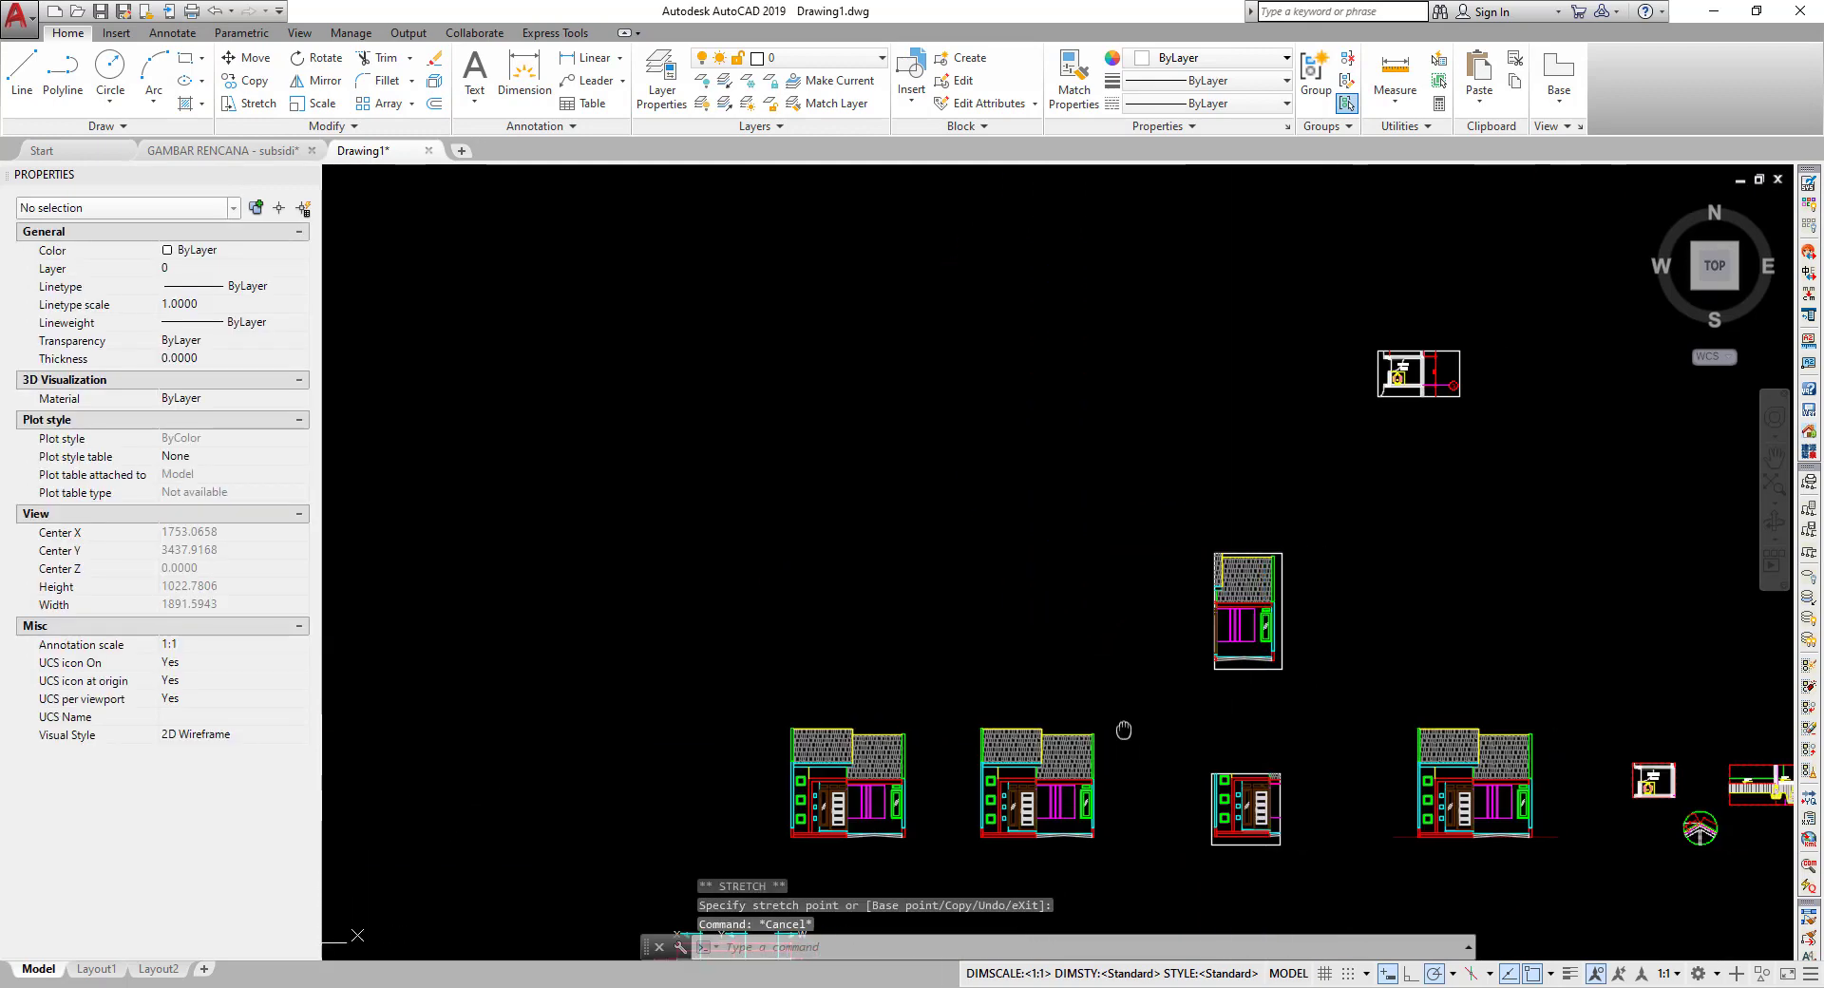
scroll(1188, 646, "up", 3)
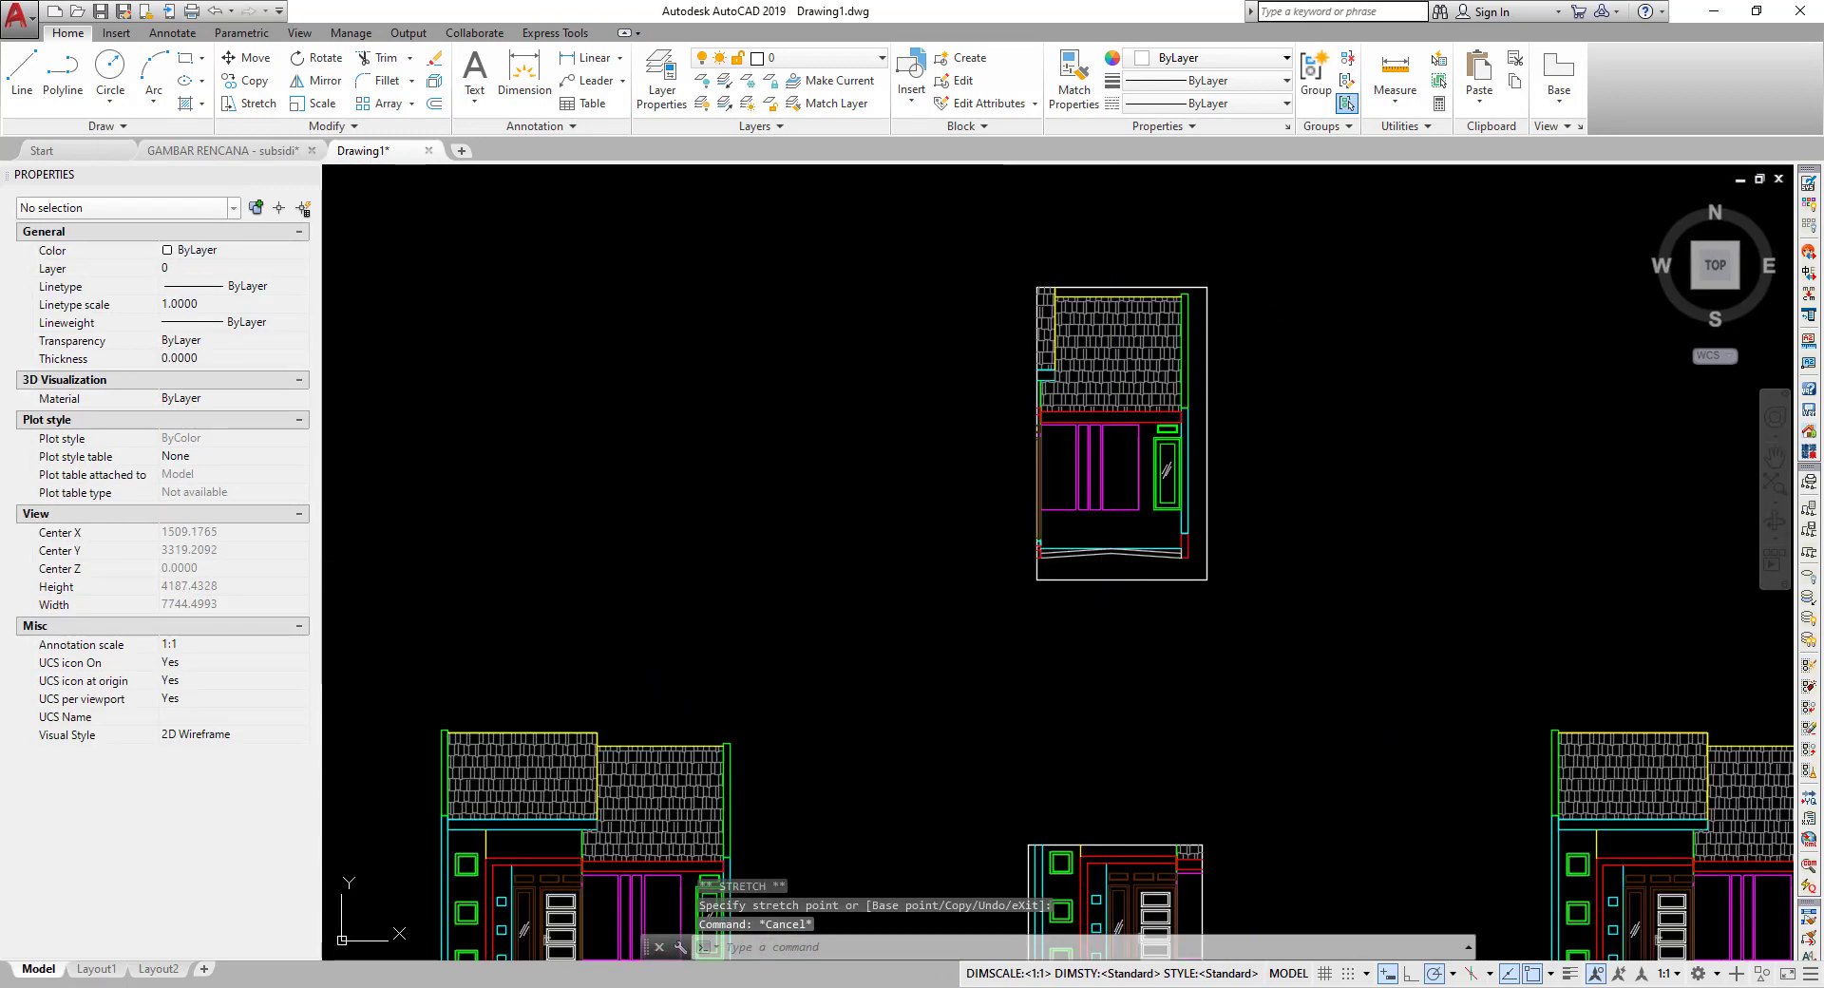
scroll(1207, 661, "up", 1)
scroll(985, 502, "down", 2)
left_click(900, 276)
left_click(1143, 572)
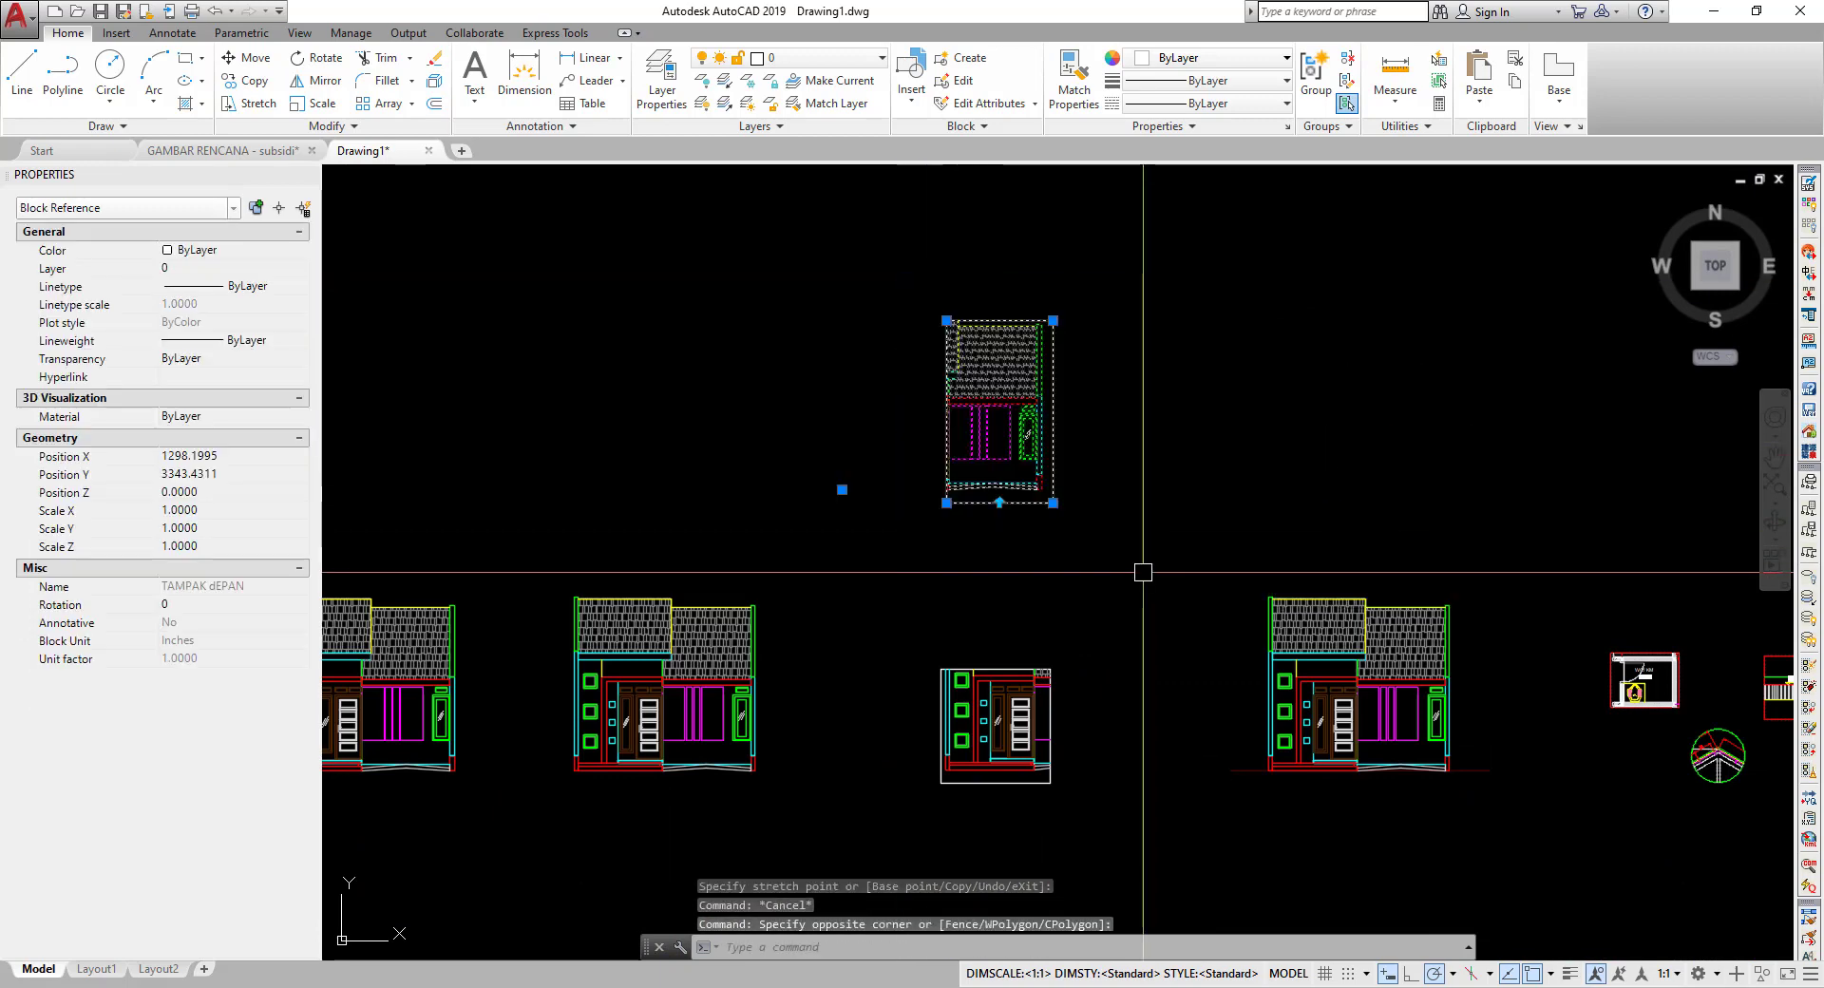
type("M")
key("Return")
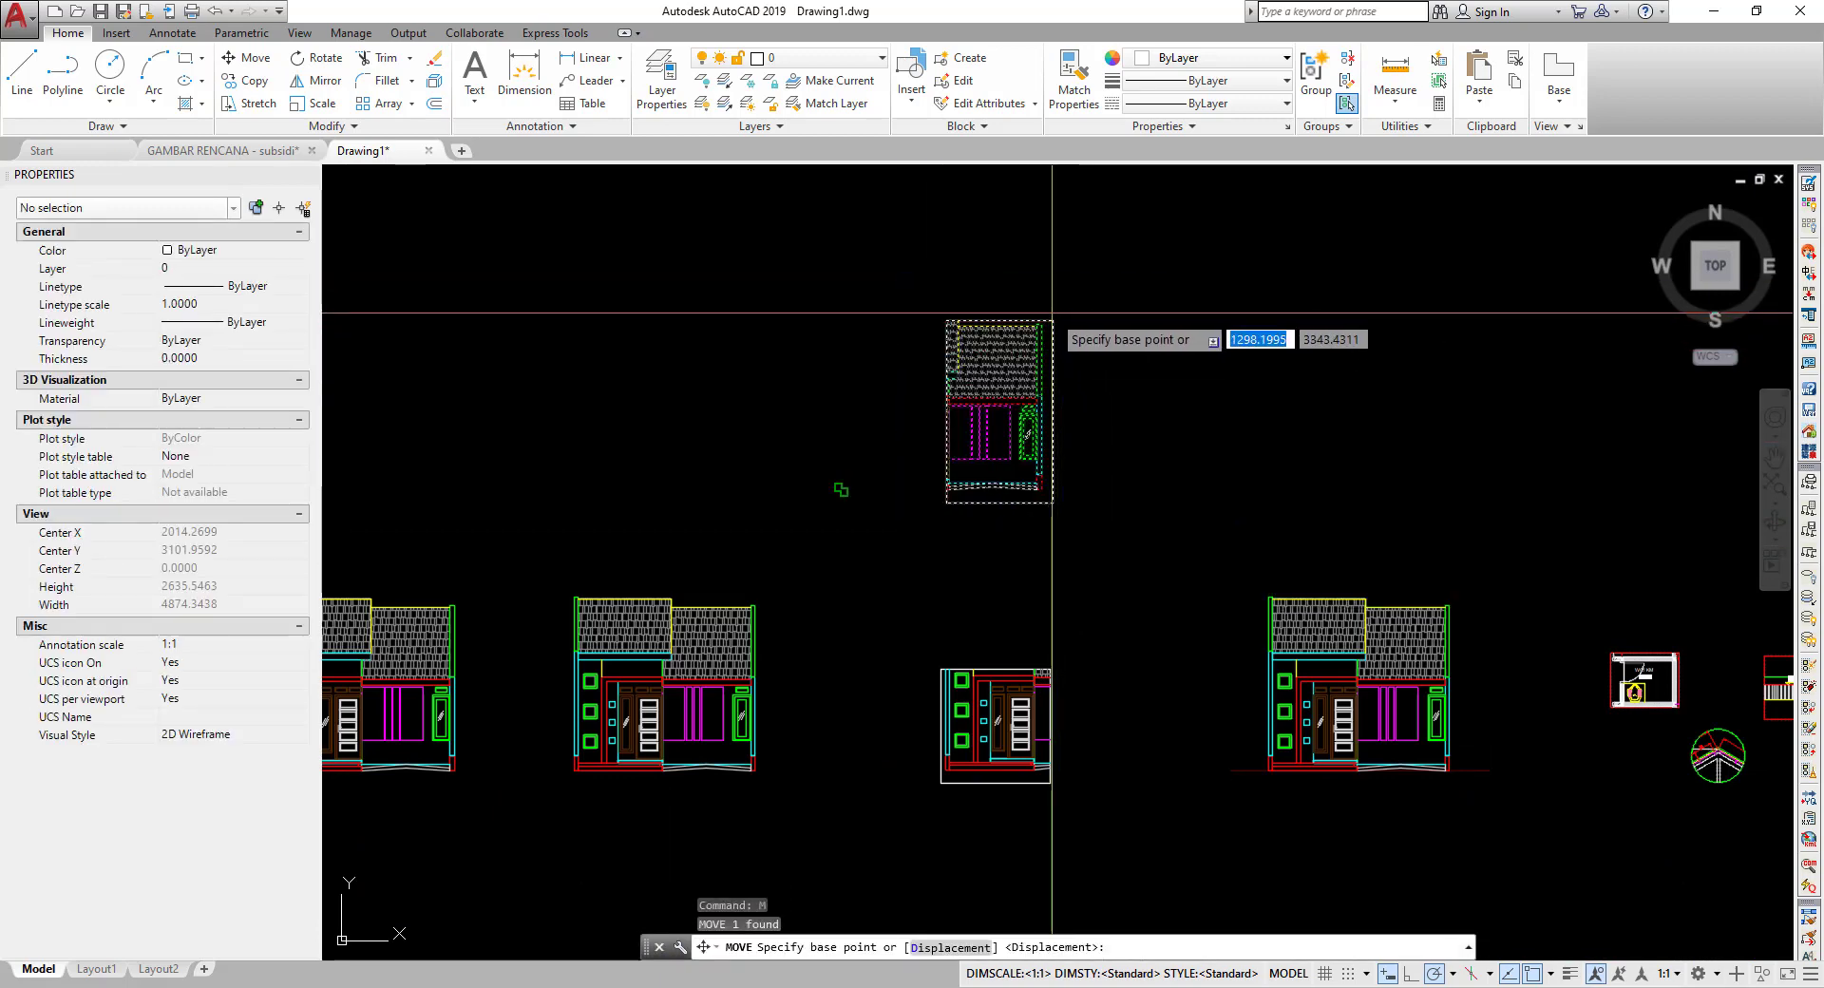
left_click(1000, 425)
scroll(1068, 509, "down", 2)
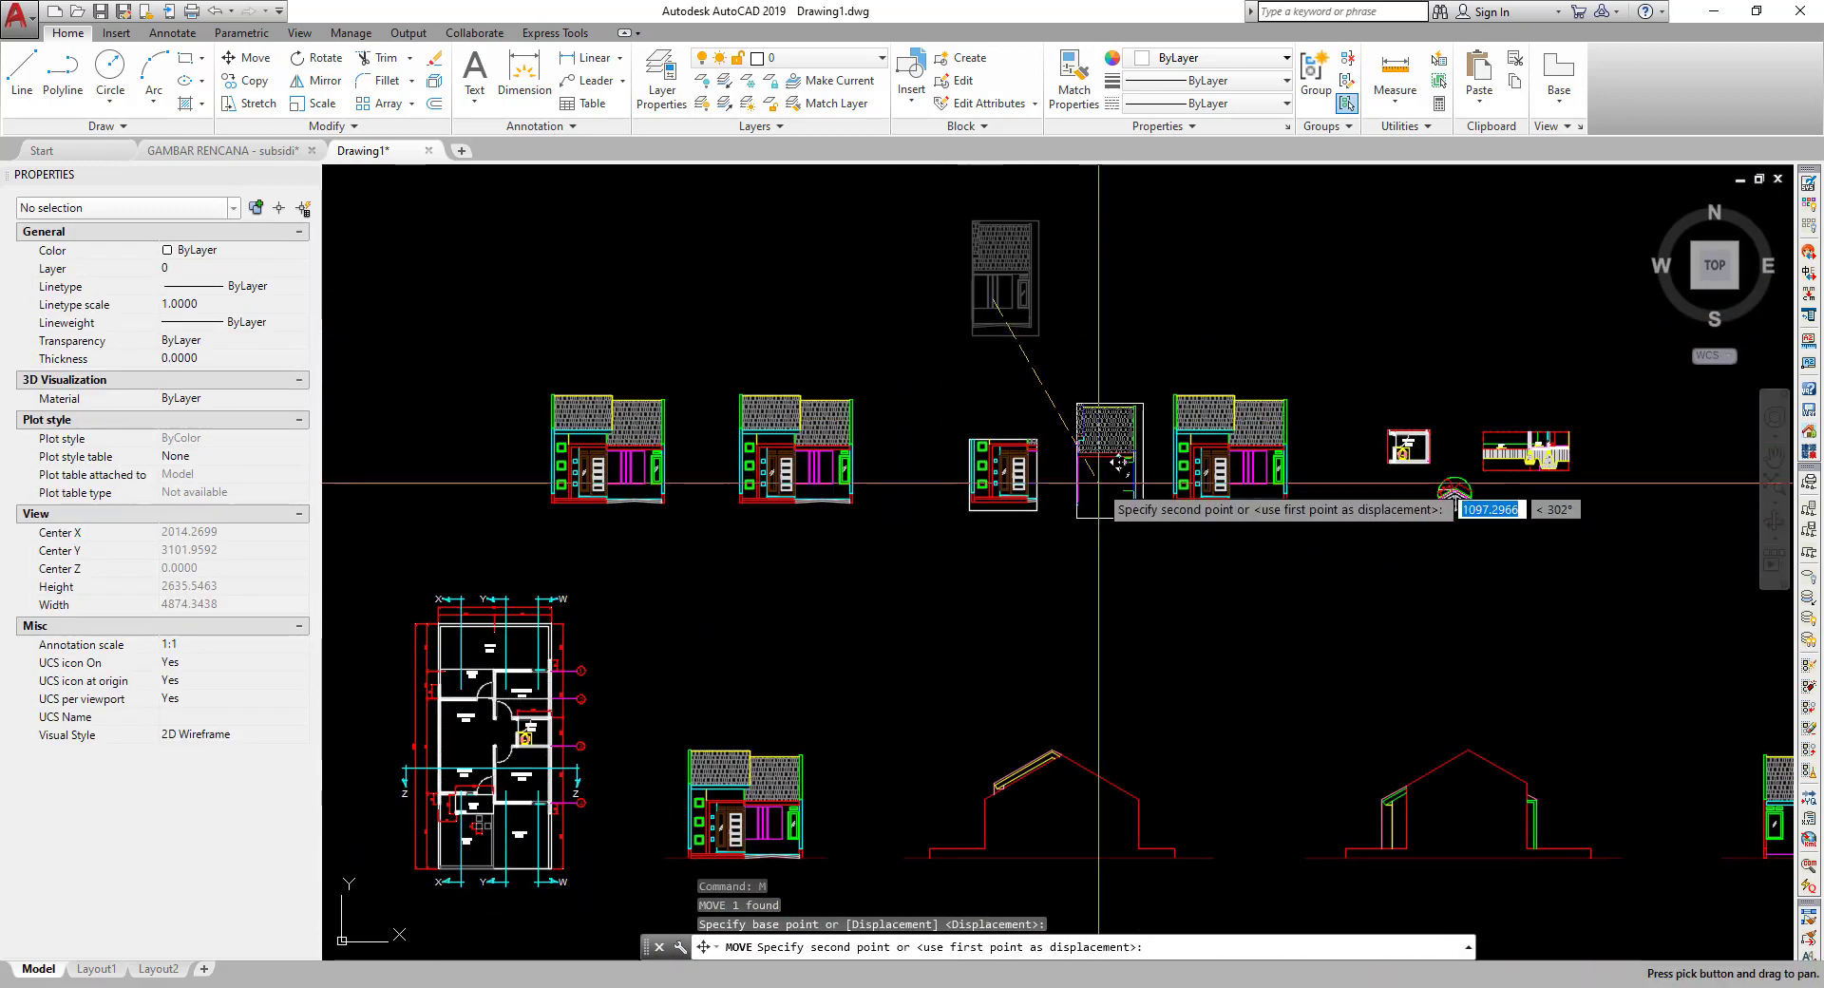
scroll(1025, 596, "up", 2)
left_click(997, 602)
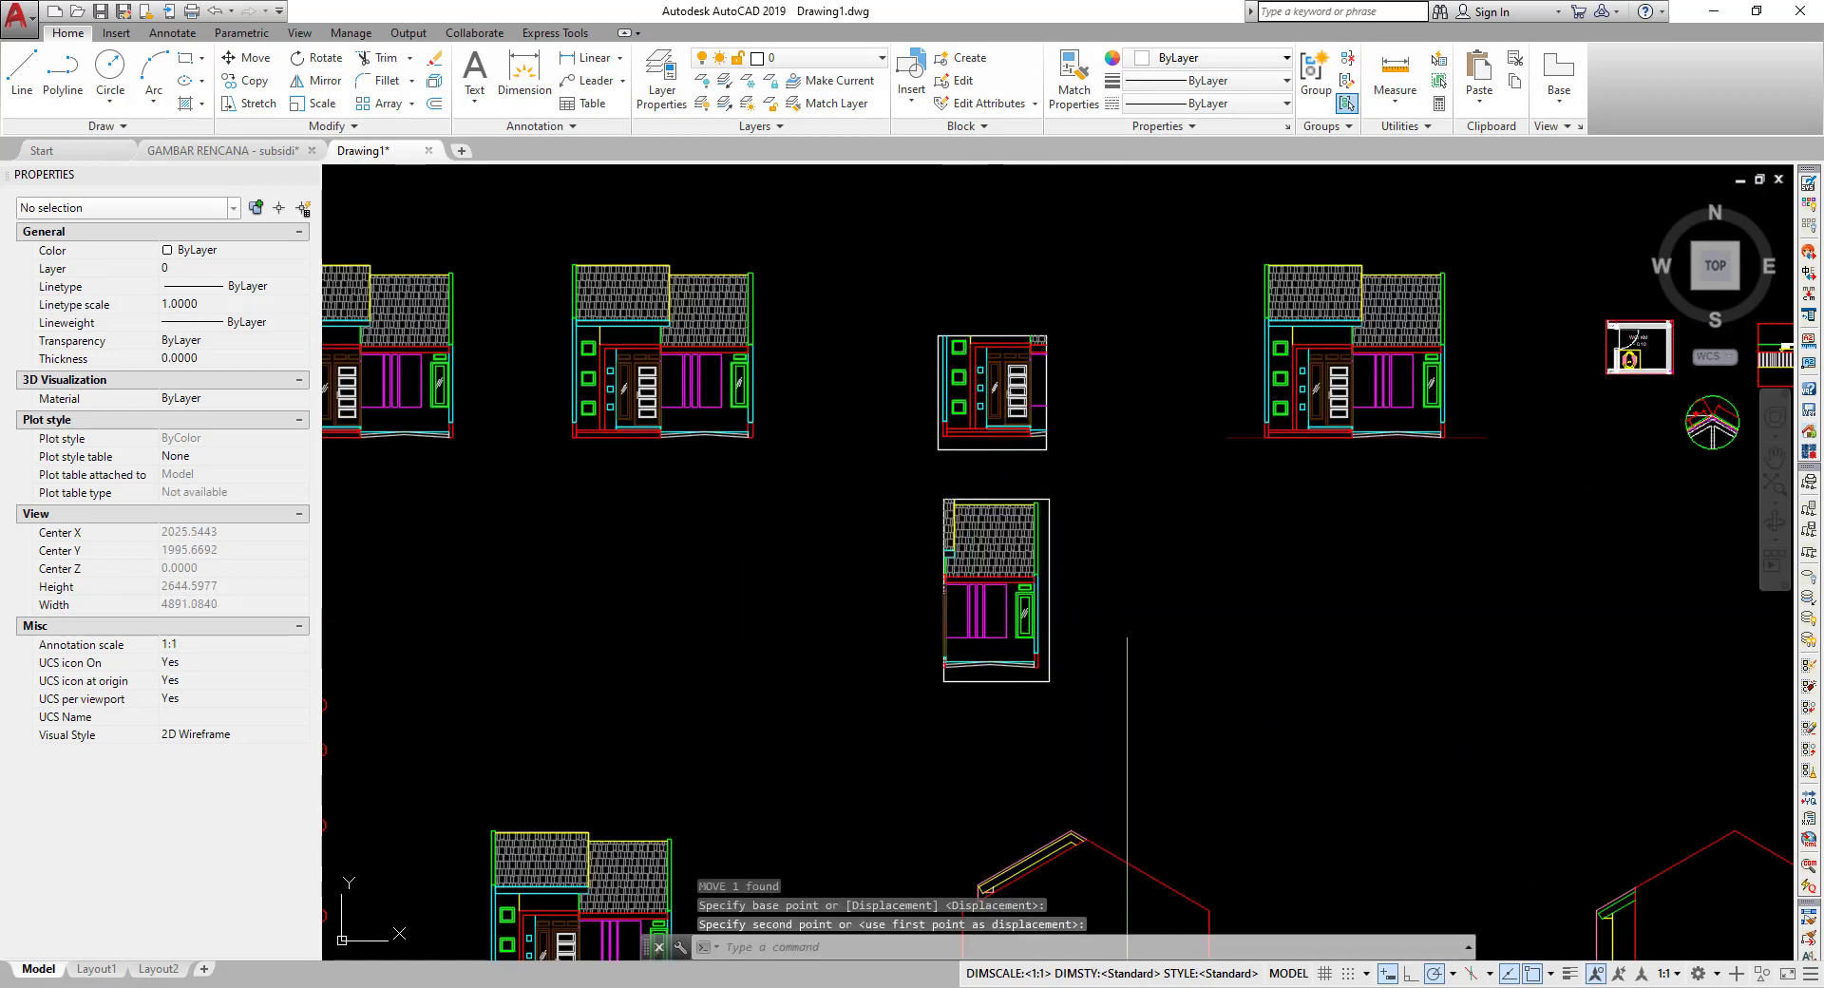
mouse_move(1129, 632)
middle_mouse_down()
mouse_move(1286, 650)
mouse_move(1012, 614)
middle_mouse_up()
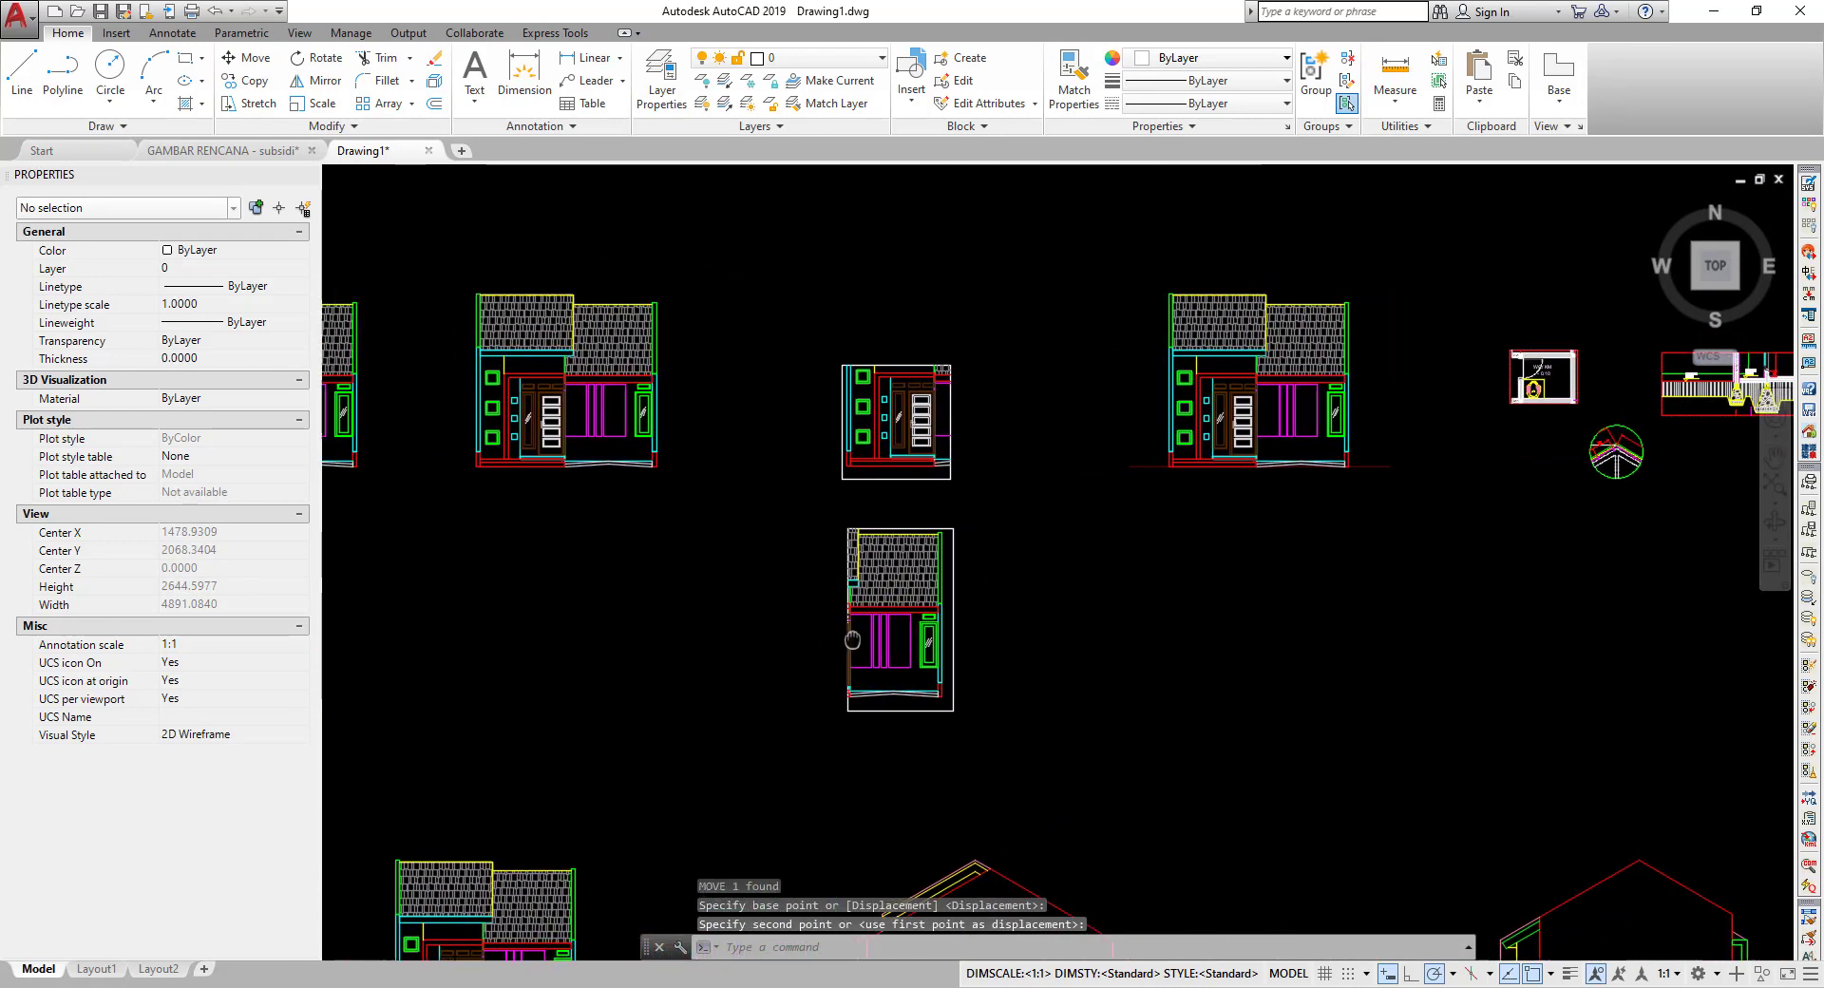
- Erase the spare full building elevation at the upper right
scroll(1021, 594, "up", 2)
scroll(1069, 546, "down", 2)
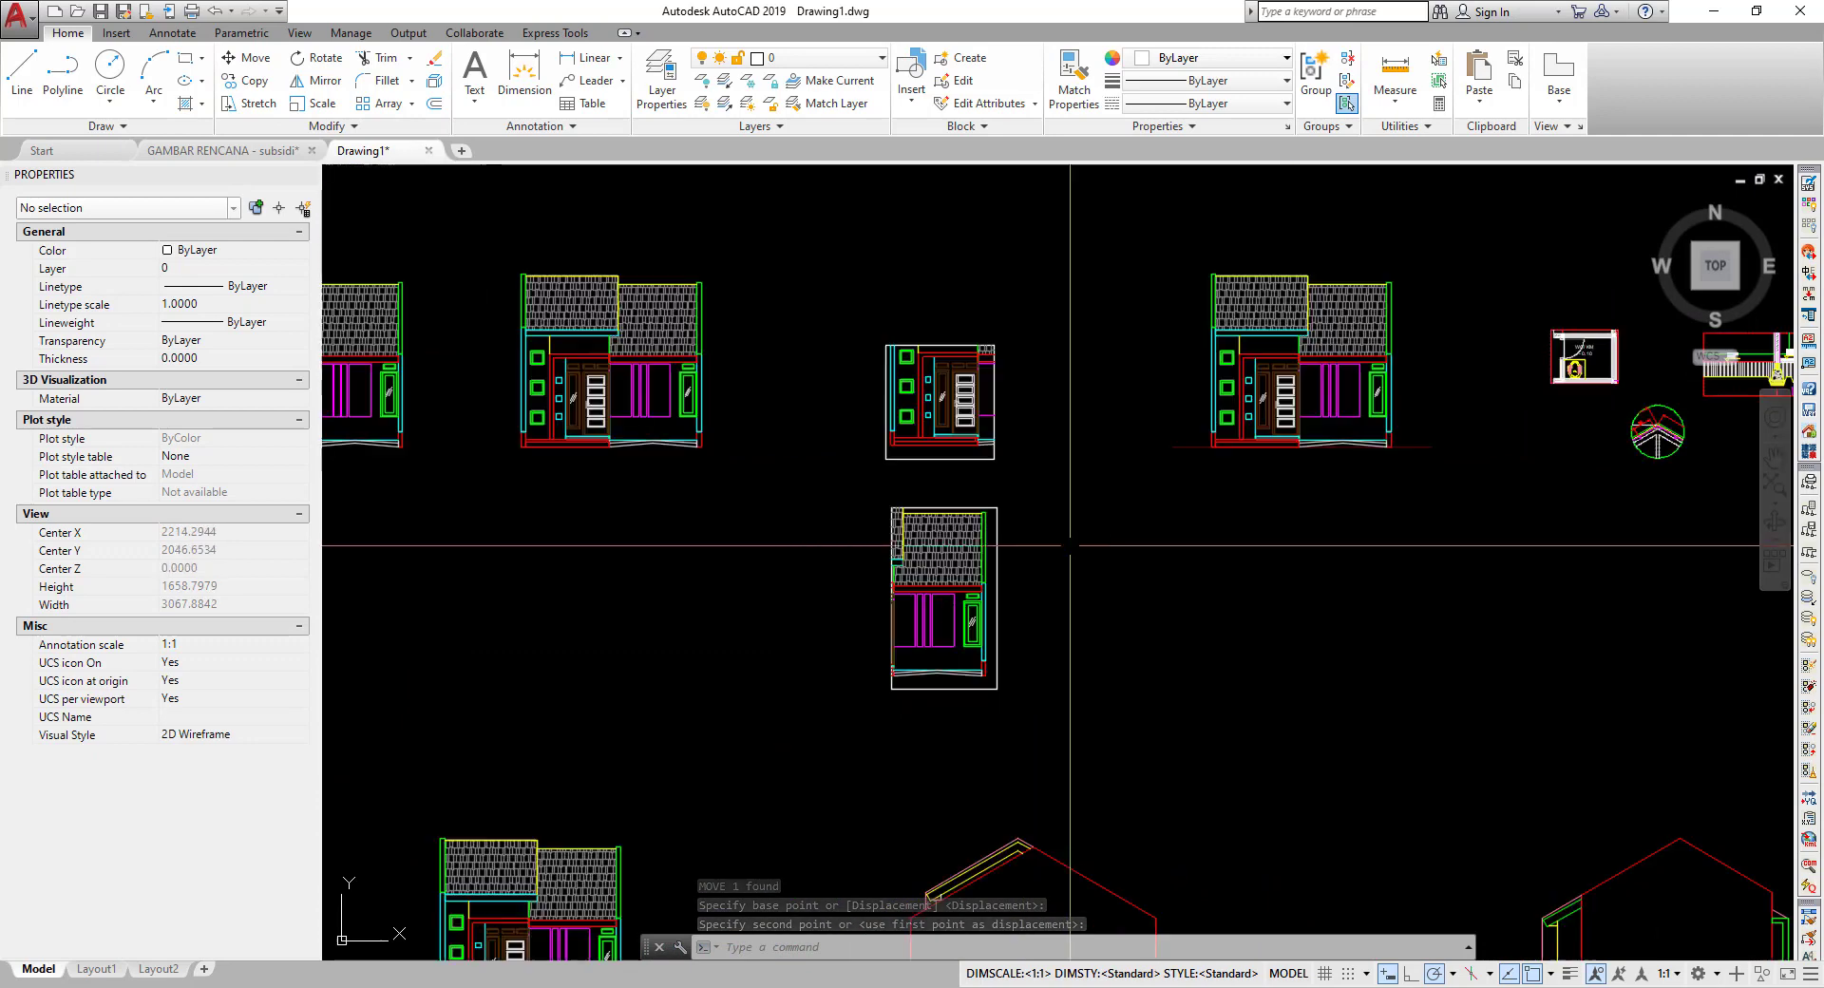
scroll(1127, 296, "down", 2)
left_click(1175, 233)
left_click(1299, 467)
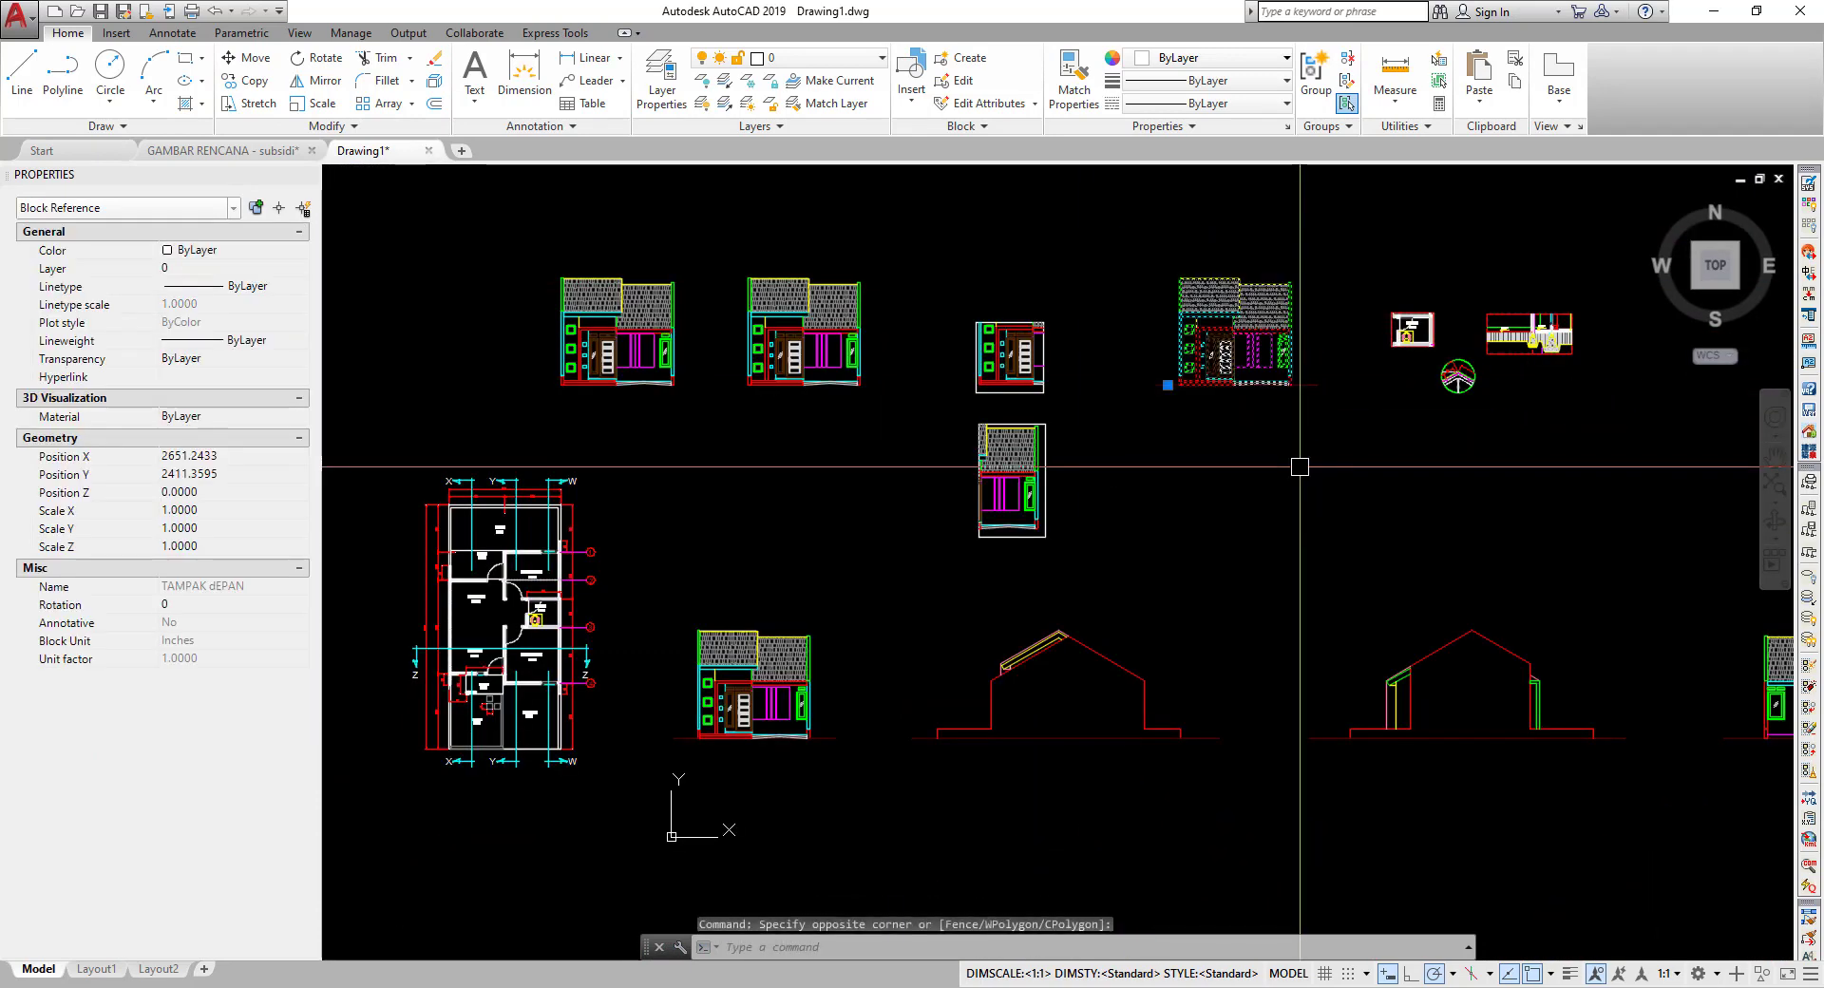
type("R")
key("BackSpace")
type("e")
key("Return")
- Erase the two spare full elevations at the top left above the plan
left_click(496, 238)
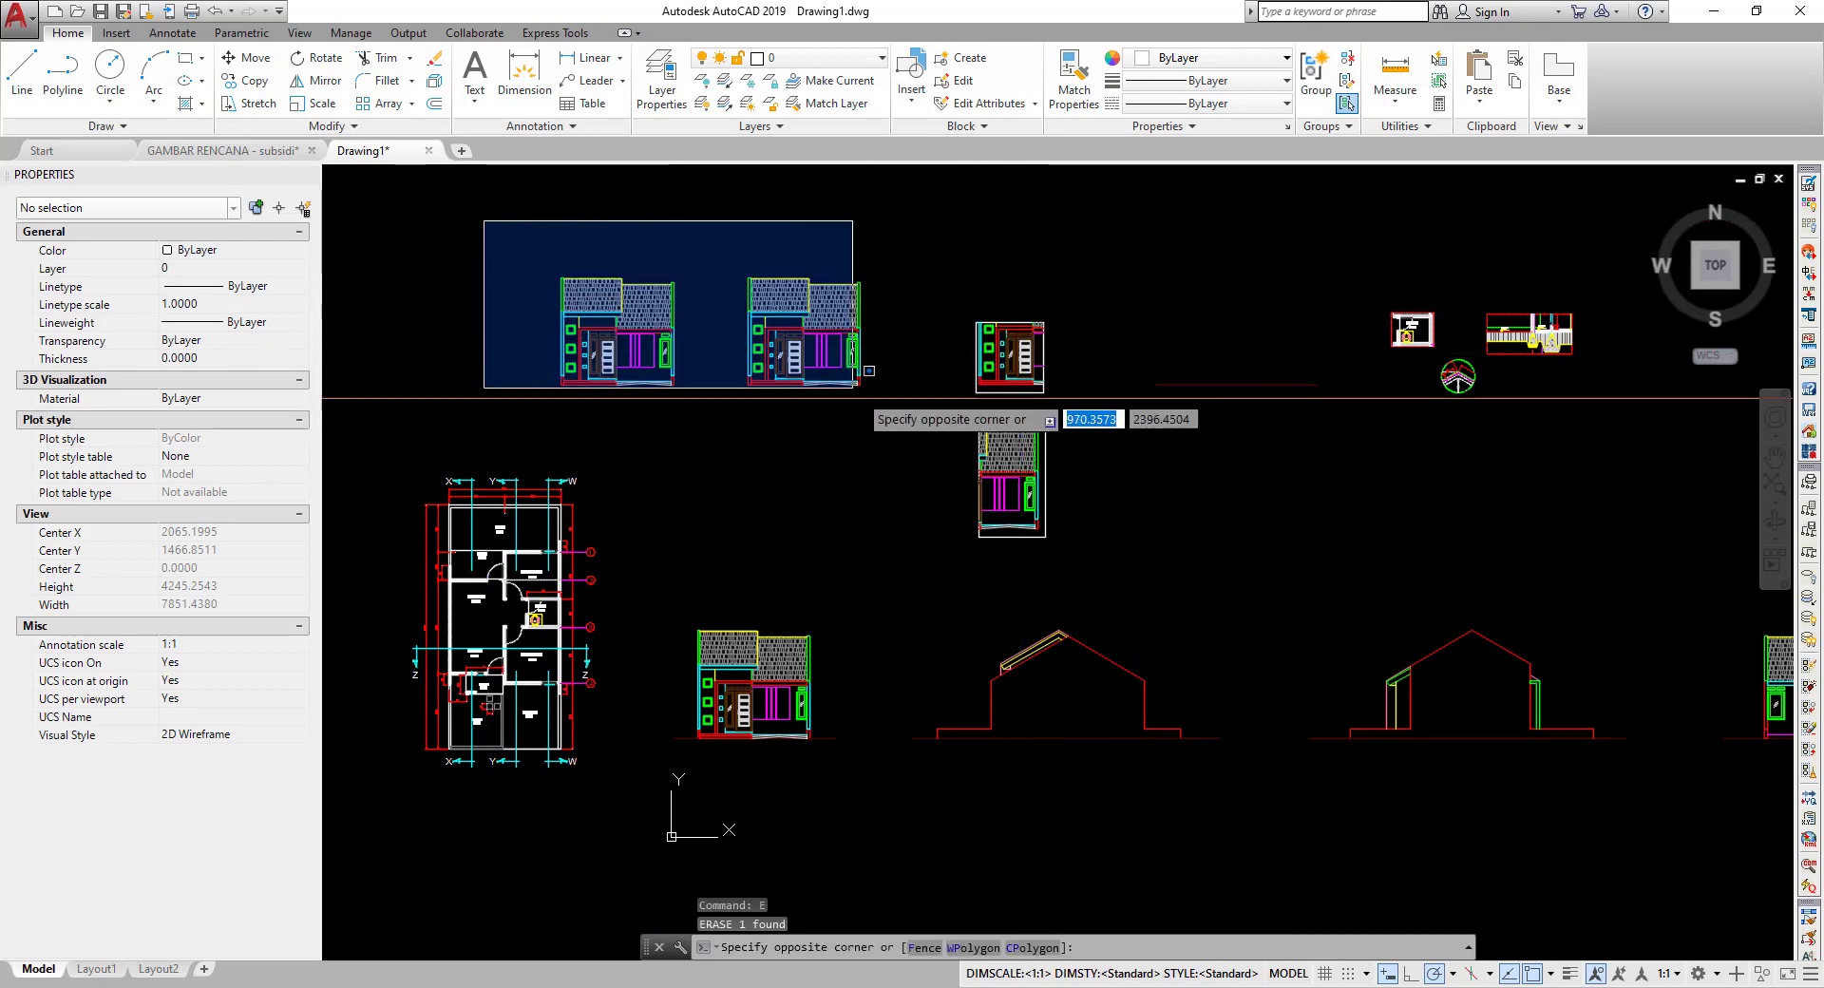
left_click(883, 424)
type("e")
key("Return")
scroll(480, 682, "down", 2)
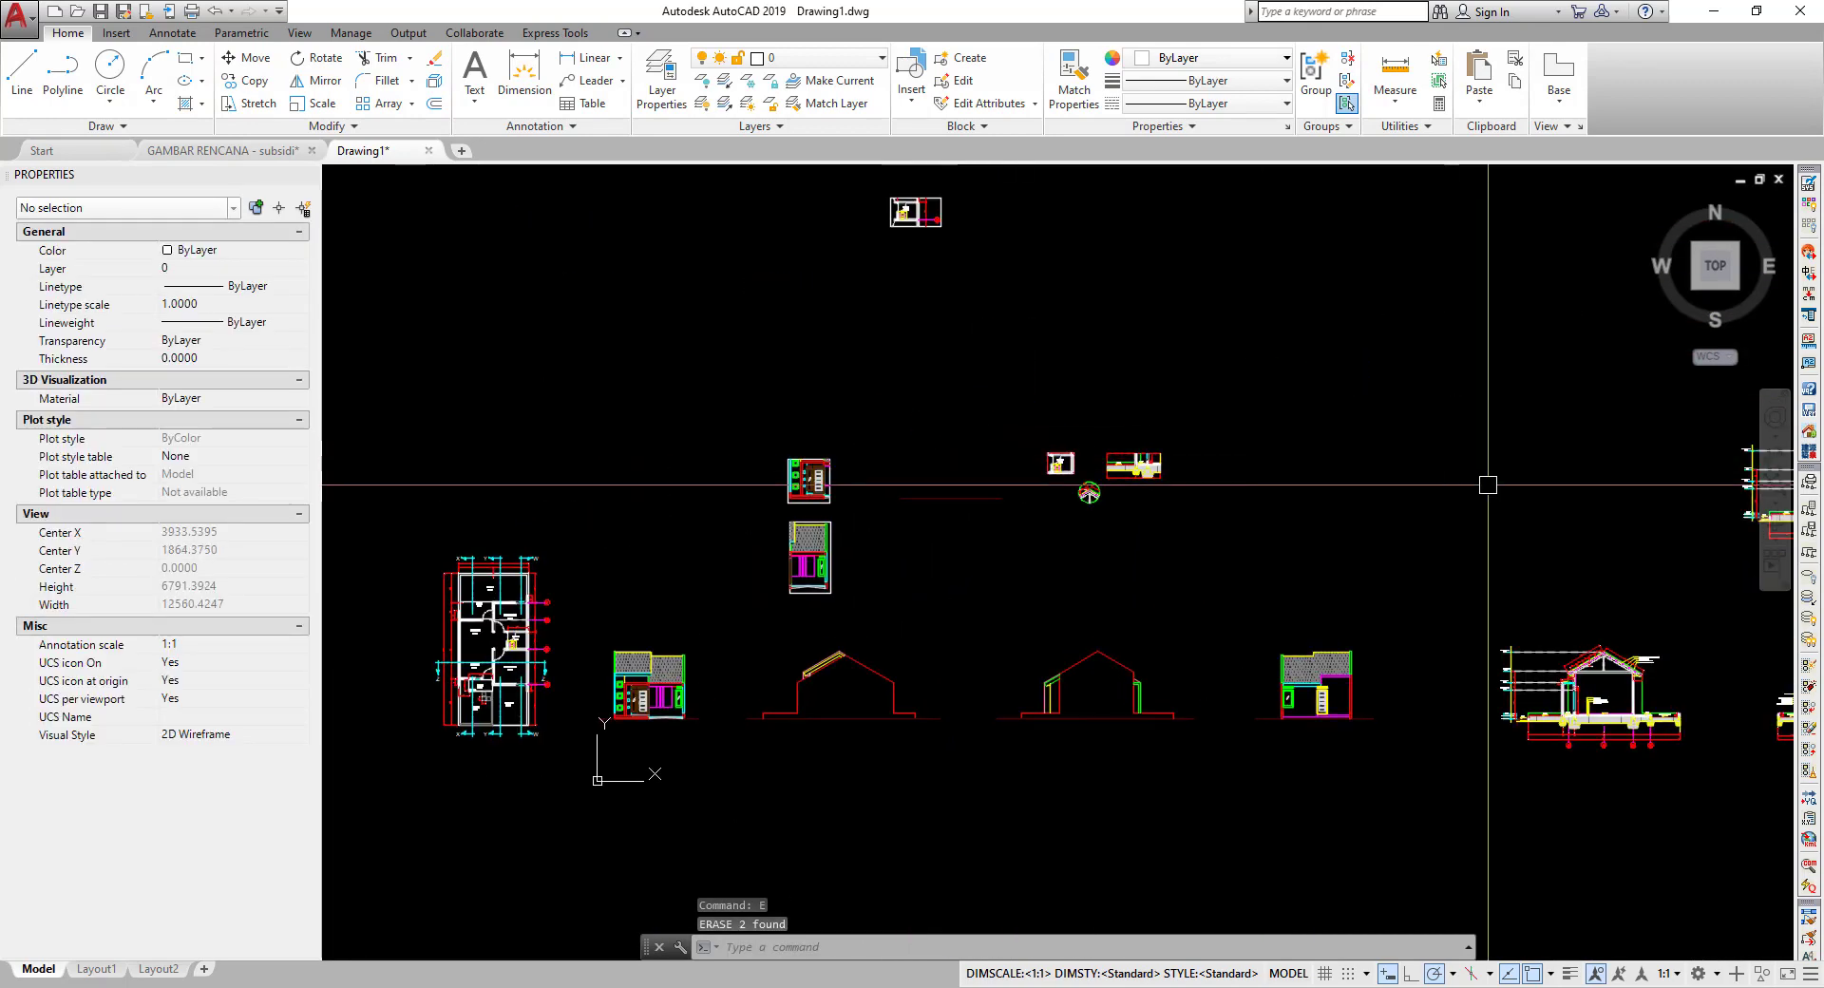
scroll(1083, 489, "up", 1)
scroll(1089, 493, "up", 4)
middle_click_drag(1091, 490, 798, 654)
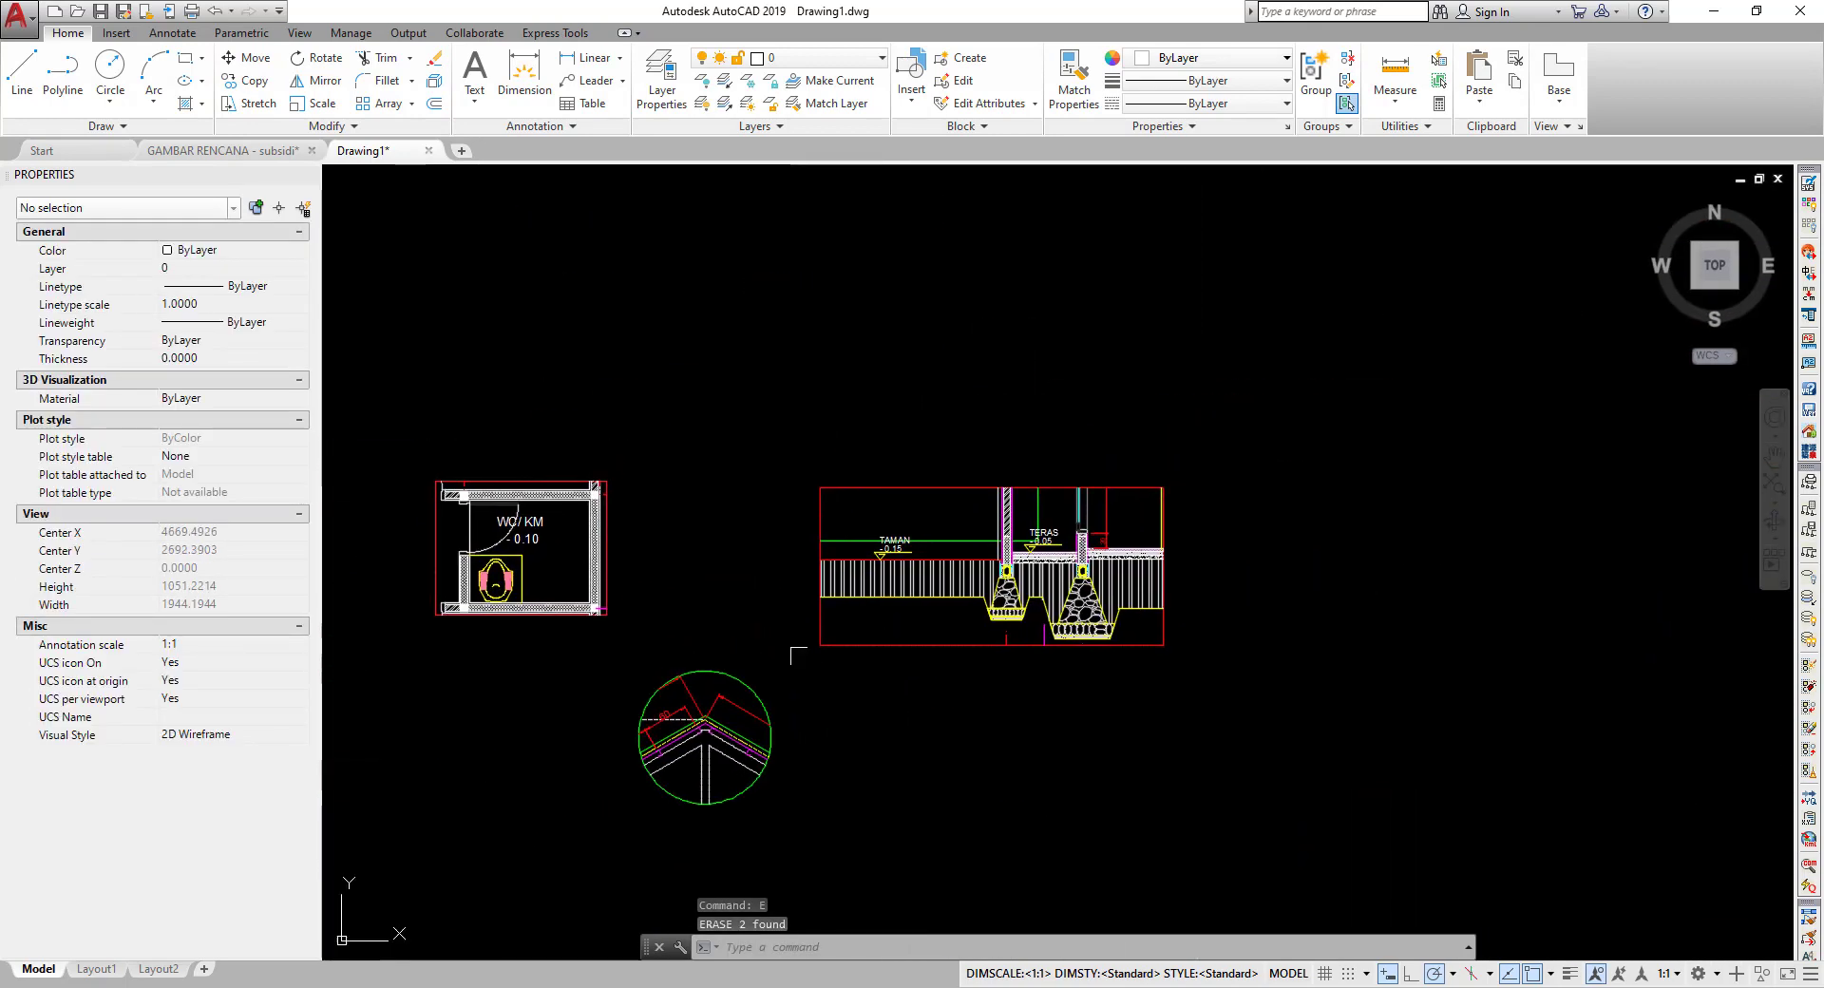
scroll(983, 595, "down", 2)
mouse_move(983, 594)
middle_mouse_down()
mouse_move(587, 626)
mouse_move(941, 590)
middle_mouse_up()
scroll(658, 641, "down", 3)
scroll(942, 590, "up", 2)
scroll(942, 590, "up", 2)
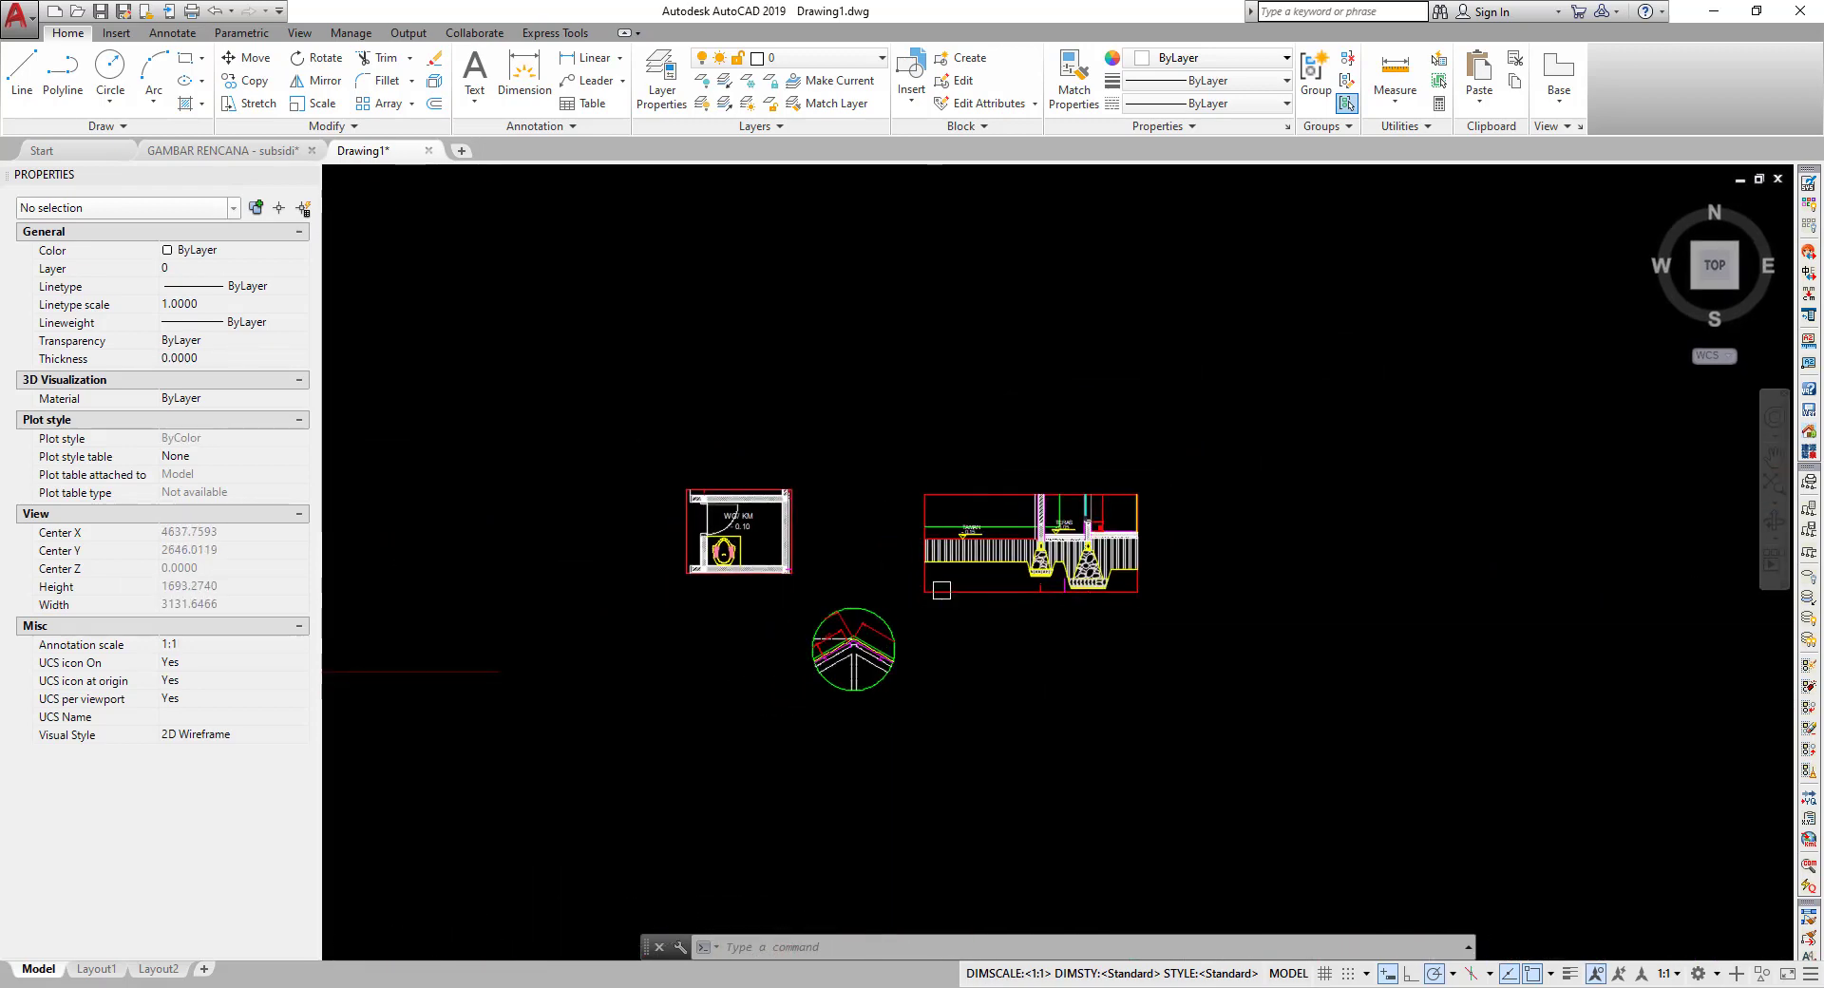
scroll(804, 626, "up", 2)
scroll(804, 627, "up", 2)
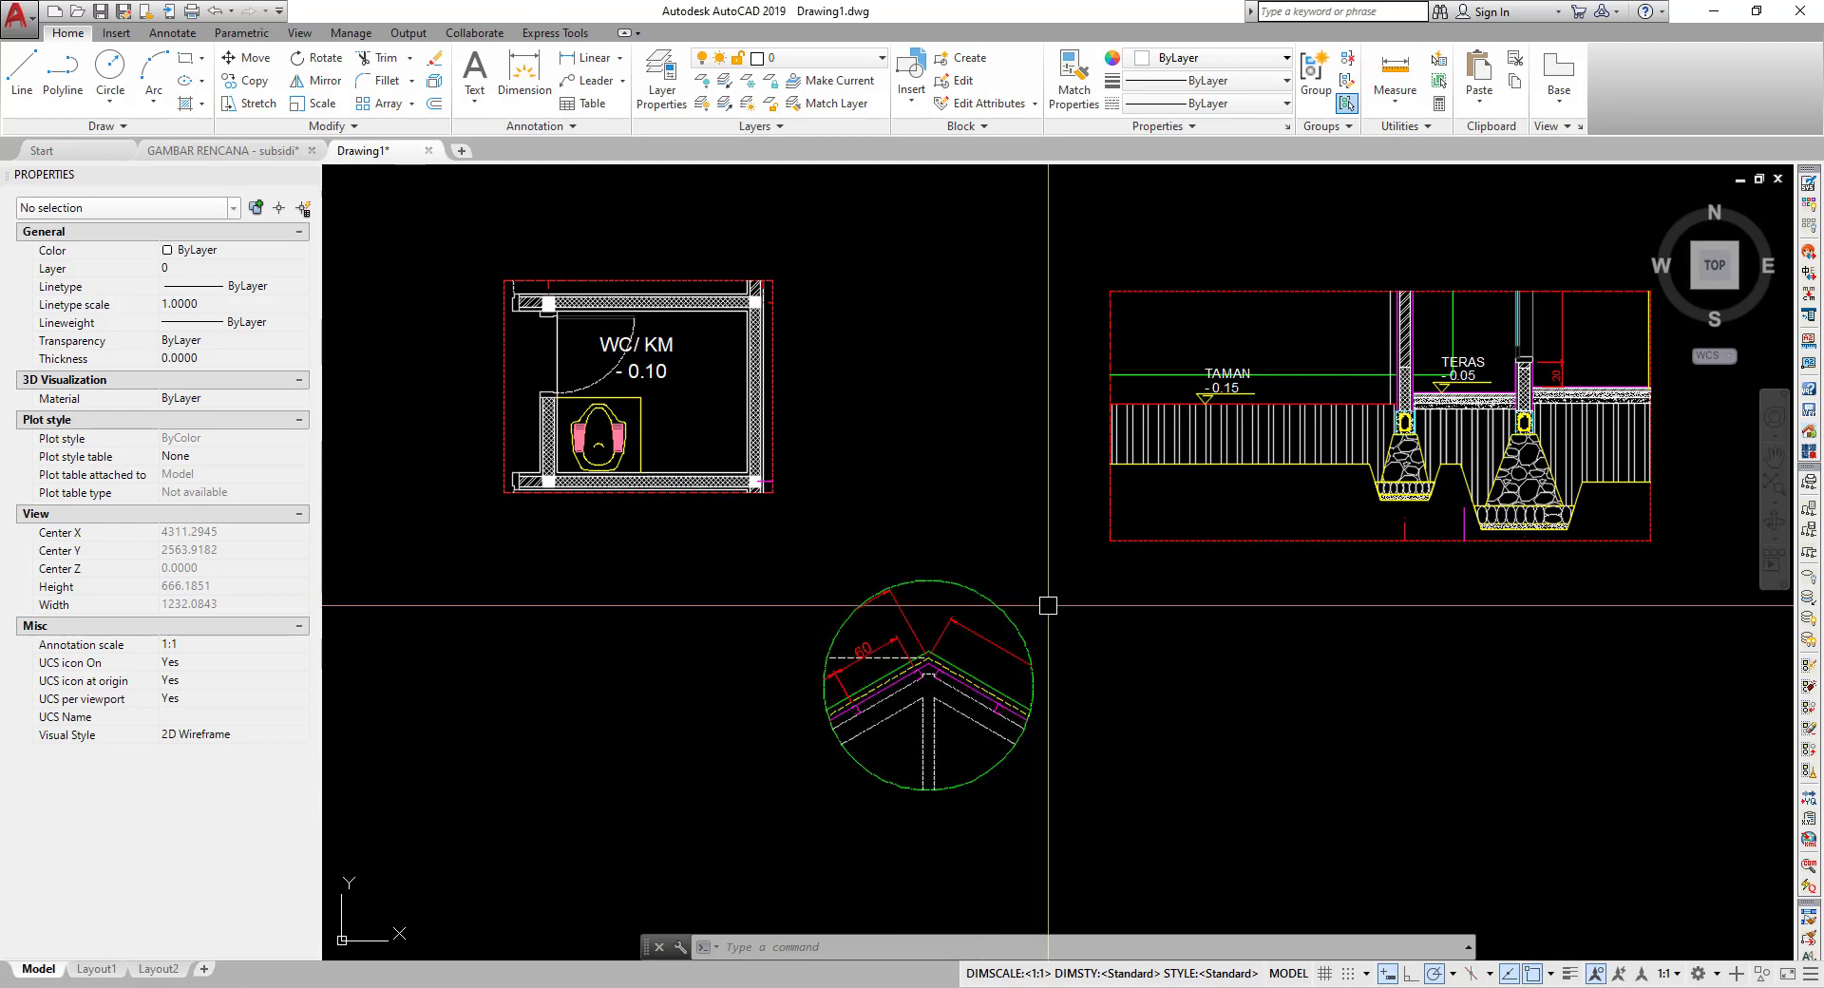
scroll(768, 382, "down", 3)
scroll(769, 382, "down", 2)
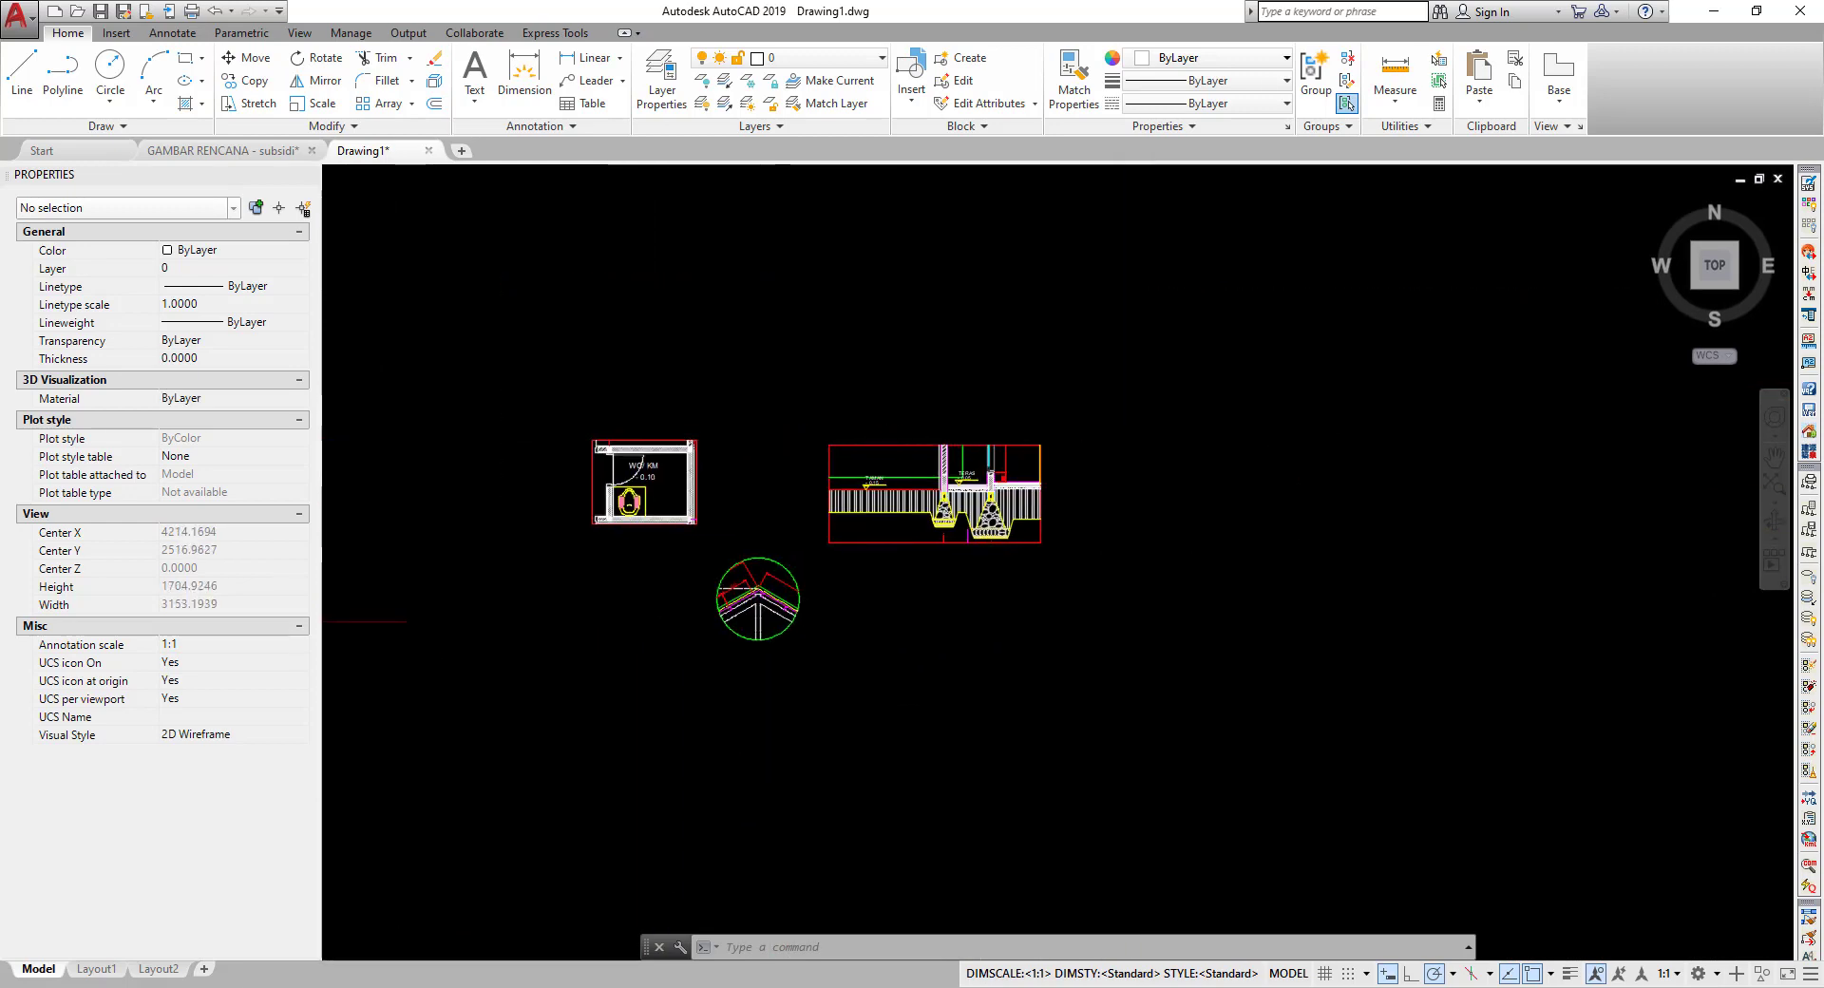
mouse_move(1283, 513)
middle_mouse_down()
mouse_move(824, 648)
mouse_move(1054, 593)
middle_mouse_up()
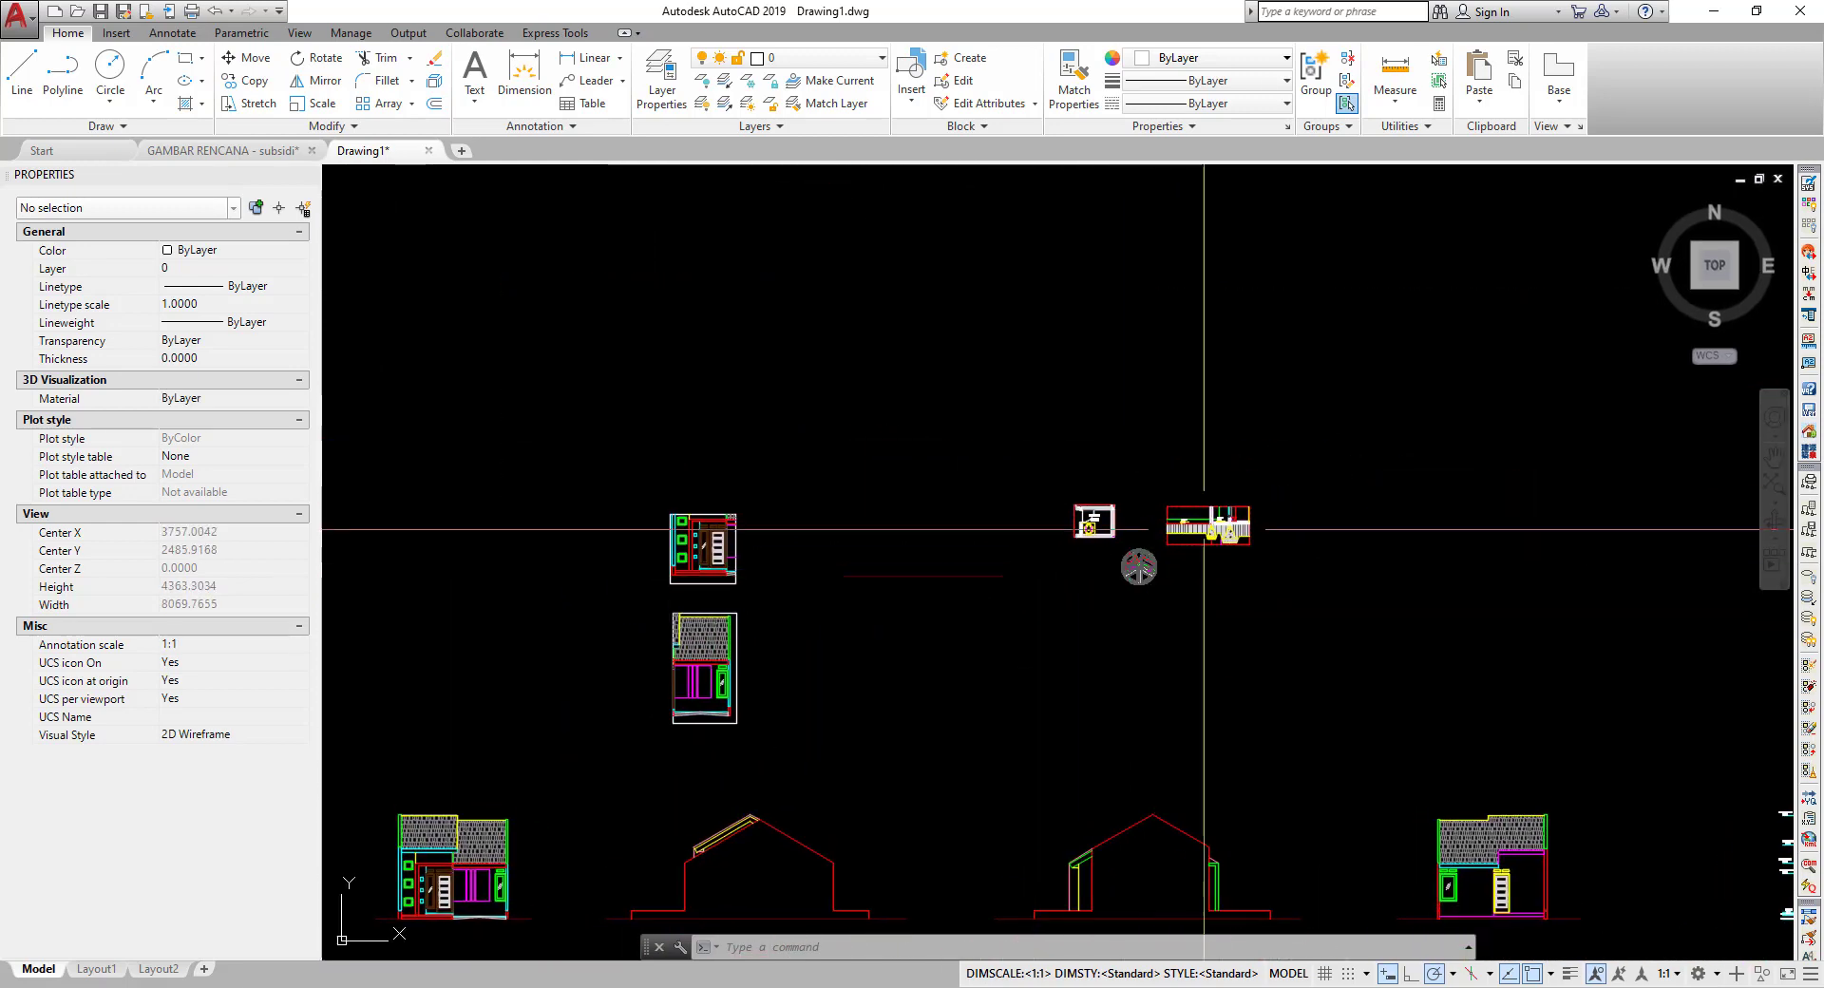
scroll(1131, 550, "up", 2)
middle_click_drag(1132, 550, 1000, 589)
scroll(1000, 589, "up", 5)
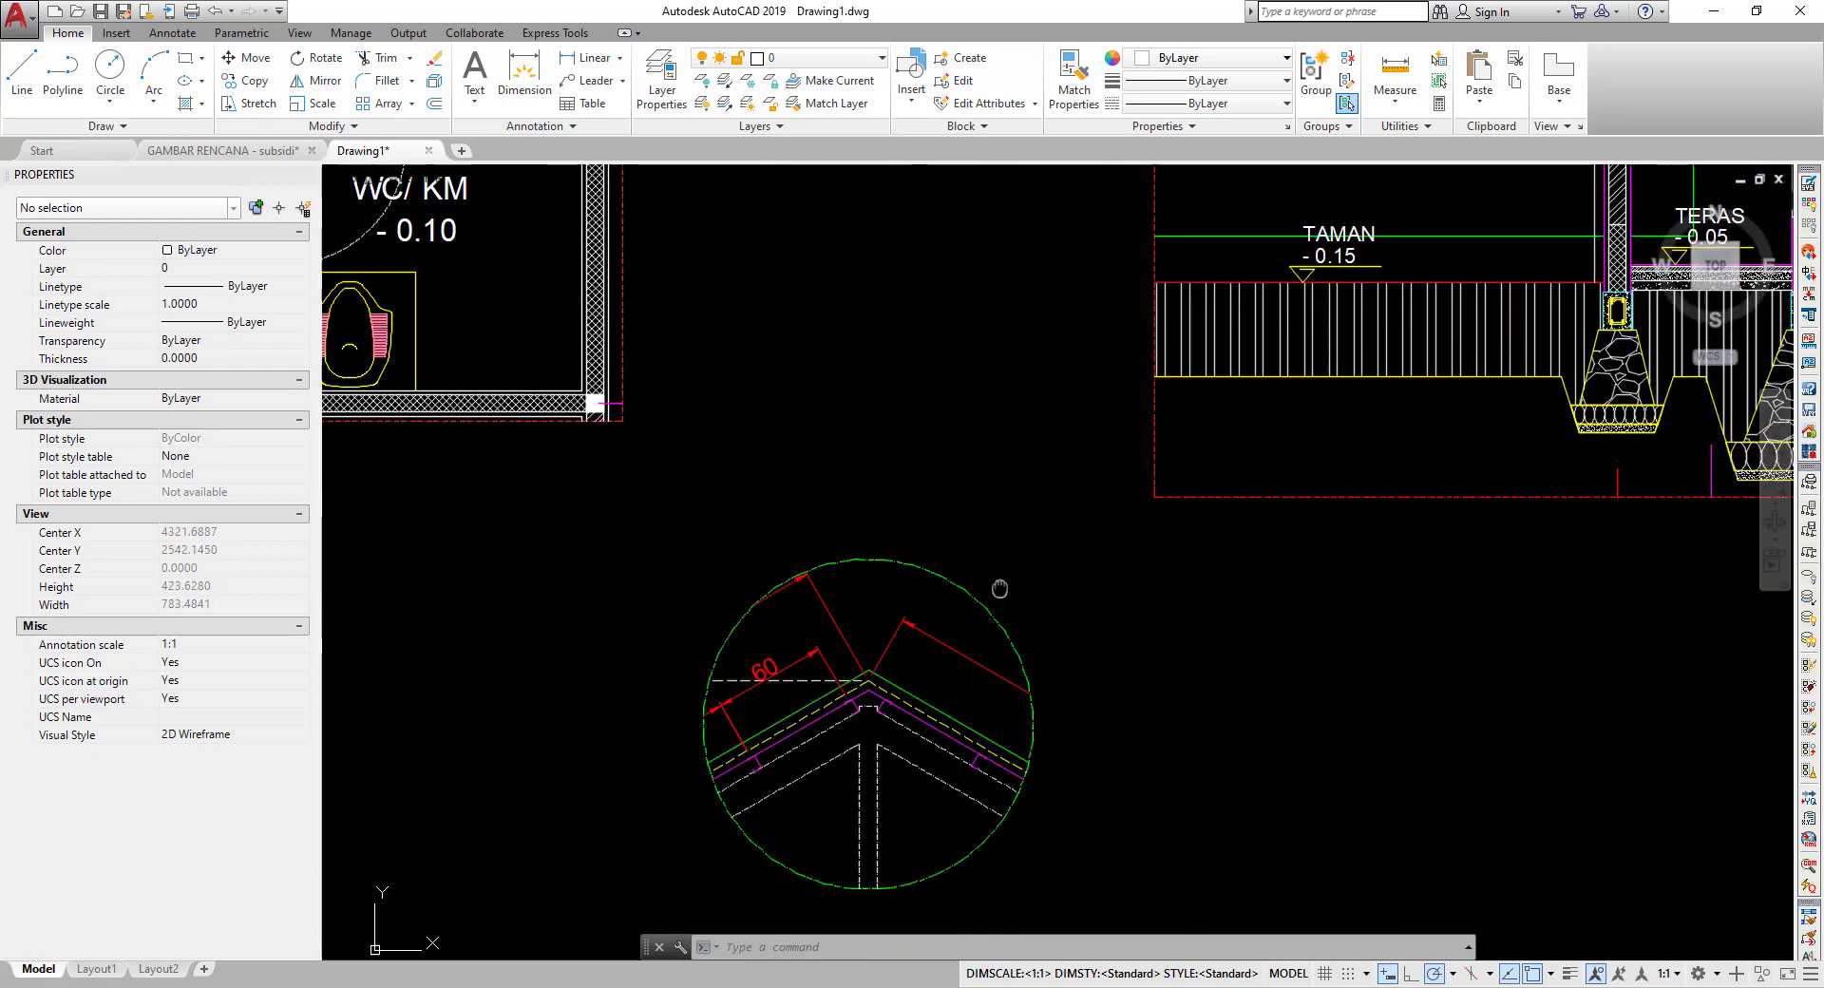
scroll(777, 544, "down", 1)
middle_click_drag(1115, 644, 1204, 406)
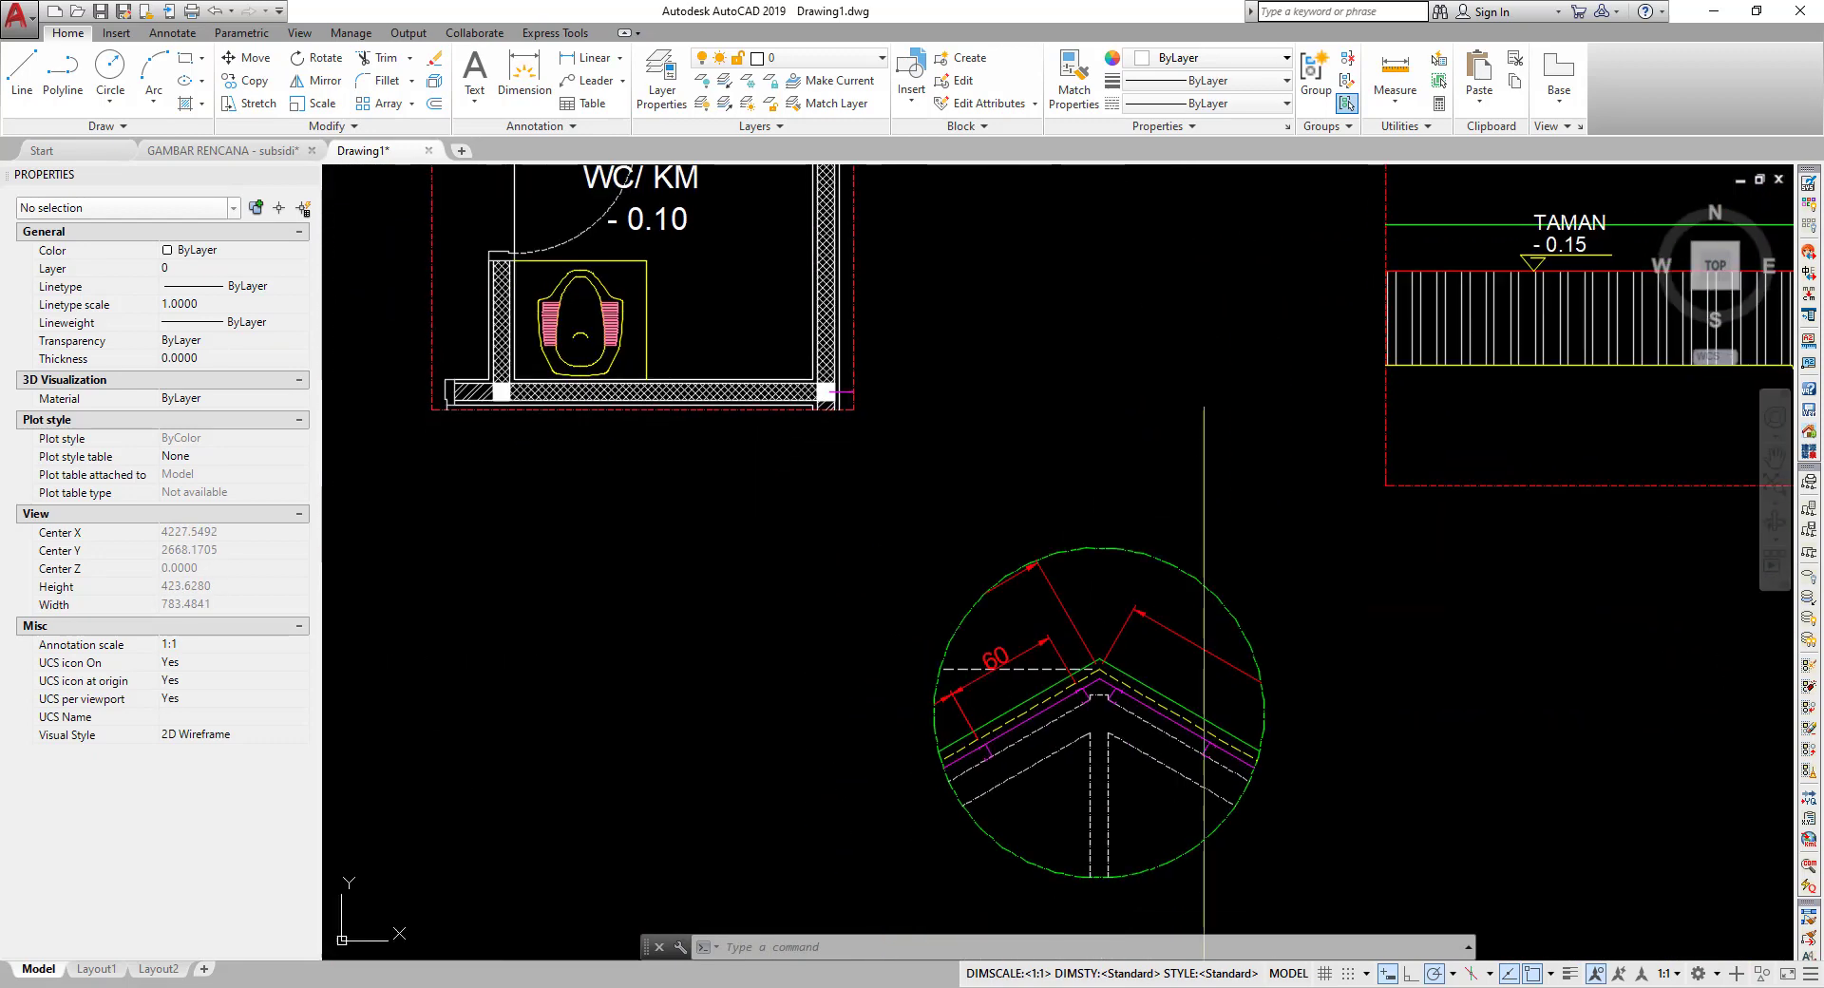
scroll(1071, 670, "down", 2)
middle_click_drag(933, 466, 967, 575)
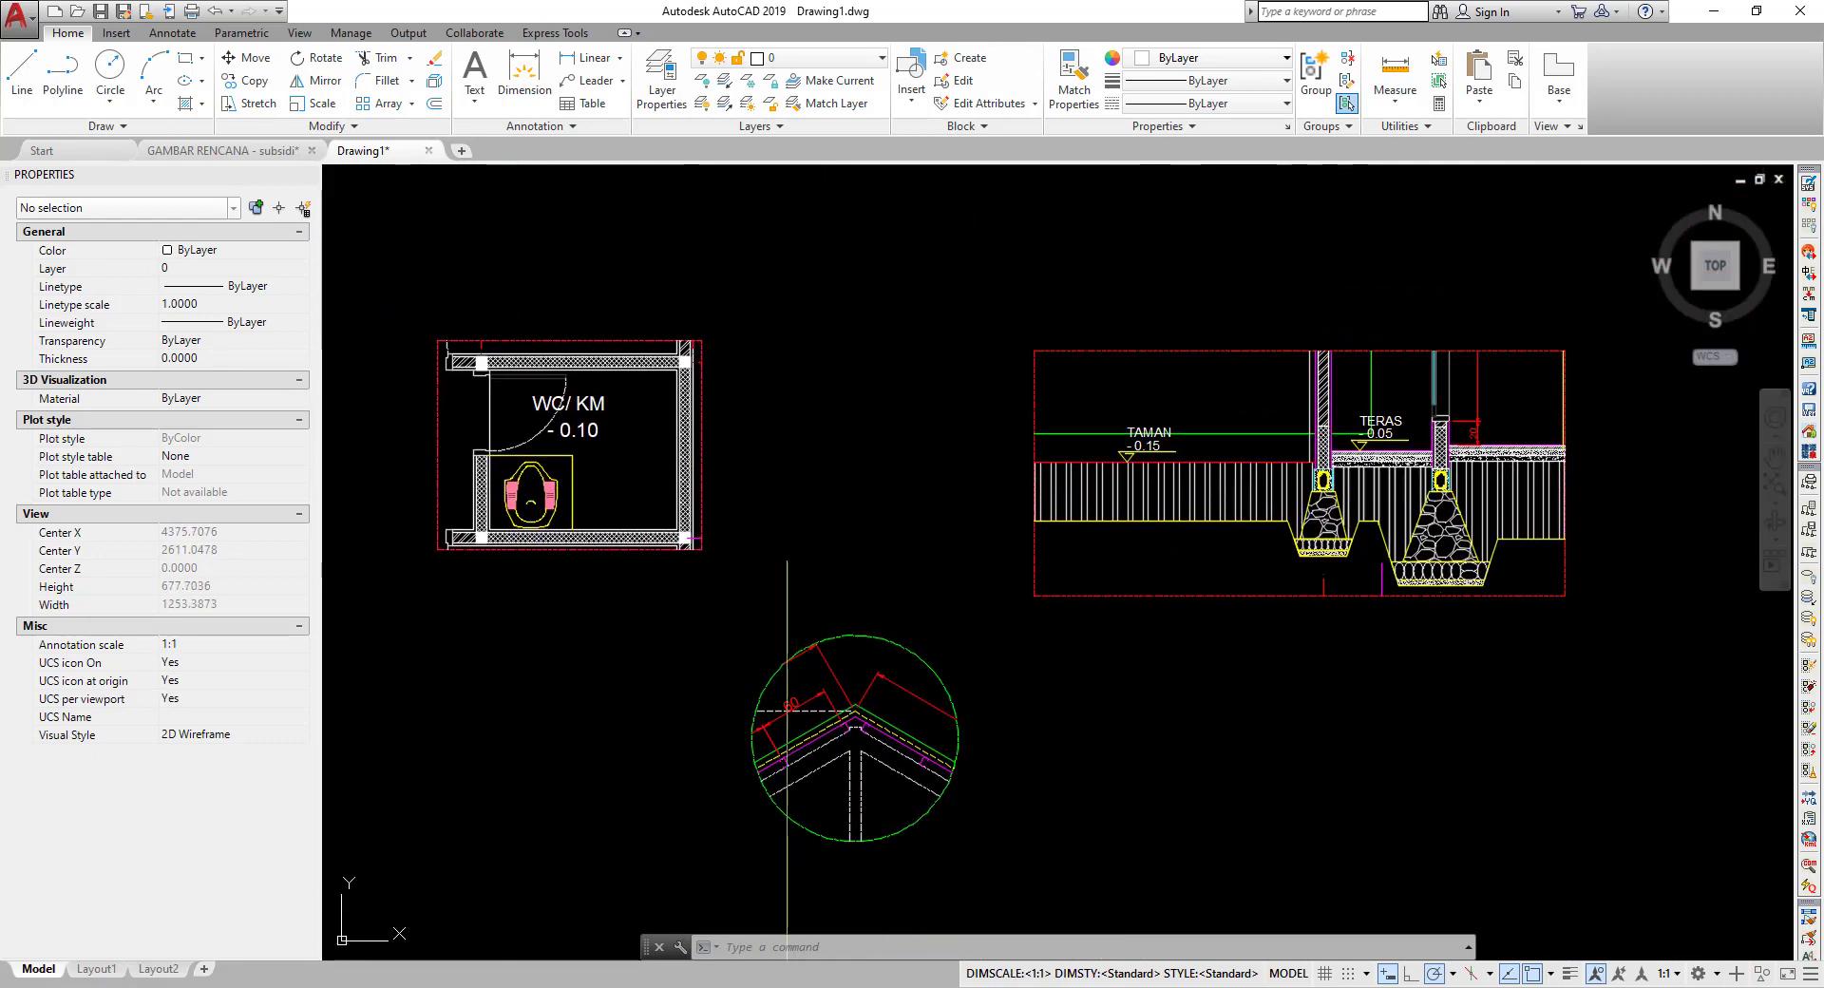
scroll(884, 493, "up", 1)
scroll(868, 497, "up", 1)
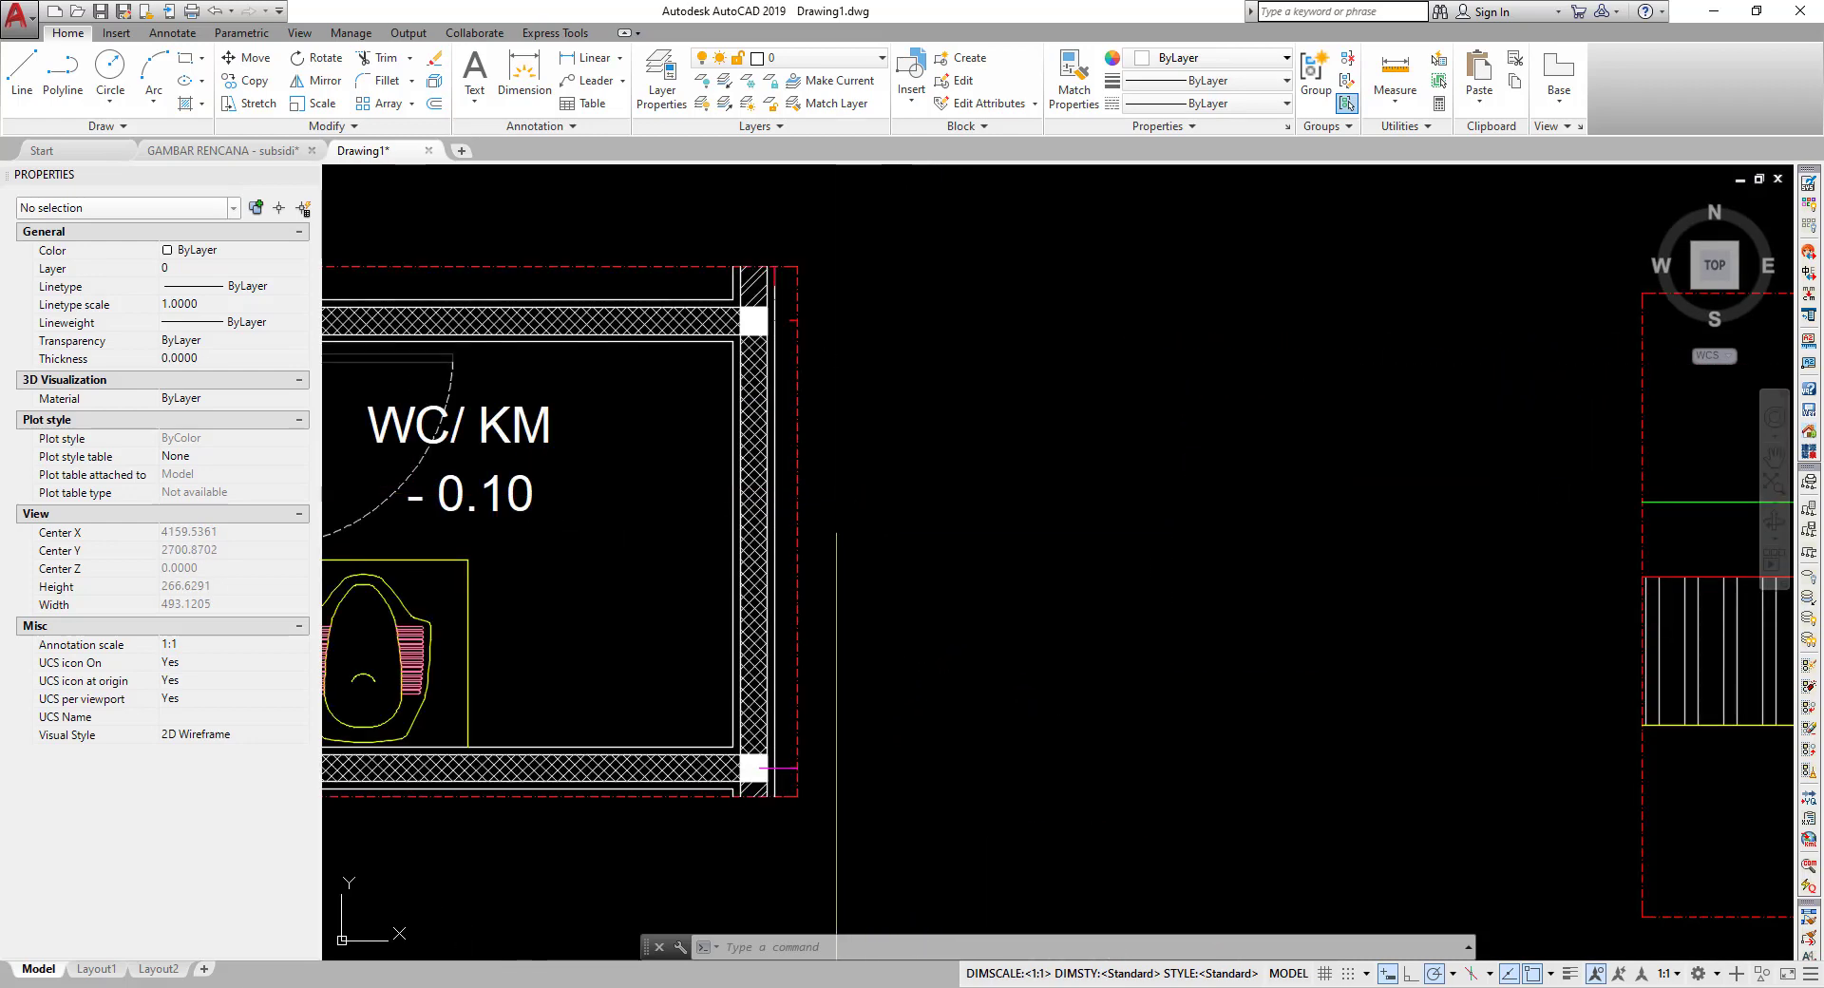
middle_click_drag(812, 537, 827, 651)
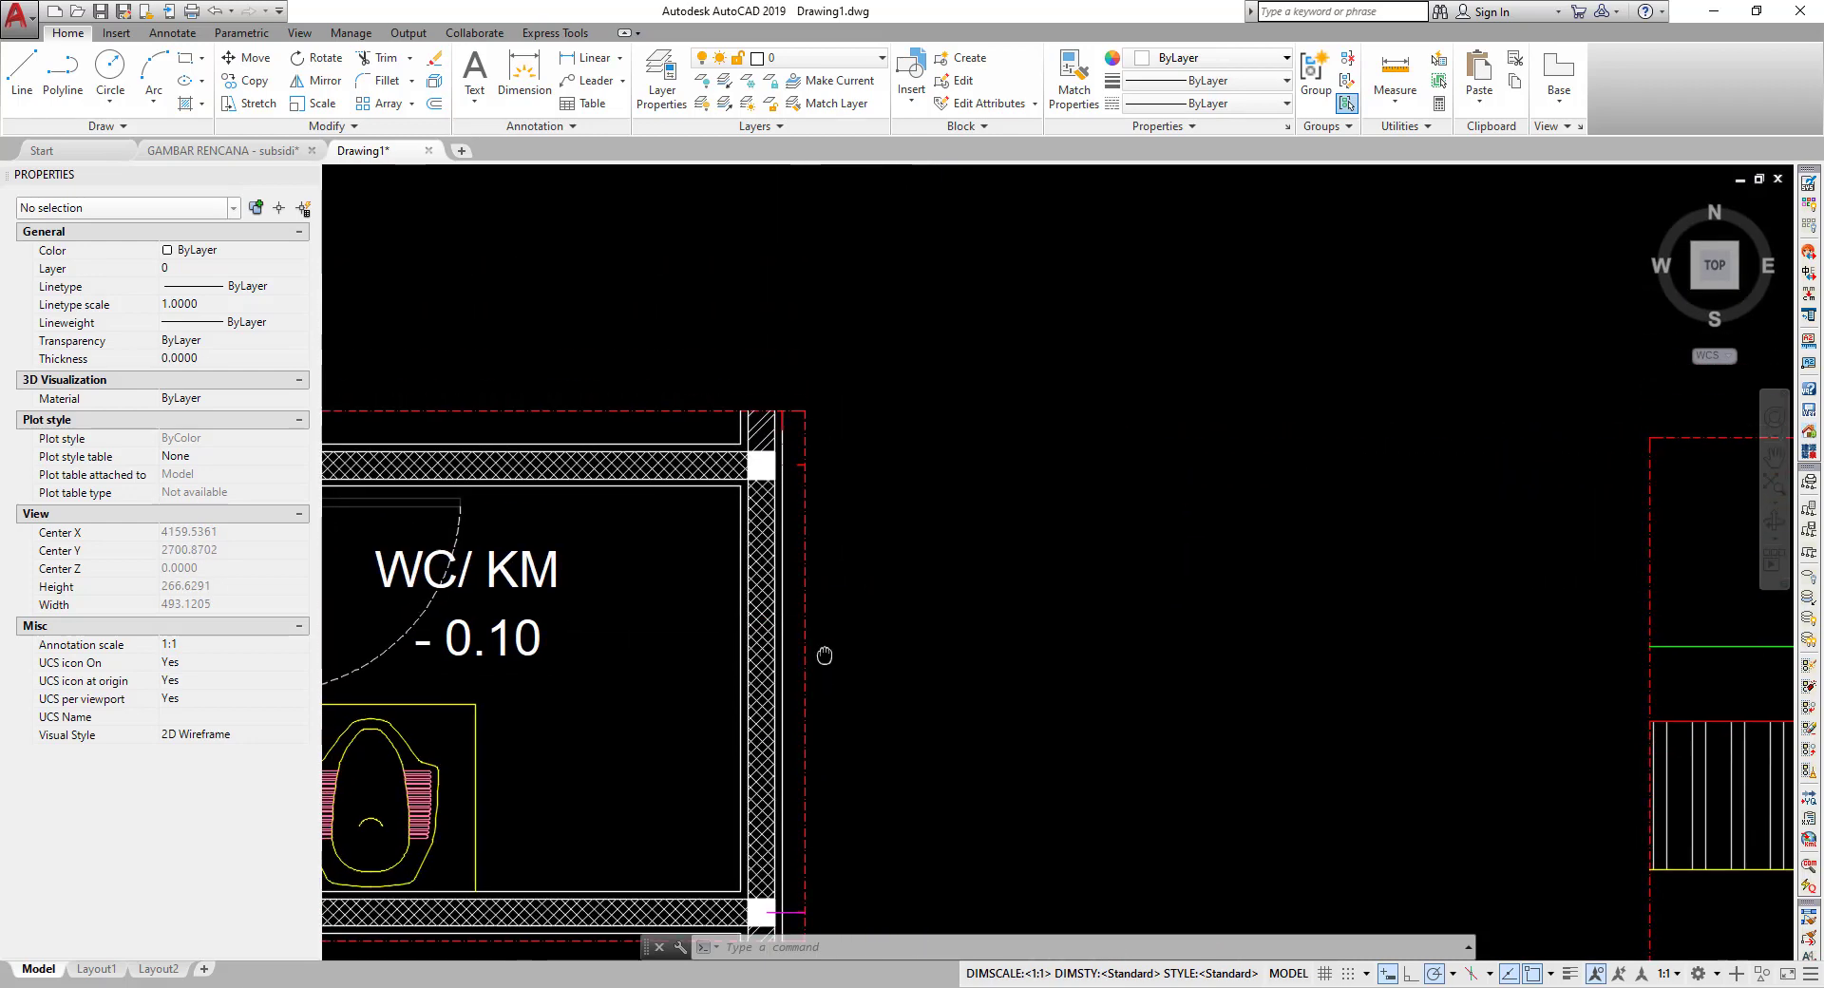
left_click(810, 536)
scroll(810, 535, "down", 2)
middle_click_drag(810, 536, 988, 561)
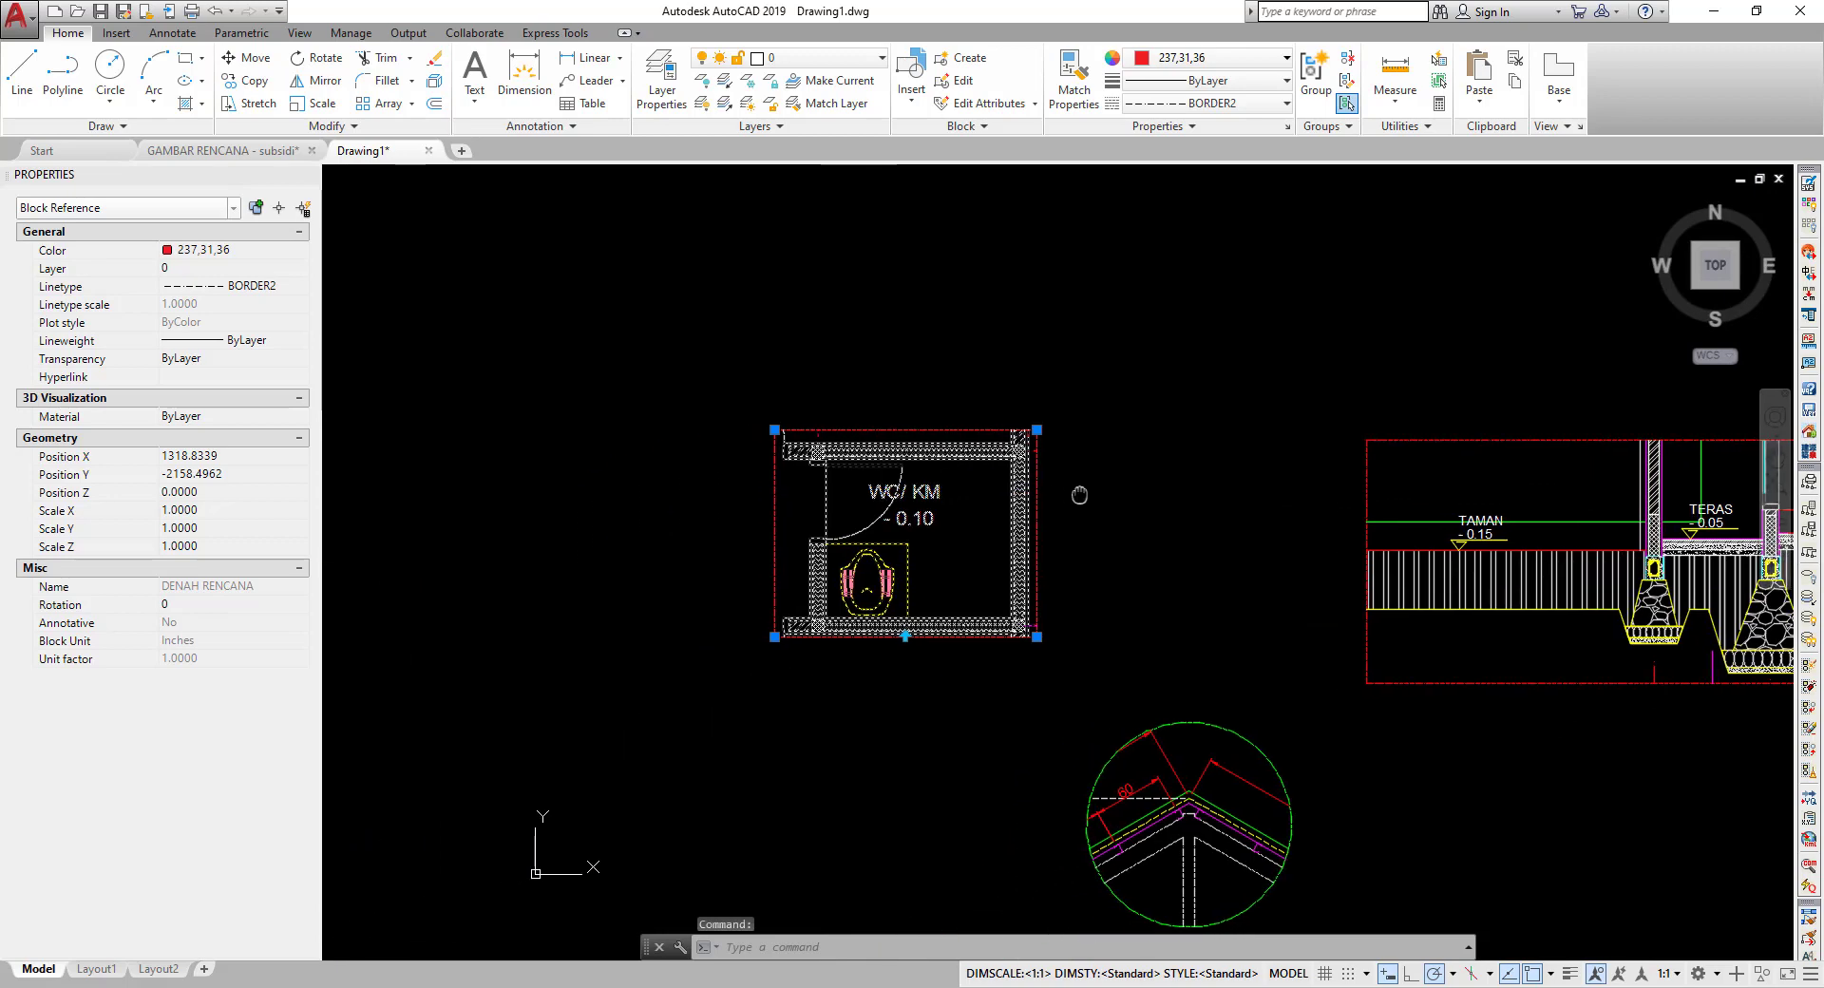
scroll(1071, 606, "up", 1)
scroll(1071, 606, "up", 1)
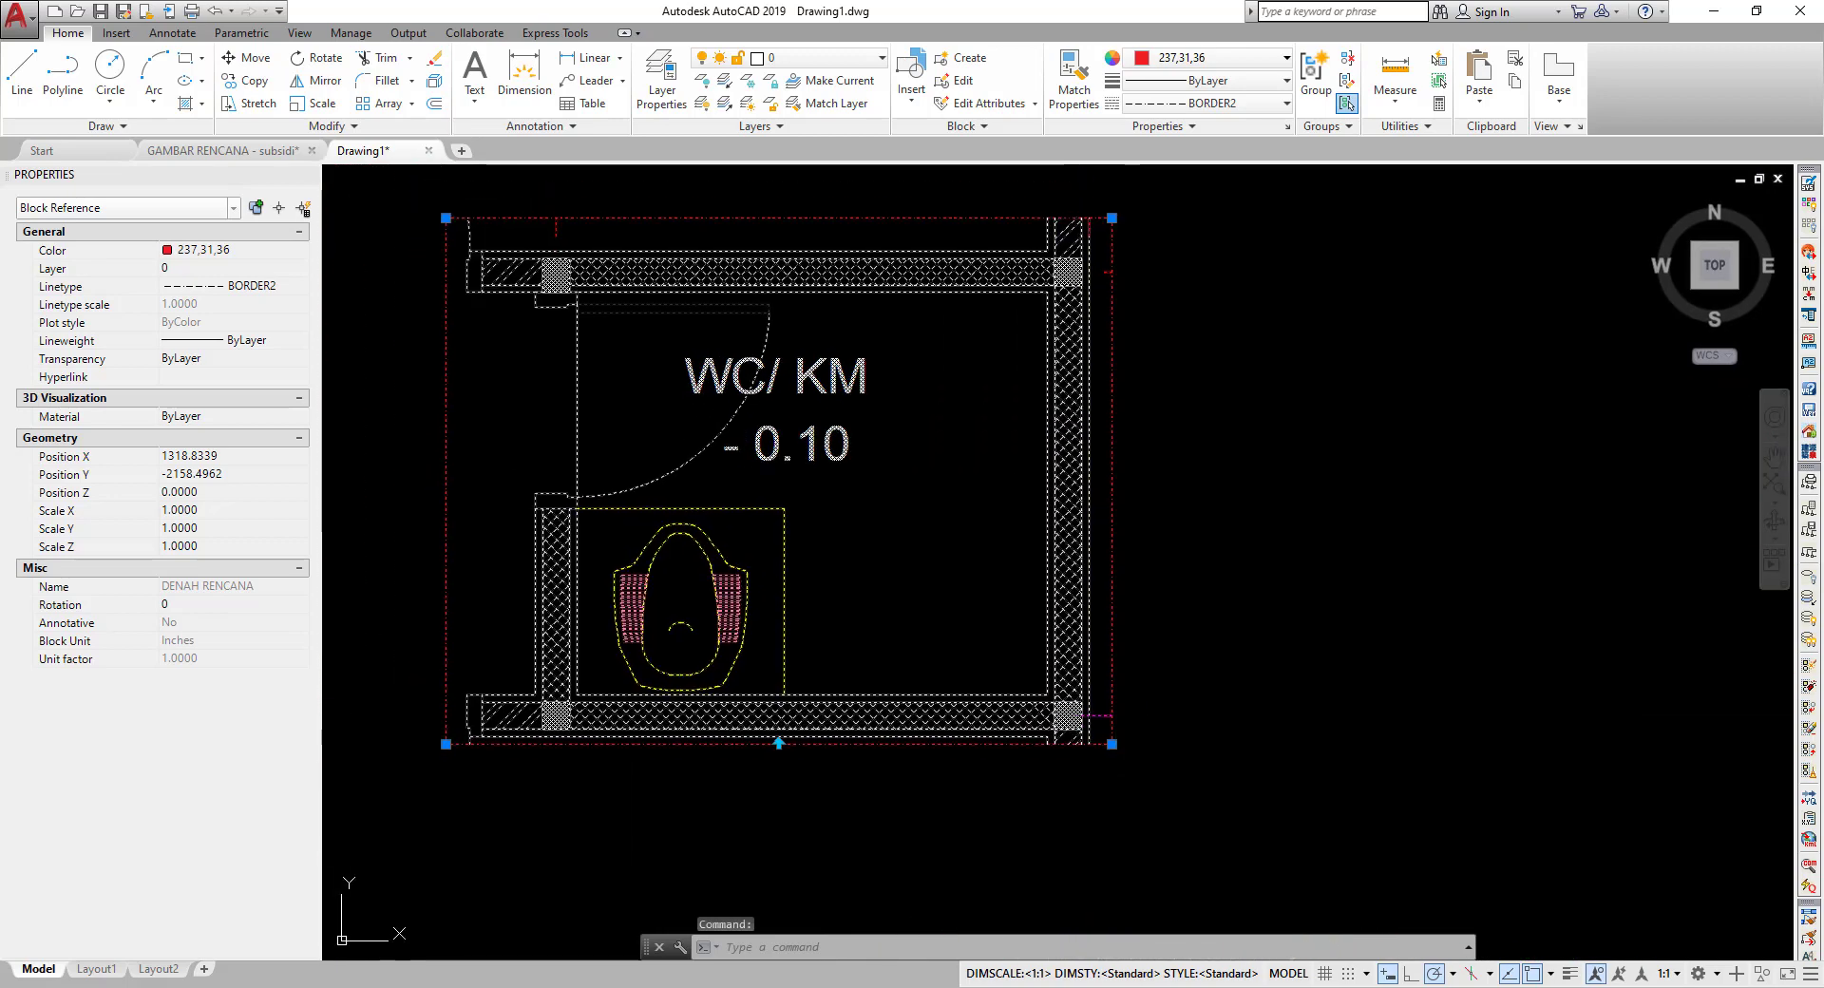
scroll(1158, 765, "down", 2)
key("Escape")
scroll(1007, 608, "up", 3)
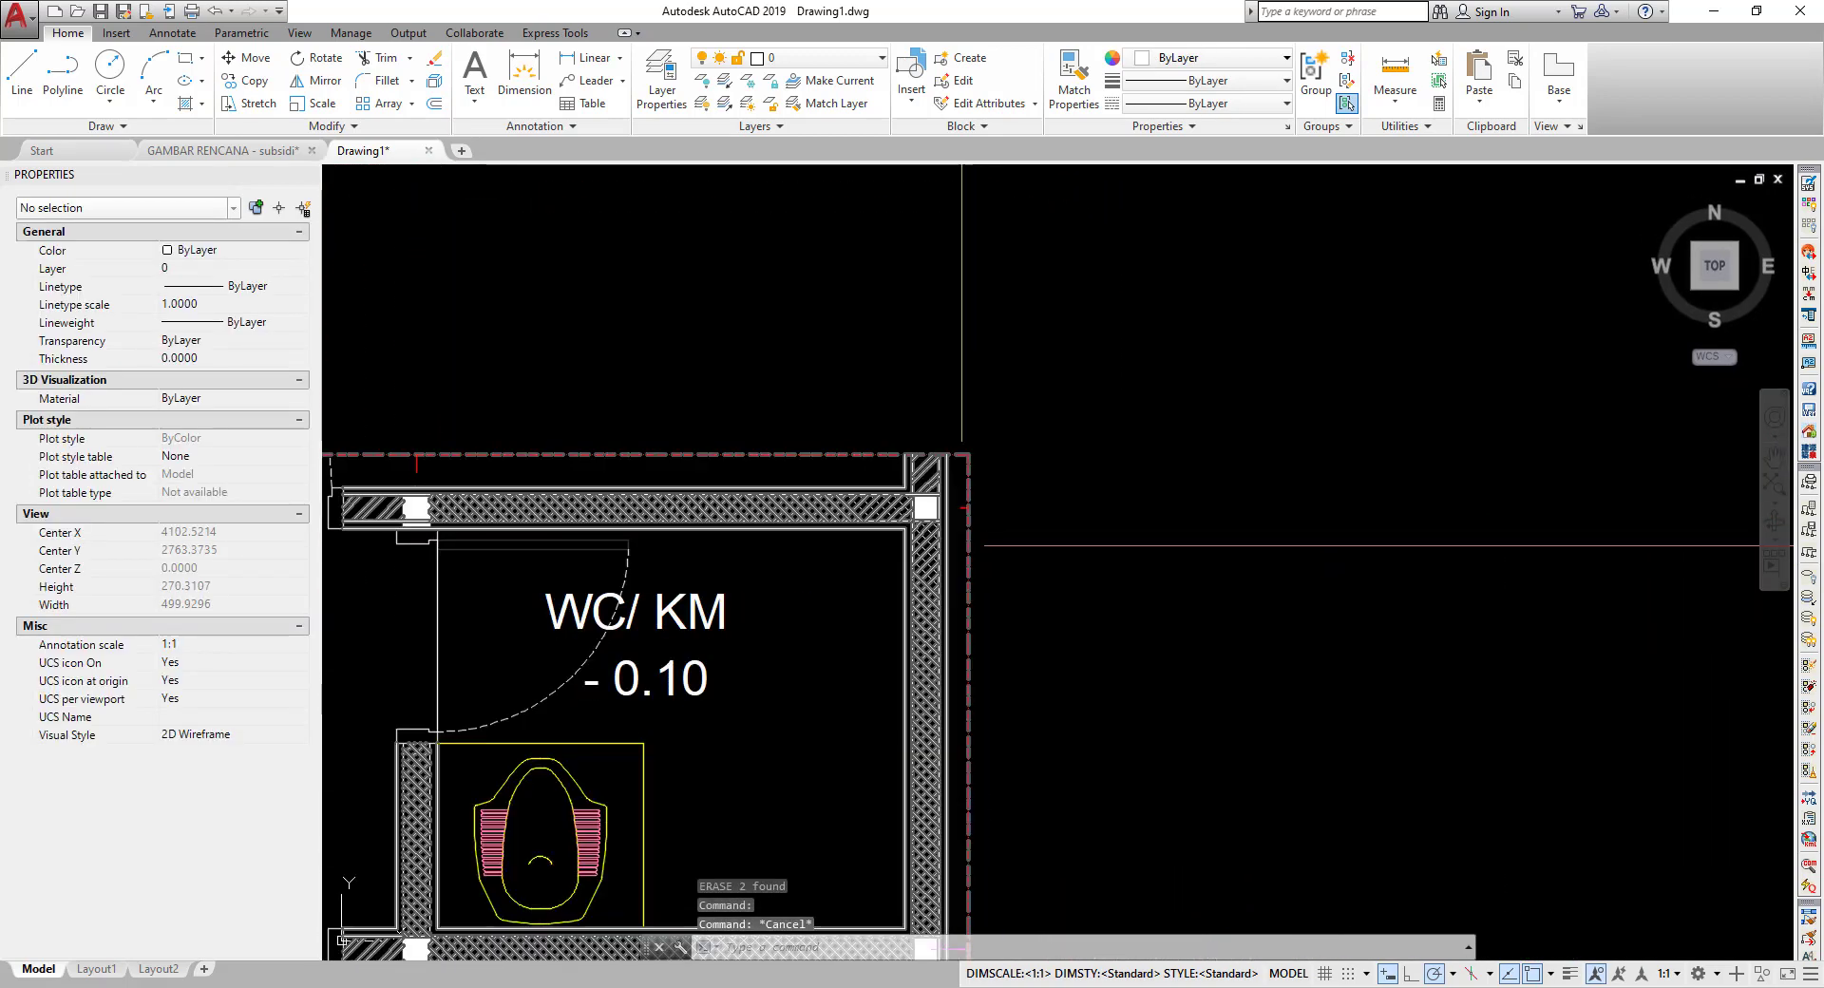
left_click(970, 536)
middle_click_drag(974, 441, 1008, 472)
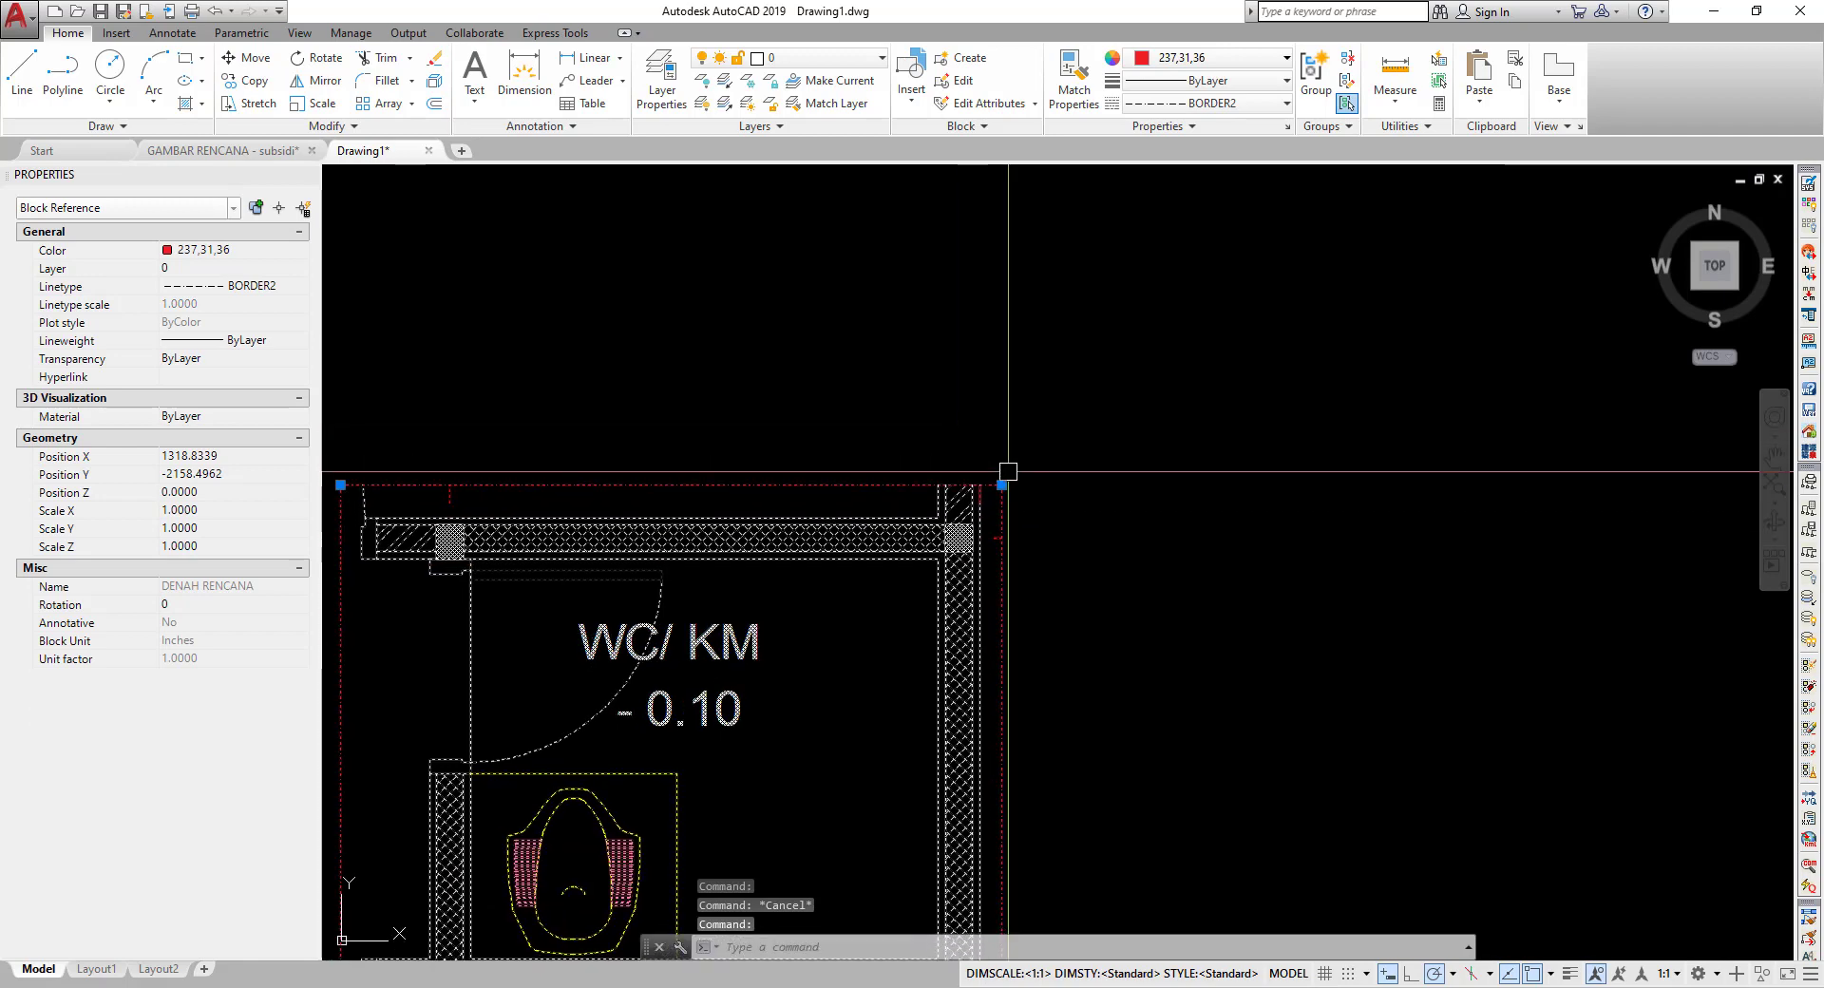
scroll(1008, 406, "down", 3)
scroll(950, 475, "down", 1)
scroll(871, 481, "up", 1)
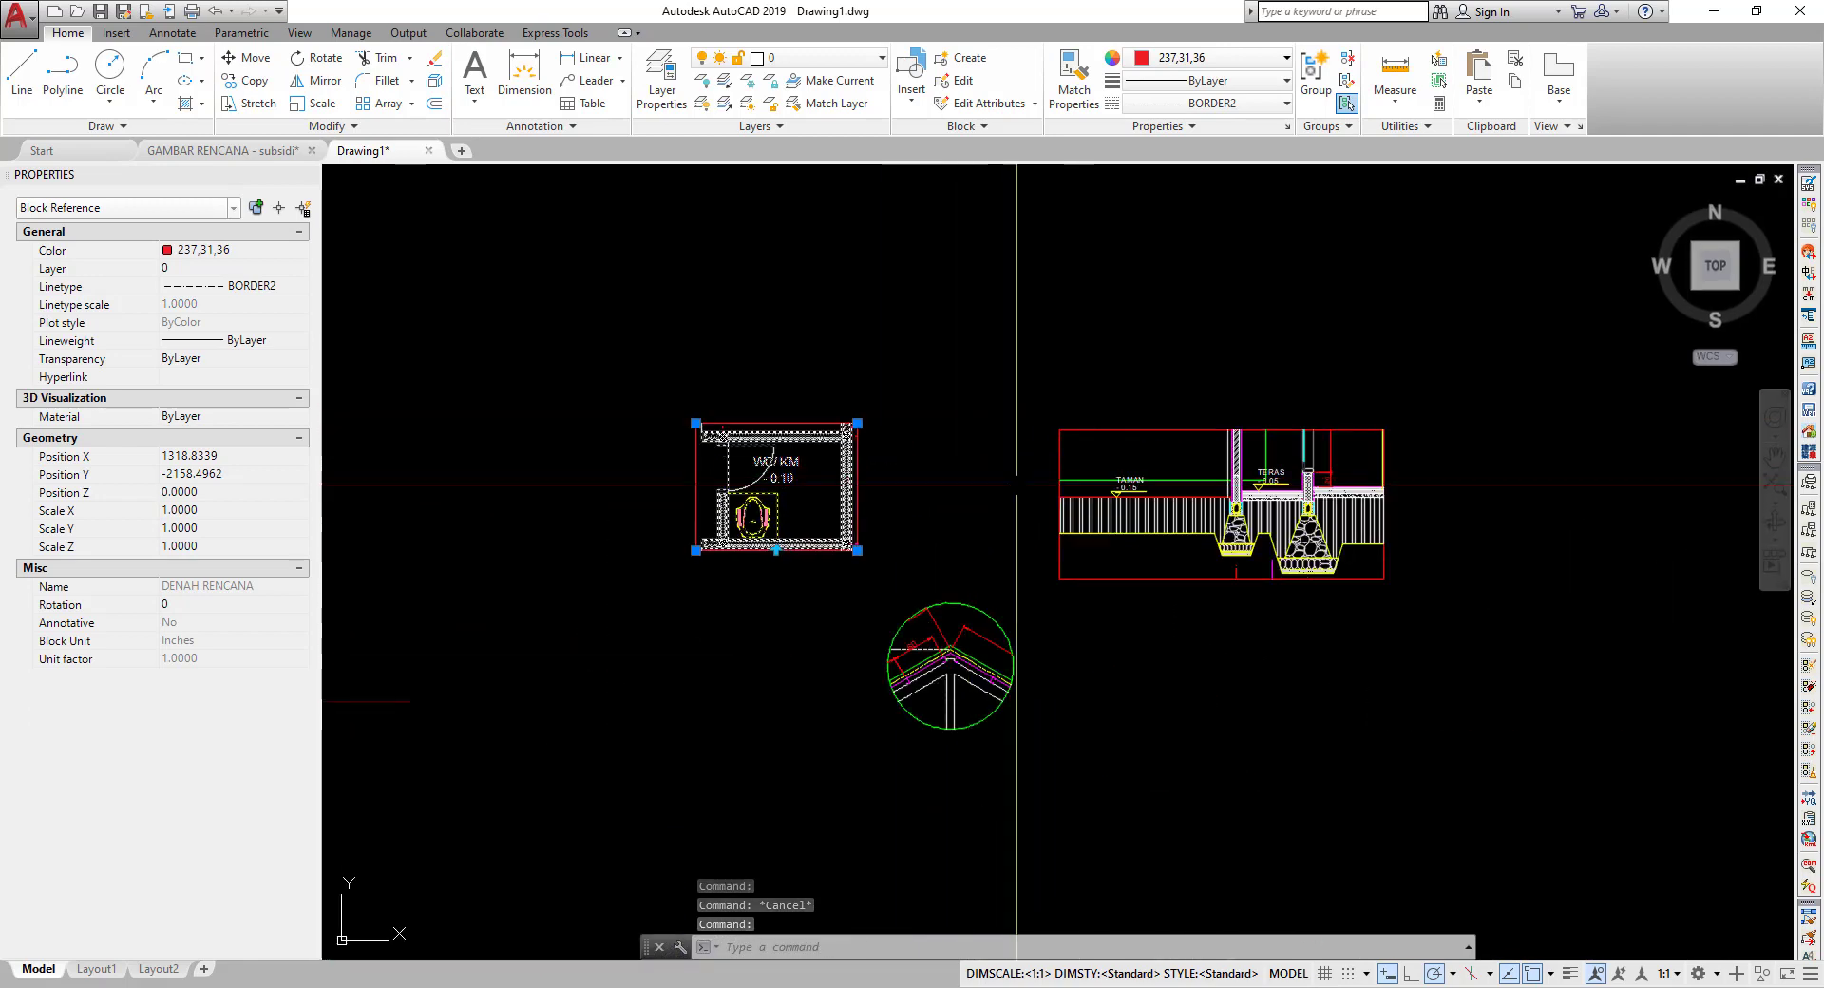
middle_click_drag(871, 481, 848, 510)
scroll(865, 550, "down", 1)
mouse_move(855, 602)
middle_mouse_down()
mouse_move(639, 541)
mouse_move(757, 552)
mouse_move(786, 618)
middle_mouse_up()
scroll(639, 541, "up", 3)
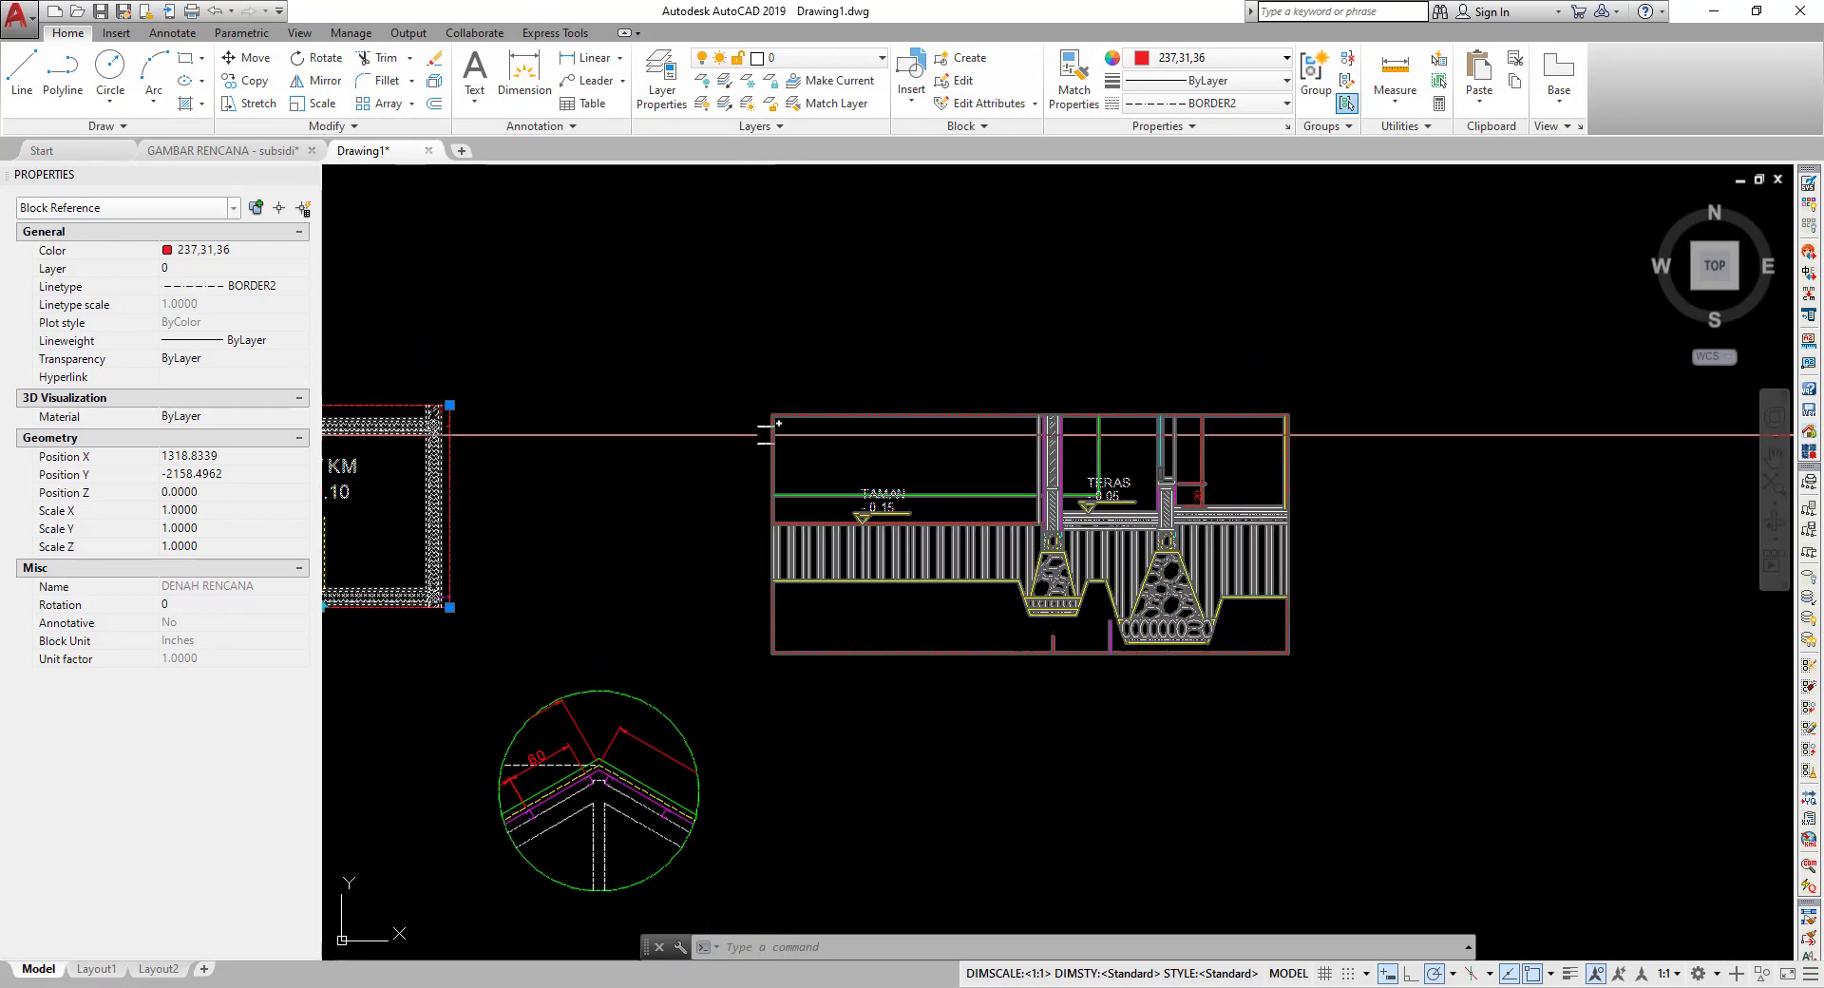
key("Escape")
scroll(838, 442, "down", 3)
scroll(839, 442, "up", 4)
scroll(873, 446, "up", 4)
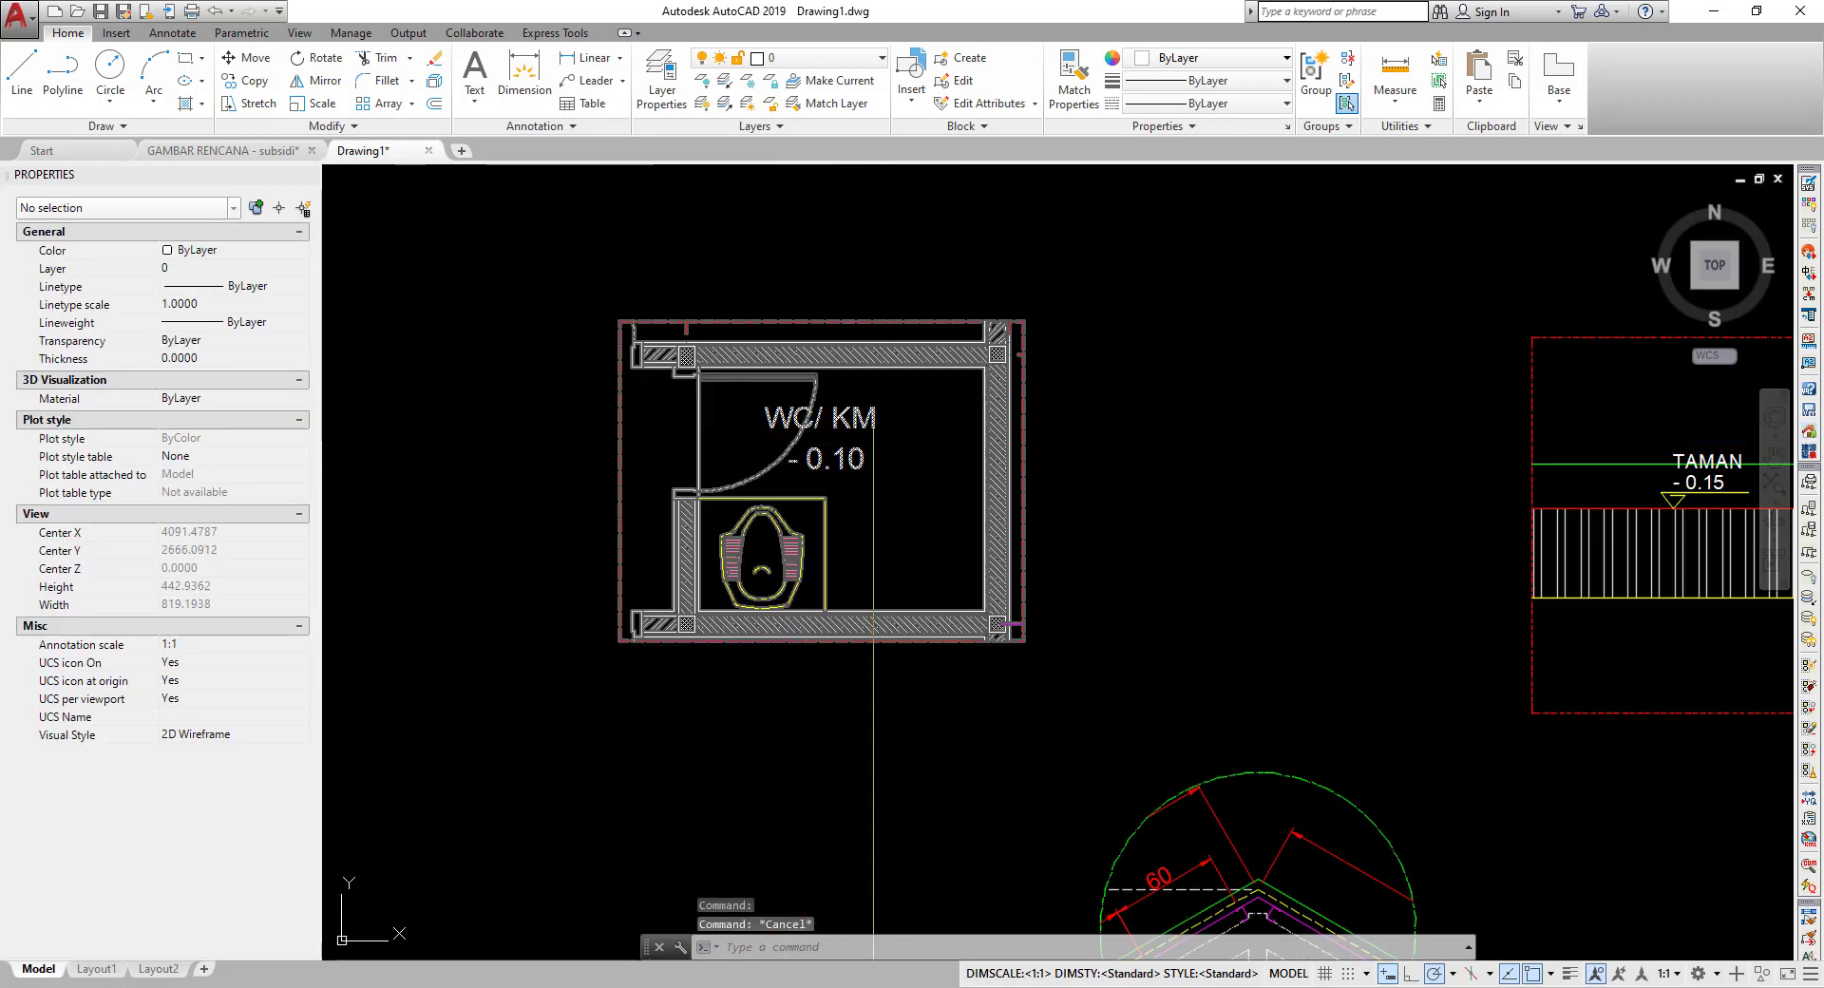
scroll(950, 513, "down", 4)
scroll(1092, 674, "down", 4)
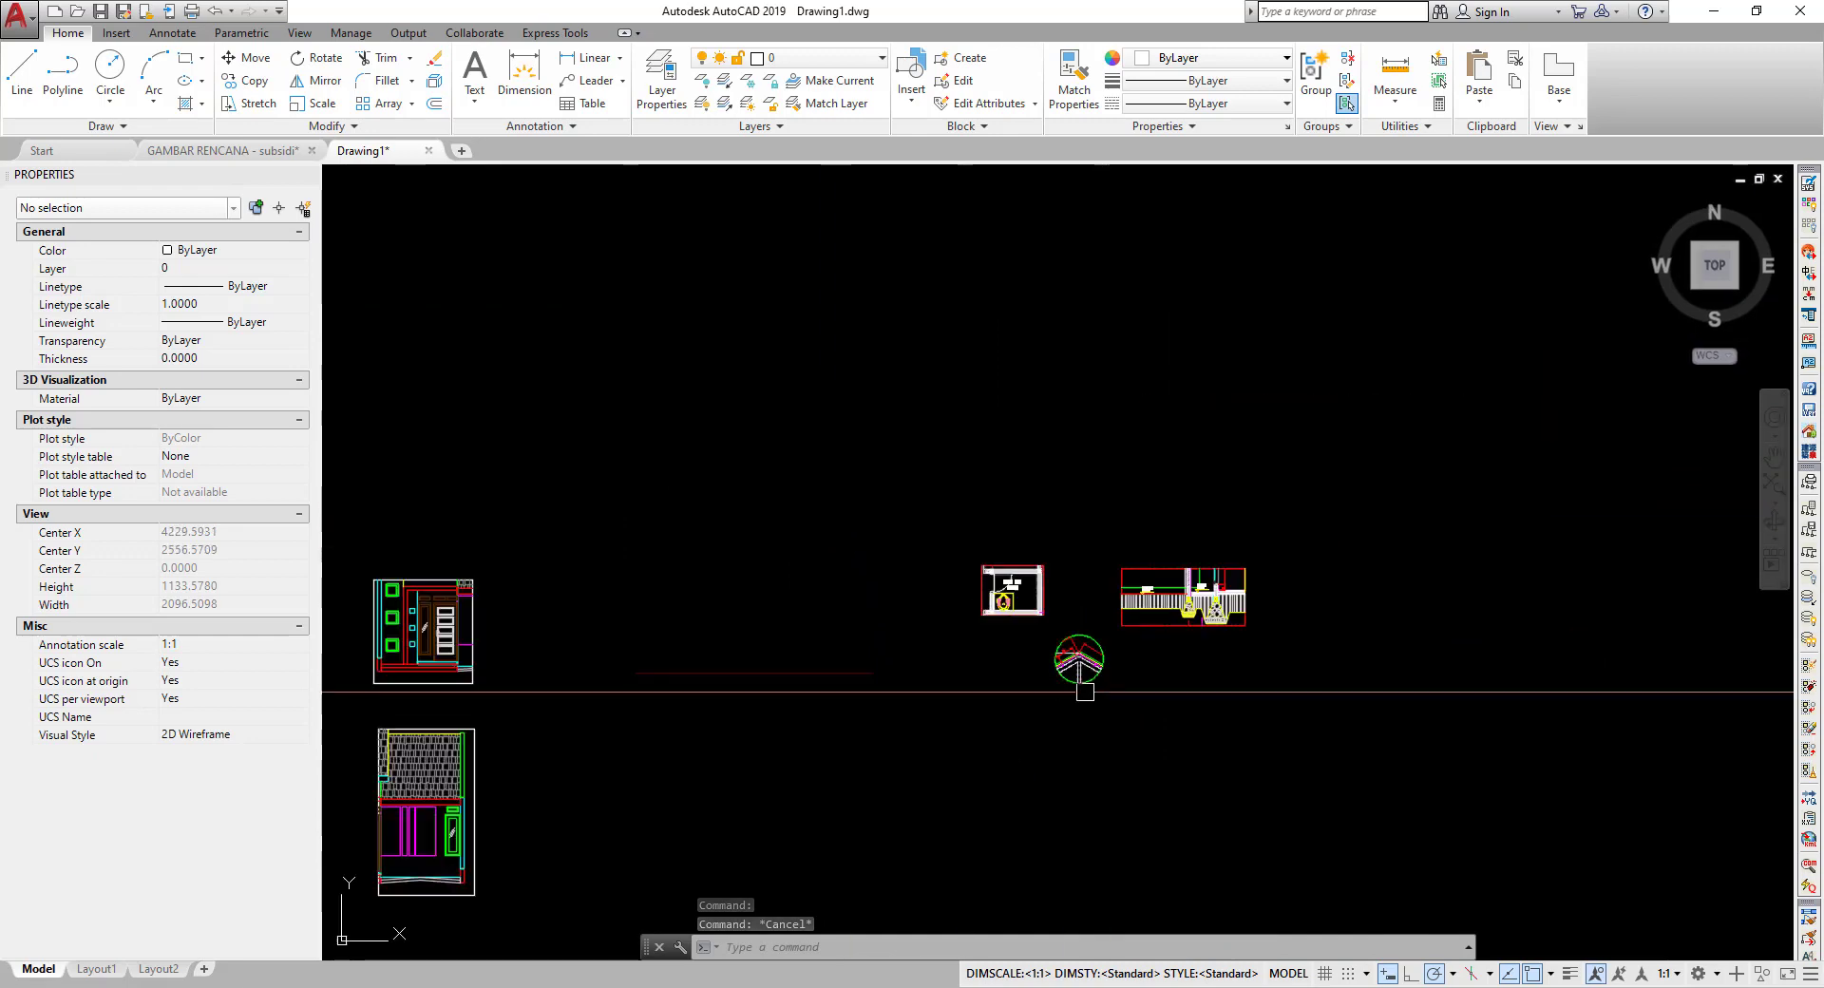
middle_click_drag(1080, 680, 860, 629)
scroll(860, 630, "down", 2)
scroll(932, 606, "up", 1)
scroll(819, 495, "up", 3)
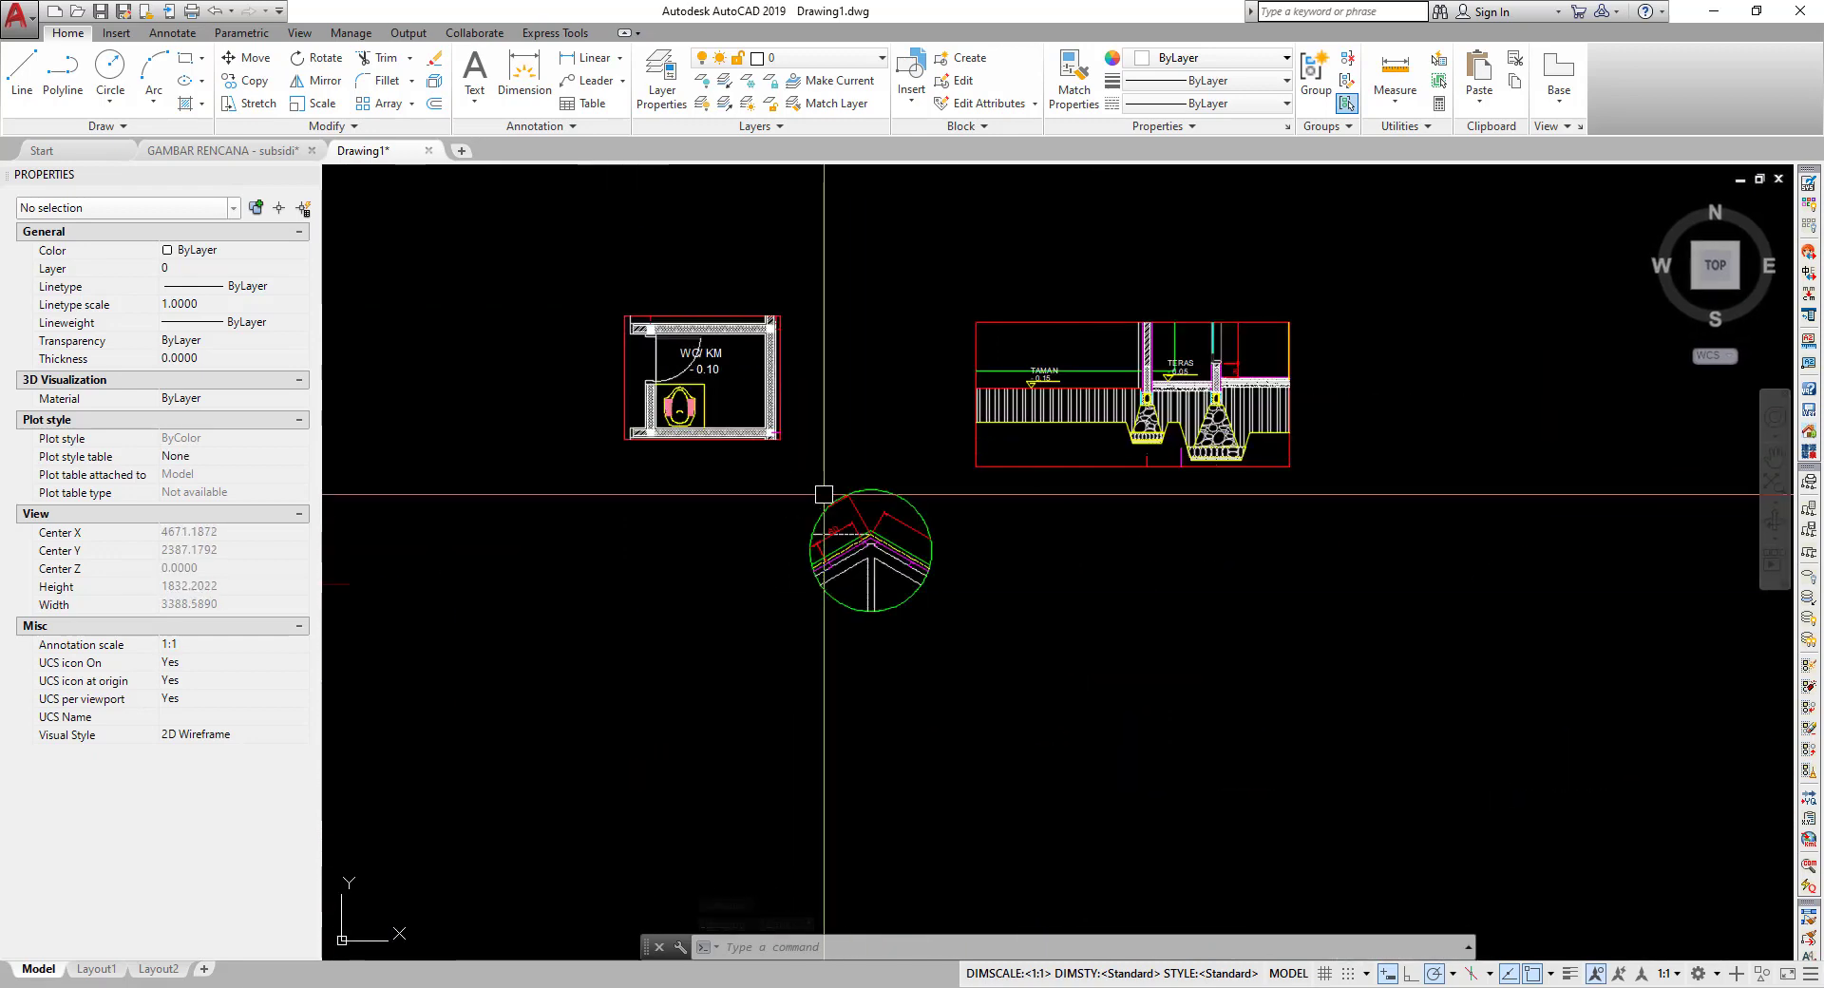
scroll(882, 493, "up", 4)
middle_click_drag(882, 493, 882, 674)
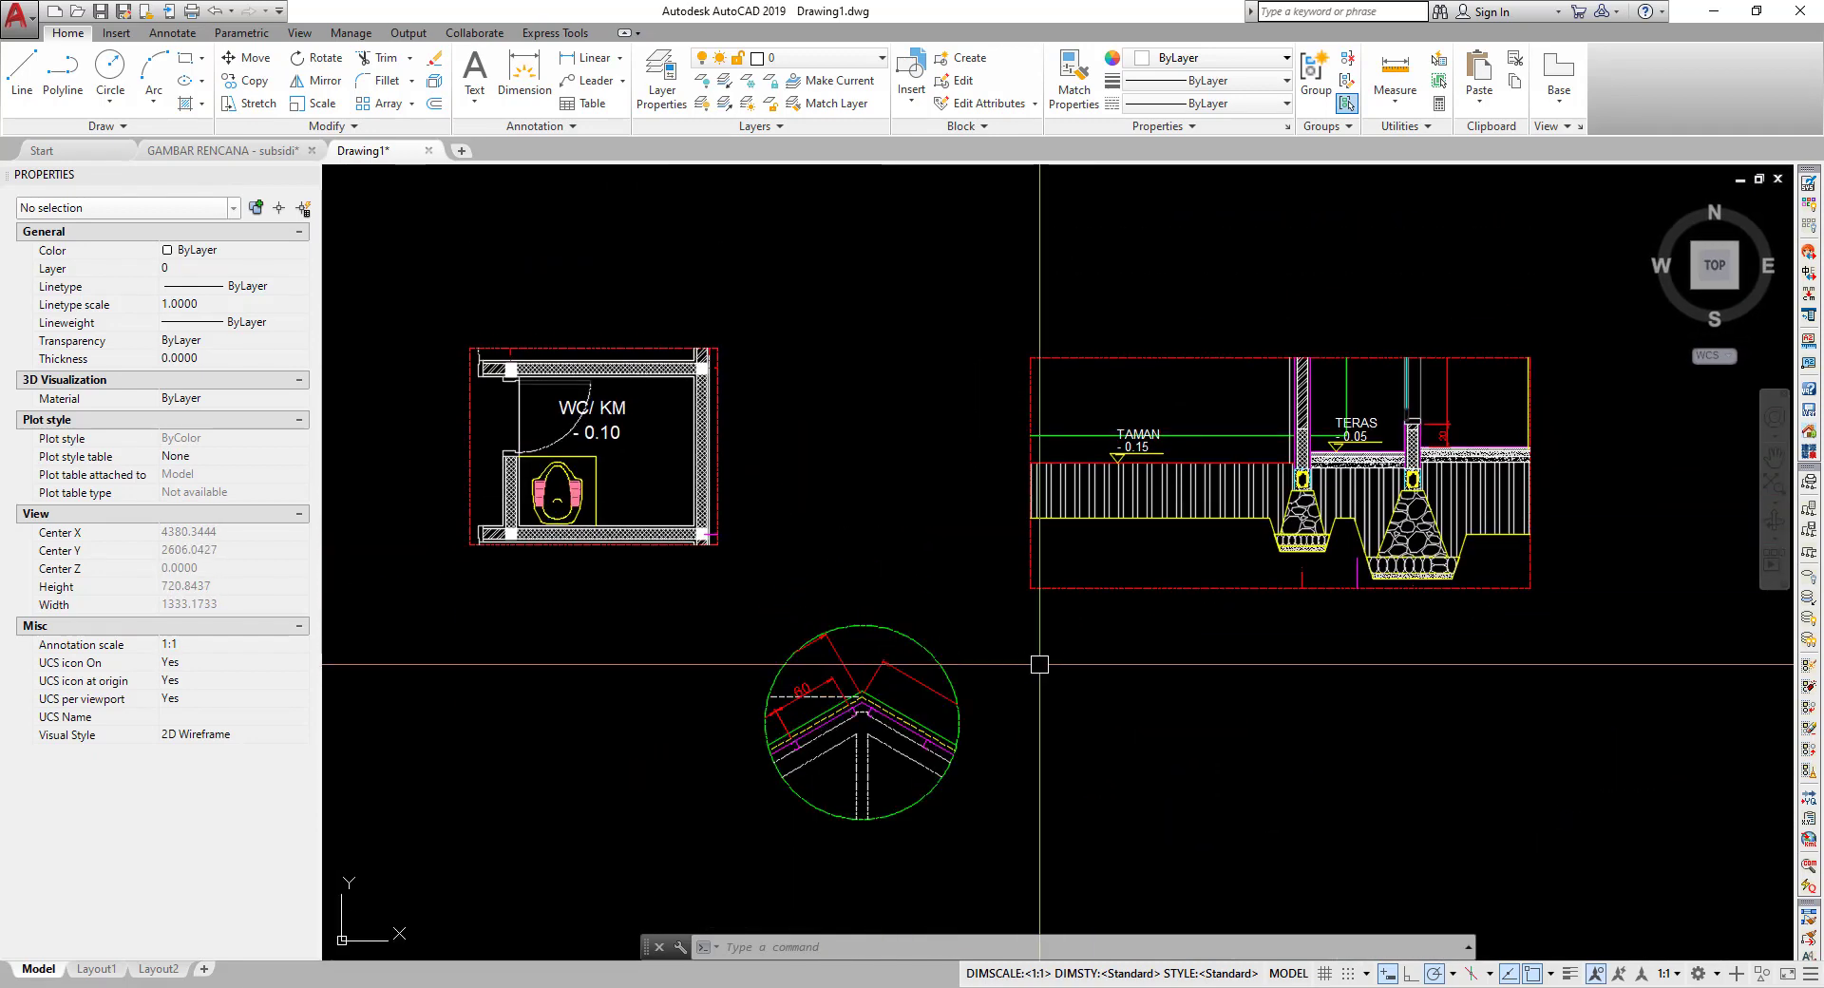